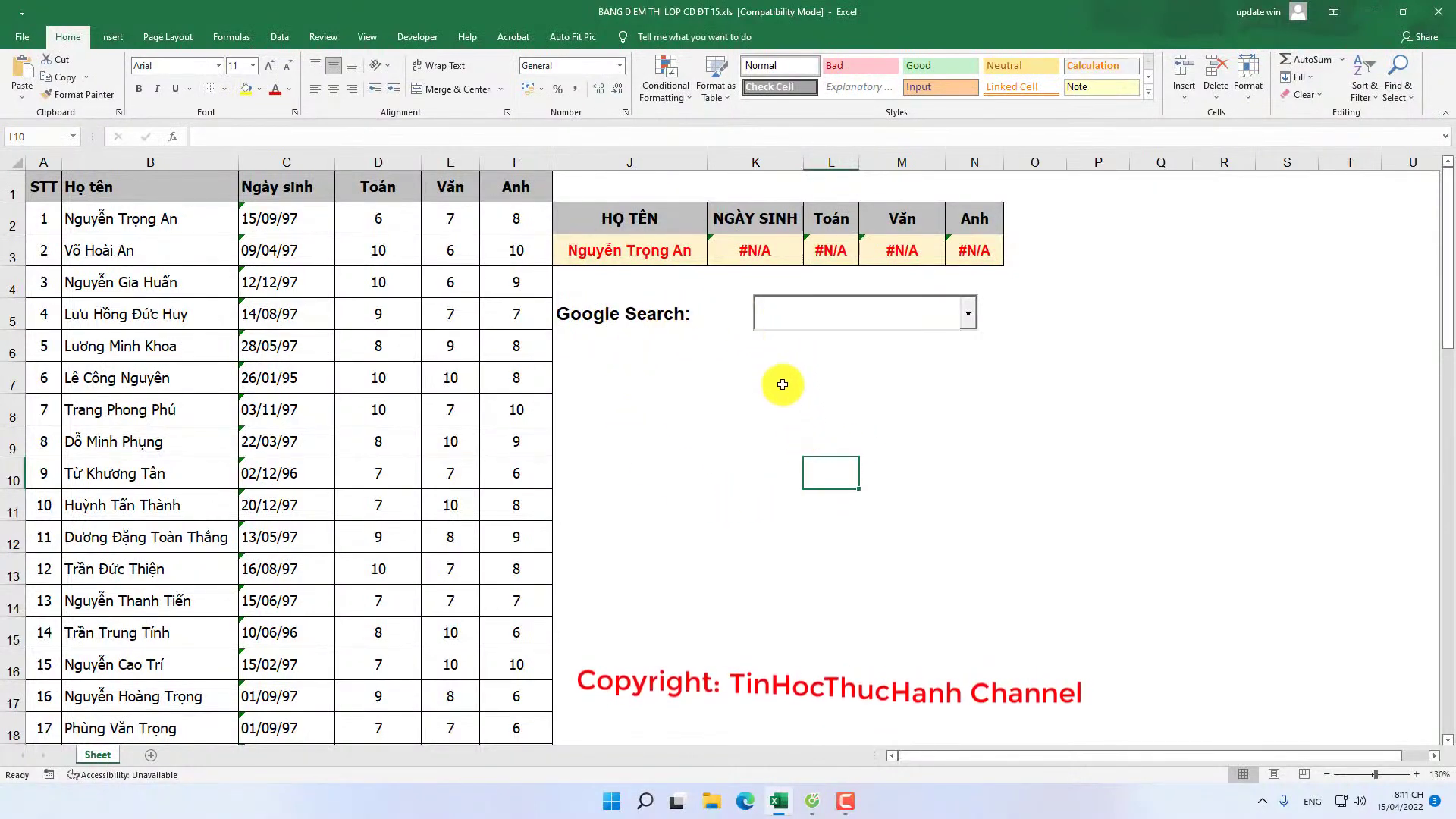
Step: Filter the Google Search box by "ng" and choose the student listed as number 4
{"action": "left_click", "coordinate": [817, 317]}
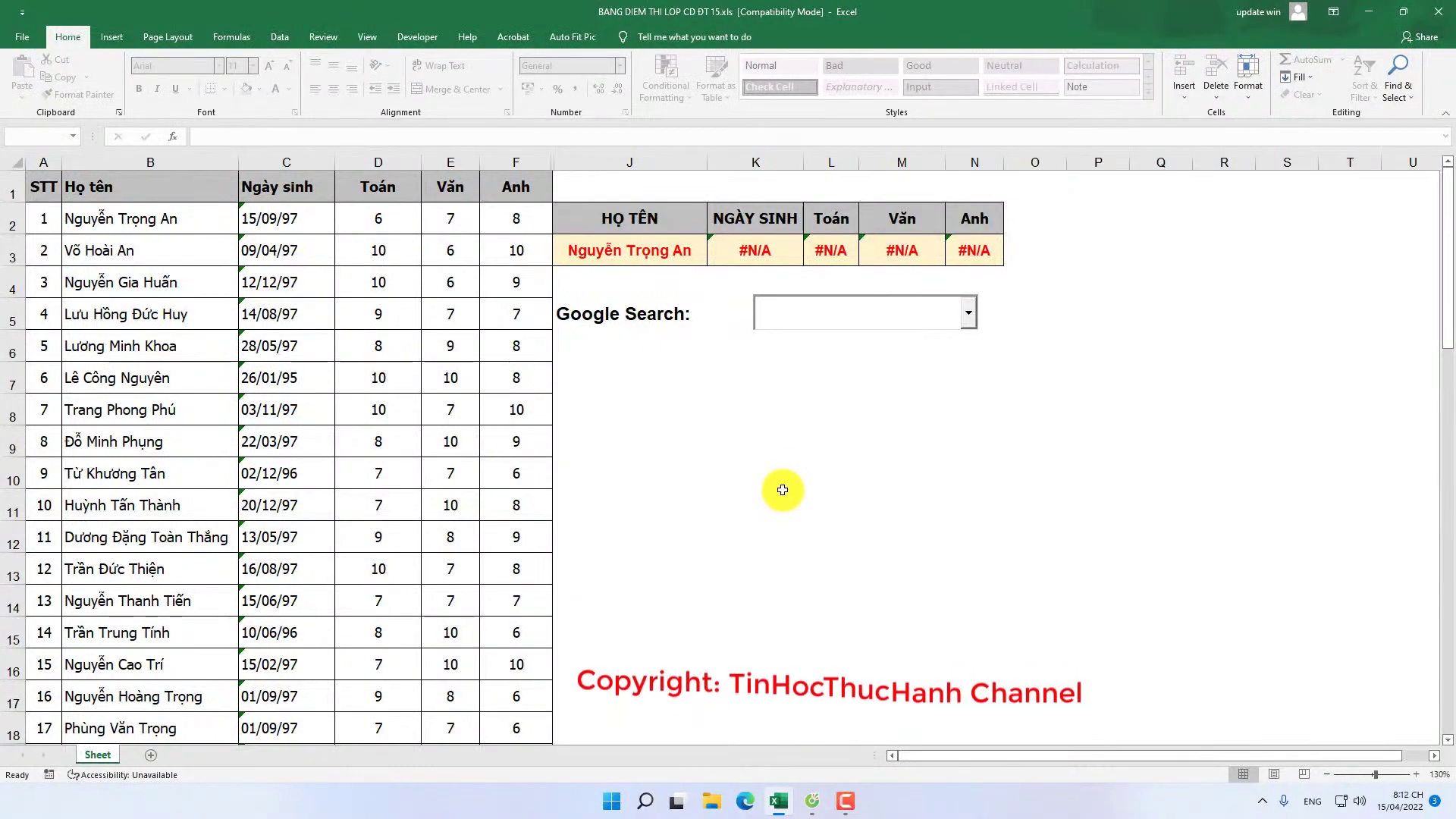
{"action": "type", "text": "ng"}
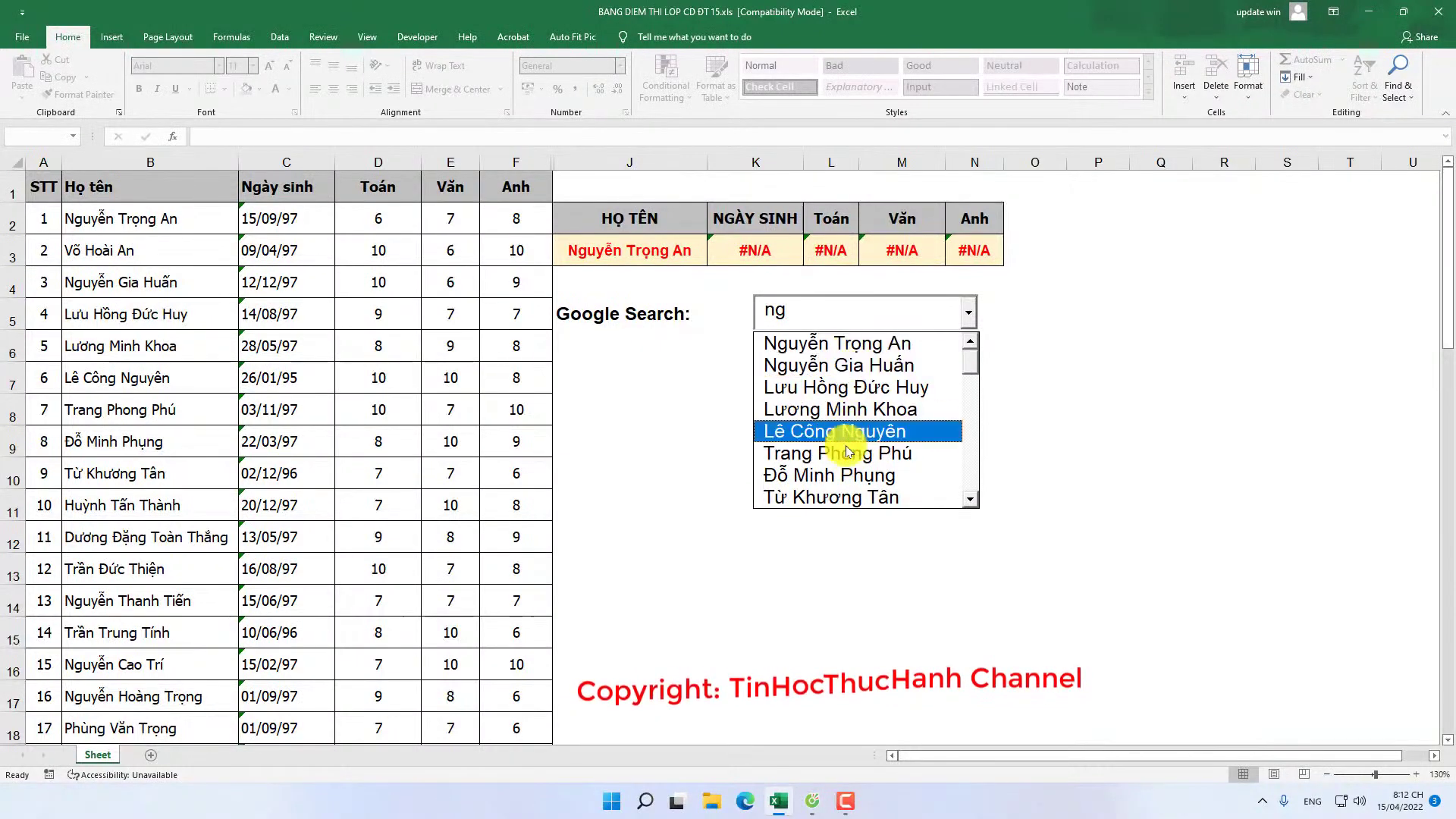
{"action": "left_click", "coordinate": [839, 389]}
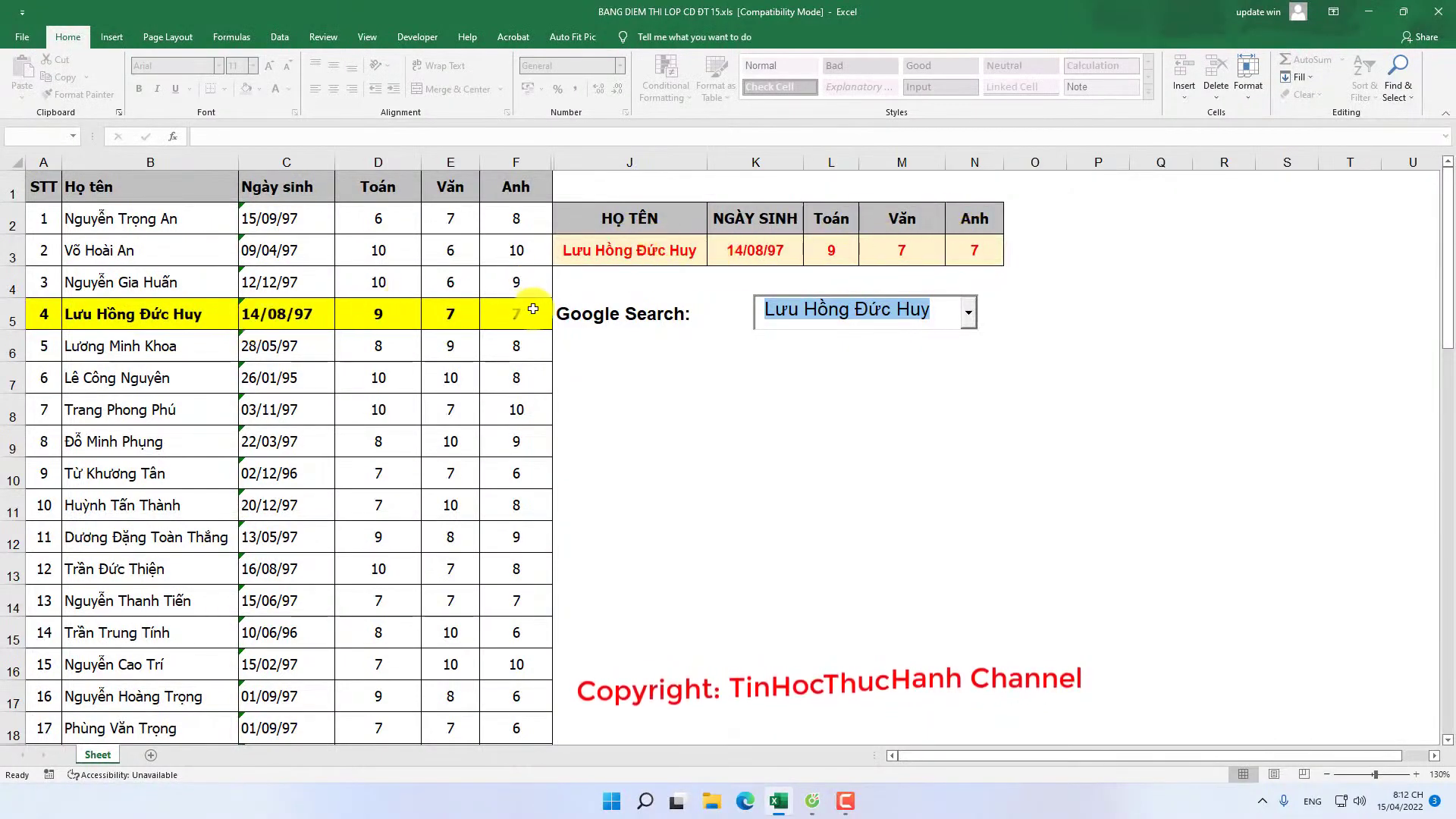
Step: Clear the Google Search box, filter it by the surname of student number 8 and choose that student
{"action": "left_click", "coordinate": [950, 305]}
{"action": "key", "text": "BackSpace"}
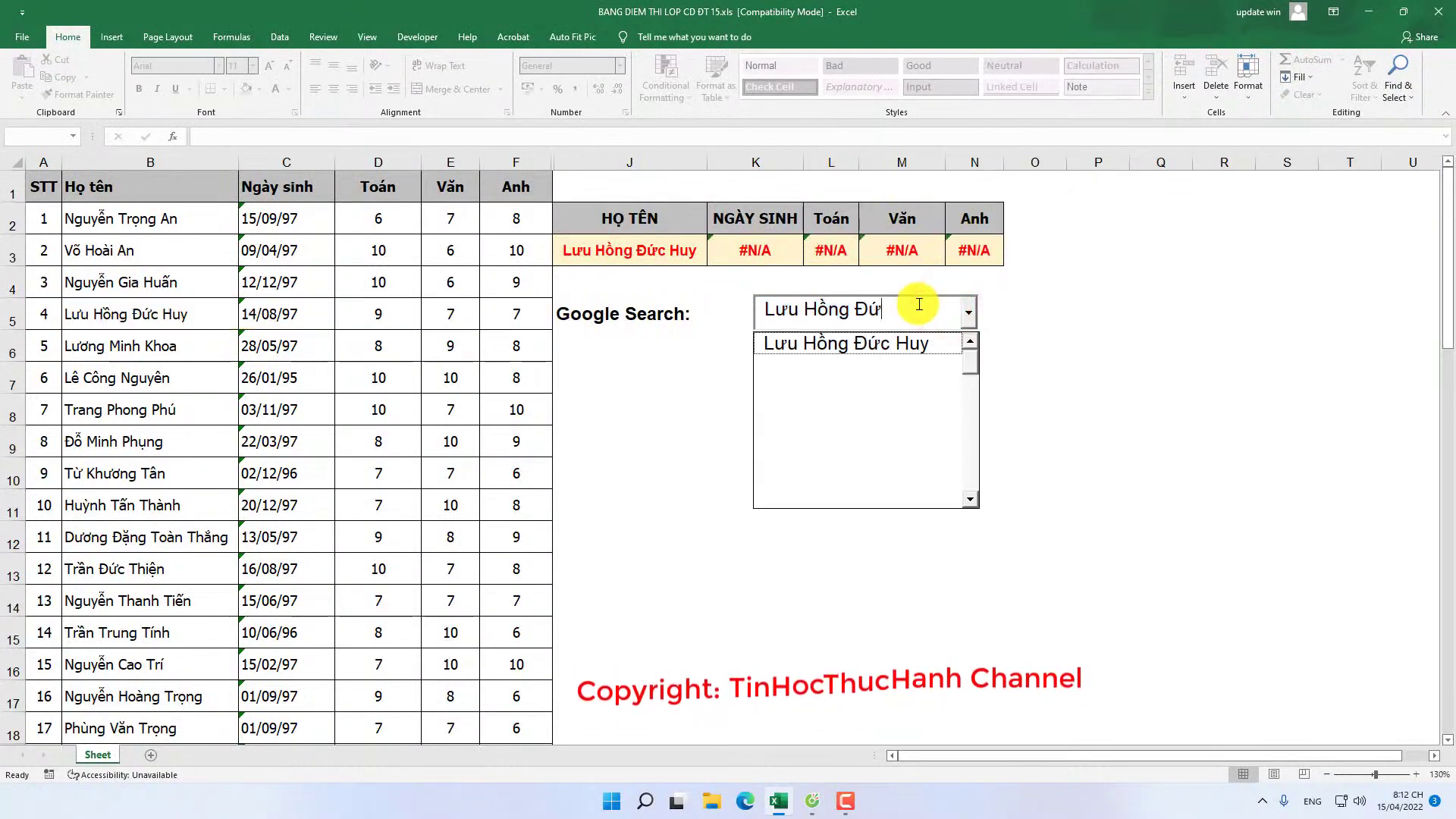
{"action": "key", "text": "BackSpace"}
{"action": "key", "text": "BackSpace"}
{"action": "key", "text": "BackSpace"}
{"action": "key", "text": "BackSpace"}
{"action": "key", "text": "BackSpace"}
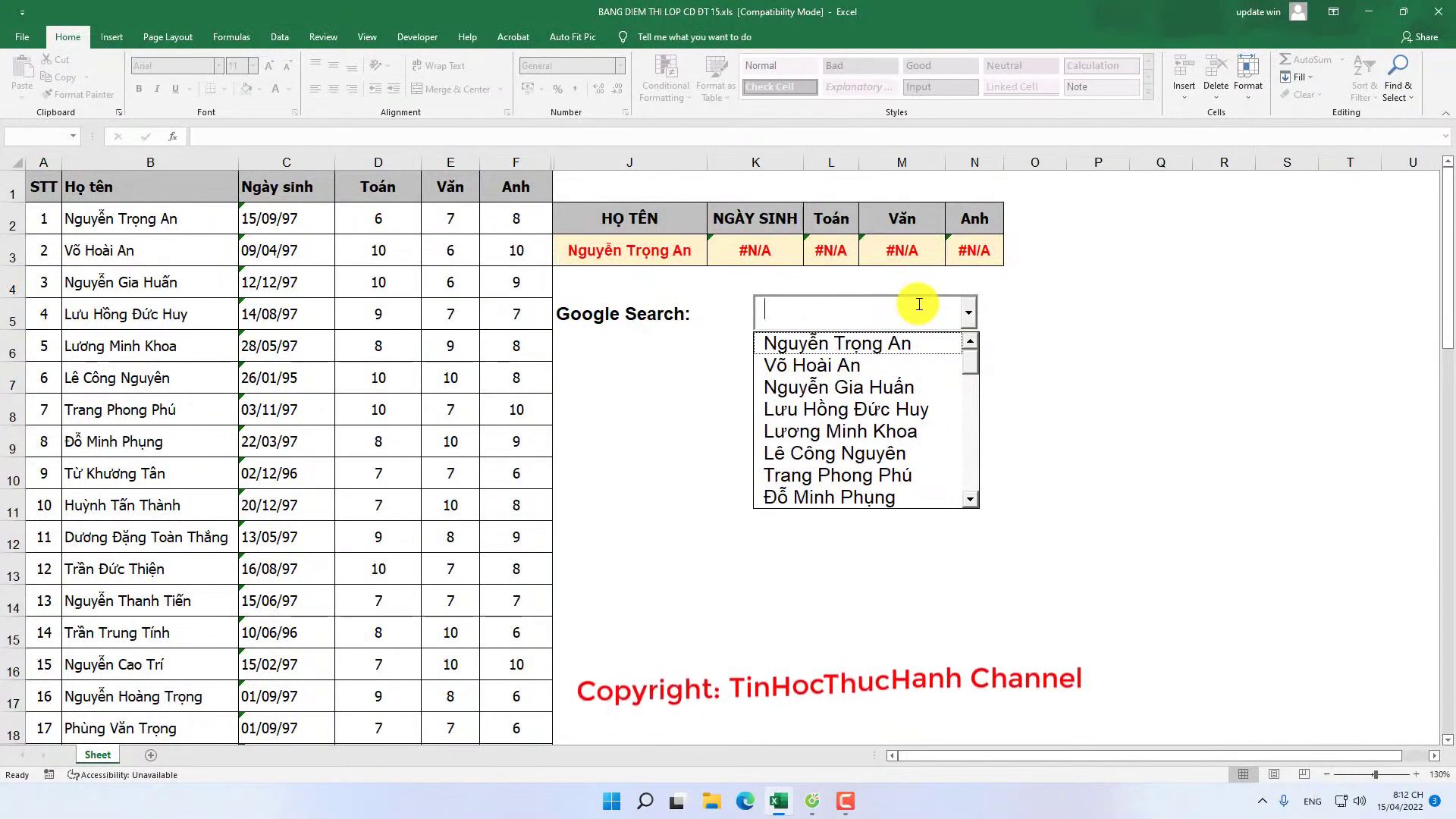
{"action": "type", "text": "đ"}
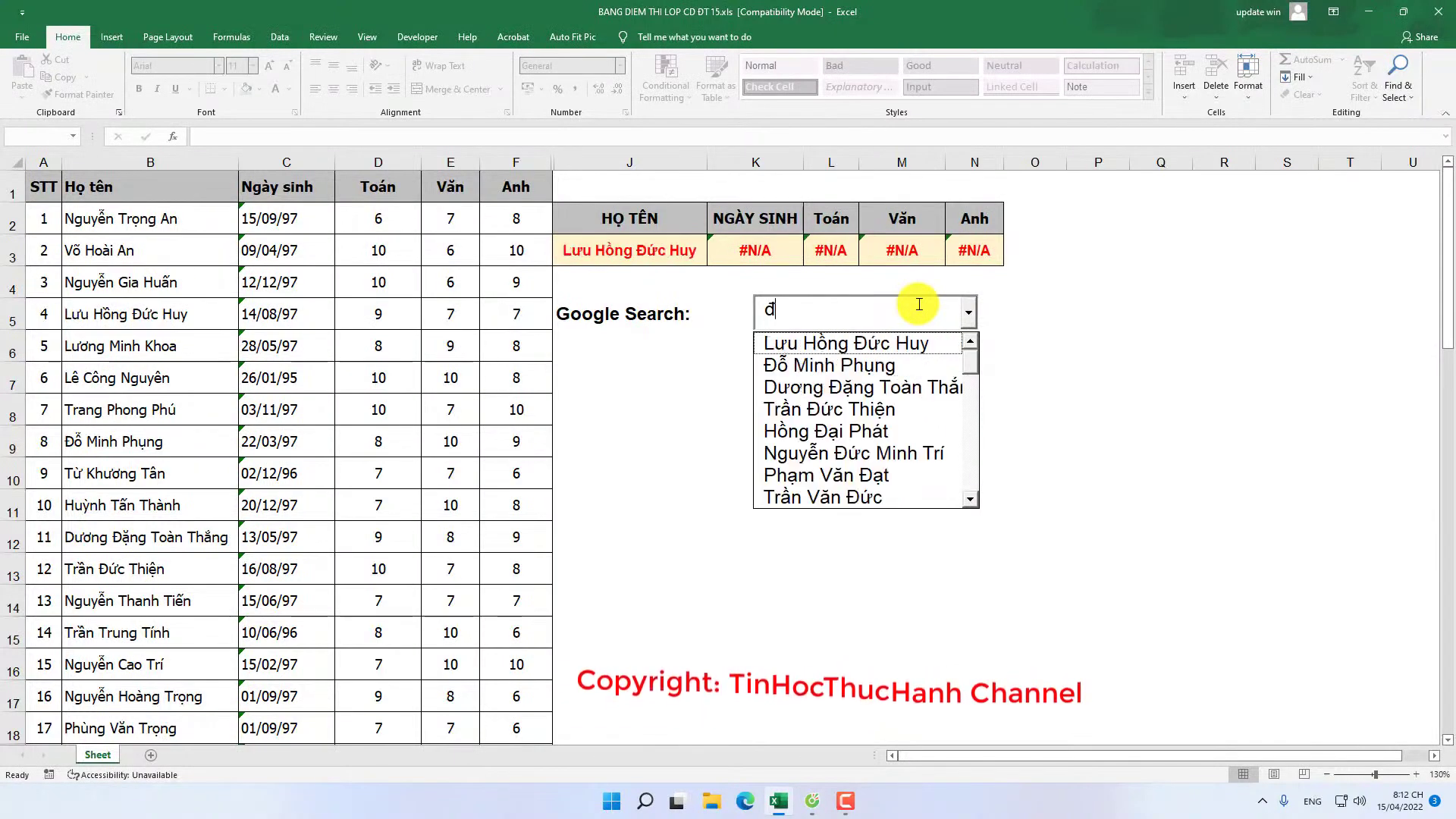
{"action": "type", "text": "ỗ"}
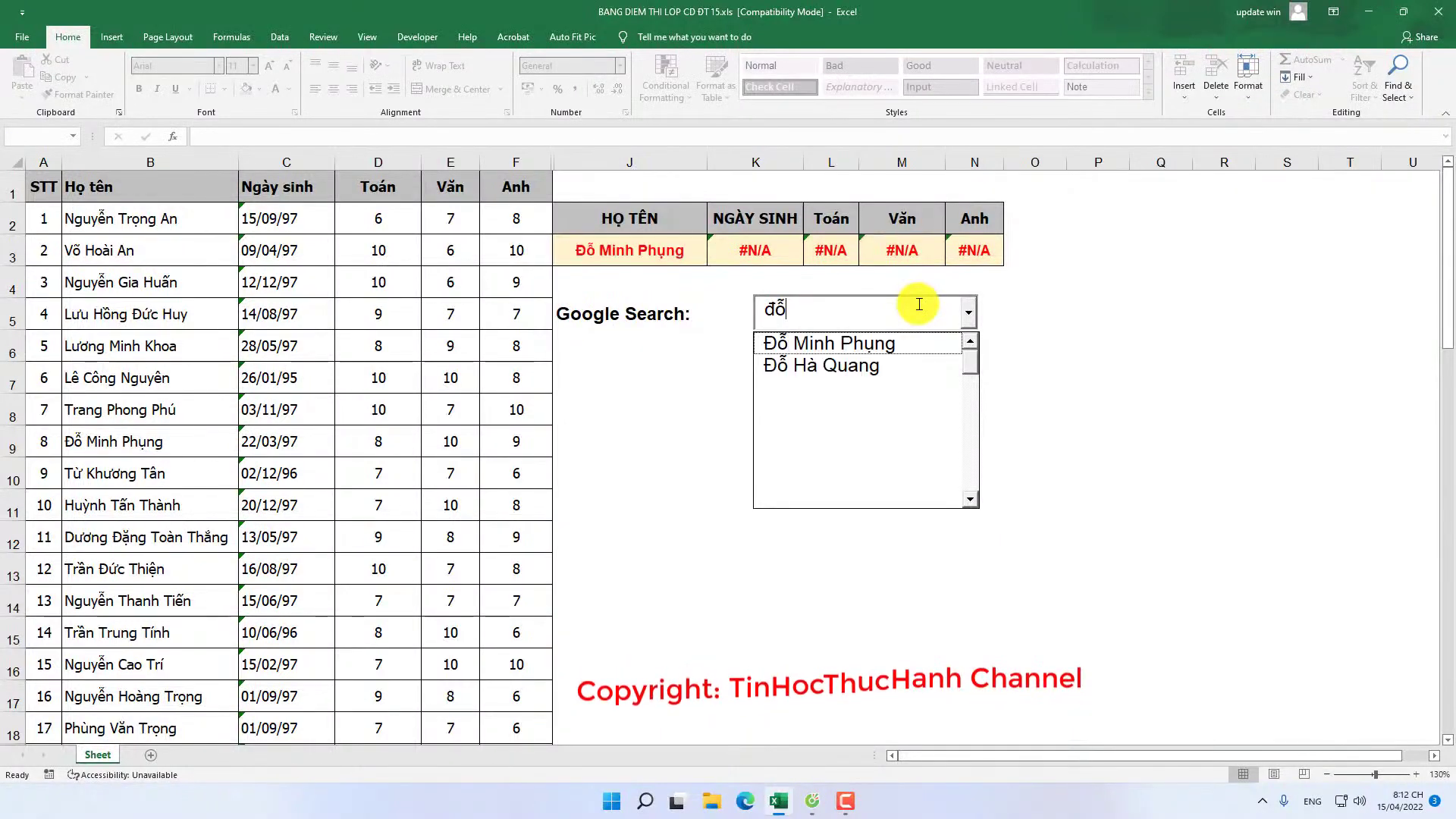
{"action": "left_click", "coordinate": [853, 343]}
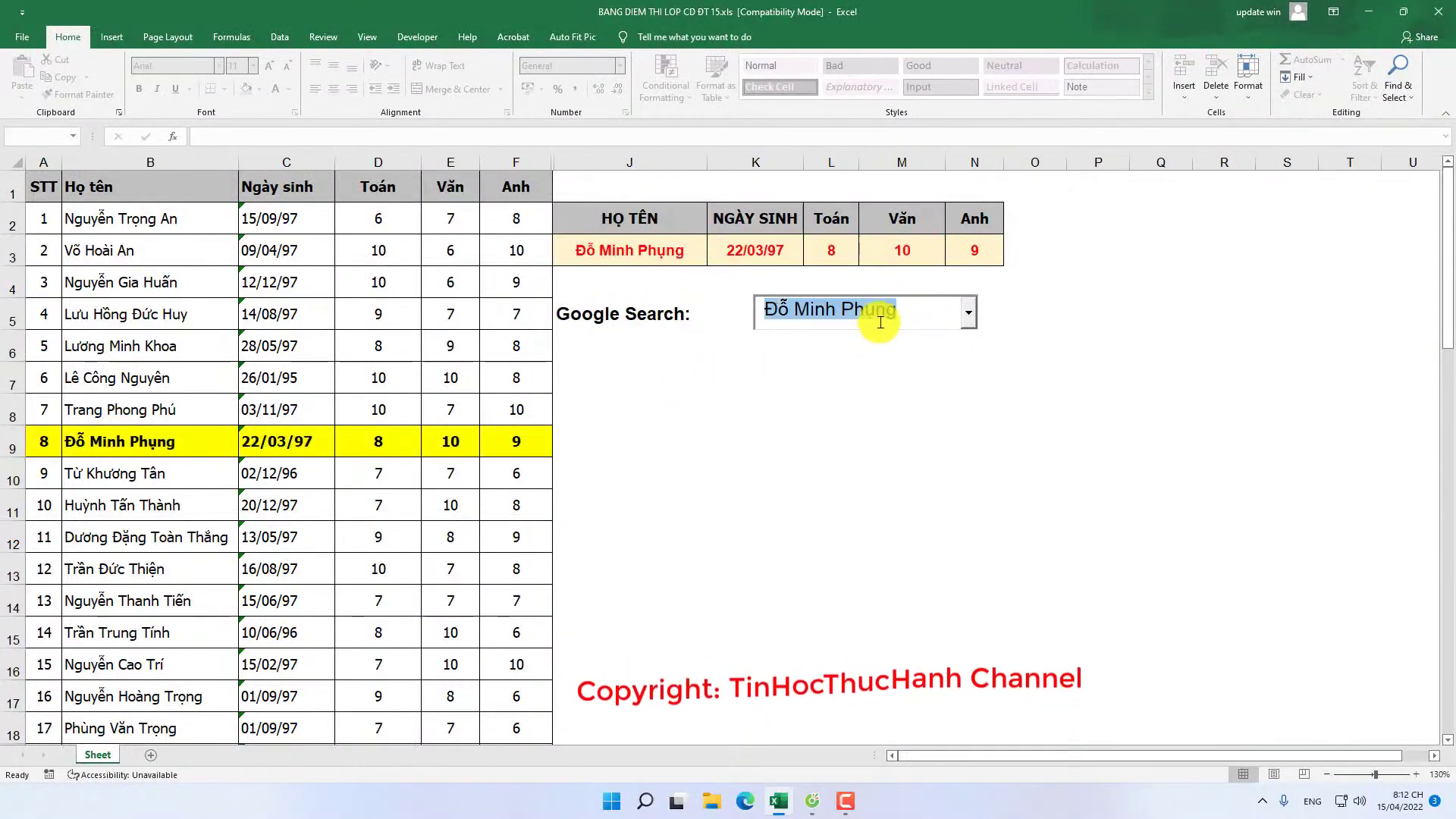
Step: Search by surname for the student listed as number 27, choose that student and check the highlighted row in the score table
{"action": "left_click", "coordinate": [906, 311]}
{"action": "double_click", "coordinate": [906, 311]}
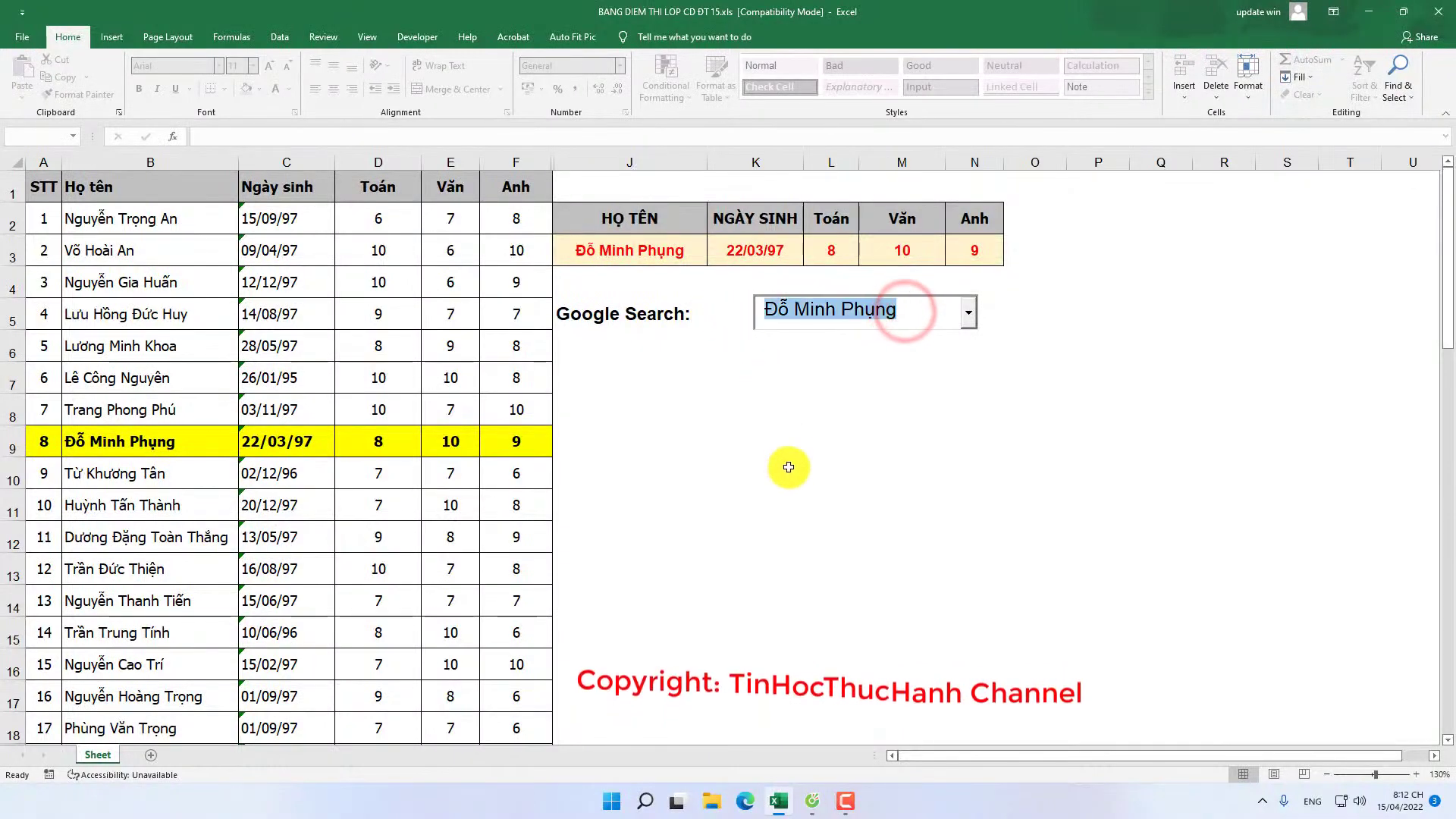
{"action": "key", "text": "BackSpace"}
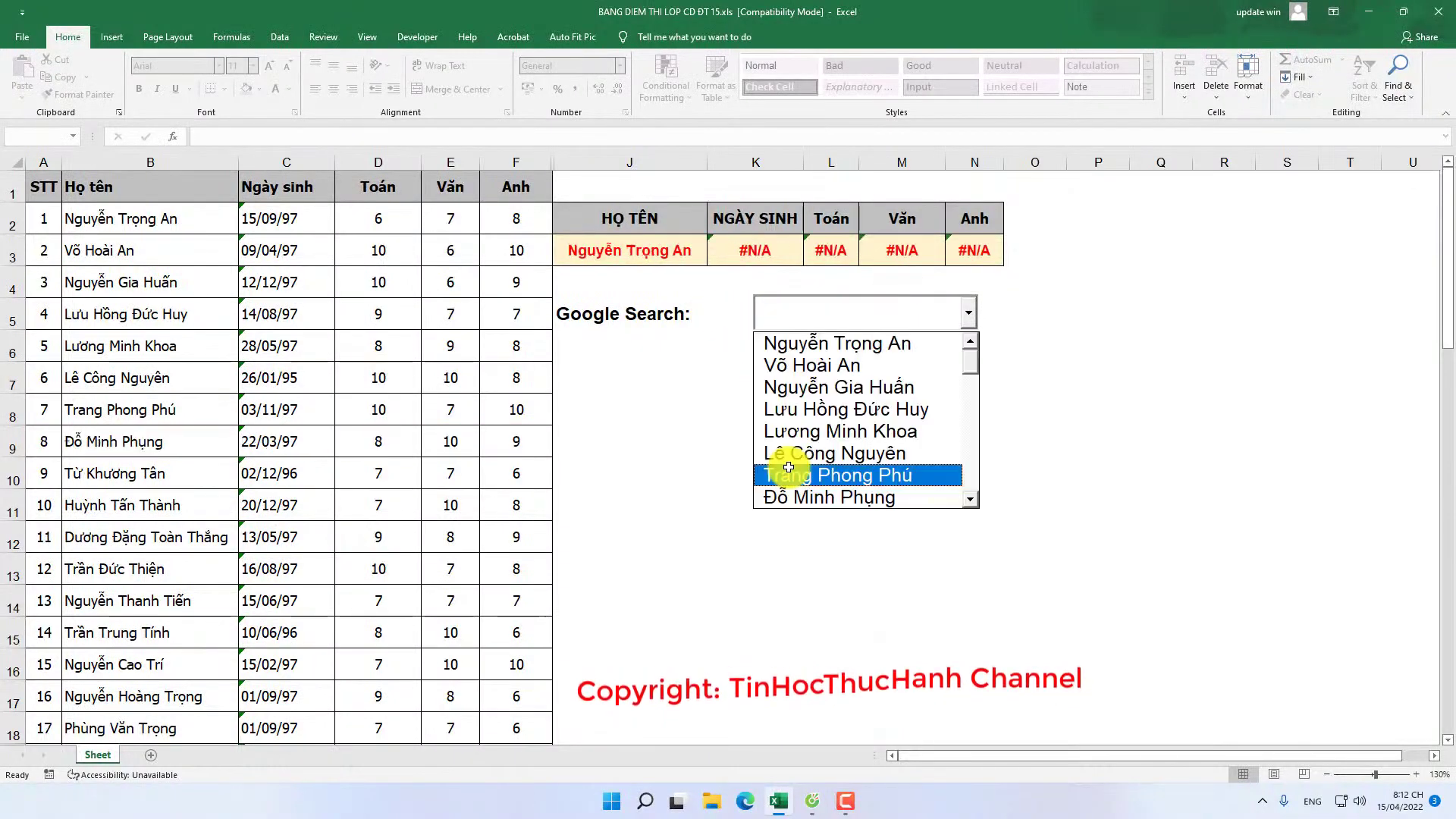
{"action": "type", "text": "l"}
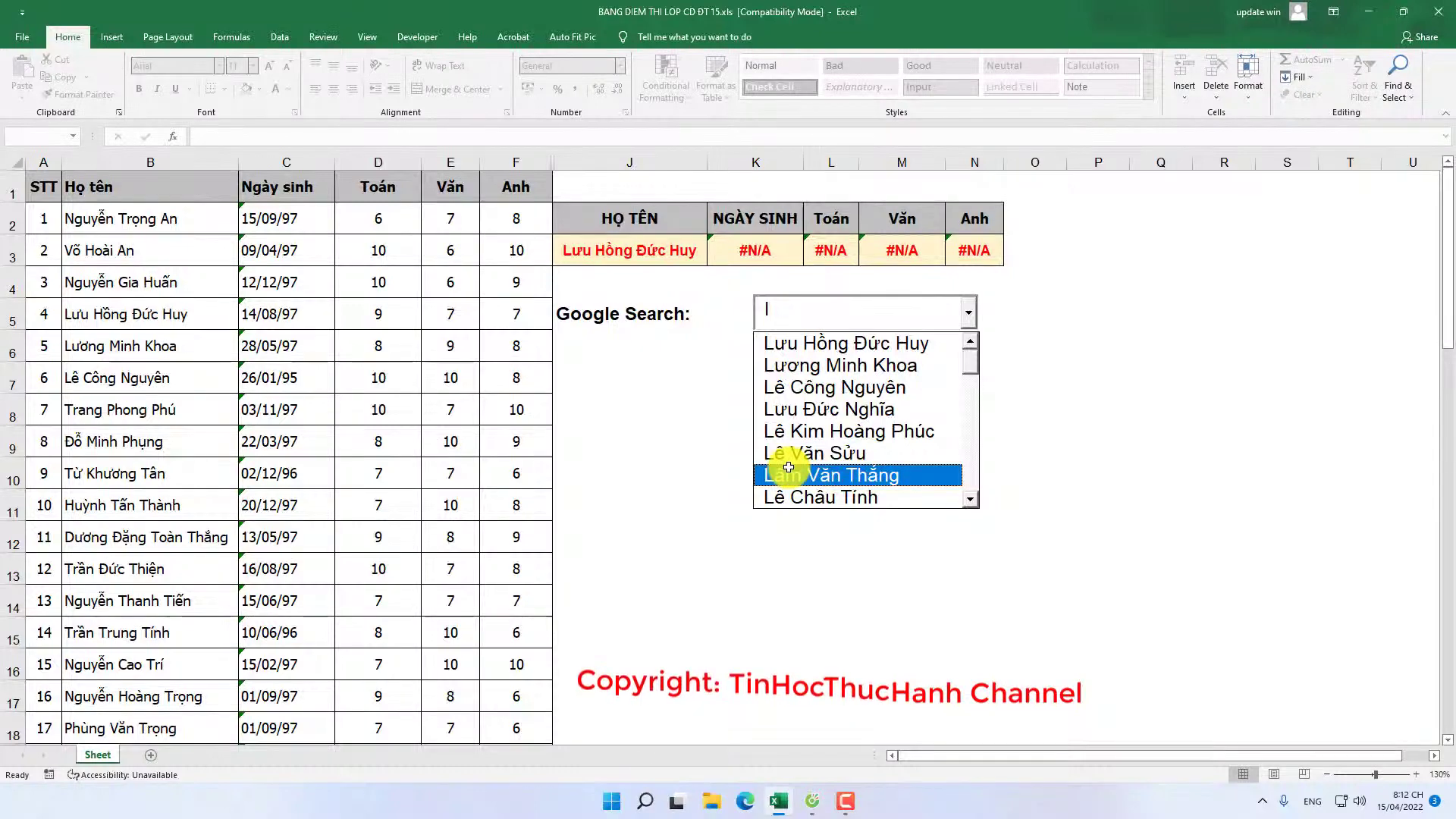
{"action": "type", "text": "ưu"}
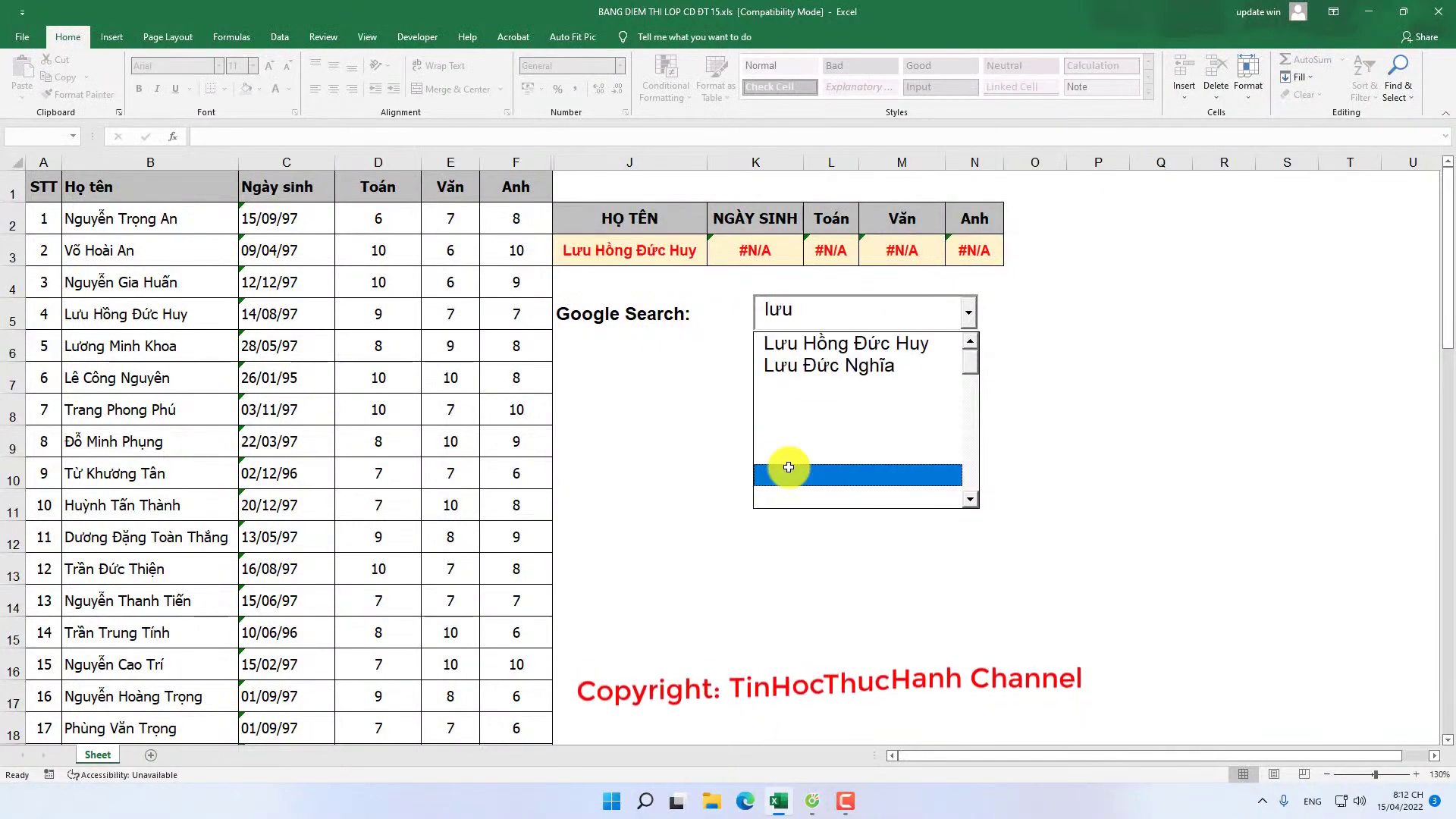
{"action": "left_click", "coordinate": [904, 372]}
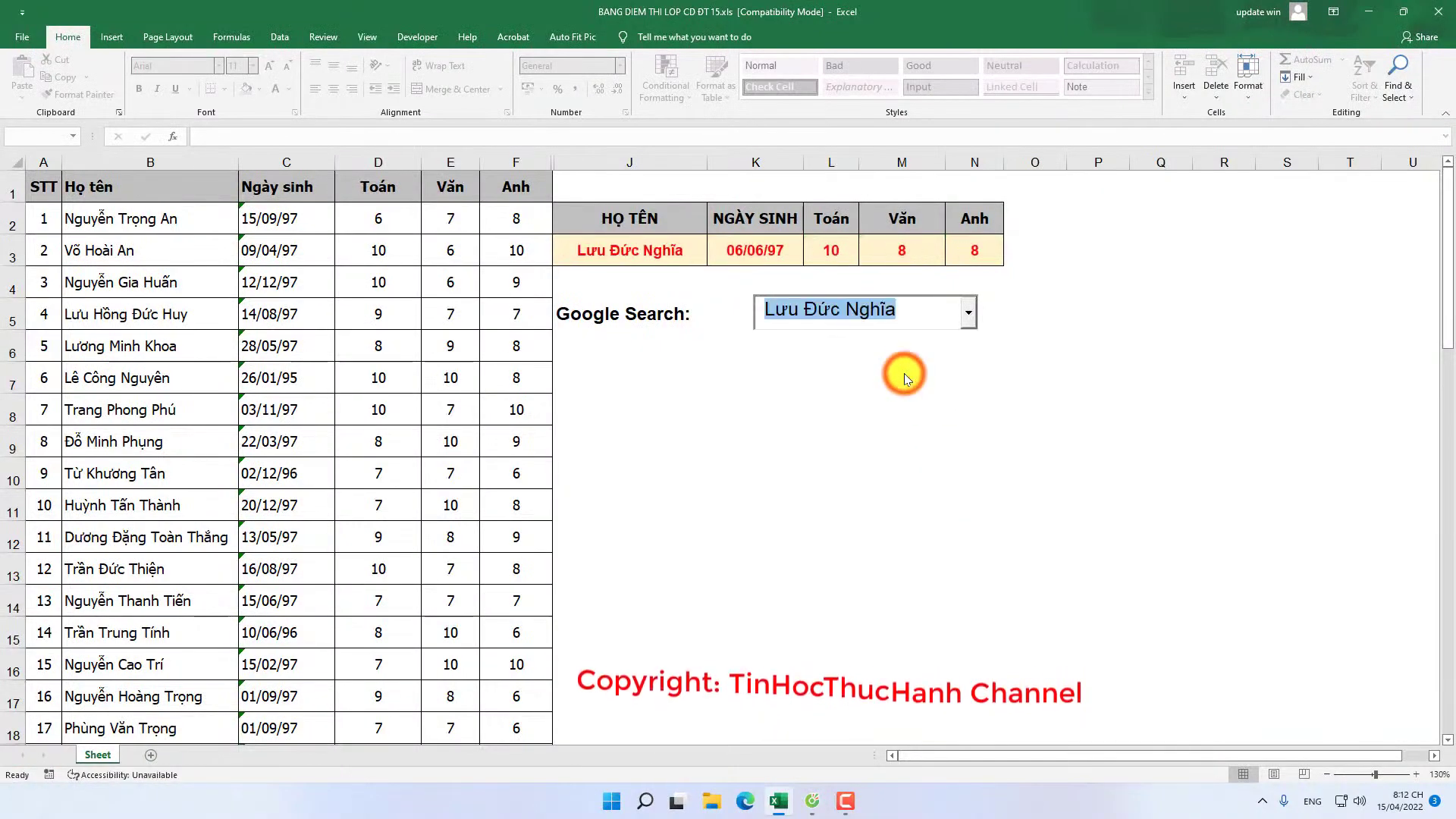
{"action": "scroll", "coordinate": [158, 499], "scroll_direction": "down", "scroll_amount": 4}
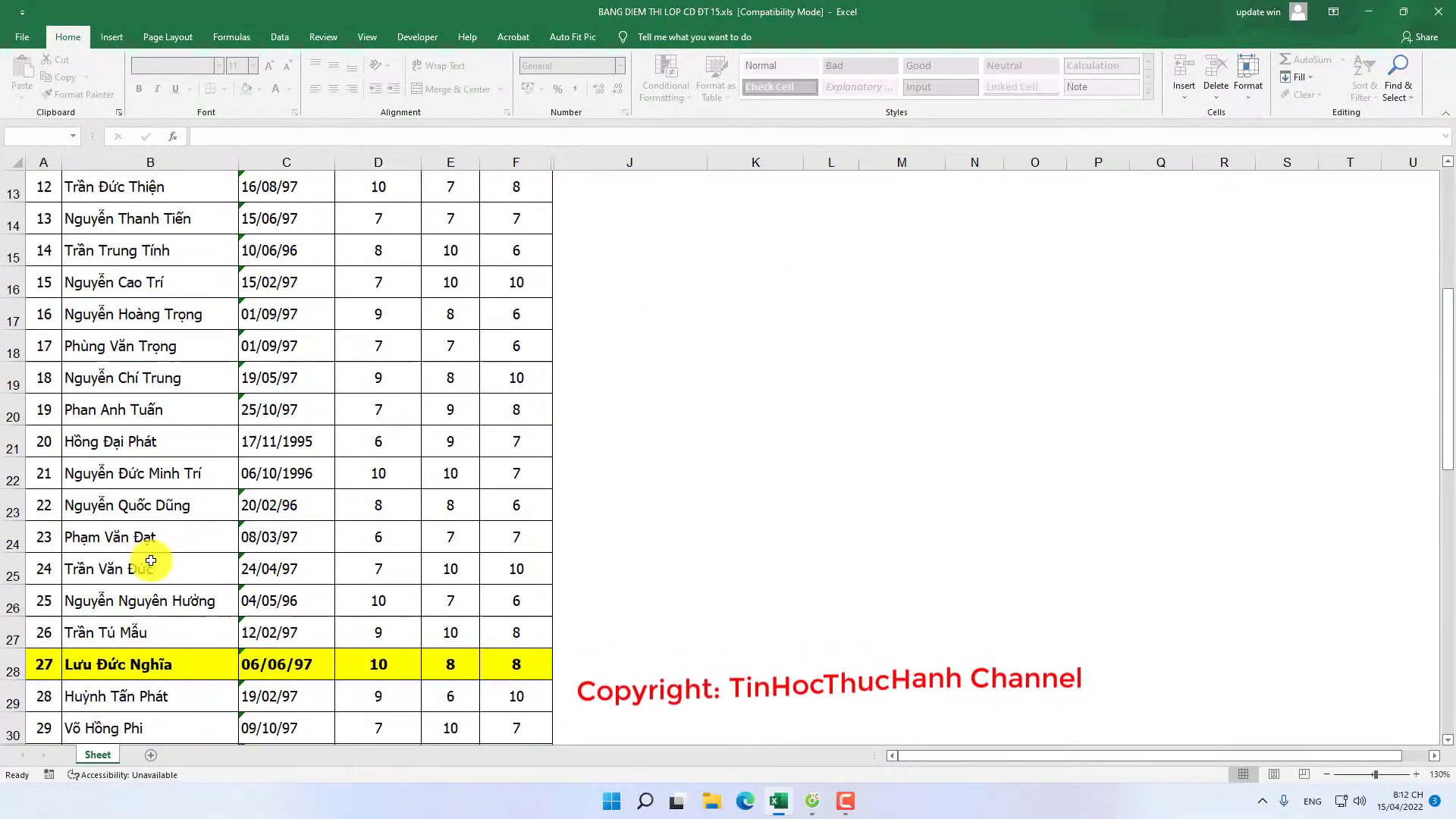
{"action": "scroll", "coordinate": [305, 665], "scroll_direction": "up", "scroll_amount": 4}
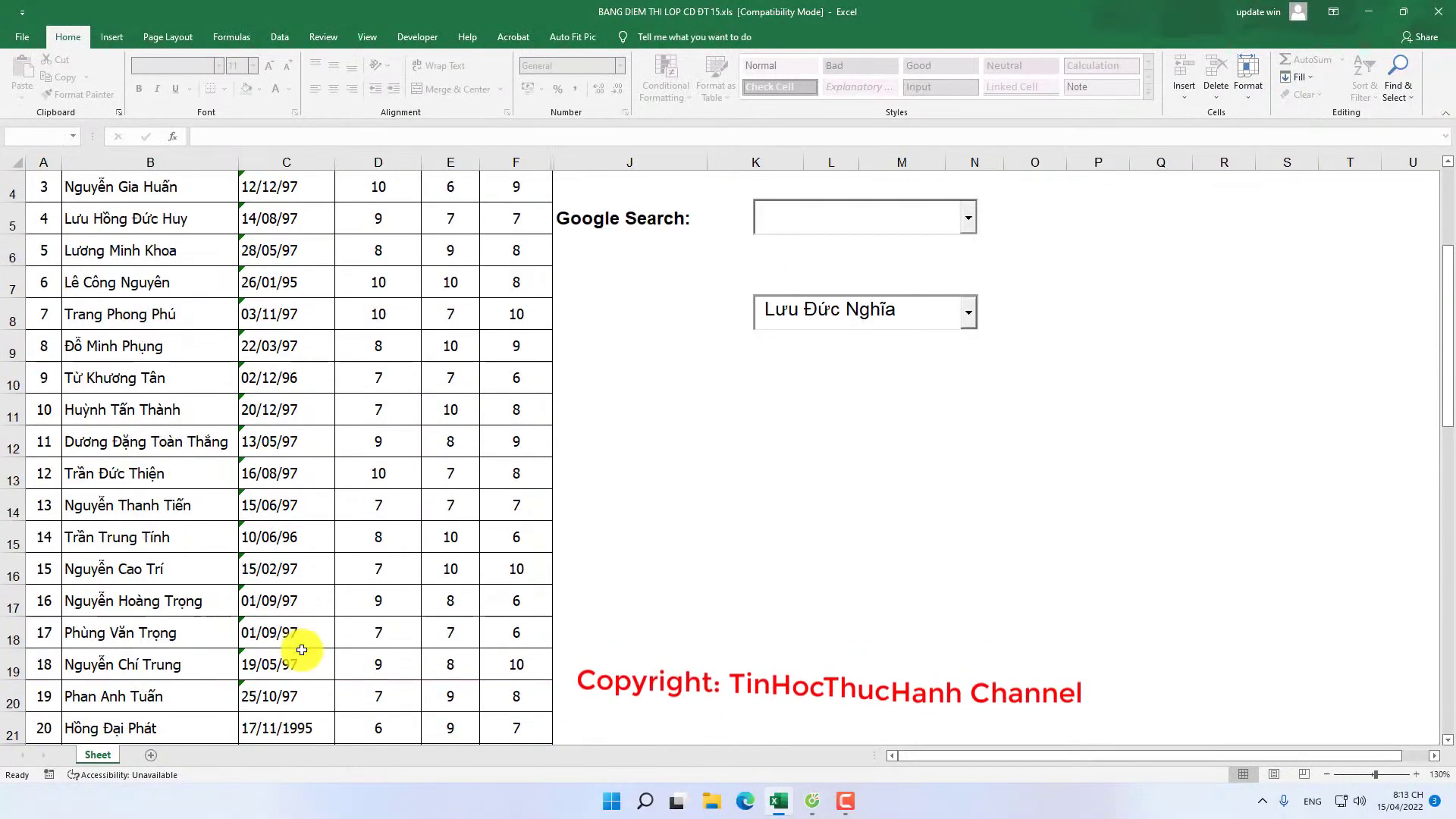
Step: Replace the search text with the first part of student number 6's name and choose that student to show the scores
{"action": "left_click", "coordinate": [905, 311]}
{"action": "left_click_drag", "start_coordinate": [796, 311], "coordinate": [707, 311]}
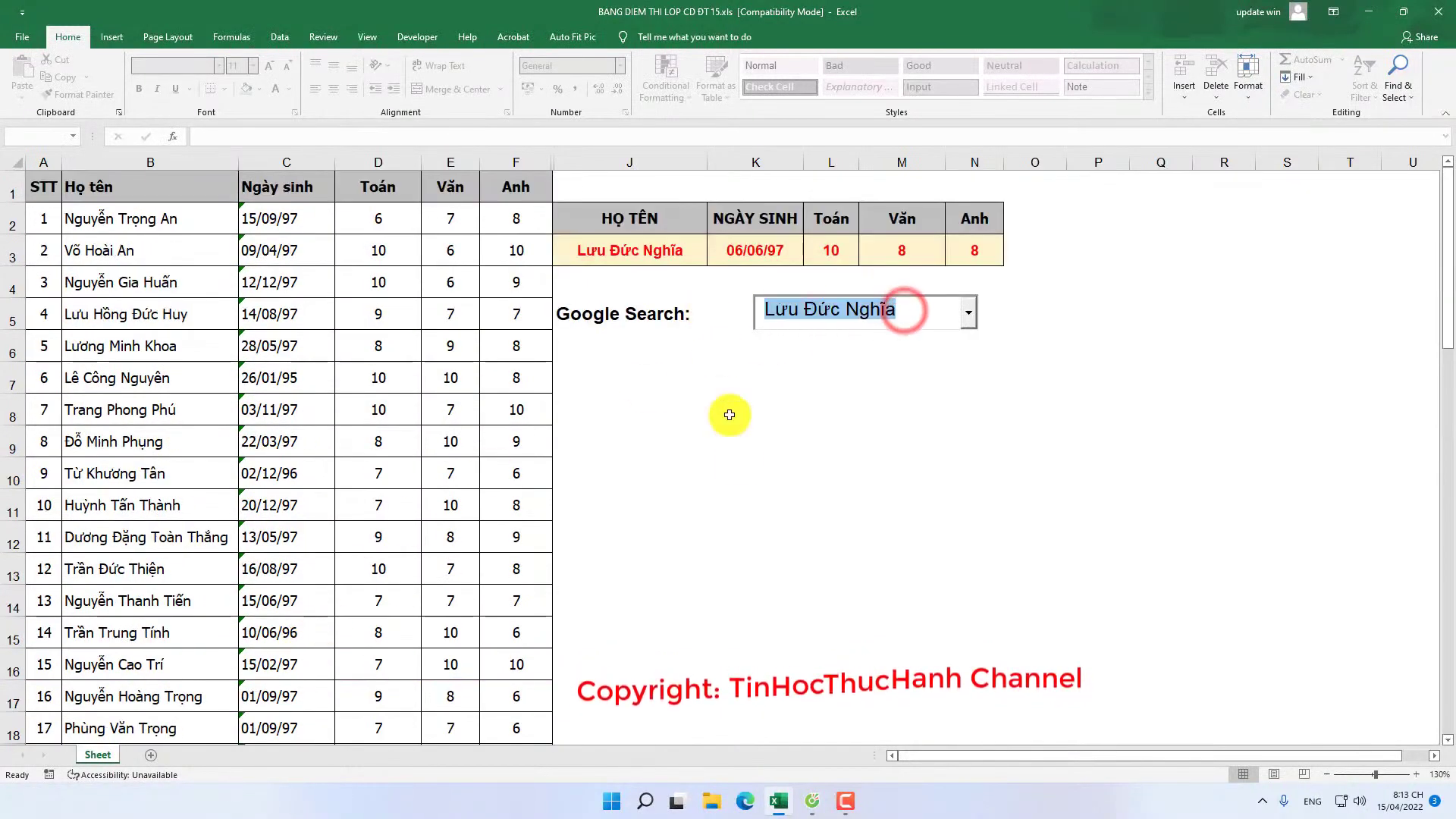
{"action": "type", "text": "l"}
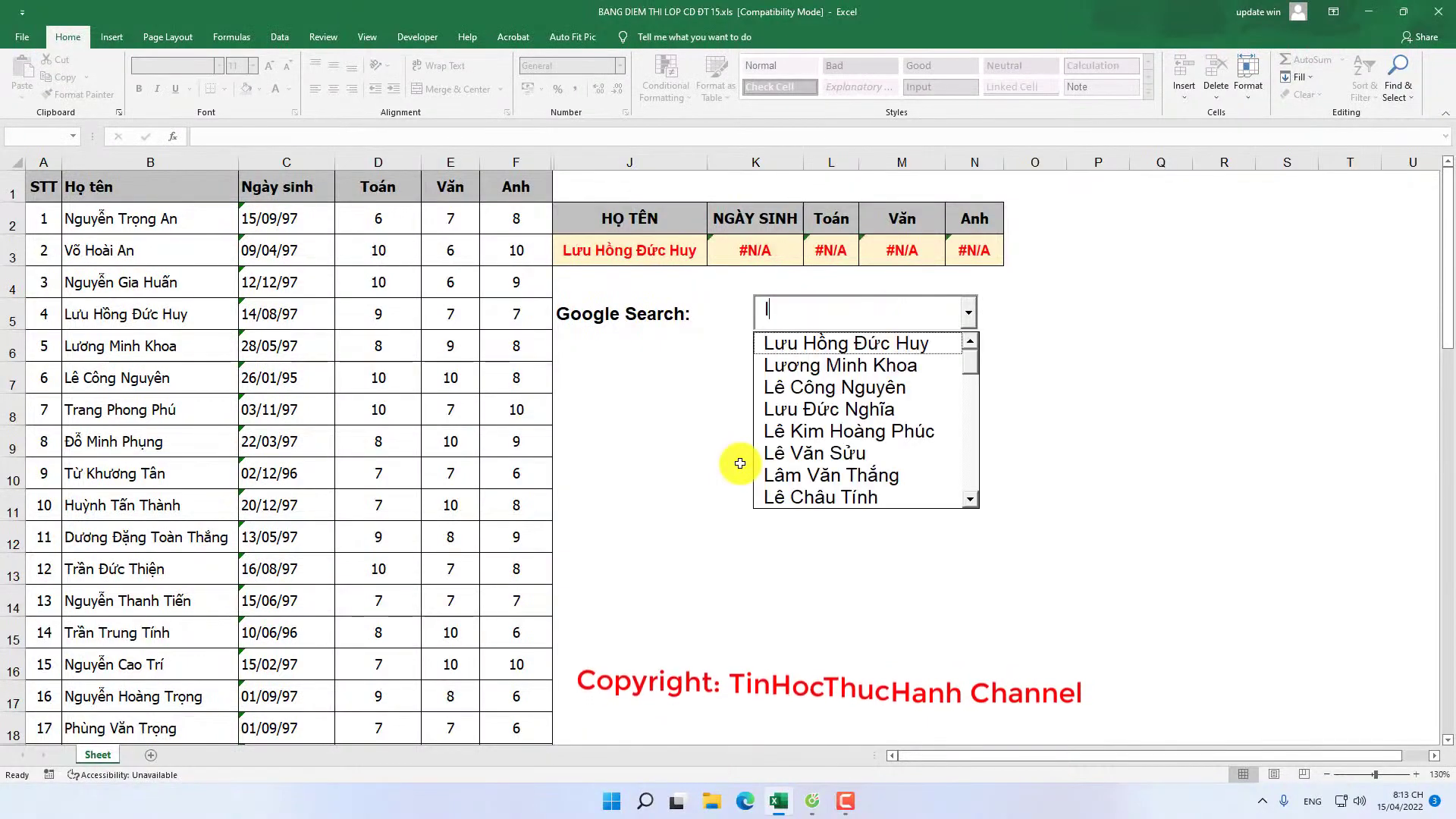
{"action": "type", "text": "ee co"}
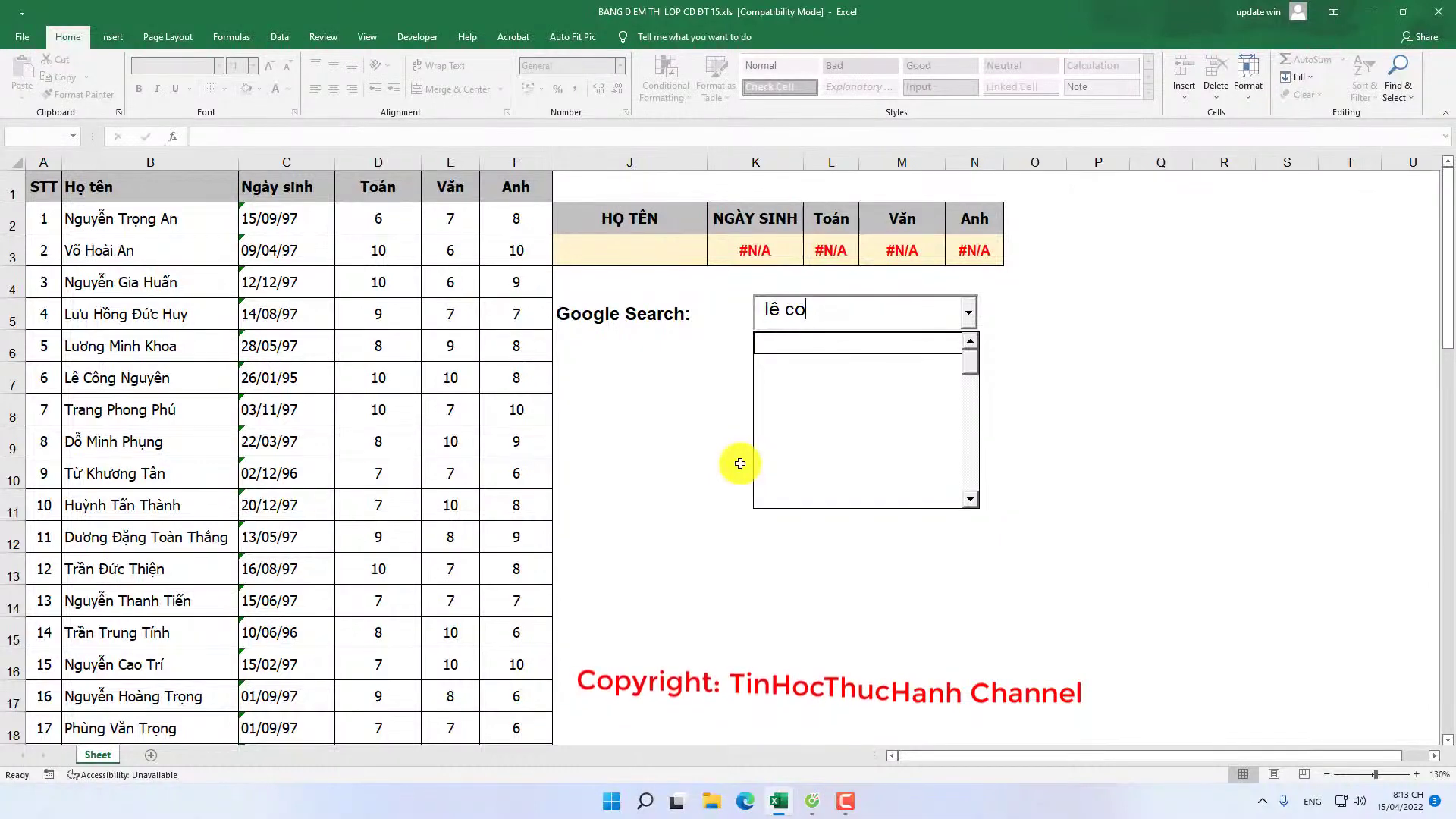
{"action": "type", "text": "ong"}
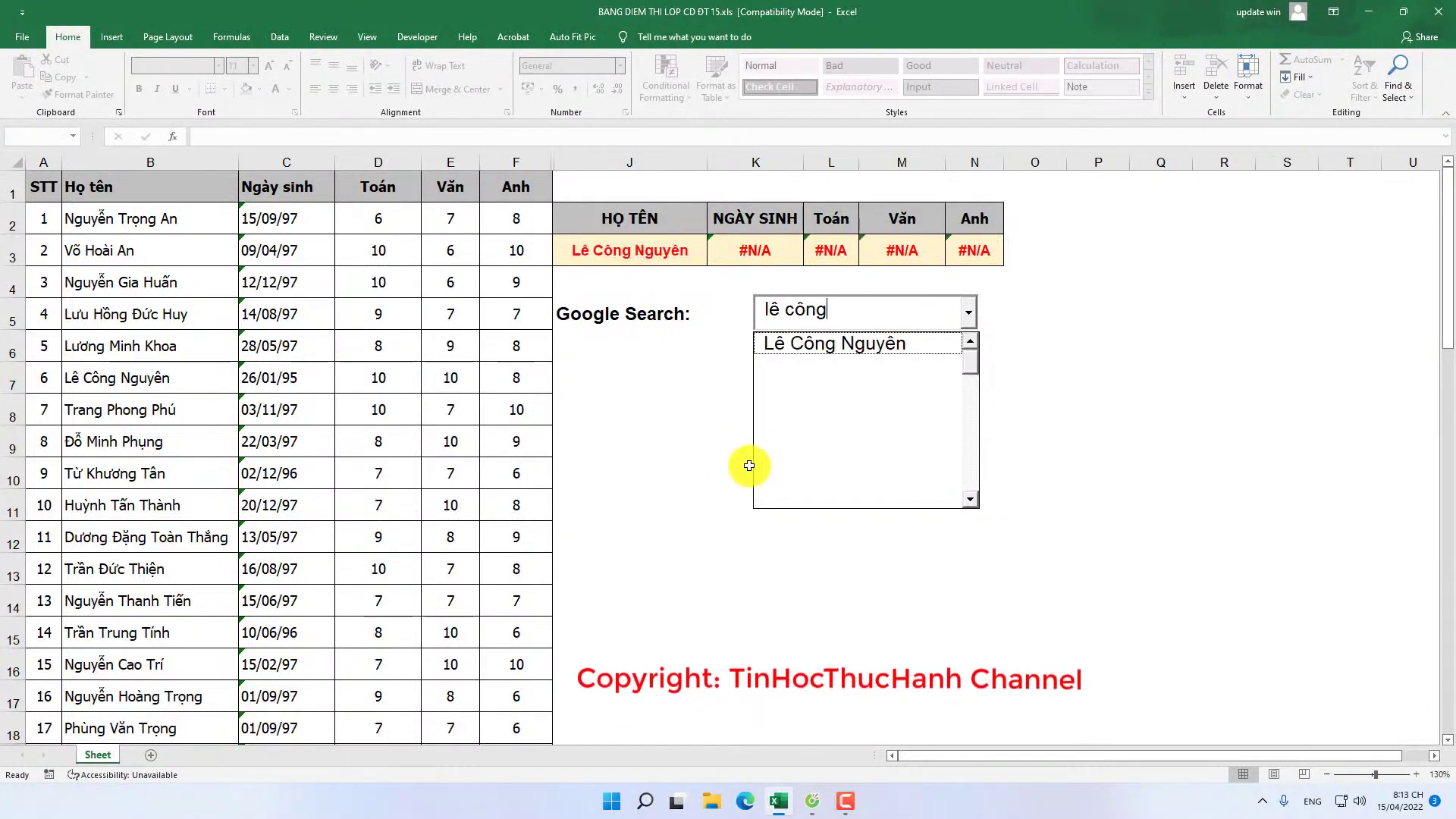
{"action": "left_click", "coordinate": [834, 355]}
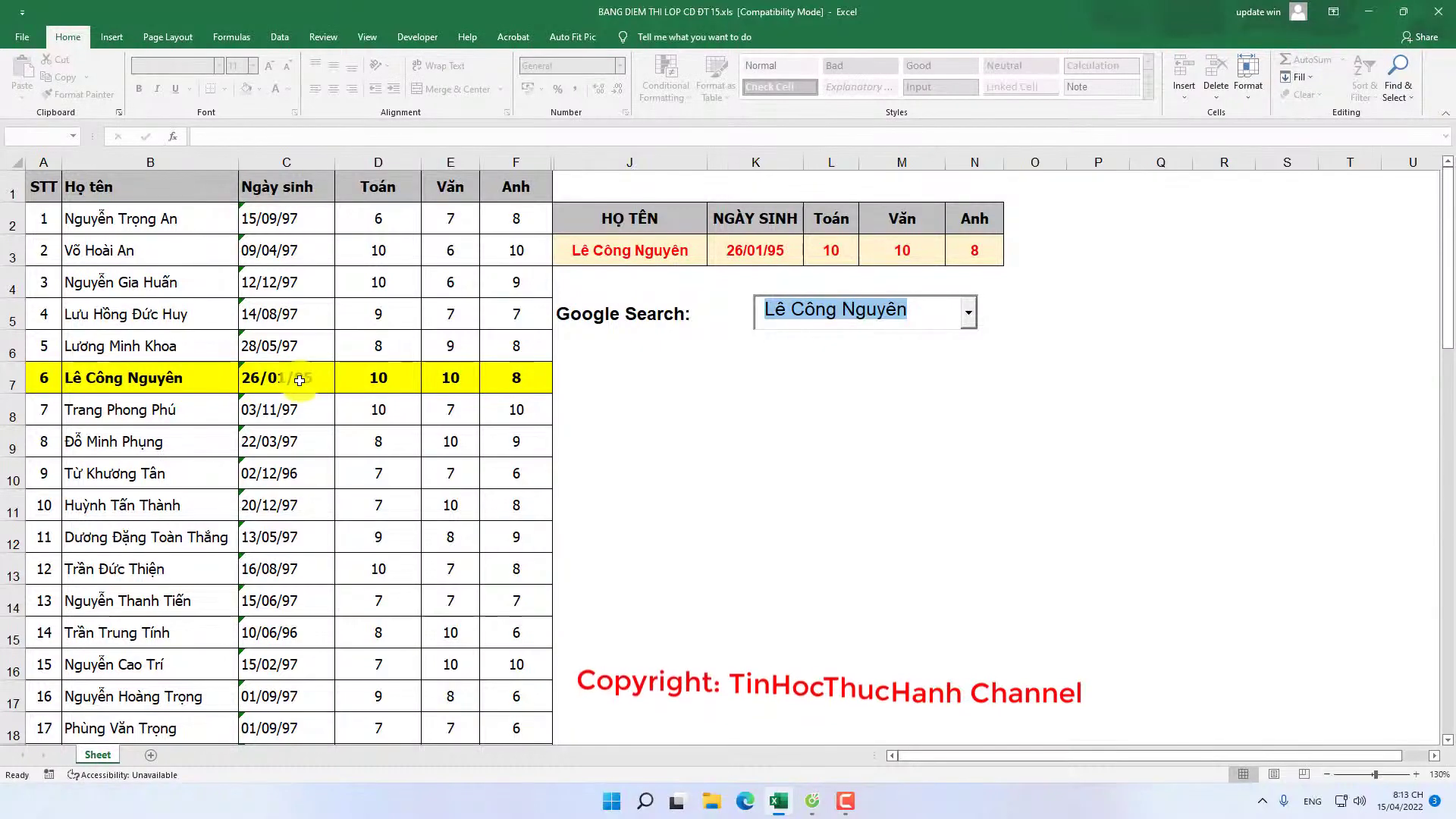
{"action": "left_click", "coordinate": [676, 413]}
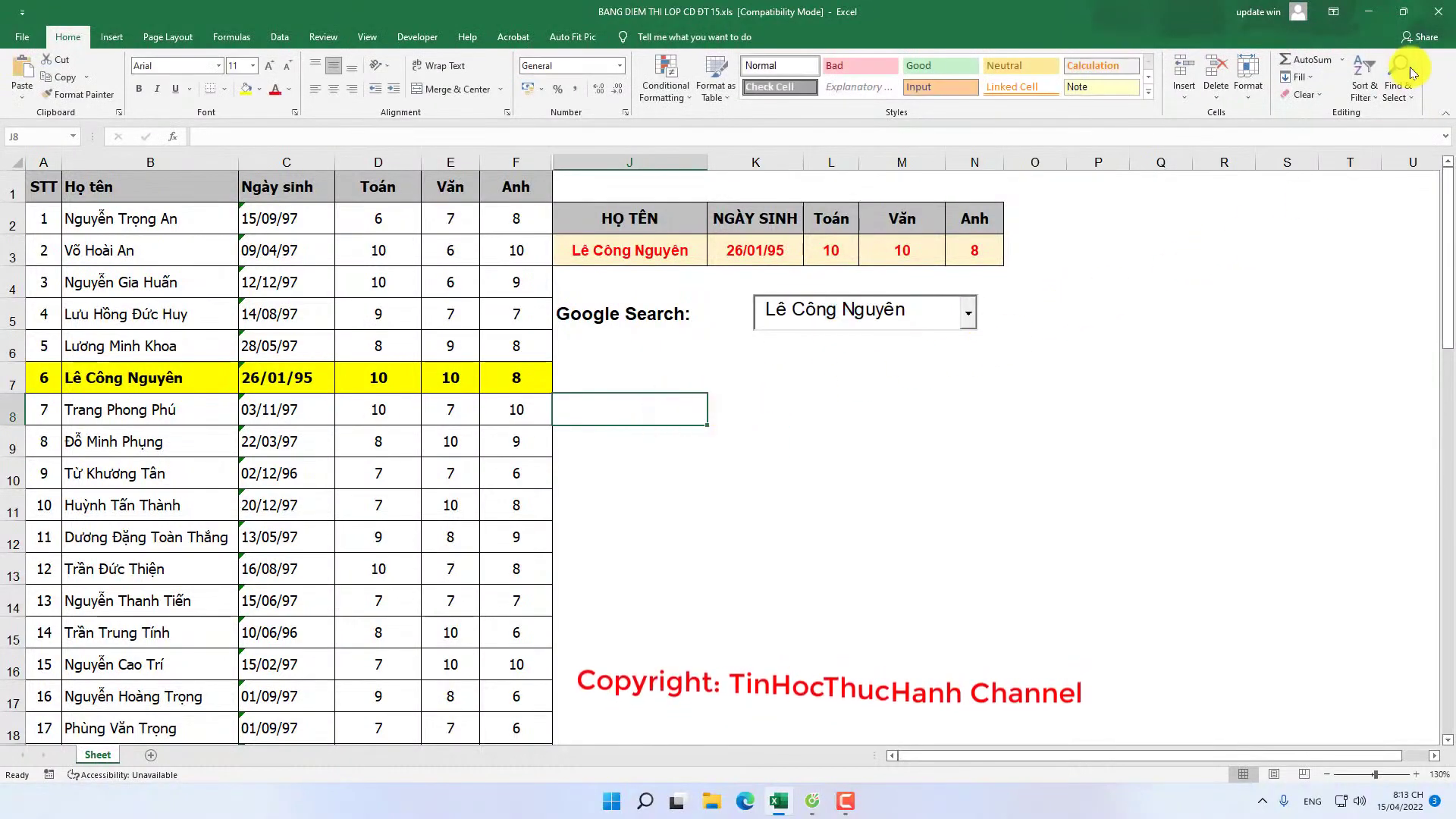
Step: Close the finished workbook without saving, open BANG DIEM THI LOP CD ĐT 15.xls from the desktop and dismiss the licence notice
{"action": "left_click", "coordinate": [1441, 16]}
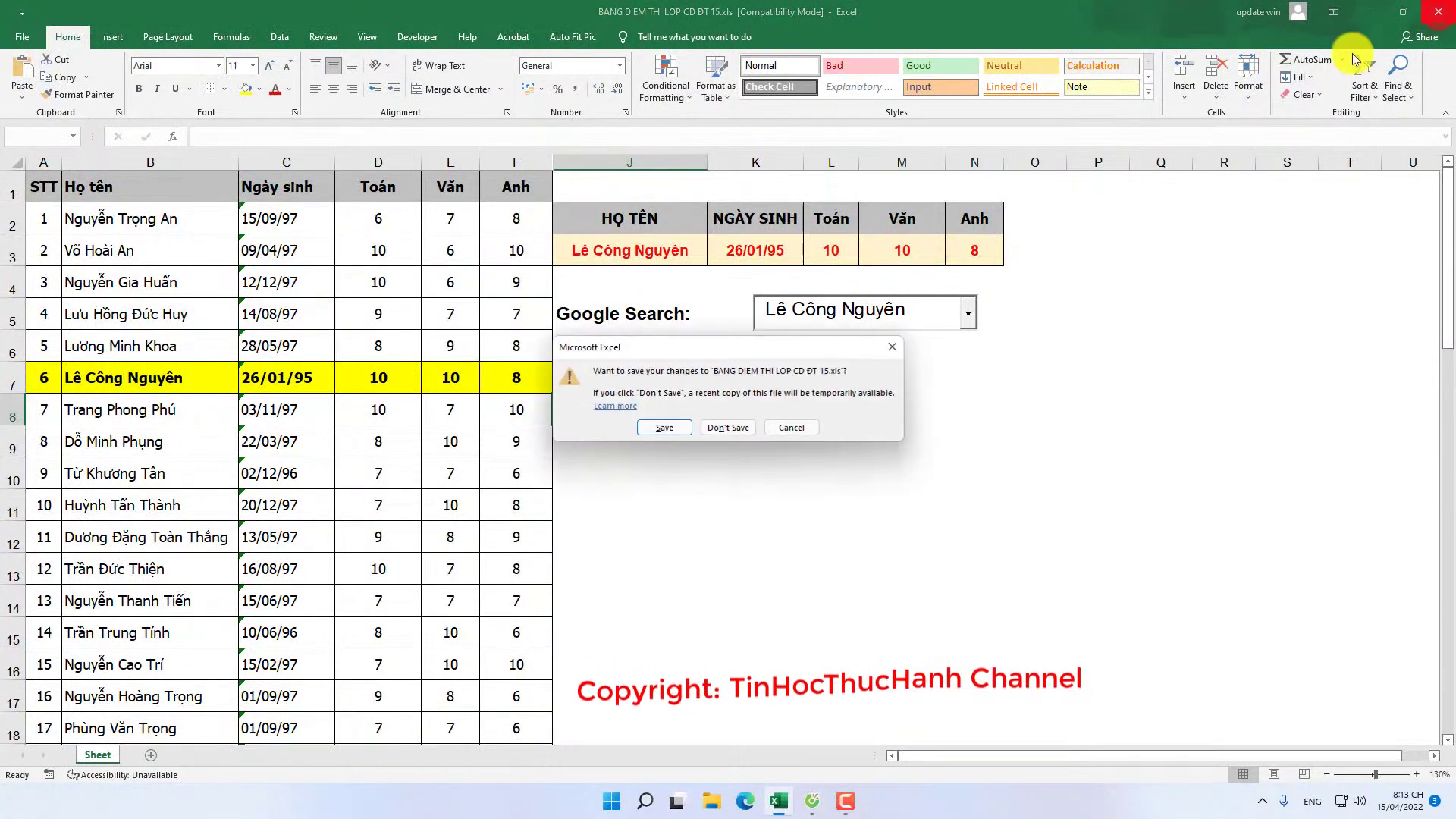
{"action": "left_click", "coordinate": [734, 422]}
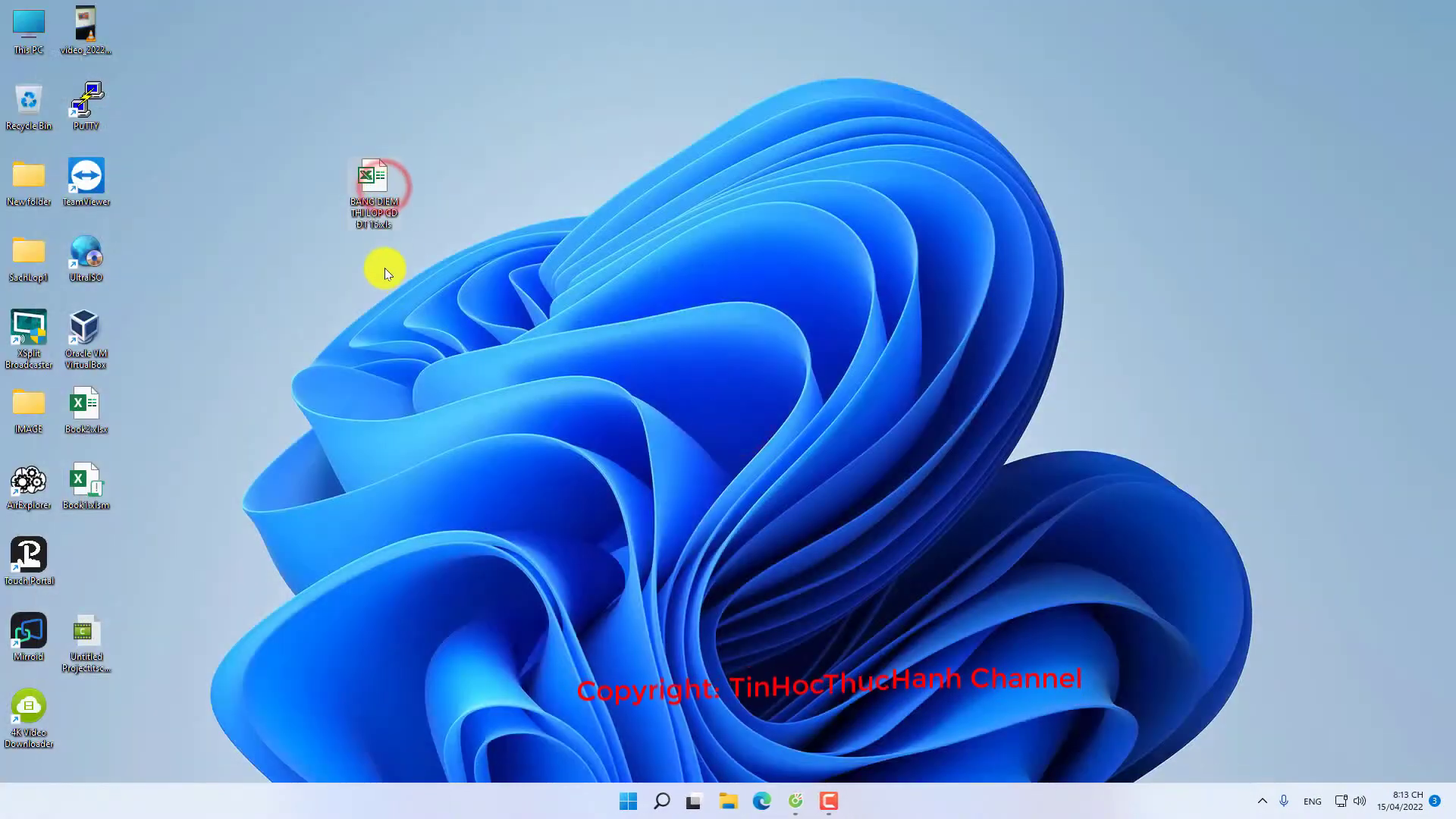
{"action": "double_click", "coordinate": [378, 183]}
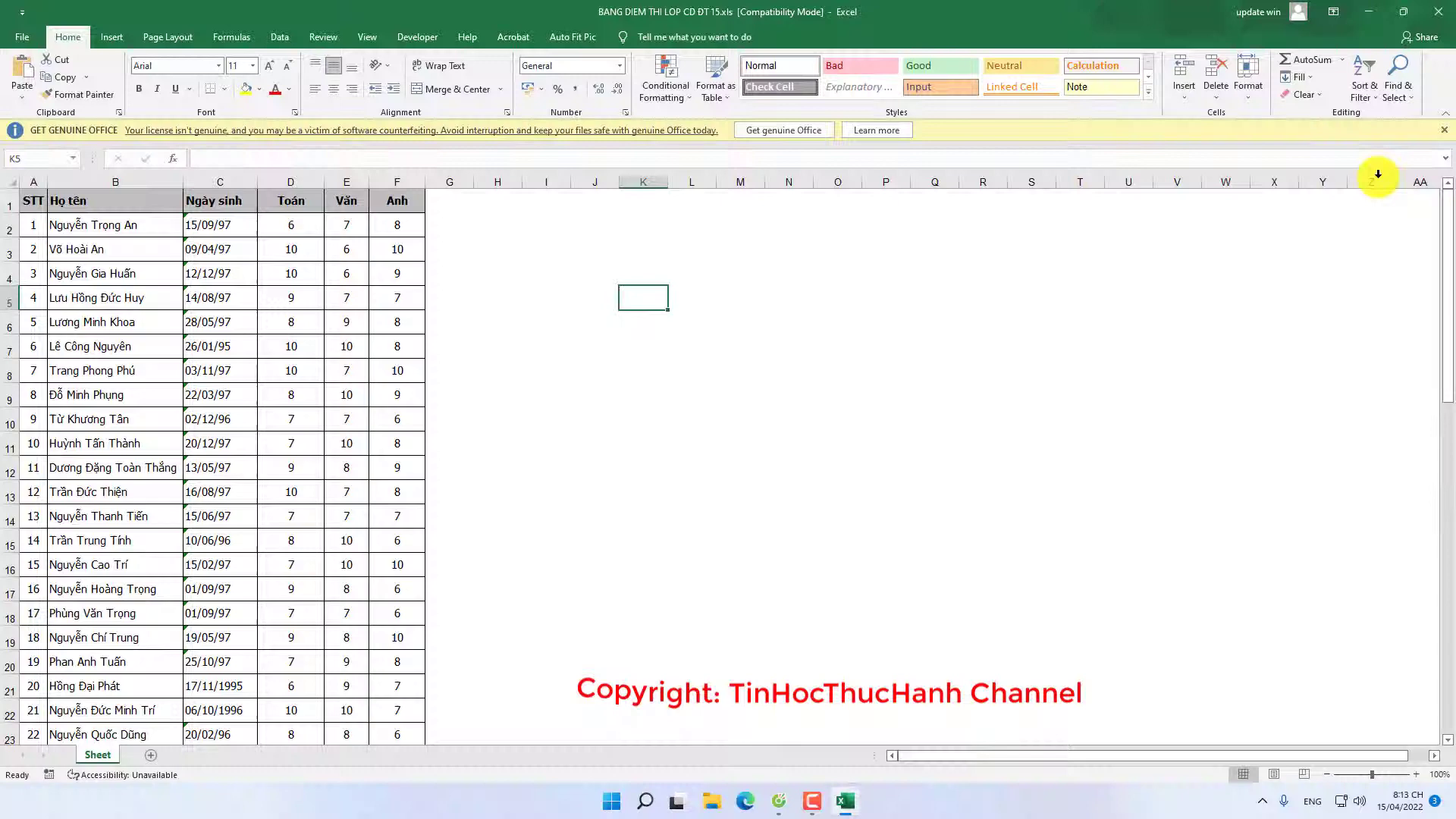
{"action": "left_click", "coordinate": [1444, 129]}
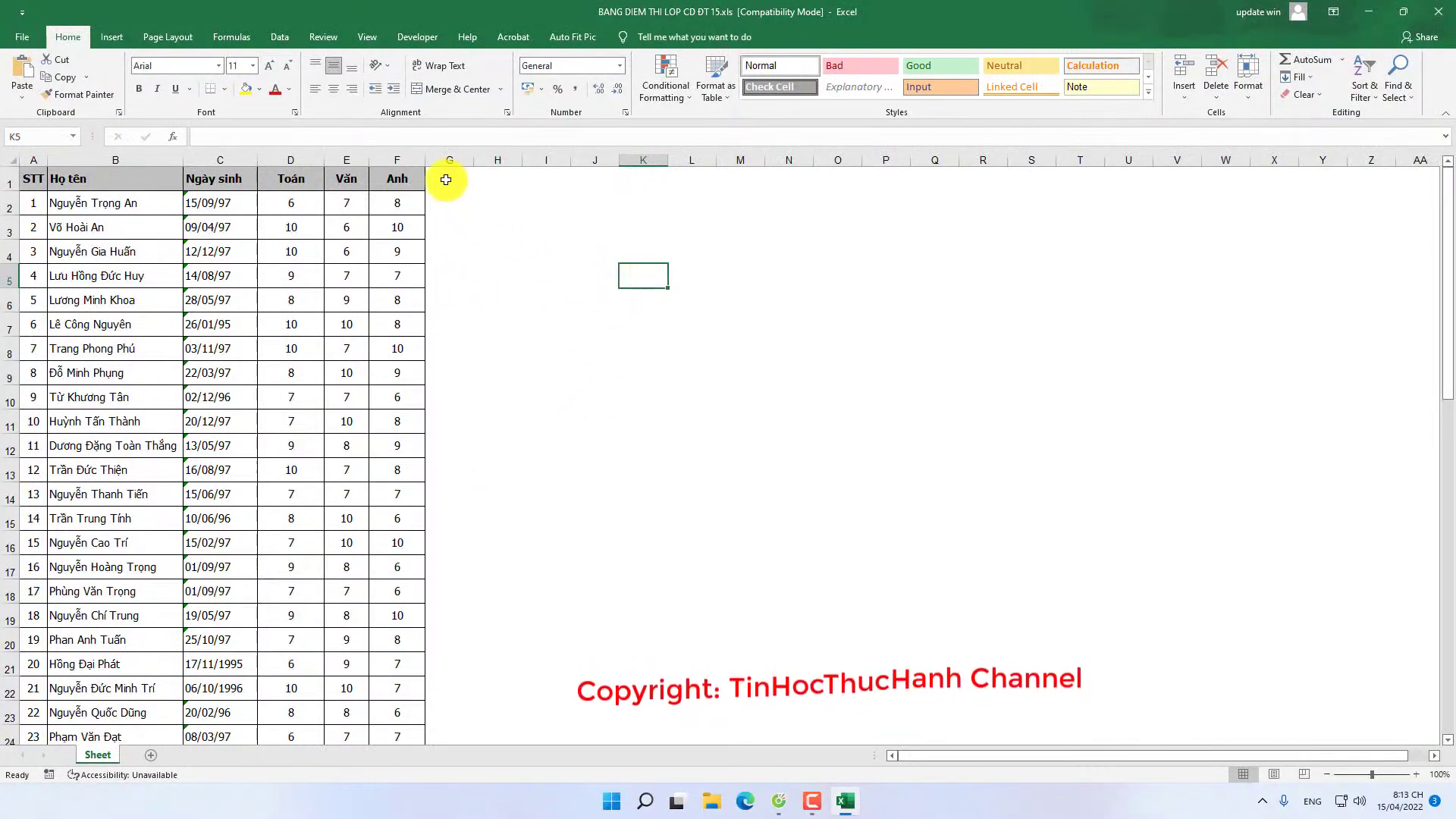
Step: Enter the helper column headers Search, TS and Result in cells G1, H1 and I1
{"action": "left_click_drag", "start_coordinate": [446, 180], "coordinate": [553, 179]}
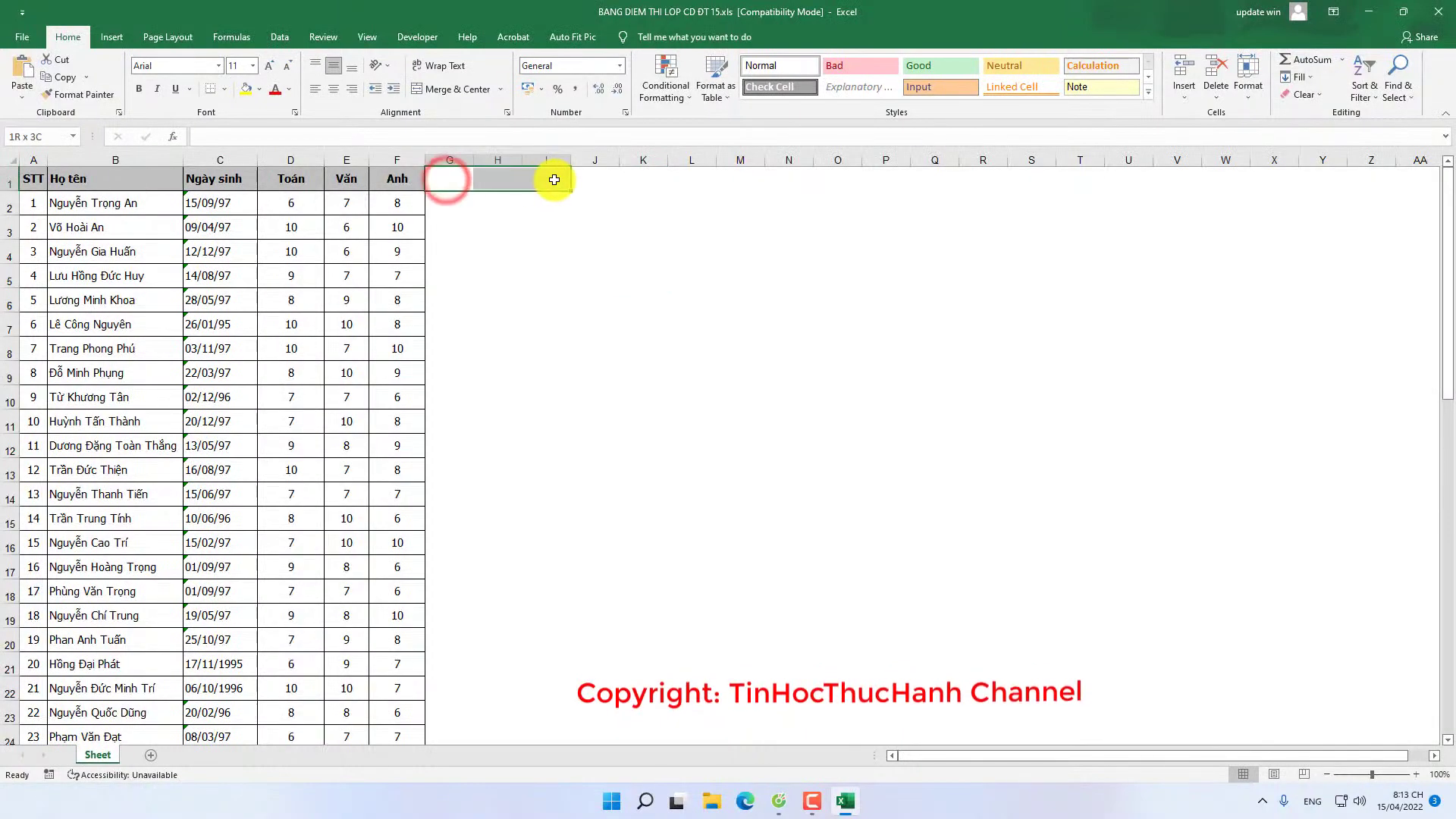
{"action": "left_click", "coordinate": [464, 186]}
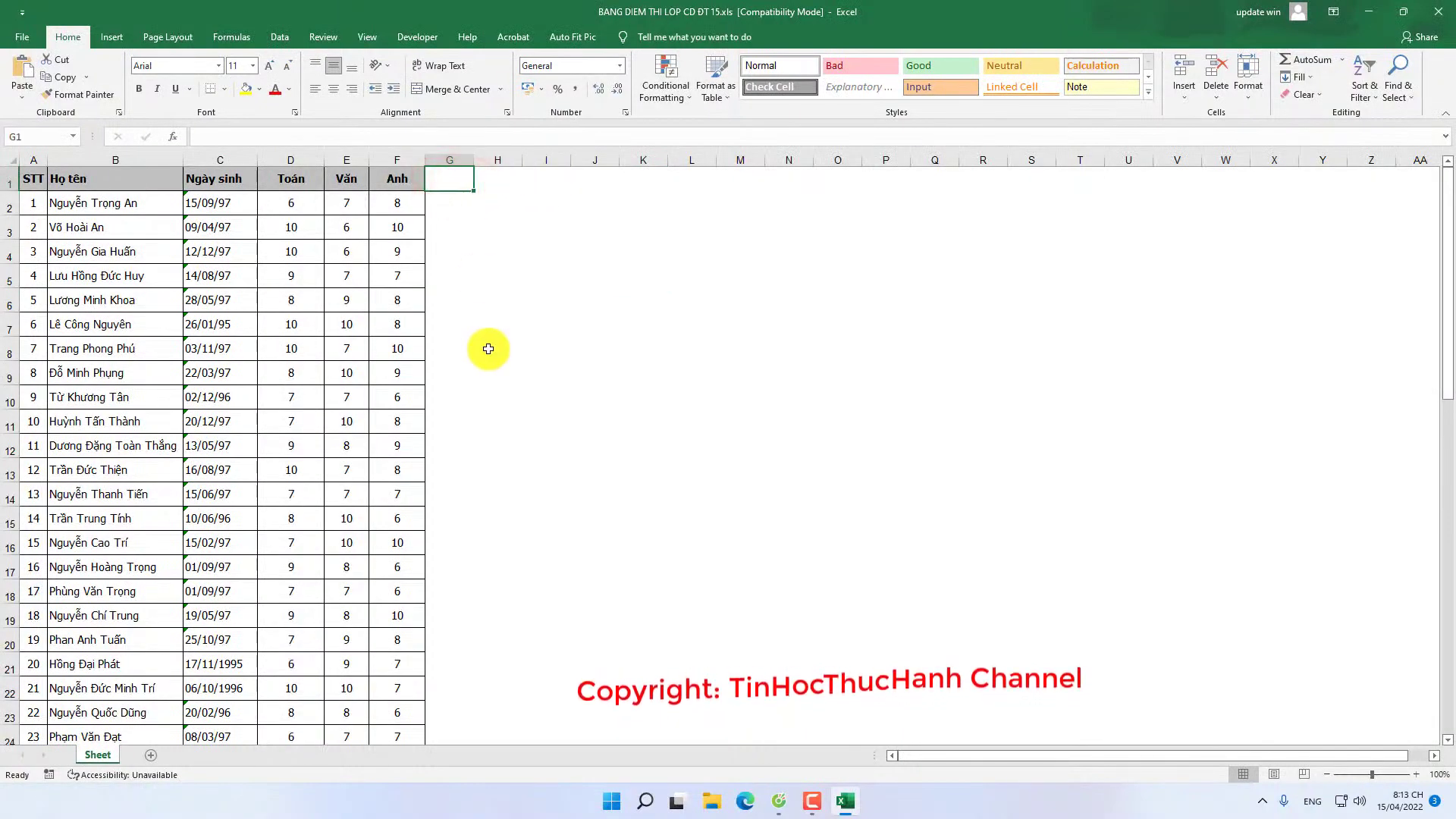
{"action": "type", "text": "Sear"}
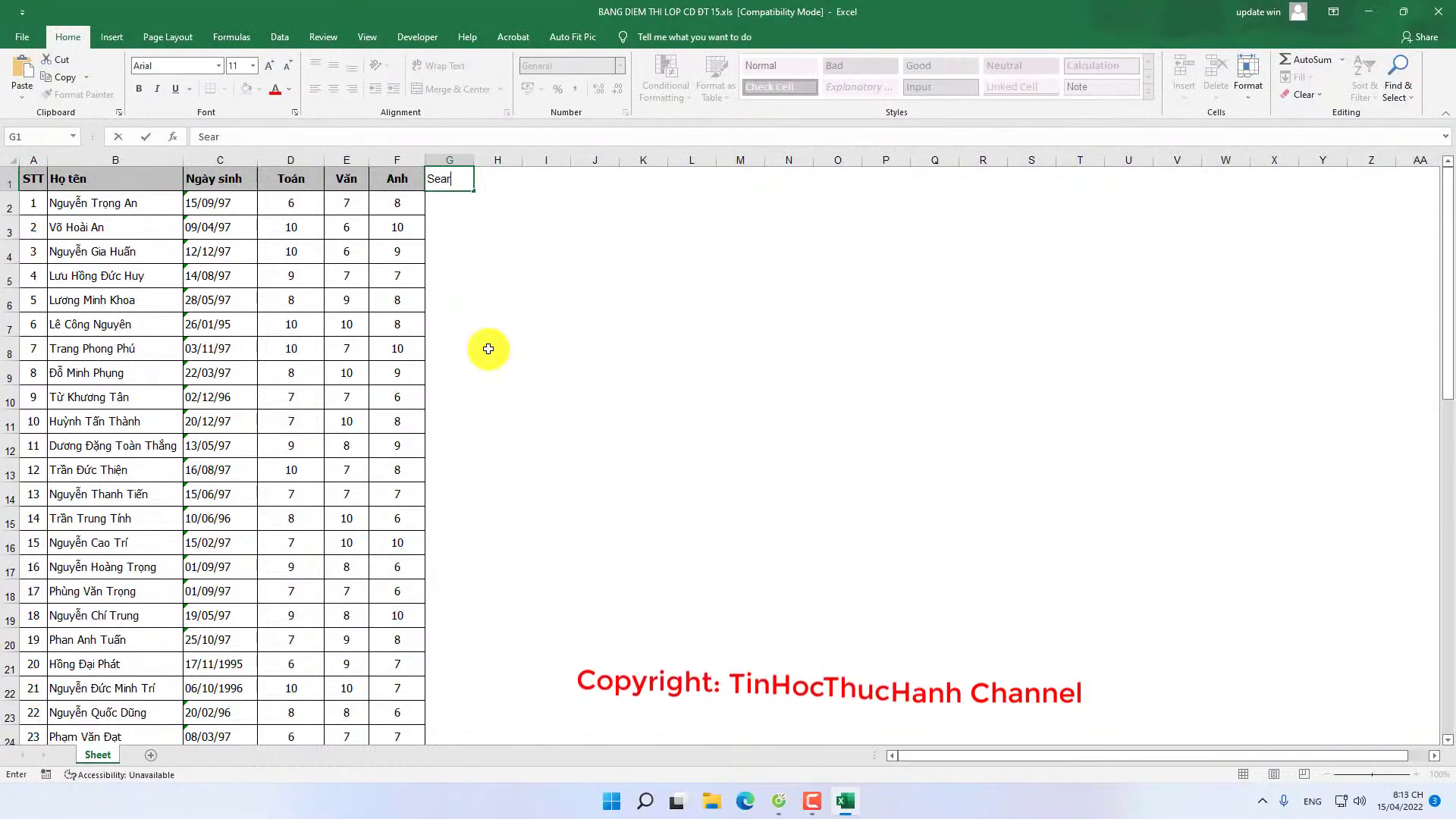
{"action": "type", "text": "ch"}
{"action": "key", "text": "Tab"}
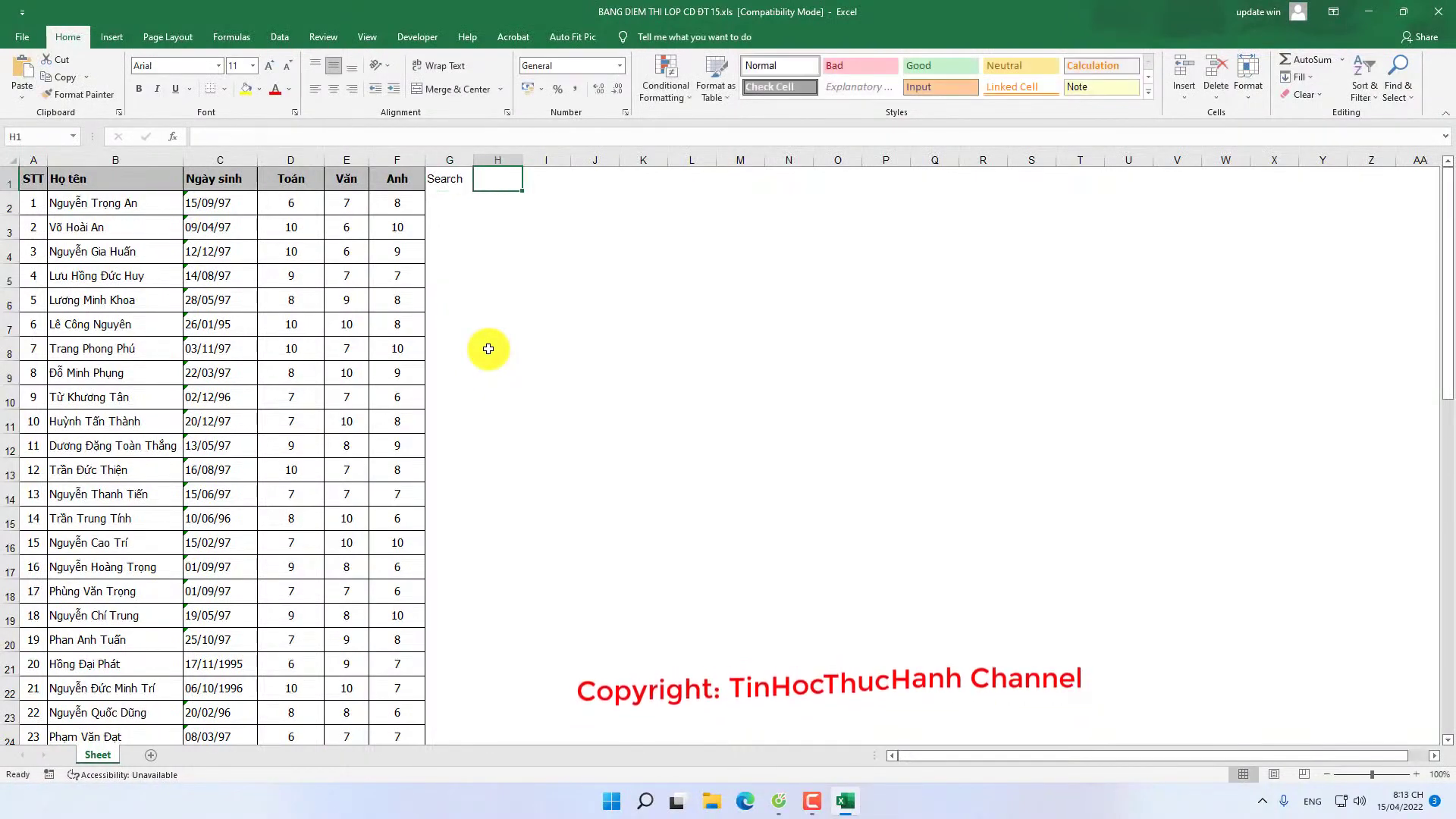
{"action": "type", "text": "TS"}
{"action": "key", "text": "Tab"}
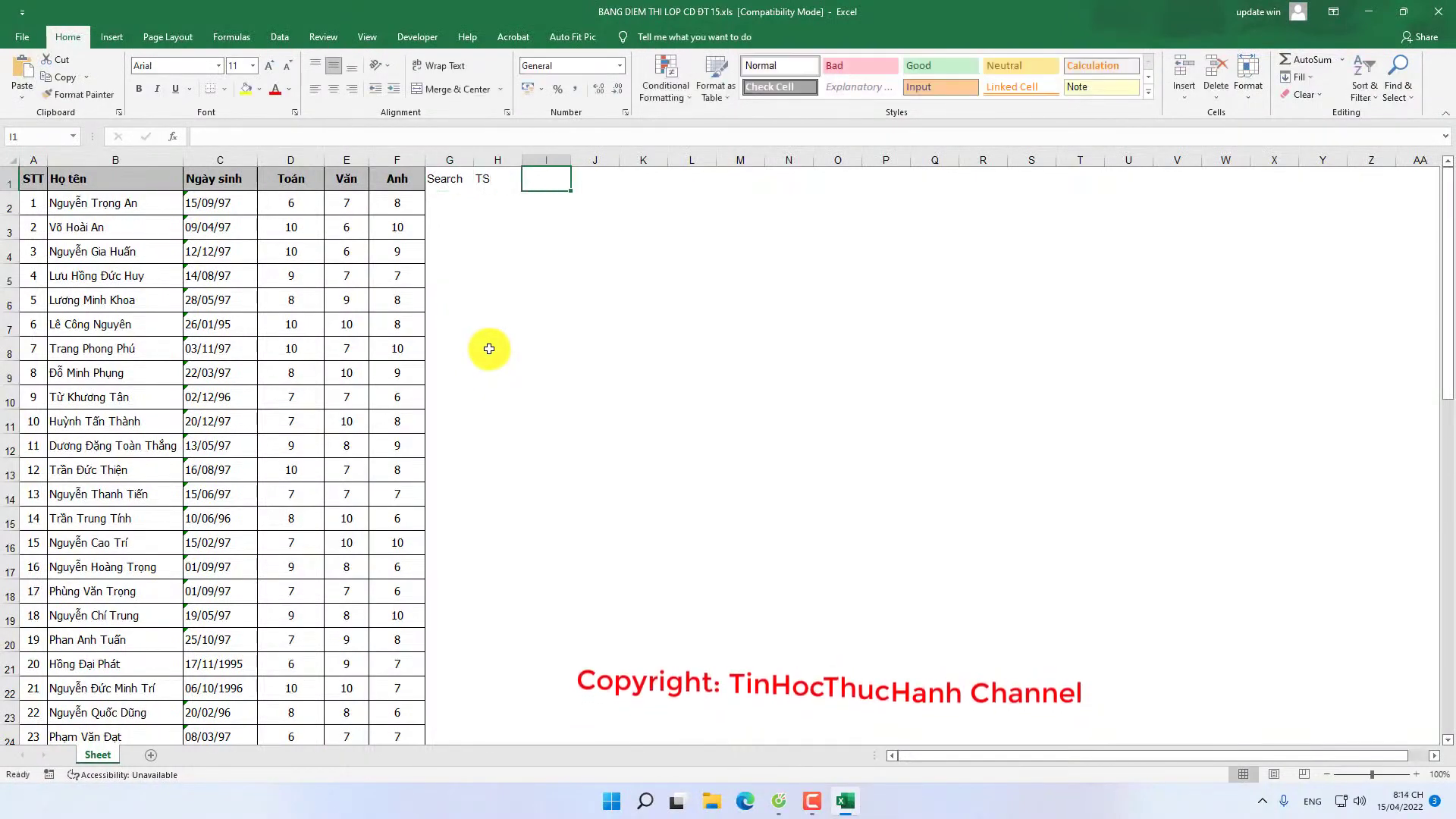
{"action": "type", "text": "Result"}
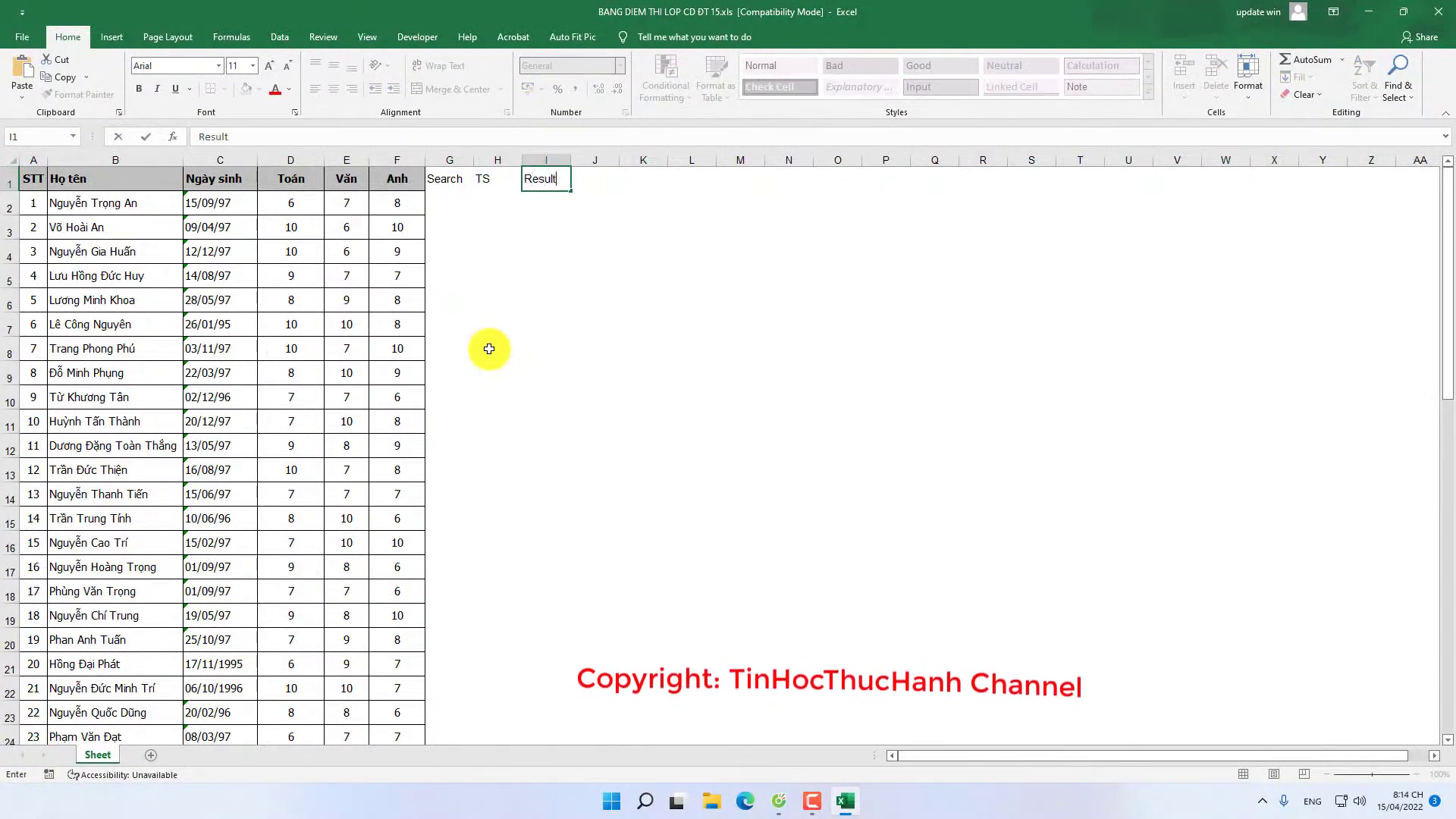
{"action": "key", "text": "Return"}
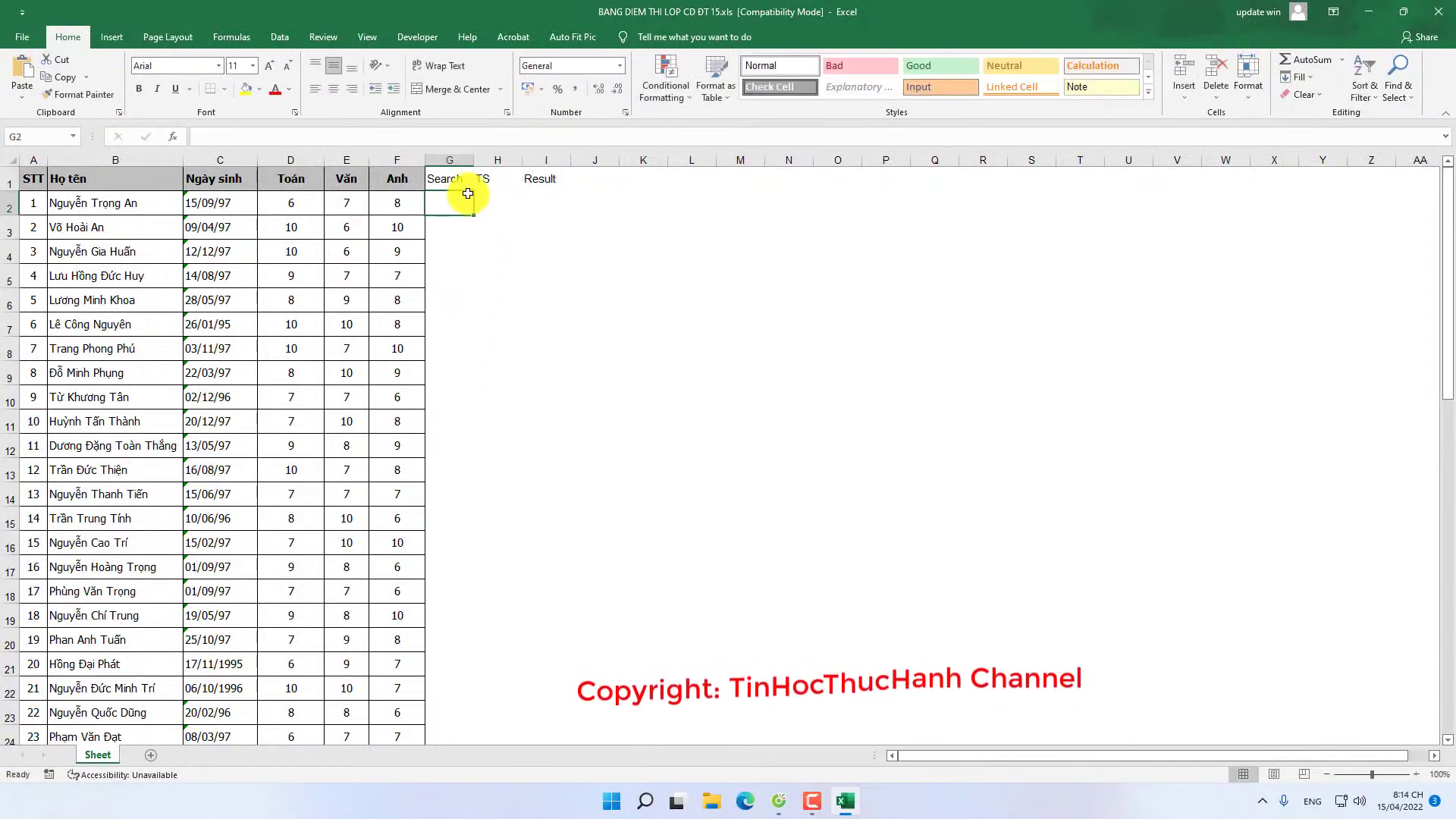
Step: Copy the header formatting of cell F1 onto the new headers in G1:I1
{"action": "left_click", "coordinate": [397, 179]}
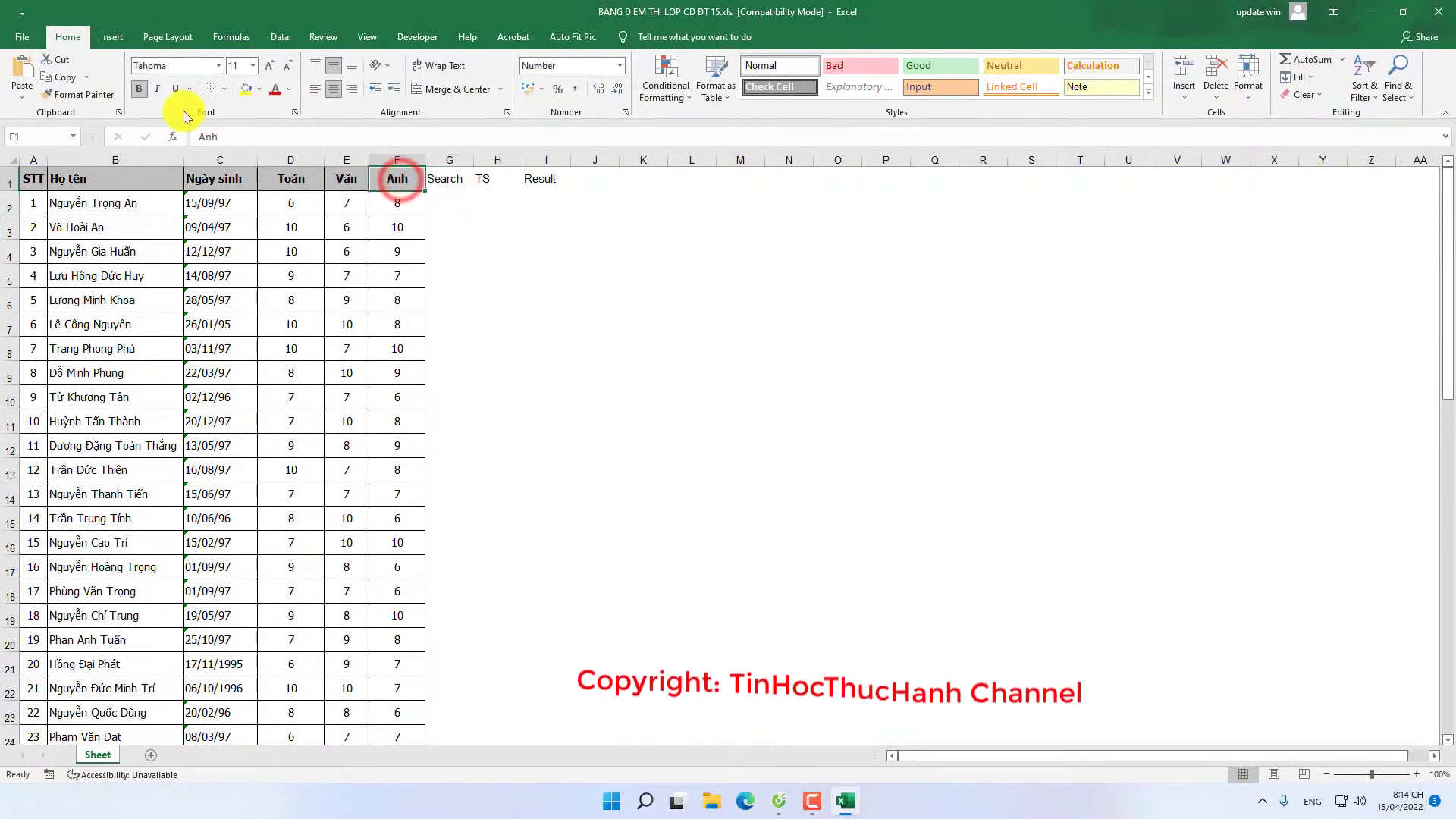
{"action": "left_click", "coordinate": [88, 99]}
{"action": "left_click_drag", "start_coordinate": [445, 179], "coordinate": [546, 179]}
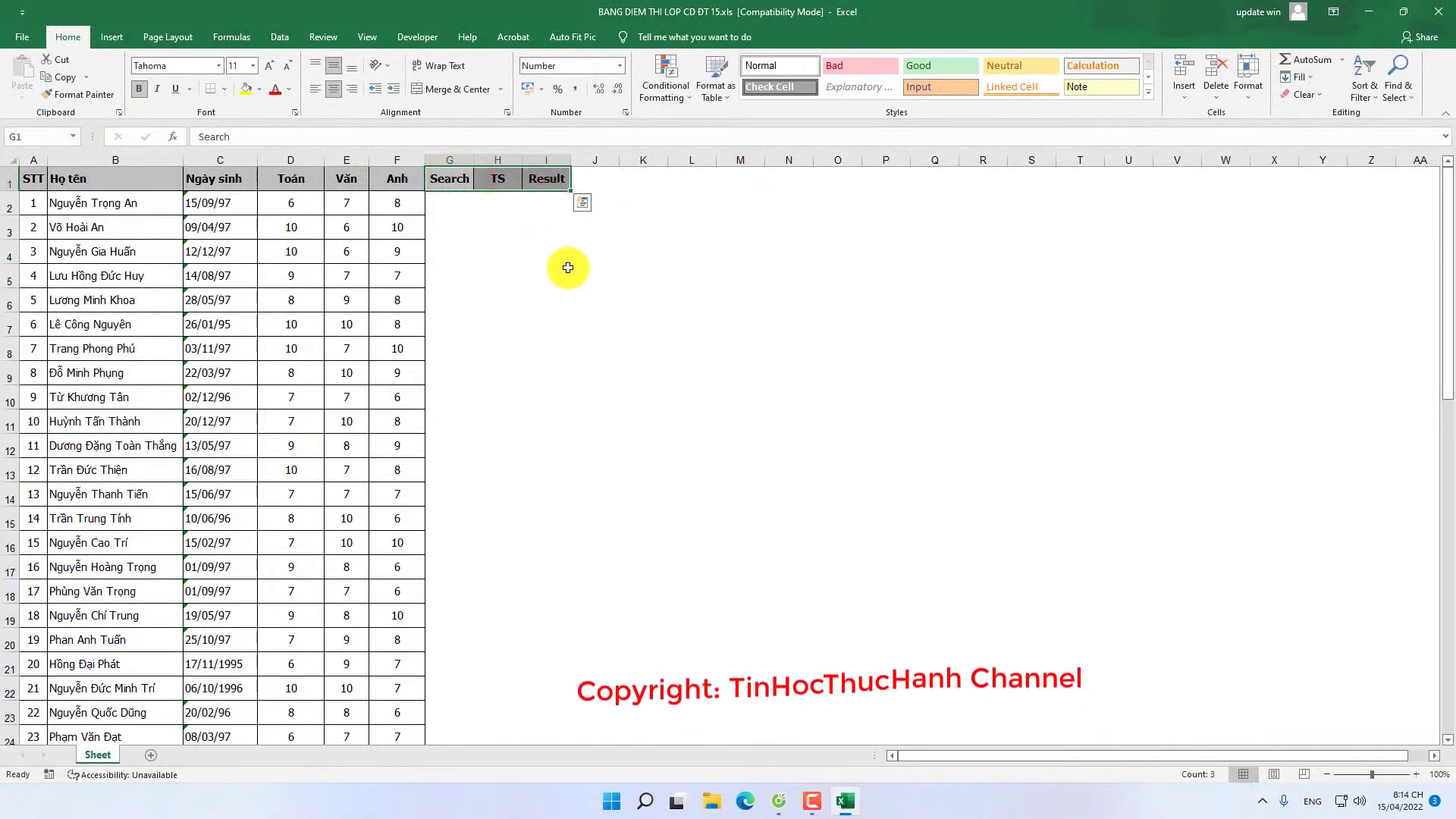
Step: Apply all borders to the Search, TS and Result columns from the header row downward
{"action": "key", "text": "ctrl+shift+Down"}
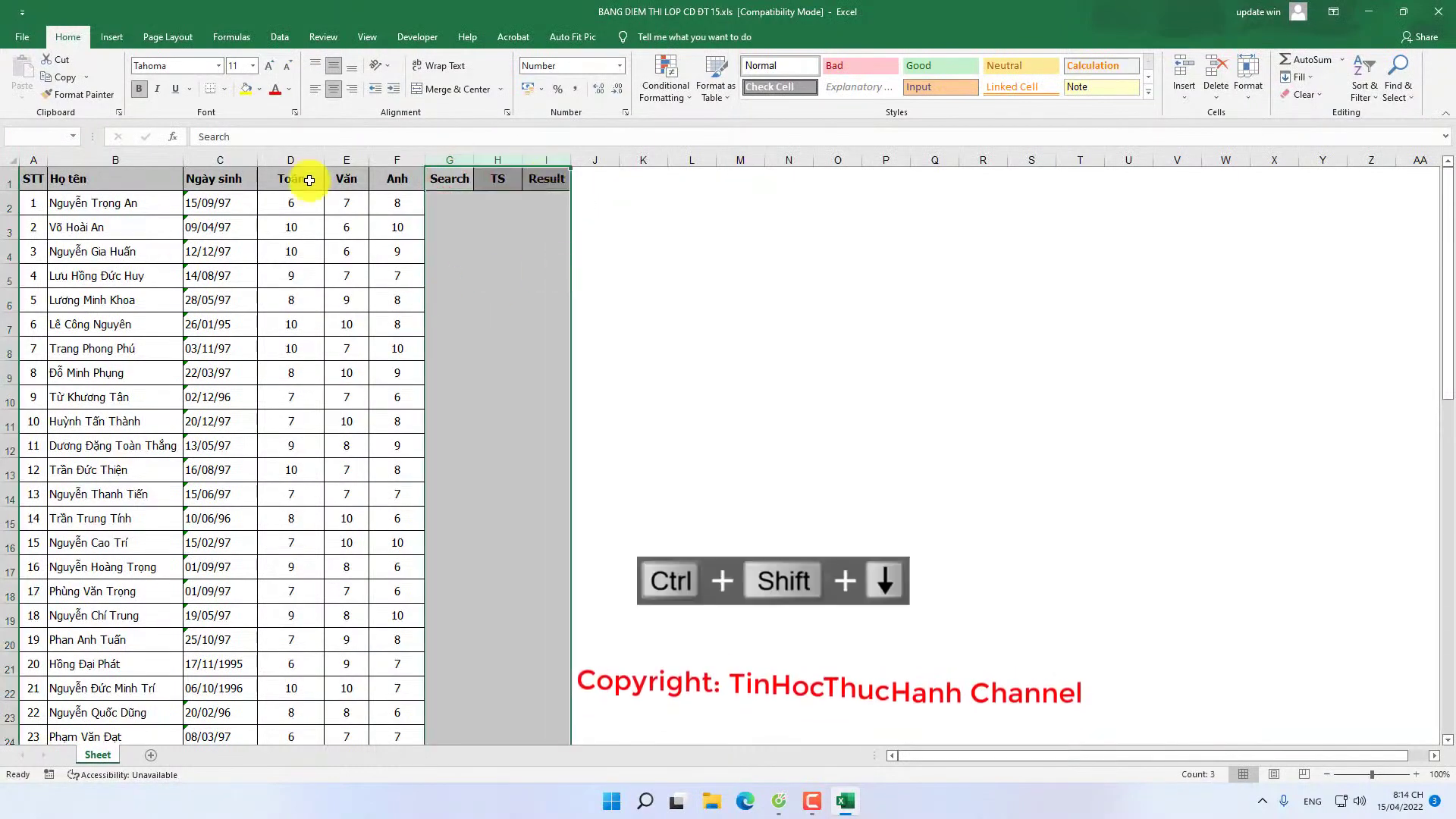
{"action": "left_click", "coordinate": [224, 89]}
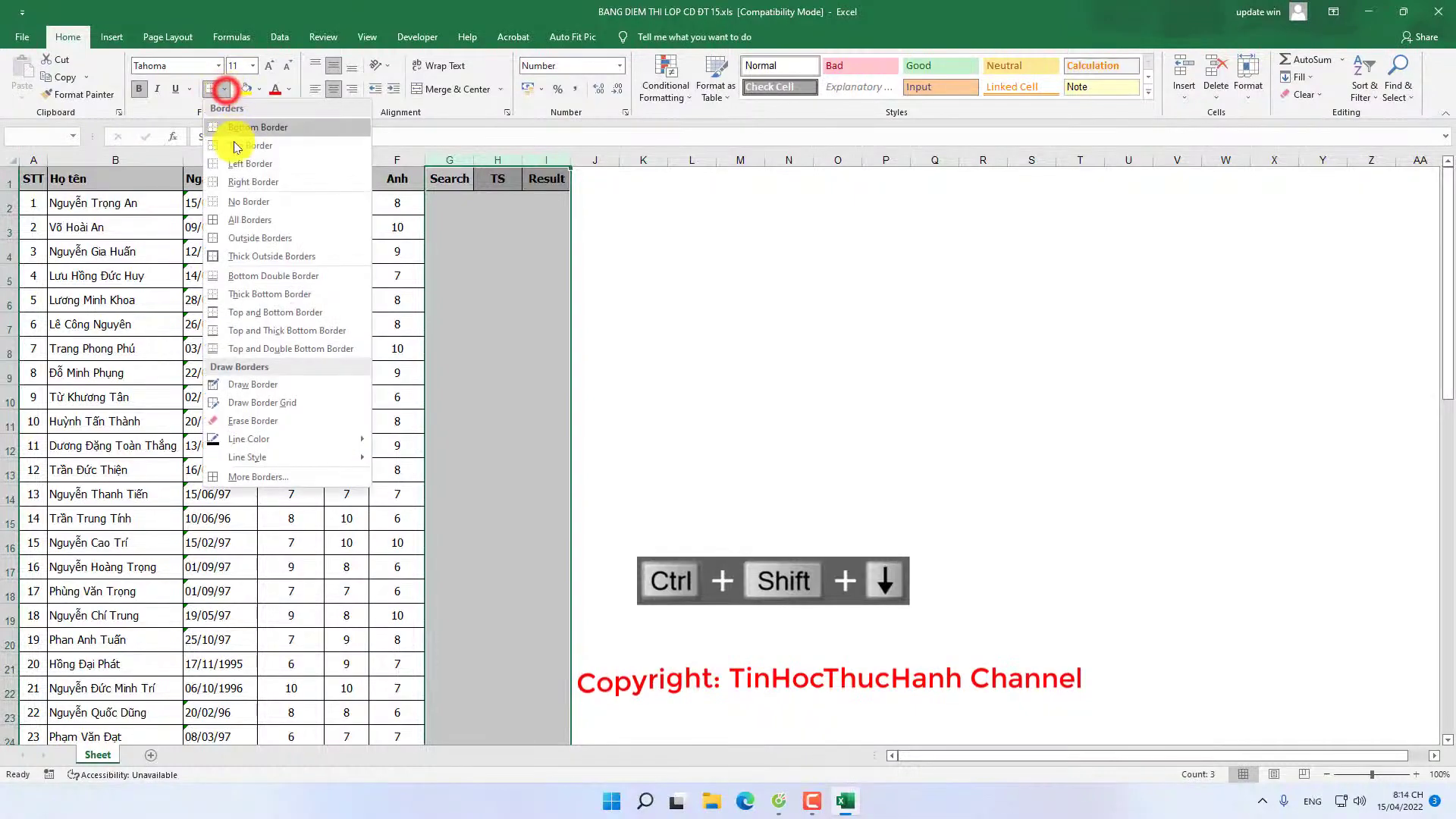
{"action": "left_click", "coordinate": [245, 219]}
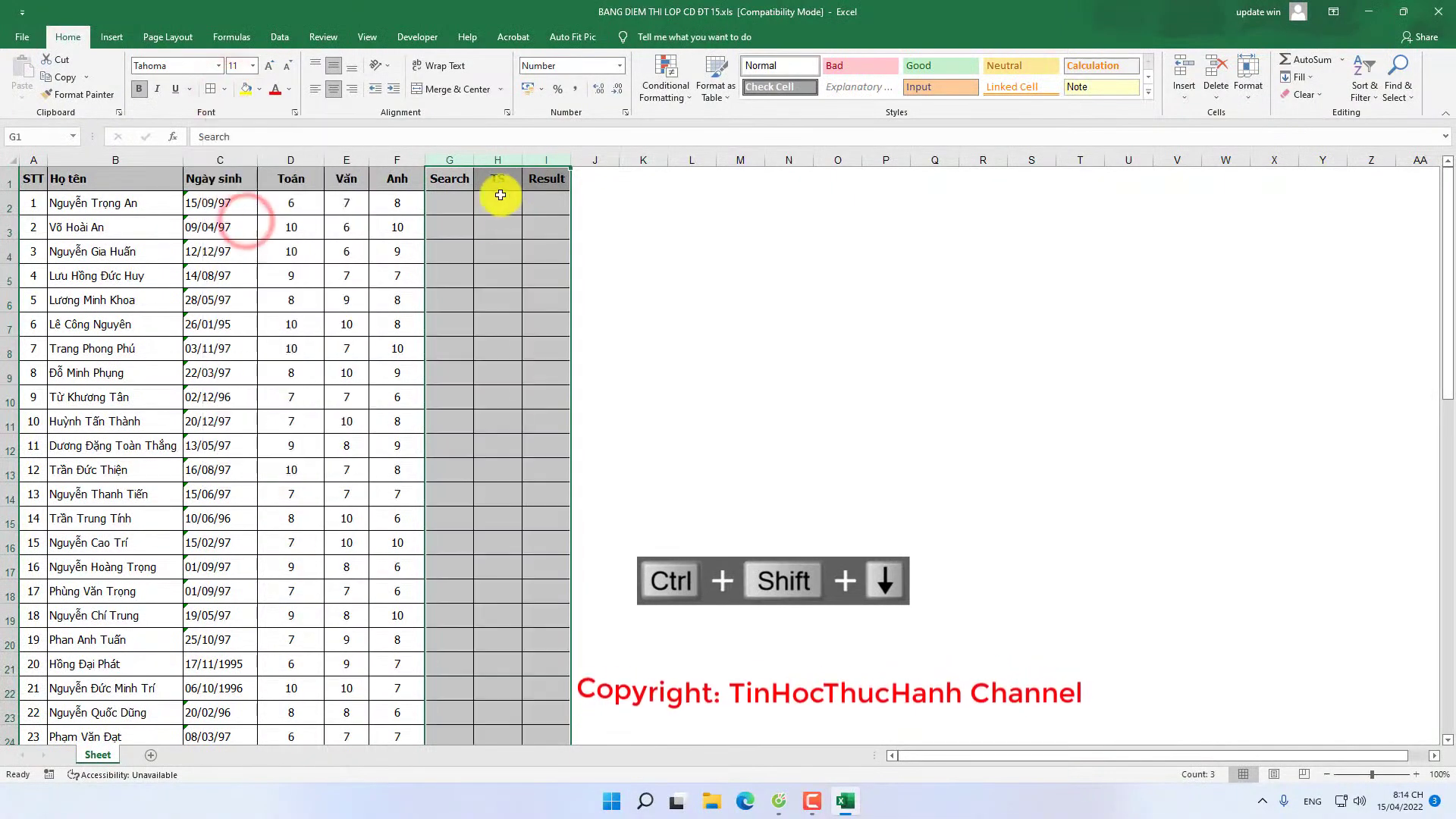
{"action": "left_click", "coordinate": [580, 252]}
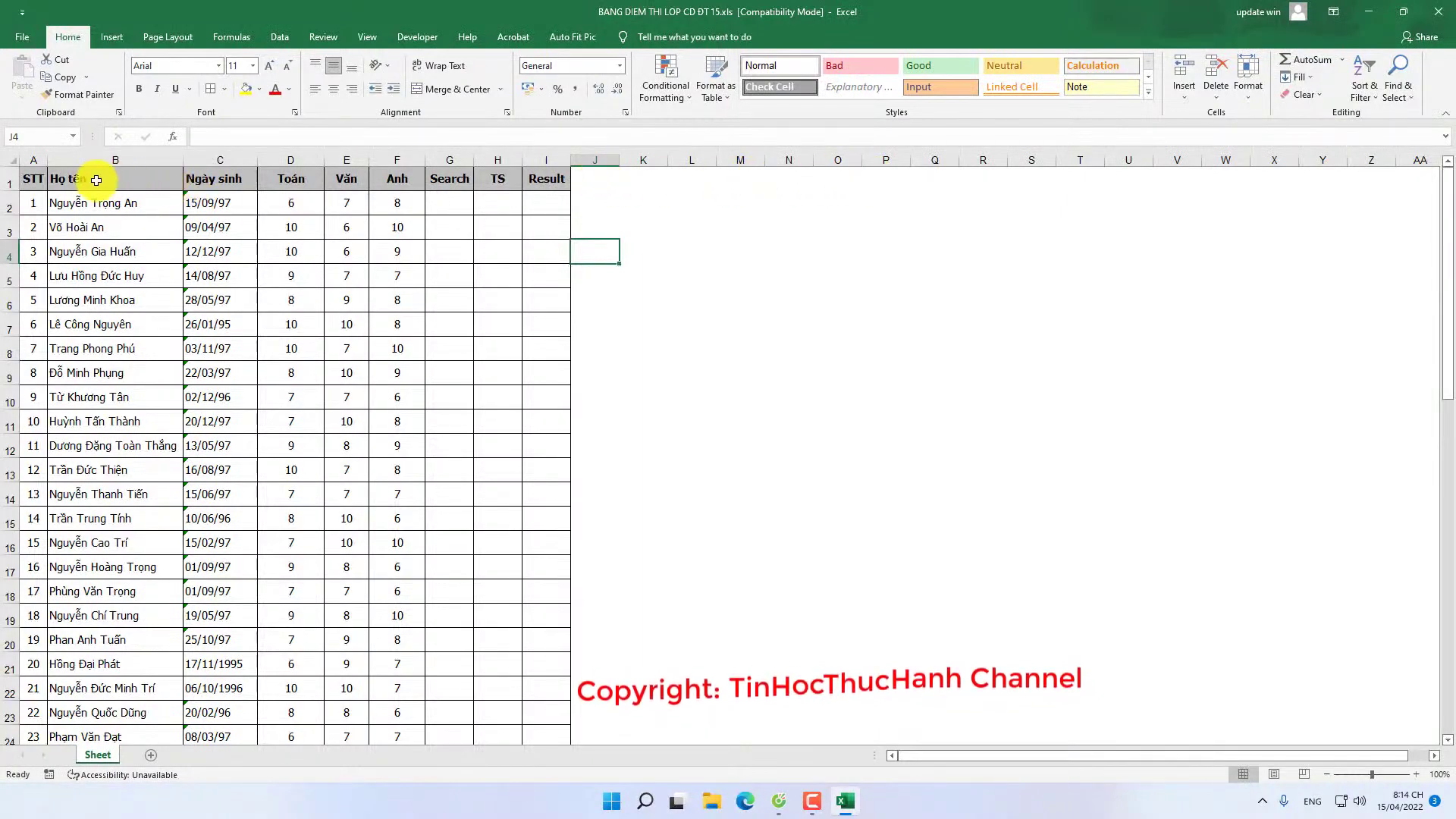
Step: Copy the headers Họ tên, Ngày sinh, Toán and Văn from B1:E1 into J1:M1
{"action": "left_click_drag", "start_coordinate": [96, 180], "coordinate": [337, 183]}
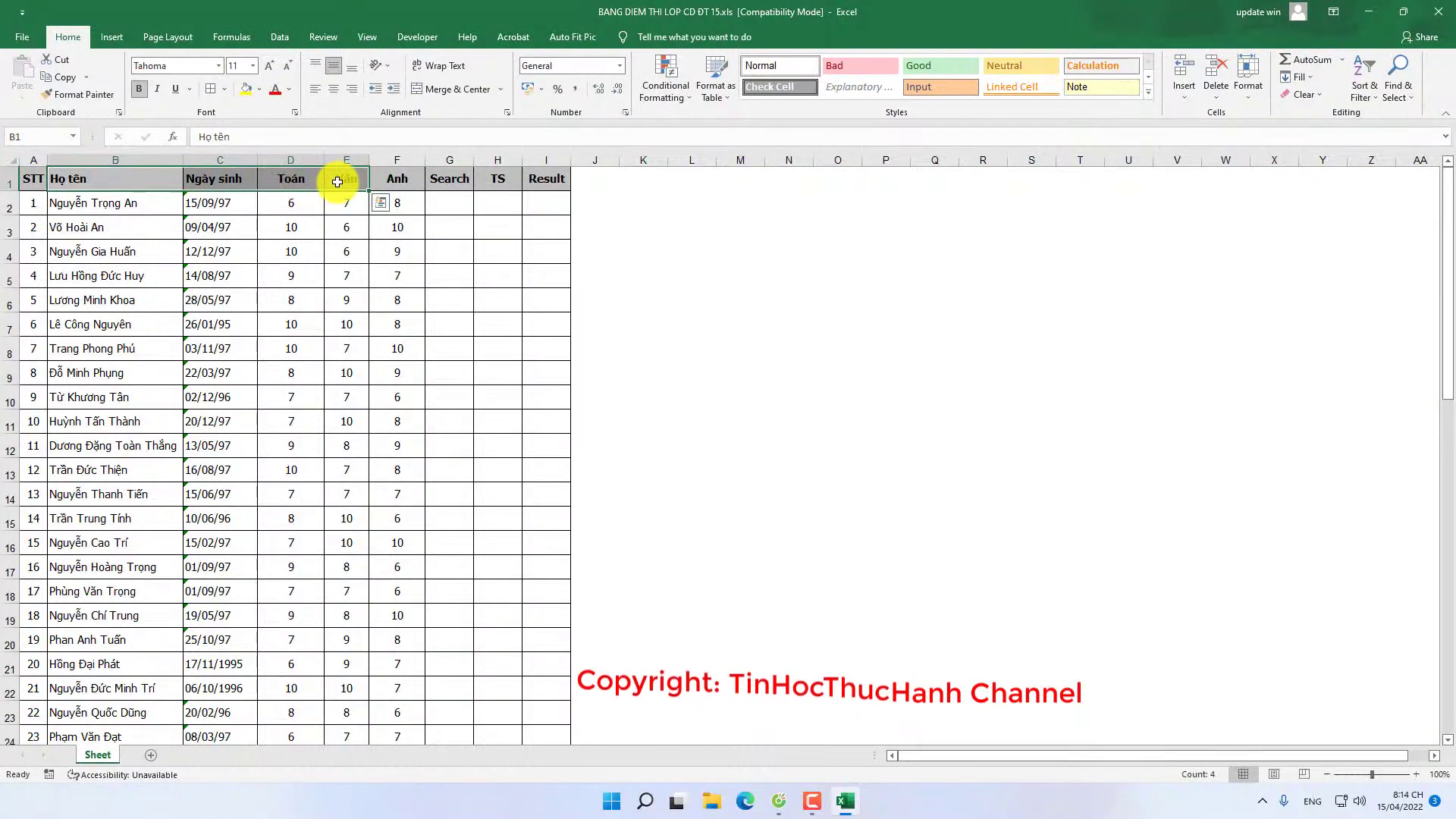
{"action": "right_click", "coordinate": [338, 182]}
{"action": "left_click", "coordinate": [379, 211]}
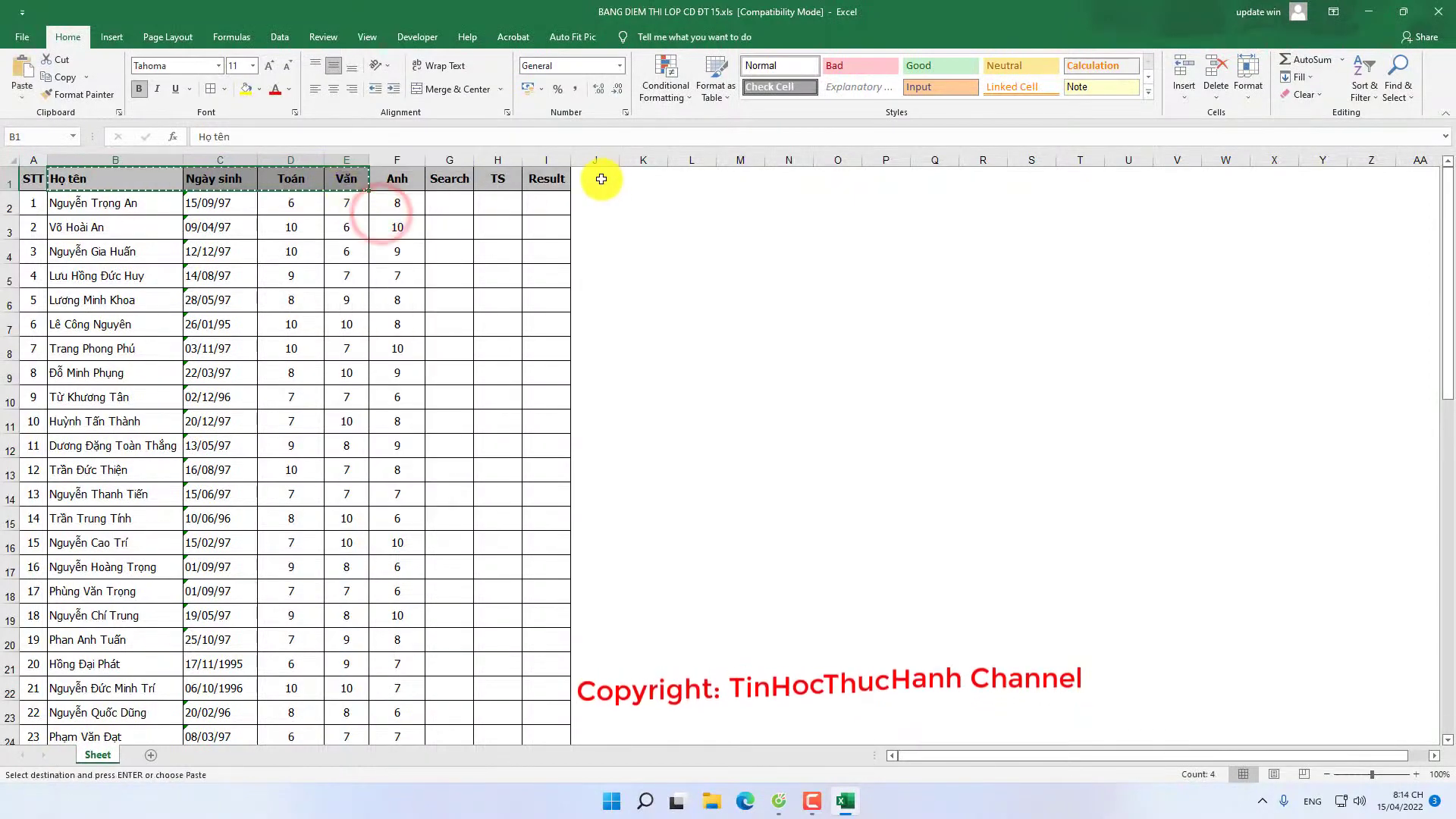
{"action": "right_click", "coordinate": [601, 179]}
{"action": "left_click", "coordinate": [633, 247]}
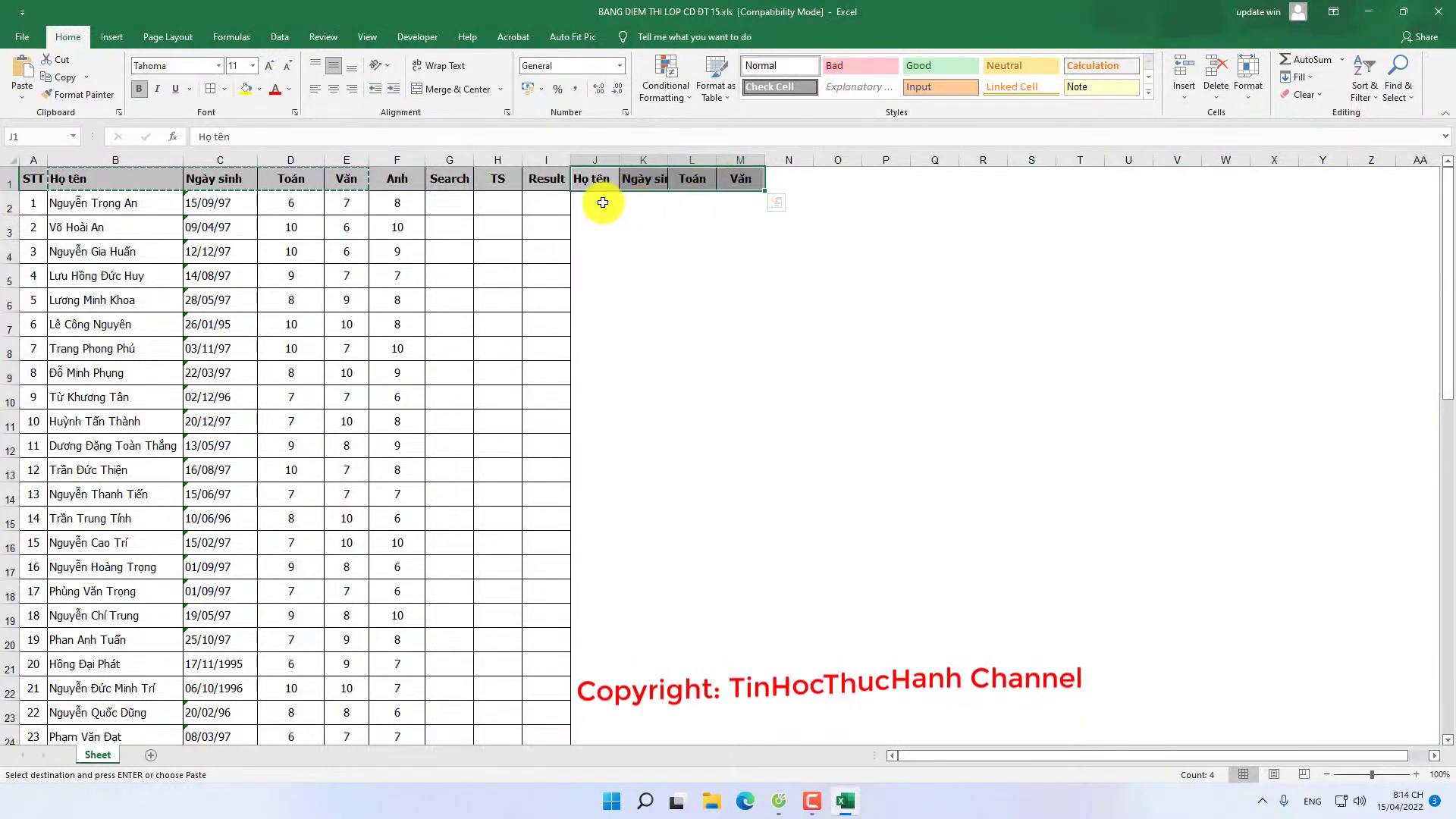
Step: Fill the cells J2:M2 yellow and widen columns J and K so the name and date headers fit
{"action": "left_click_drag", "start_coordinate": [595, 202], "coordinate": [741, 203]}
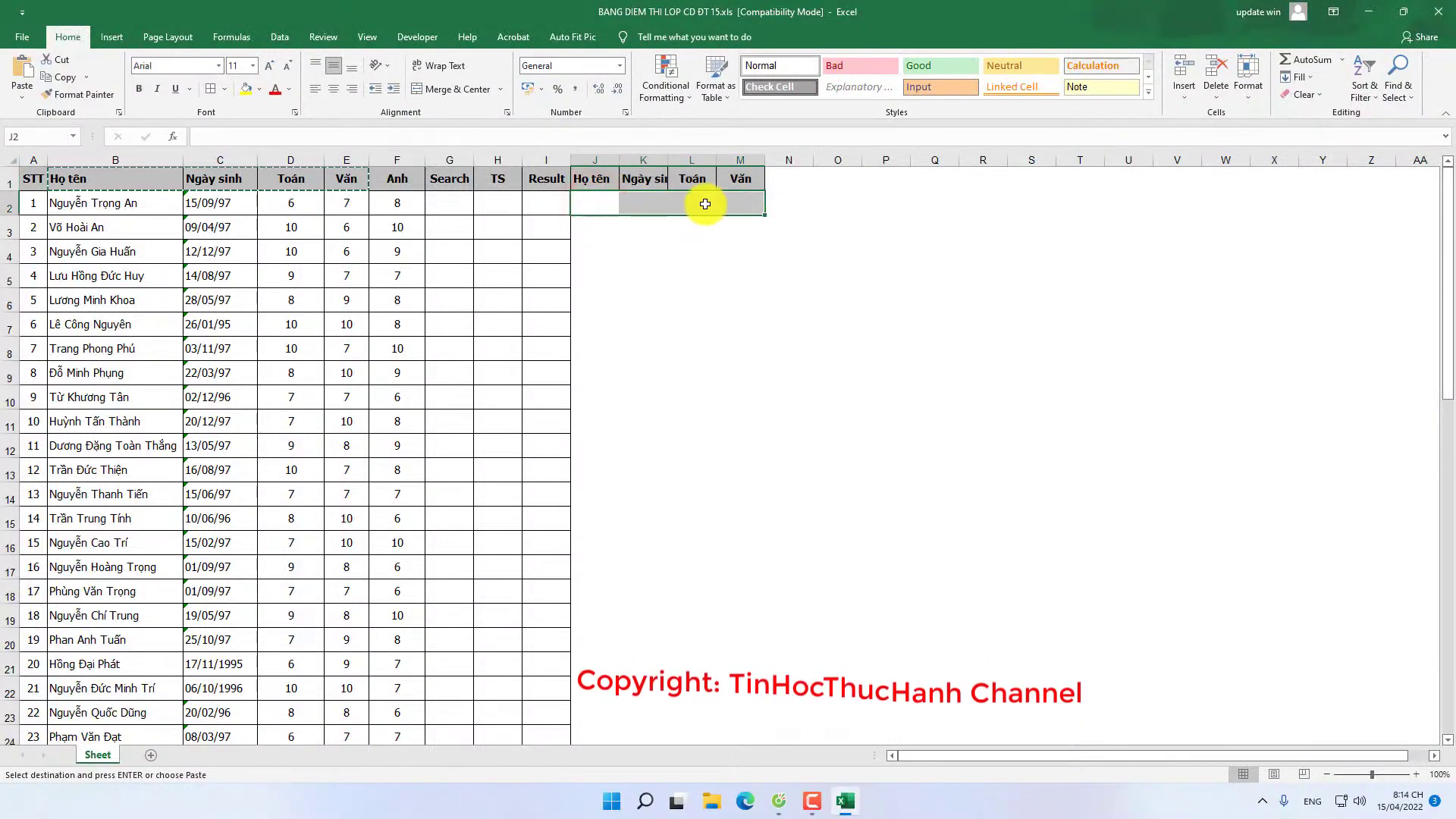
{"action": "left_click", "coordinate": [245, 91]}
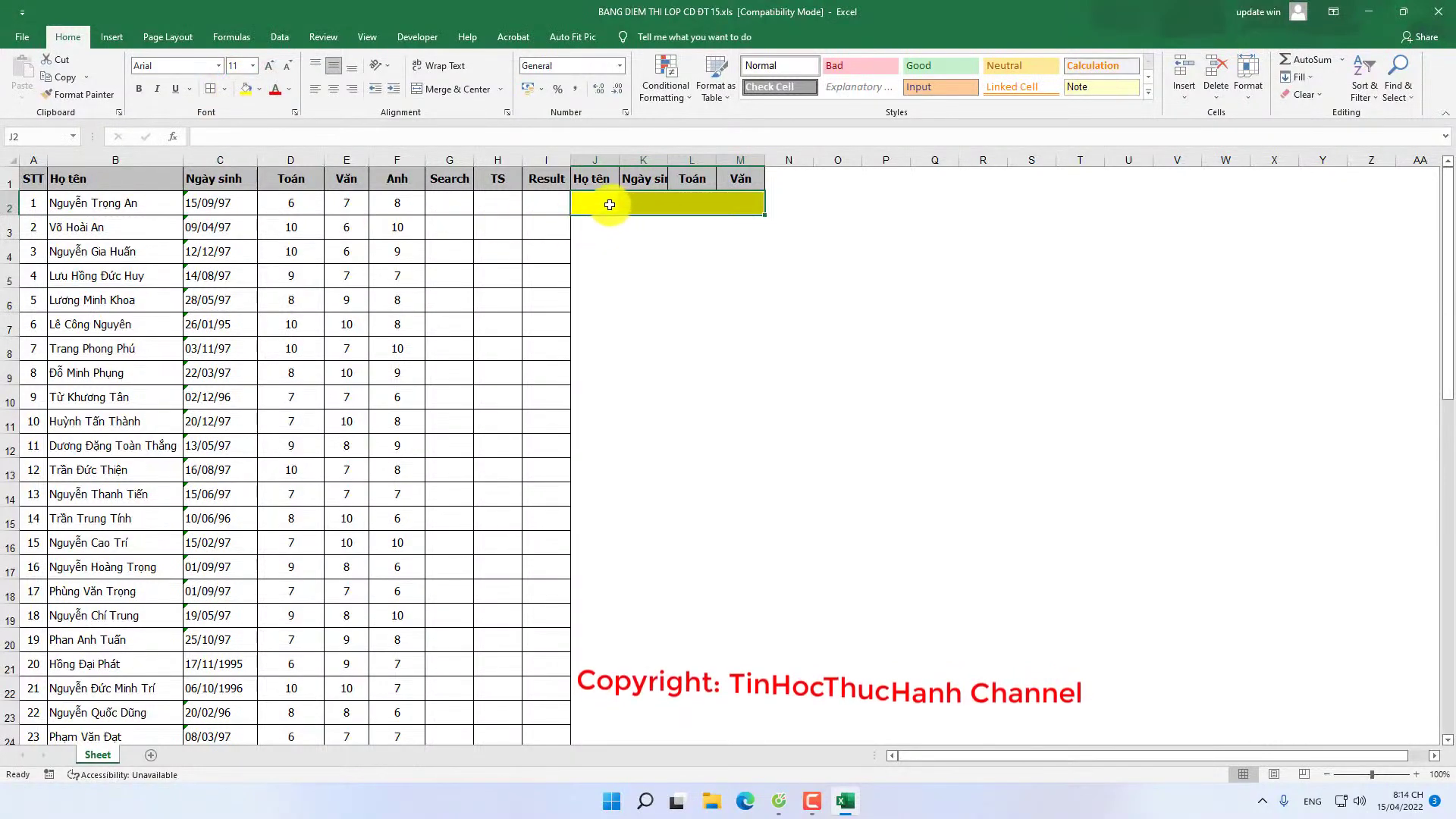
{"action": "left_click_drag", "start_coordinate": [619, 161], "coordinate": [743, 160]}
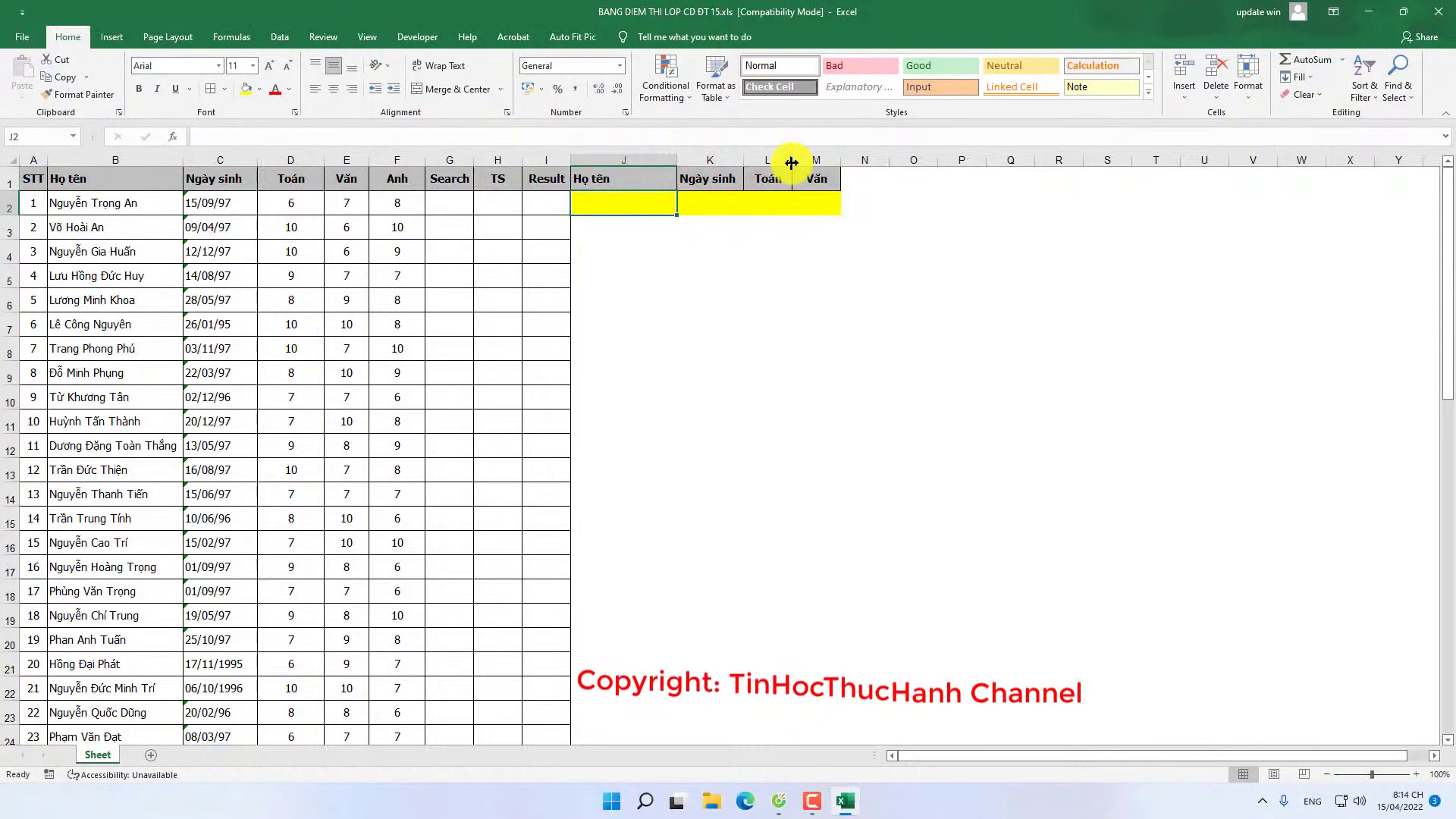
{"action": "left_click", "coordinate": [704, 182]}
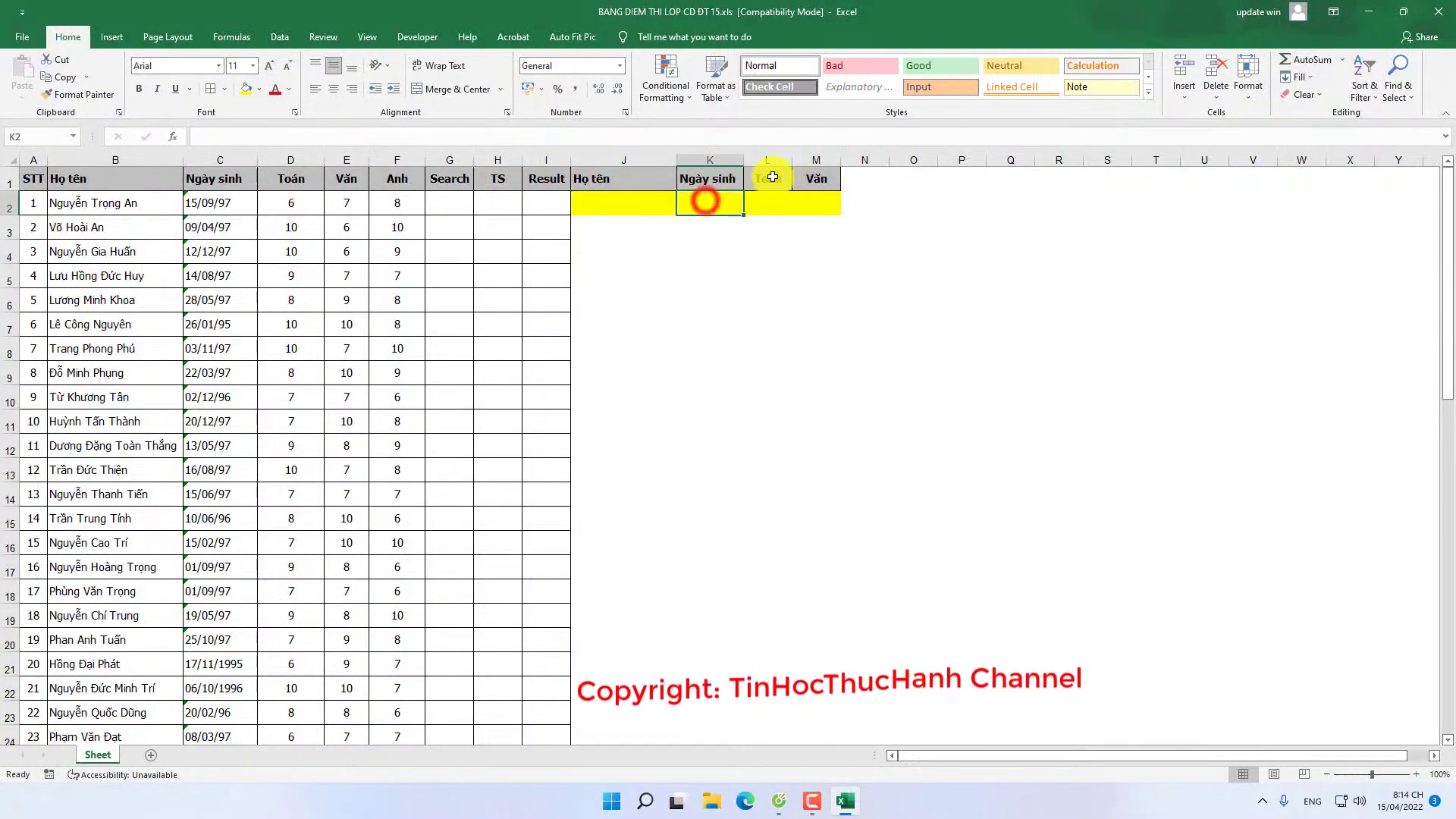
{"action": "left_click", "coordinate": [772, 180]}
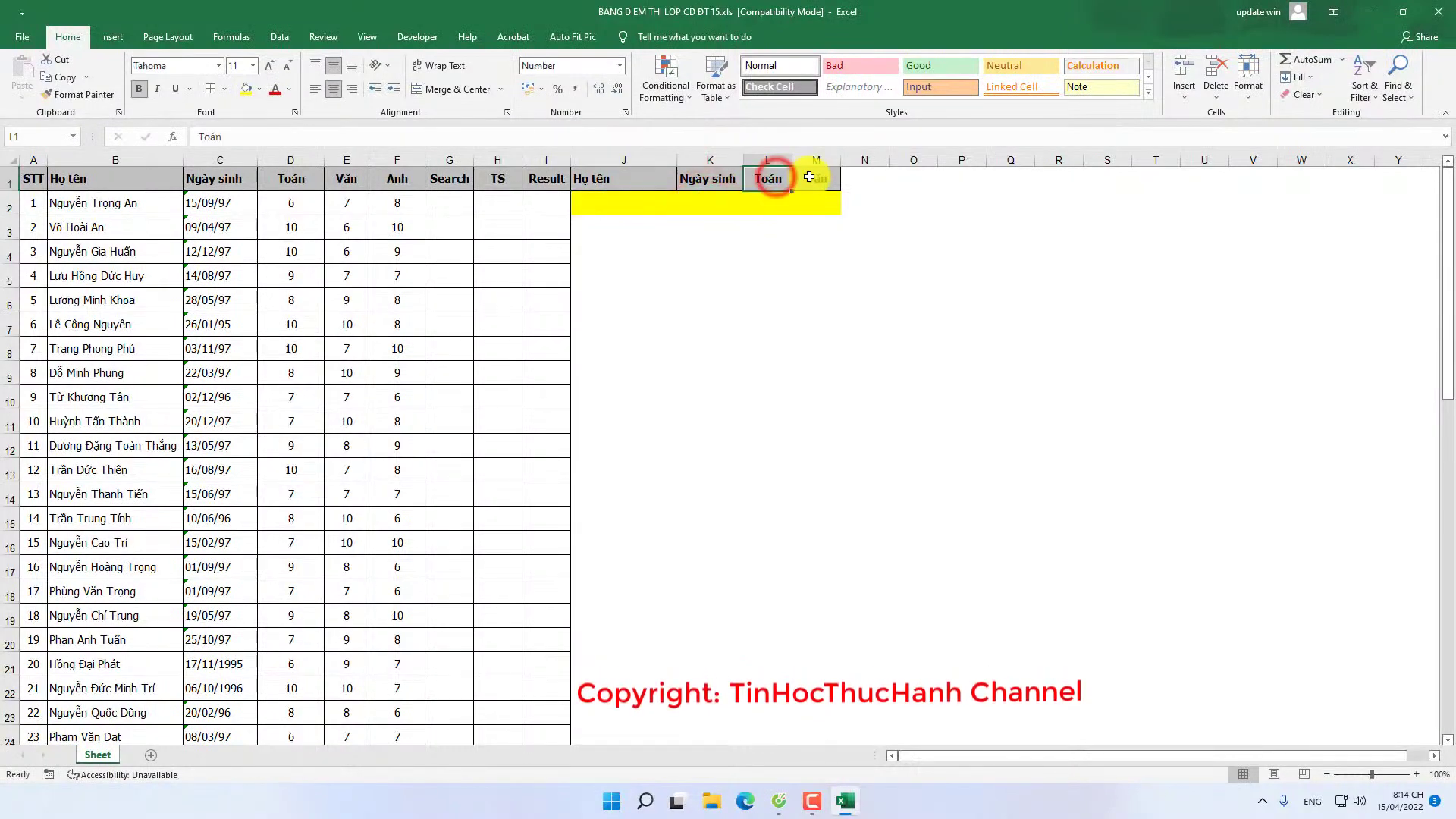
Step: Copy the Anh header from F1 into cell N1
{"action": "right_click", "coordinate": [403, 184]}
{"action": "left_click", "coordinate": [432, 213]}
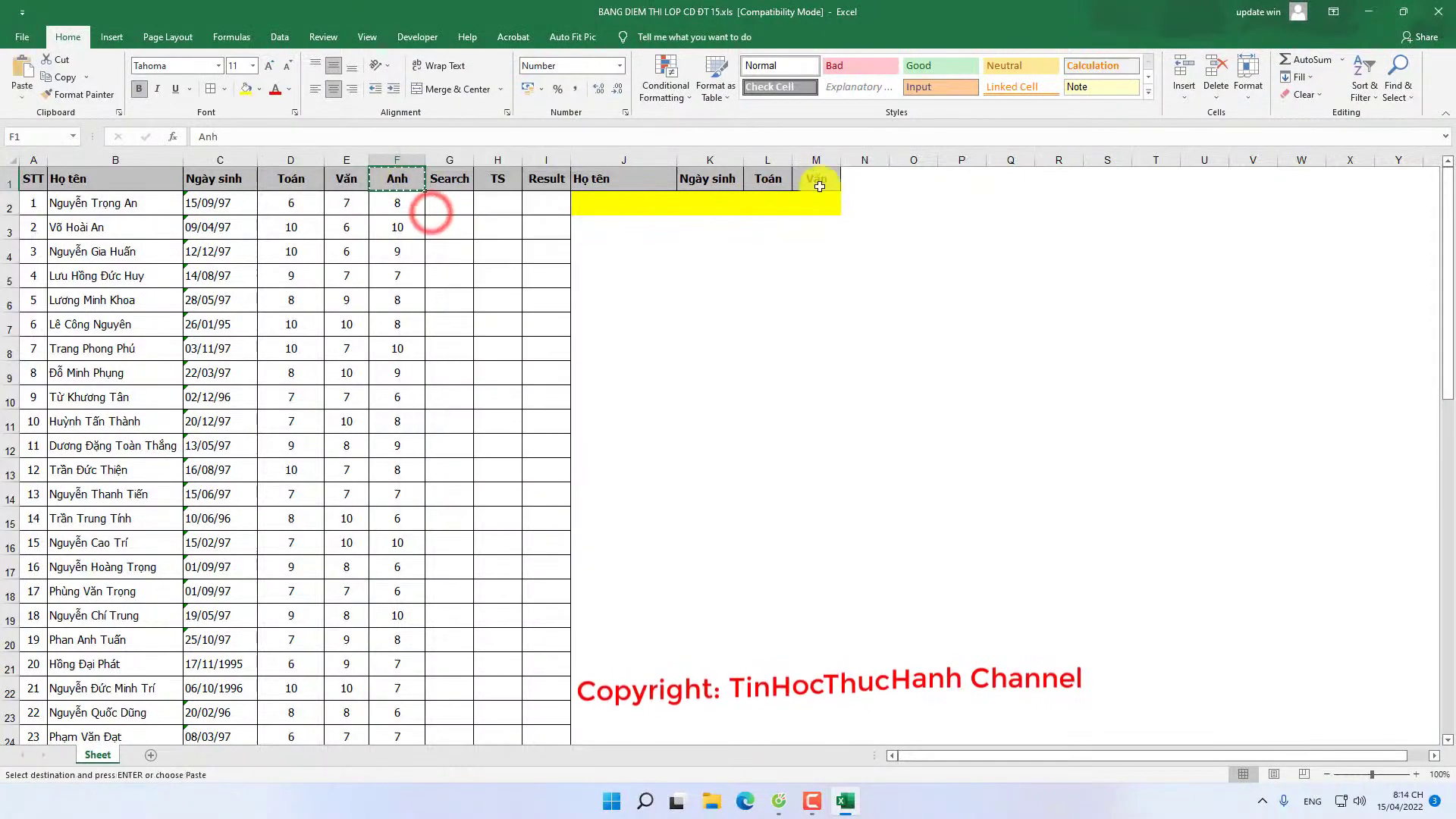
{"action": "right_click", "coordinate": [863, 180]}
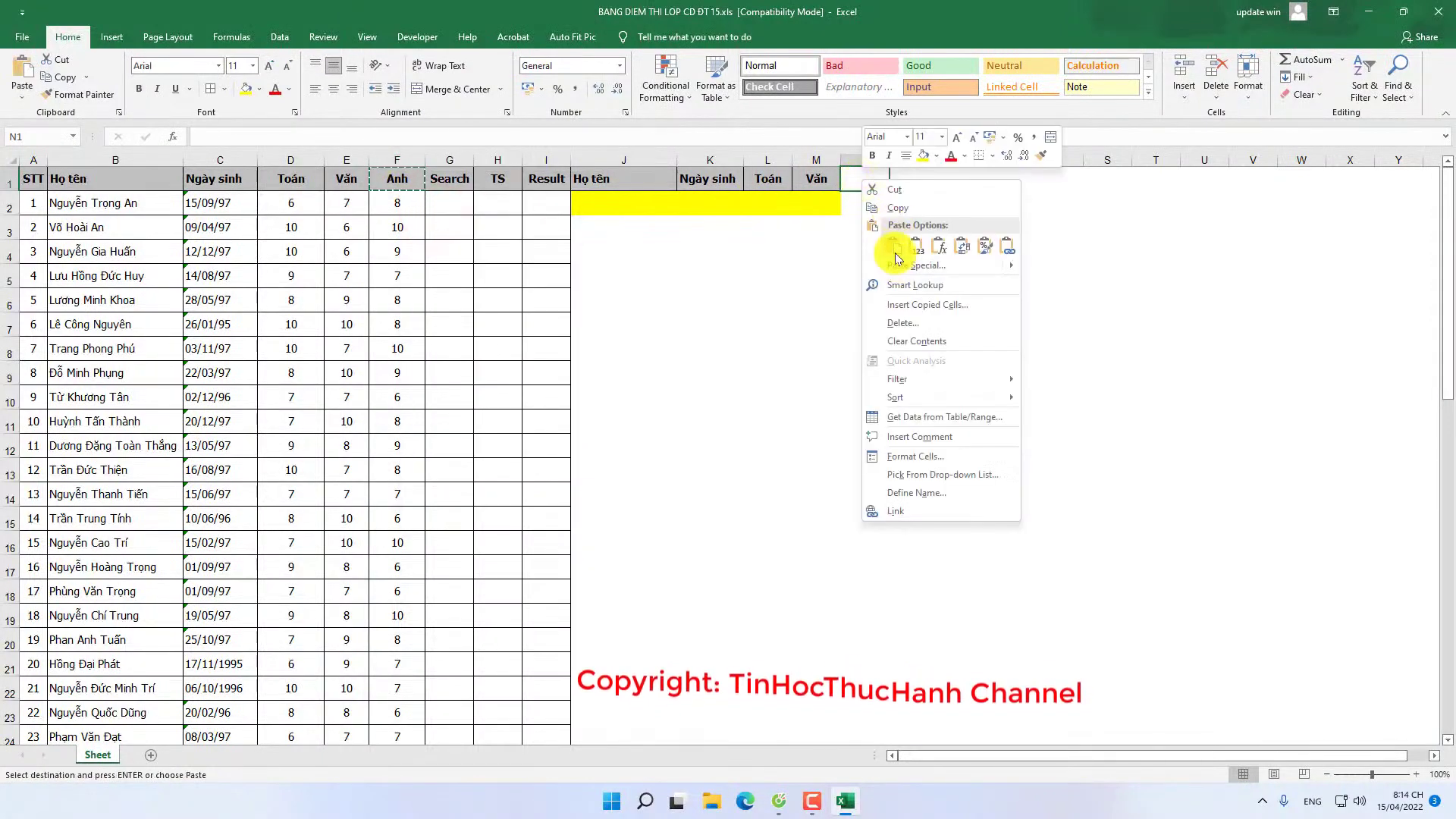
{"action": "left_click", "coordinate": [893, 246]}
Step: Extend the yellow fill across J2:N2 and select cell J2
{"action": "left_click", "coordinate": [858, 206]}
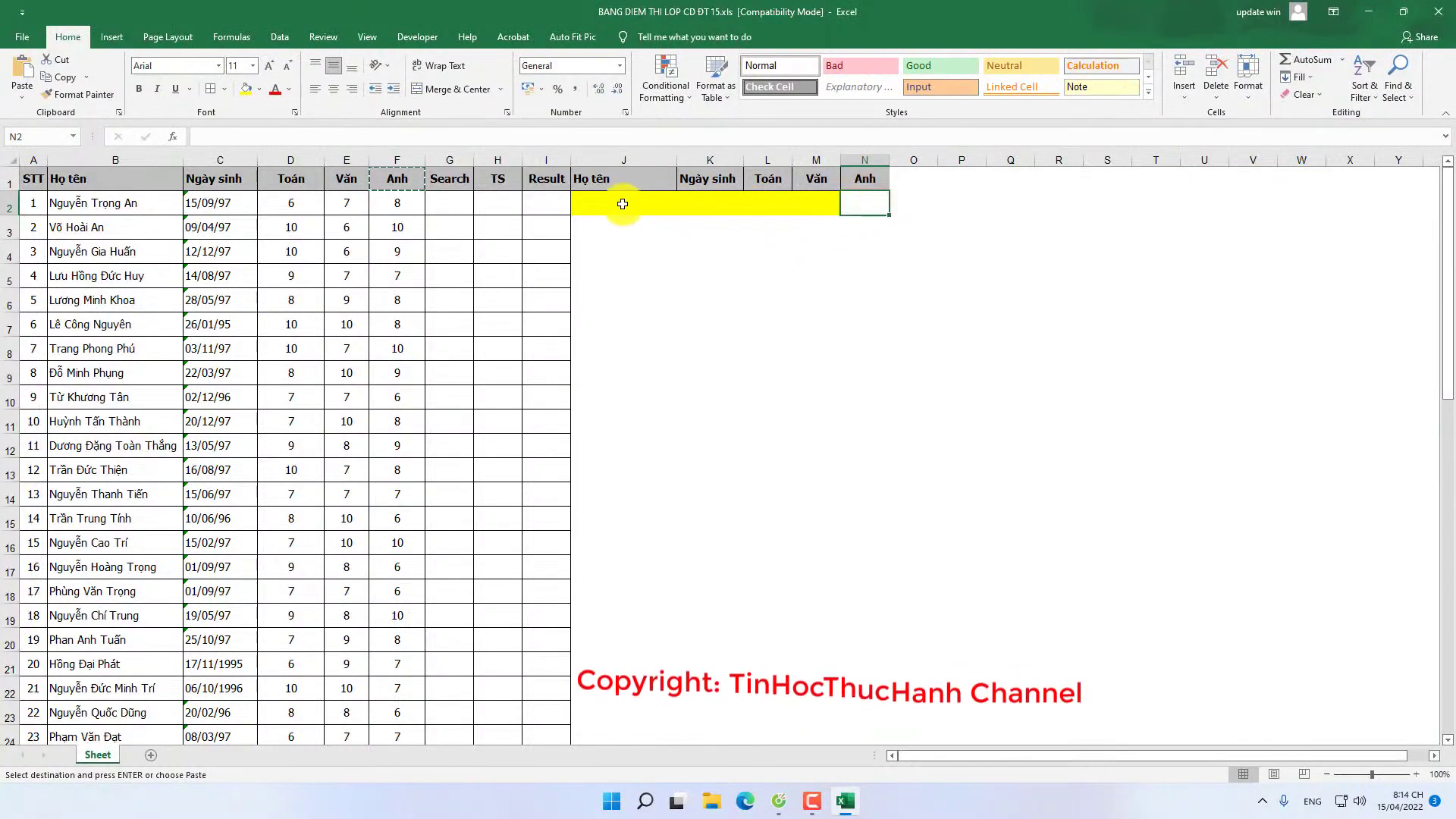
{"action": "left_click_drag", "start_coordinate": [622, 203], "coordinate": [871, 202]}
{"action": "left_click", "coordinate": [247, 91]}
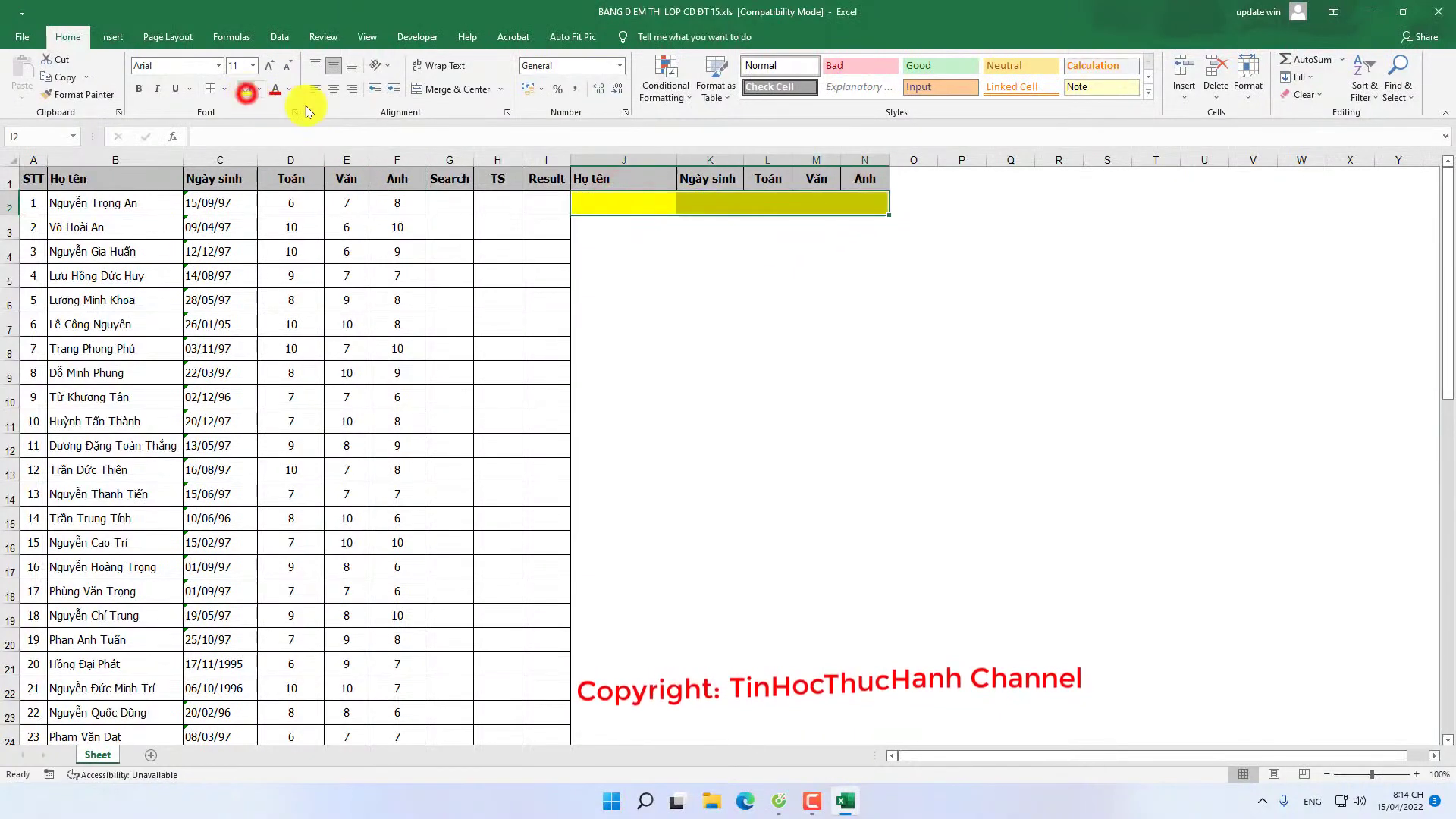
{"action": "left_click", "coordinate": [766, 221]}
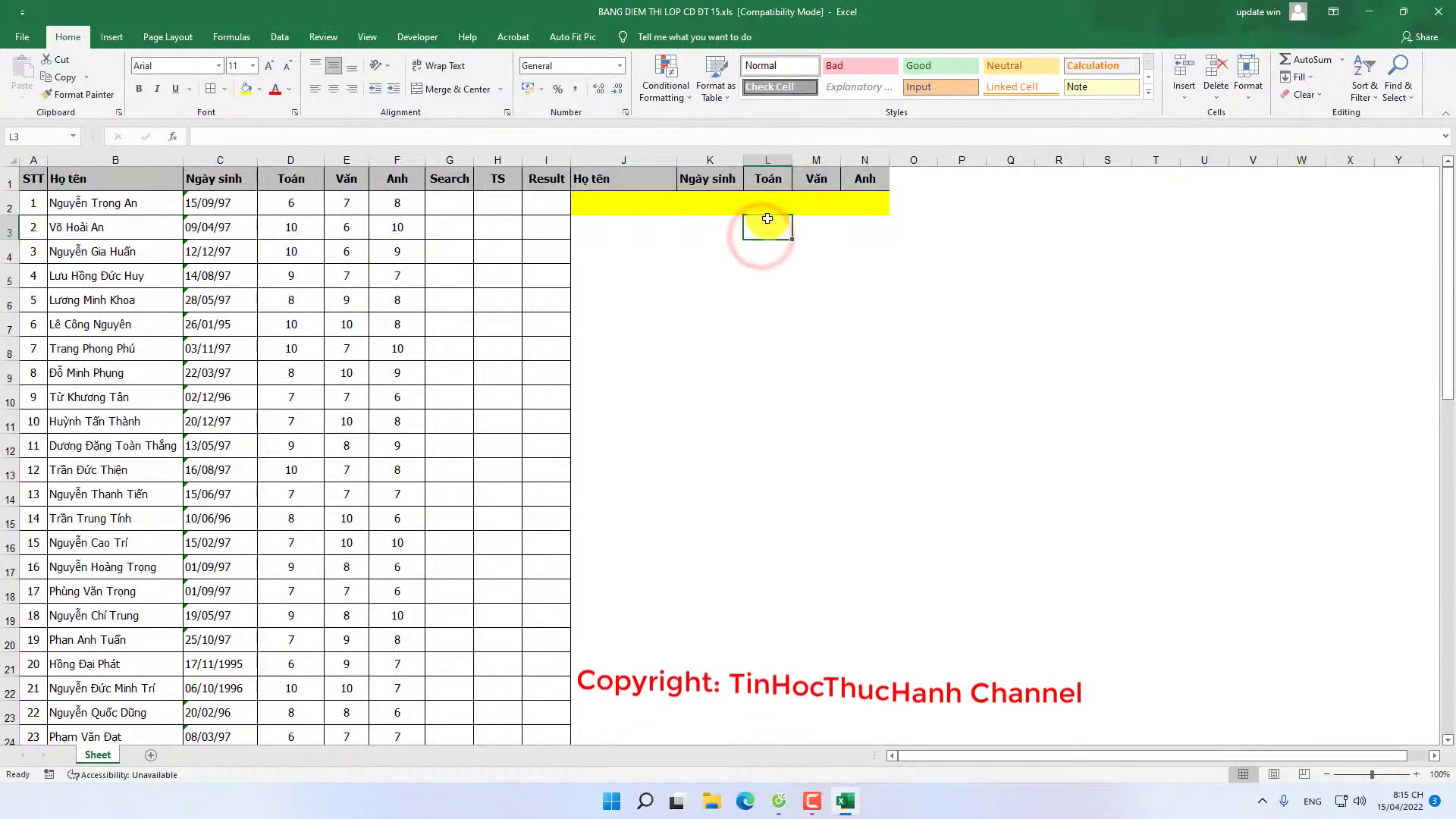
{"action": "left_click", "coordinate": [633, 200]}
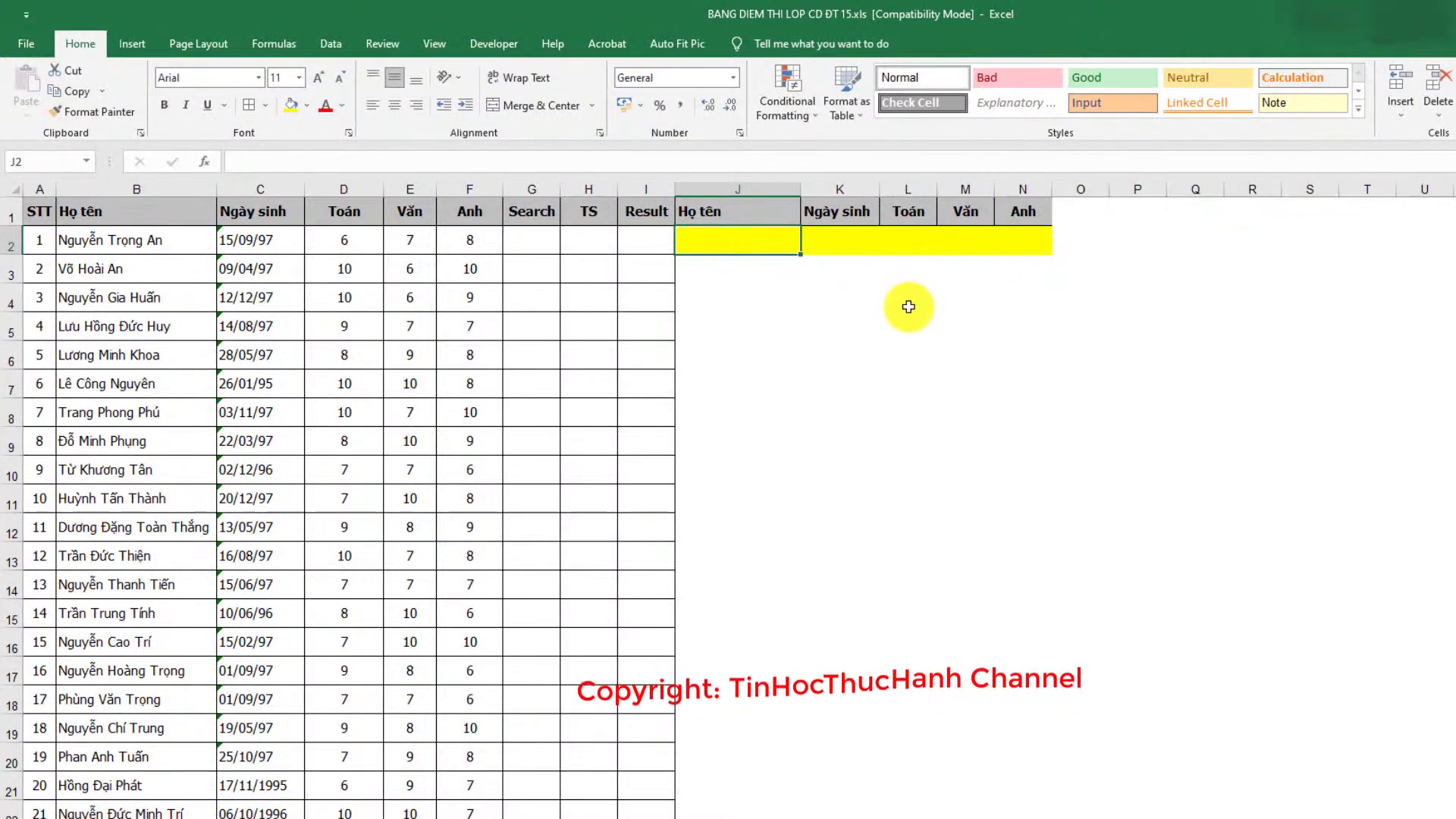
Step: Check in the ribbon customization options that the Developer tab is enabled, and accept the options
{"action": "left_click", "coordinate": [496, 46]}
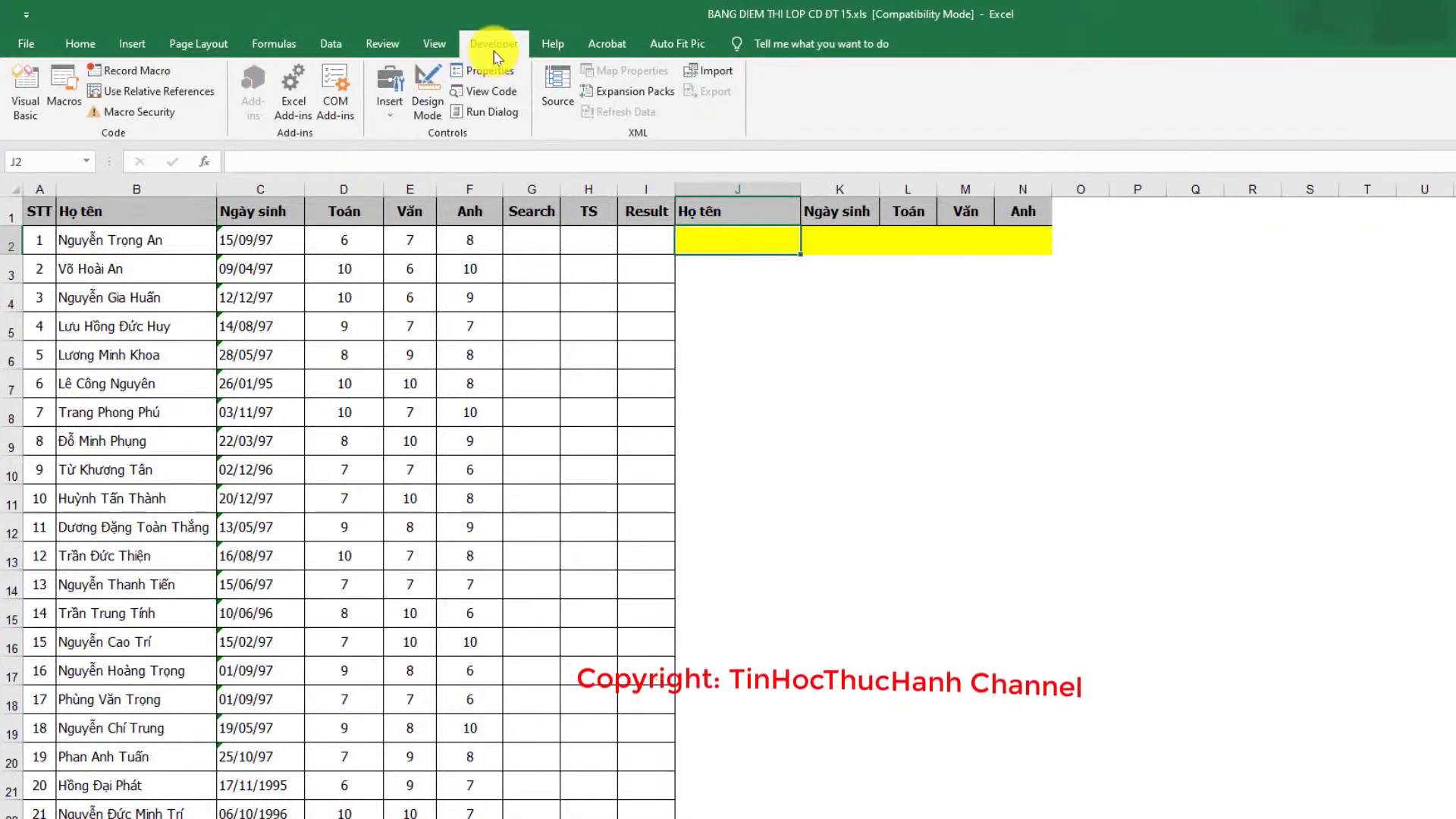
{"action": "left_click", "coordinate": [22, 52]}
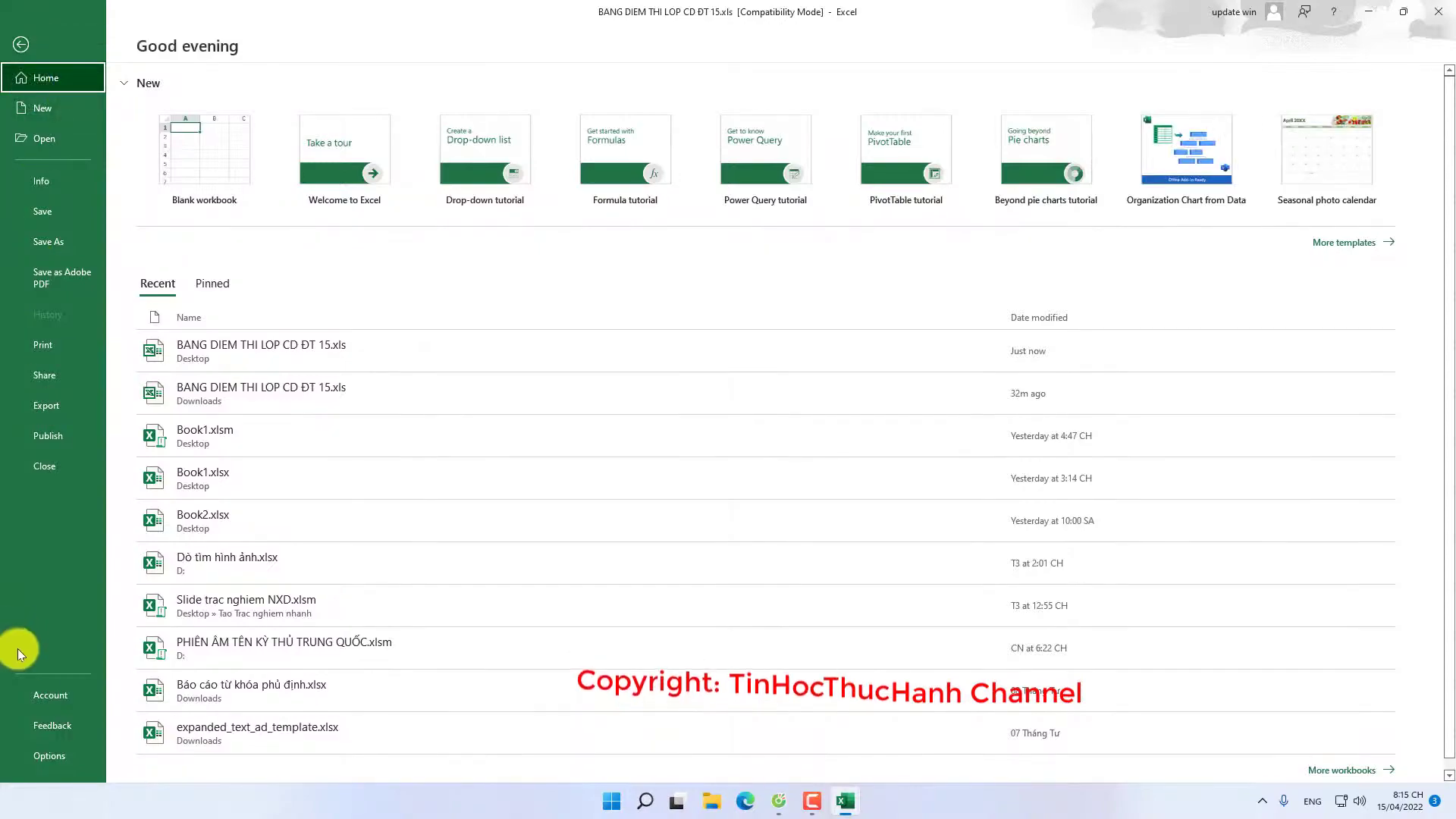
{"action": "left_click", "coordinate": [53, 751]}
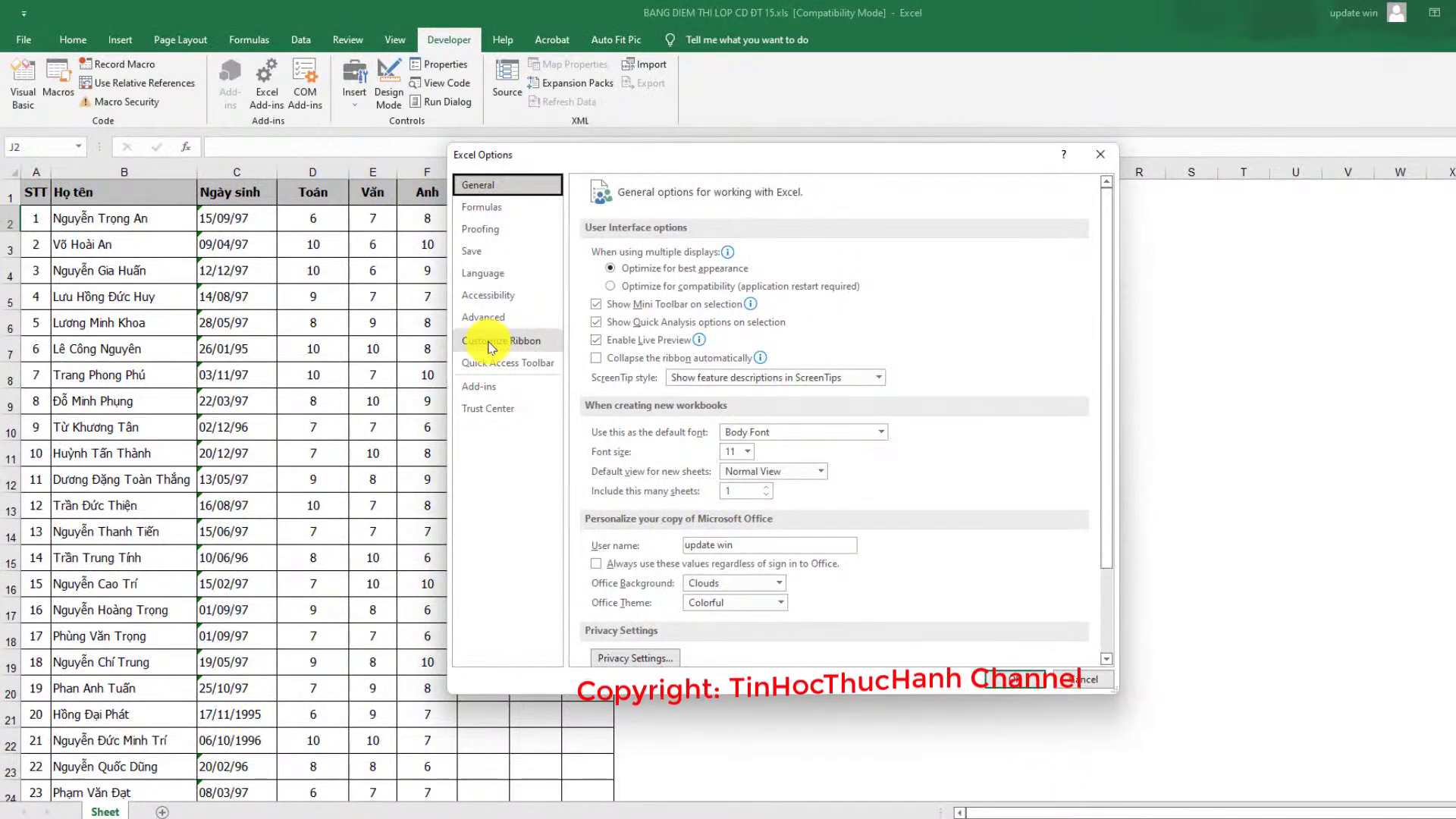
{"action": "left_click", "coordinate": [488, 345]}
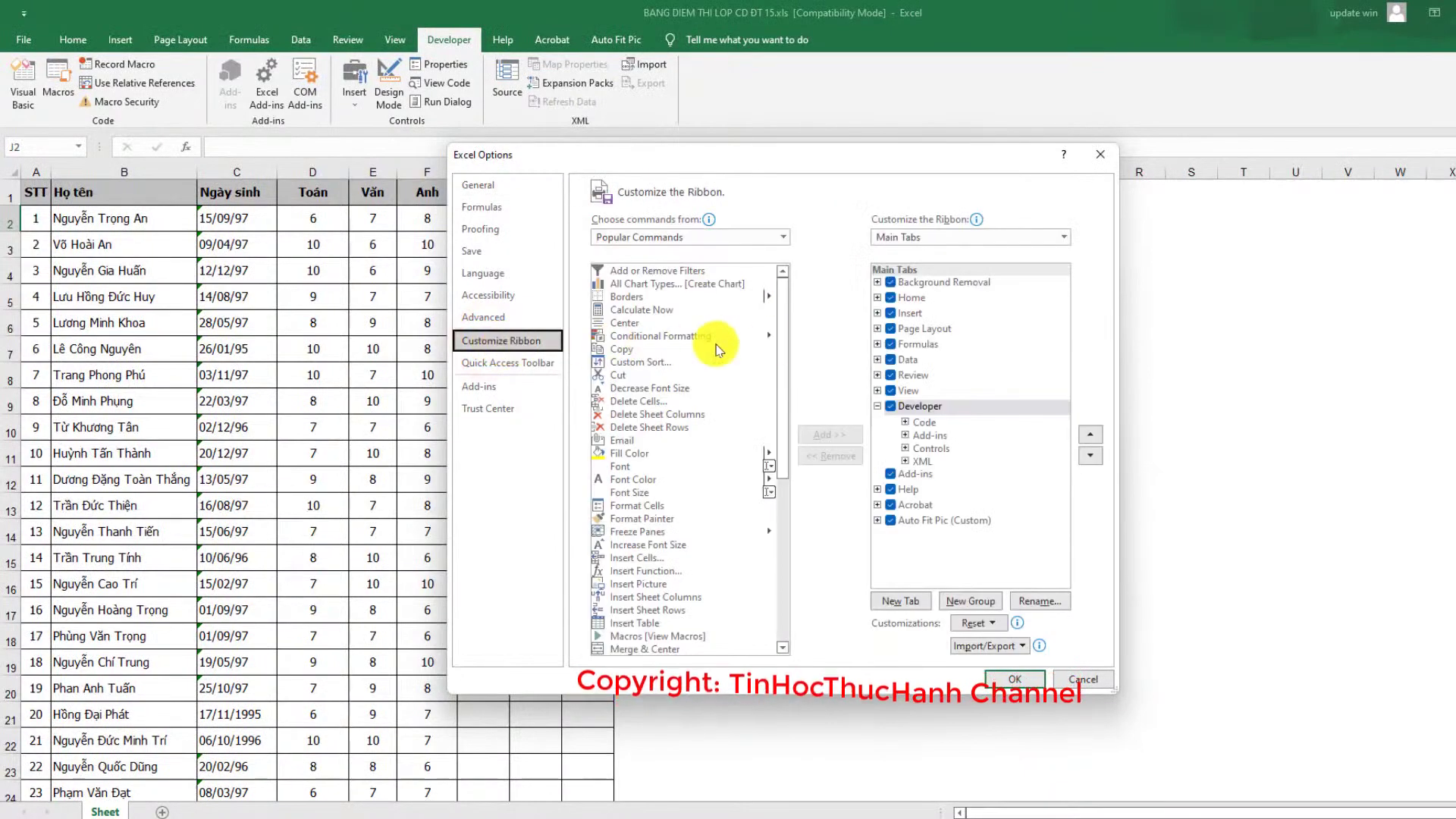
{"action": "double_click", "coordinate": [895, 409]}
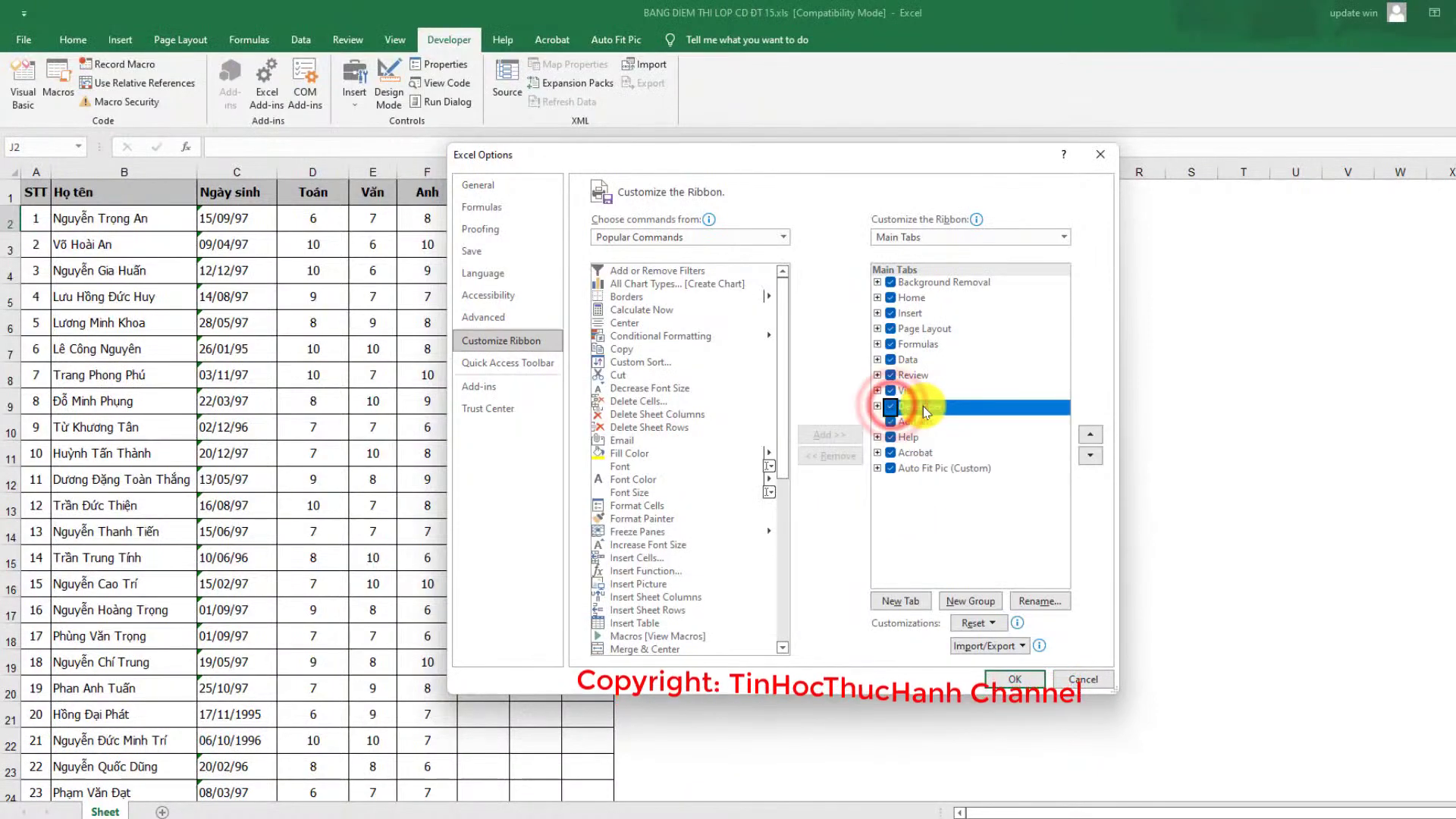
{"action": "left_click", "coordinate": [1003, 685]}
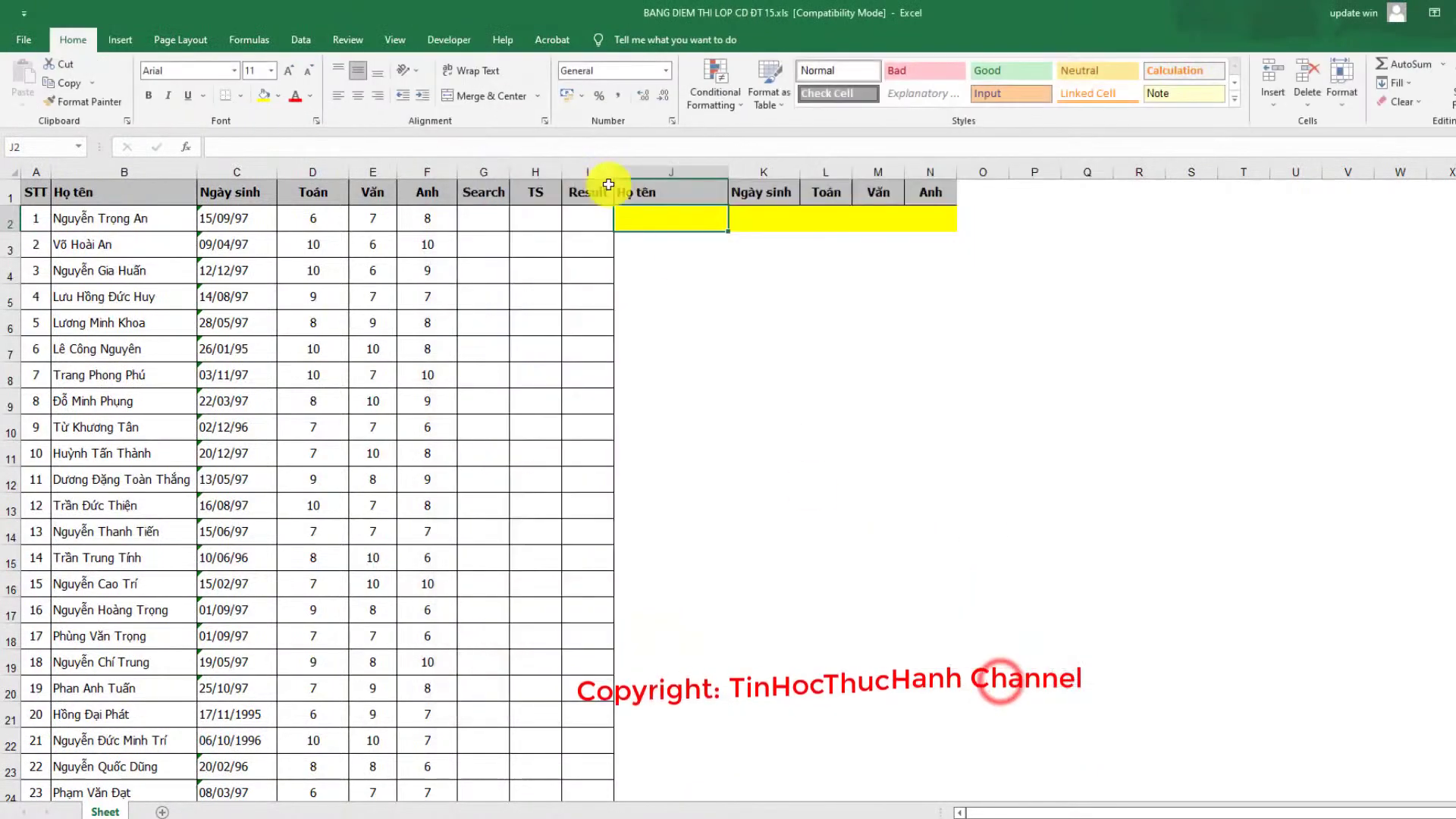
Step: Insert an ActiveX combo box about 240 wide and 33 high below the yellow cells, spanning columns J to M
{"action": "left_click", "coordinate": [448, 39]}
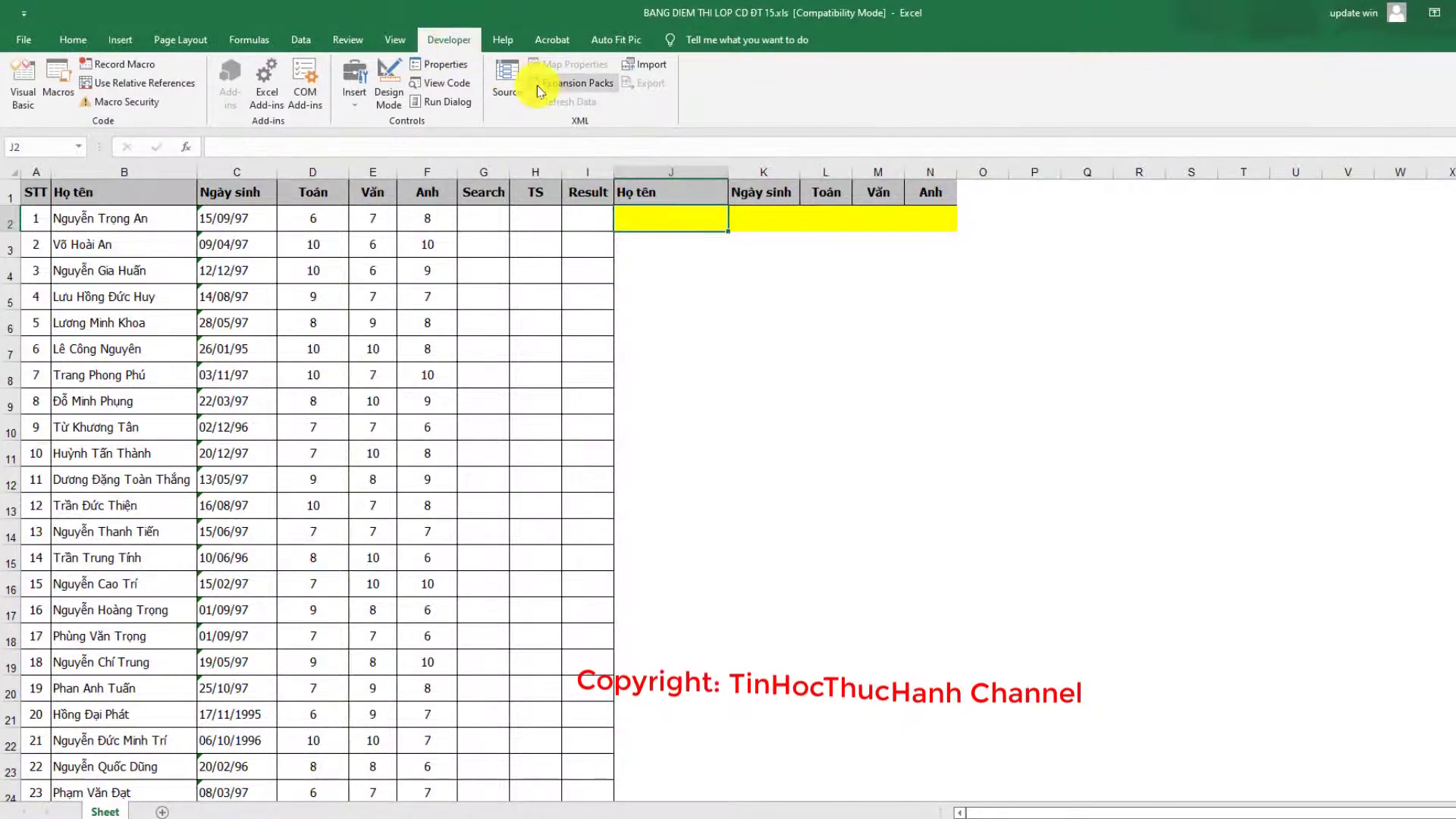
{"action": "left_click", "coordinate": [353, 104]}
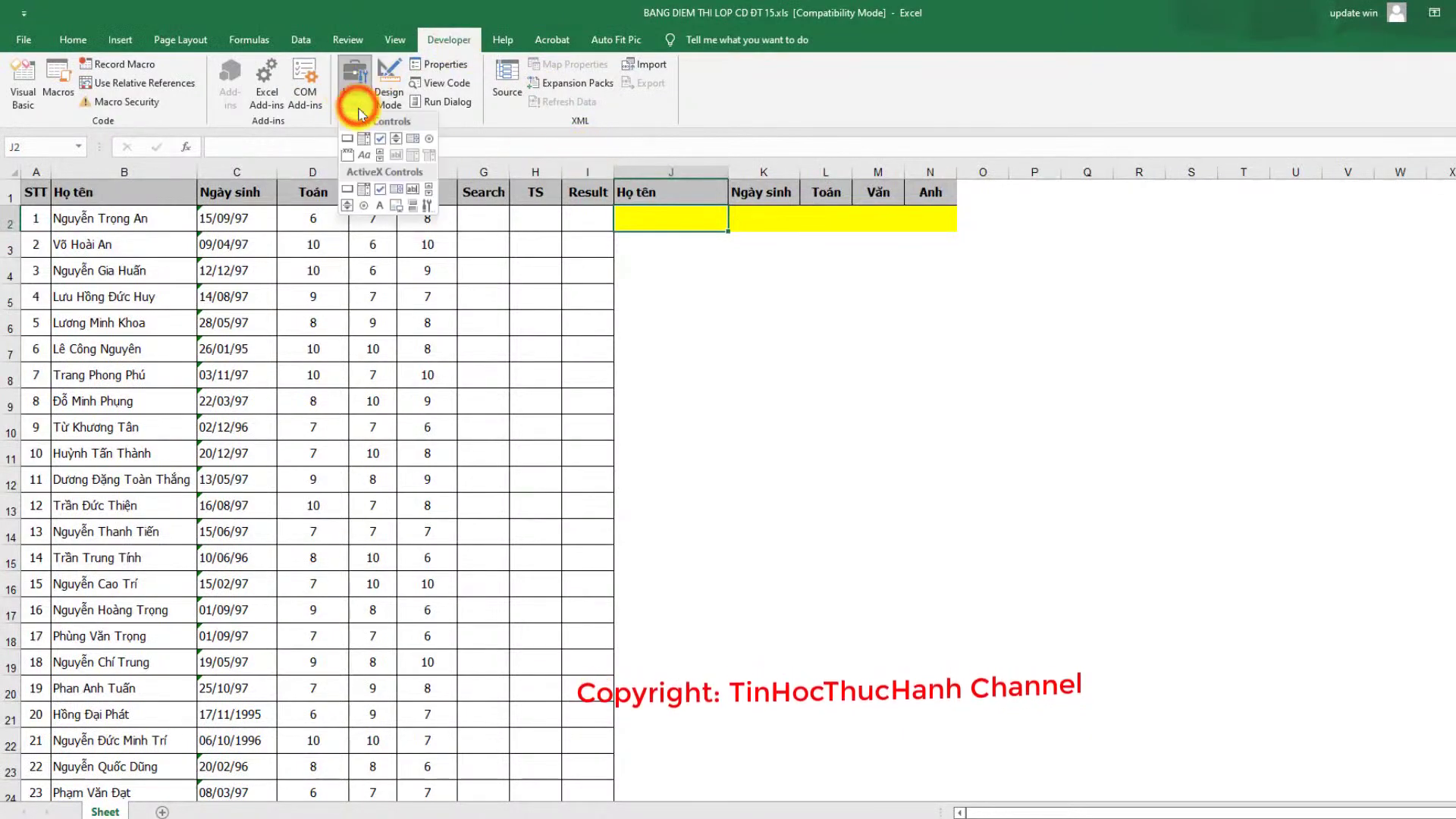
{"action": "left_click", "coordinate": [366, 191]}
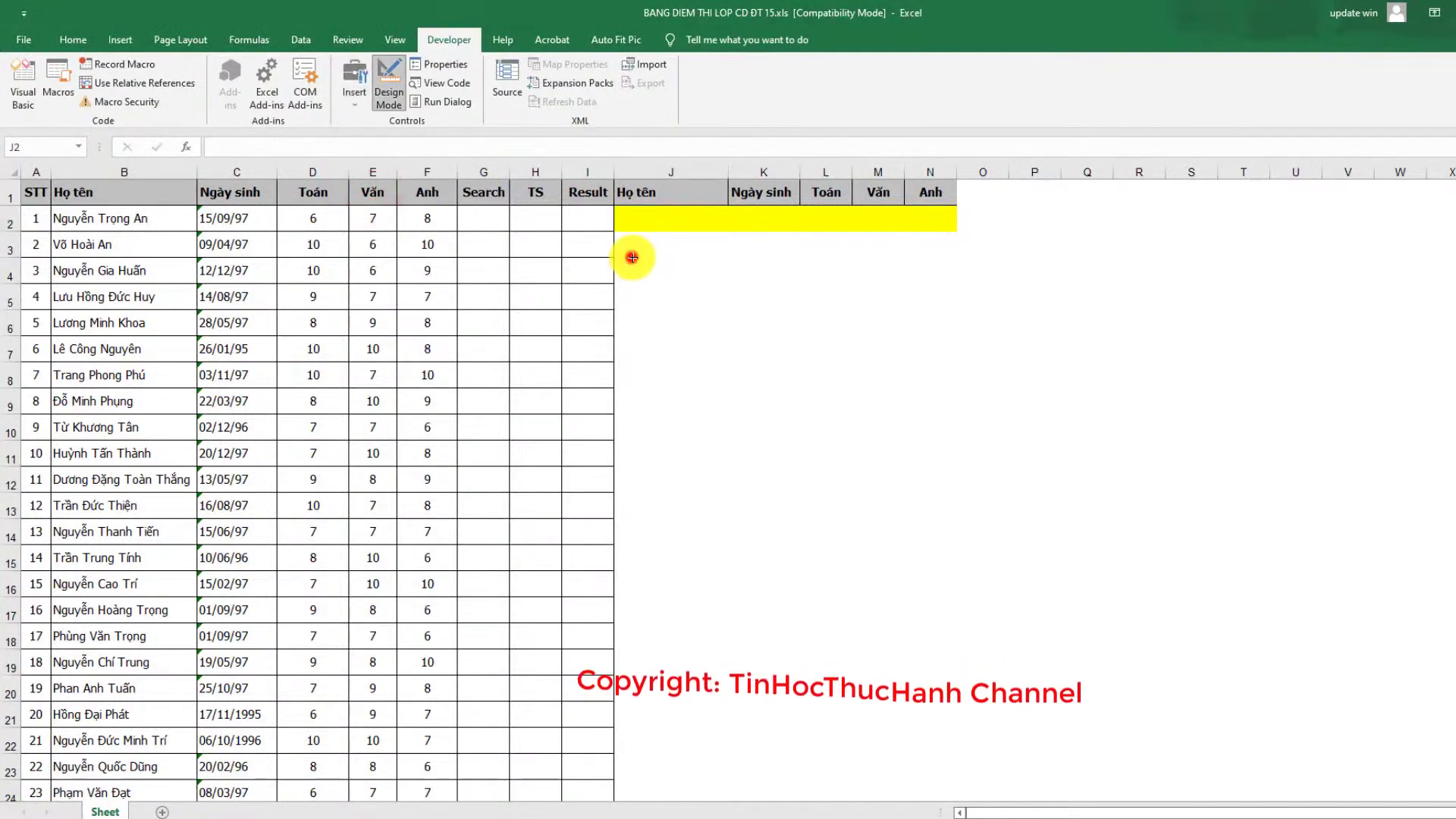
{"action": "mouse_move", "coordinate": [631, 258]}
{"action": "left_mouse_down"}
{"action": "mouse_move", "coordinate": [906, 293]}
{"action": "mouse_move", "coordinate": [894, 294]}
{"action": "left_mouse_up"}
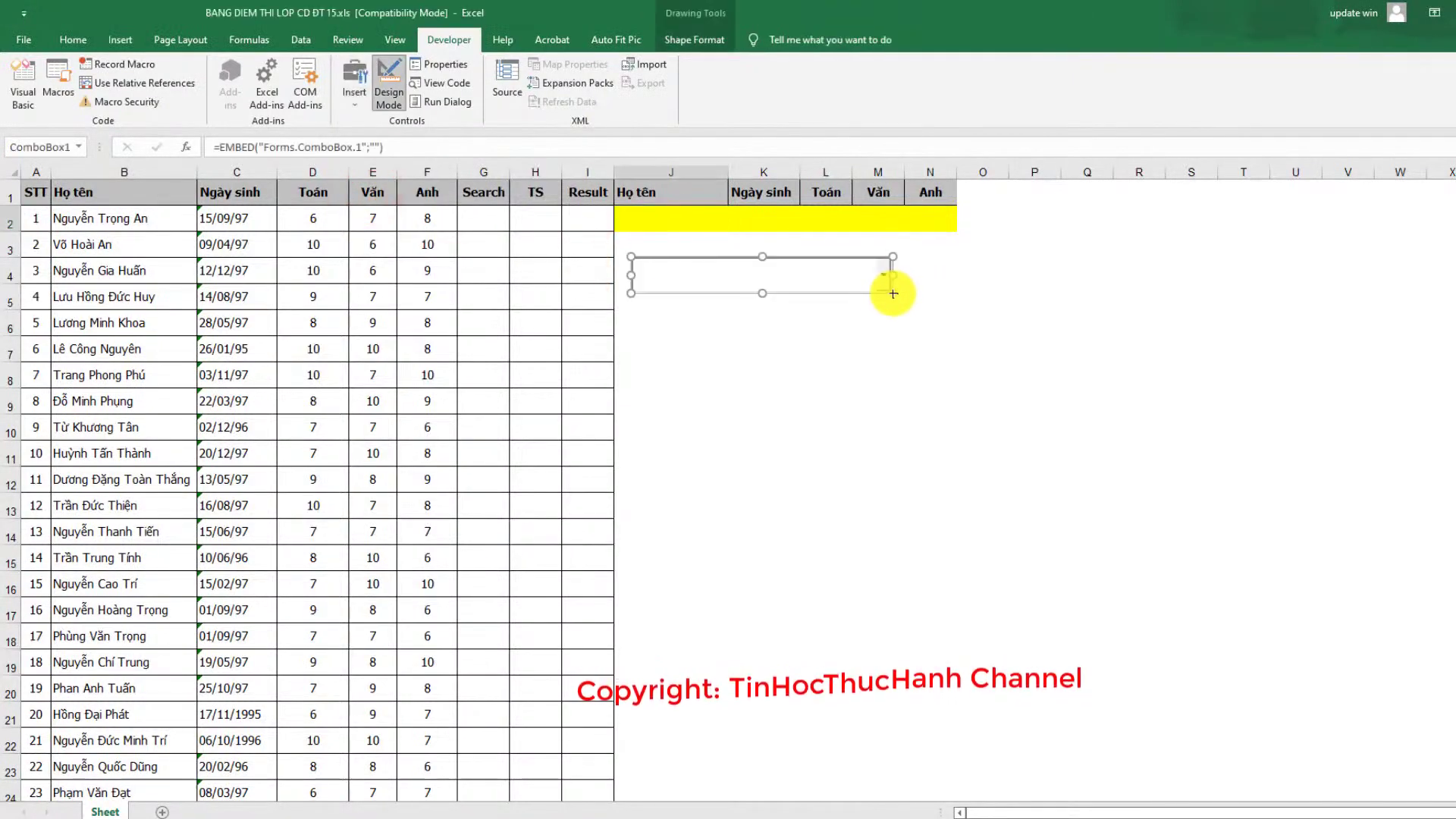
Step: Open the combo box's properties and set its LinkedCell to J2
{"action": "right_click", "coordinate": [715, 279]}
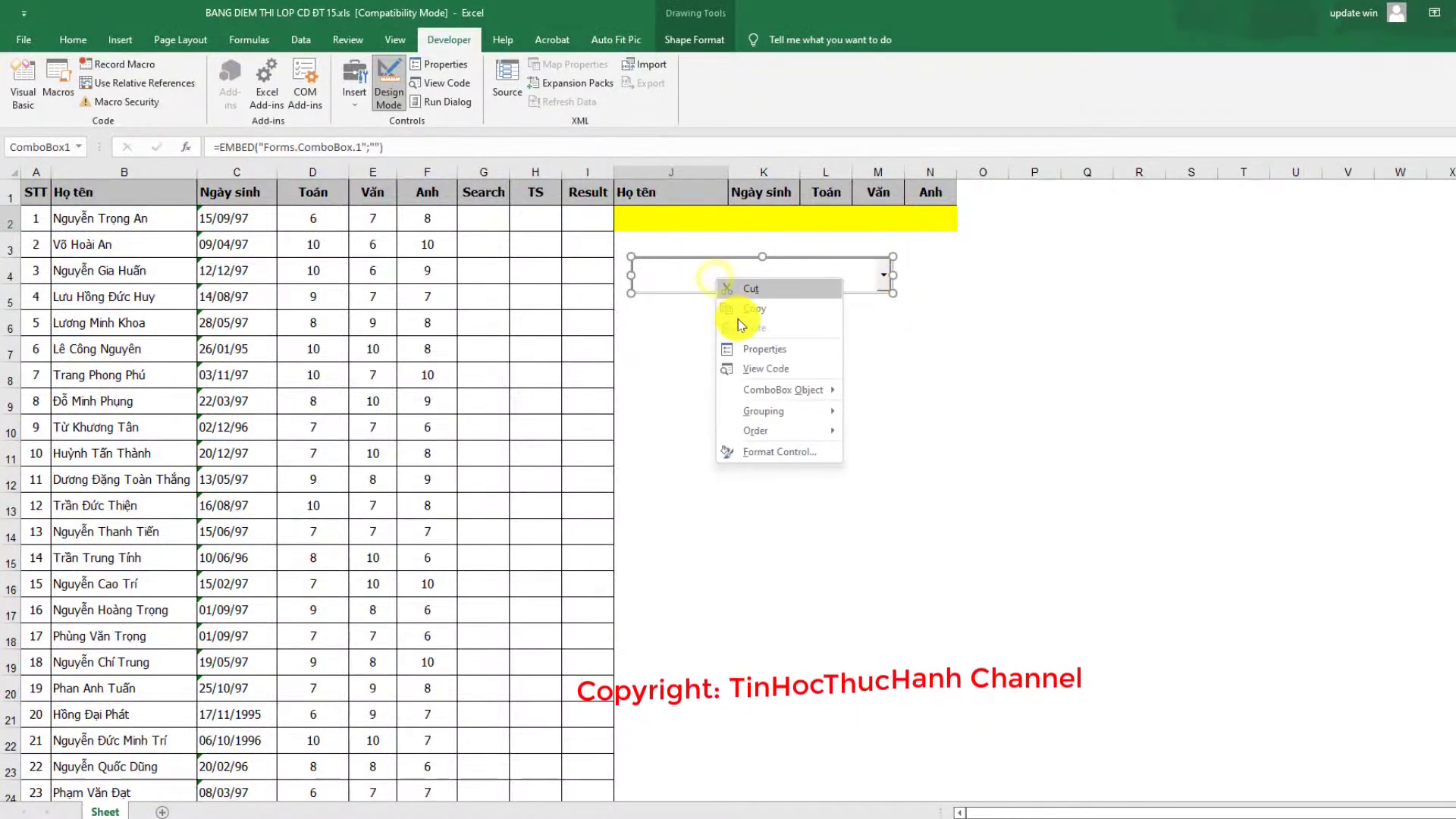
{"action": "left_click", "coordinate": [758, 350]}
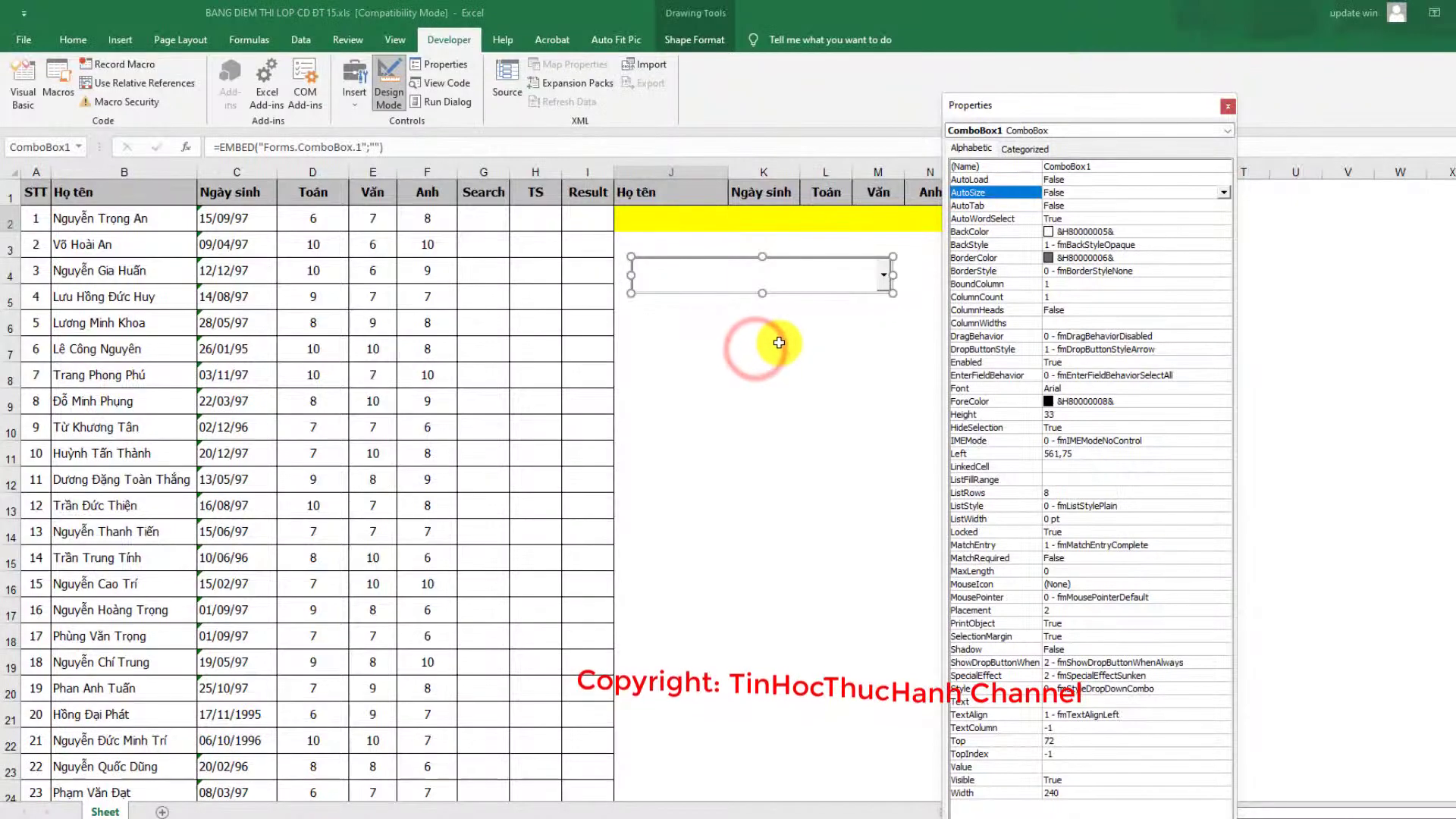
{"action": "left_click", "coordinate": [1053, 468]}
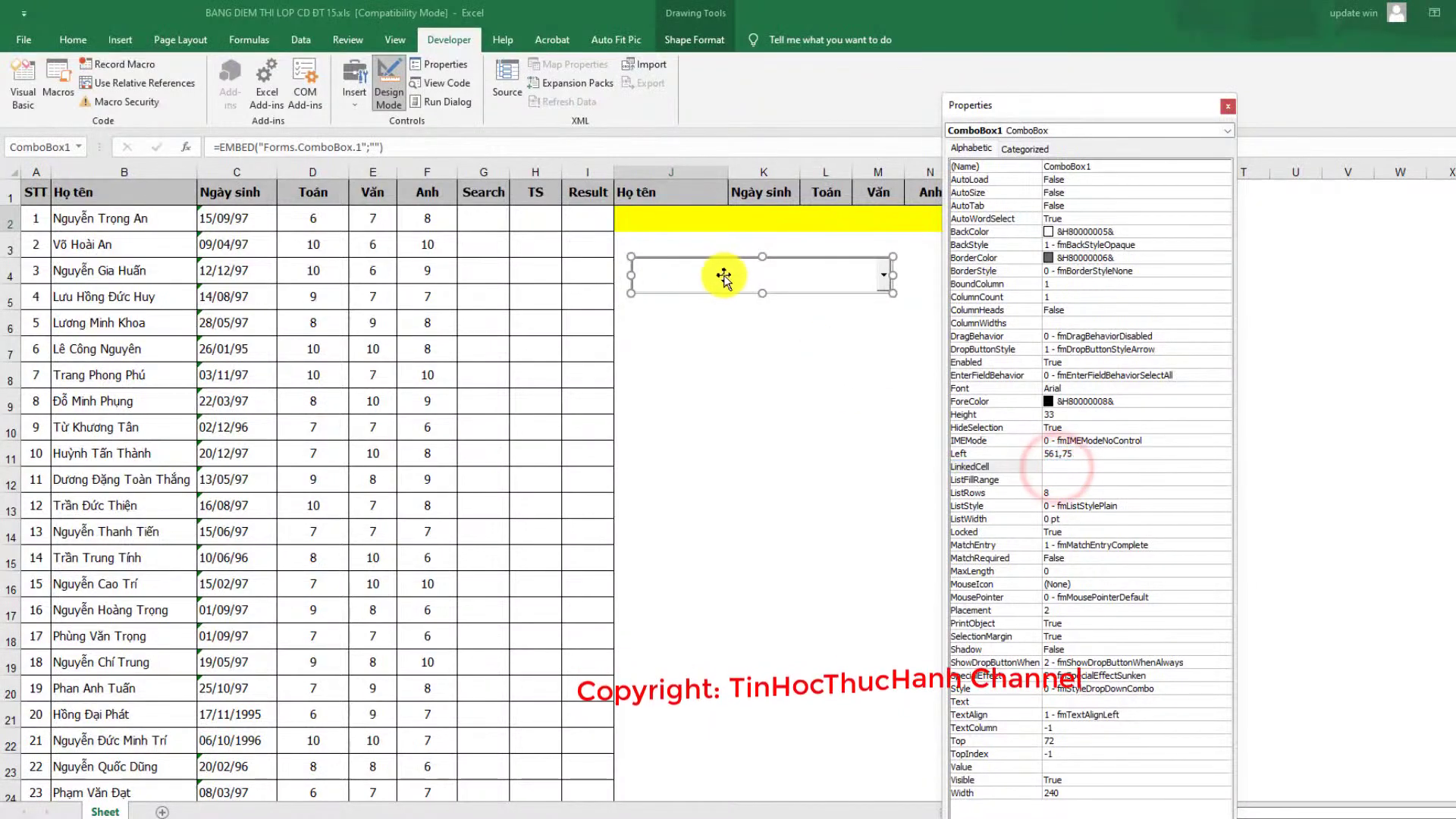
{"action": "left_click", "coordinate": [665, 219]}
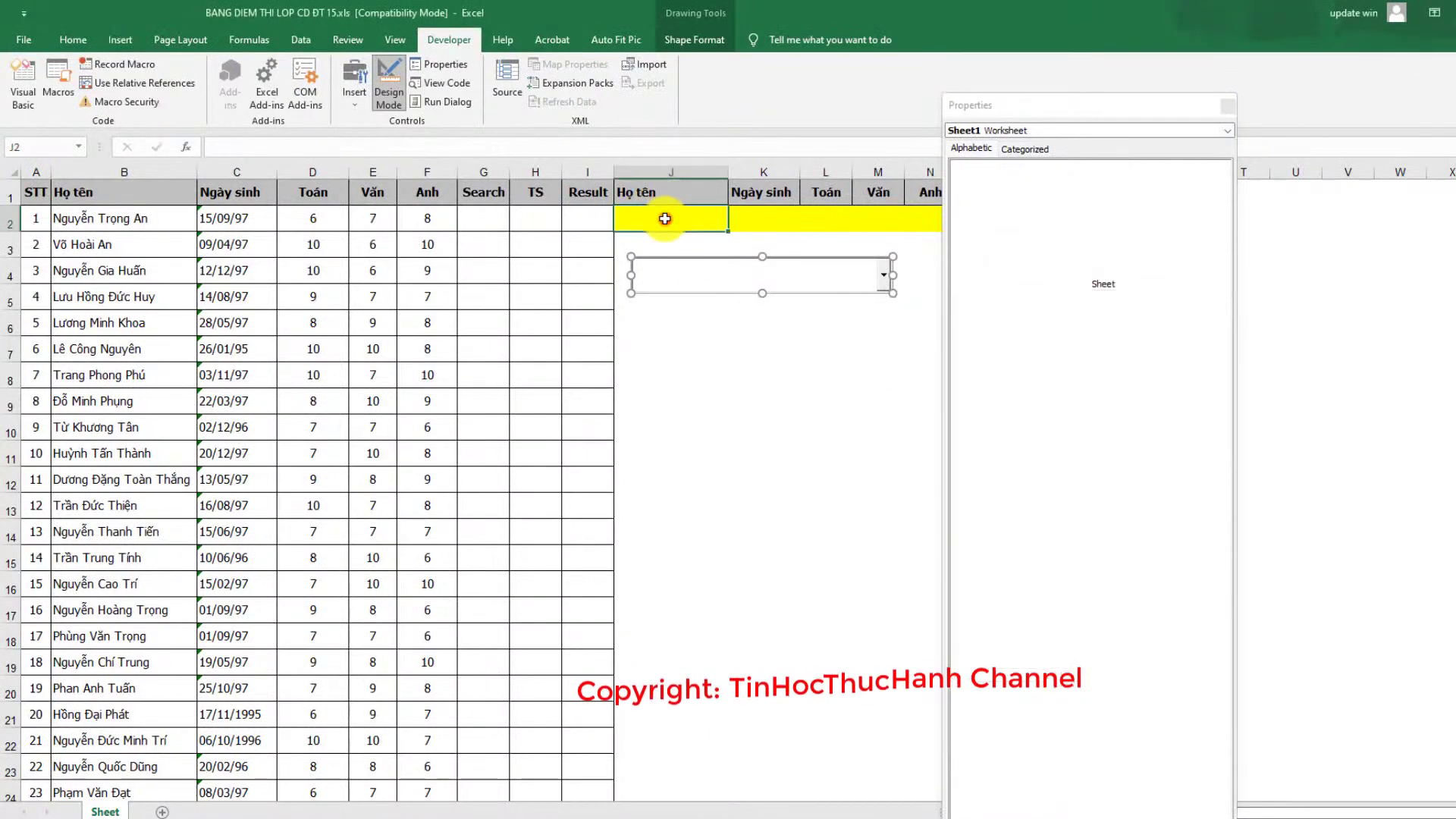
{"action": "left_click", "coordinate": [688, 272]}
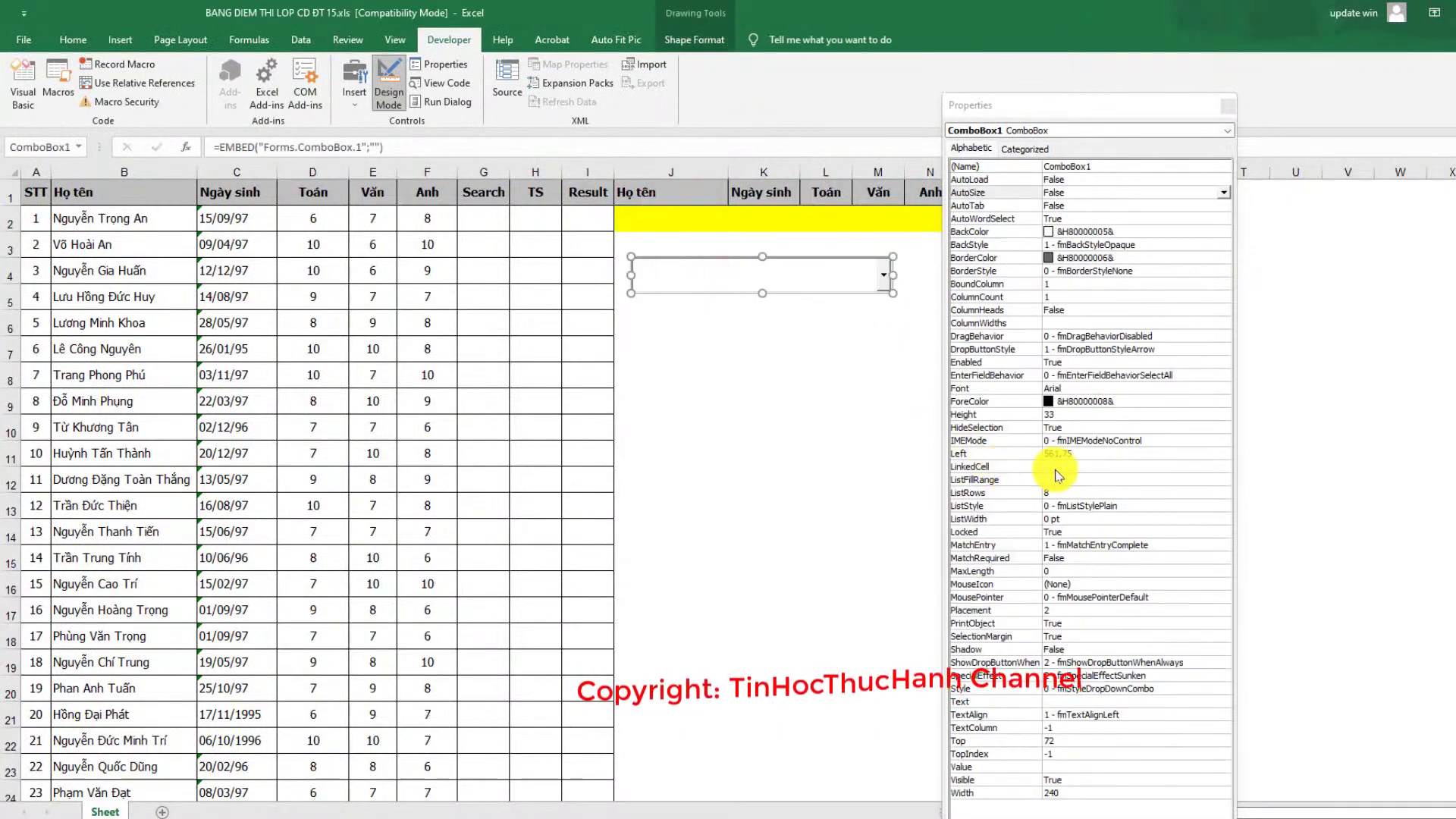
{"action": "left_click", "coordinate": [1047, 466]}
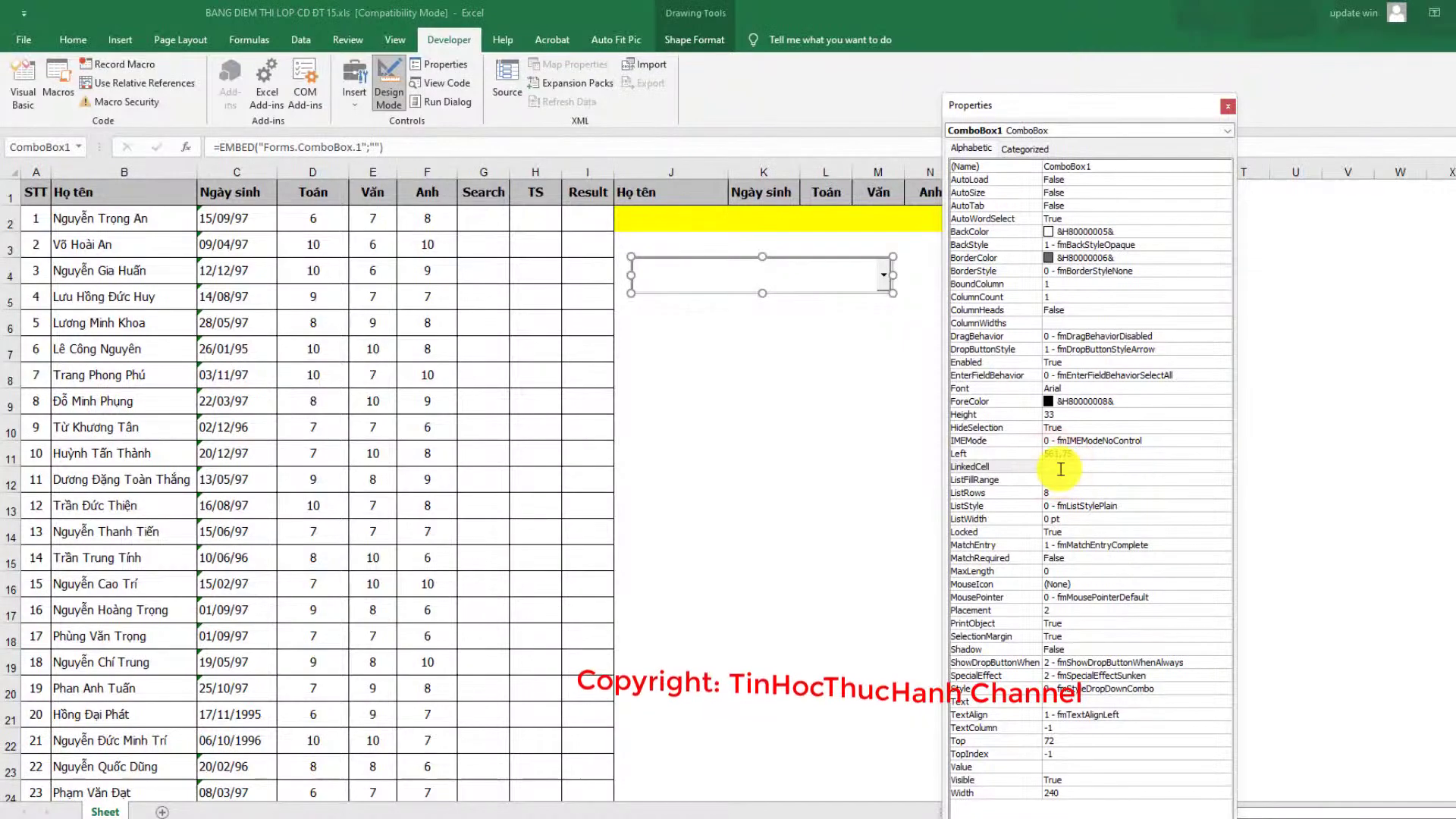
{"action": "type", "text": "j2"}
{"action": "left_click", "coordinate": [1092, 483]}
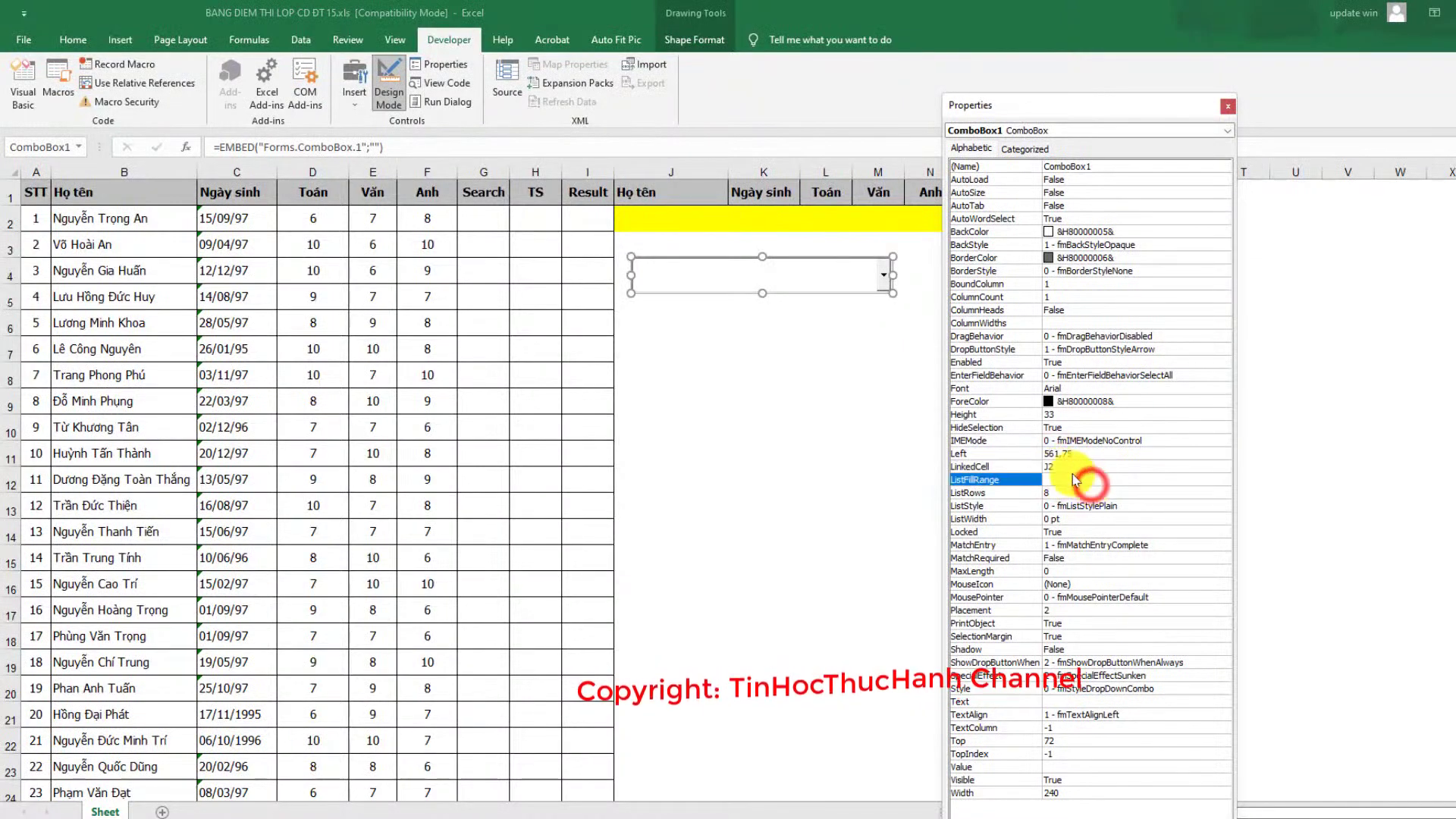
Step: Close the combo box's properties, turn off Design Mode and enter the second listed student's full name in the combo box
{"action": "left_click", "coordinate": [1052, 466]}
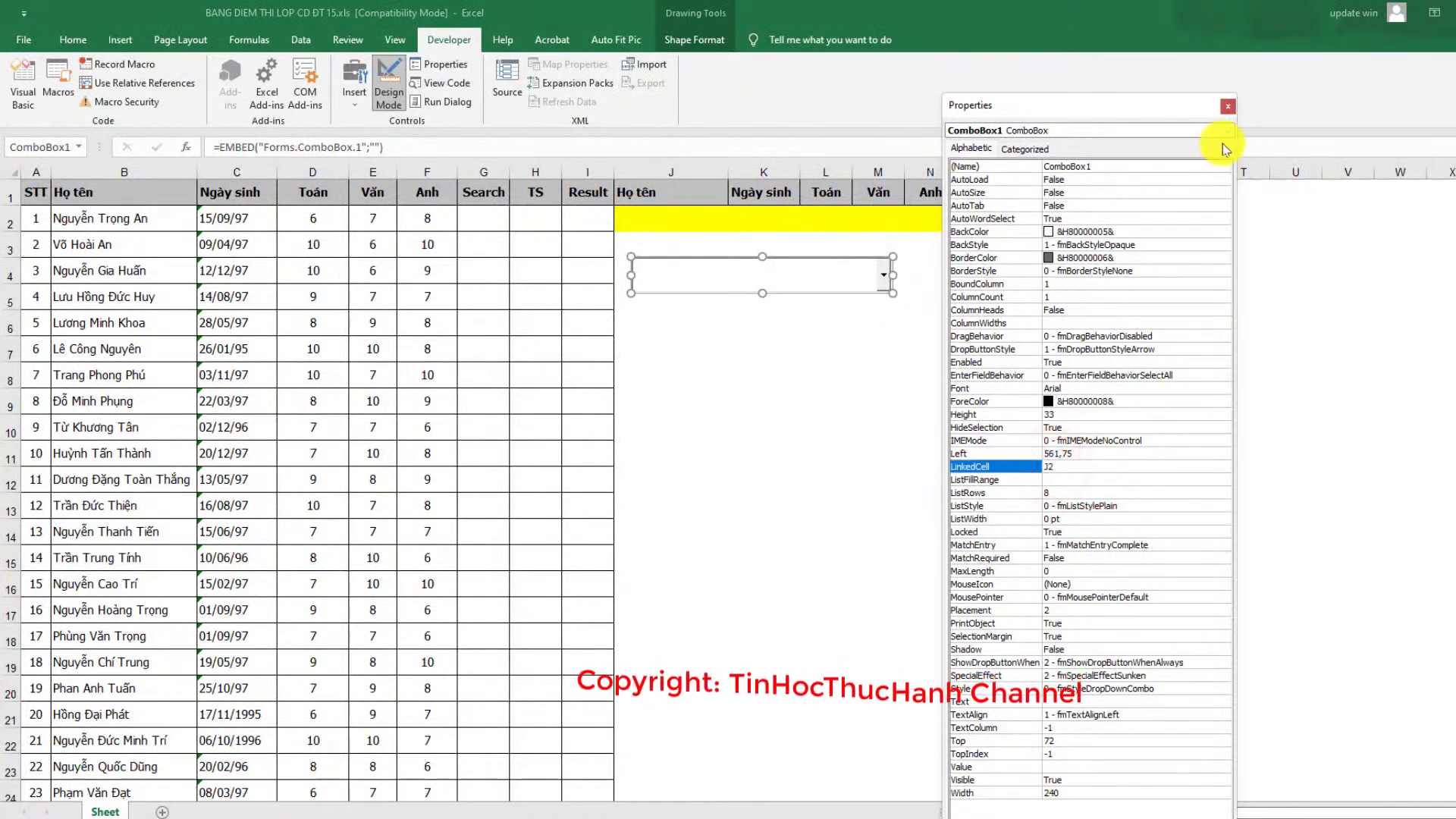
{"action": "left_click", "coordinate": [1225, 105]}
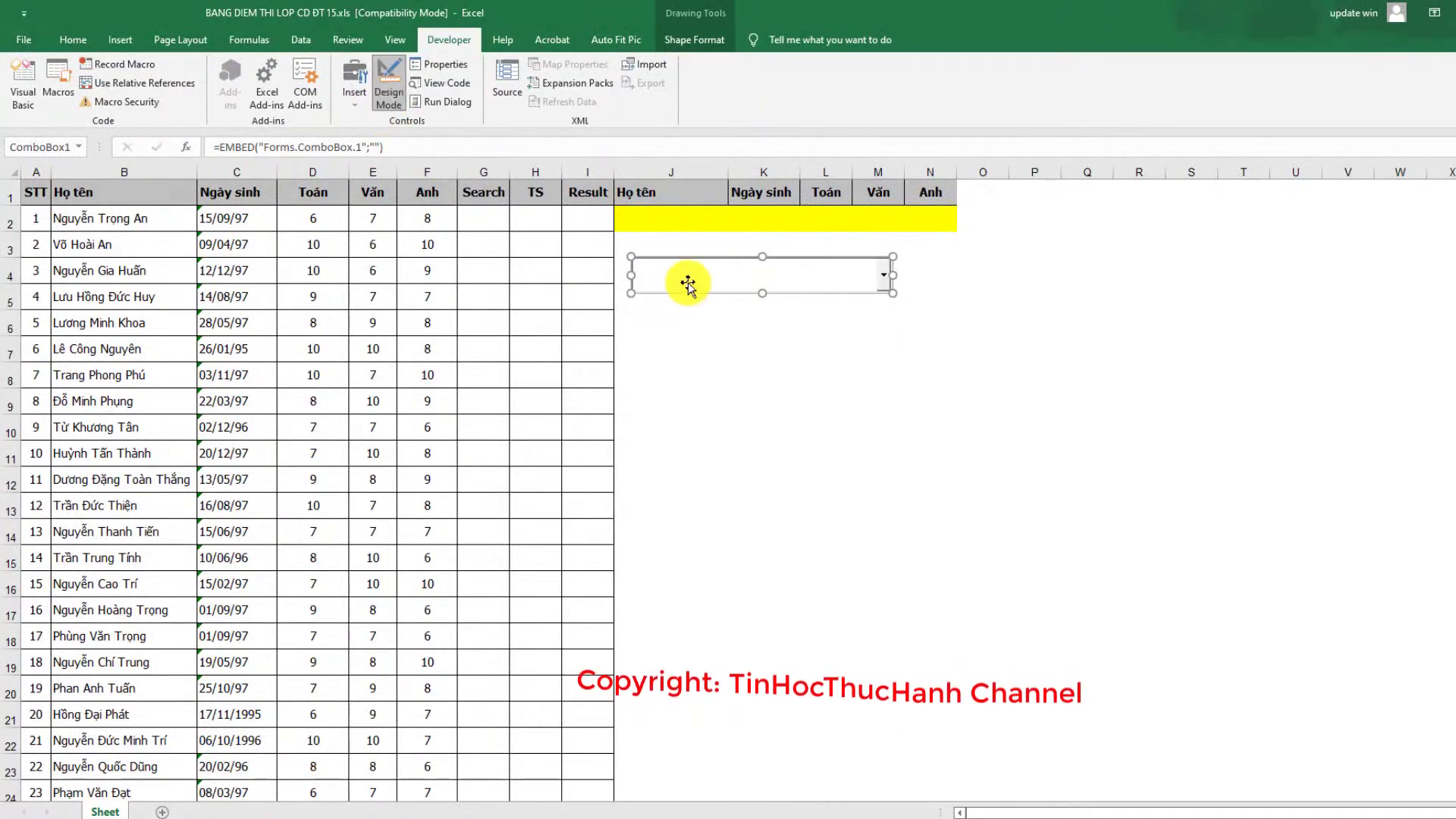
{"action": "left_click", "coordinate": [391, 94]}
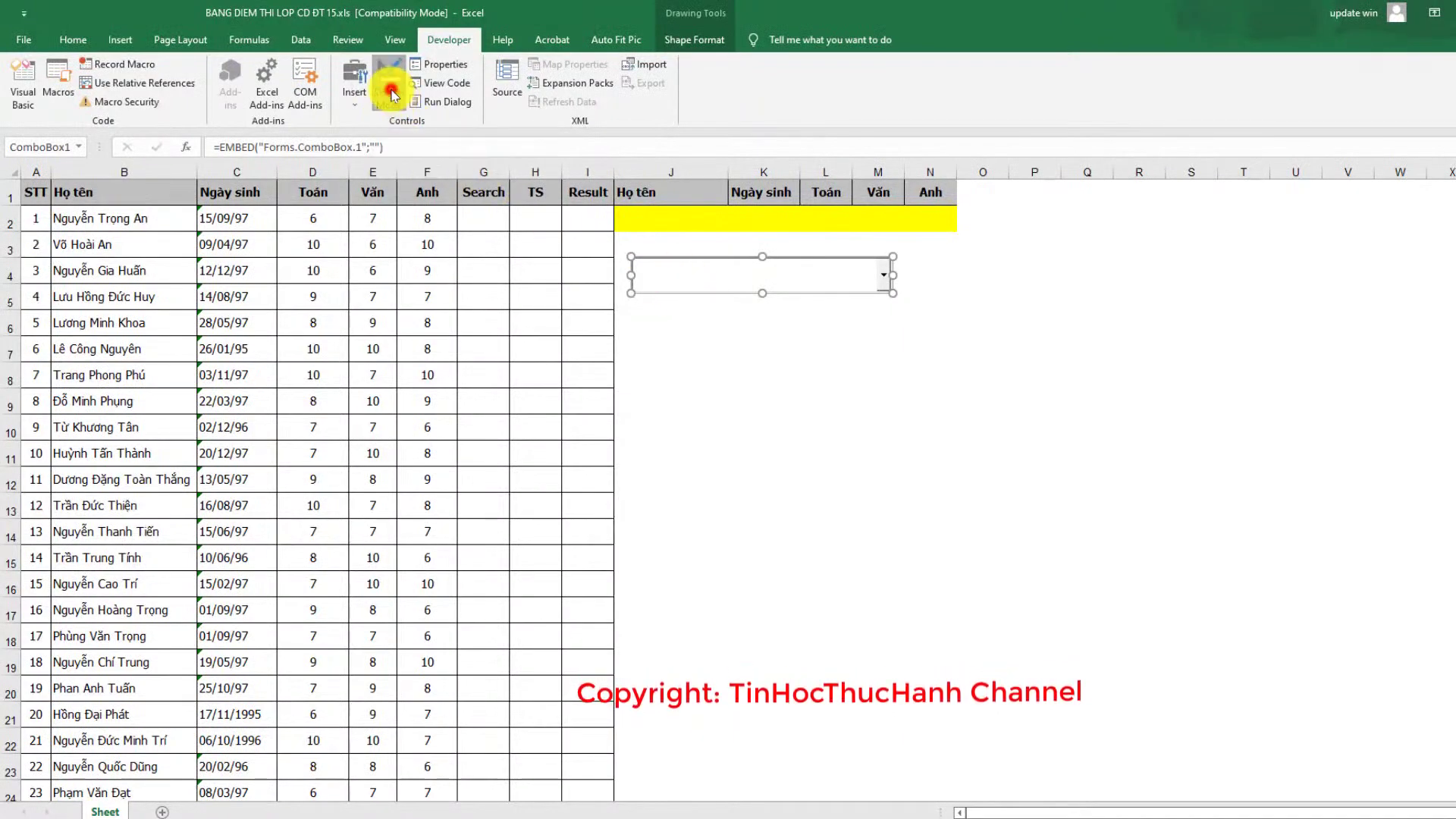
{"action": "left_click", "coordinate": [697, 275]}
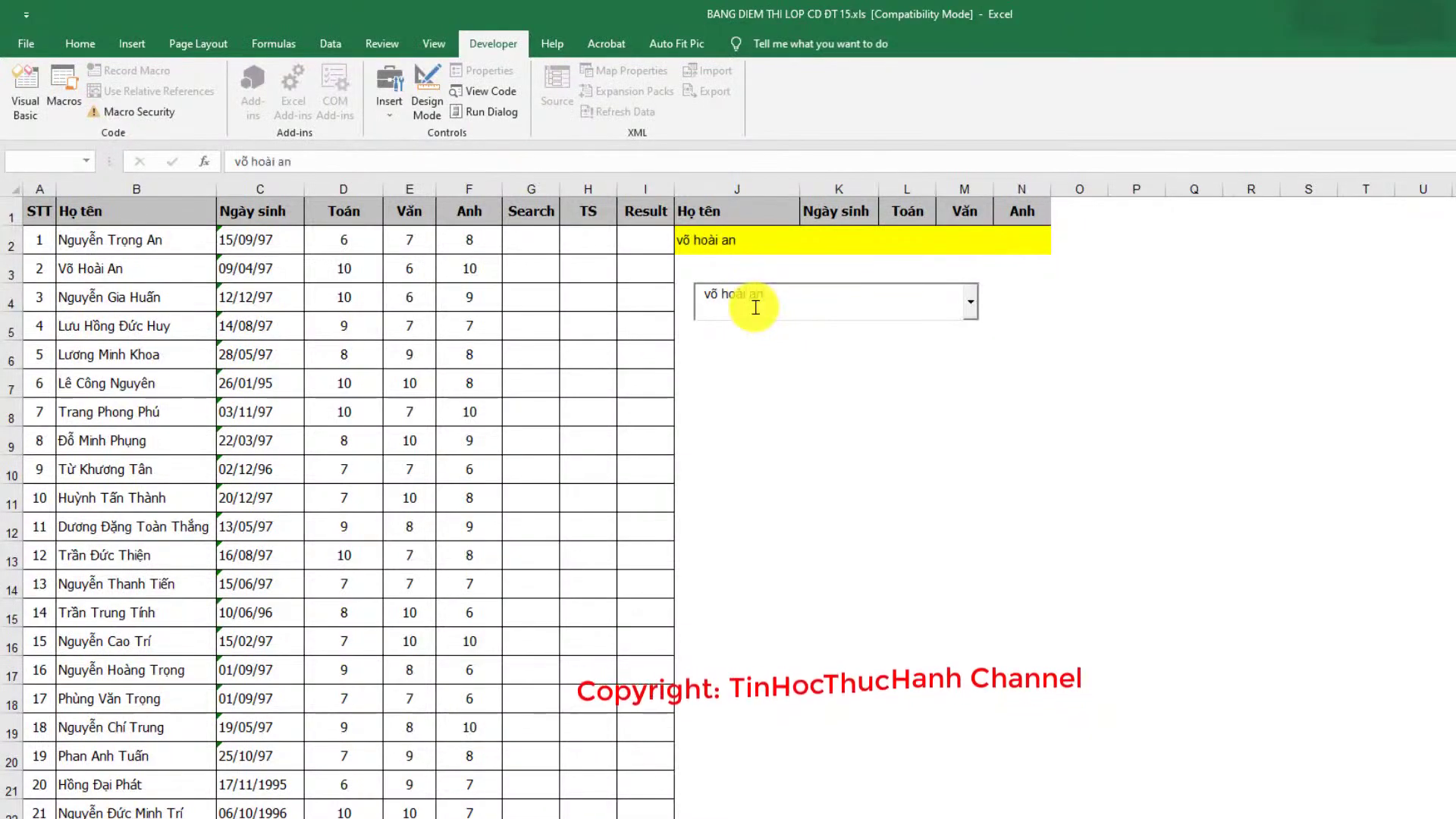
{"action": "left_click", "coordinate": [759, 351]}
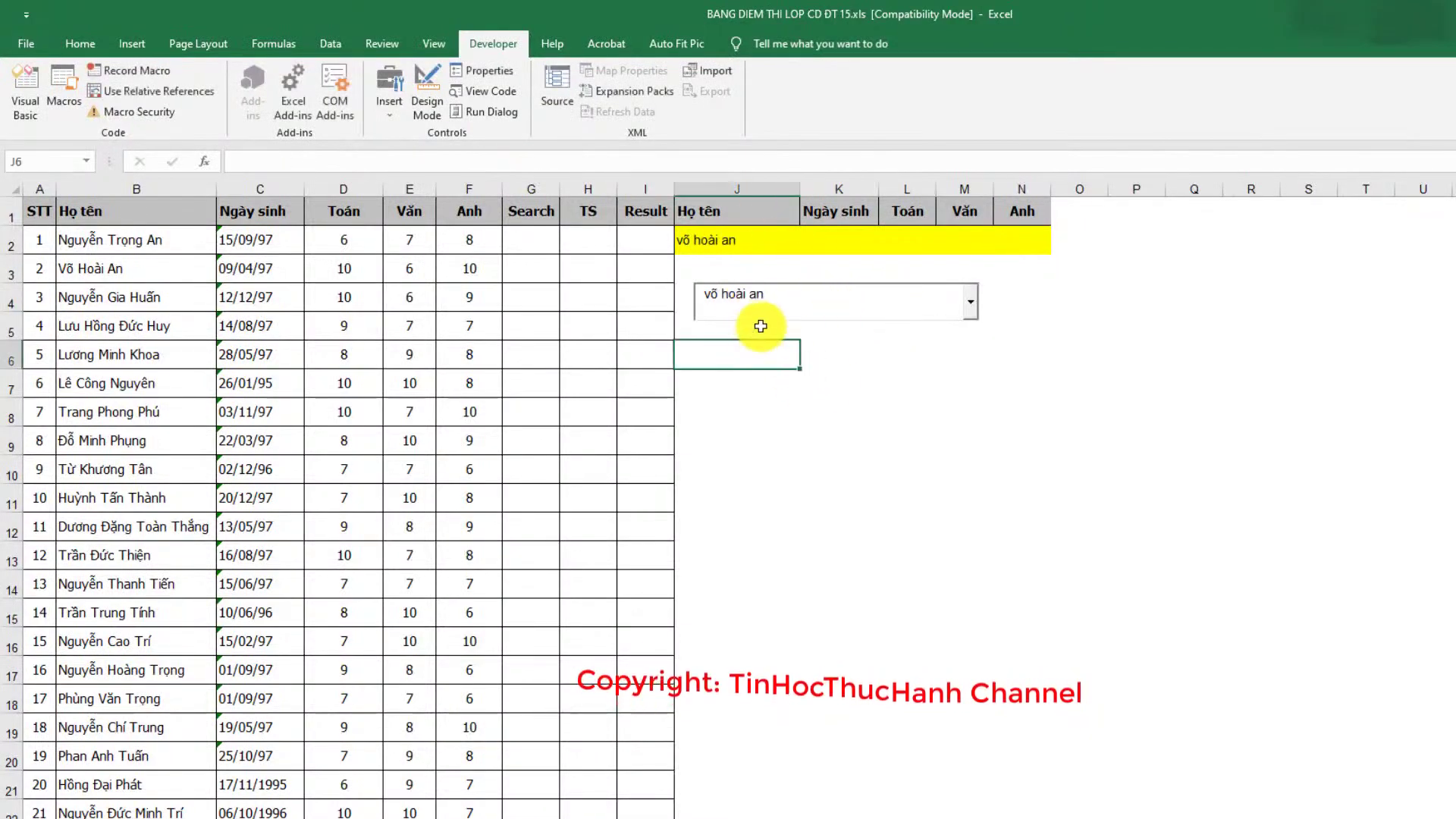
Step: Enter the formula =SEARCH($J$2;$B$2:$B$45;1) in cell G2 of the Search column
{"action": "left_click", "coordinate": [530, 245]}
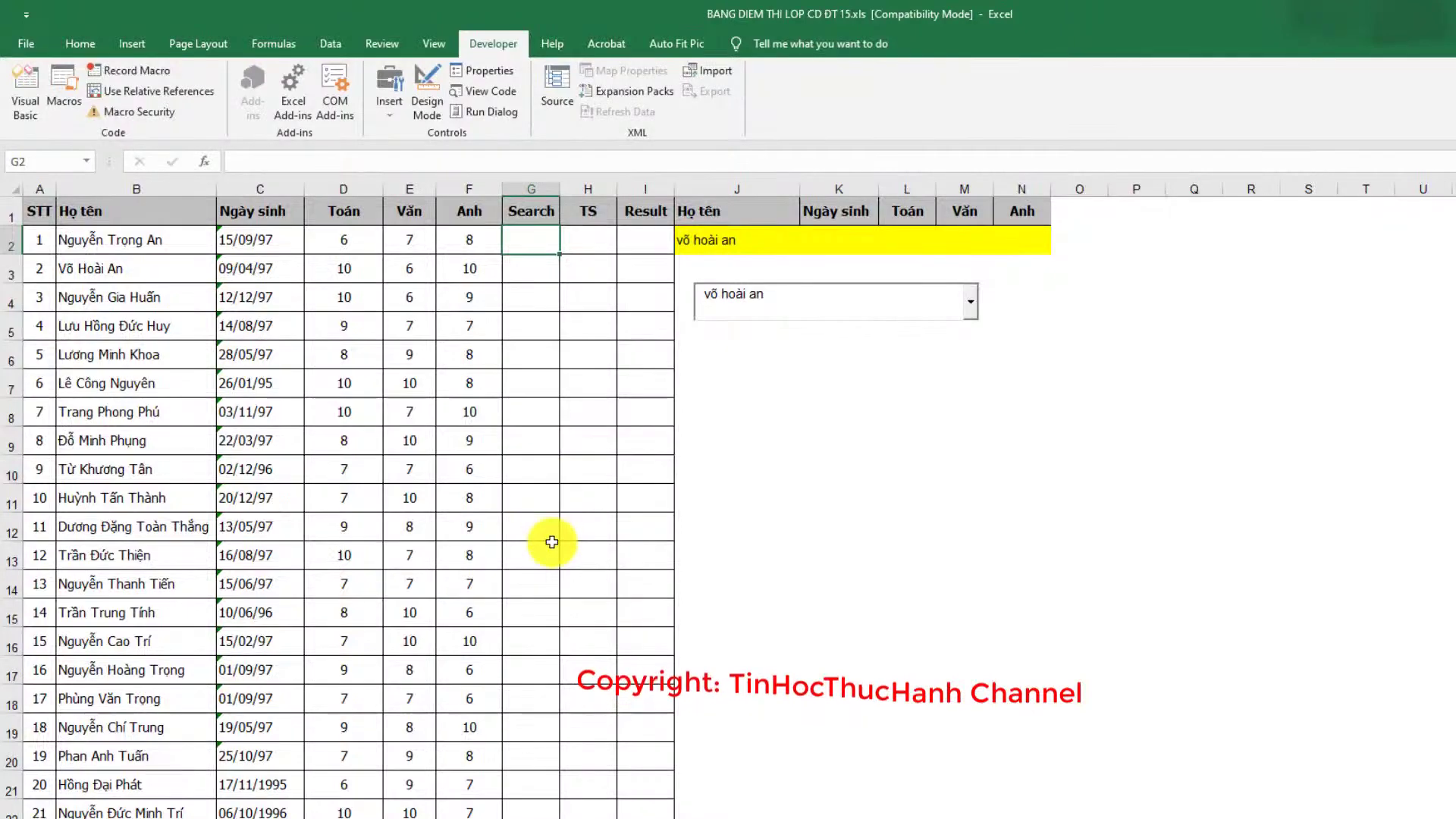
{"action": "type", "text": "=se"}
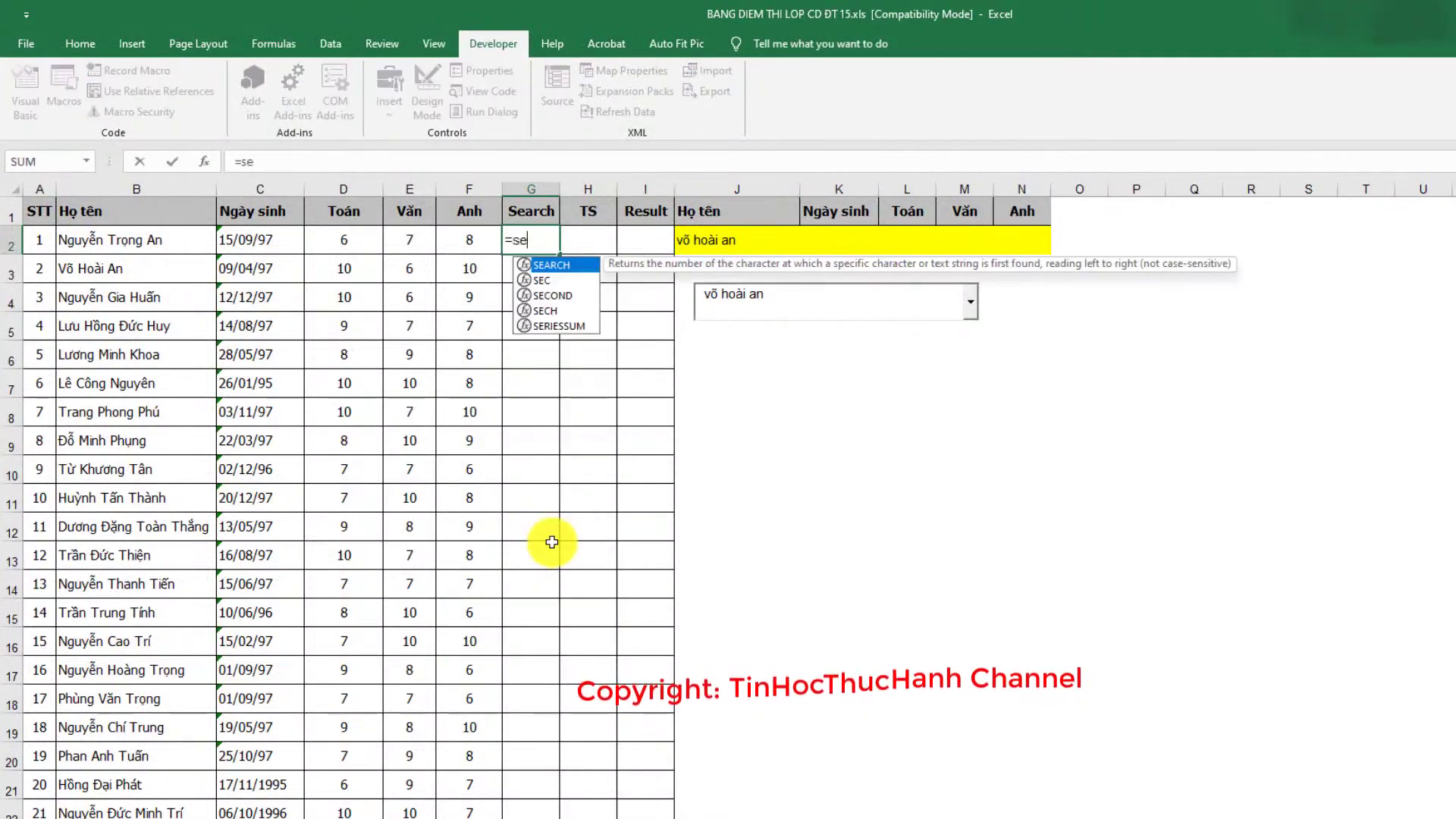
{"action": "key", "text": "Tab"}
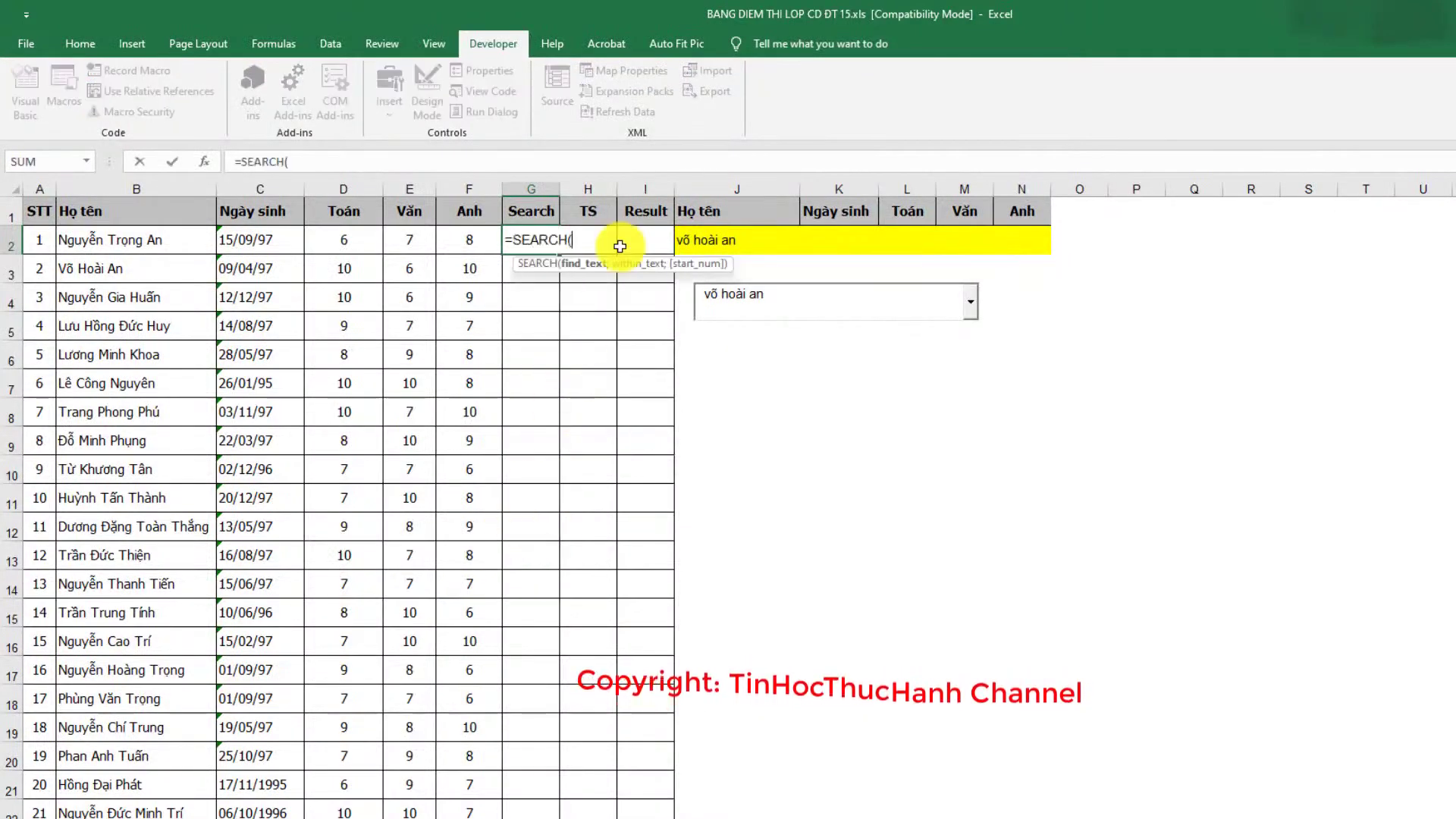
{"action": "left_click", "coordinate": [752, 243]}
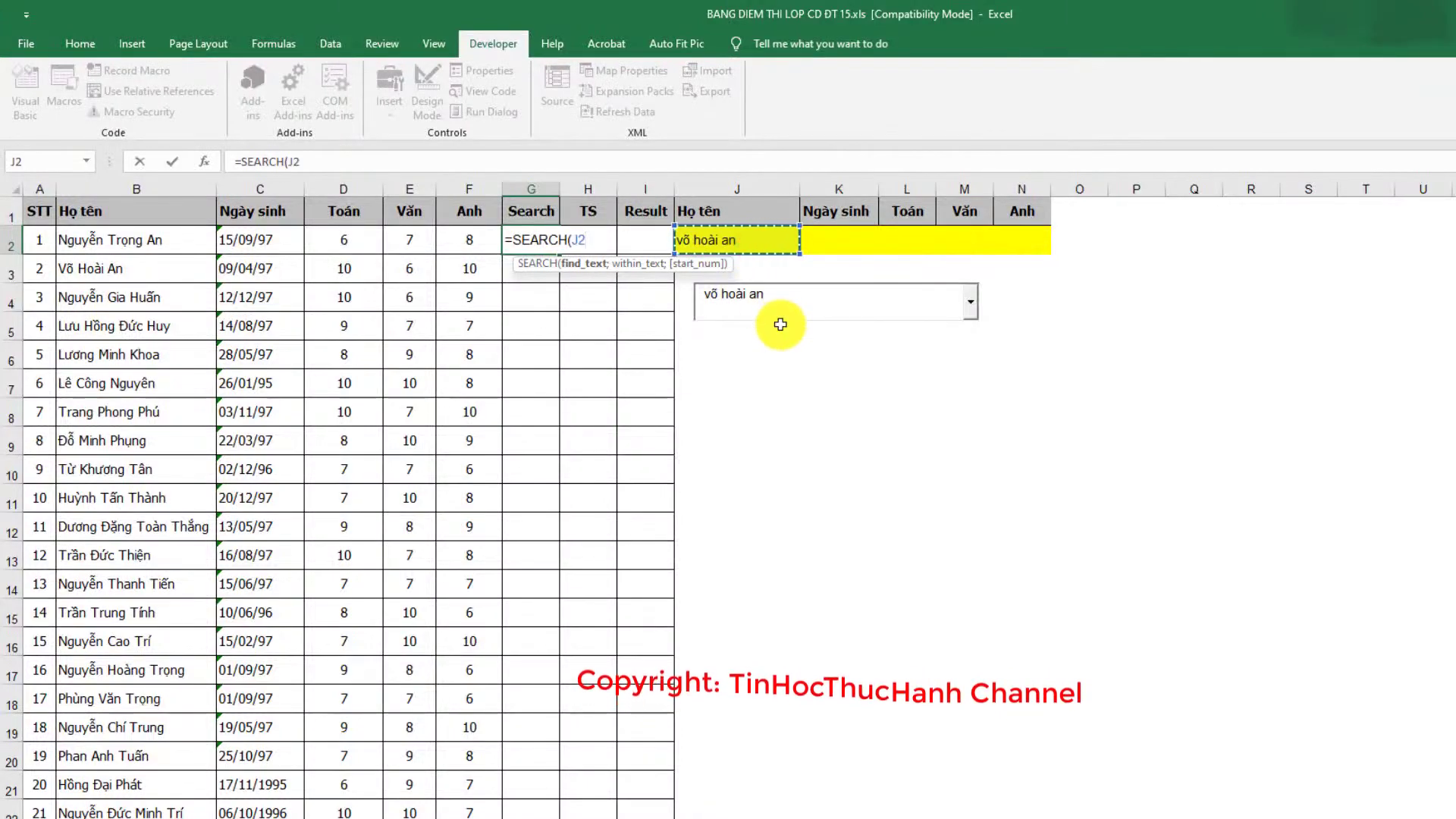
{"action": "key", "text": "F4"}
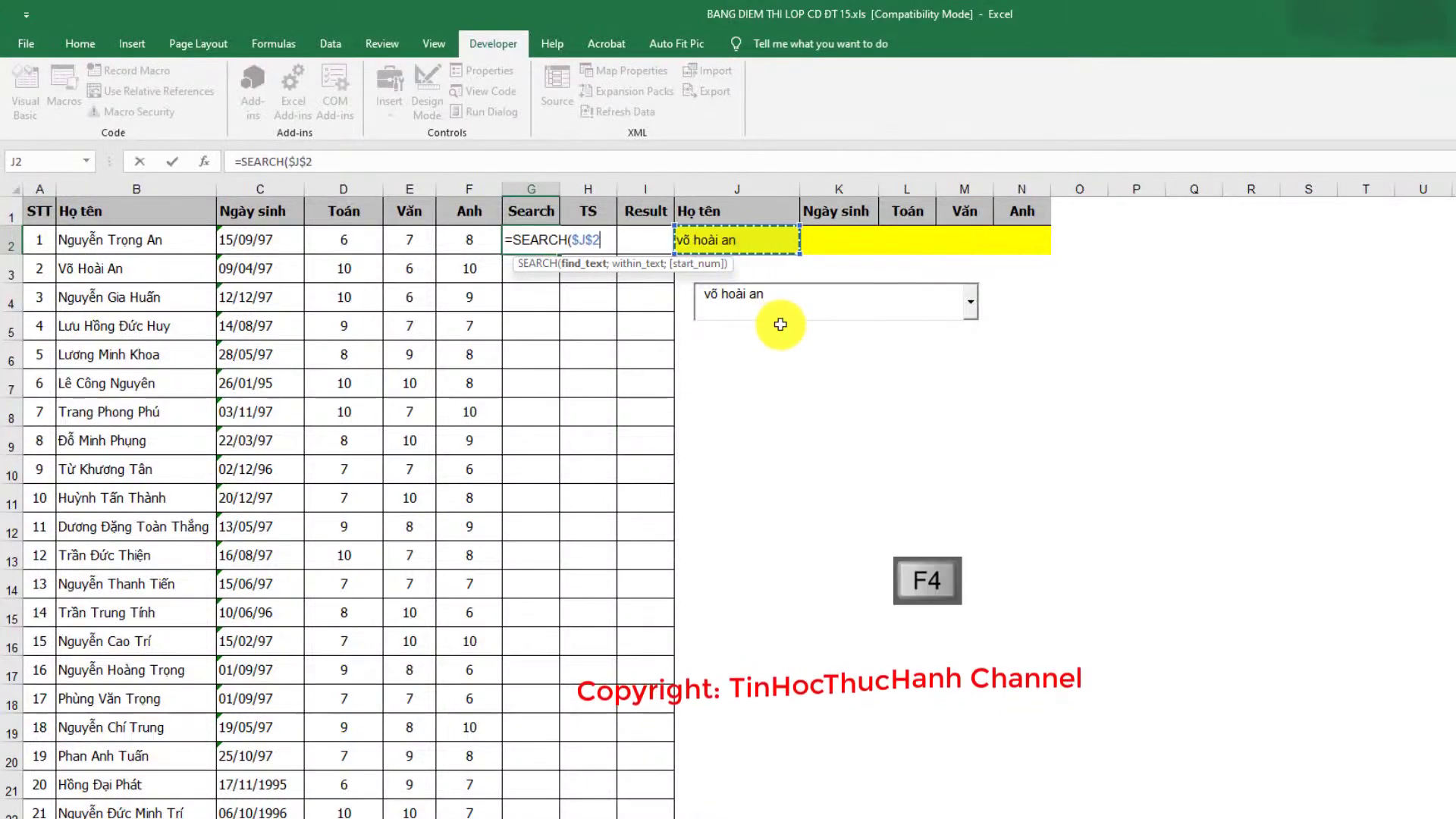
{"action": "type", "text": ";"}
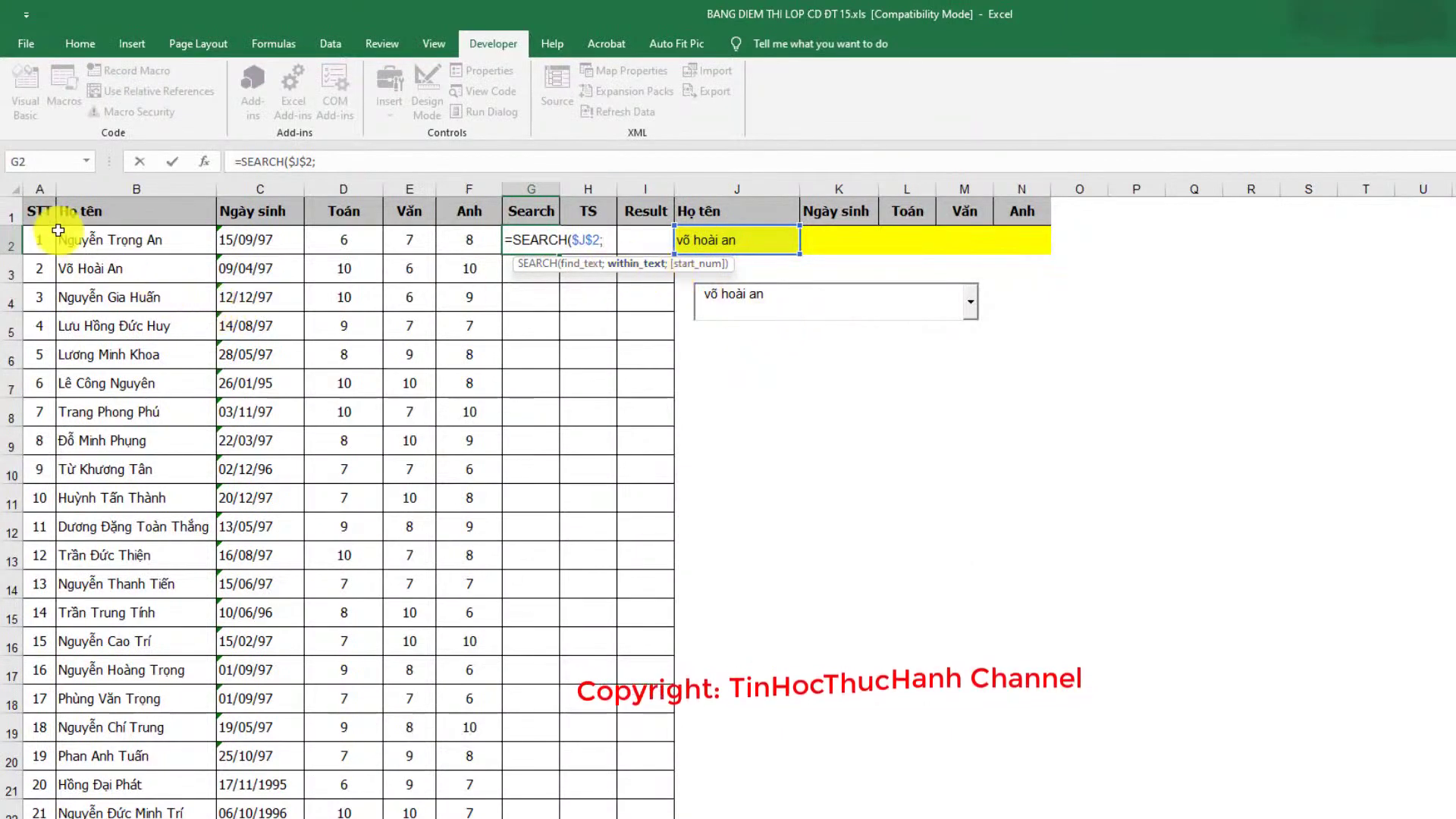
{"action": "left_click", "coordinate": [118, 239]}
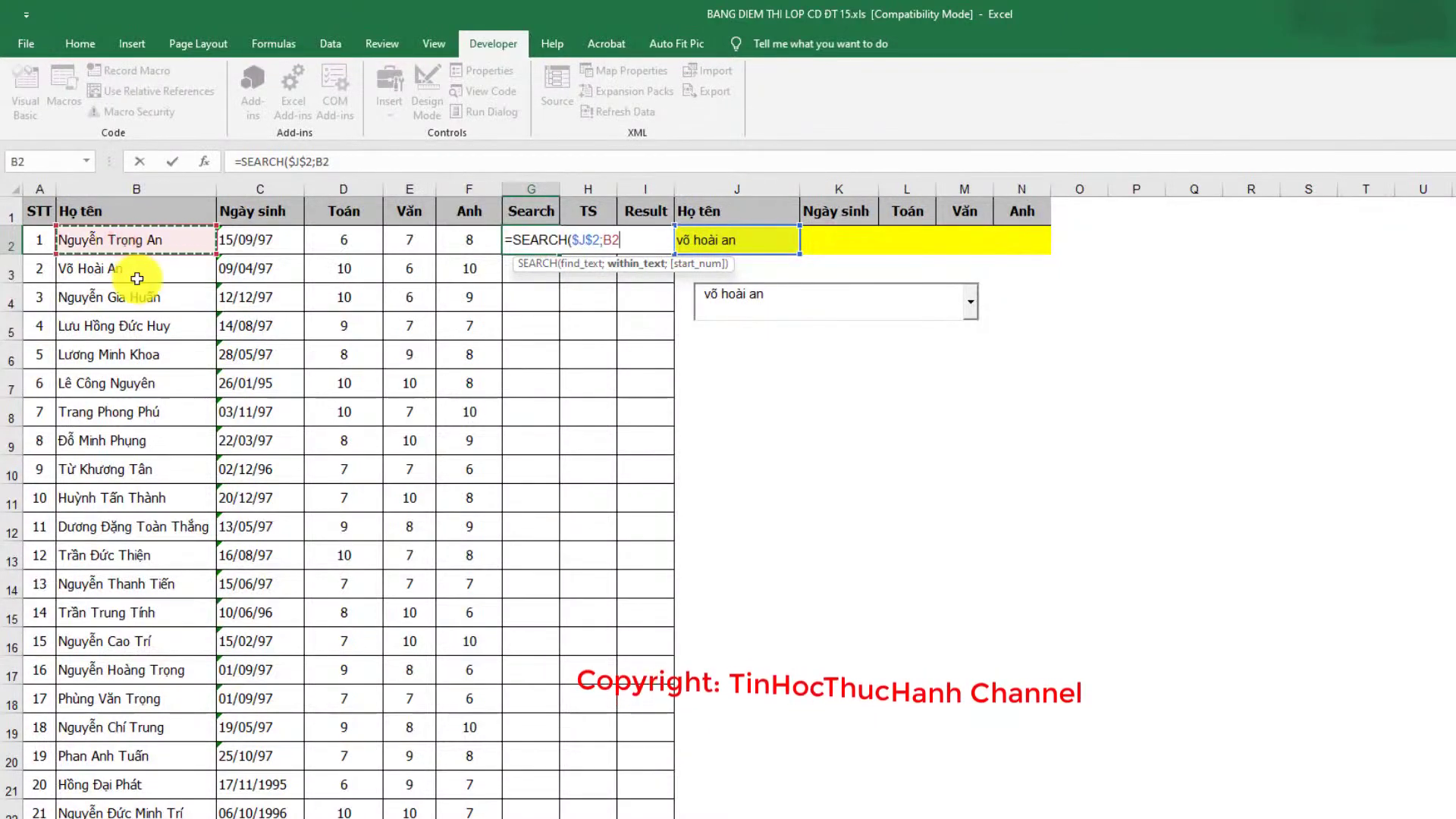
{"action": "key", "text": "ctrl+shift+Down"}
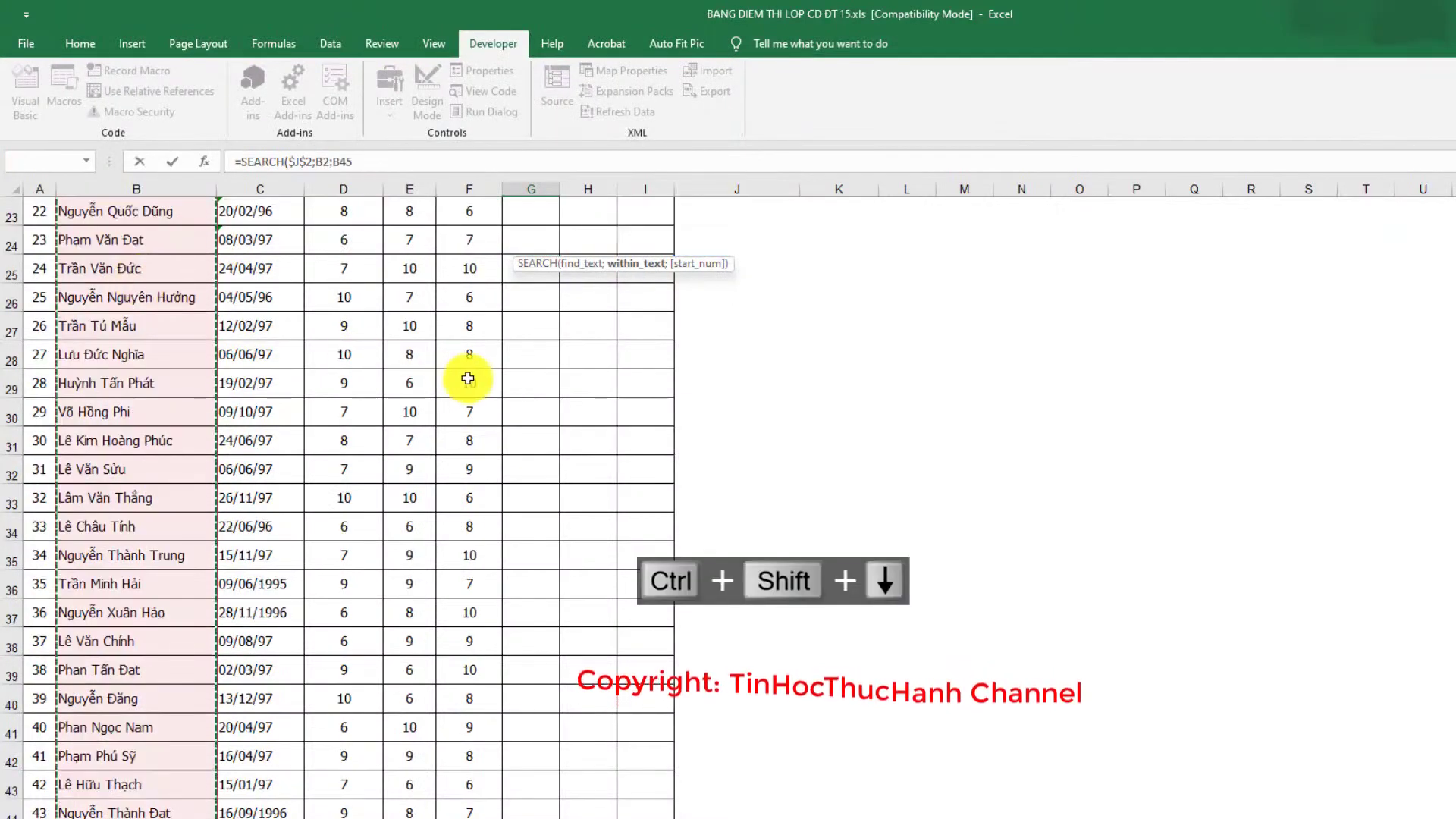
{"action": "scroll", "coordinate": [500, 364], "scroll_direction": "up", "scroll_amount": 7}
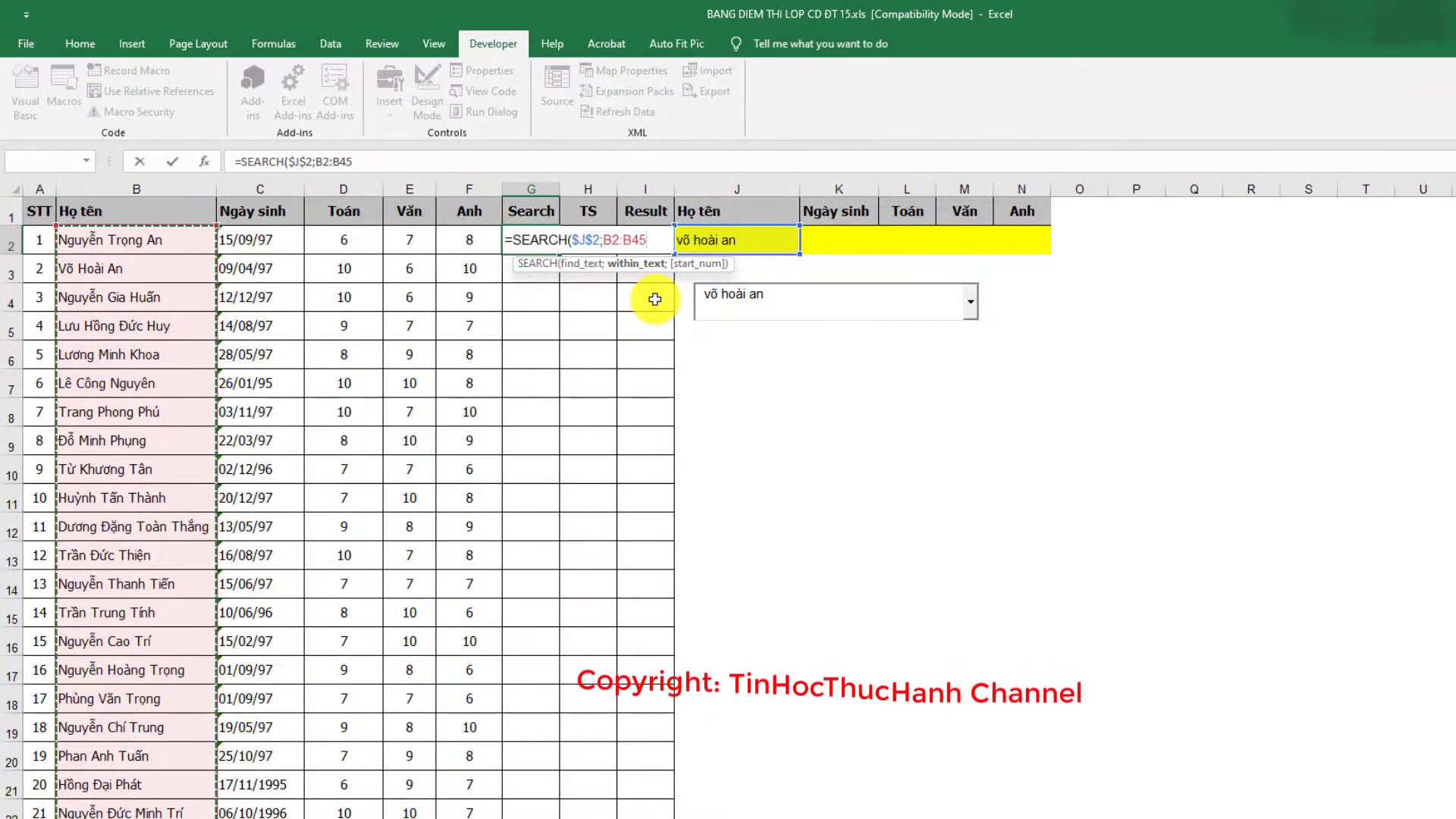
{"action": "key", "text": "F4"}
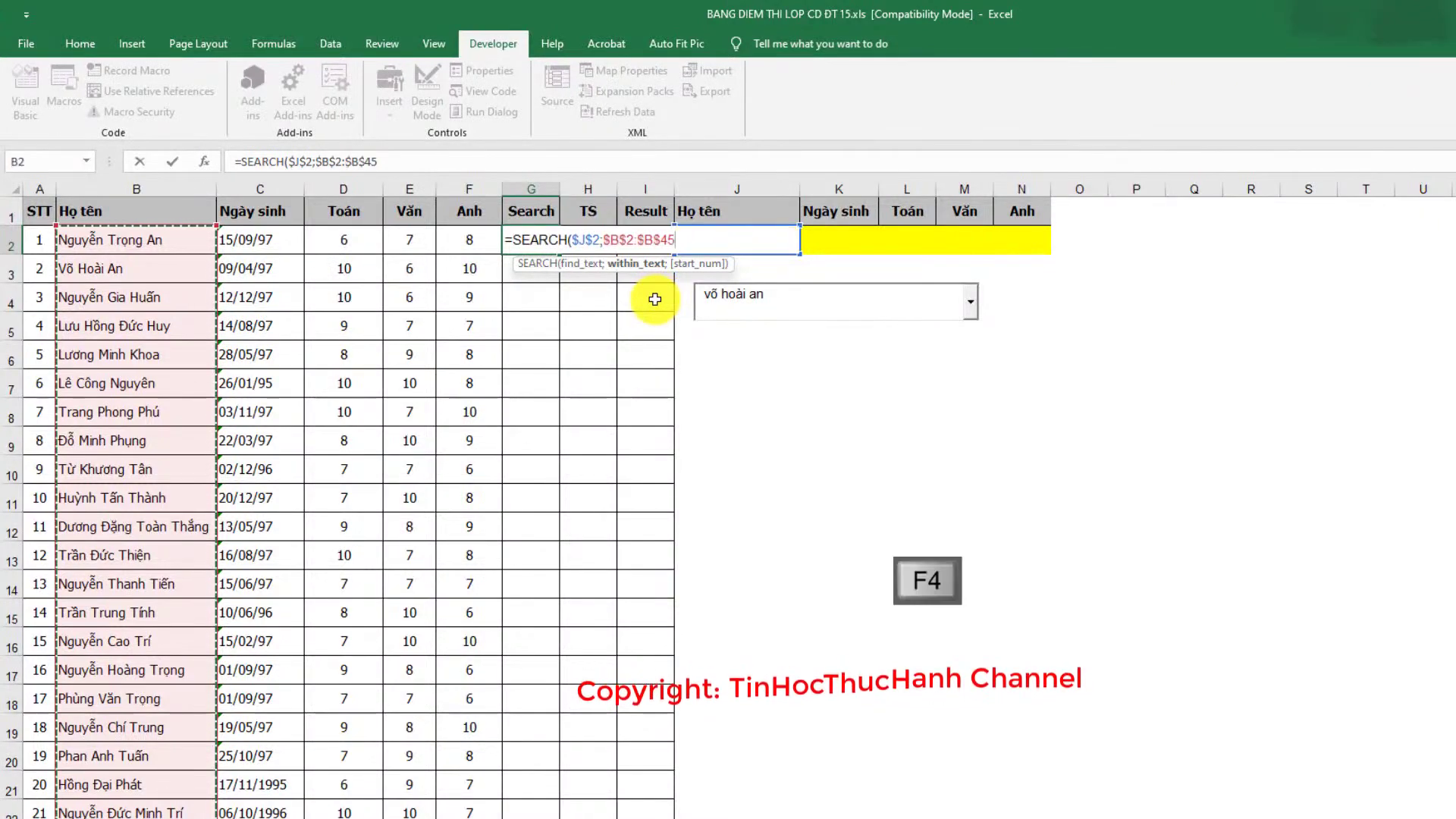
{"action": "type", "text": ";1"}
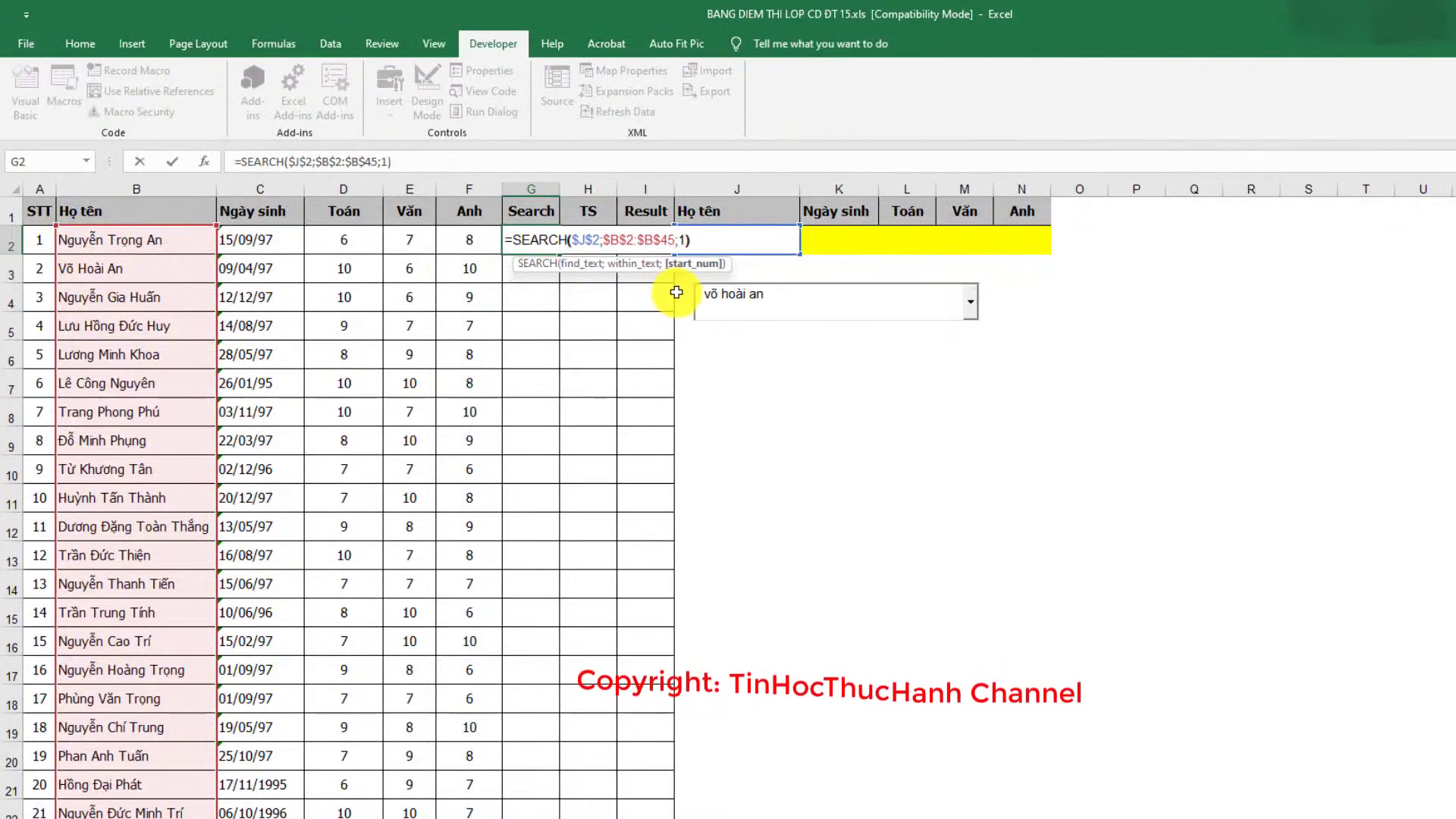
{"action": "key", "text": "Return"}
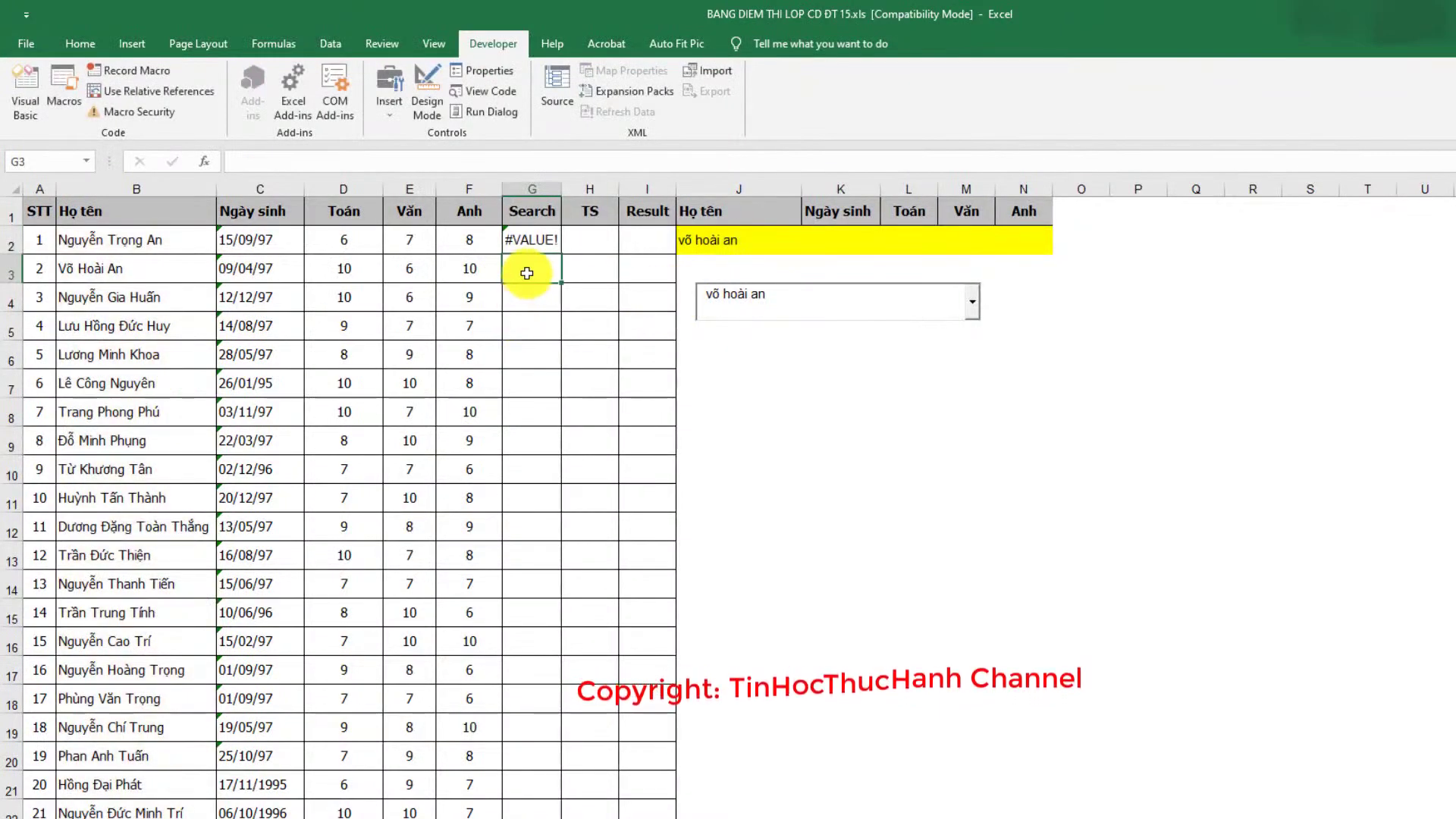
Step: Fill the SEARCH formula from G2 down the Search column and select G3 to check its result
{"action": "left_click", "coordinate": [531, 243]}
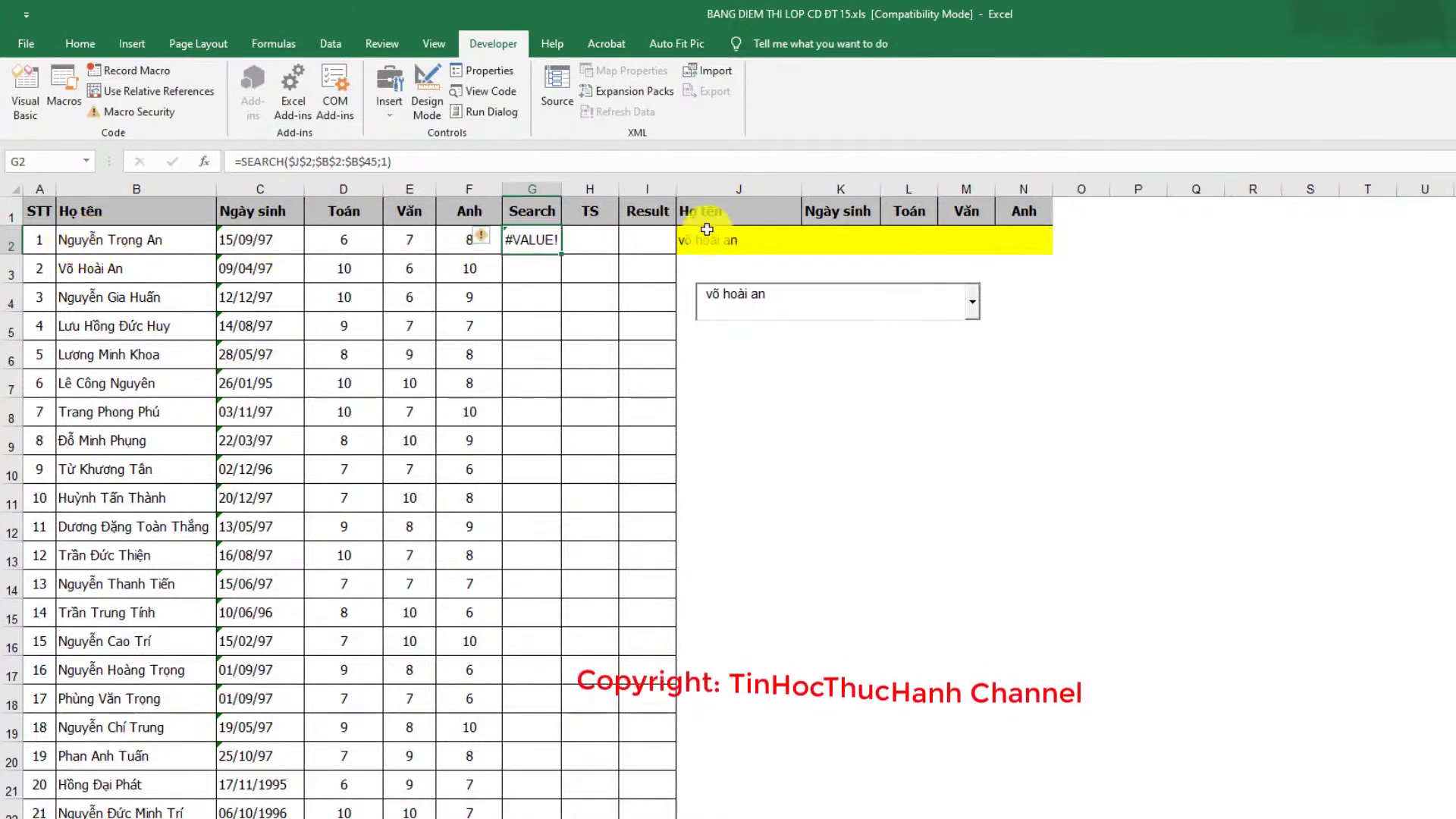
{"action": "double_click", "coordinate": [559, 257]}
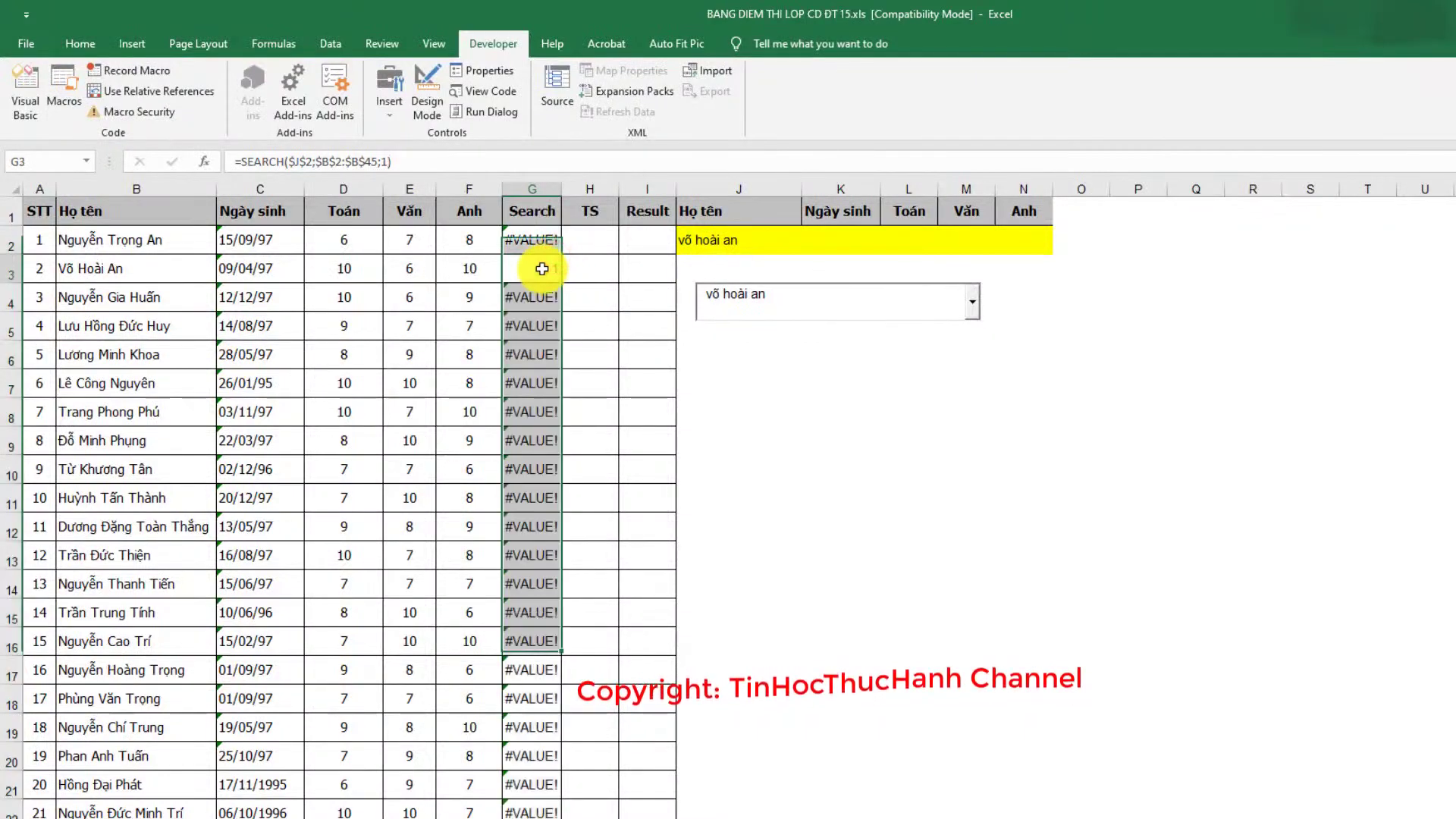
{"action": "left_click", "coordinate": [543, 268]}
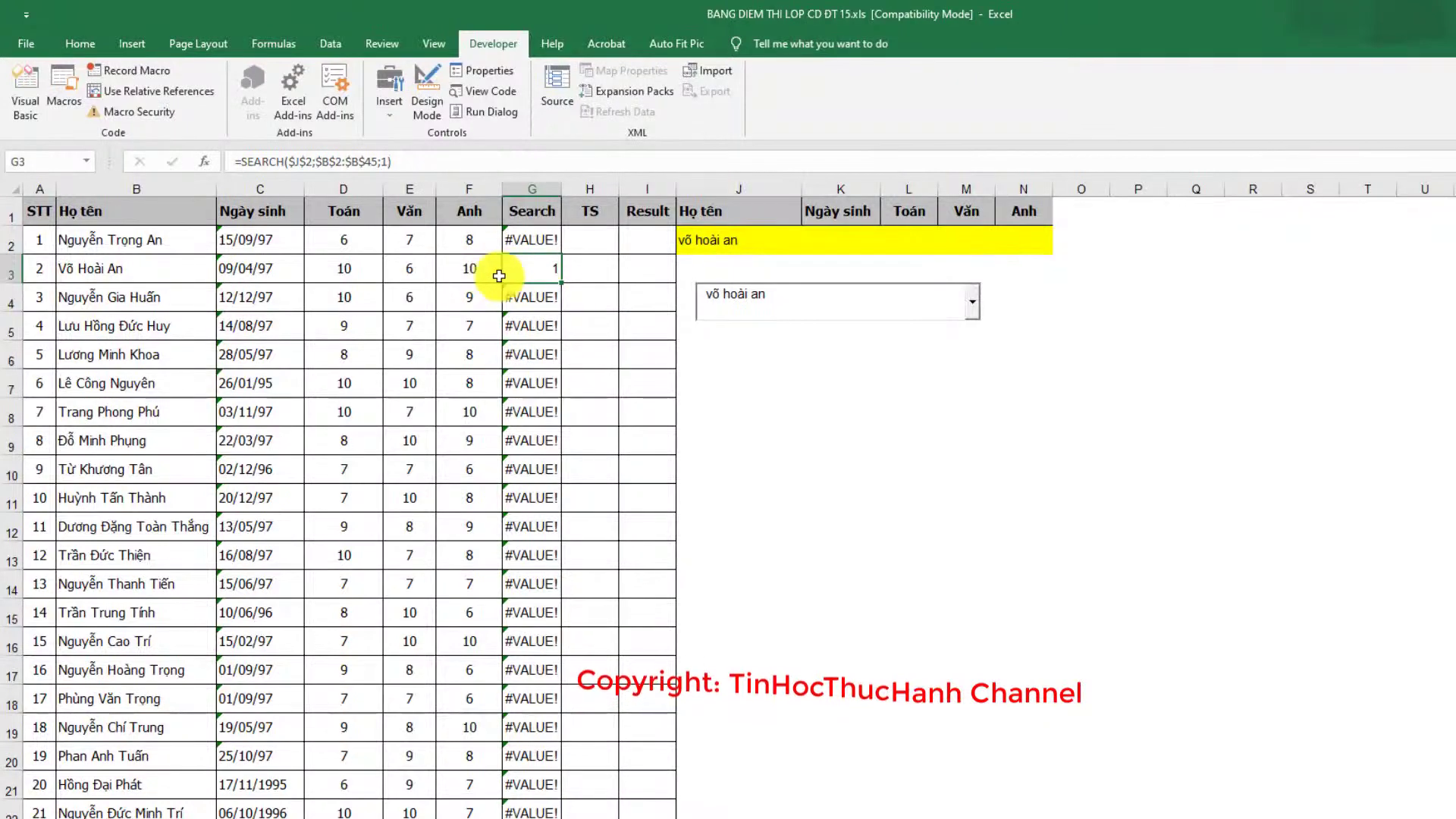
Step: Clear the combo box and enter the first listed student's family name in lowercase as the search text
{"action": "left_click", "coordinate": [790, 299]}
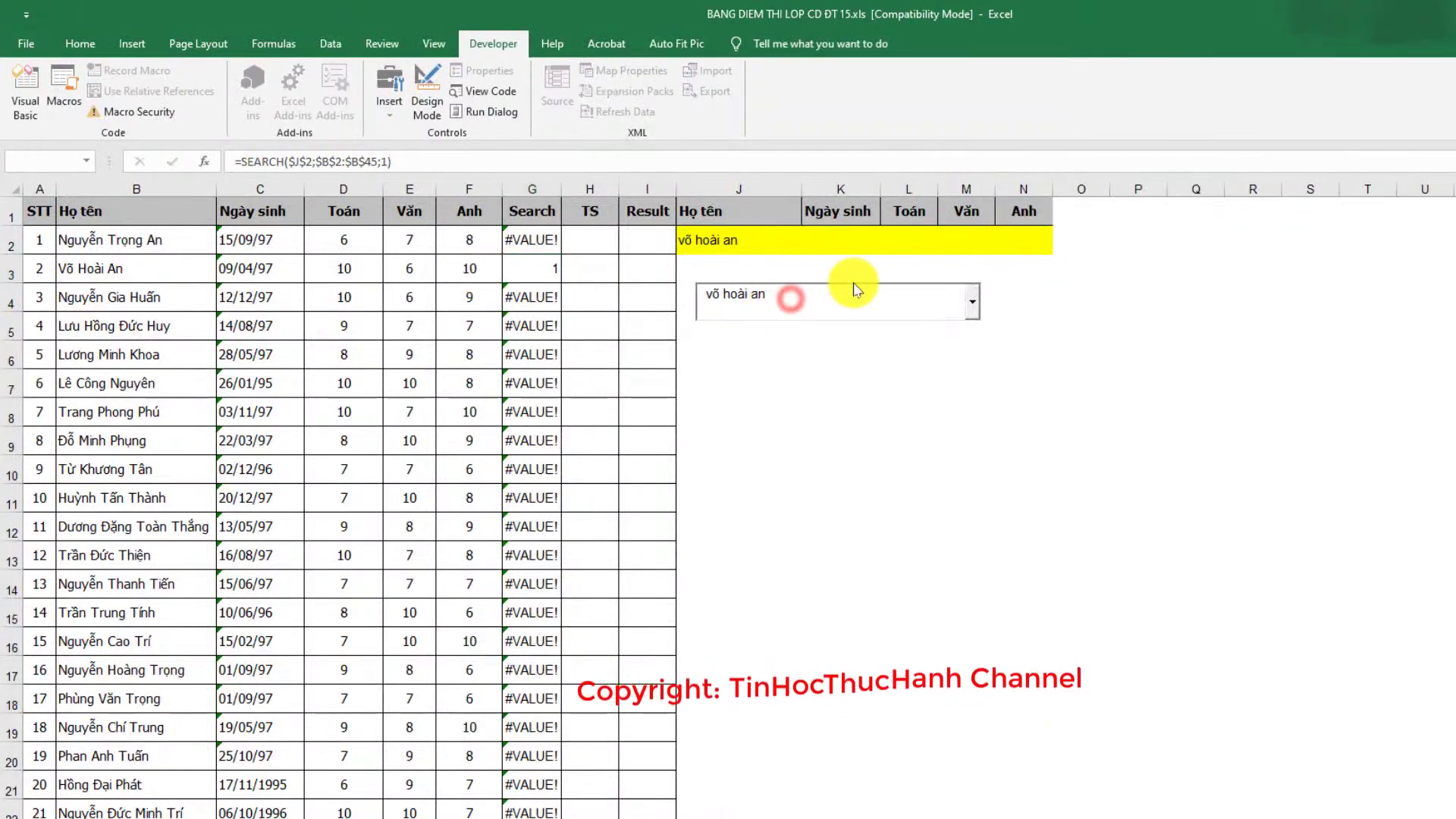
{"action": "key", "text": "BackSpace"}
{"action": "key", "text": "BackSpace"}
{"action": "key", "text": "BackSpace"}
{"action": "key", "text": "BackSpace"}
{"action": "key", "text": "BackSpace"}
{"action": "key", "text": "BackSpace"}
{"action": "key", "text": "BackSpace"}
{"action": "key", "text": "BackSpace"}
{"action": "key", "text": "BackSpace"}
{"action": "key", "text": "BackSpace"}
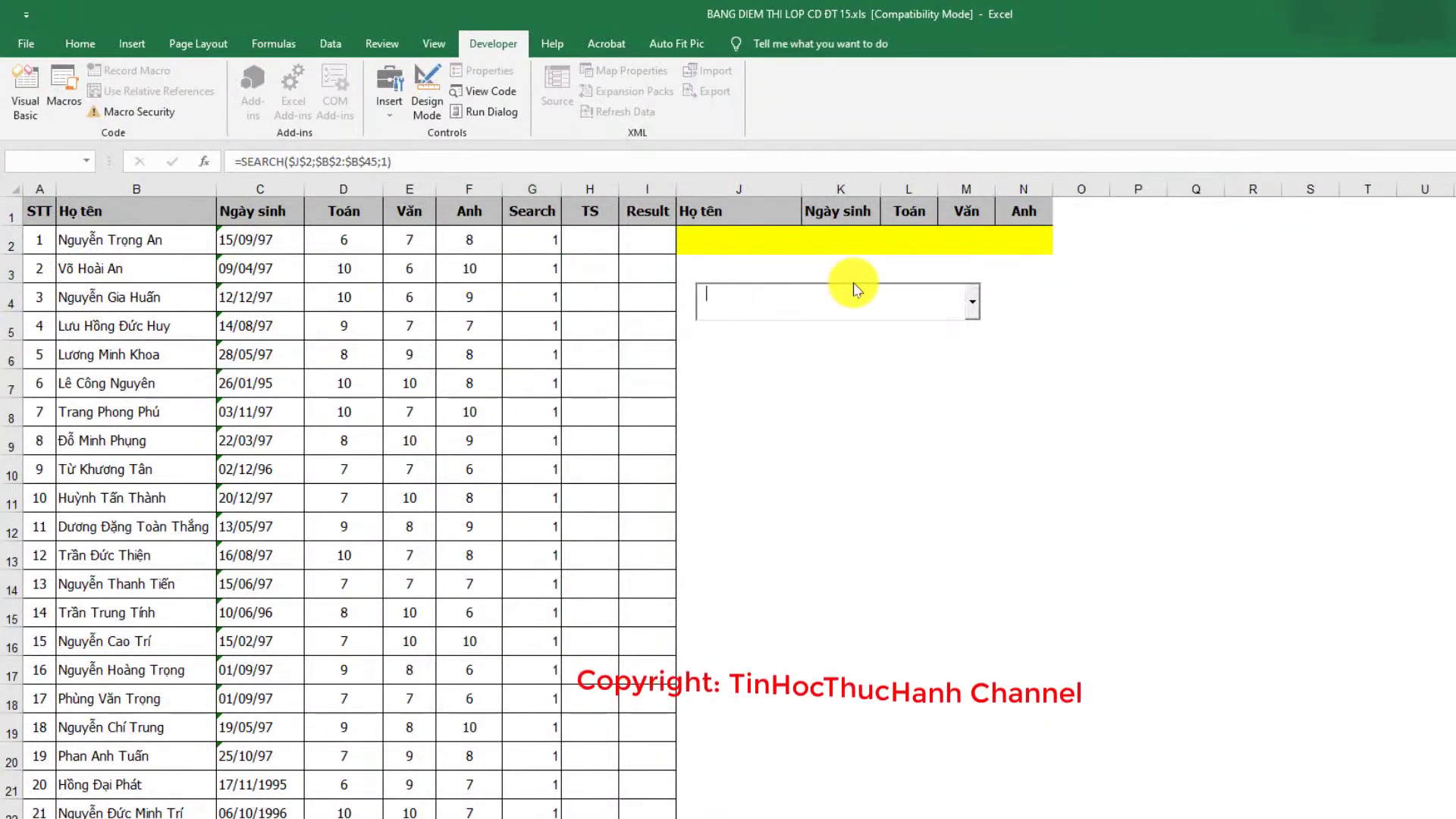
{"action": "type", "text": "ng"}
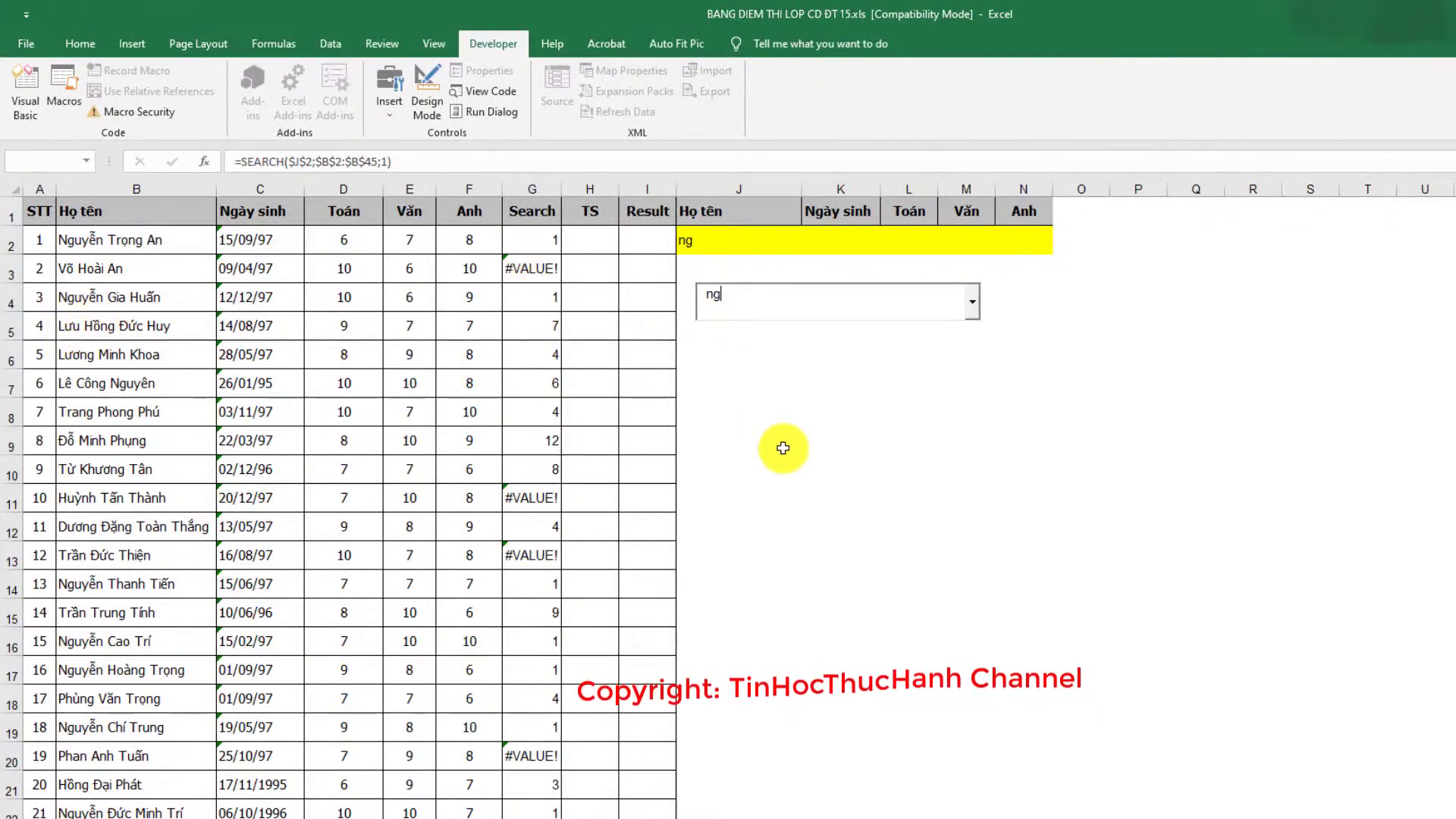
{"action": "type", "text": "uyễn"}
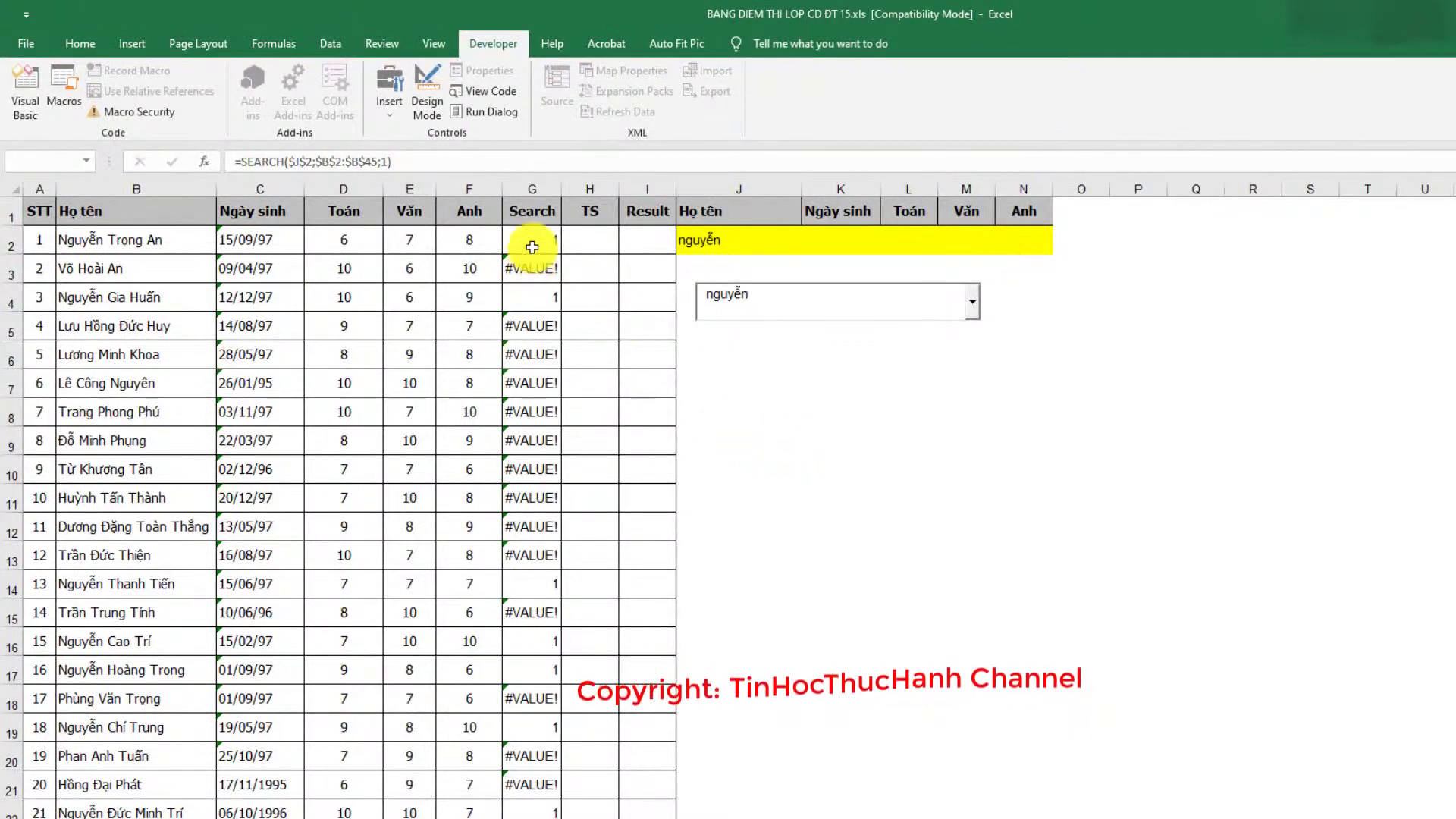
Step: Auto-fit the width of the Search column G to its contents
{"action": "left_click", "coordinate": [533, 241]}
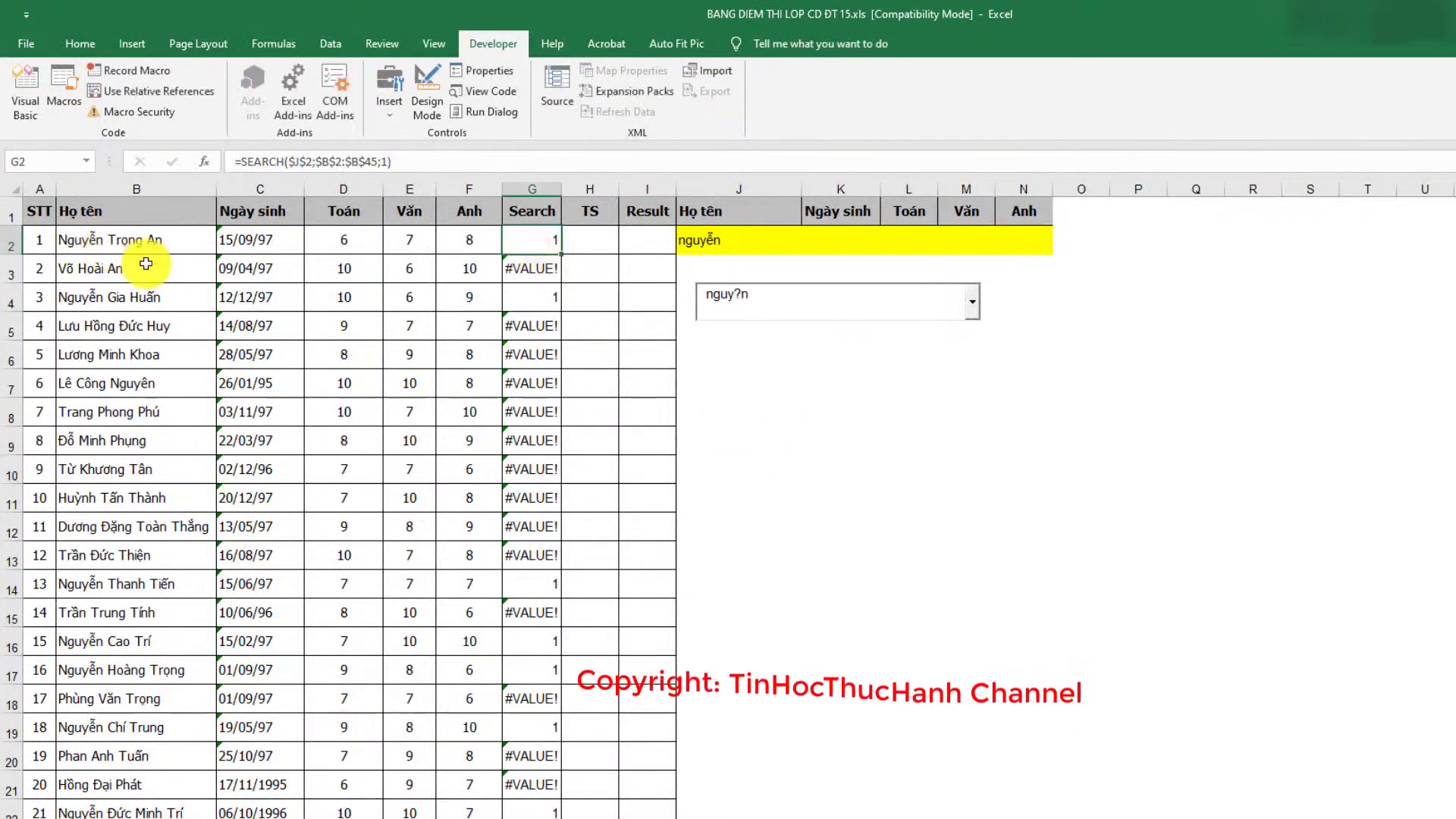
{"action": "scroll", "coordinate": [776, 507], "scroll_direction": "up", "scroll_amount": 2, "text": "ctrl"}
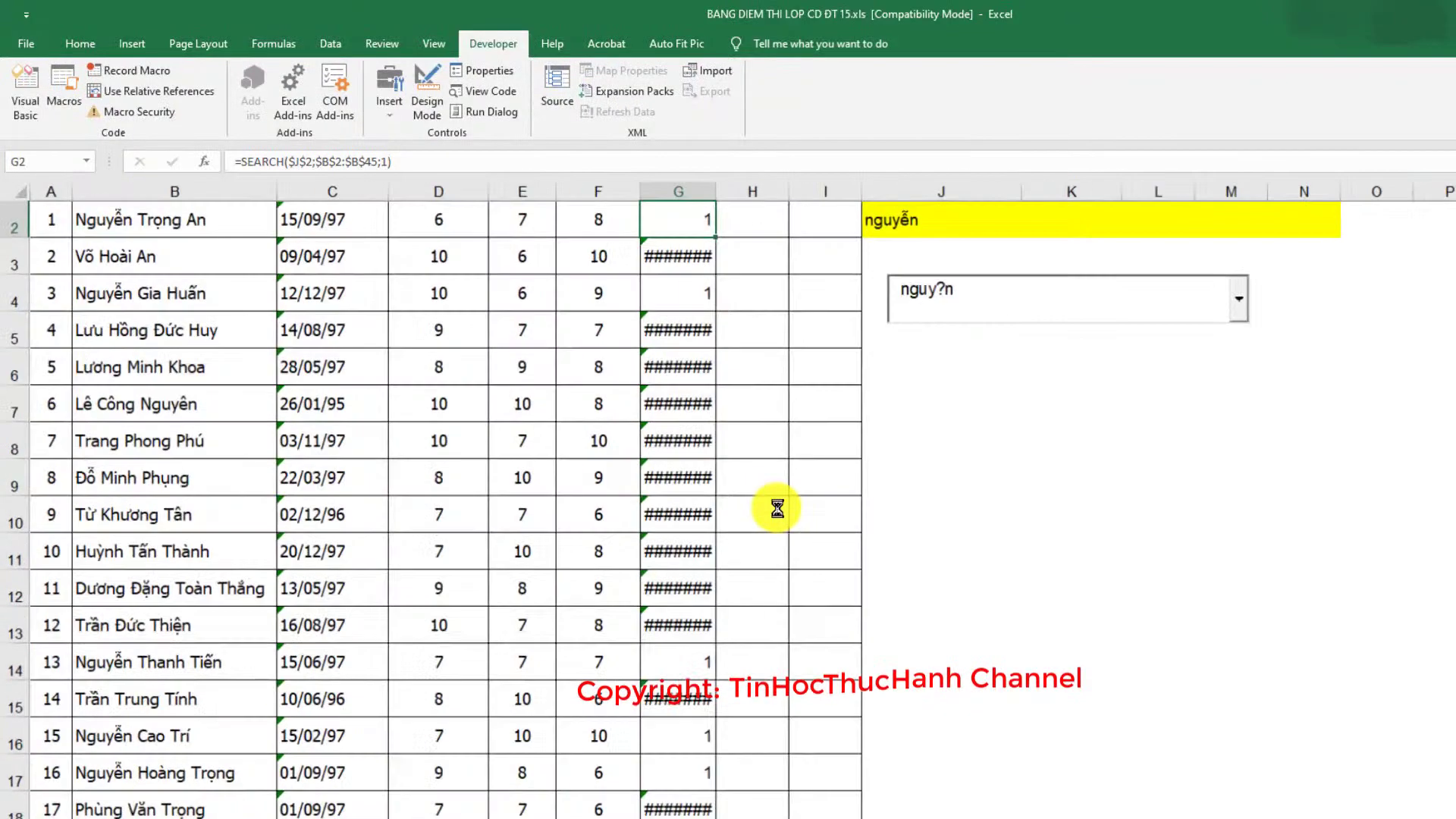
{"action": "double_click", "coordinate": [730, 192]}
{"action": "scroll", "coordinate": [709, 425], "scroll_direction": "up", "scroll_amount": 1}
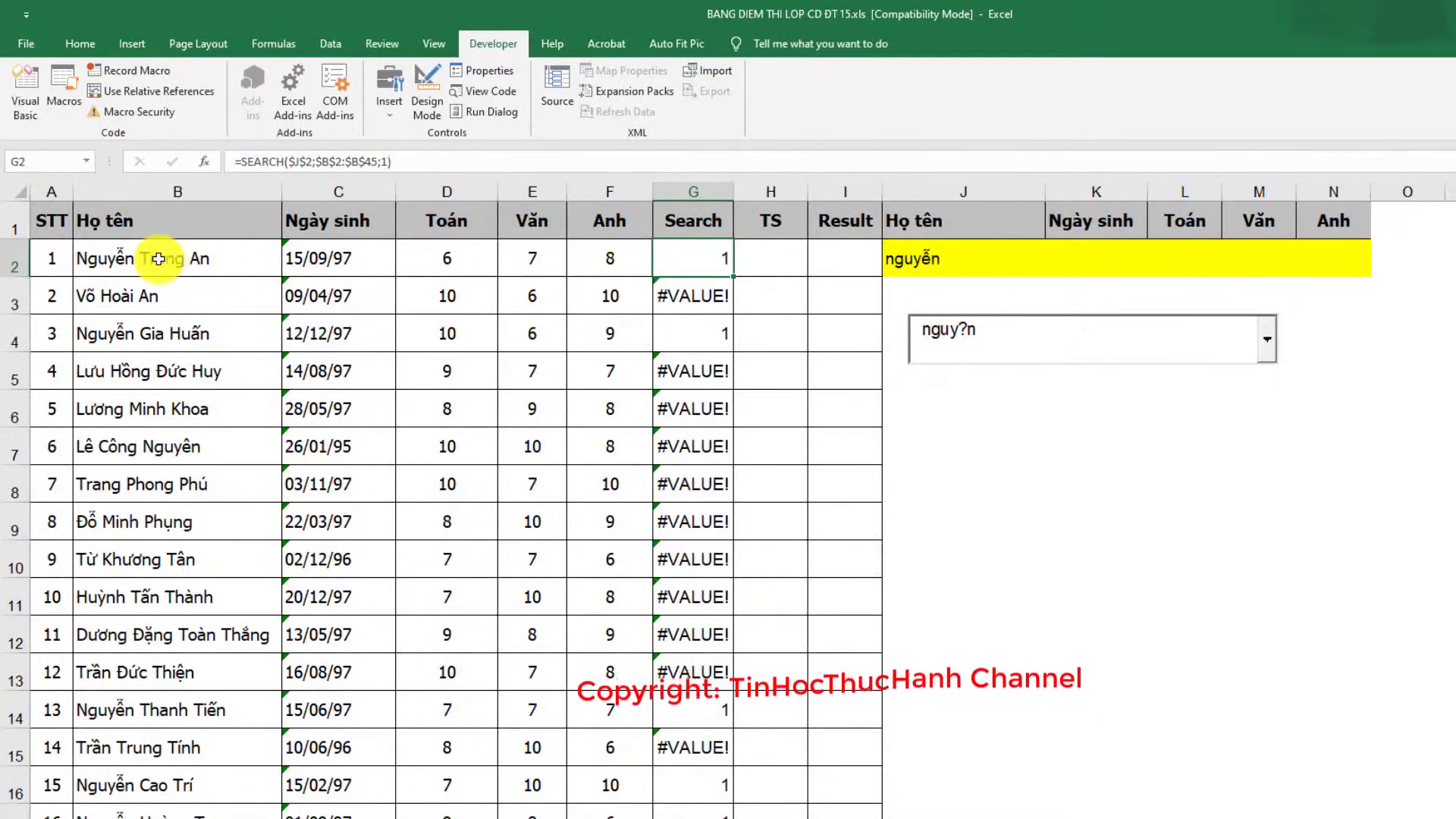
Step: Compare the search text in J2 with the names in B2 and B4 and their SEARCH results in G2 and G4
{"action": "left_click_drag", "start_coordinate": [158, 259], "coordinate": [711, 248]}
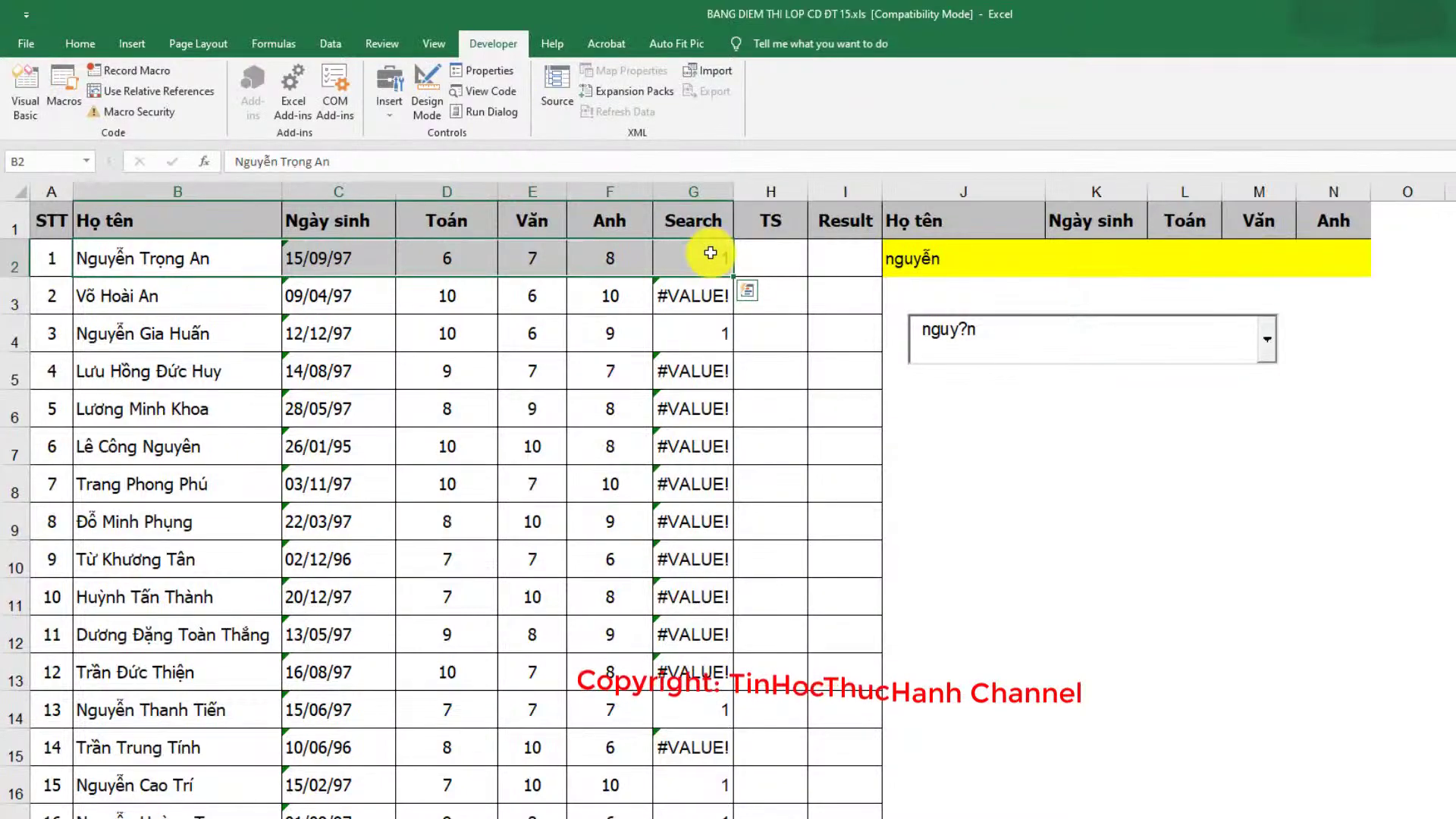
{"action": "left_click", "coordinate": [711, 251]}
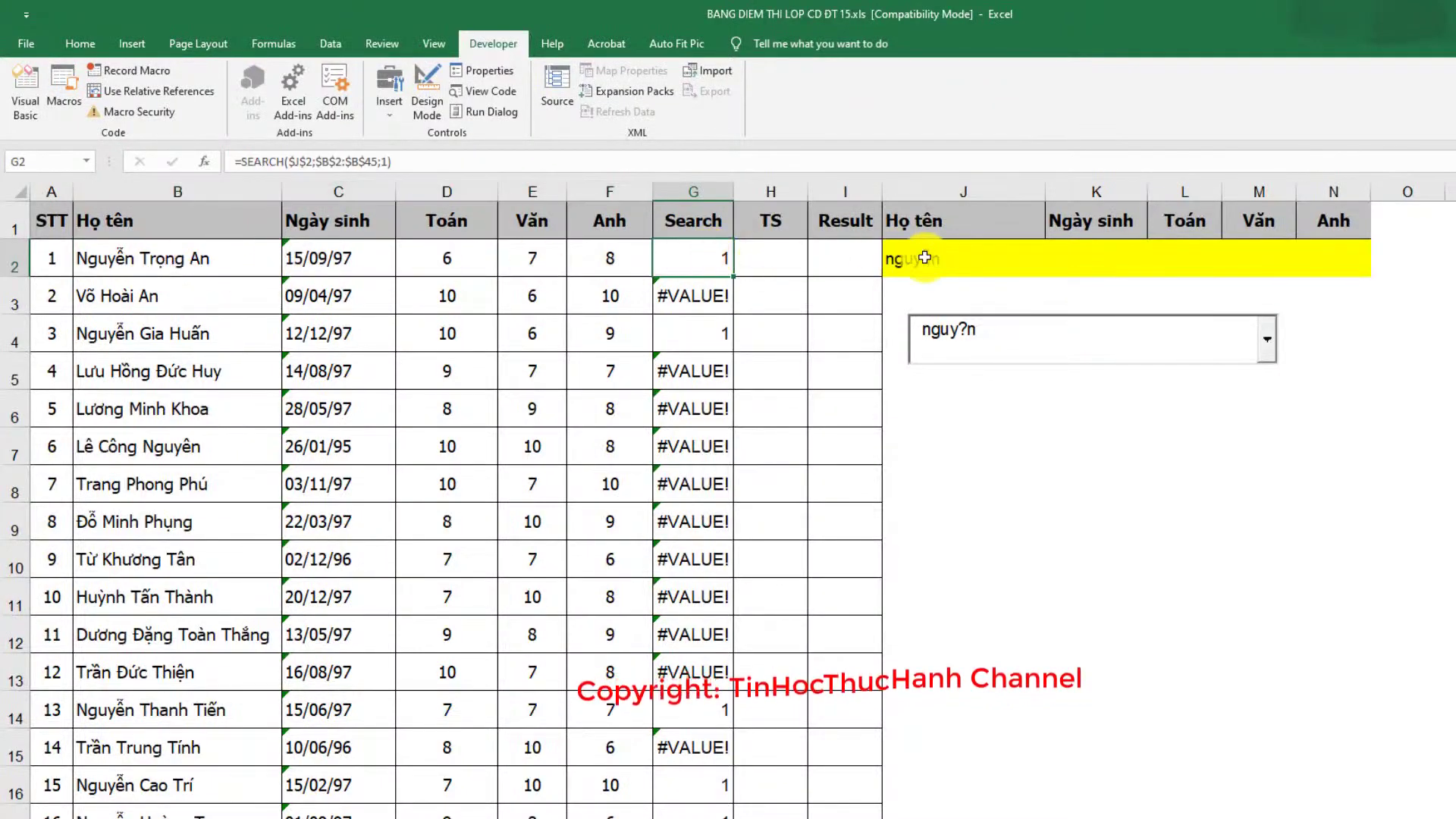
{"action": "left_click", "coordinate": [900, 253]}
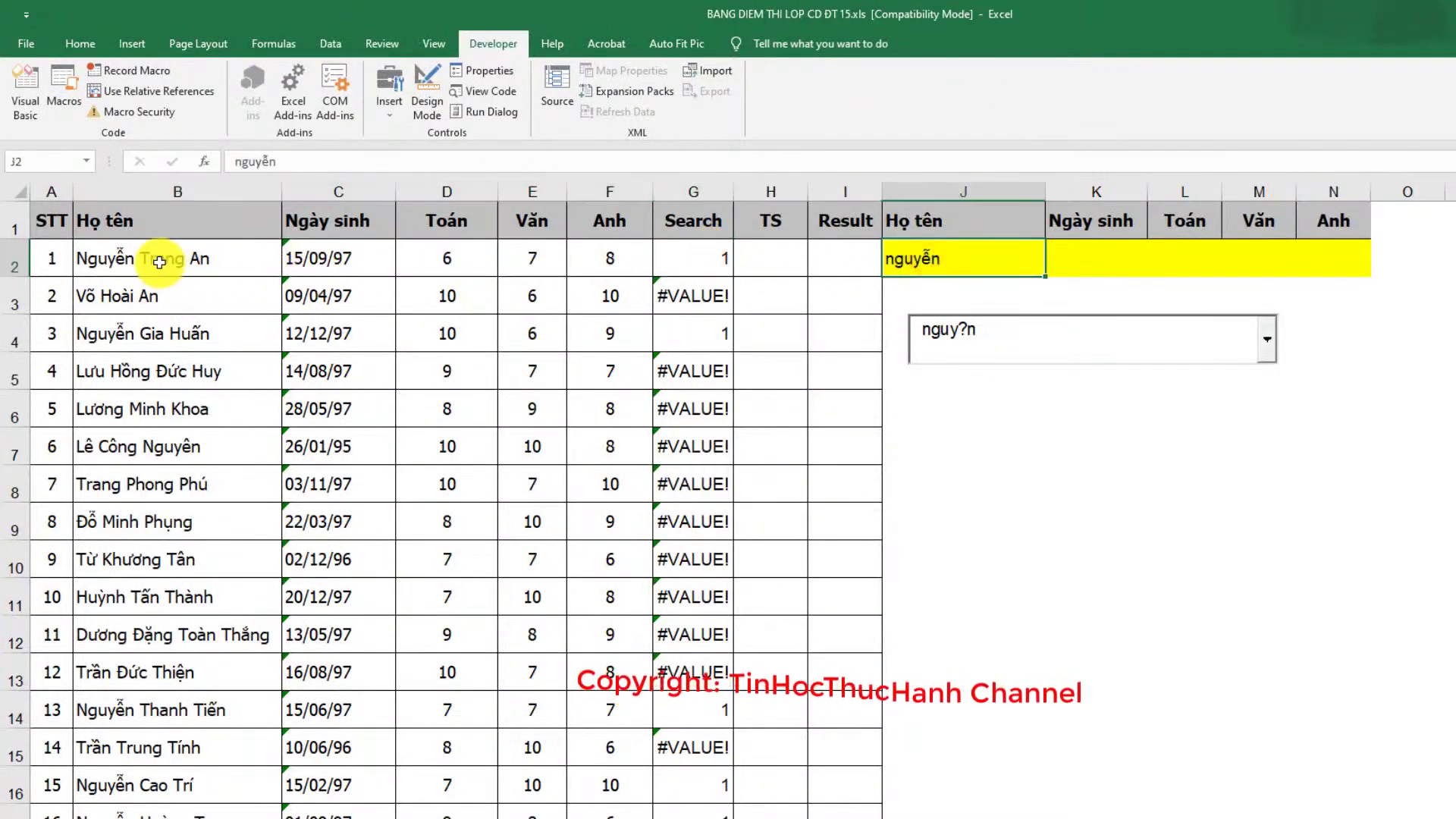
{"action": "left_click", "coordinate": [133, 260]}
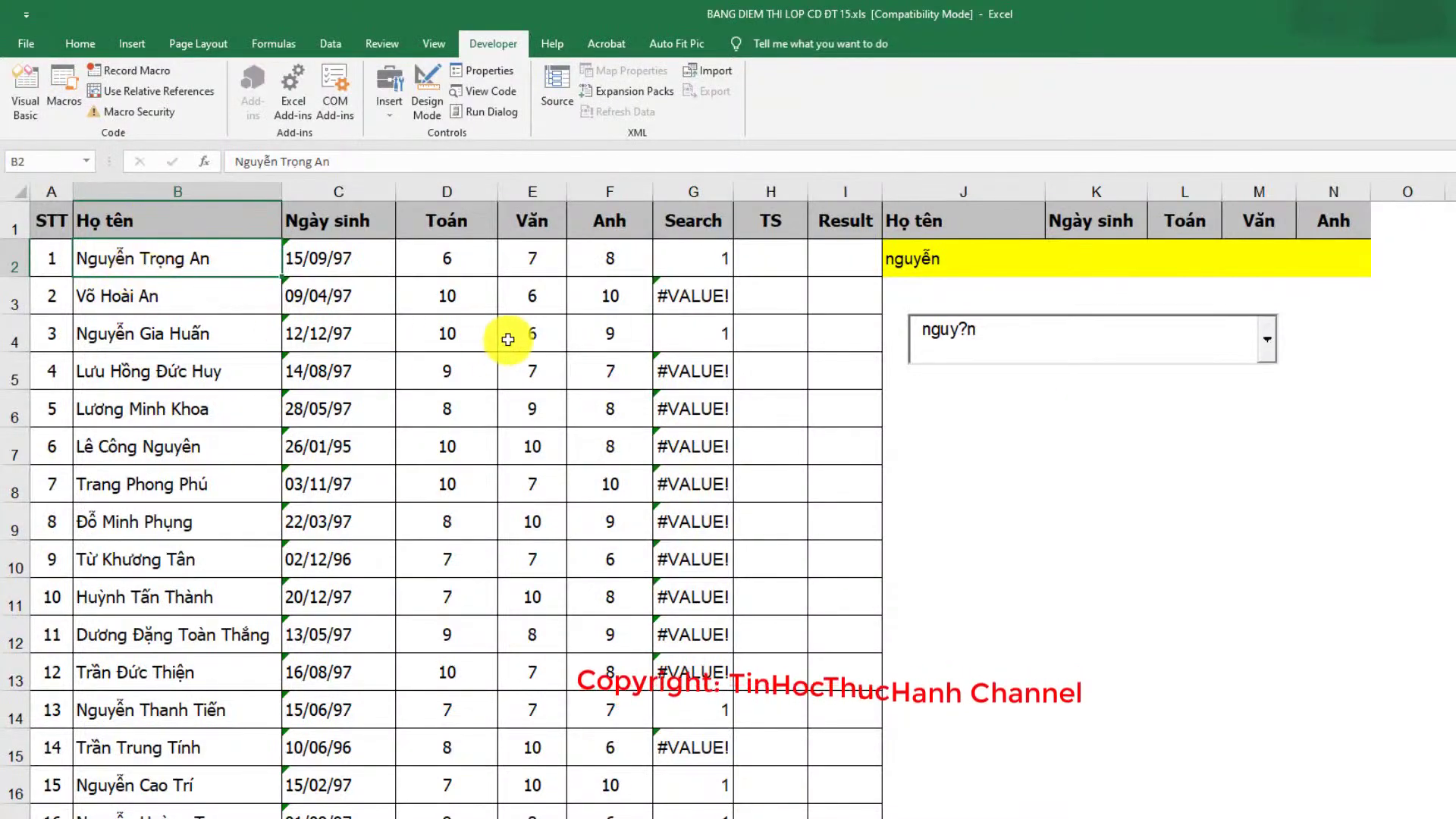
{"action": "left_click", "coordinate": [176, 334]}
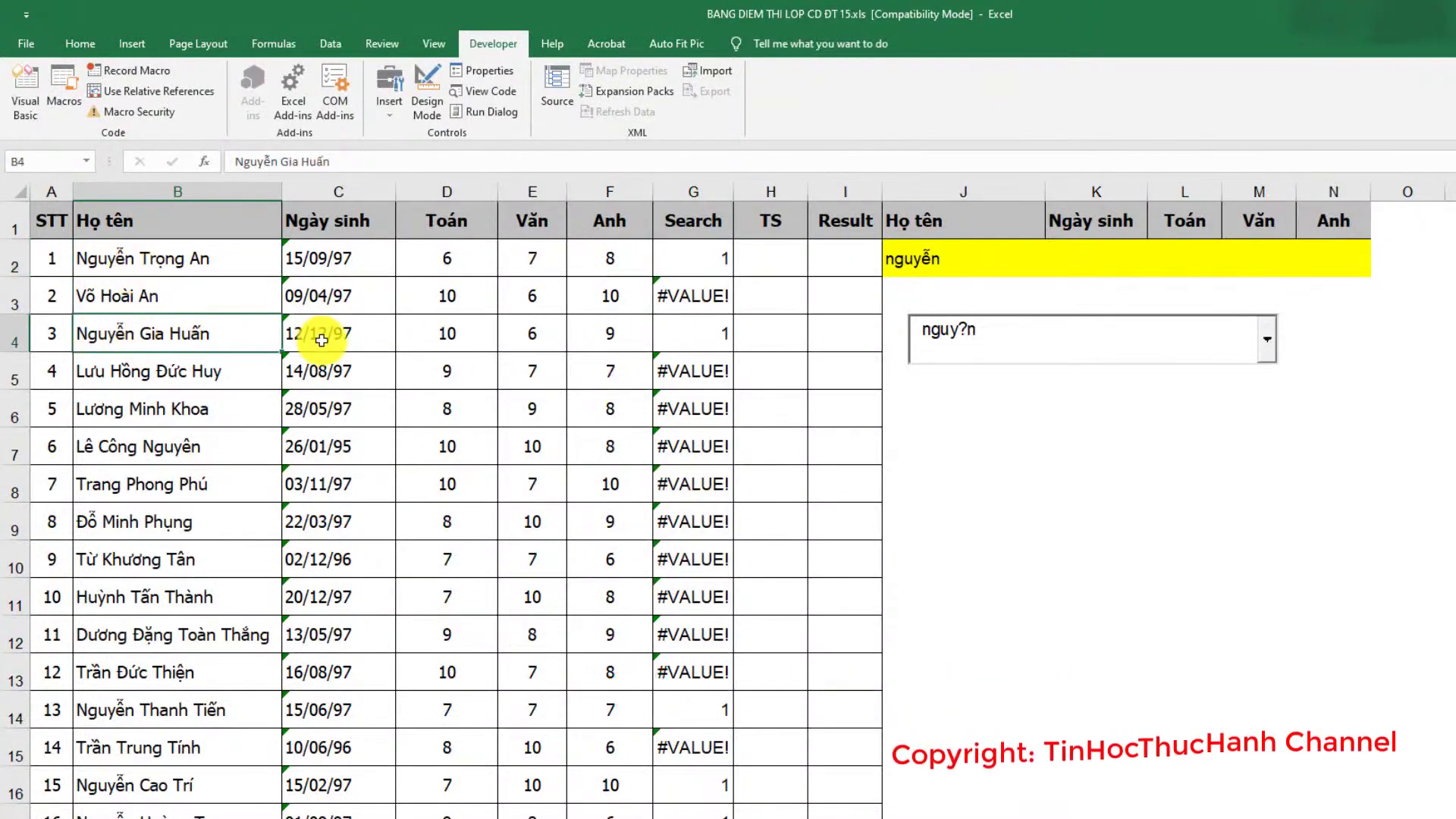
{"action": "left_click", "coordinate": [689, 338]}
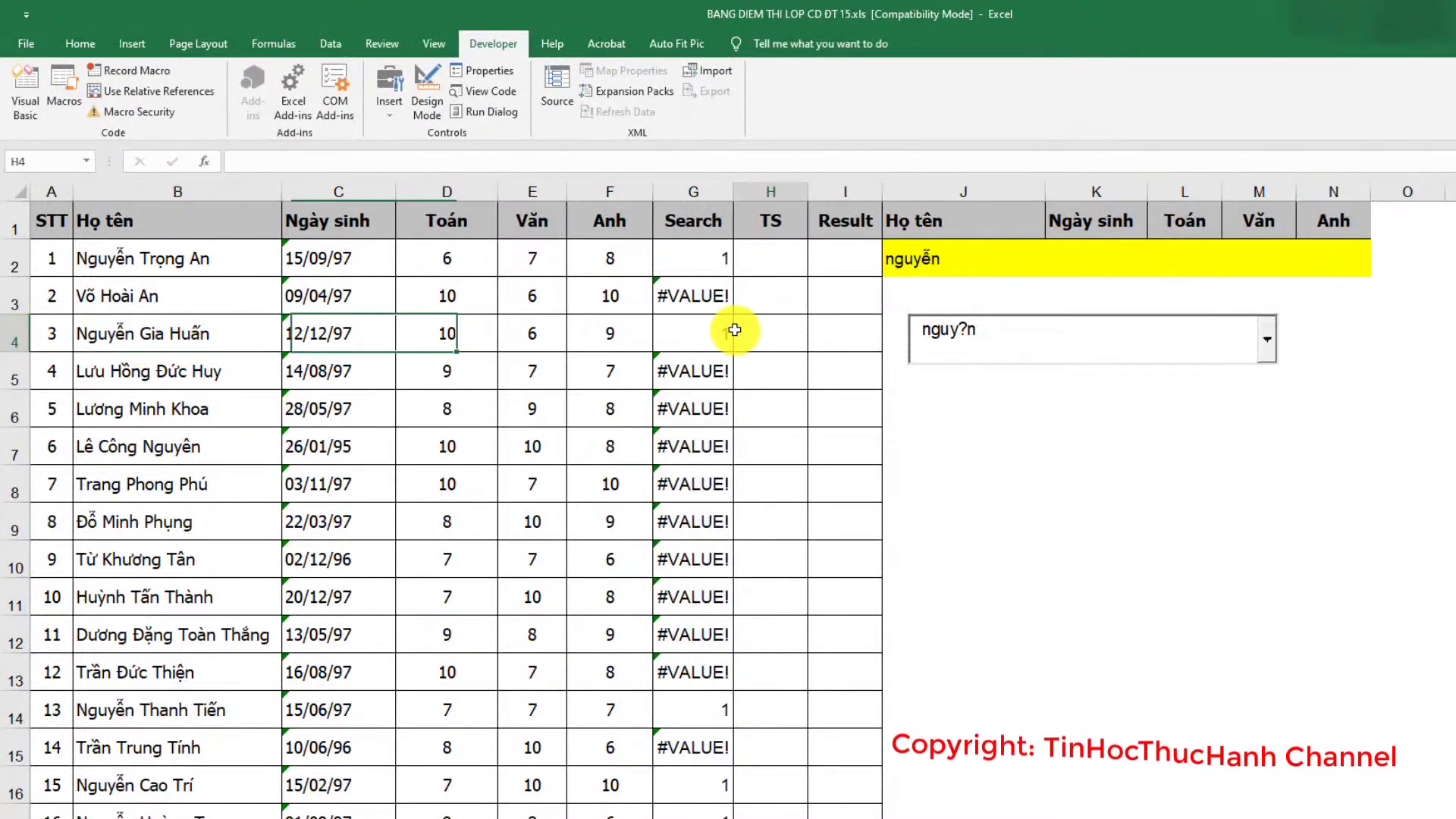
{"action": "left_click", "coordinate": [700, 267]}
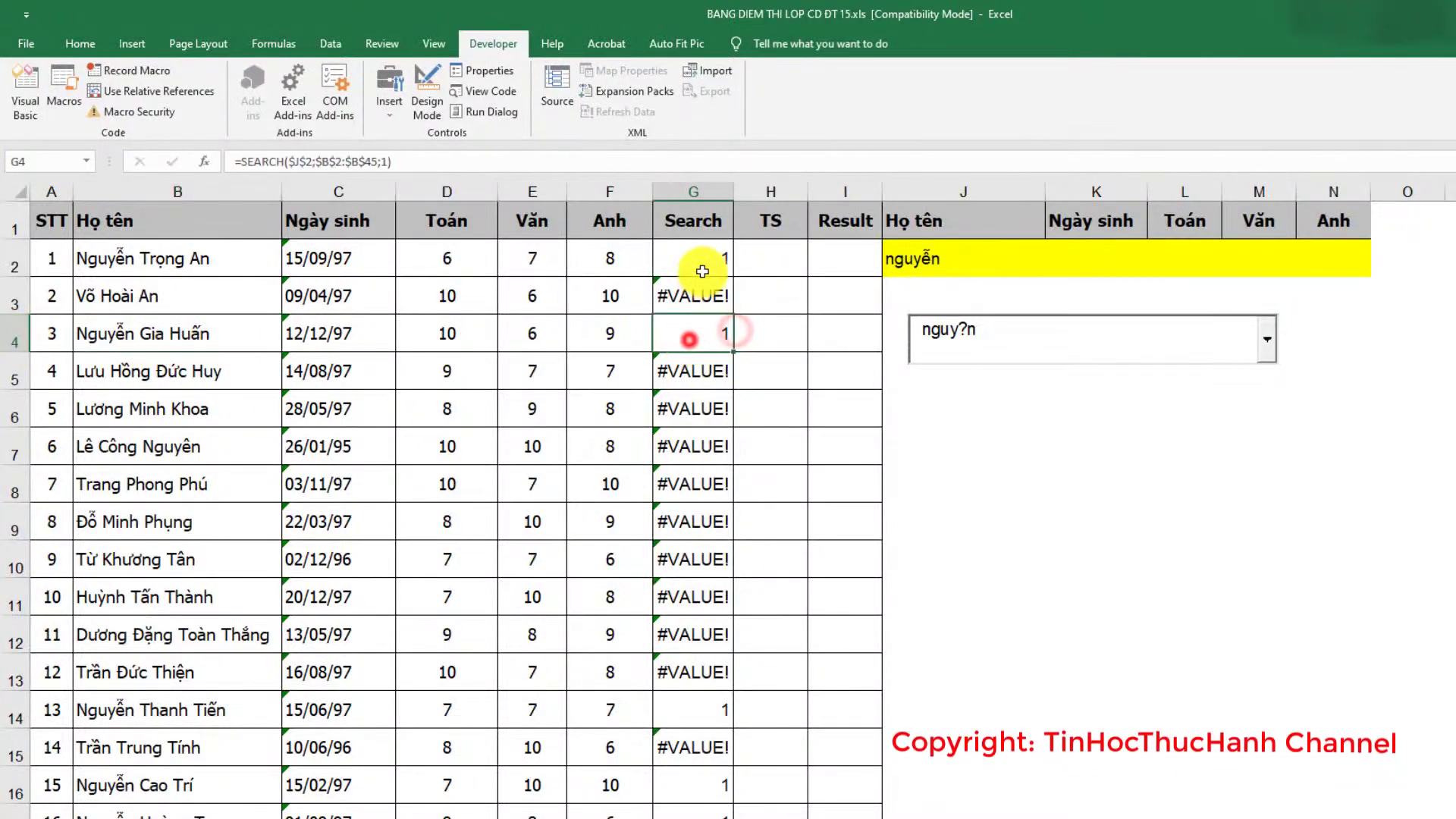
{"action": "left_click", "coordinate": [700, 322]}
{"action": "left_click", "coordinate": [676, 261]}
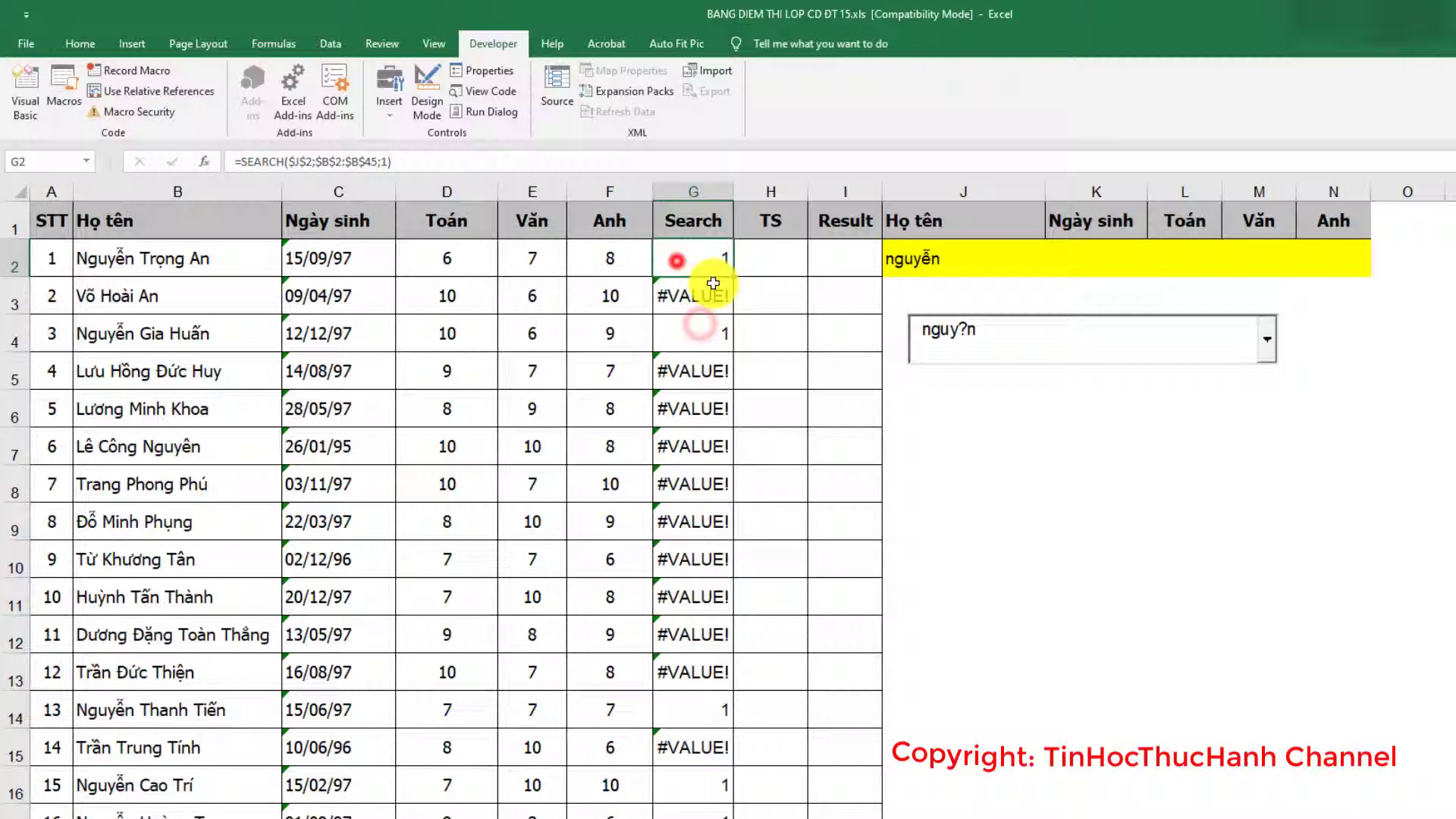
Step: Wrap the SEARCH formula in G2 in ISNUMBER, giving =ISNUMBER(SEARCH($J$2;$B$2:$B$45;1))
{"action": "left_click", "coordinate": [691, 319]}
{"action": "left_click", "coordinate": [688, 266]}
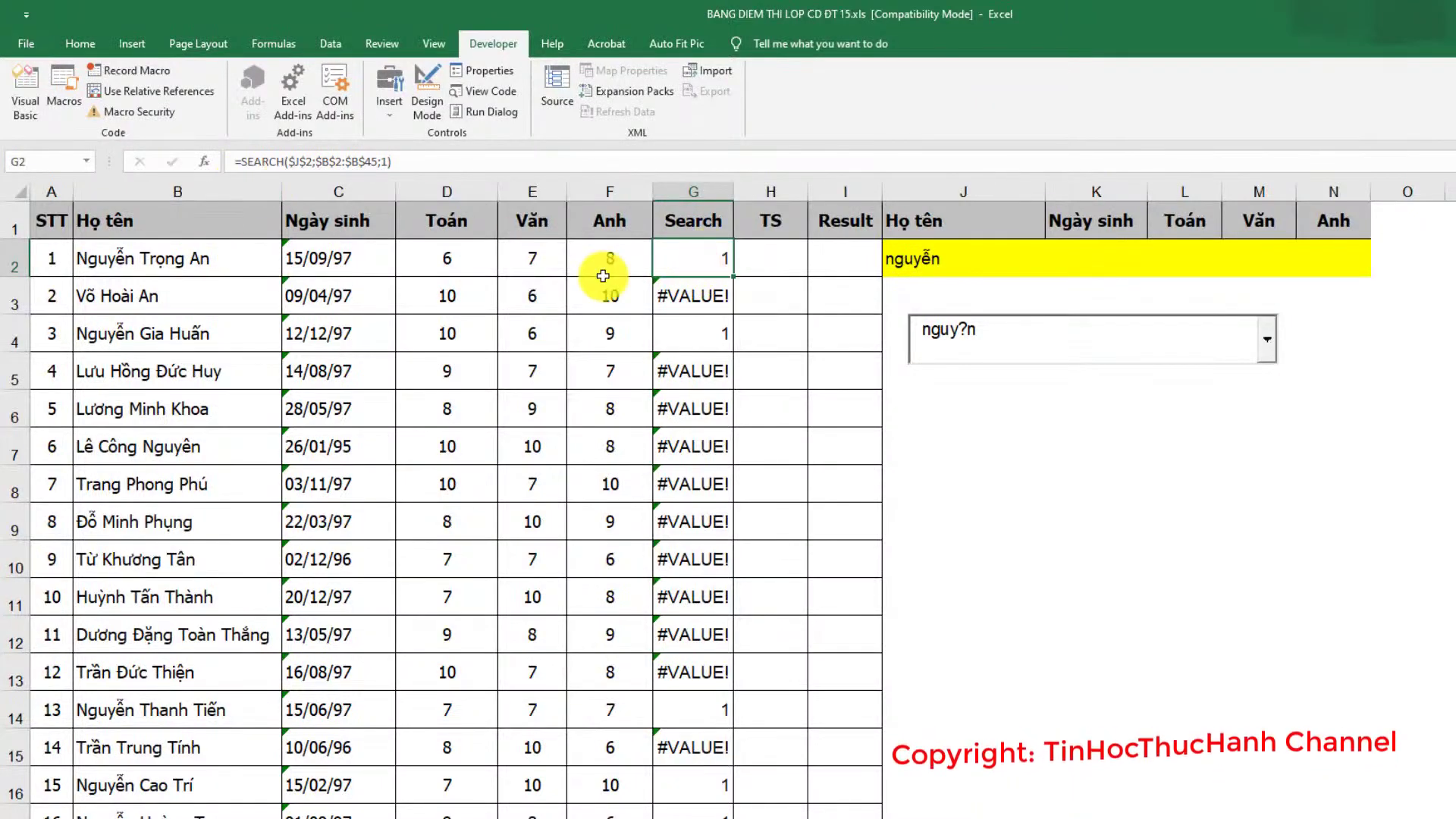
{"action": "double_click", "coordinate": [679, 261]}
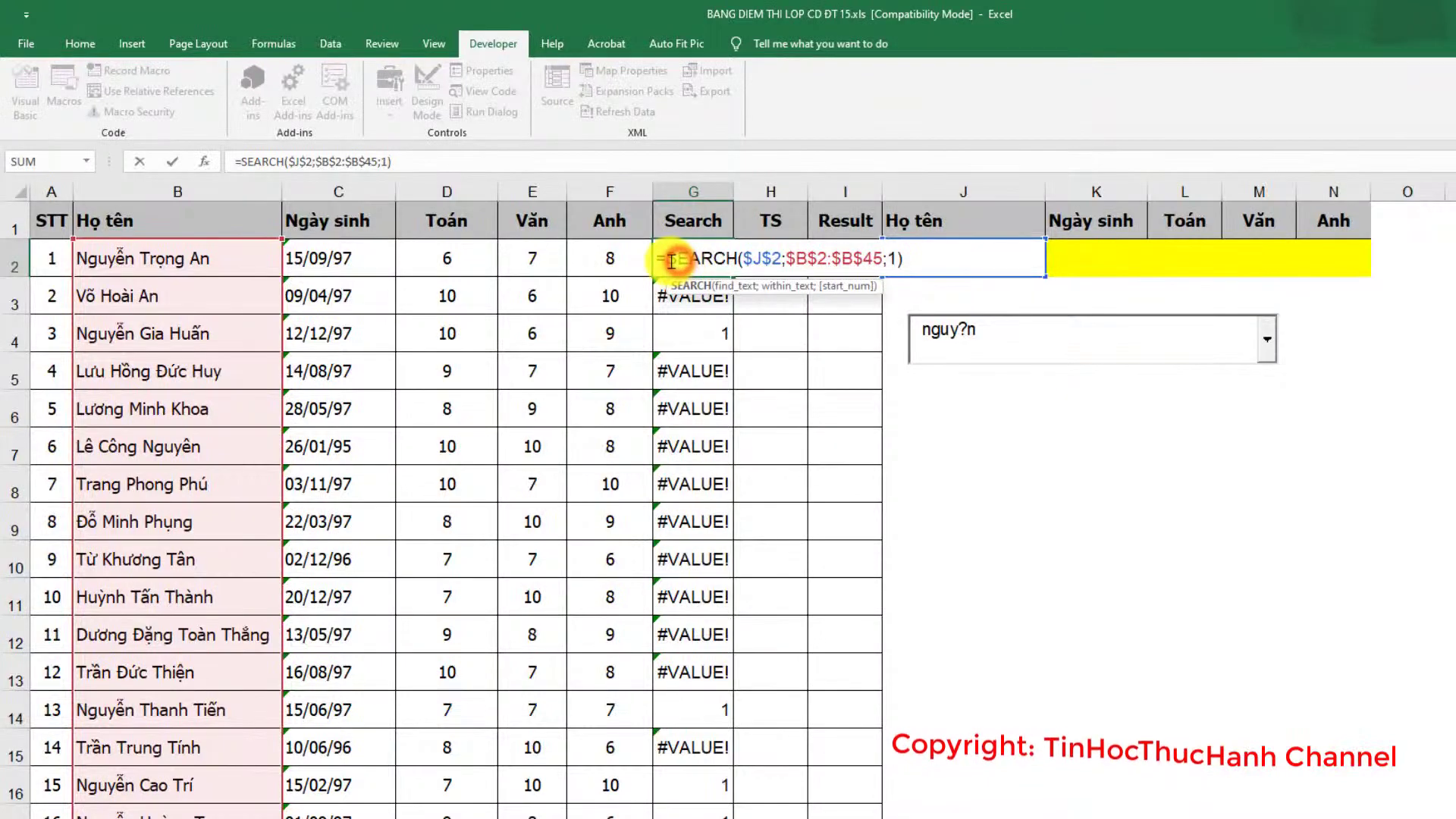
{"action": "left_click", "coordinate": [667, 259]}
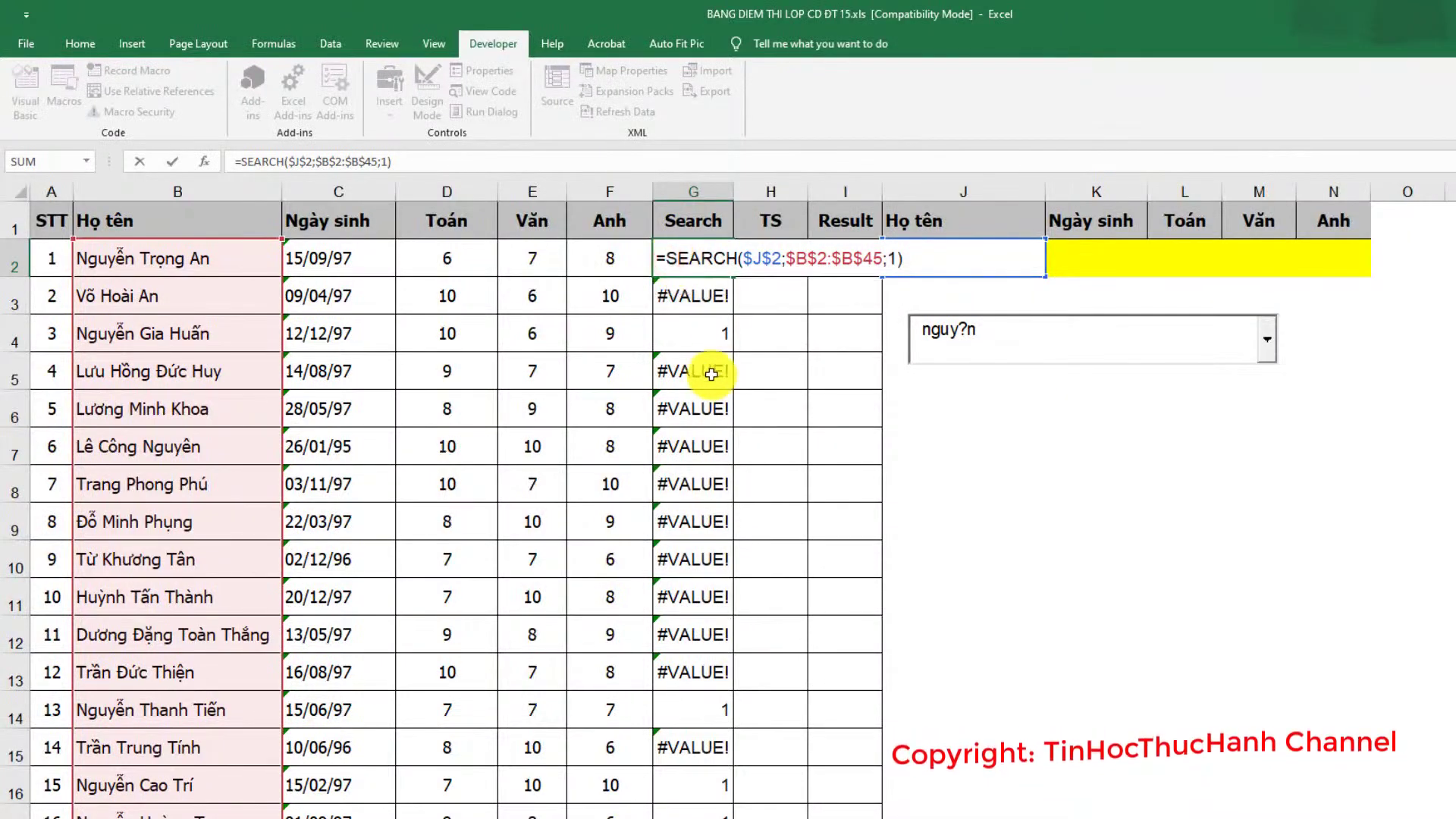
{"action": "type", "text": "is"}
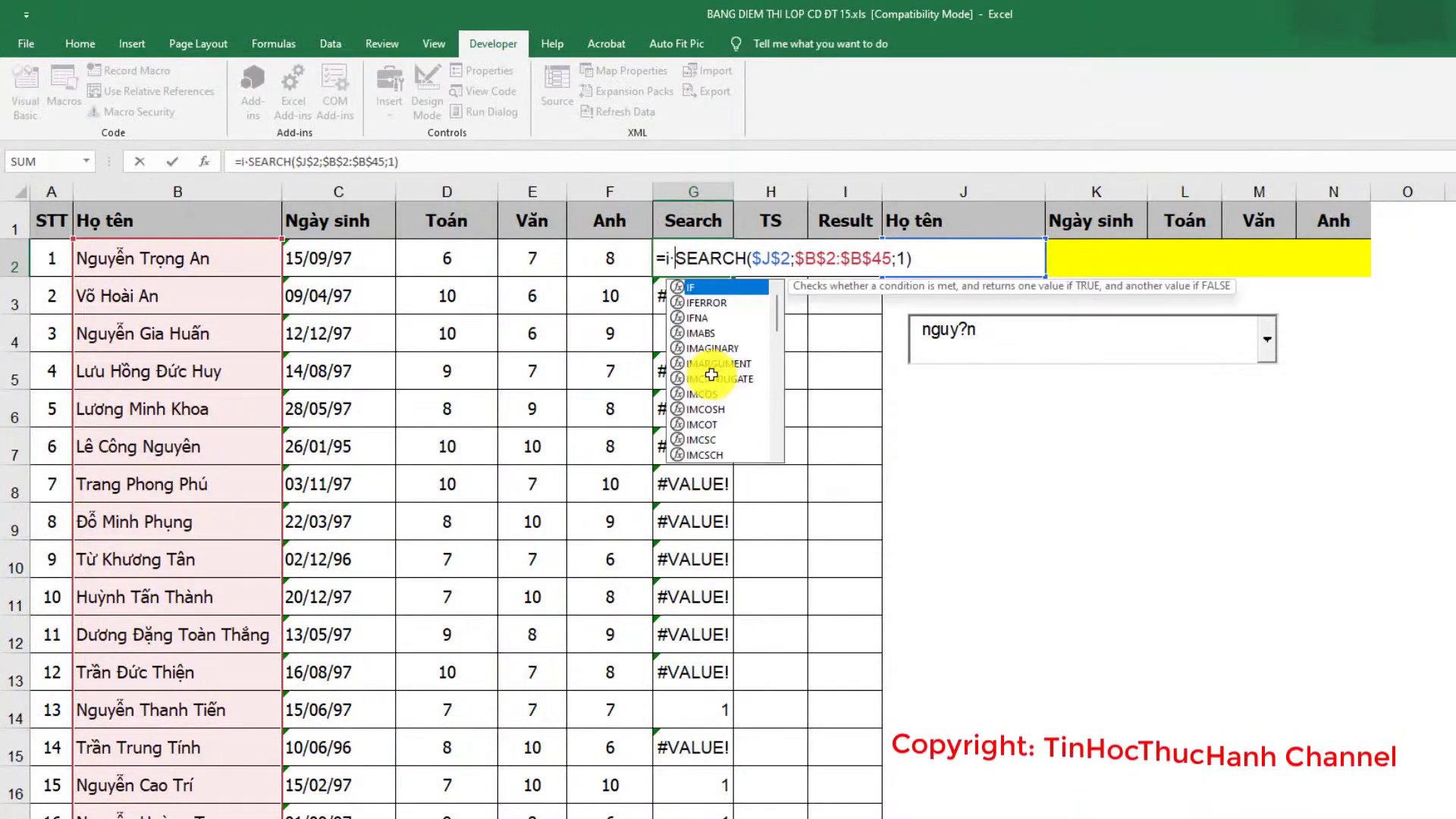
{"action": "type", "text": "n"}
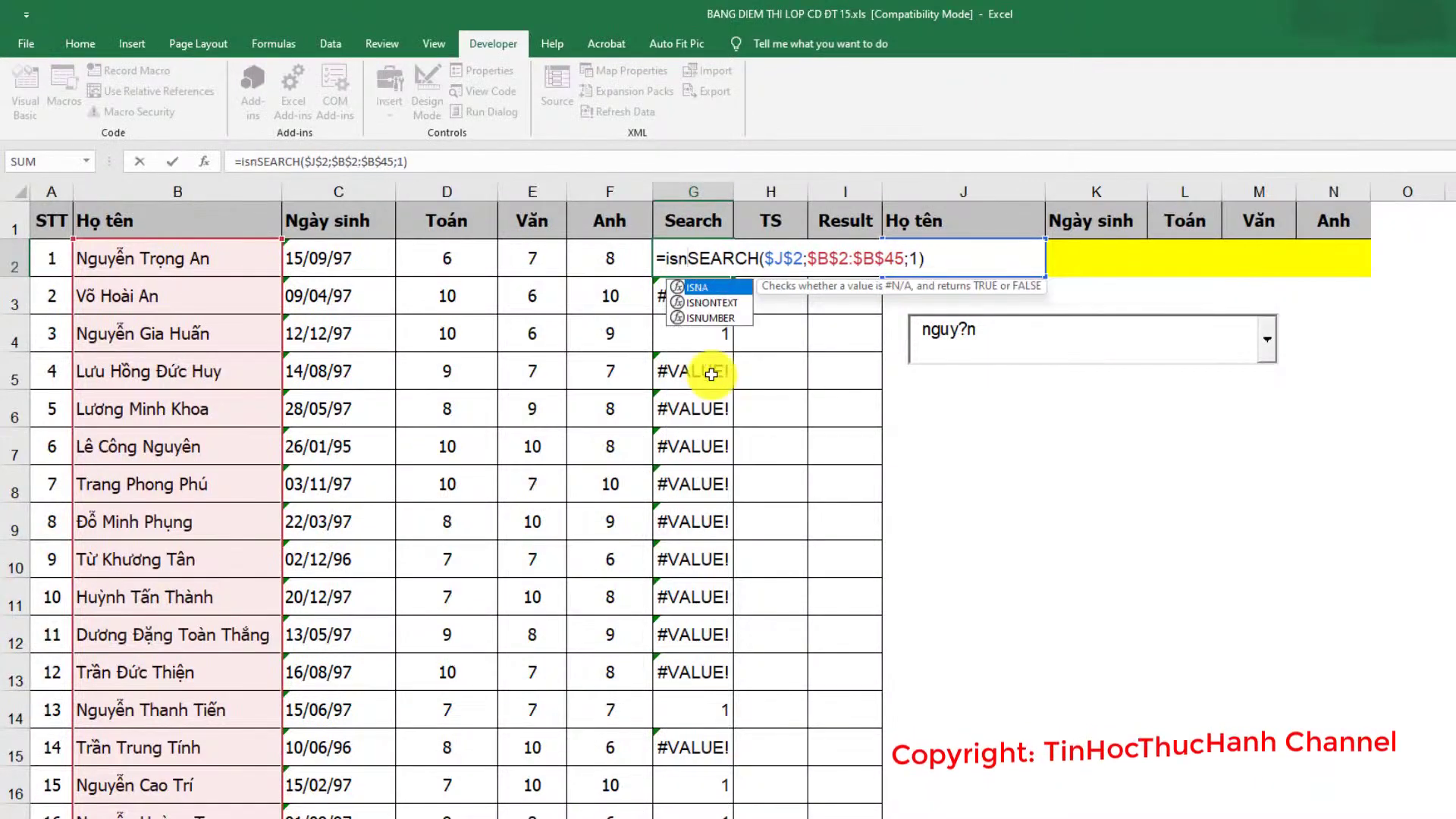
{"action": "left_click", "coordinate": [708, 319]}
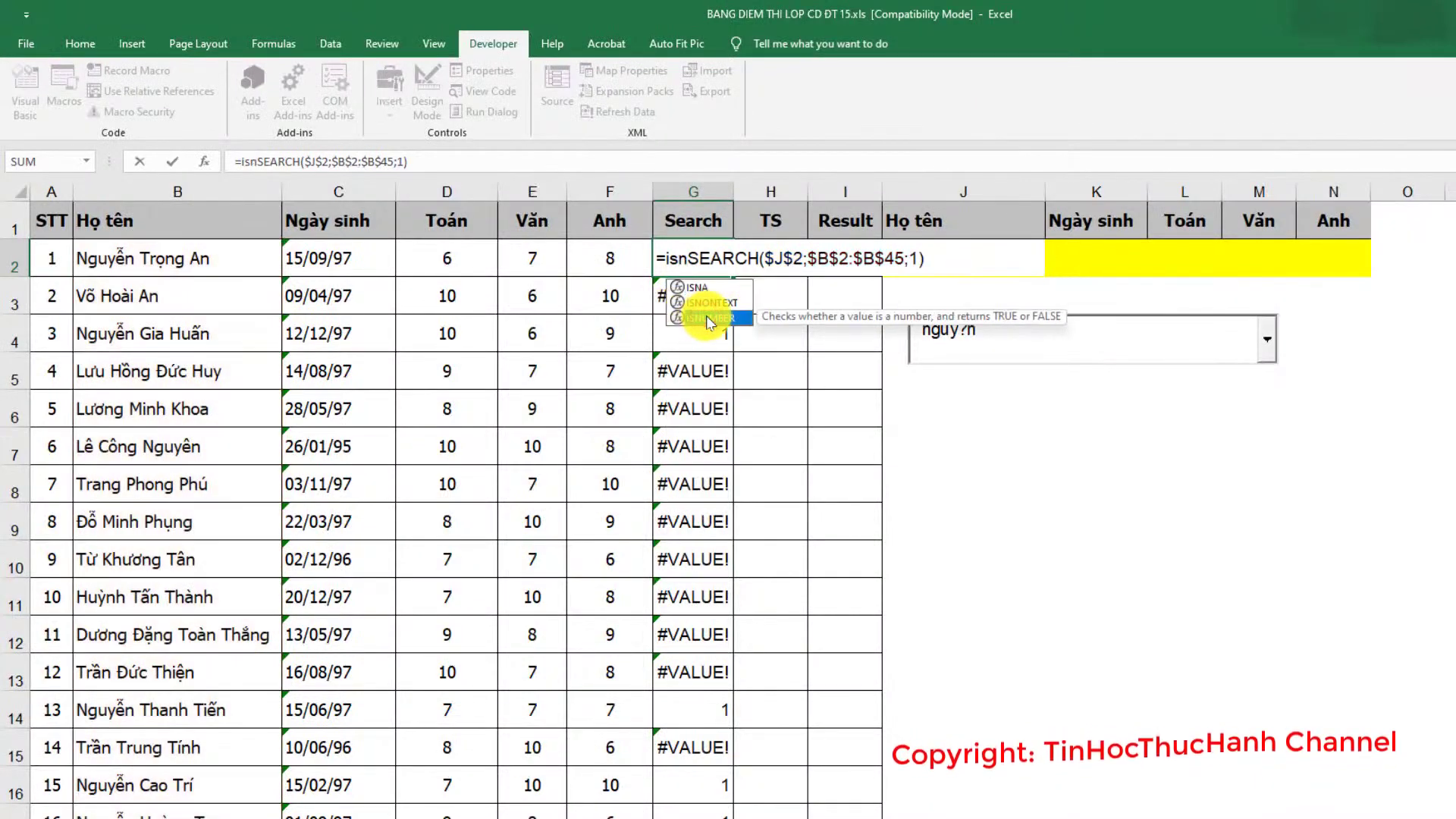
{"action": "double_click", "coordinate": [707, 317]}
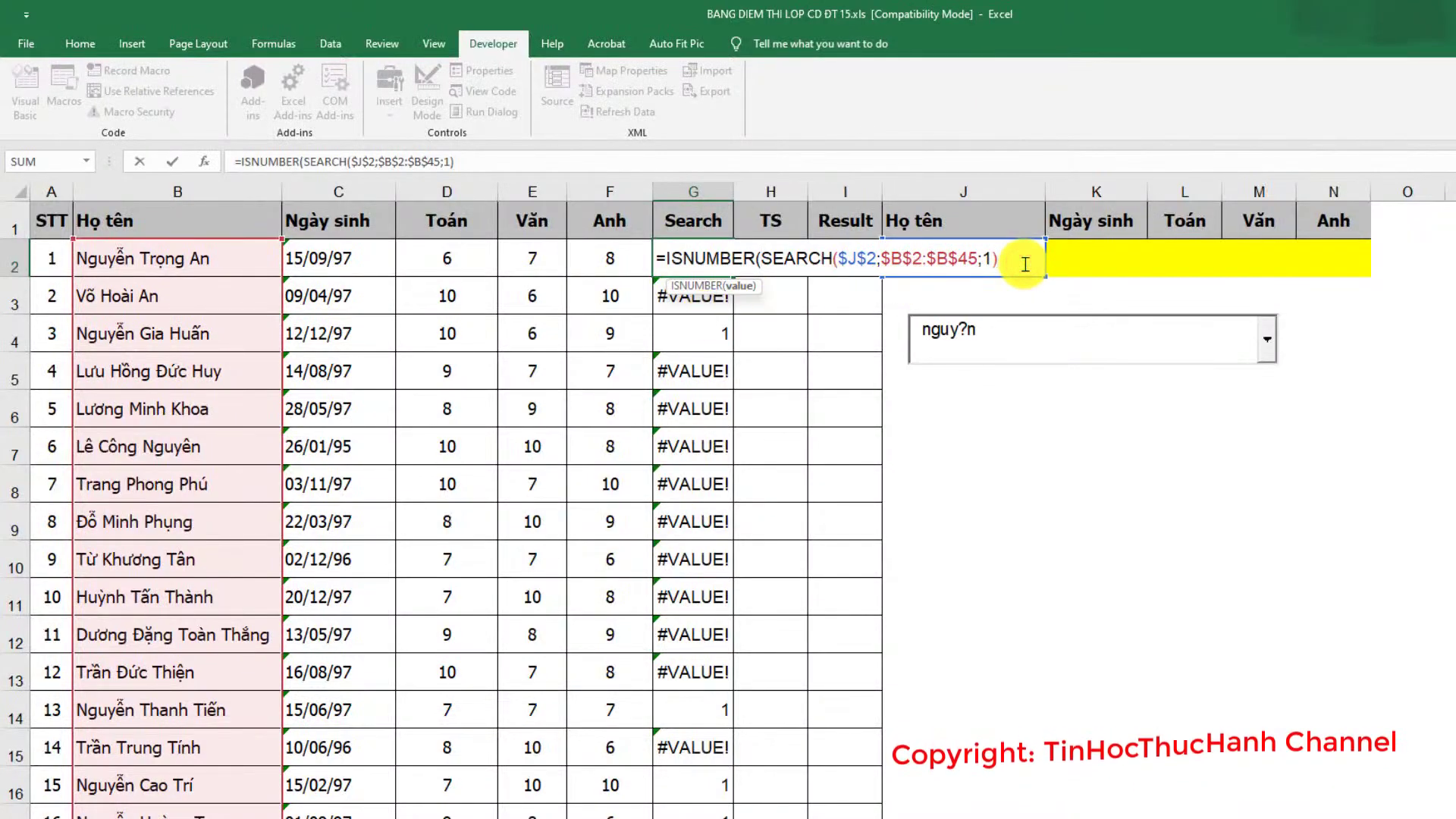
{"action": "type", "text": ")"}
{"action": "key", "text": "Return"}
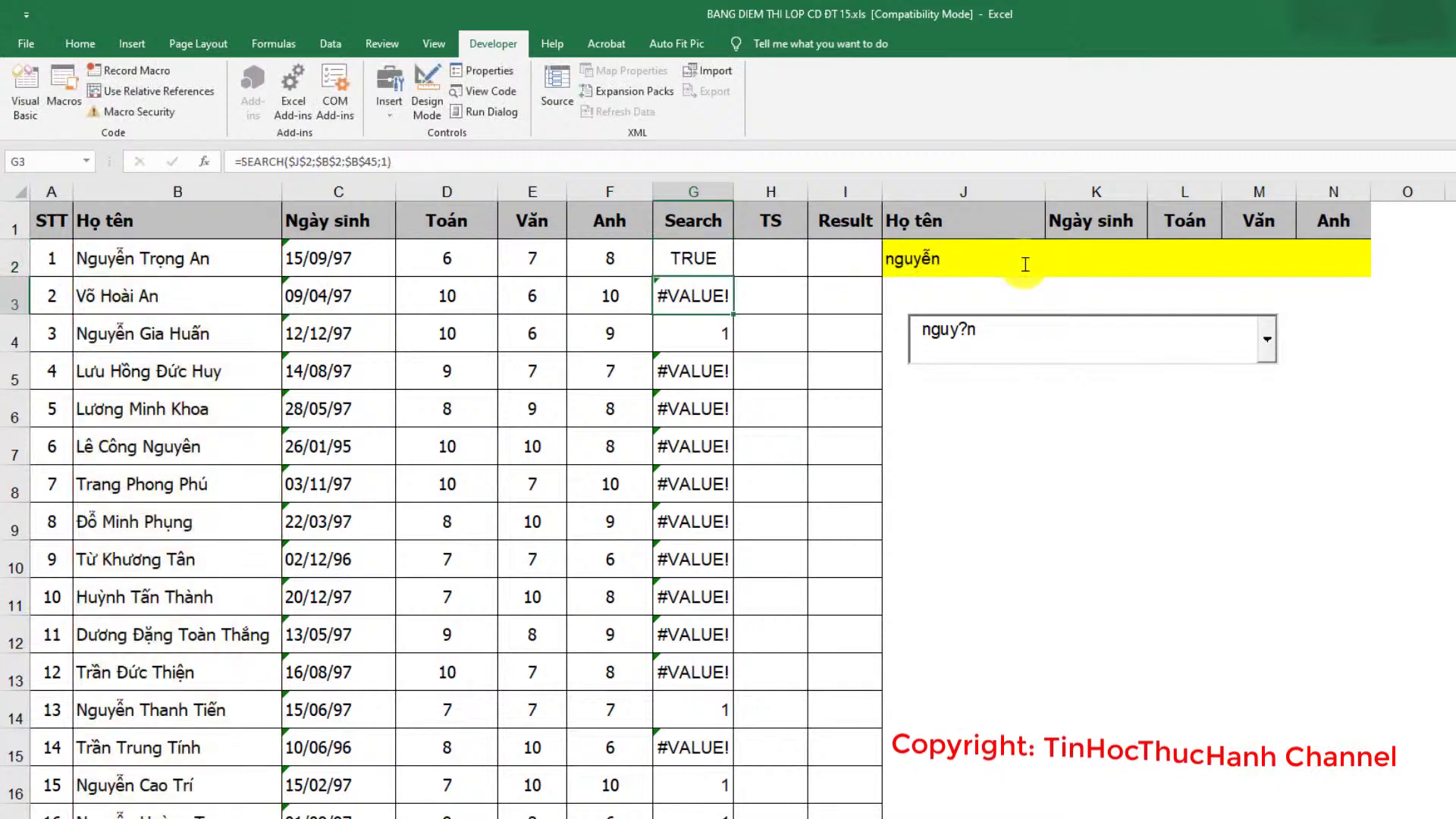
Step: Fill the ISNUMBER formula from G2 down the Search column and reselect G2
{"action": "left_click", "coordinate": [706, 265]}
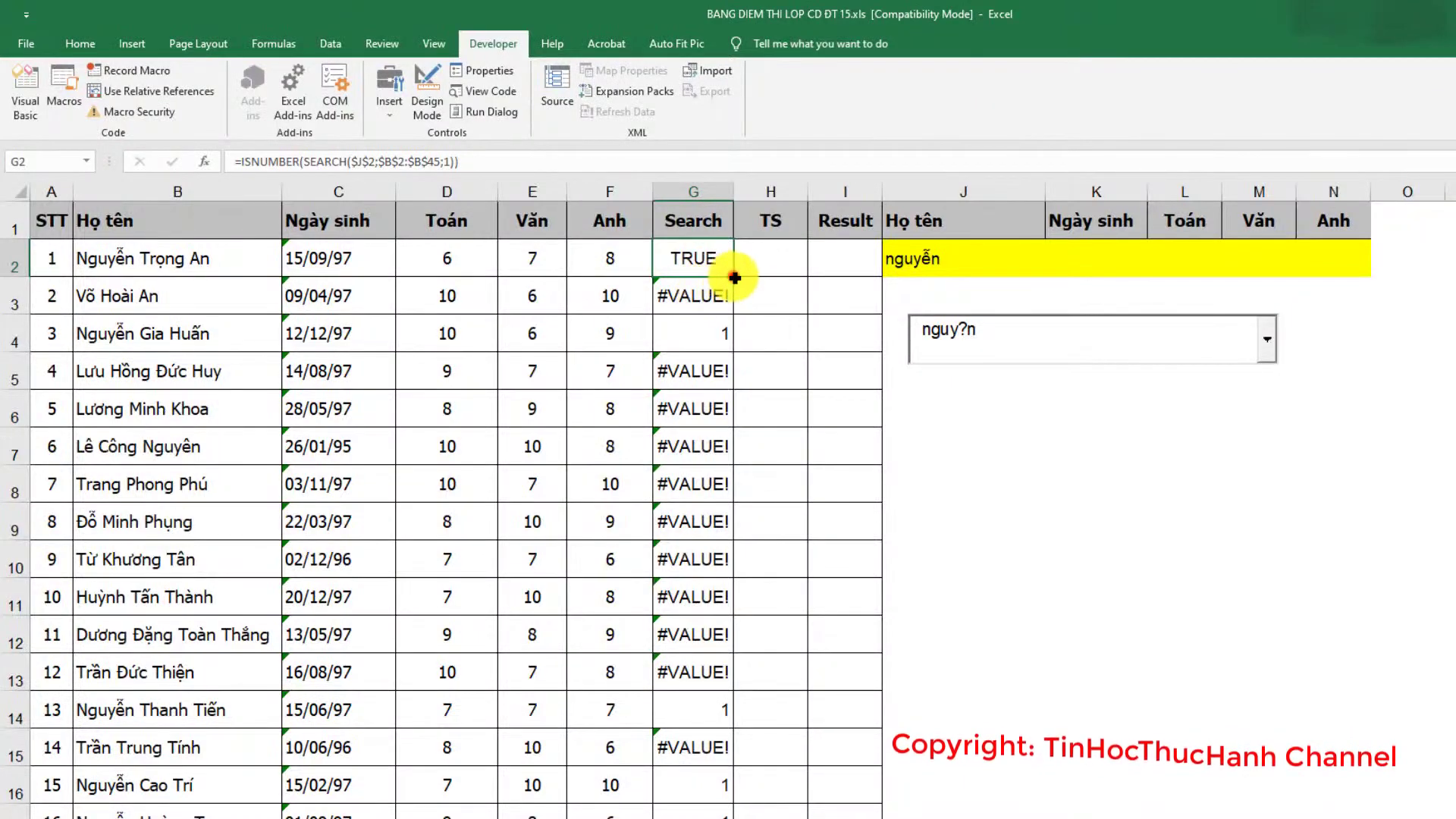
{"action": "double_click", "coordinate": [734, 278]}
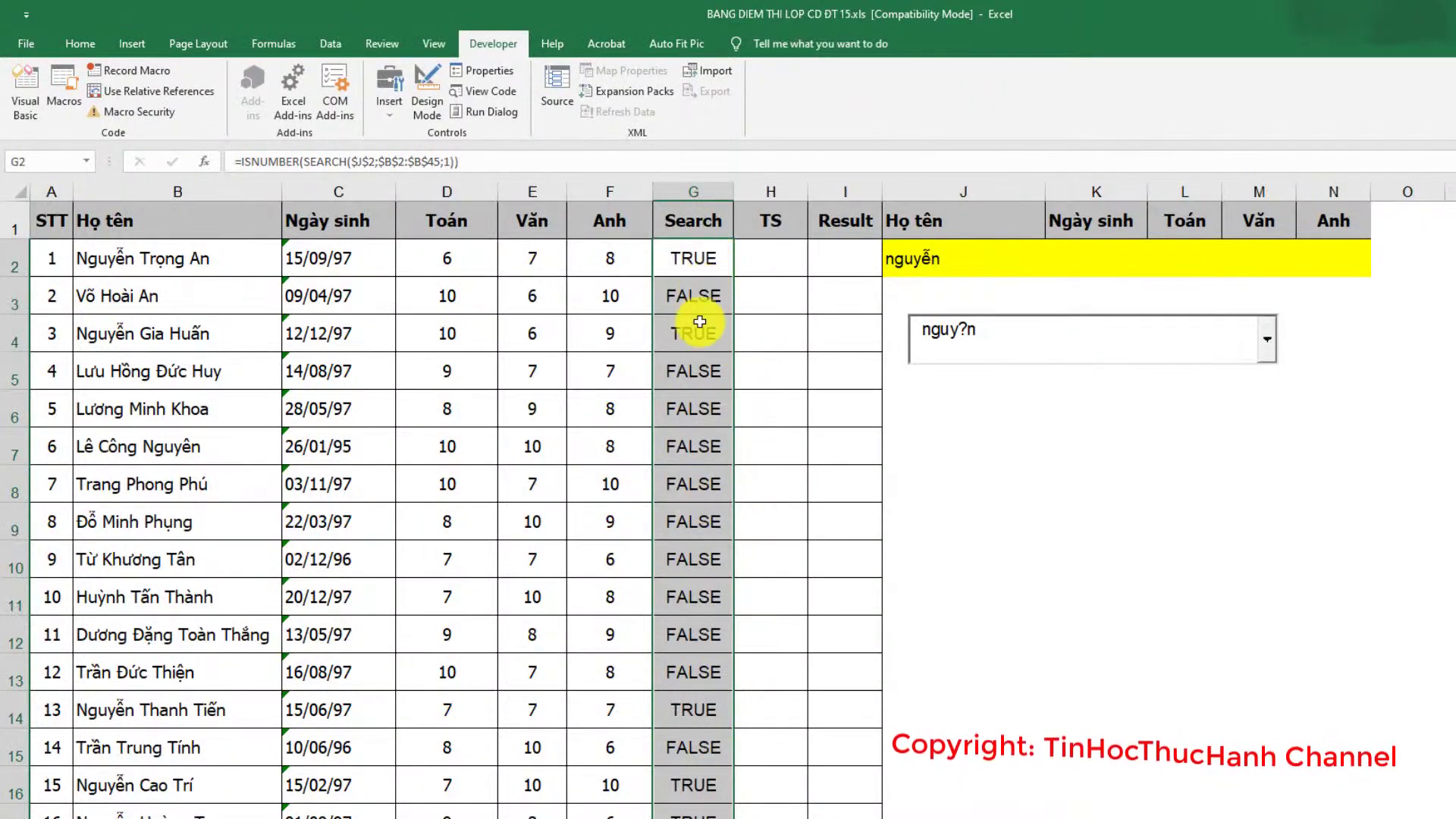
{"action": "left_click", "coordinate": [692, 256]}
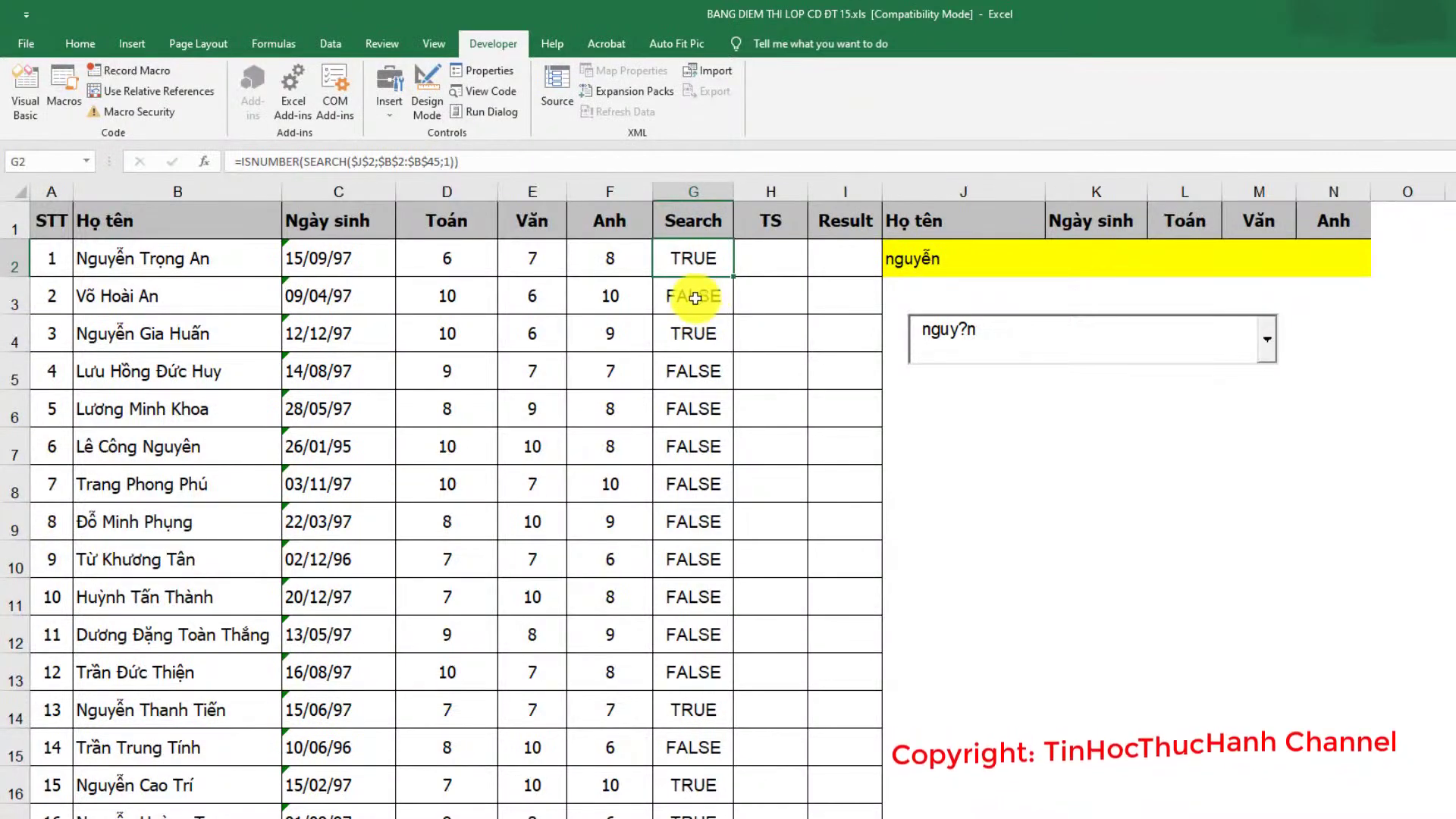
Step: Put a double minus (--) before ISNUMBER in G2 and fill the updated formula down the Search column
{"action": "double_click", "coordinate": [702, 261]}
{"action": "left_click", "coordinate": [667, 259]}
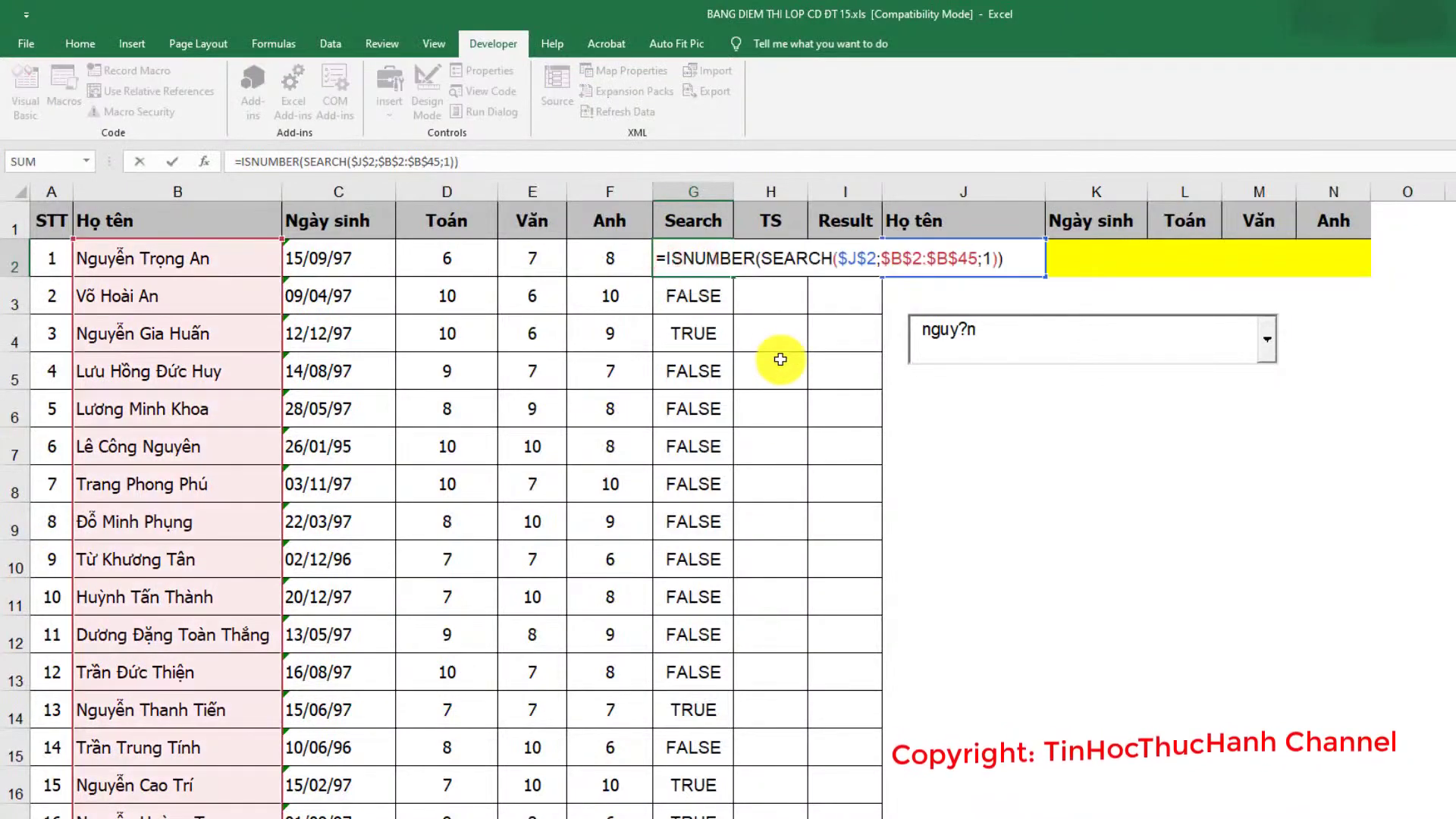
{"action": "type", "text": "--"}
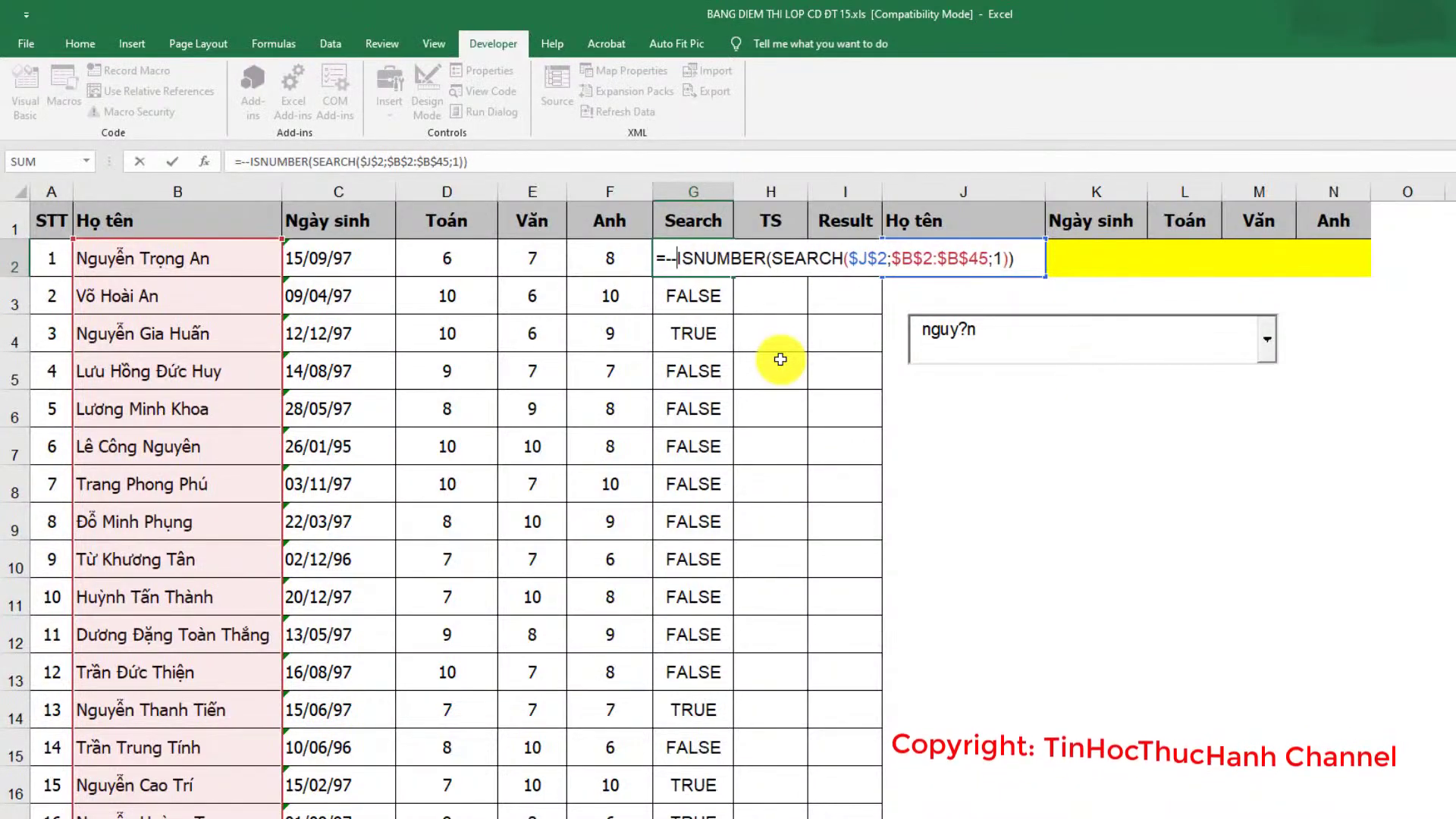
{"action": "key", "text": "Return"}
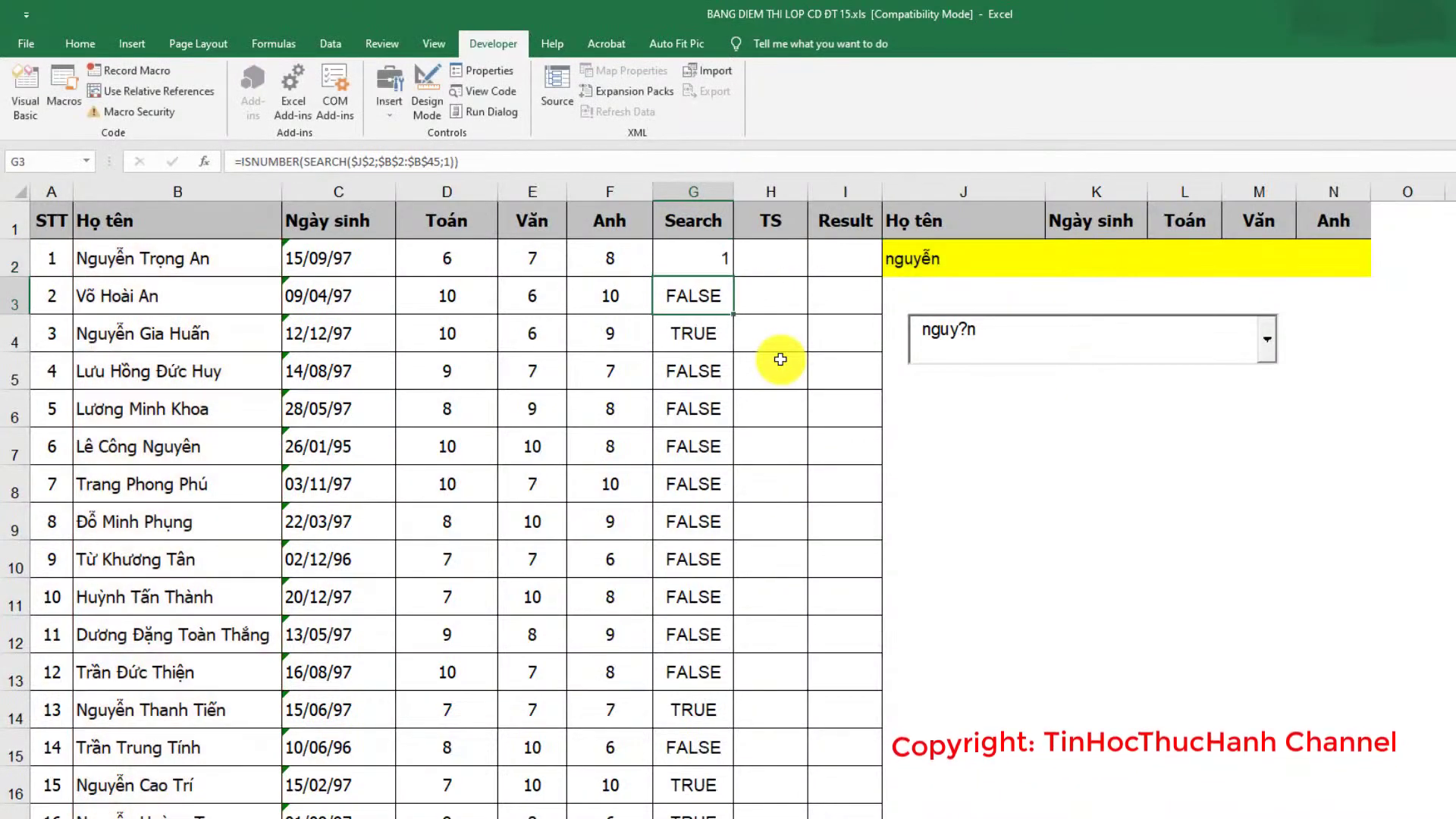
{"action": "left_click", "coordinate": [711, 255]}
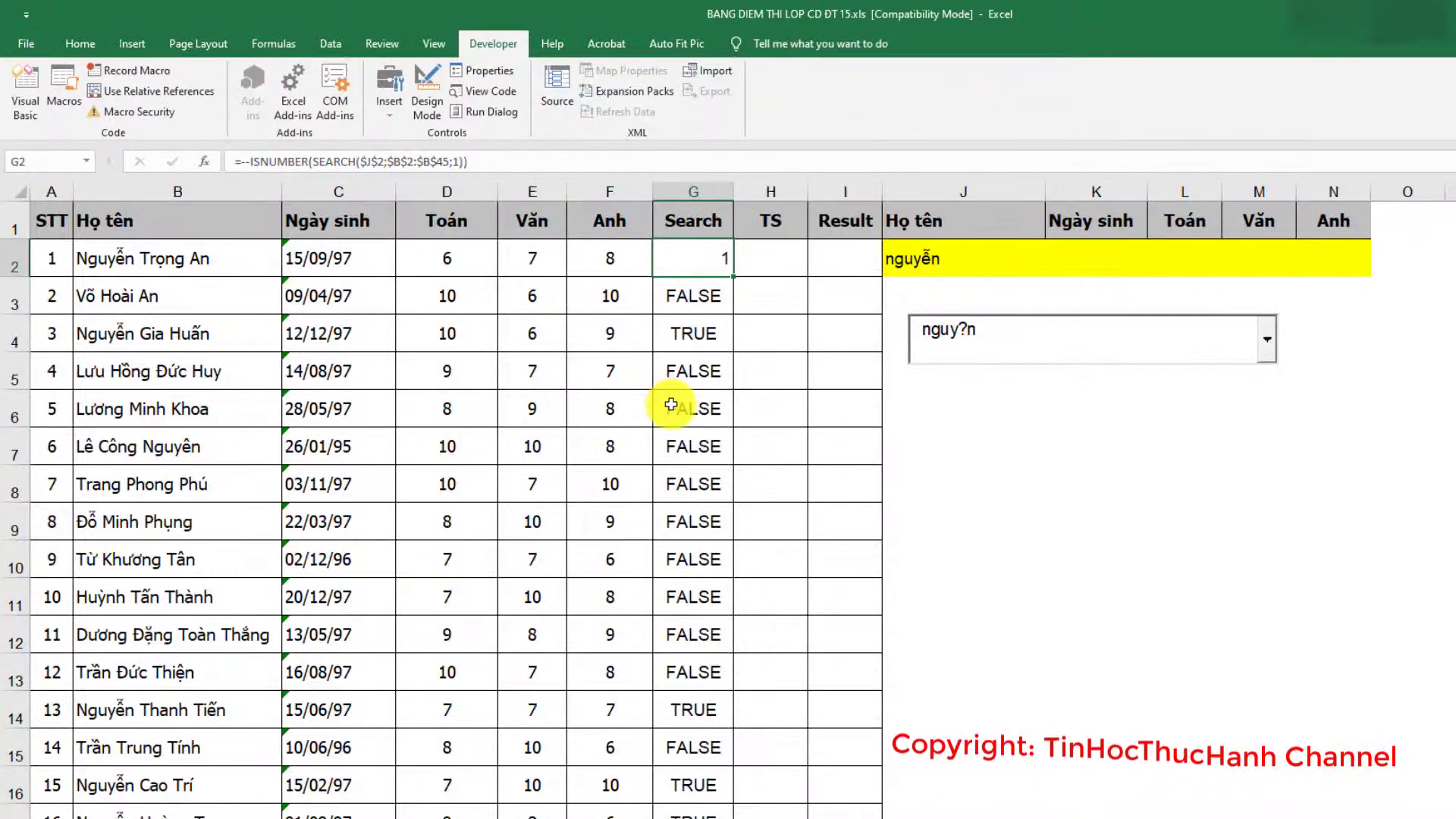
{"action": "double_click", "coordinate": [735, 279]}
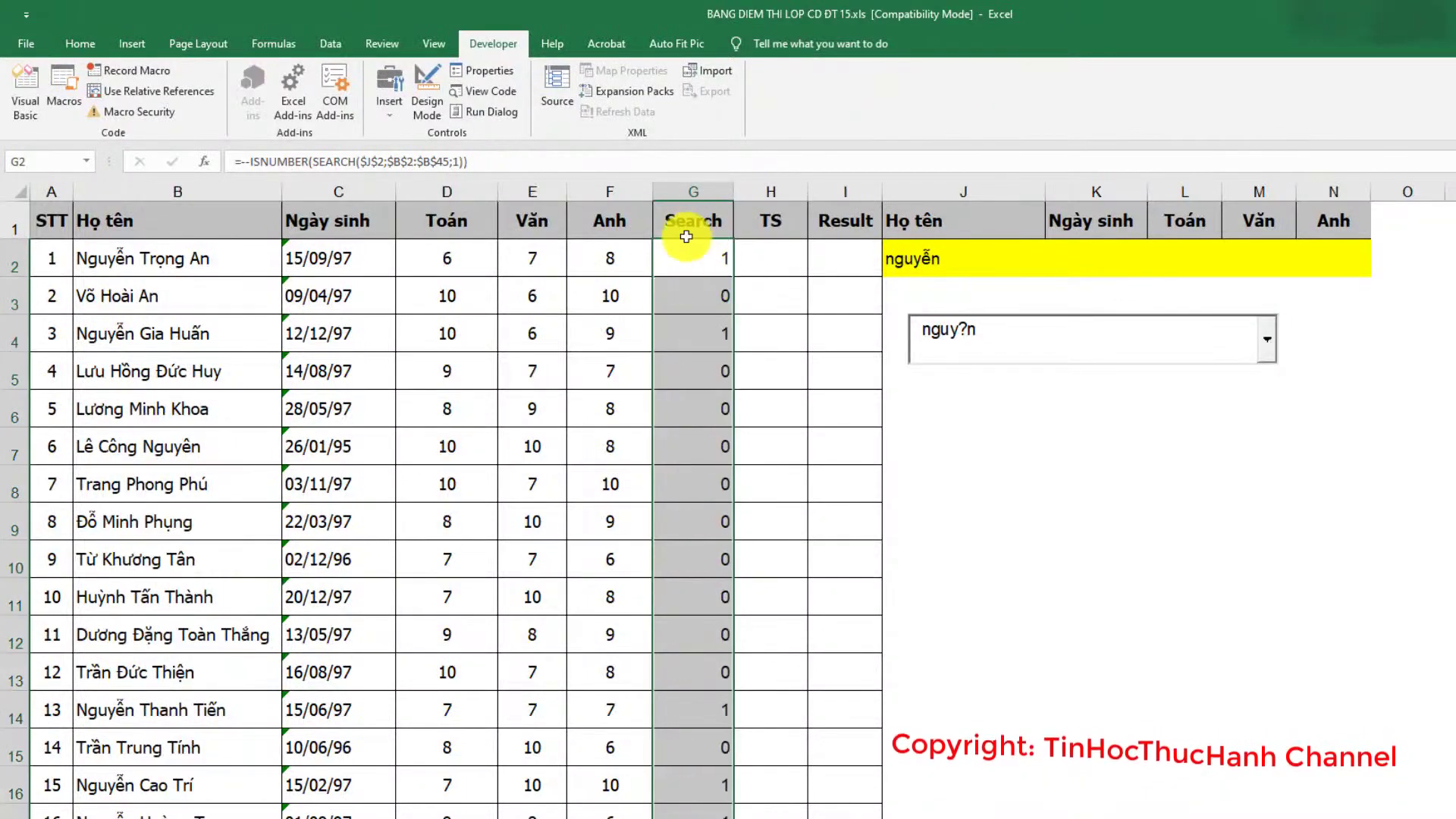
Step: Clear the combo box and enter the second listed student's family name in lowercase as the search text
{"action": "left_click", "coordinate": [984, 336]}
{"action": "key", "text": "BackSpace"}
{"action": "key", "text": "BackSpace"}
{"action": "key", "text": "BackSpace"}
{"action": "key", "text": "BackSpace"}
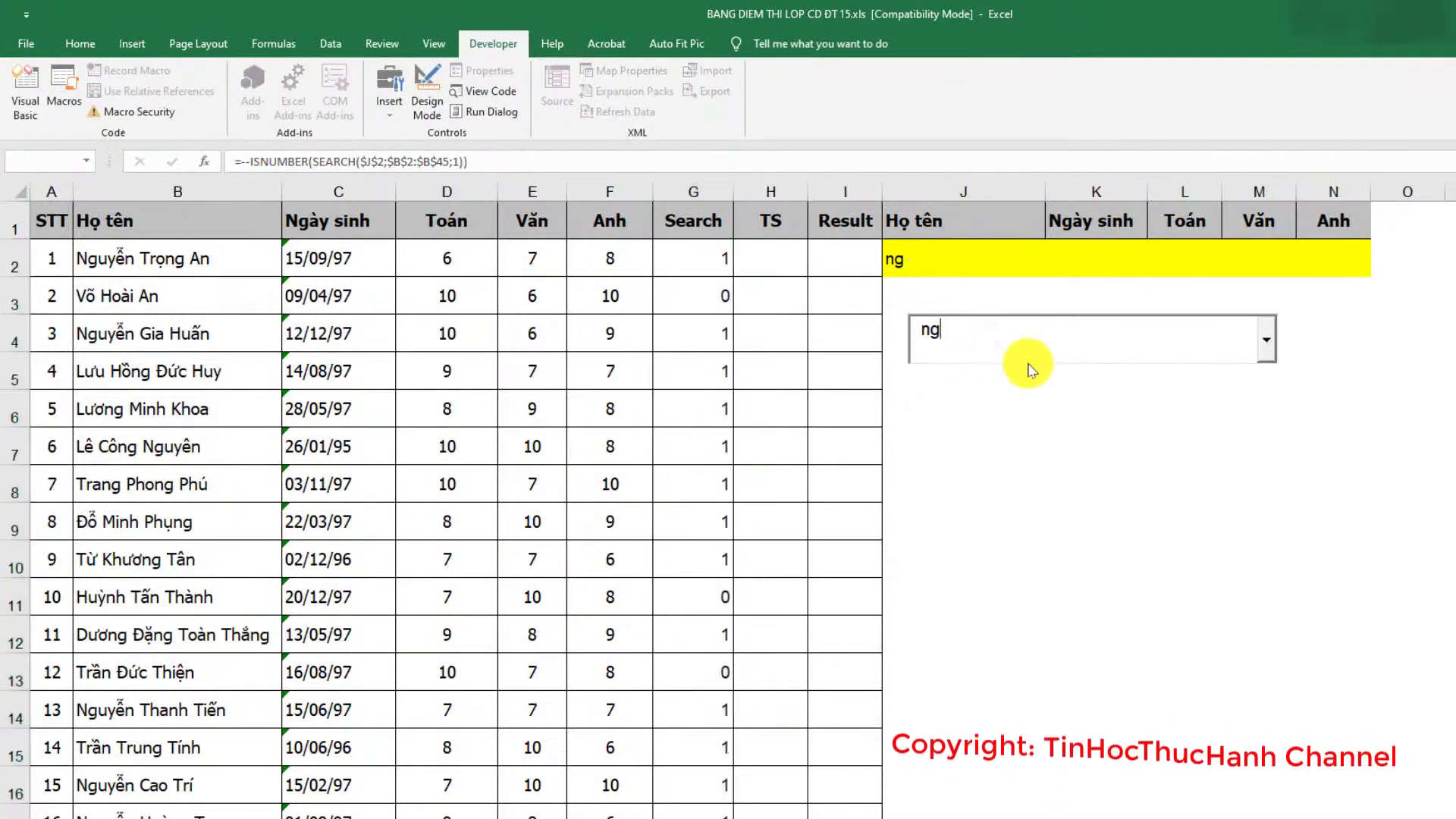
{"action": "key", "text": "BackSpace"}
{"action": "key", "text": "BackSpace"}
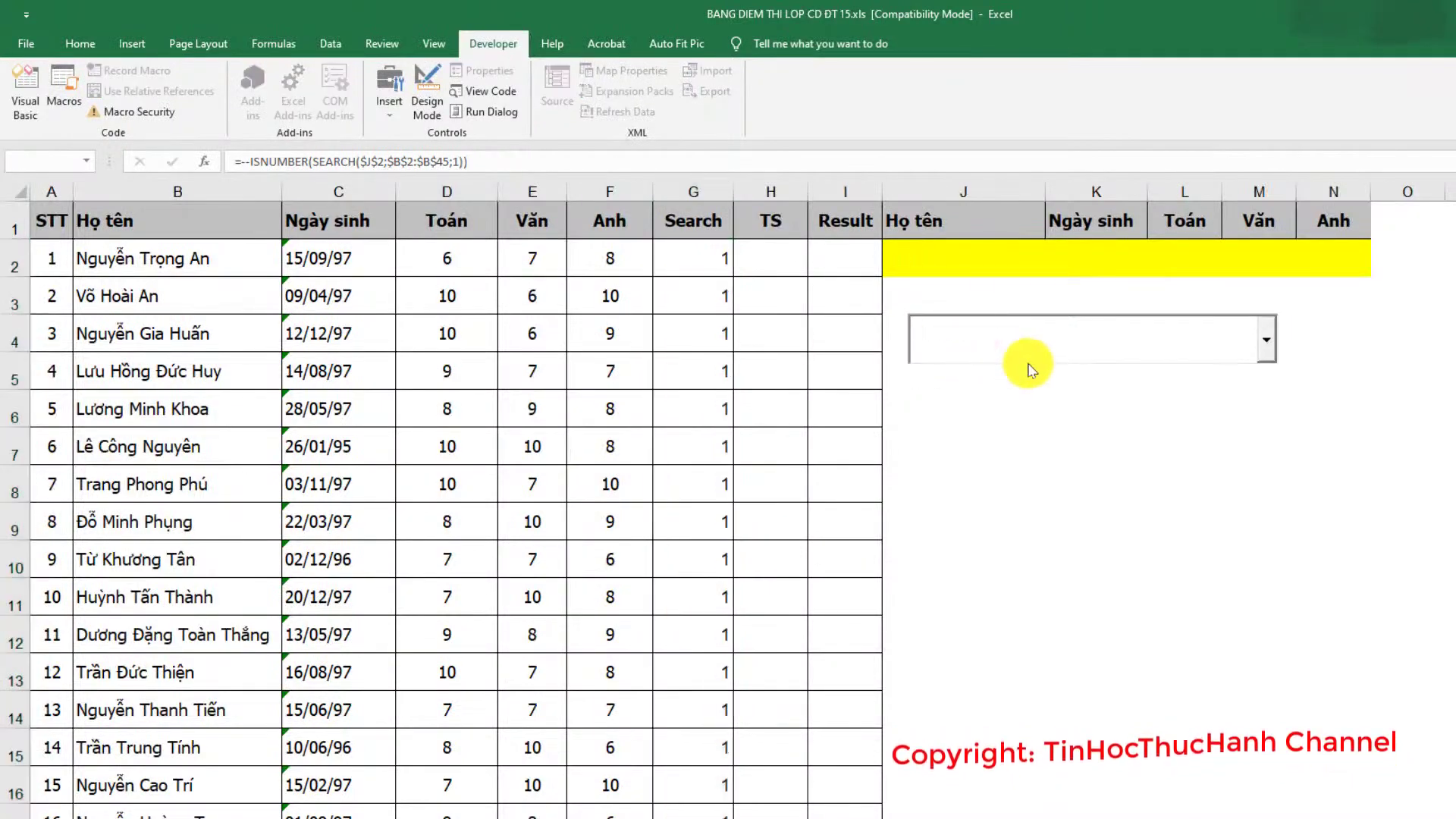
{"action": "type", "text": "võ"}
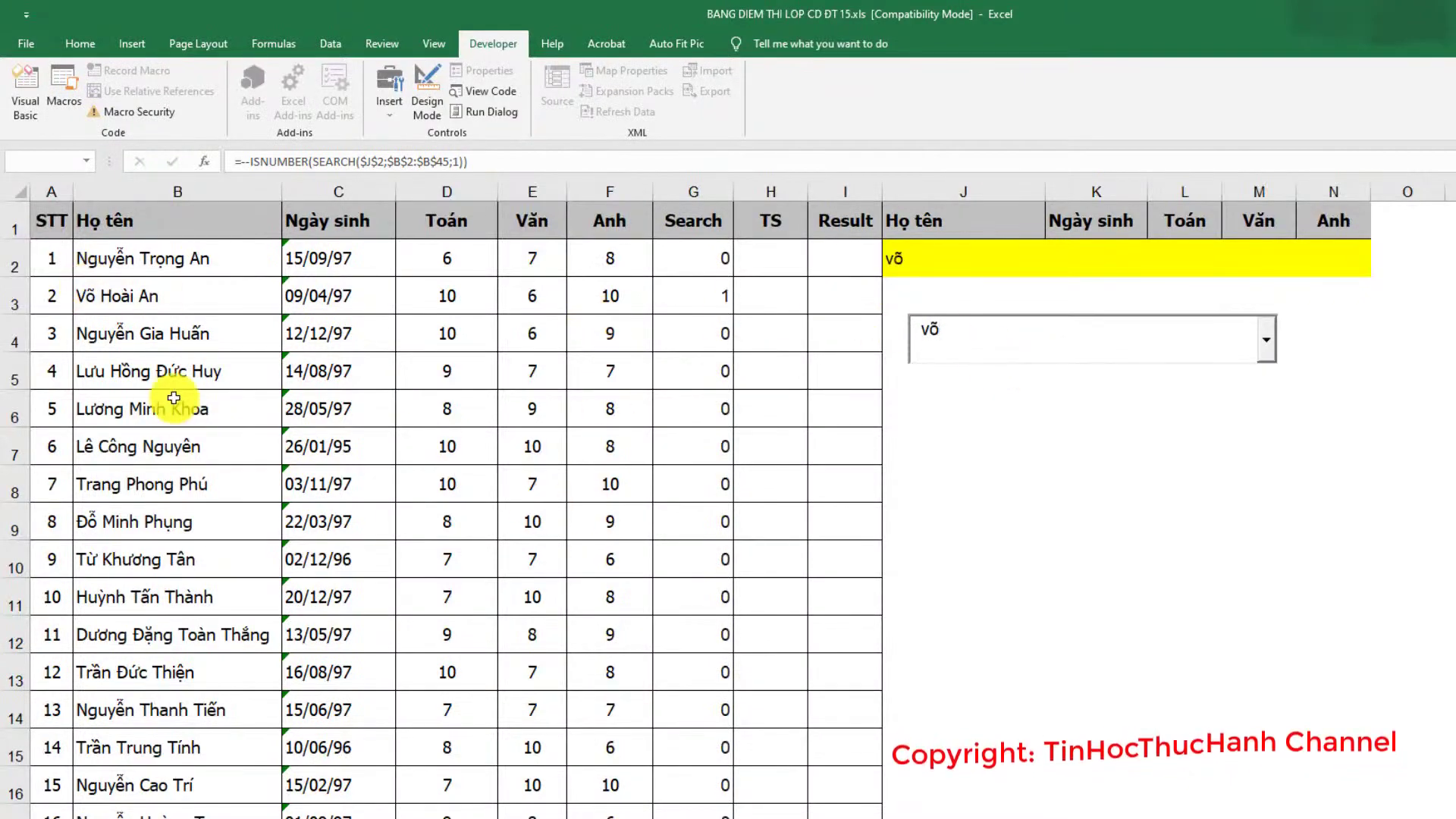
Step: Replace the combo box search text with the first listed student's family name in lowercase
{"action": "key", "text": "BackSpace"}
{"action": "key", "text": "BackSpace"}
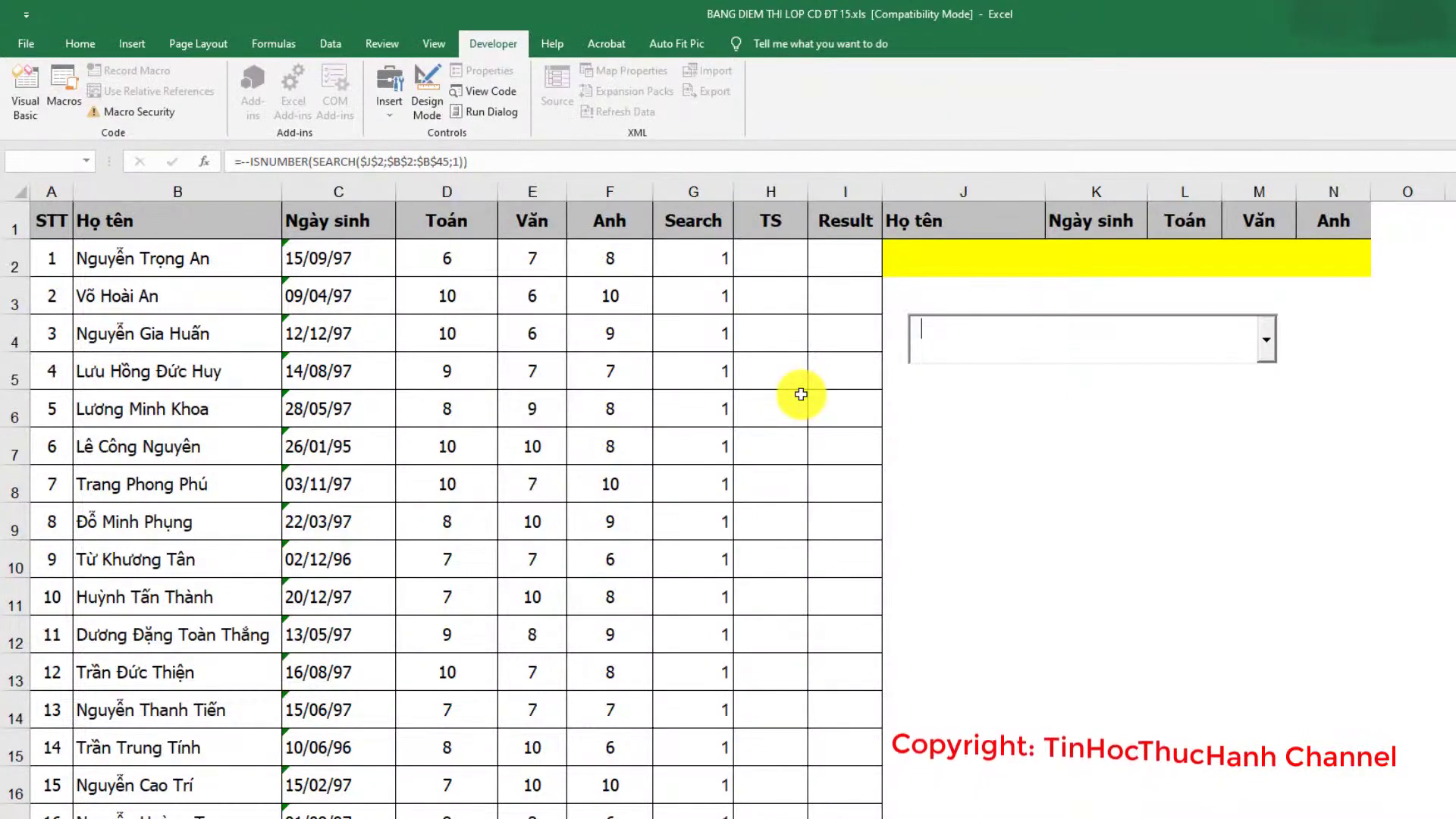
{"action": "type", "text": "nguyên"}
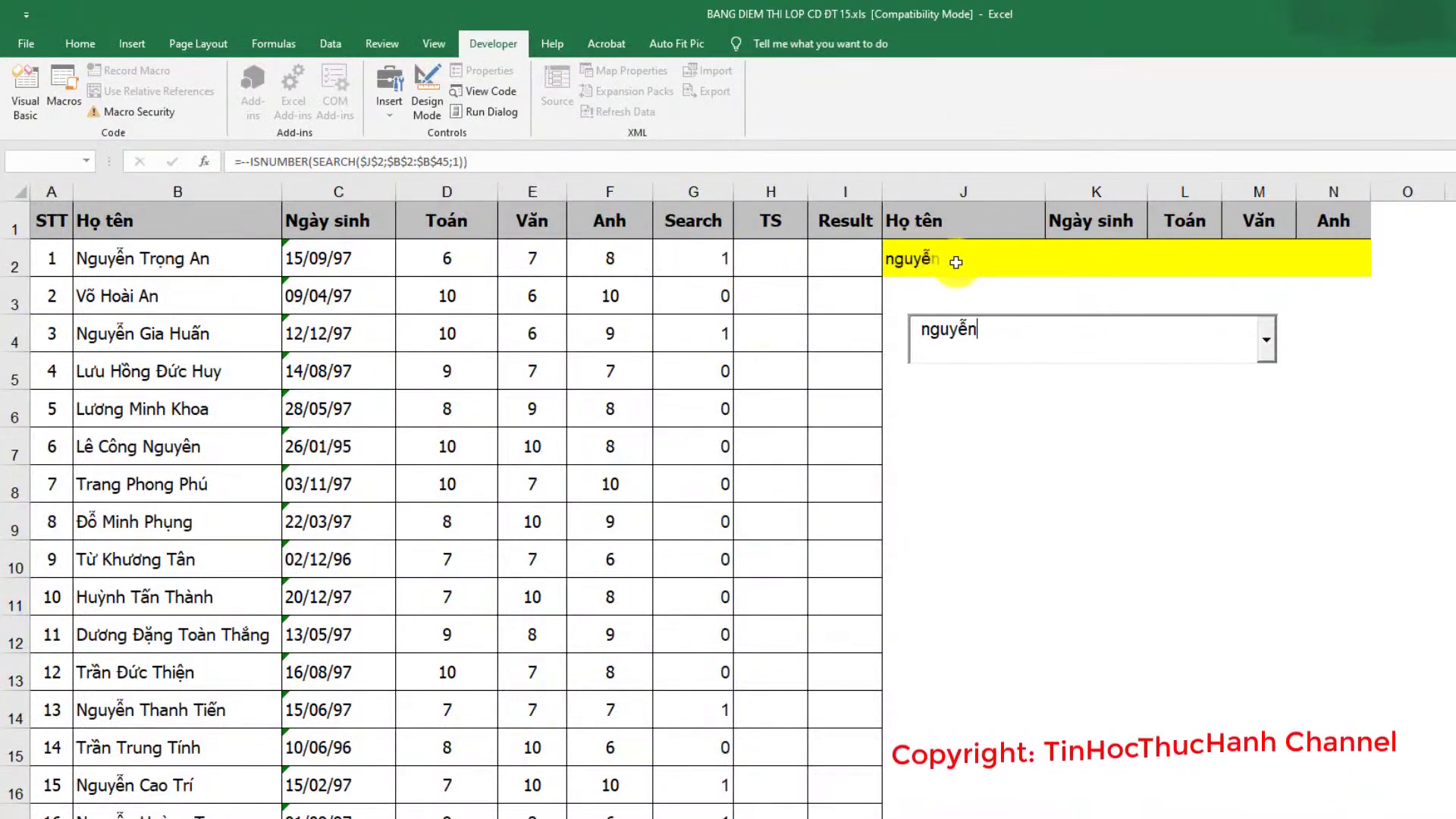
{"action": "left_click", "coordinate": [775, 260]}
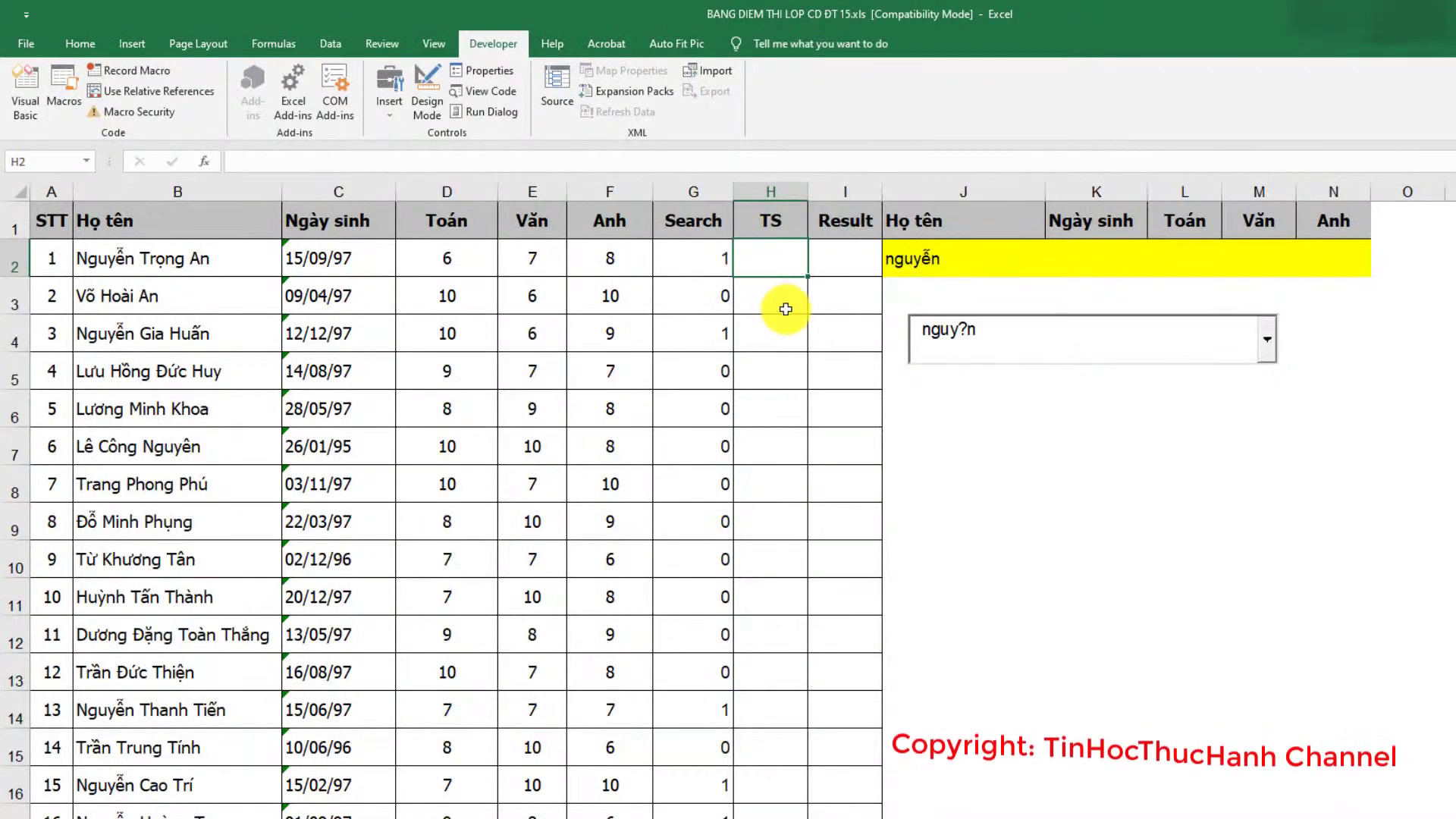
{"action": "type", "text": "="}
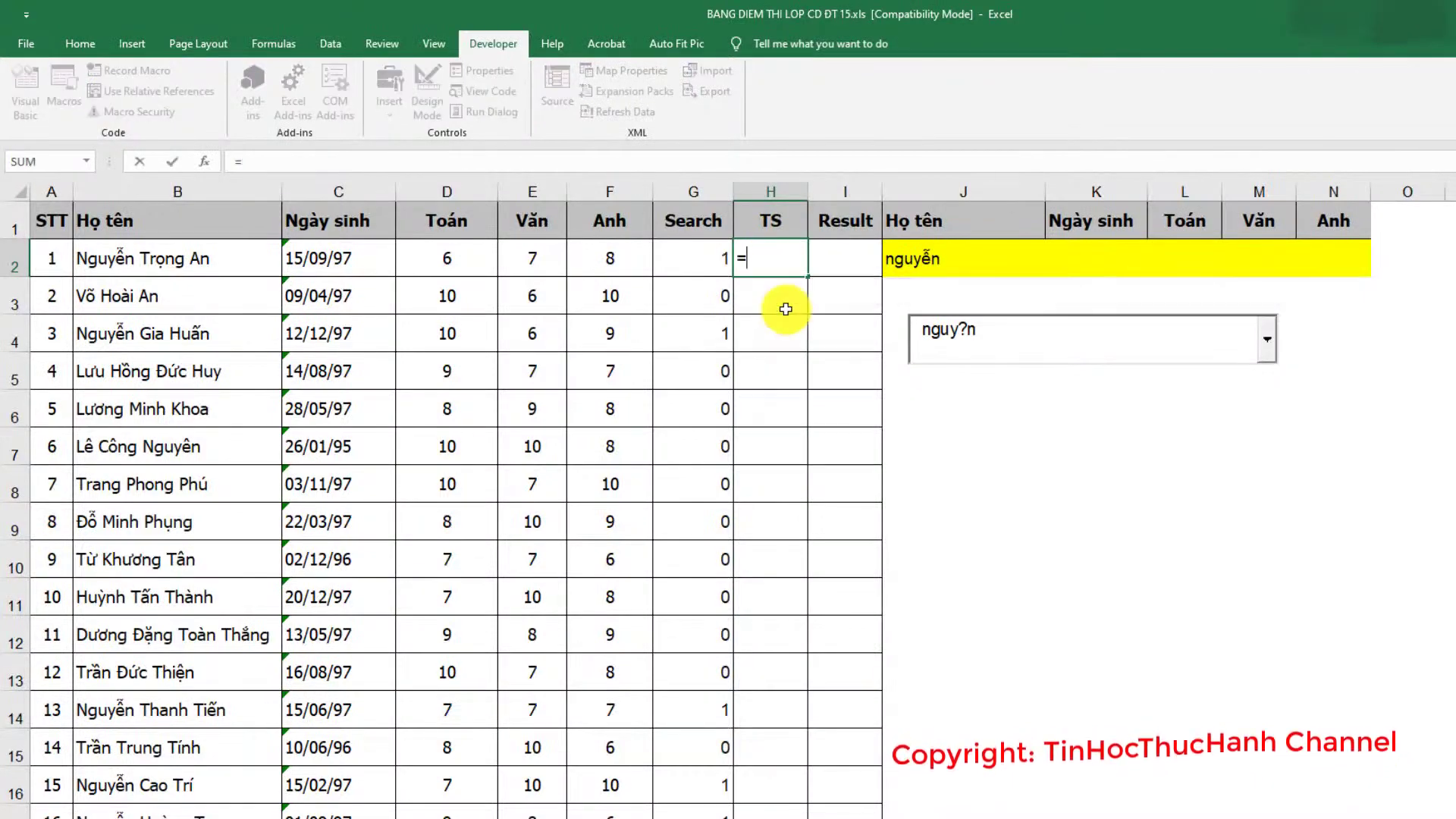
{"action": "key", "text": "Tab"}
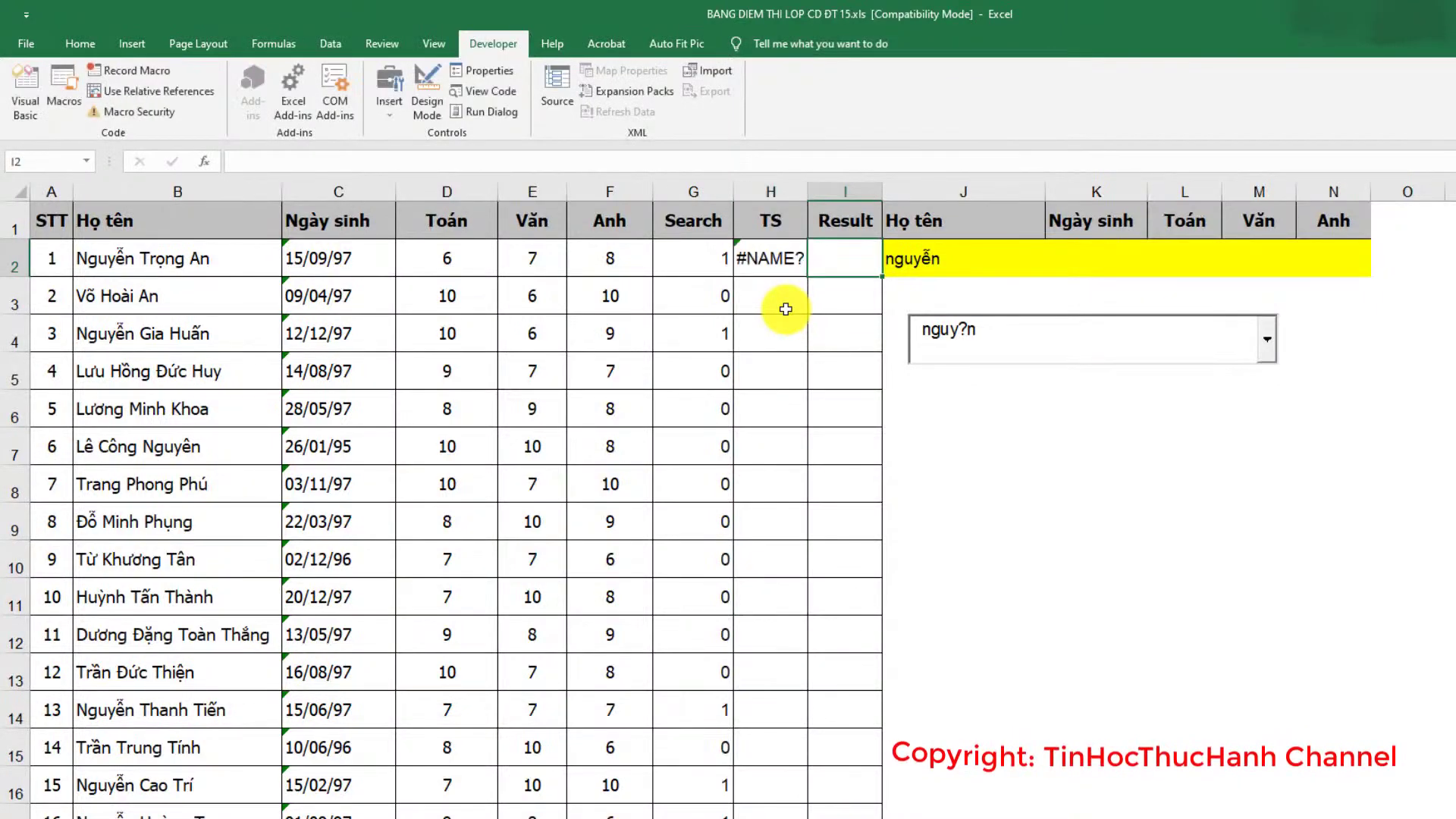
Step: Begin an IF formula in H2 of the TS column with the condition G2=1
{"action": "left_click", "coordinate": [767, 261]}
{"action": "type", "text": "=i"}
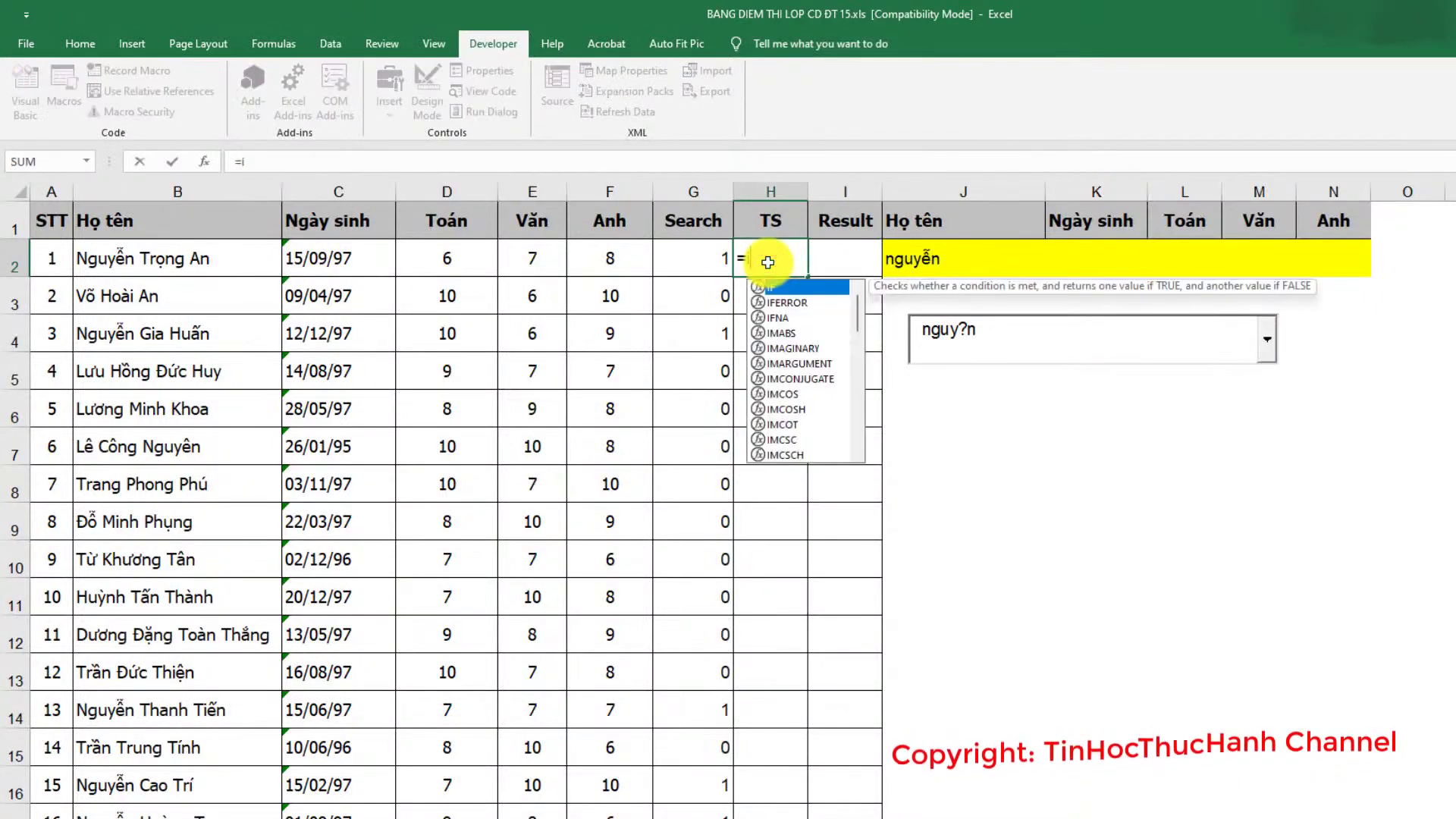
{"action": "type", "text": "f"}
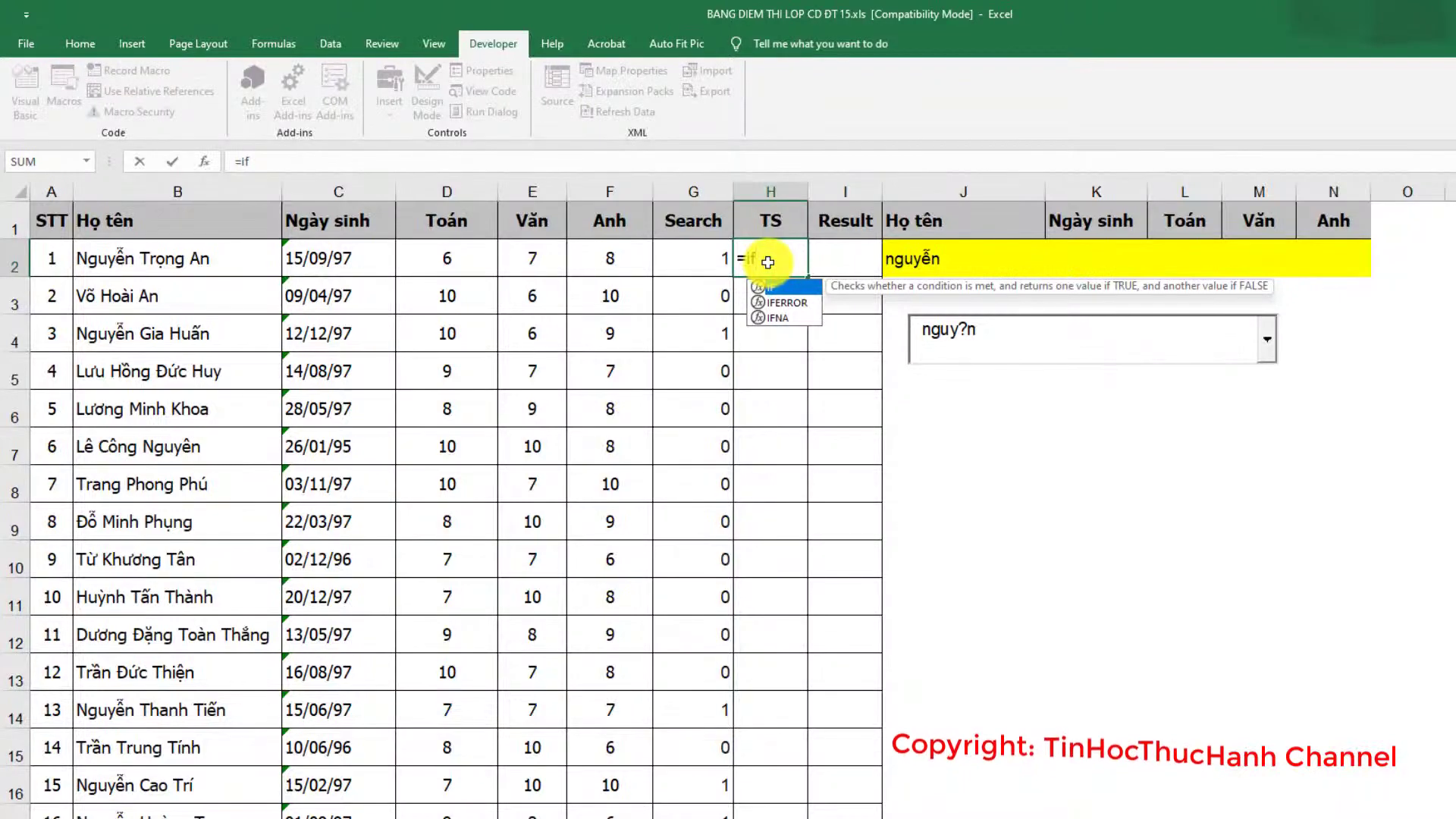
{"action": "type", "text": "("}
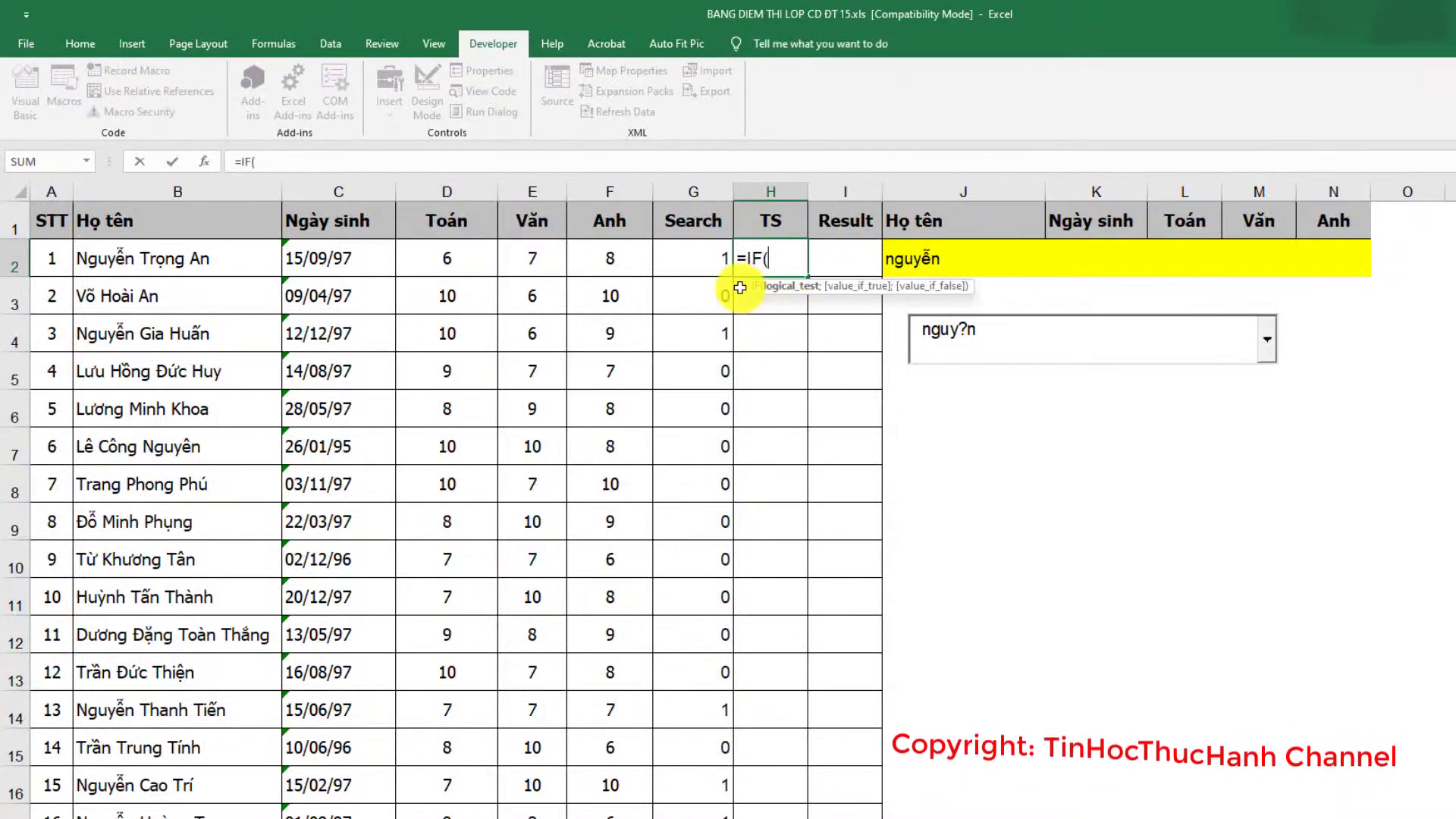
{"action": "left_click", "coordinate": [692, 263]}
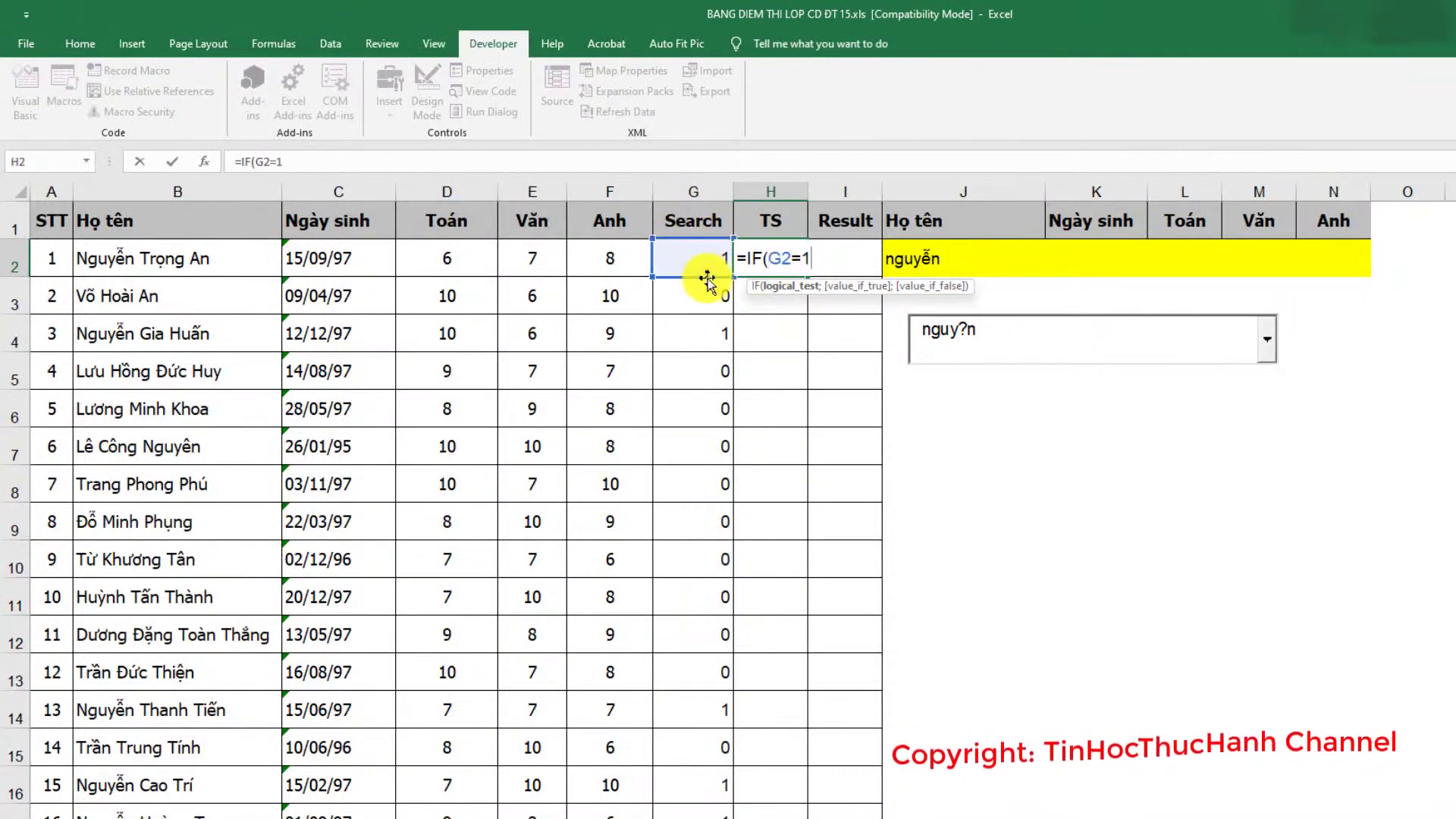
{"action": "type", "text": "=1;"}
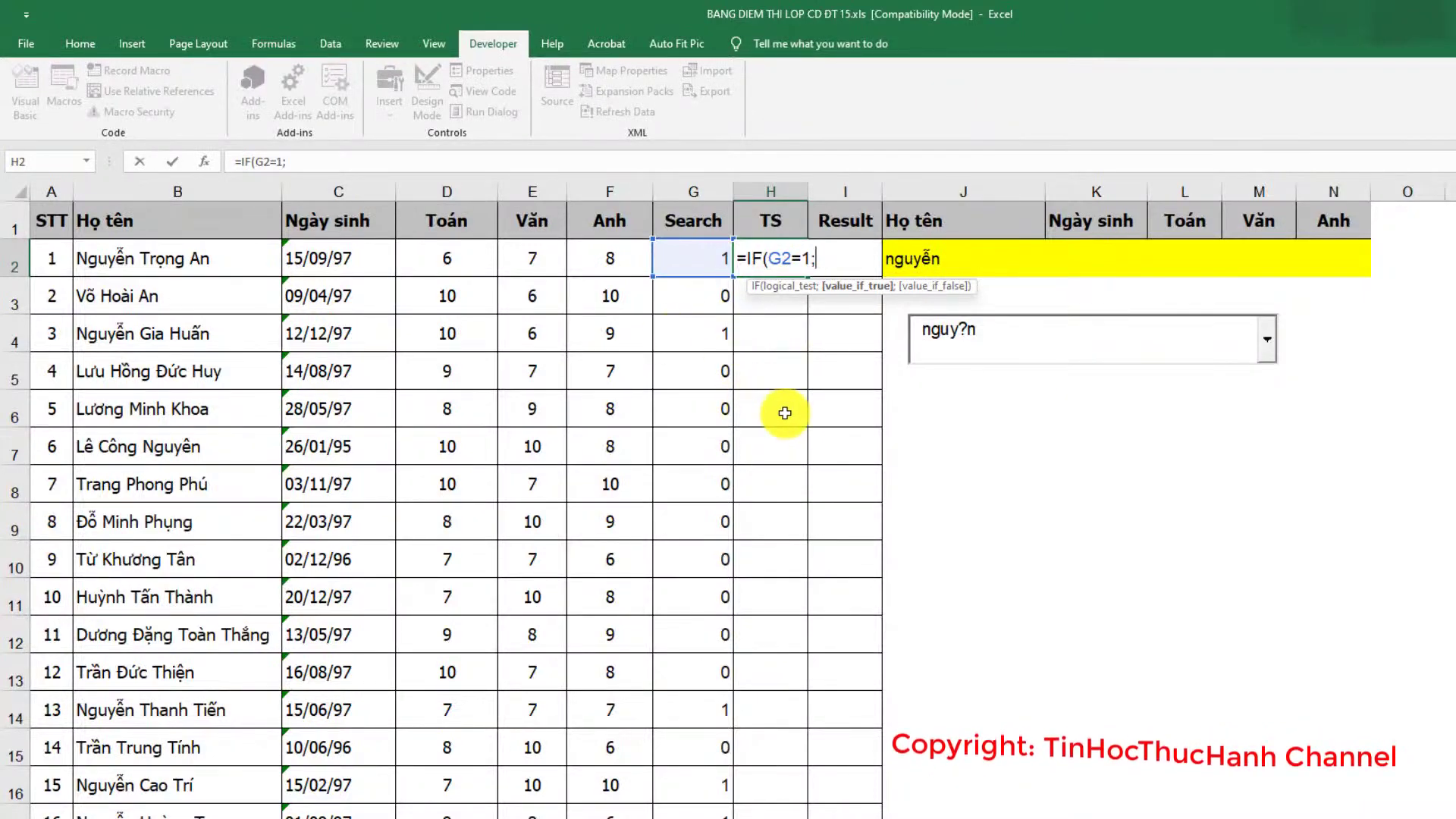
Step: Insert COUNTIF as the value-if-true of the IF formula in H2, with its range starting at the absolute reference $G$2
{"action": "type", "text": "co"}
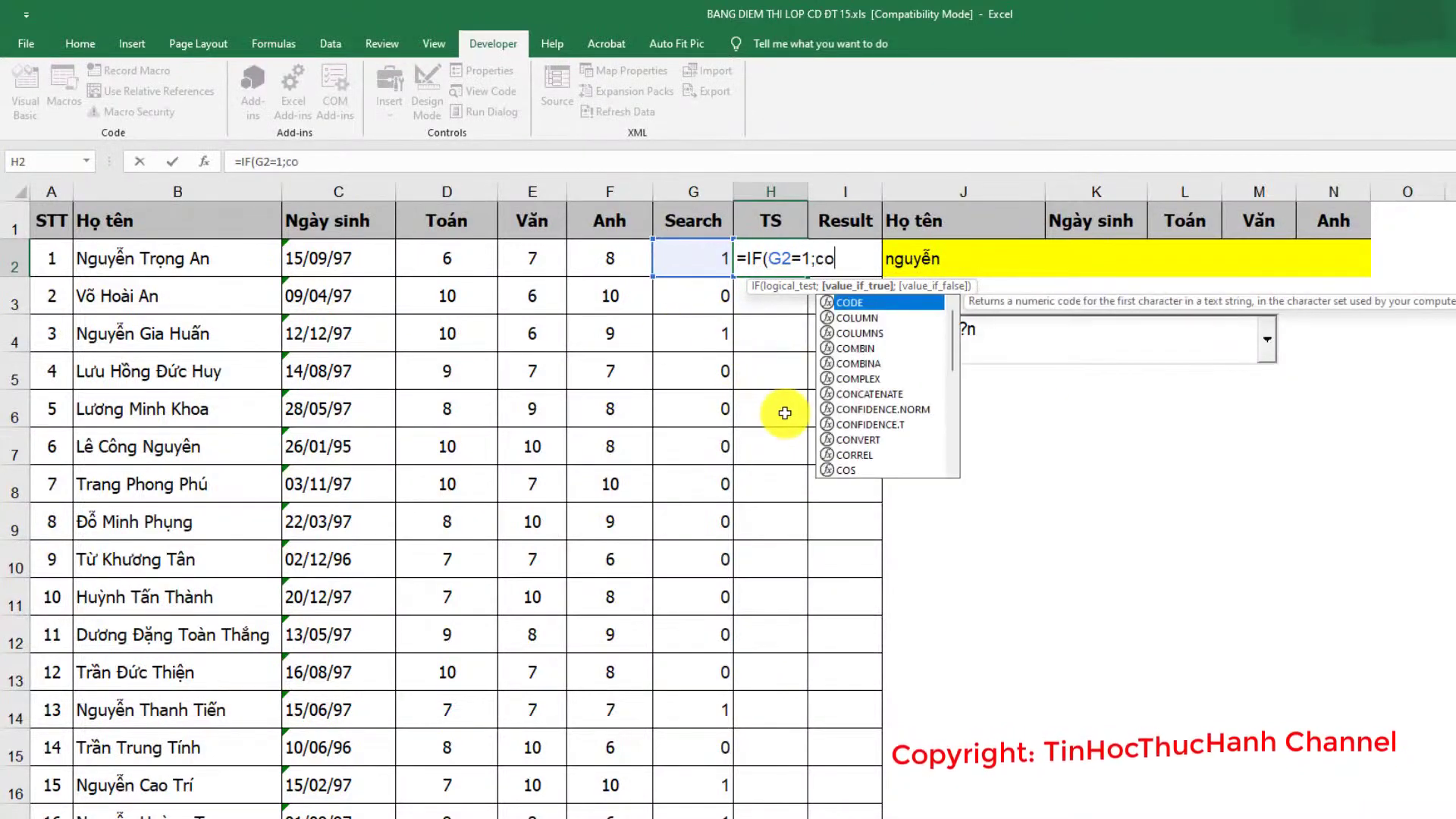
{"action": "type", "text": "u"}
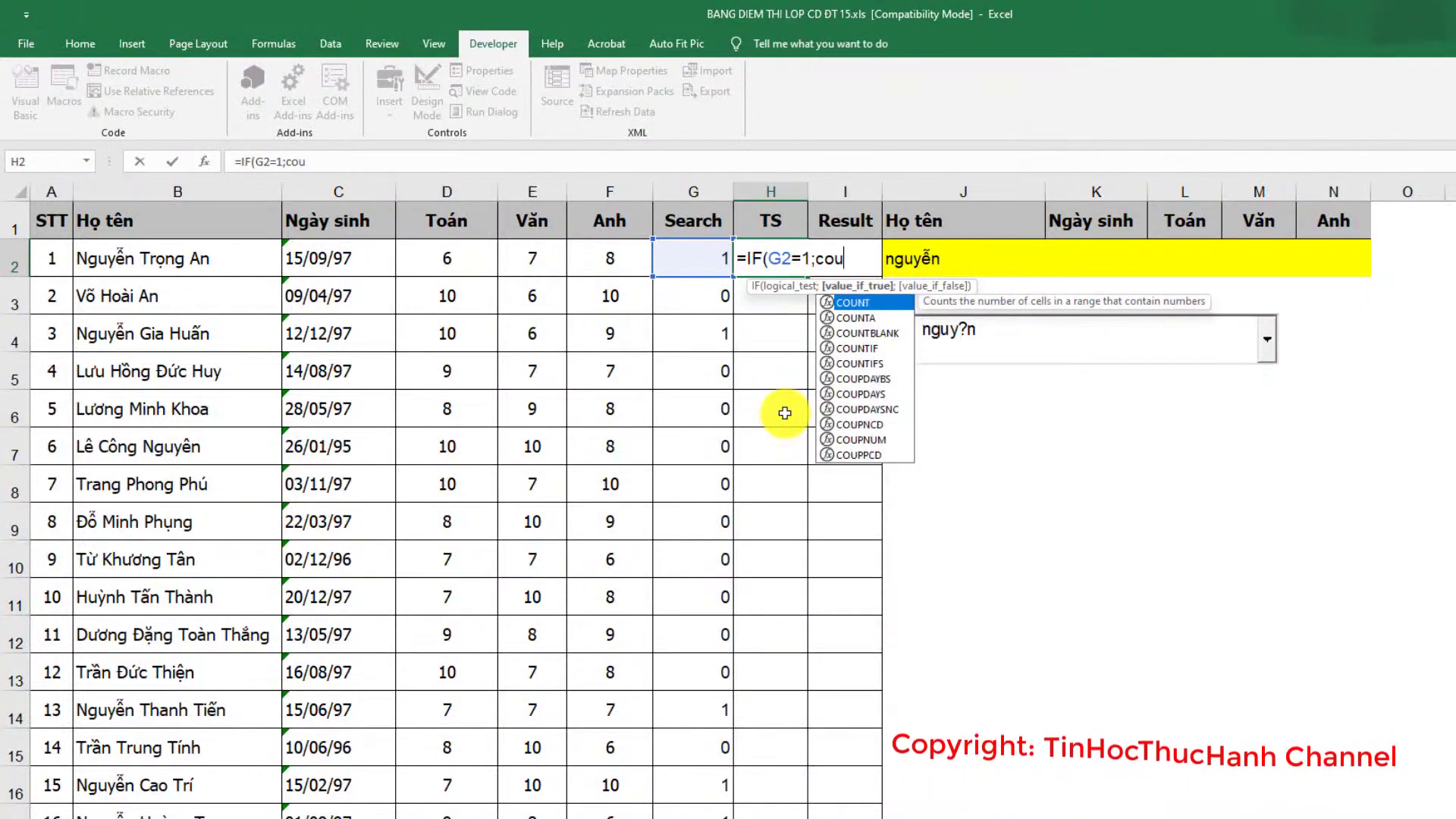
{"action": "type", "text": "n"}
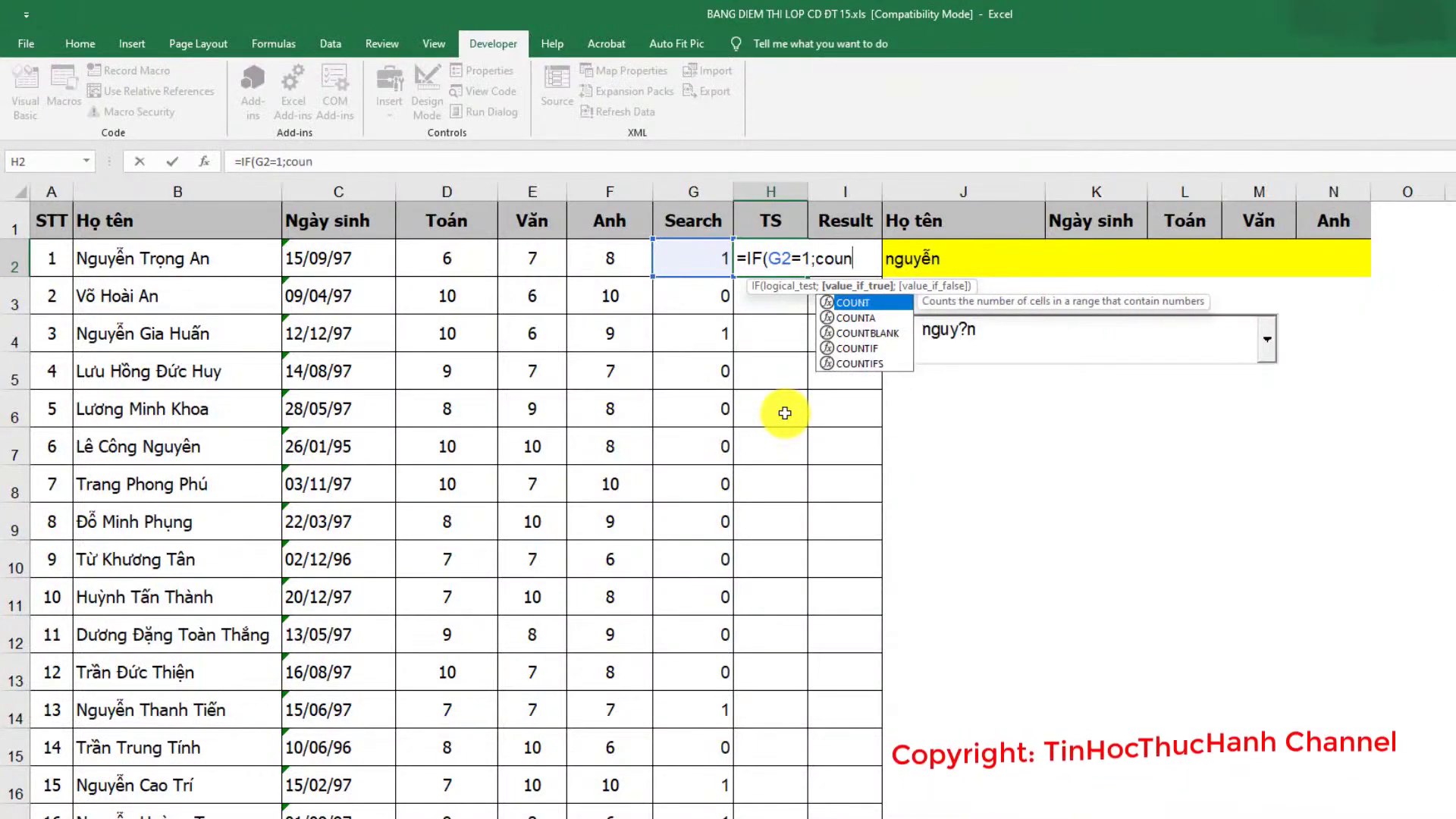
{"action": "key", "text": "Down"}
{"action": "key", "text": "Down"}
{"action": "key", "text": "Down"}
{"action": "key", "text": "Tab"}
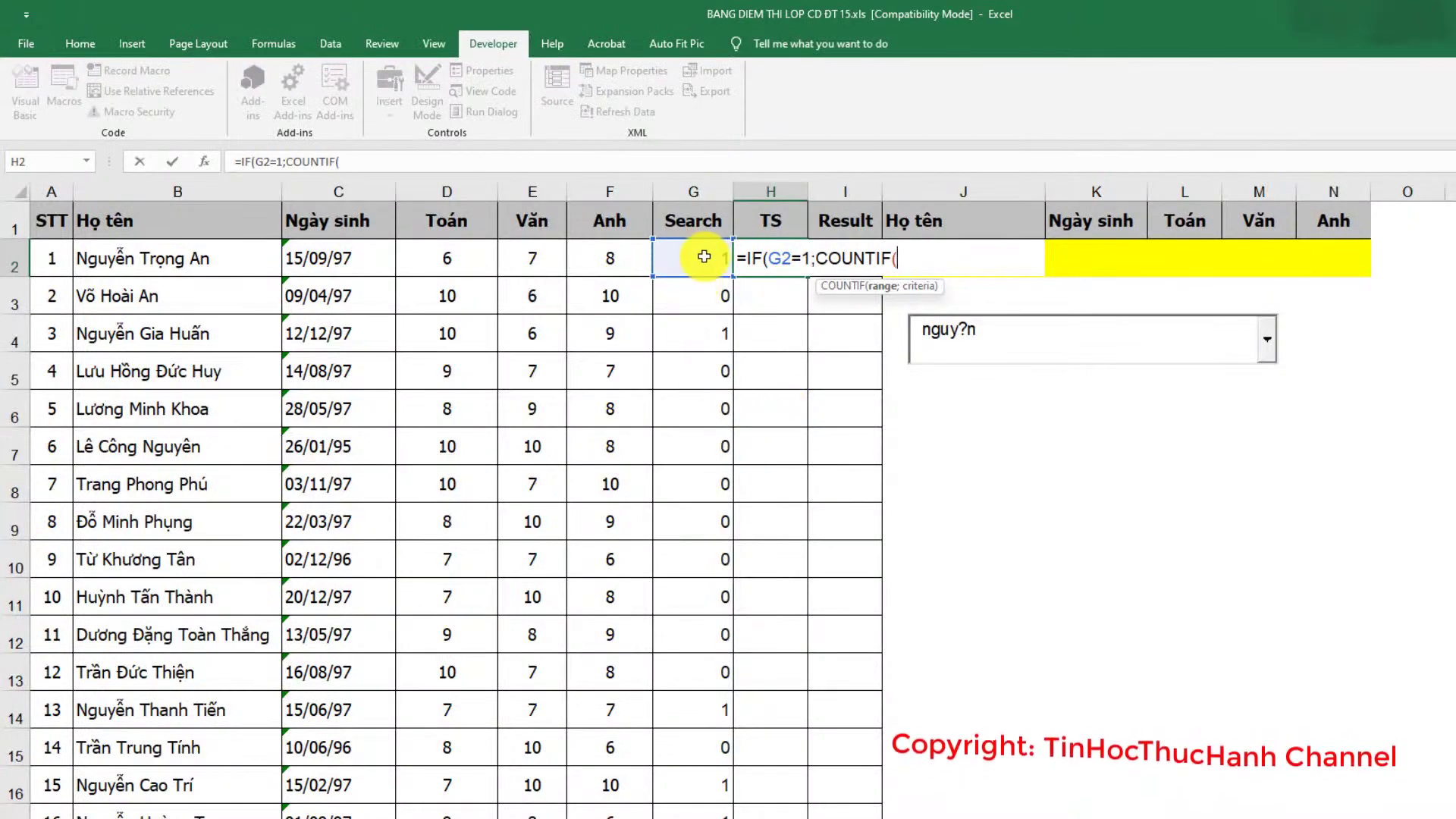
{"action": "left_click", "coordinate": [703, 258]}
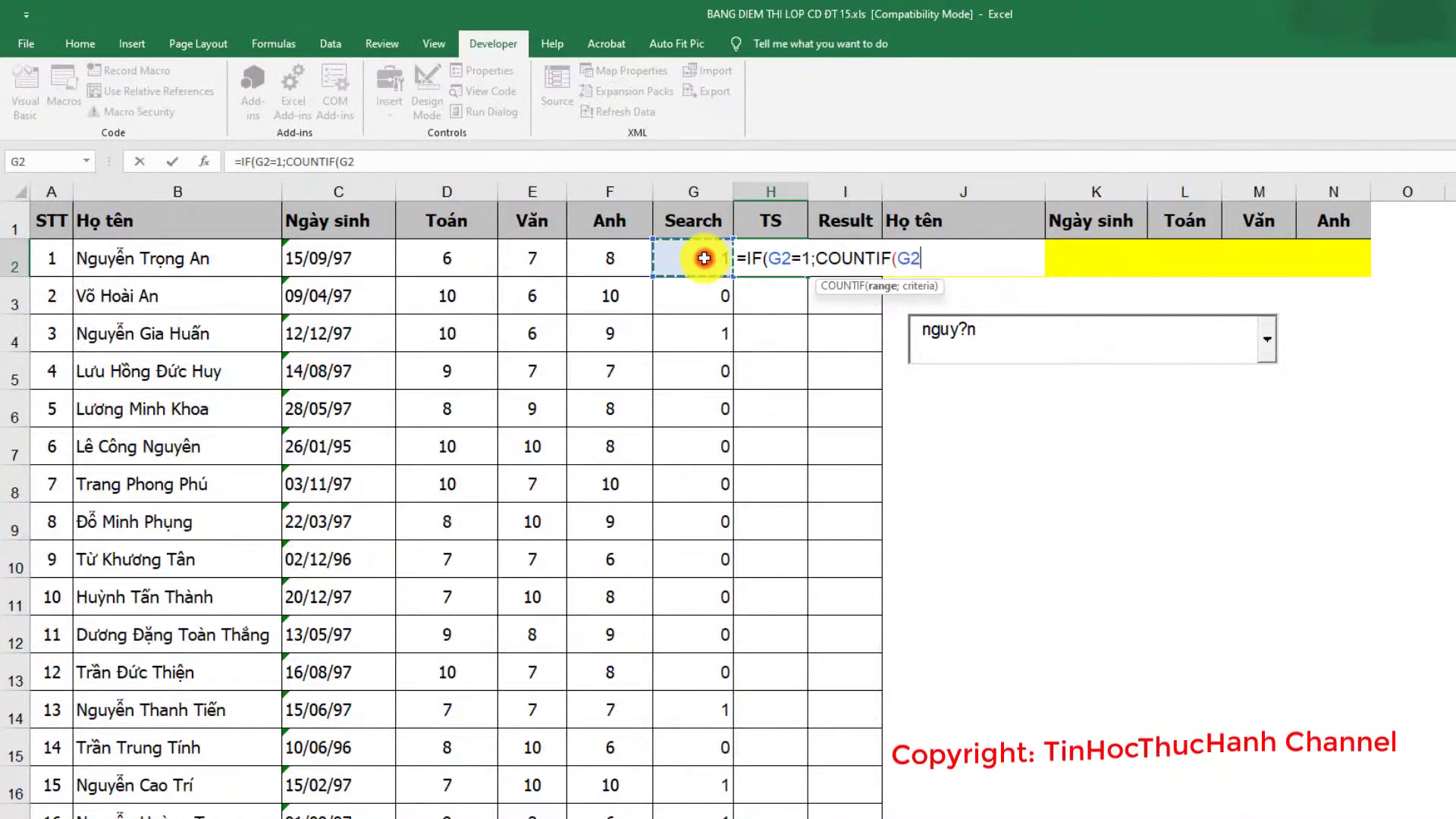
{"action": "key", "text": "F4"}
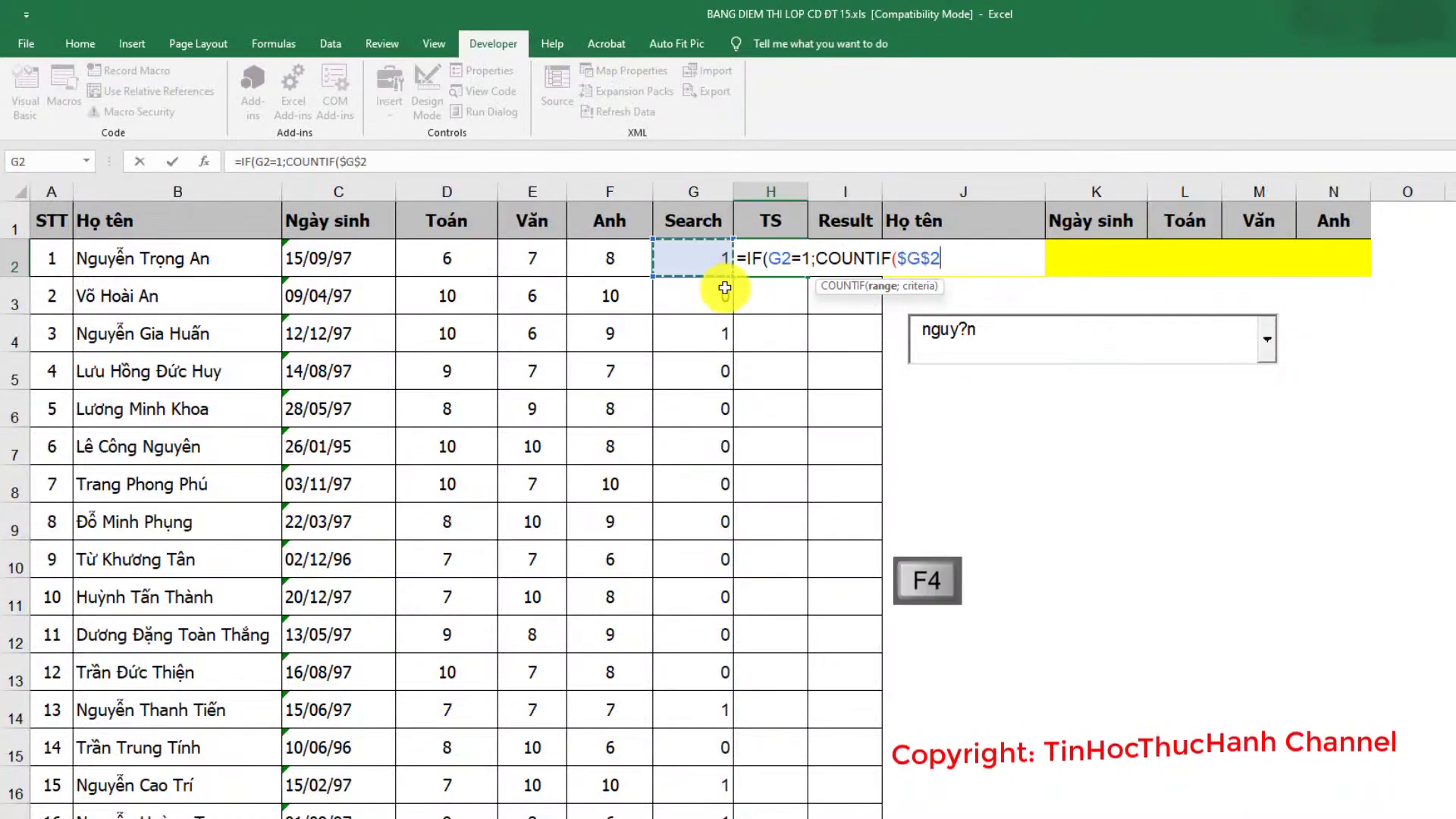
Step: Complete the H2 formula as =IF(G2=1;COUNTIF($G$2:$G2;1);"") and fill it down the TS column
{"action": "key", "text": "F2"}
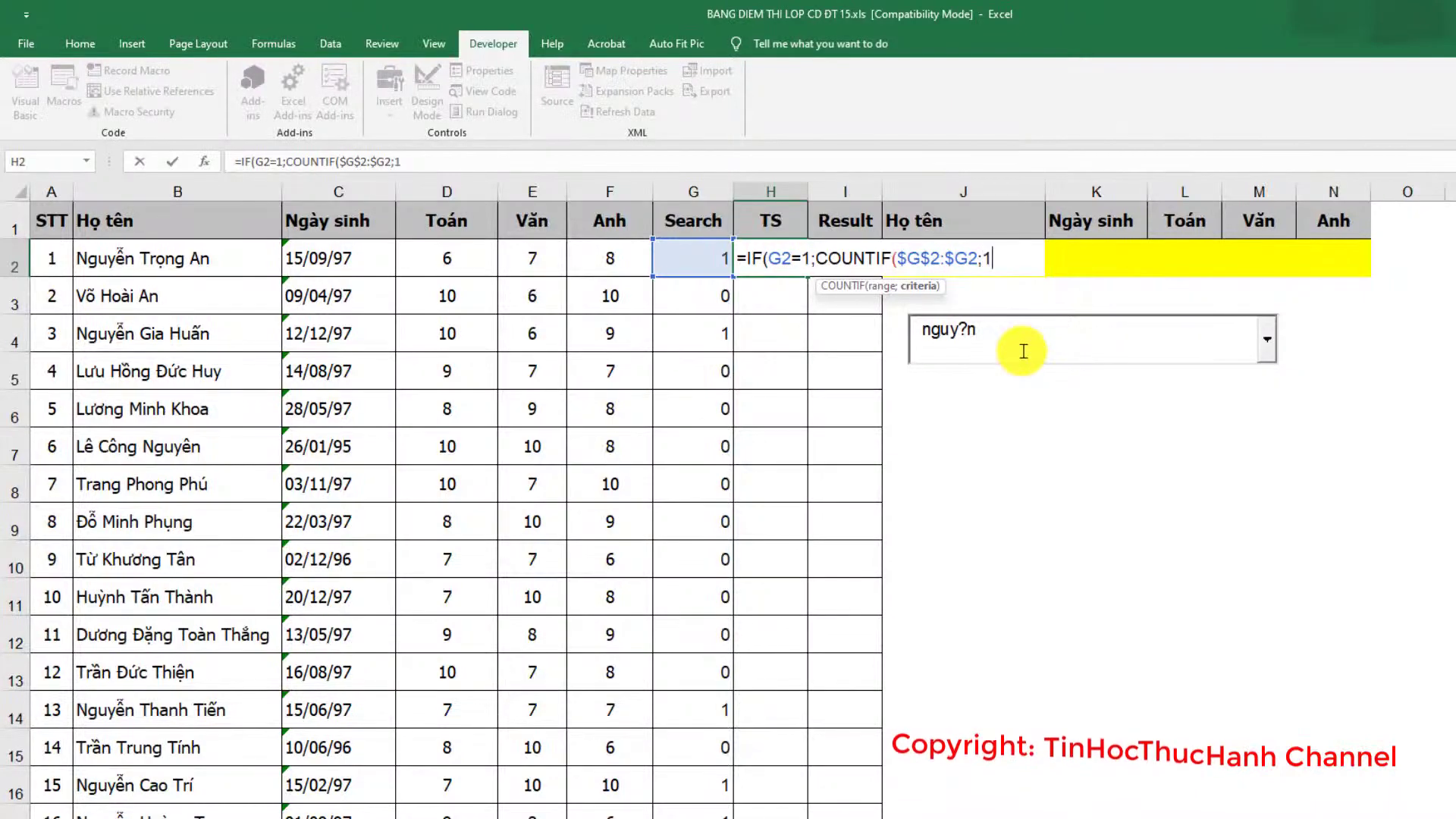
{"action": "type", "text": ")"}
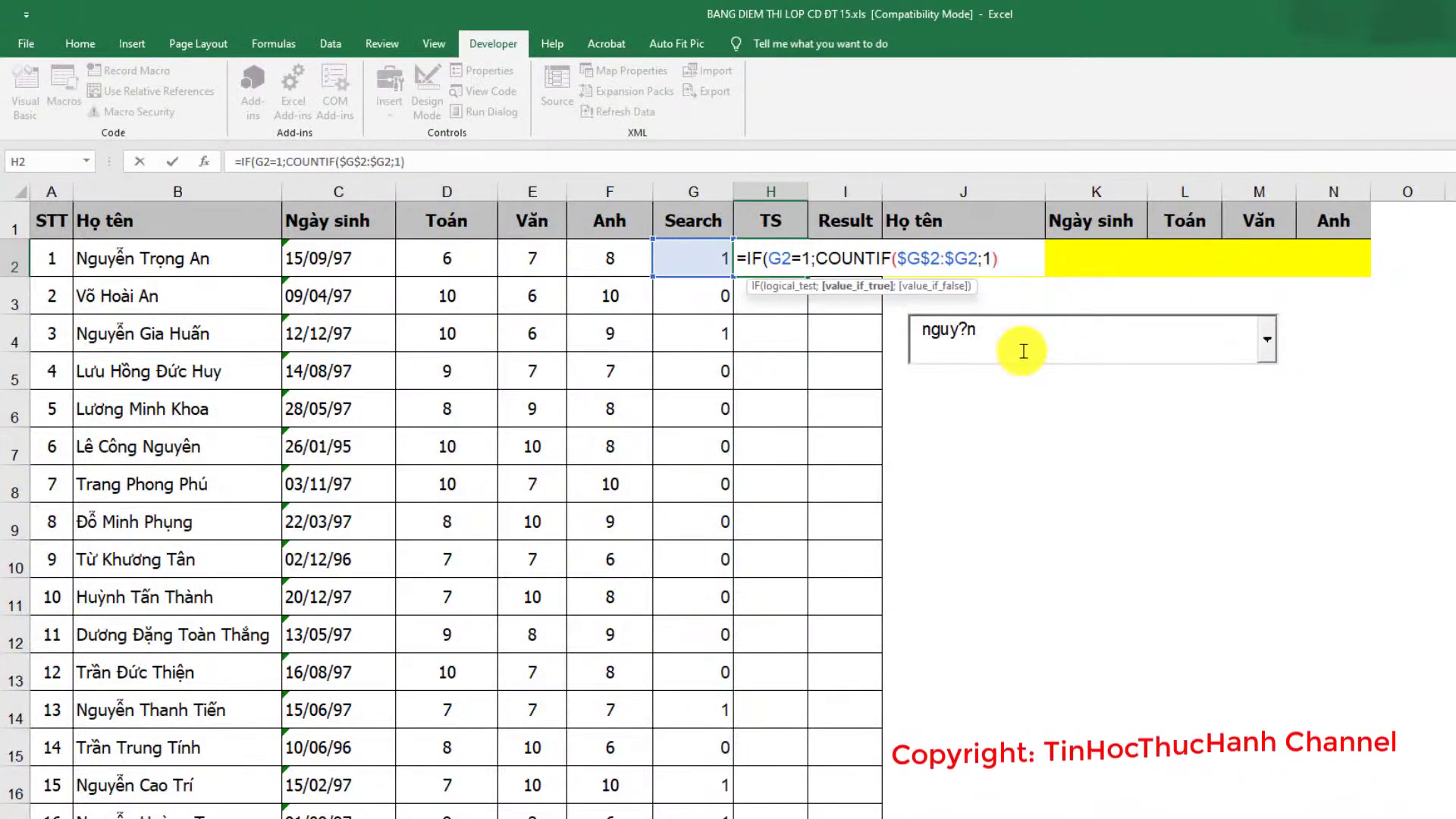
{"action": "type", "text": ";"}
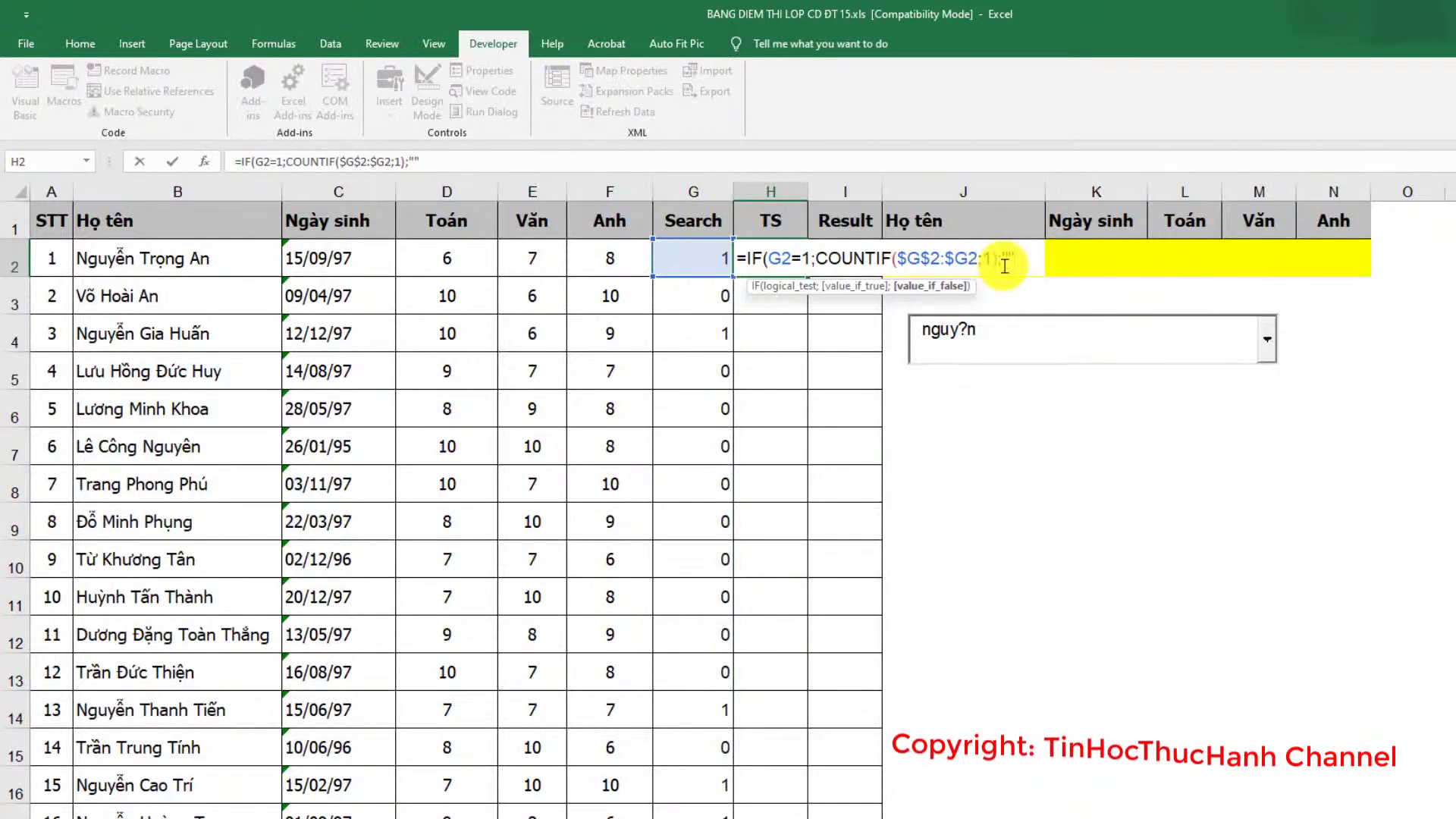
{"action": "type", "text": ")"}
{"action": "key", "text": "Return"}
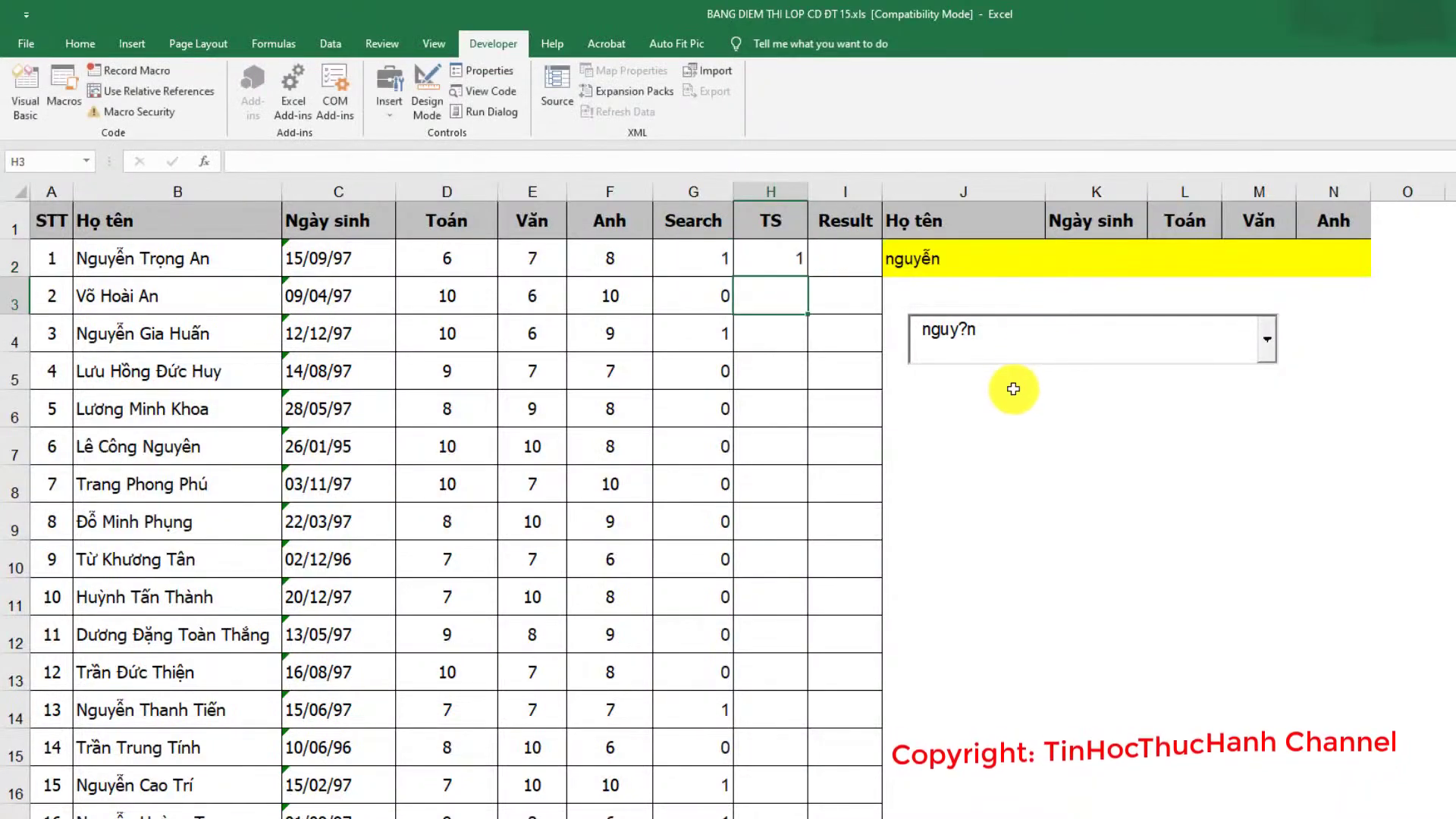
{"action": "left_click", "coordinate": [776, 266]}
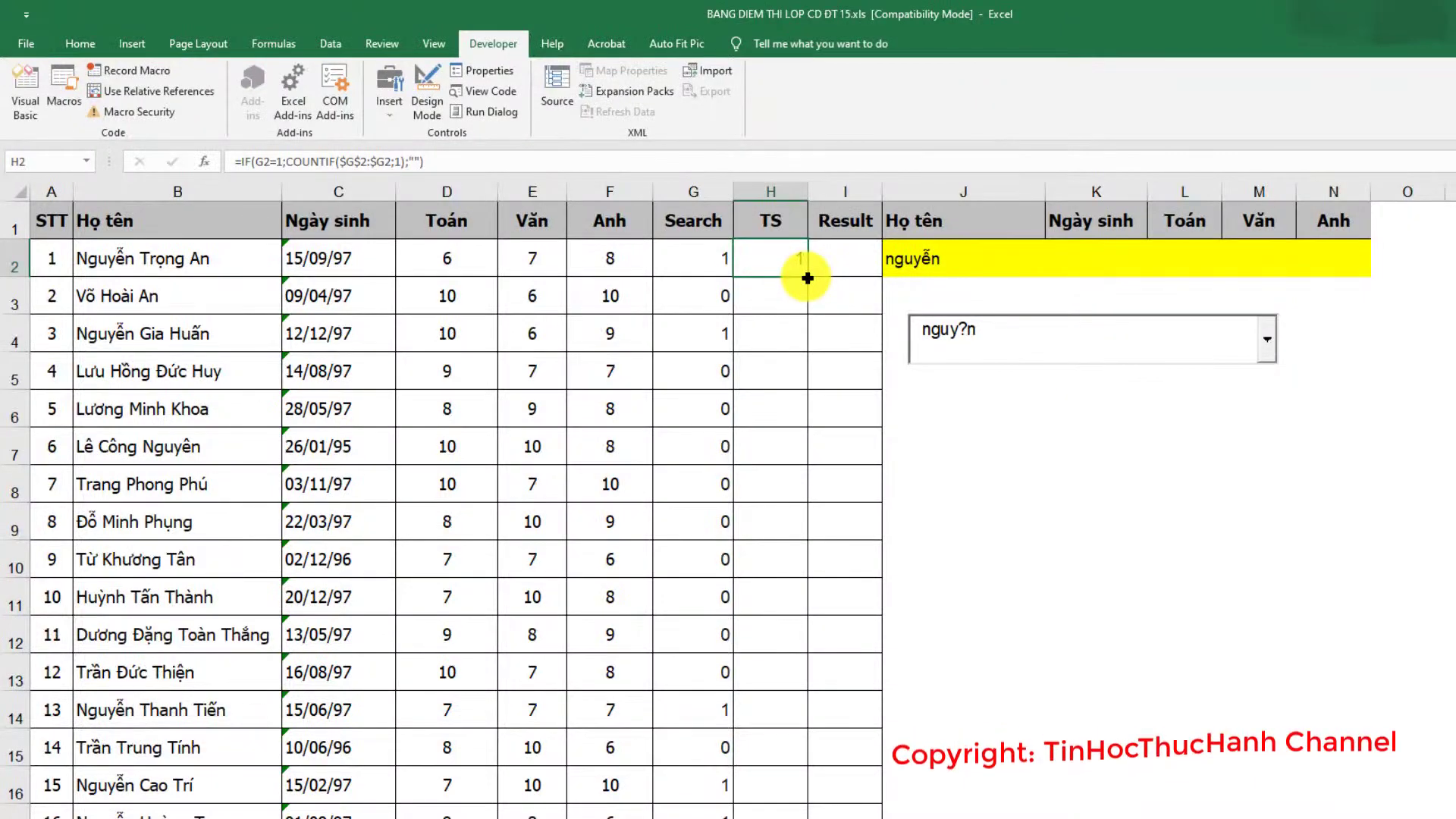
{"action": "double_click", "coordinate": [808, 277]}
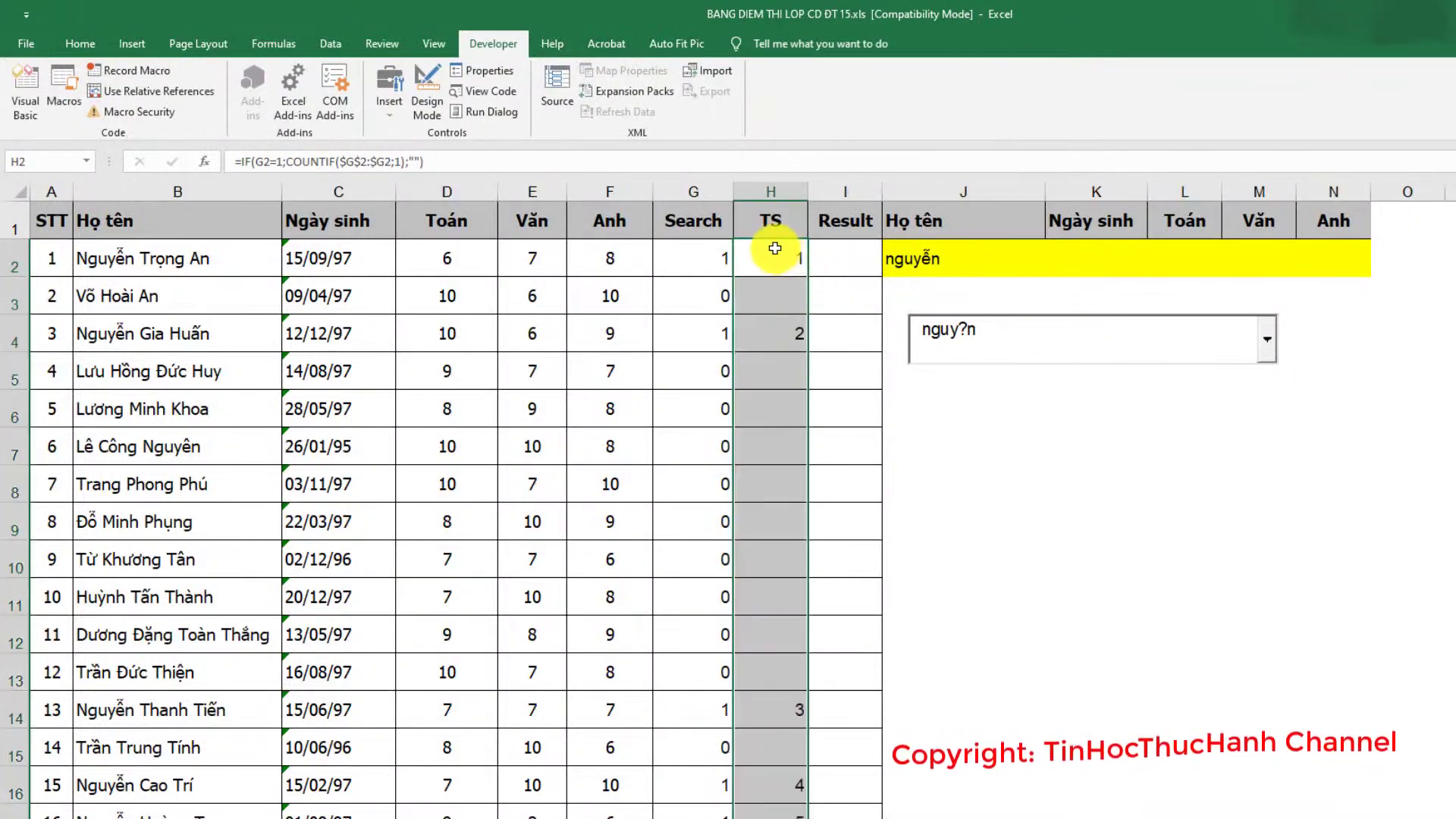
{"action": "left_click", "coordinate": [778, 267]}
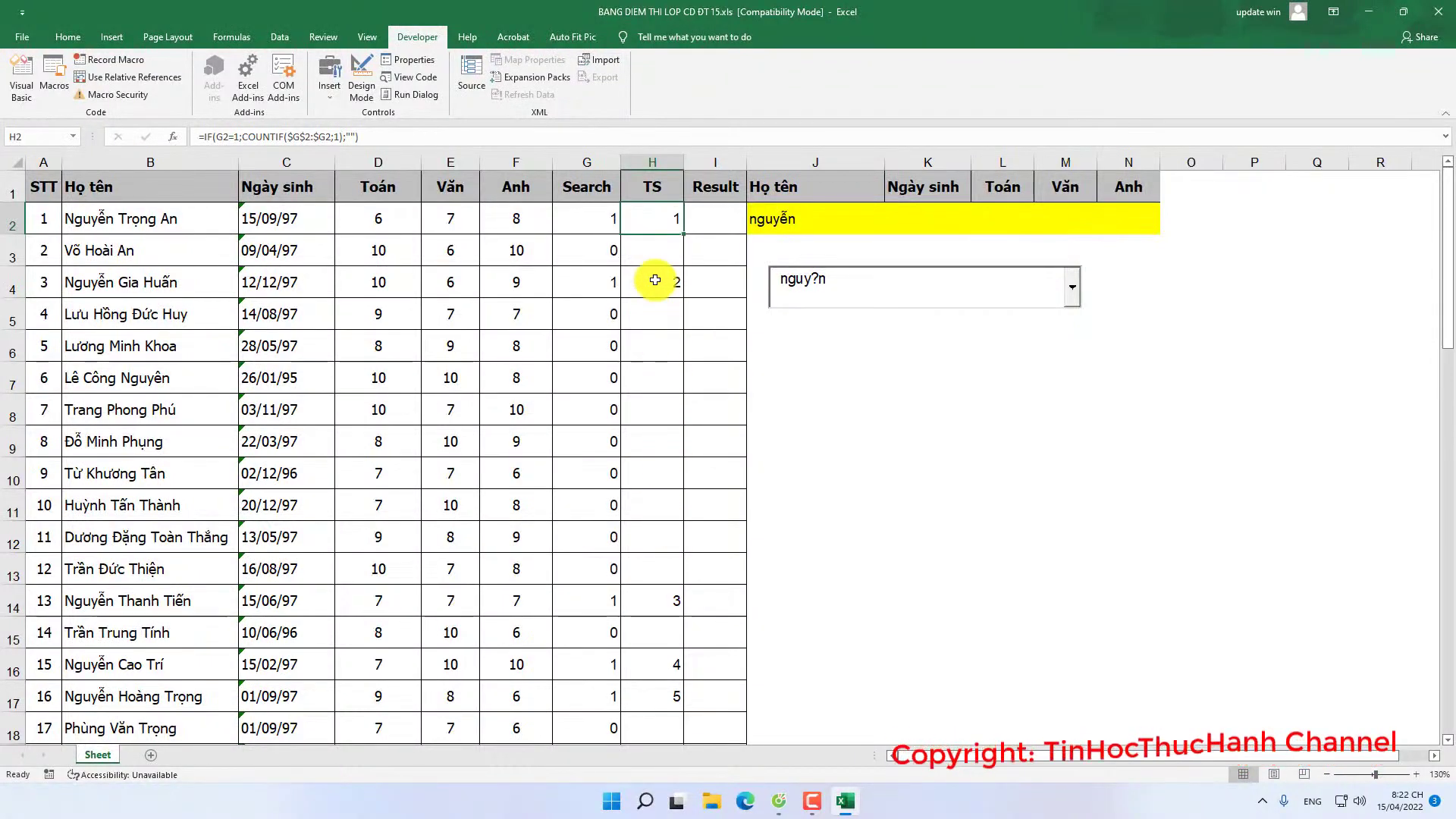
Step: Clear the combo box and test the search with the letter "l" followed by the letter "t"
{"action": "left_click", "coordinate": [851, 284]}
{"action": "key", "text": "BackSpace"}
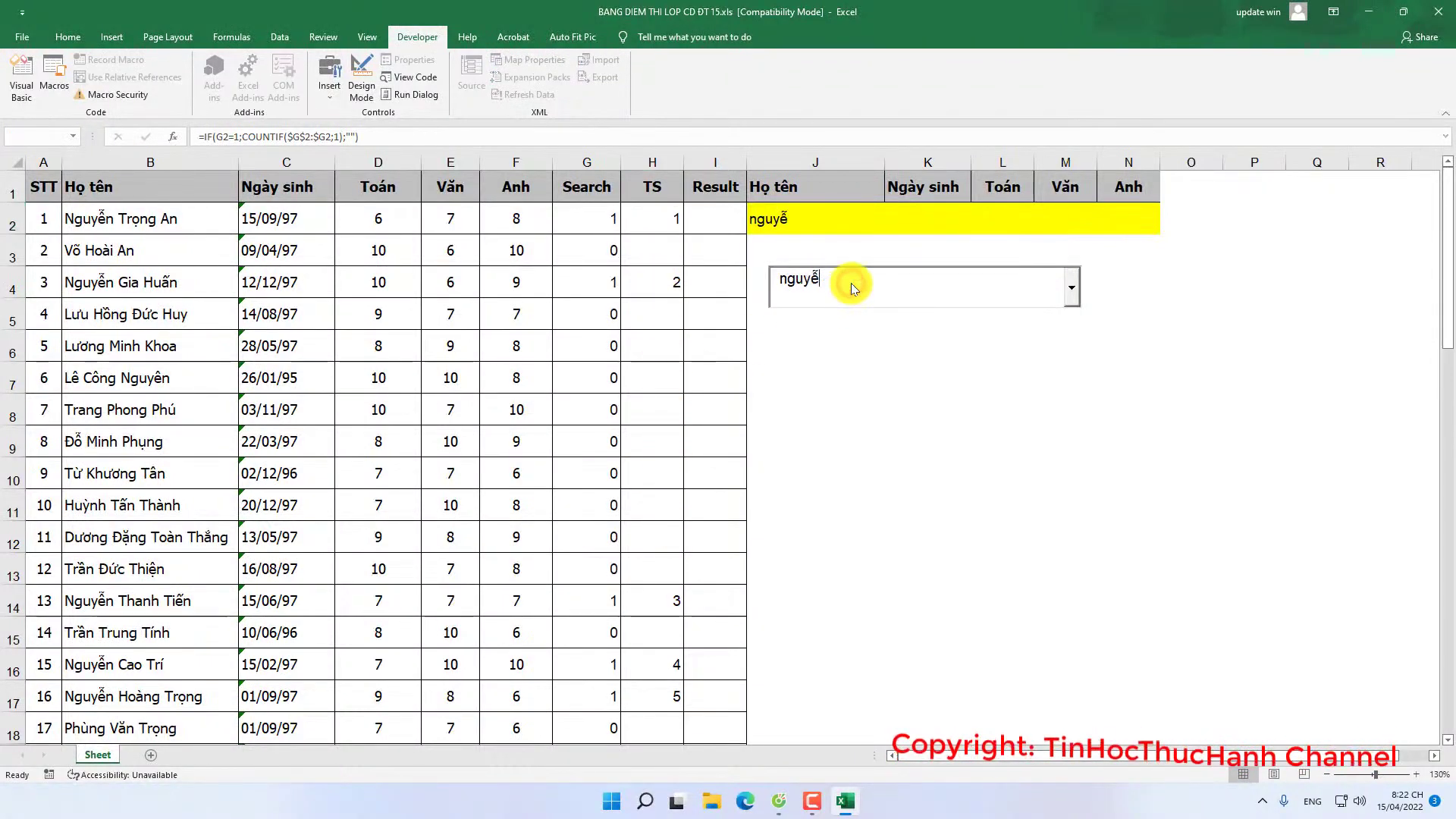
{"action": "key", "text": "BackSpace"}
{"action": "key", "text": "BackSpace"}
{"action": "key", "text": "BackSpace"}
{"action": "key", "text": "BackSpace"}
{"action": "key", "text": "BackSpace"}
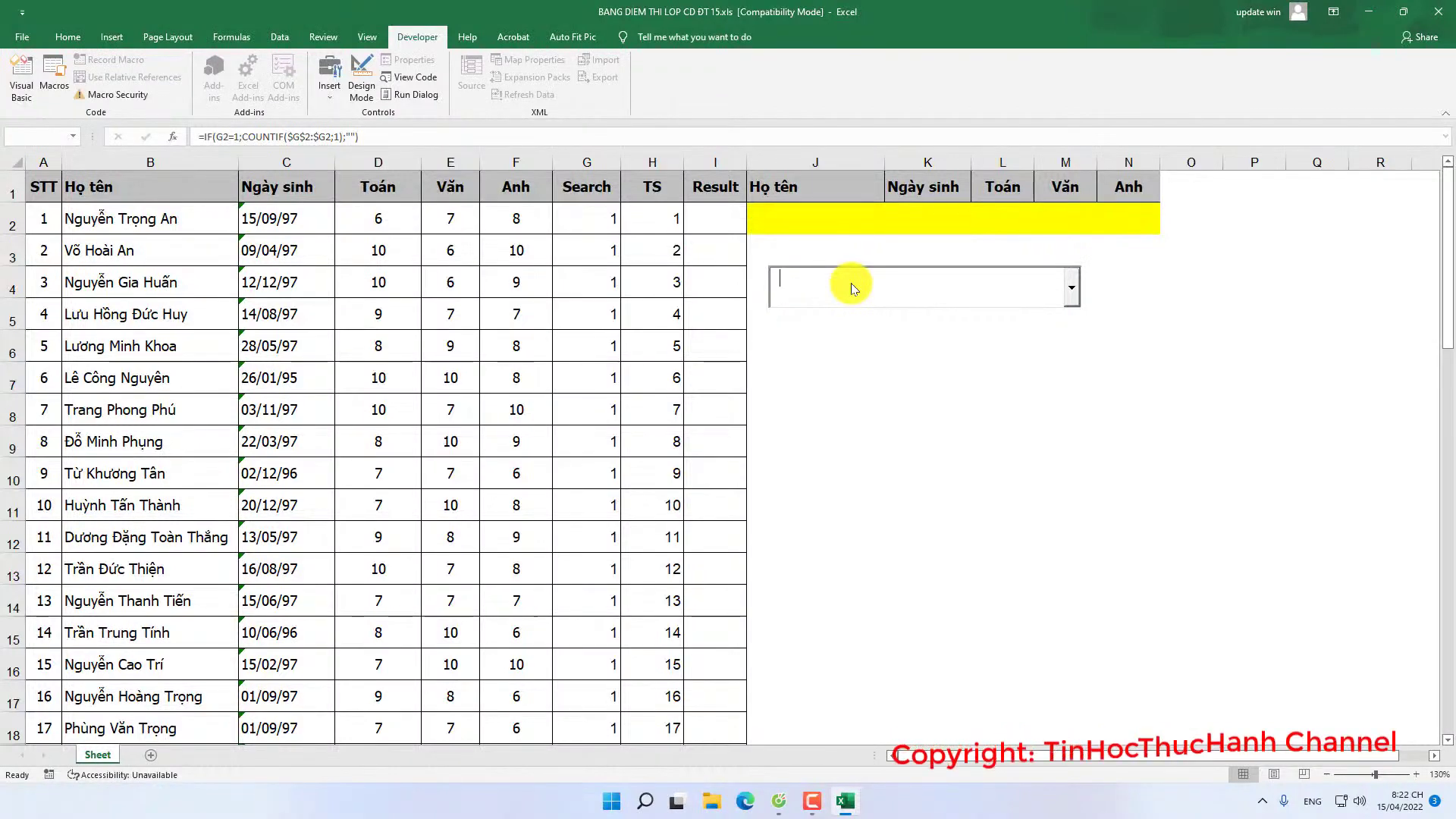
{"action": "type", "text": "l"}
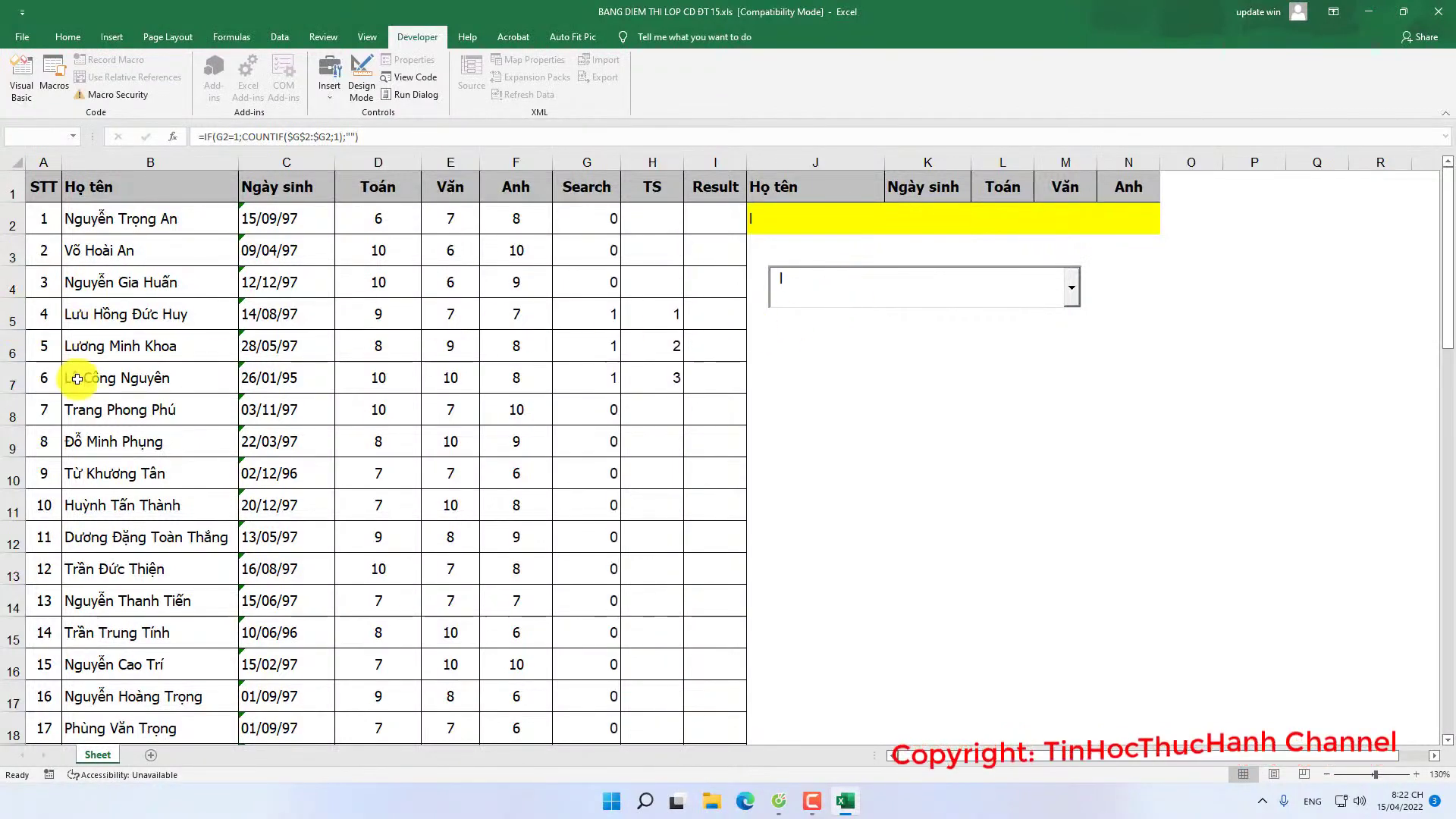
{"action": "key", "text": "BackSpace"}
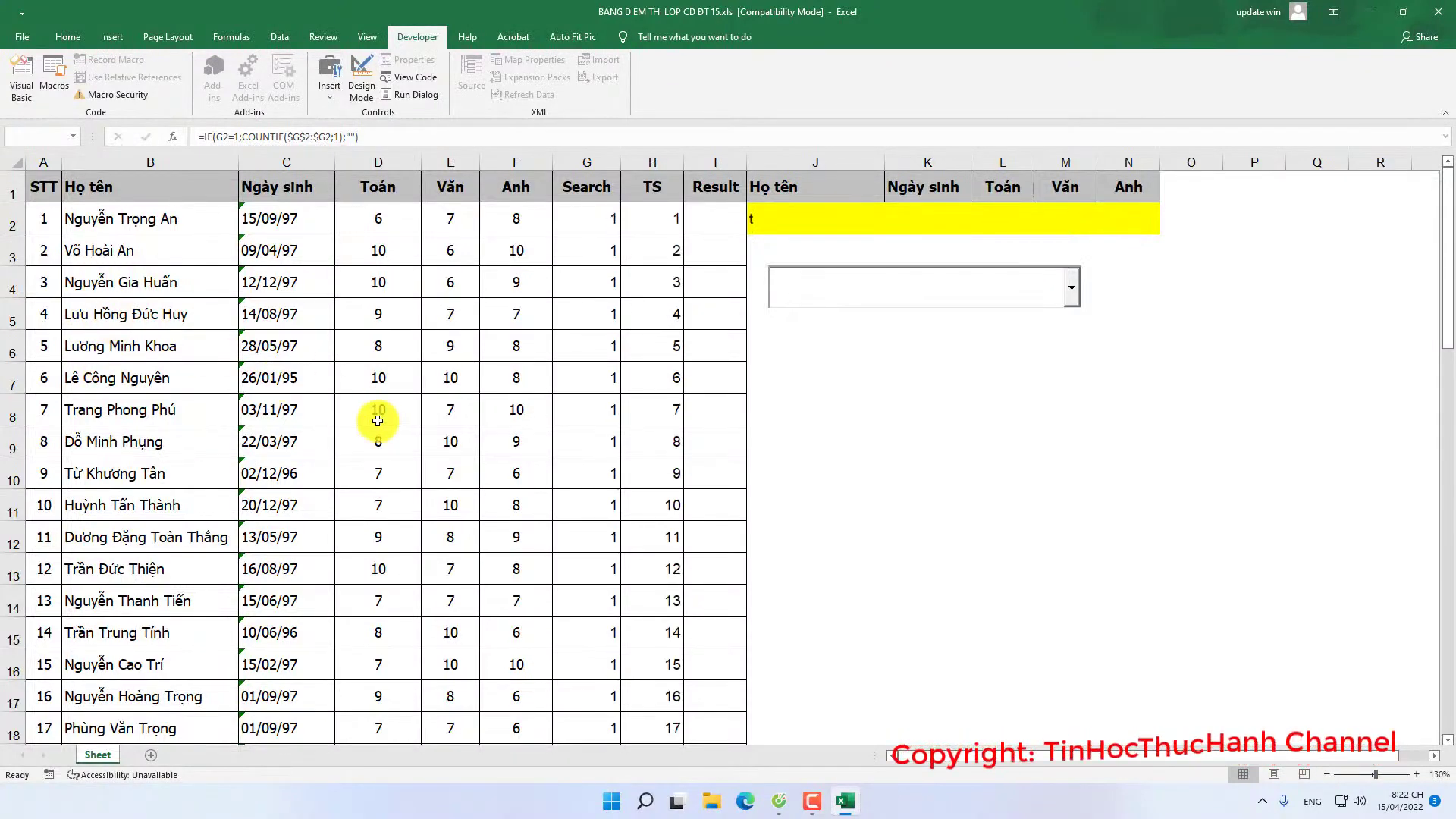
{"action": "type", "text": "t"}
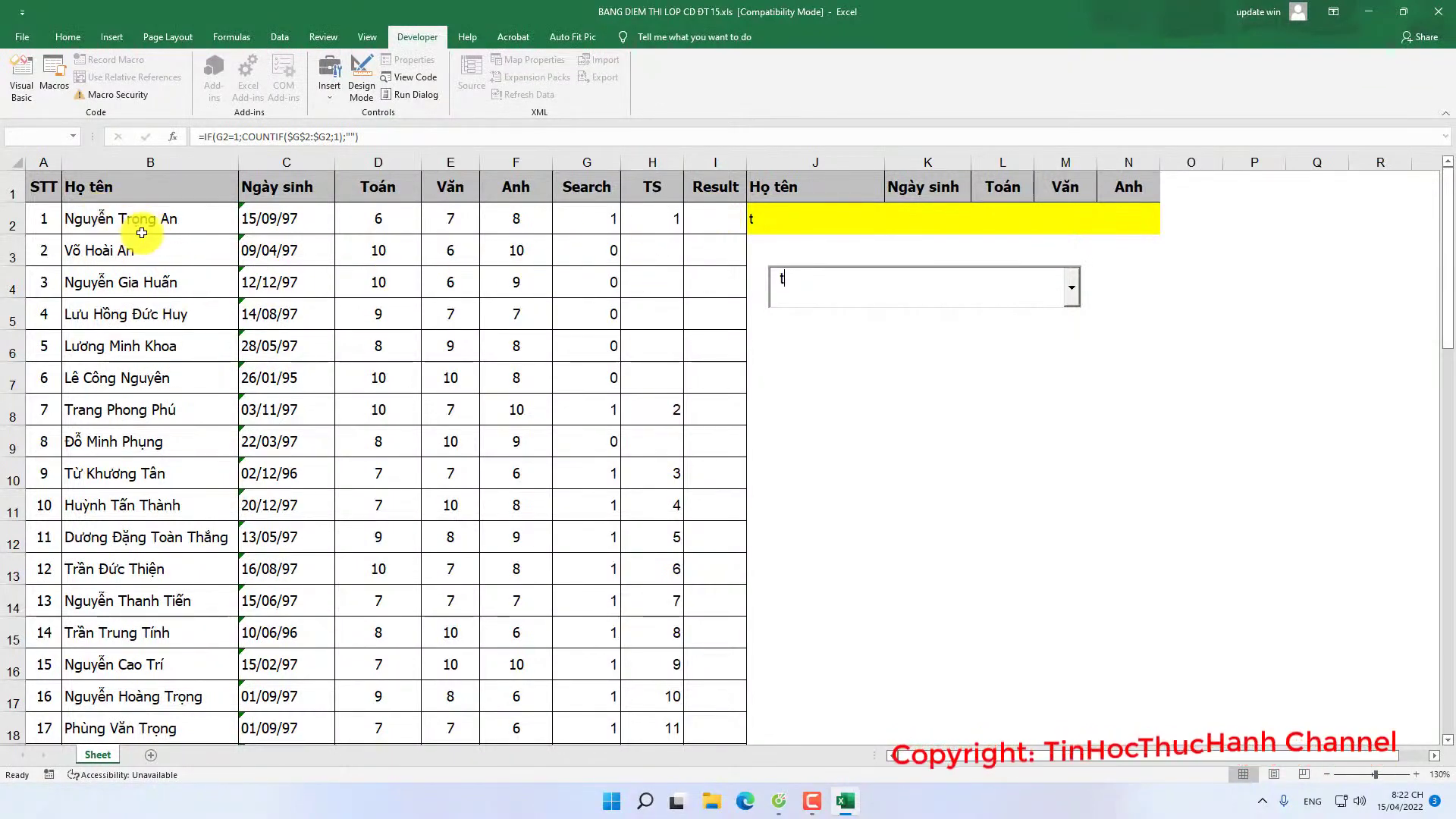
Step: Begin an INDEX formula in I2 of the Result column with the student names $B$2:$B$45 as its absolute array
{"action": "left_click", "coordinate": [731, 216]}
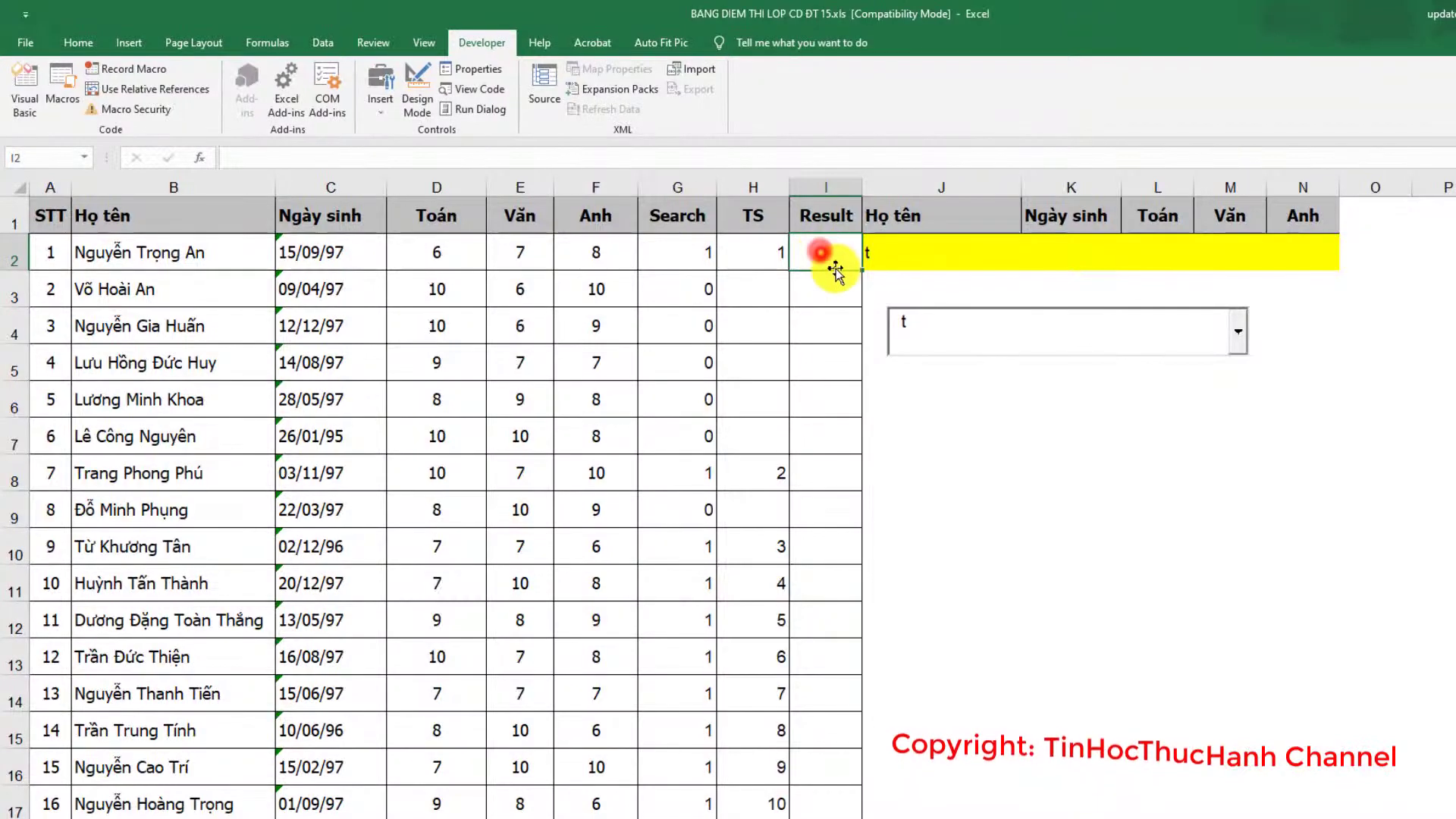
{"action": "left_click", "coordinate": [832, 252]}
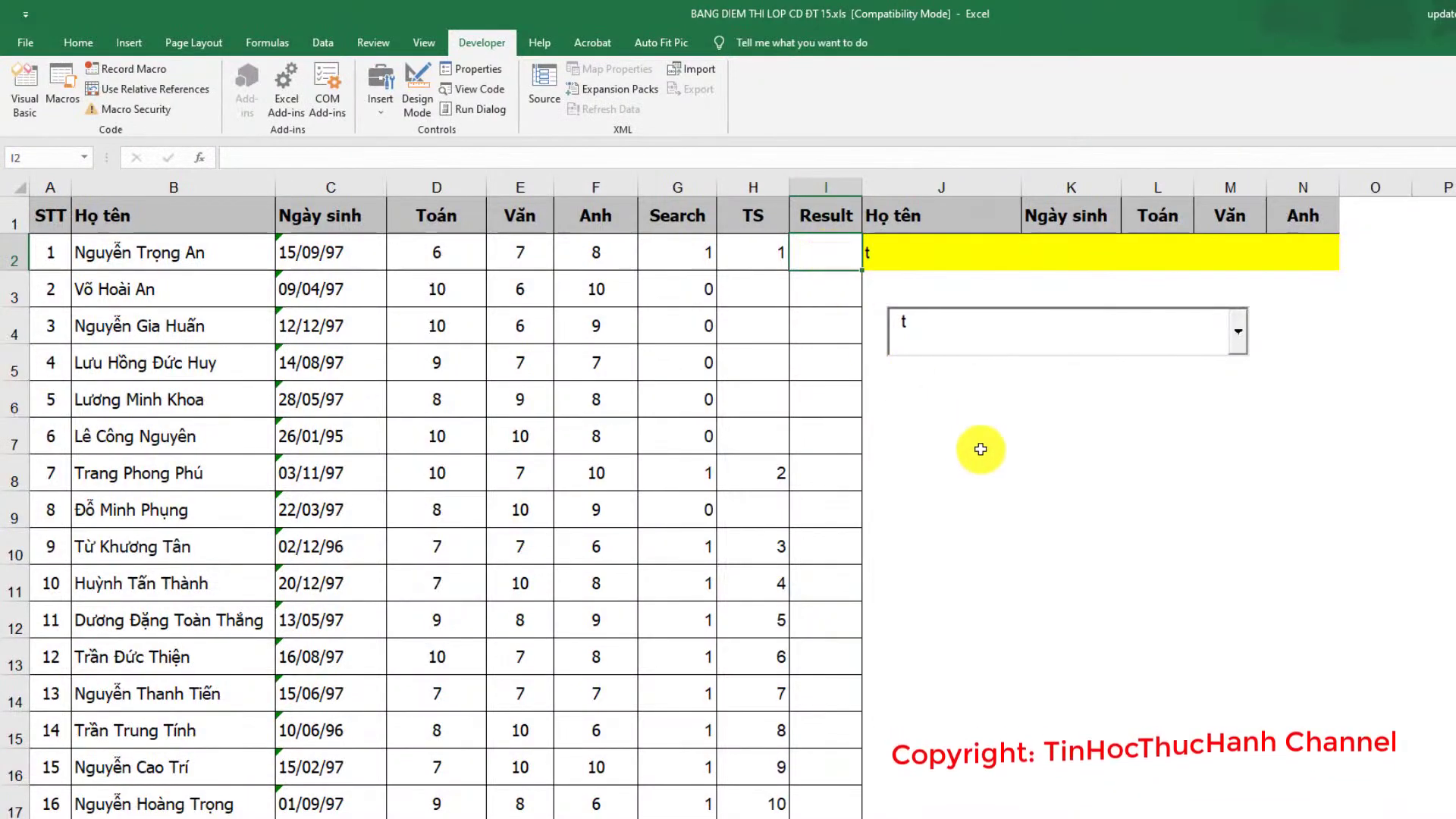
{"action": "type", "text": "=in"}
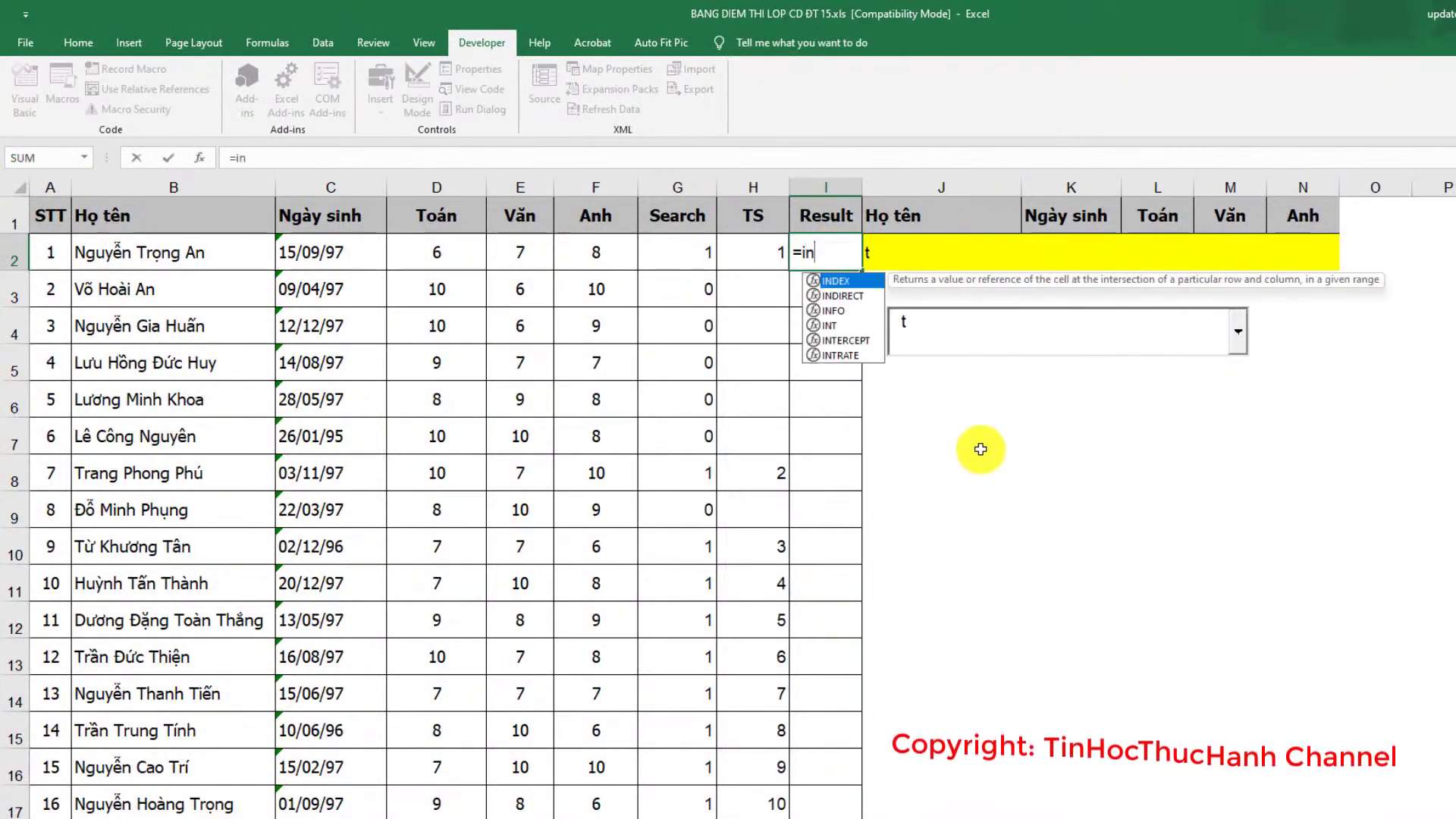
{"action": "key", "text": "Tab"}
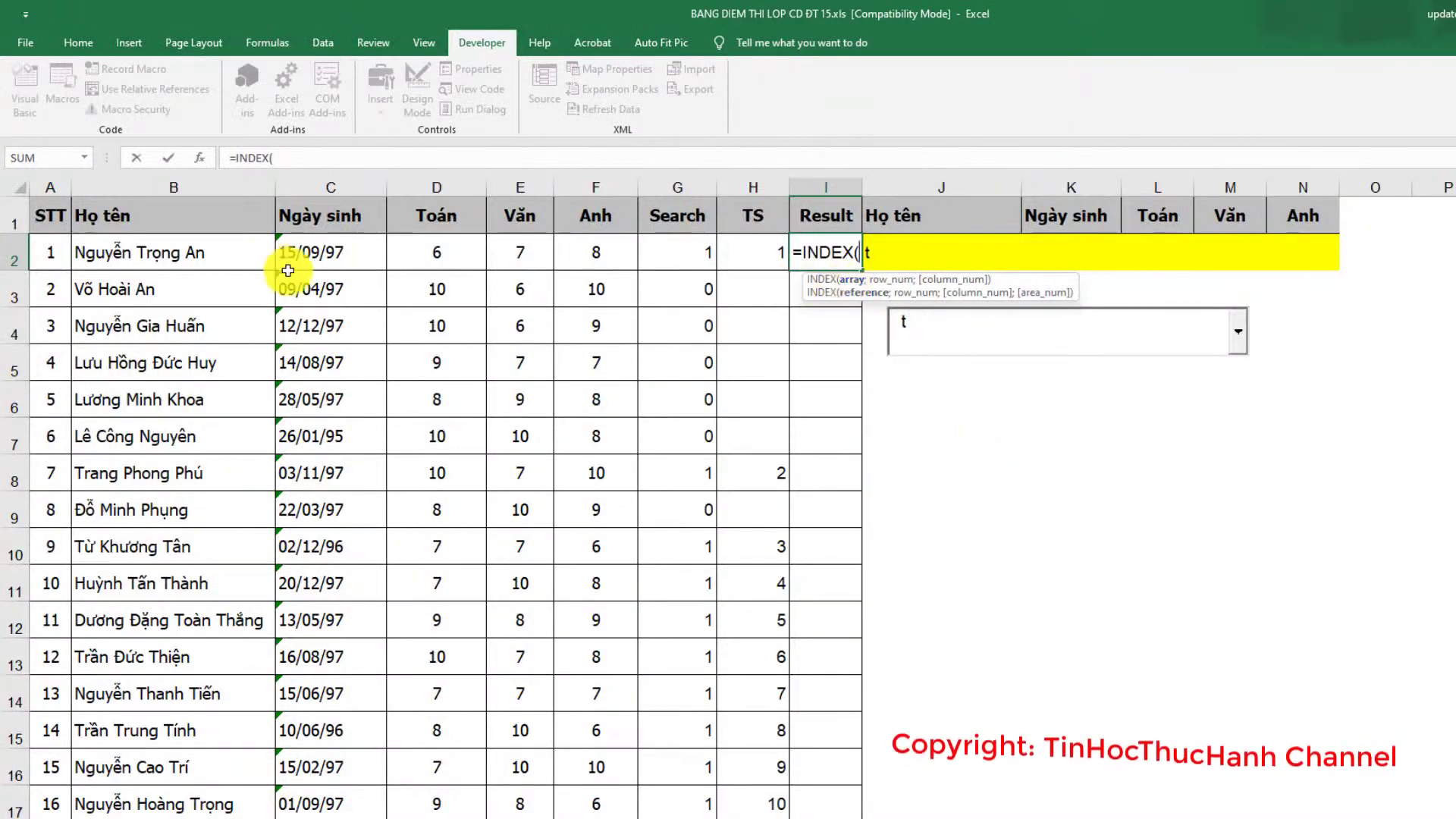
{"action": "left_click", "coordinate": [132, 257]}
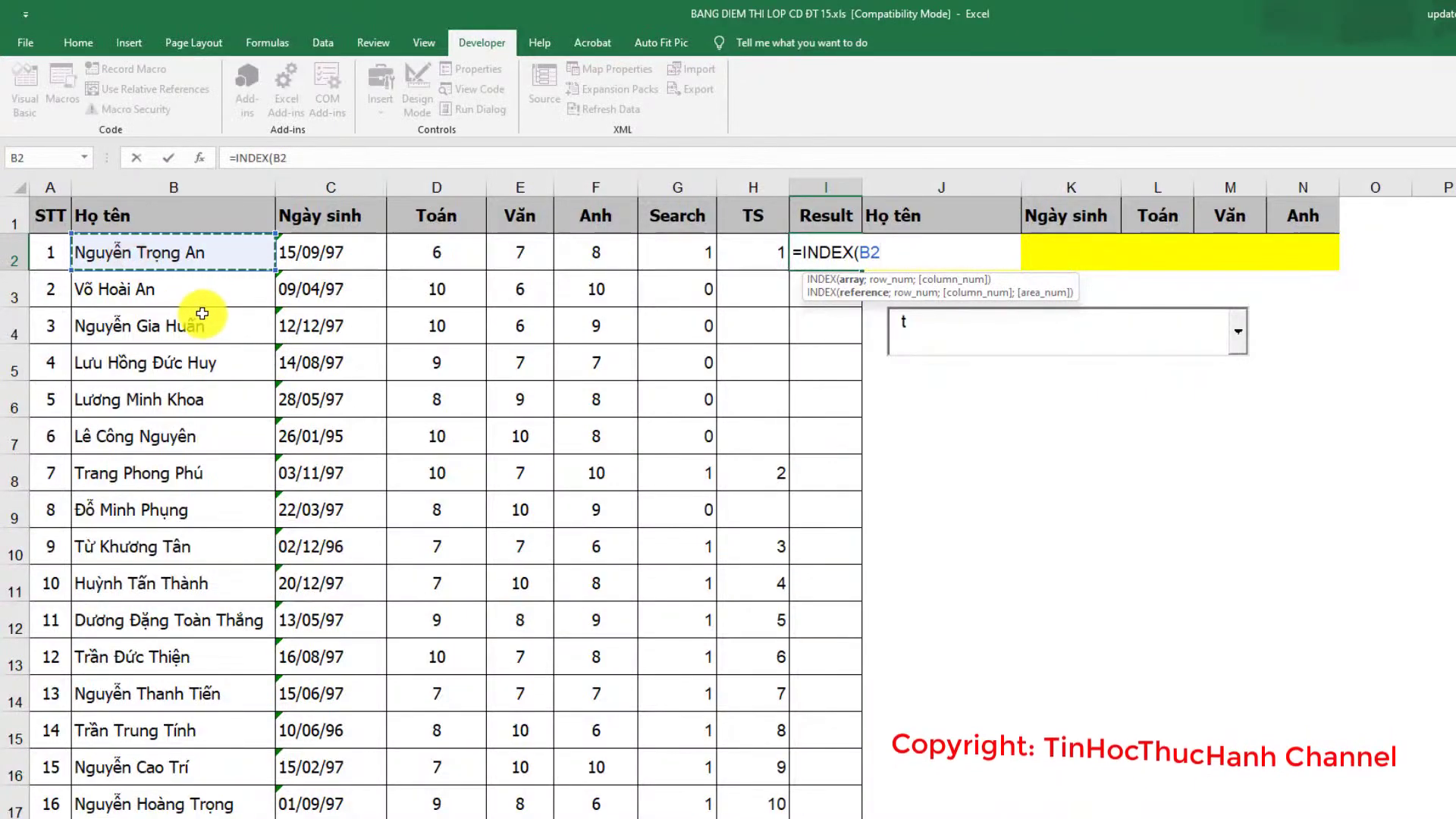
{"action": "key", "text": "ctrl+shift+Down"}
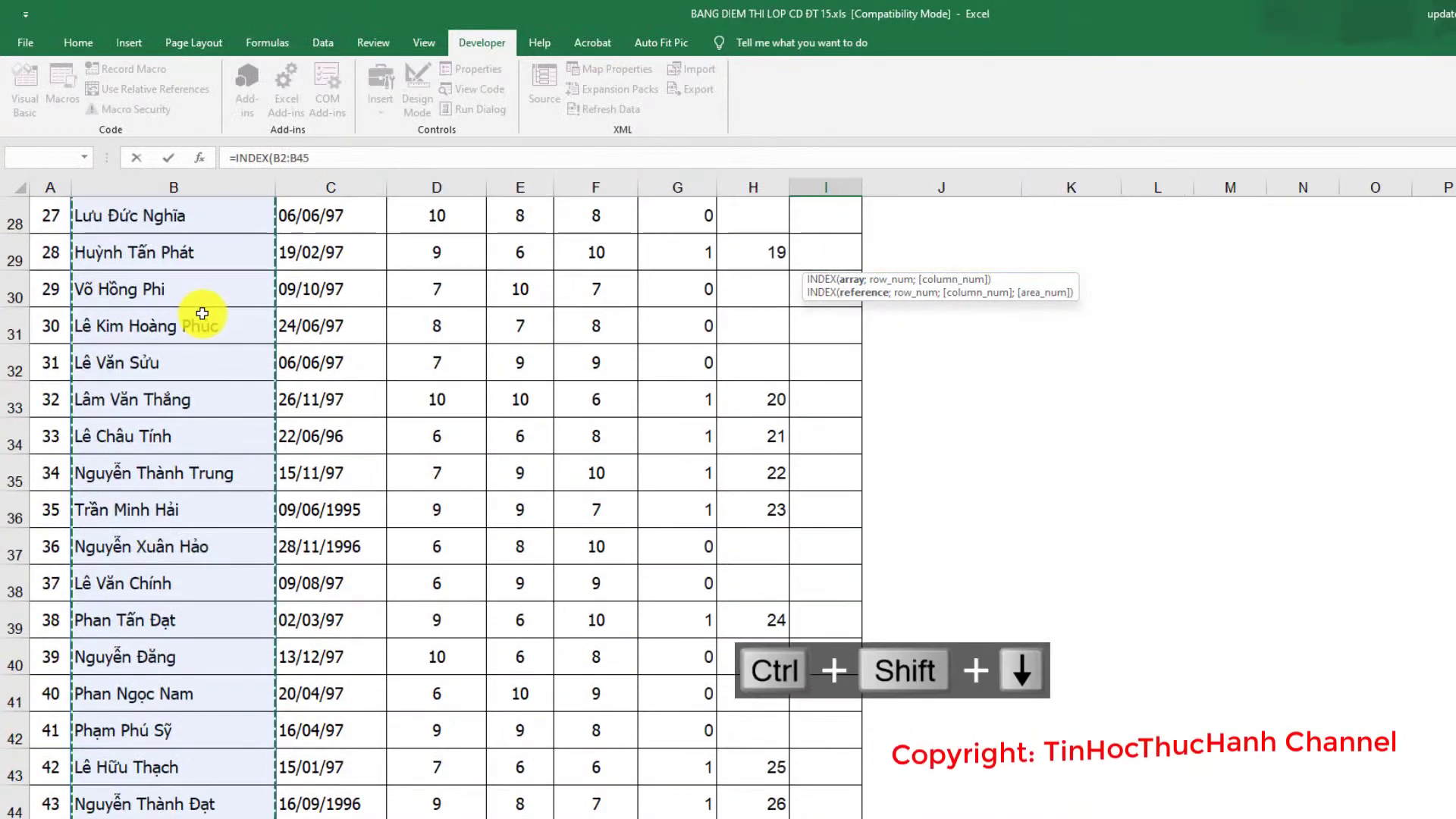
{"action": "scroll", "coordinate": [482, 407], "scroll_direction": "up", "scroll_amount": 4}
{"action": "scroll", "coordinate": [482, 406], "scroll_direction": "up", "scroll_amount": 5}
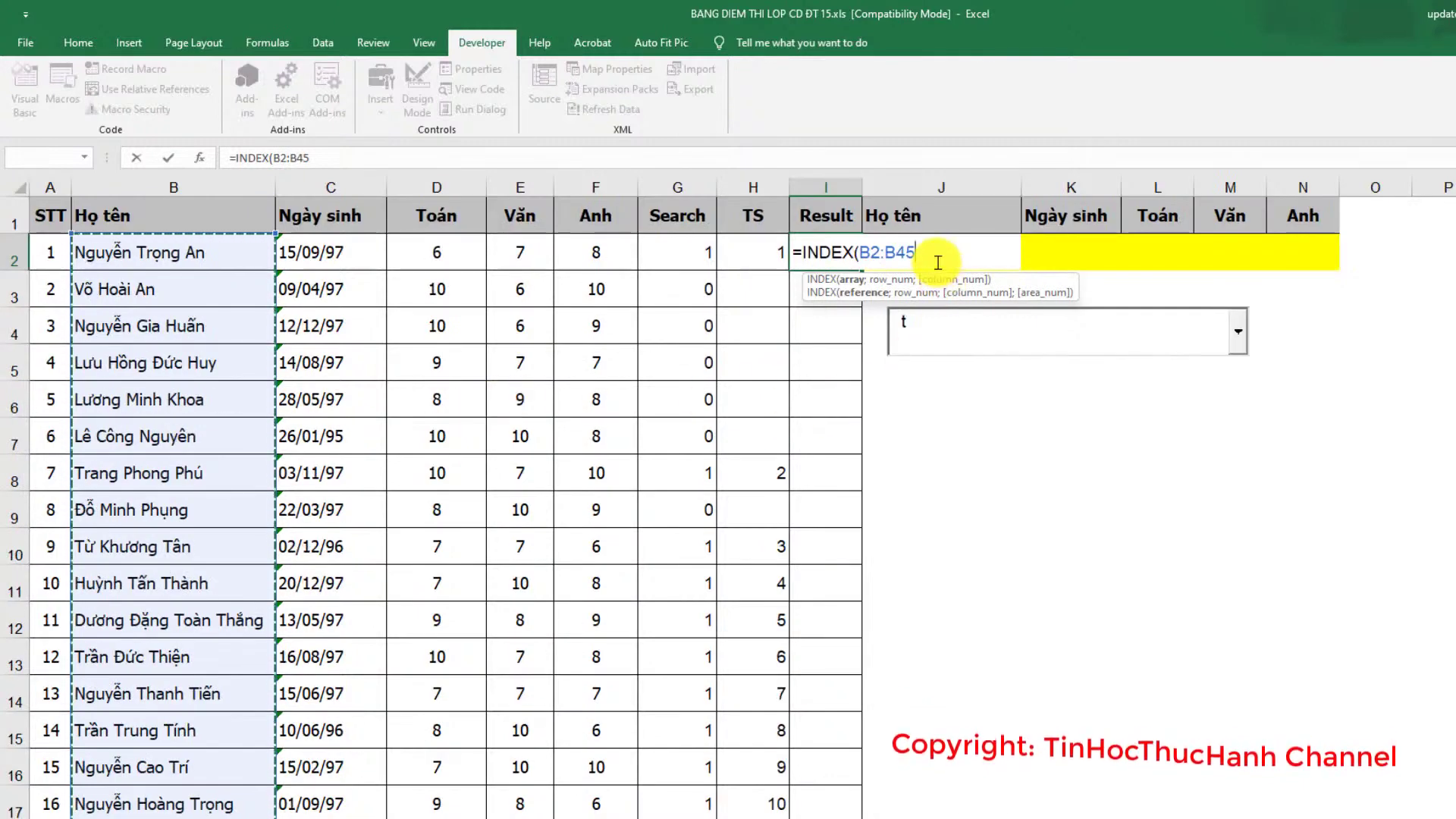
{"action": "key", "text": "F4"}
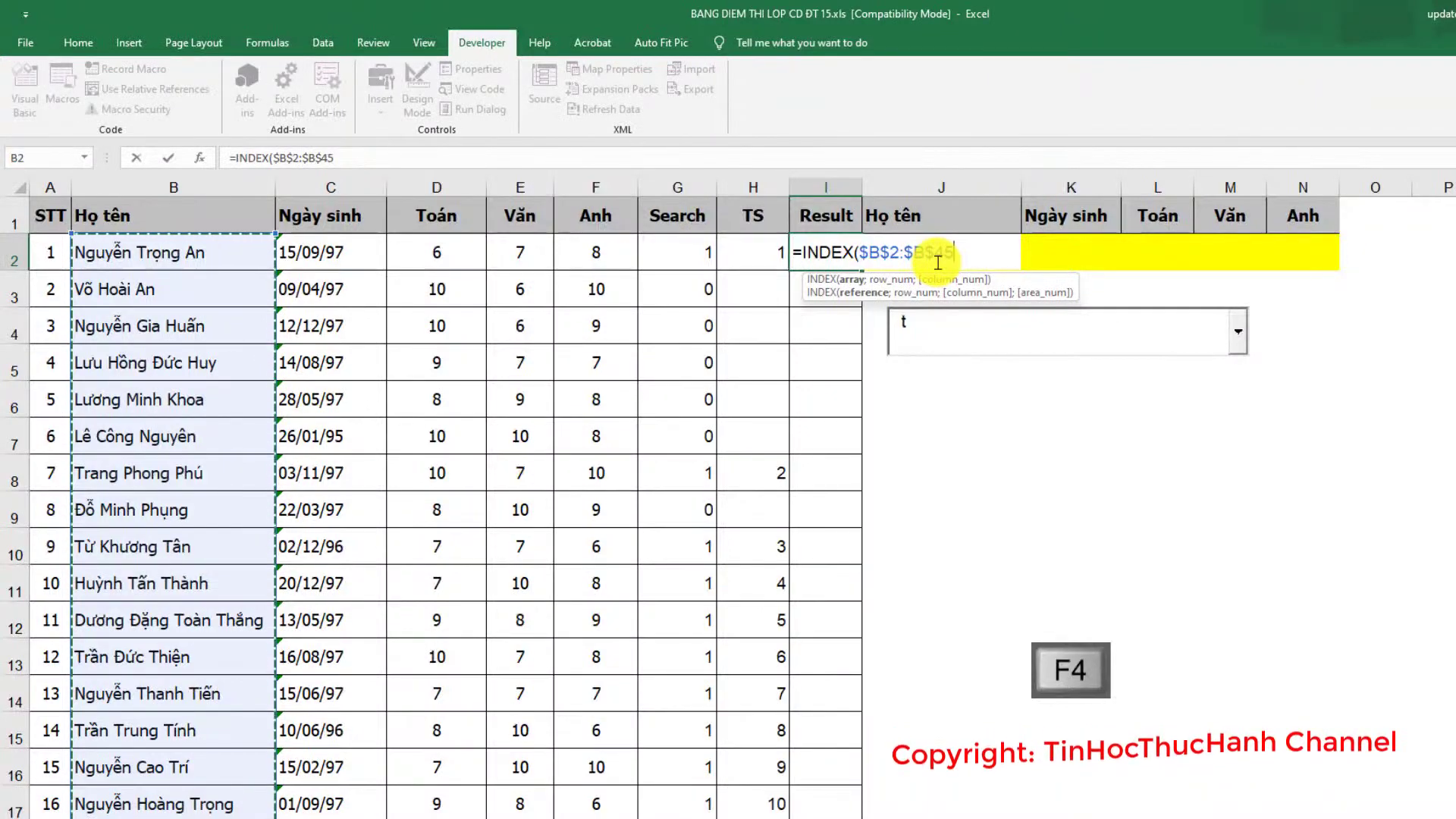
{"action": "type", "text": ";"}
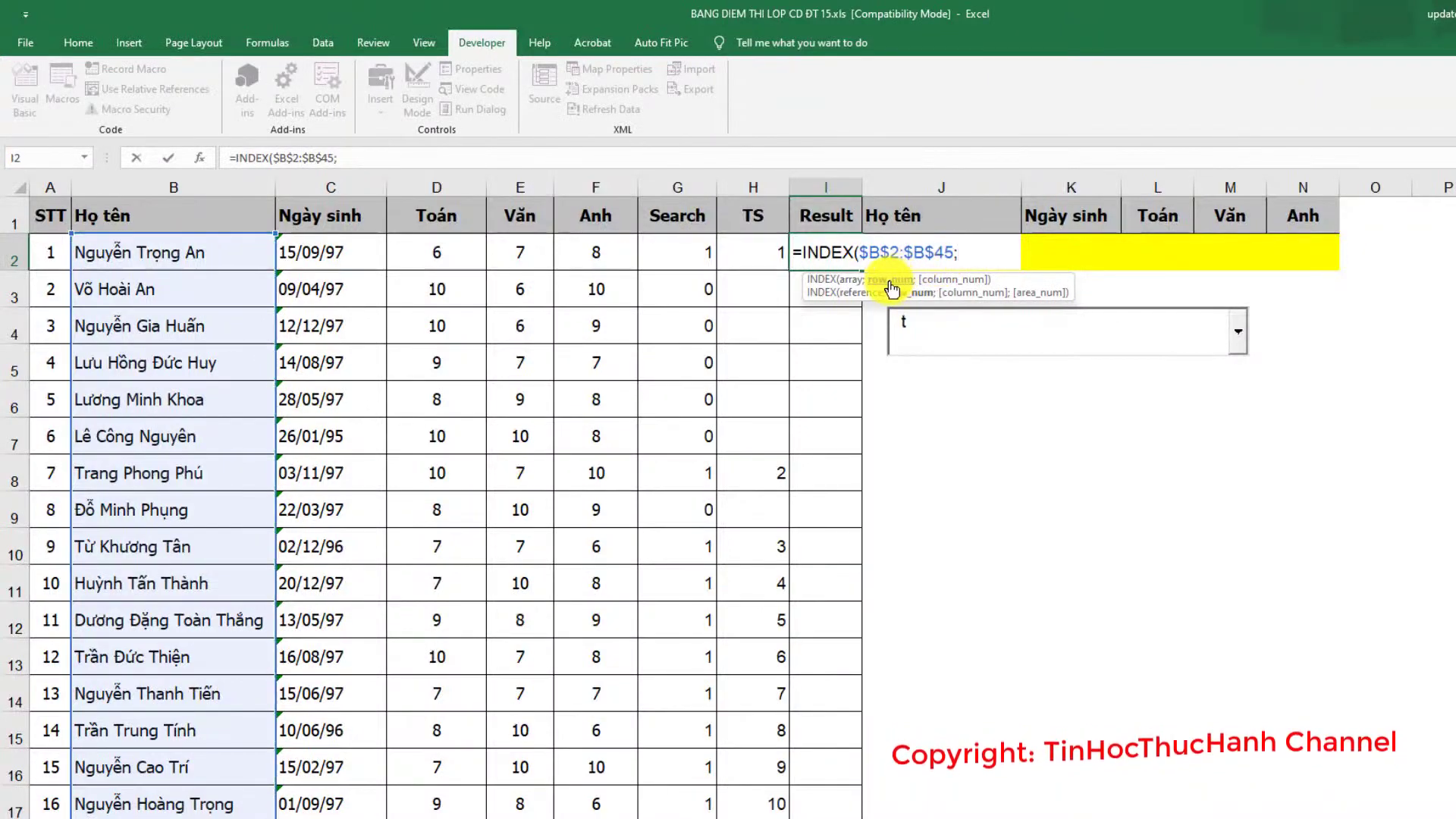
Step: Nest MATCH as the row number of the INDEX formula in I2, with the ROWS function as its lookup value
{"action": "type", "text": "m"}
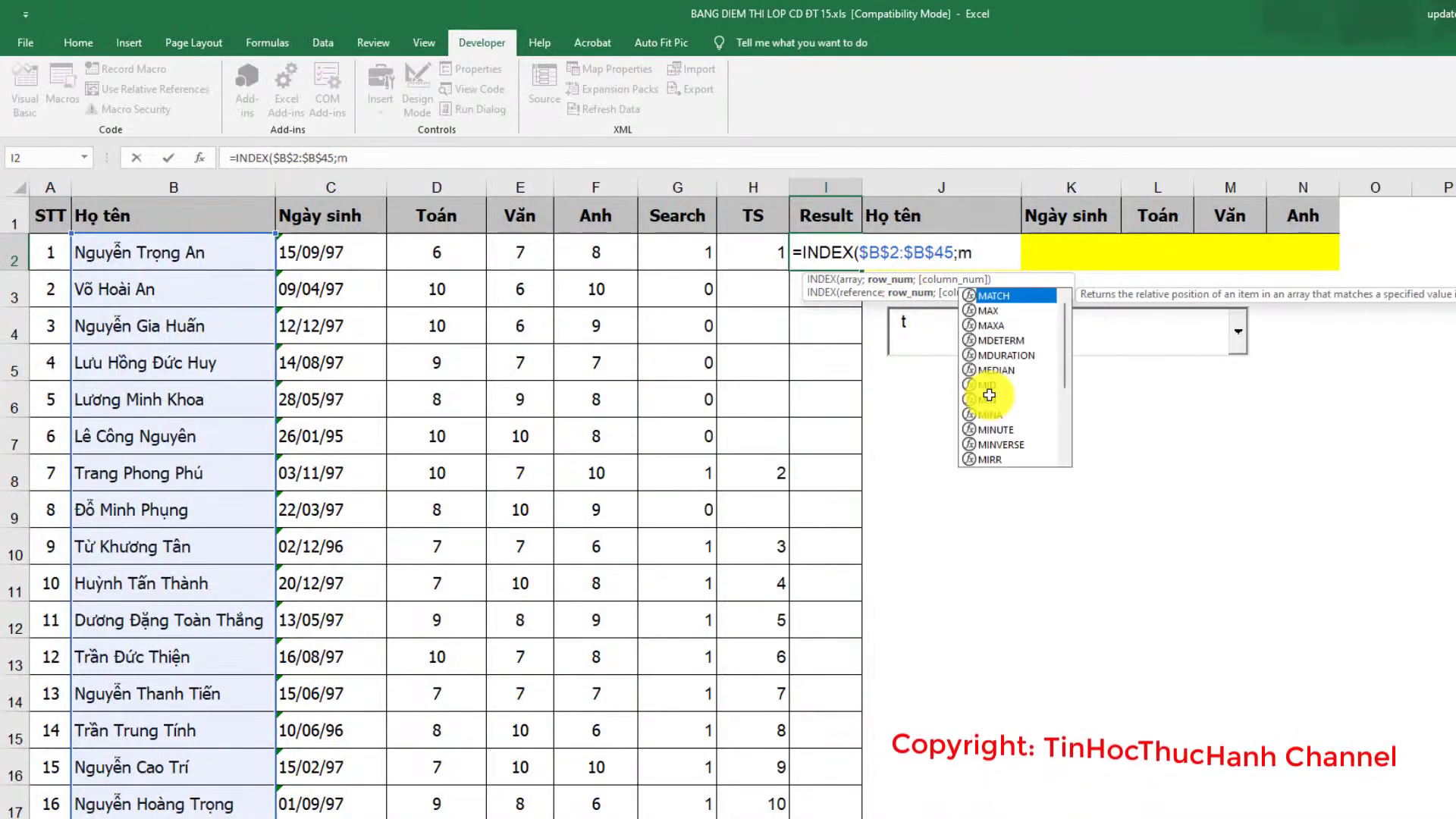
{"action": "key", "text": "Tab"}
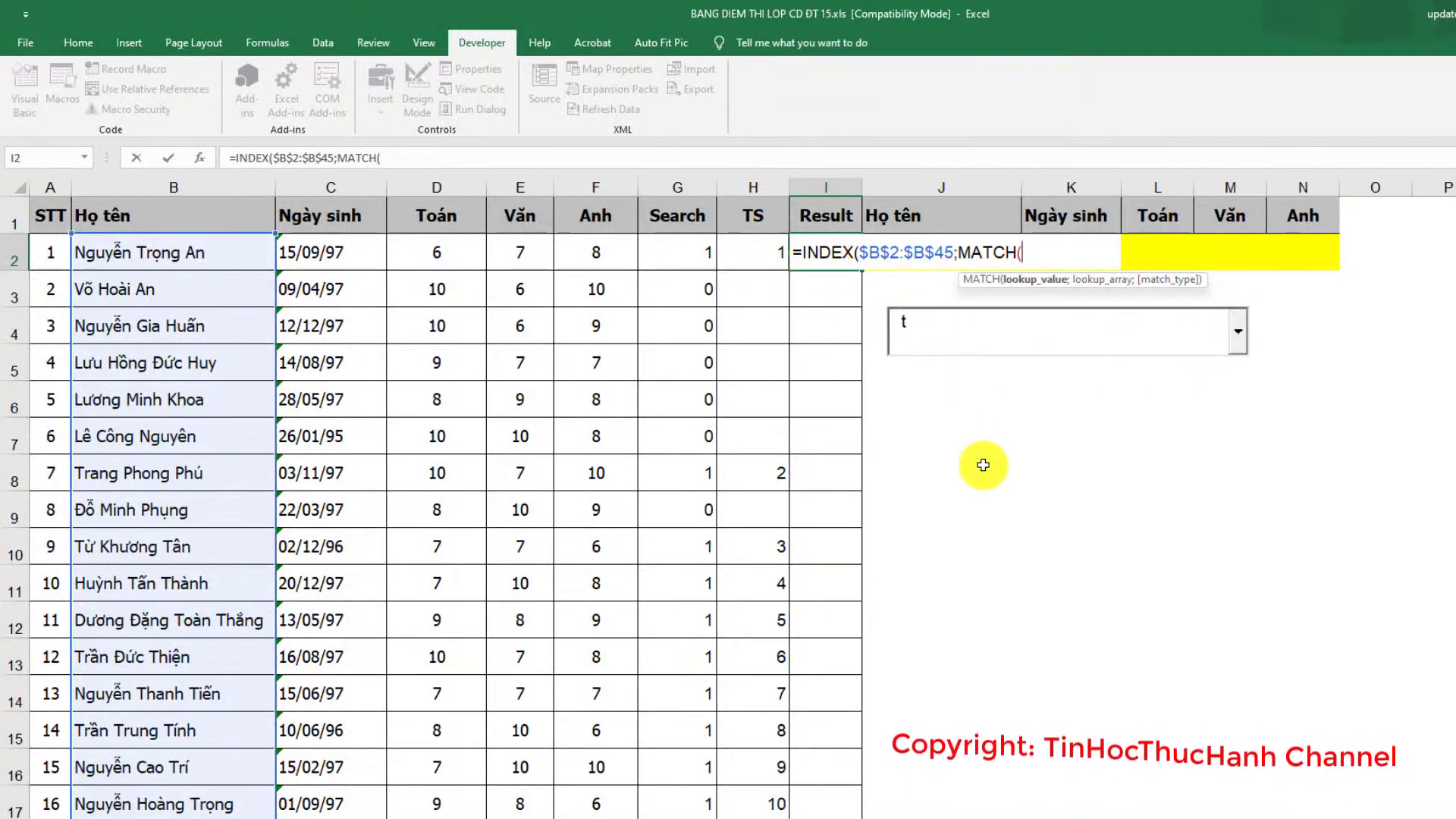
{"action": "type", "text": "ro"}
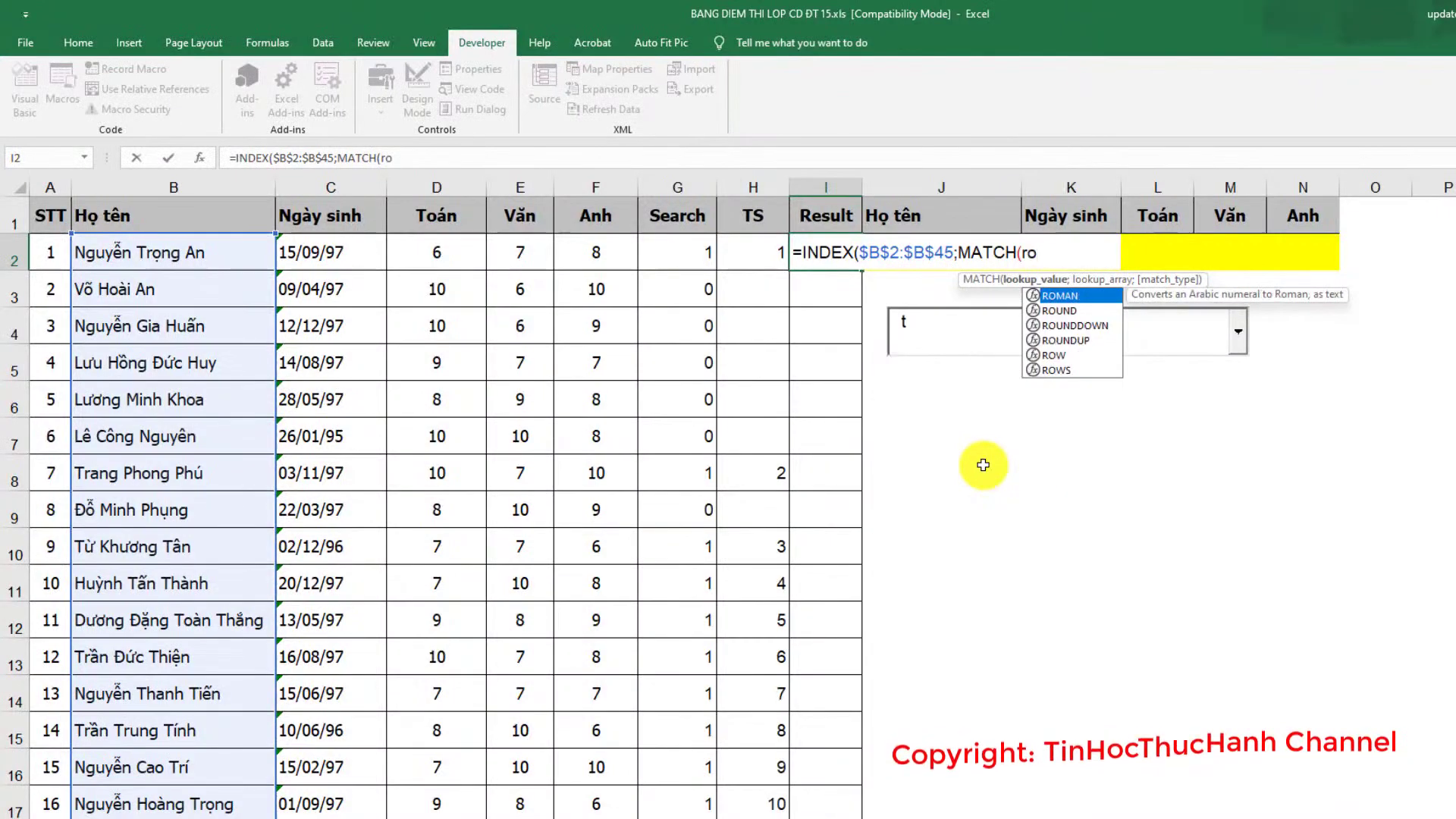
{"action": "key", "text": "Down"}
{"action": "key", "text": "Down"}
{"action": "key", "text": "Down"}
{"action": "key", "text": "Down"}
{"action": "key", "text": "Down"}
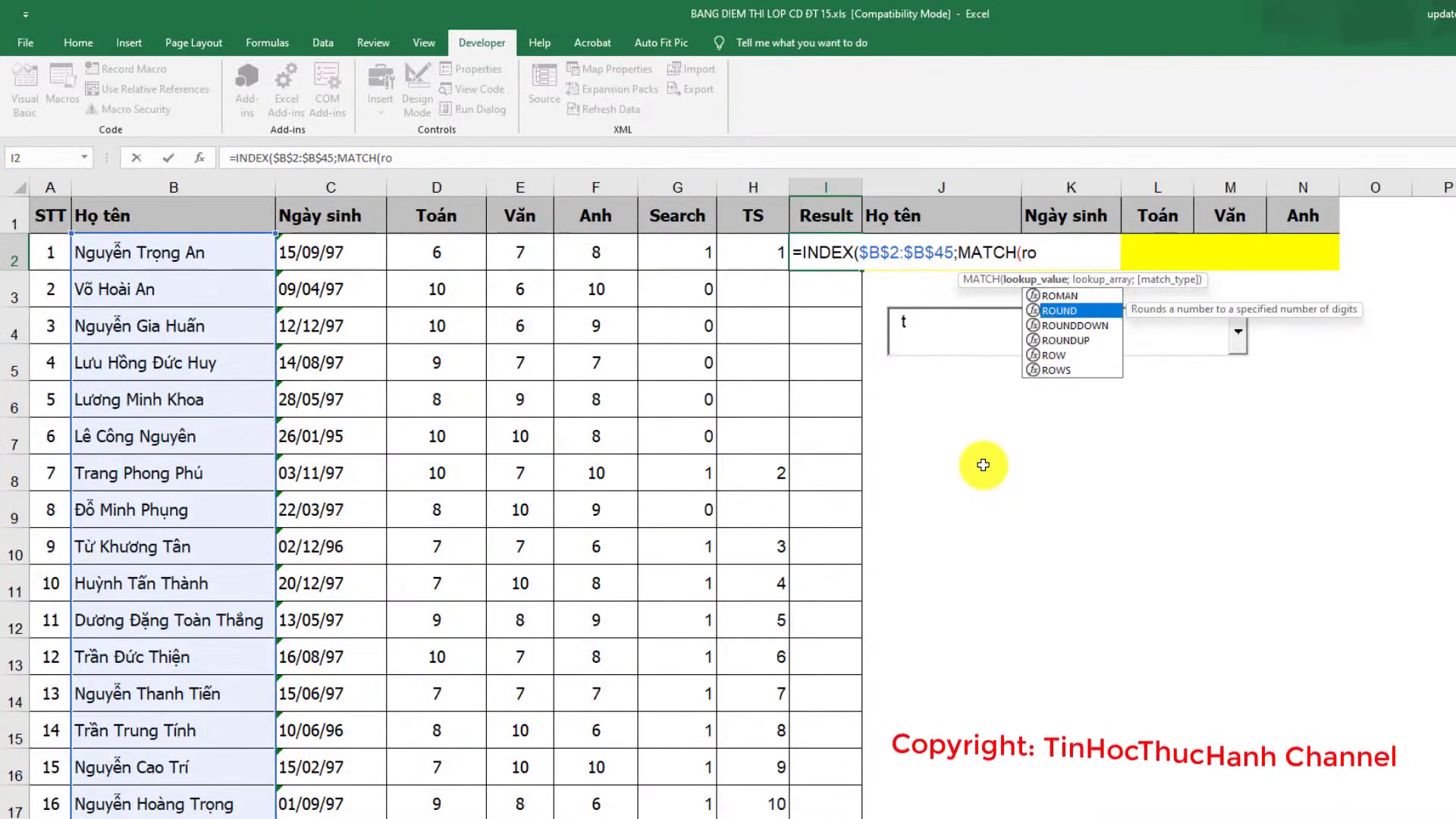
{"action": "key", "text": "Tab"}
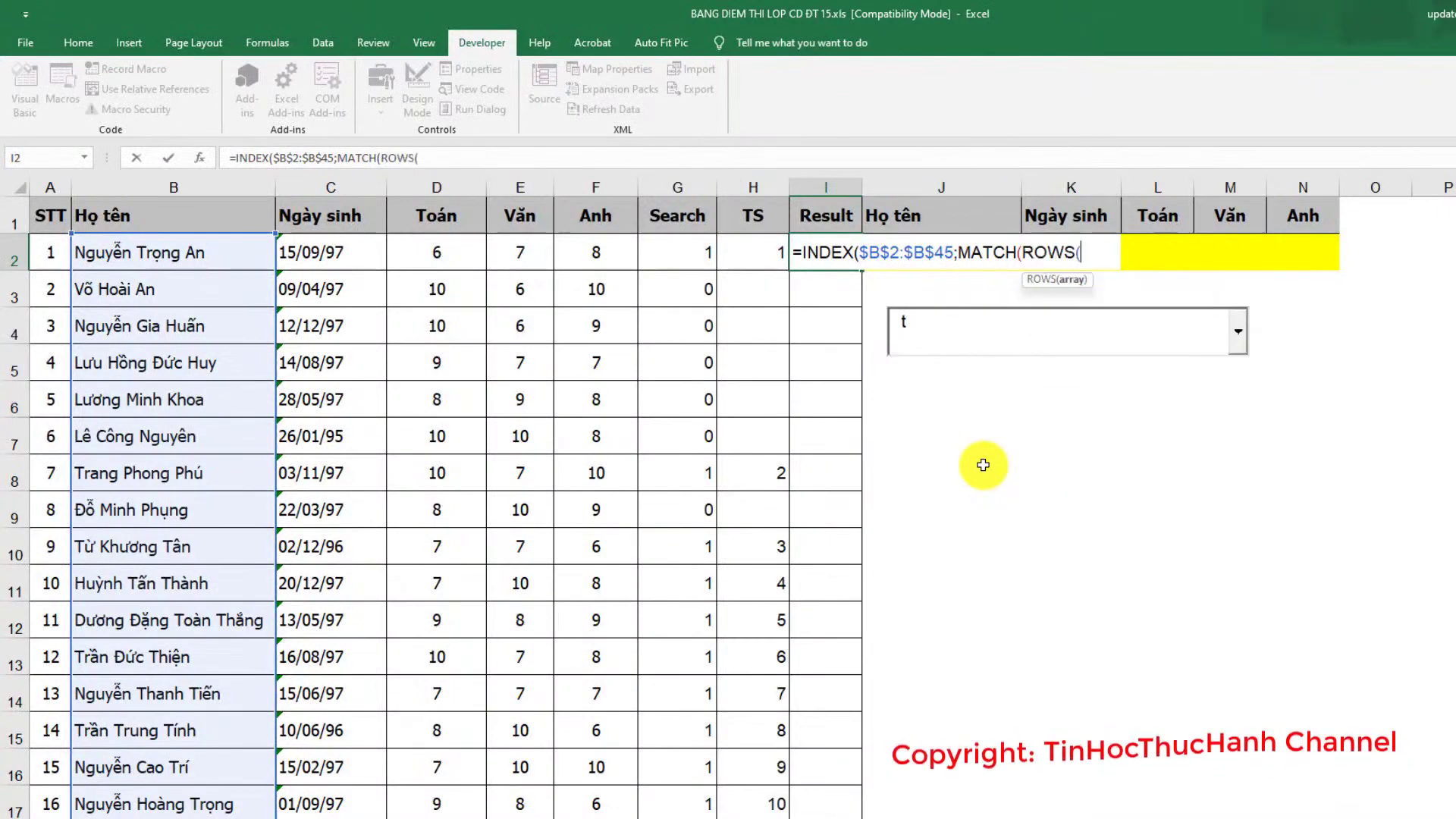
Step: Set the ROWS argument in the I2 formula to the expanding range $H$2:$H2 and close the function
{"action": "left_click", "coordinate": [753, 252]}
{"action": "key", "text": "ctrl+shift+Down"}
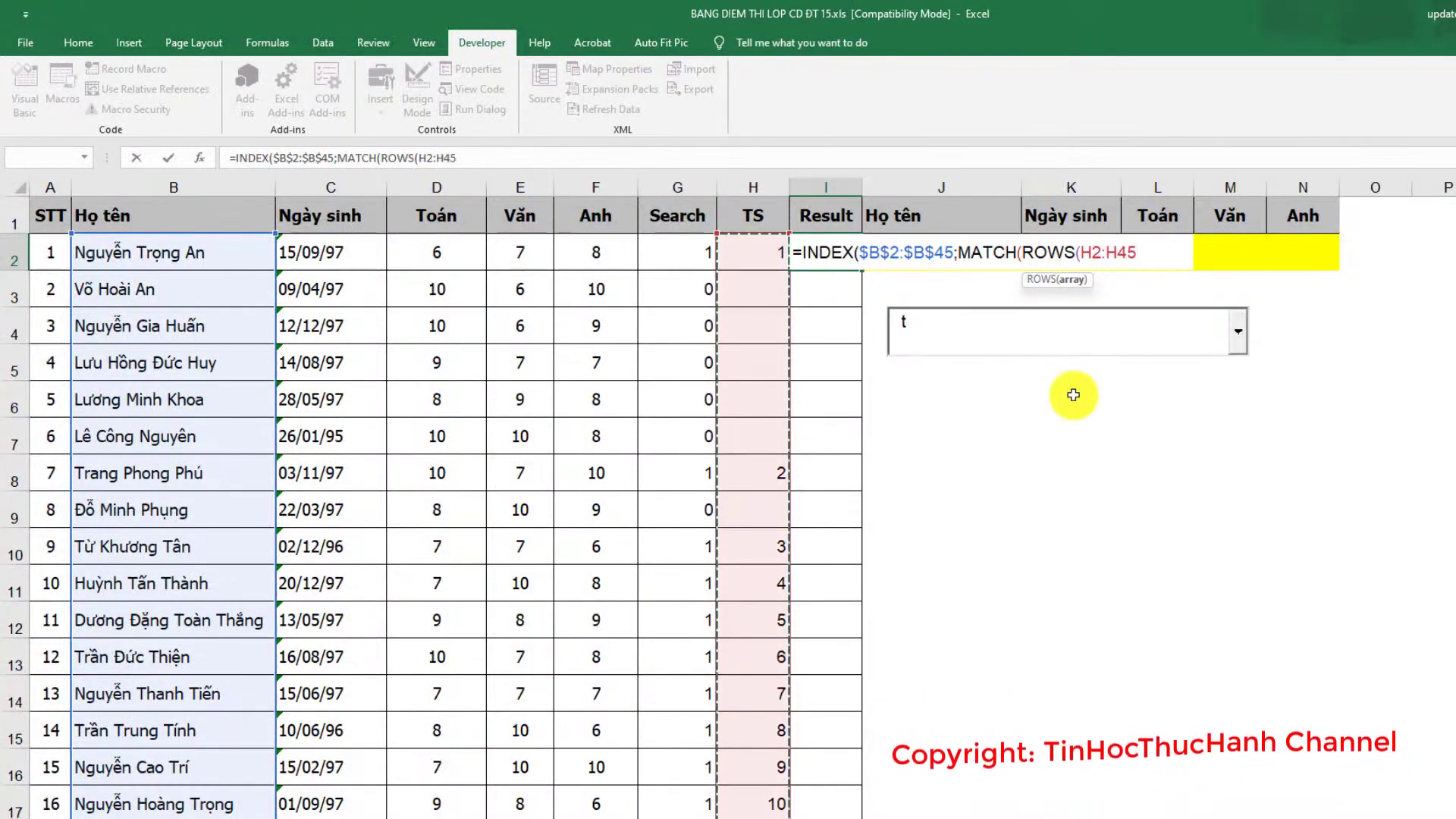
{"action": "key", "text": "F4"}
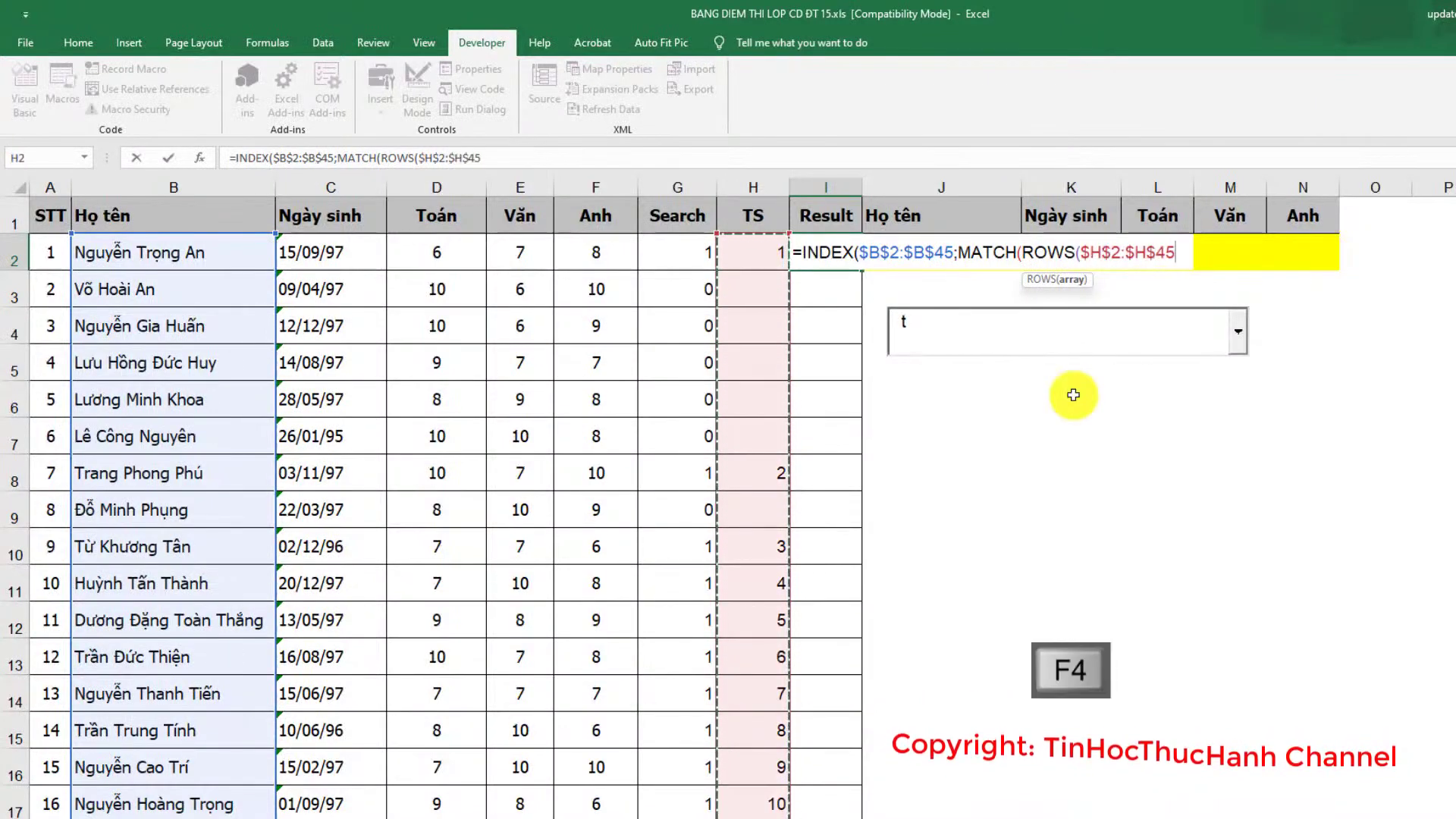
{"action": "type", "text": ")"}
{"action": "left_click", "coordinate": [1105, 255]}
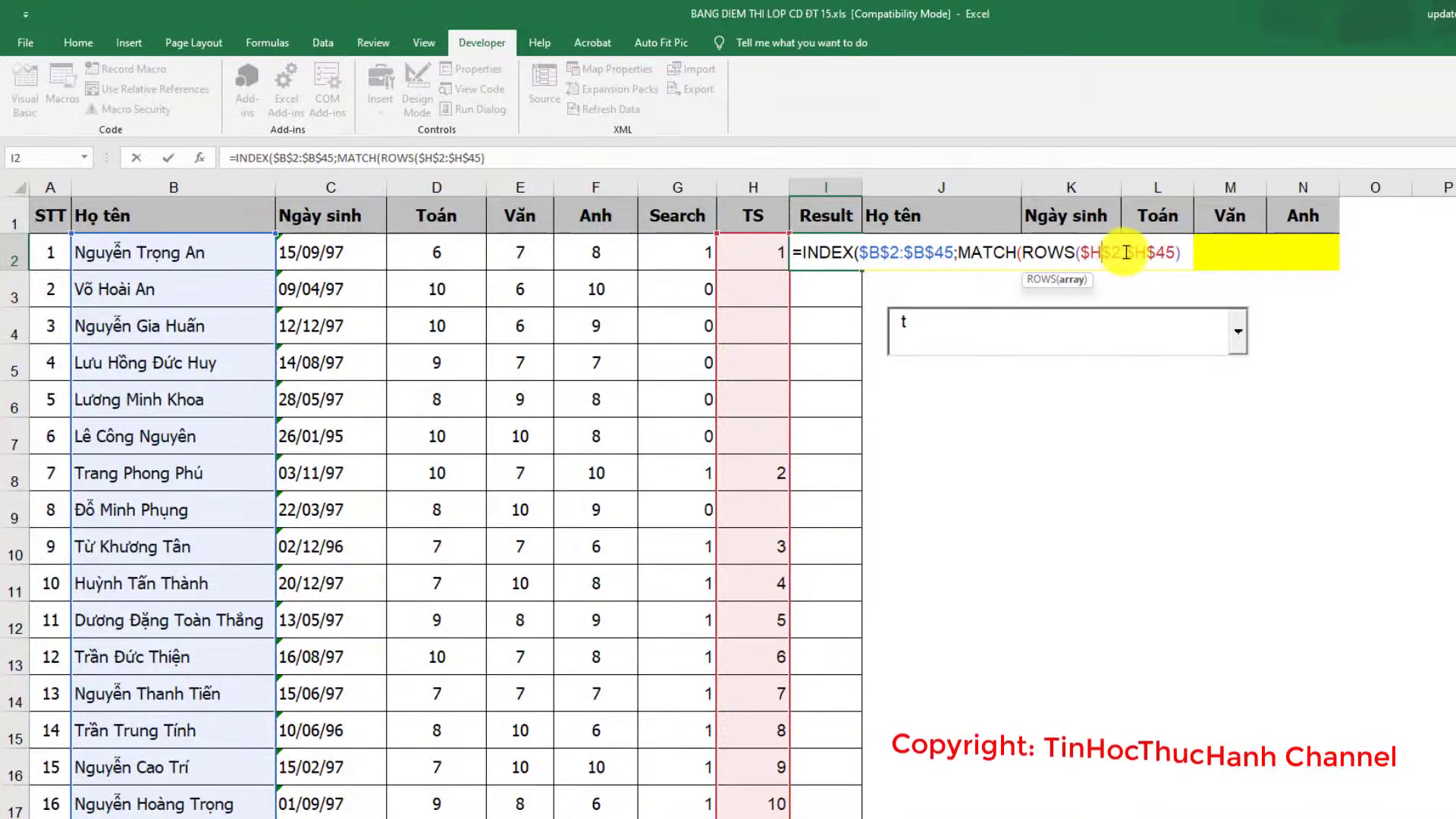
{"action": "left_click_drag", "start_coordinate": [1148, 253], "coordinate": [1173, 252]}
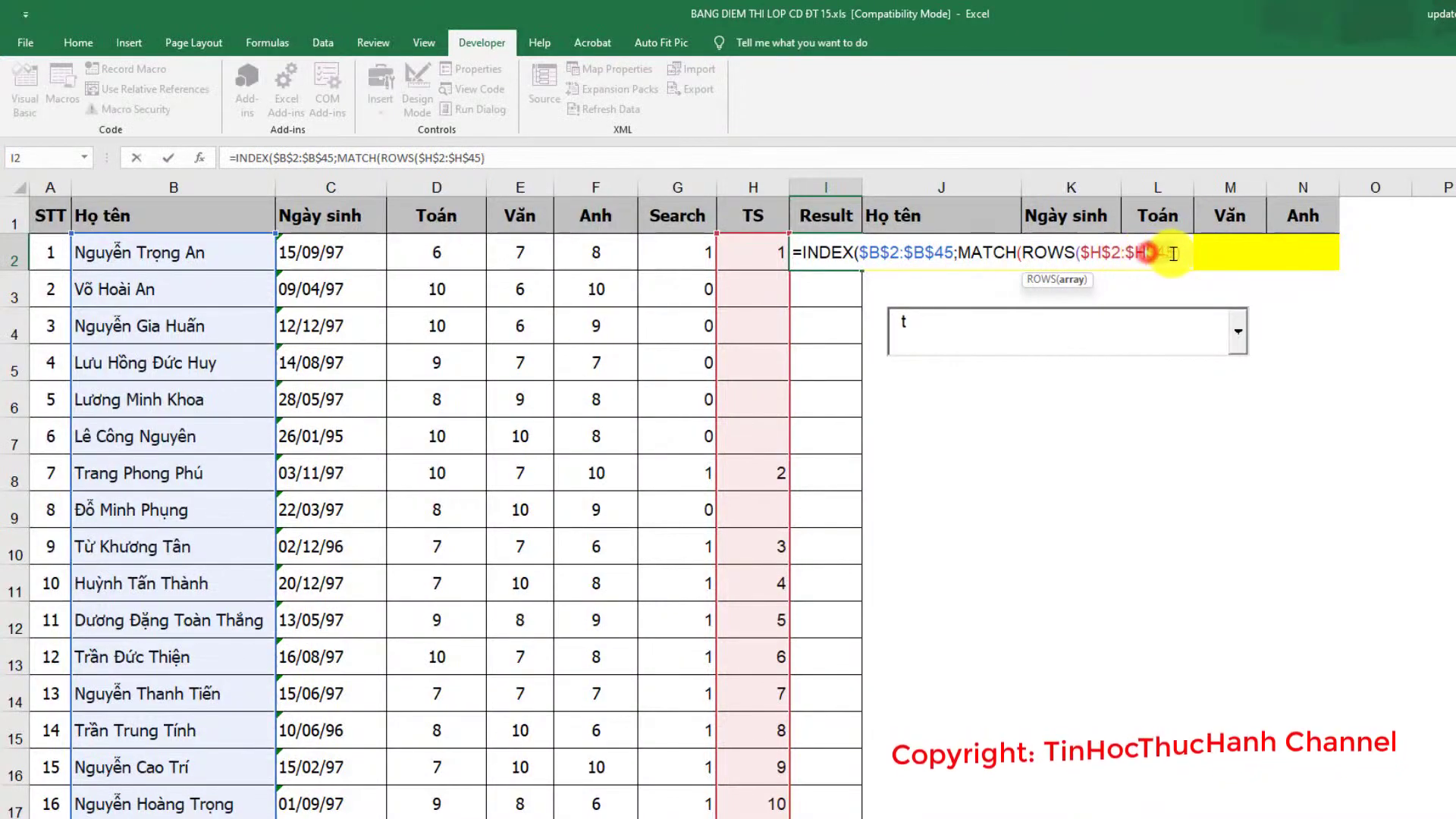
{"action": "type", "text": "2"}
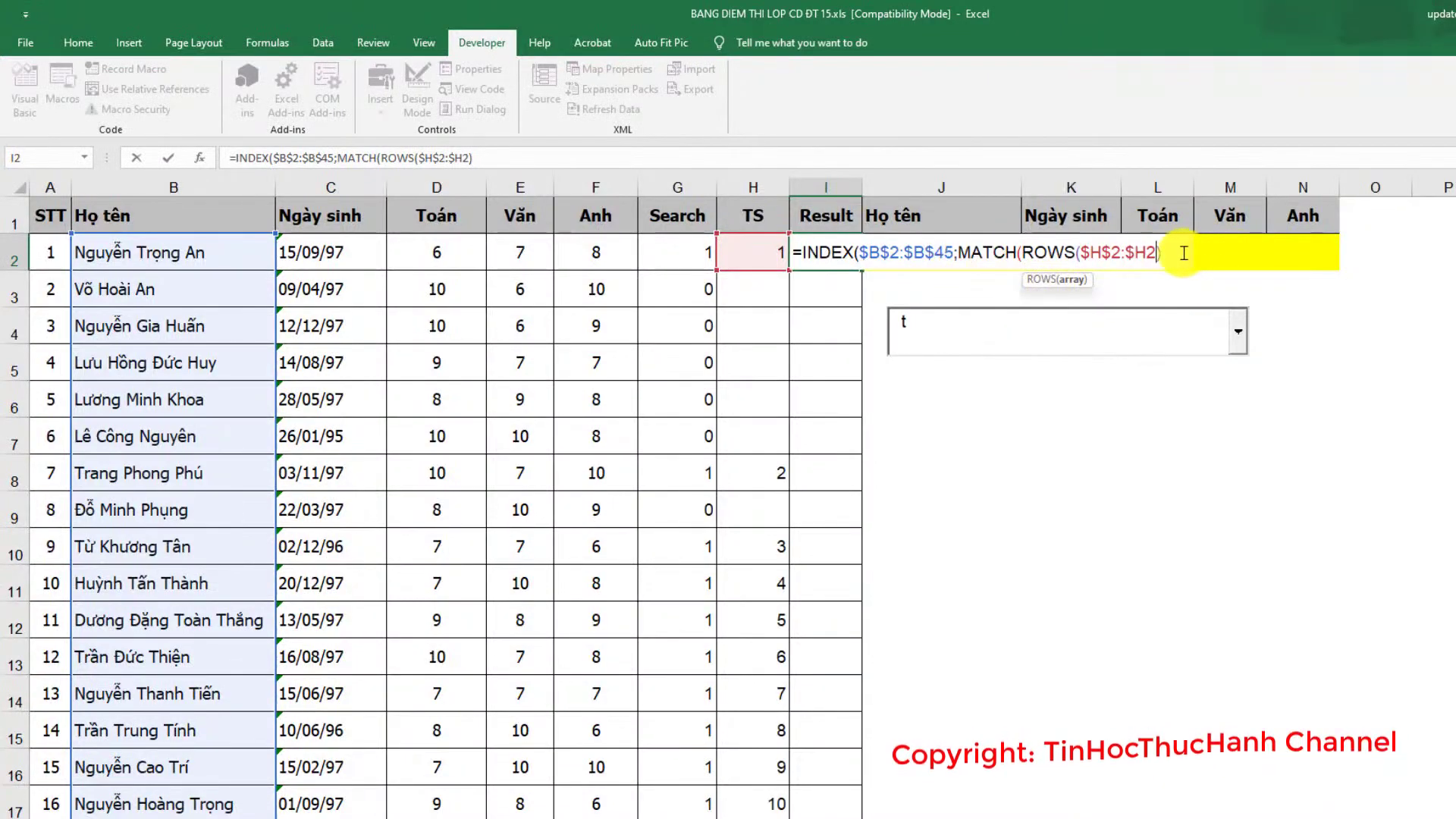
{"action": "left_click", "coordinate": [1166, 252]}
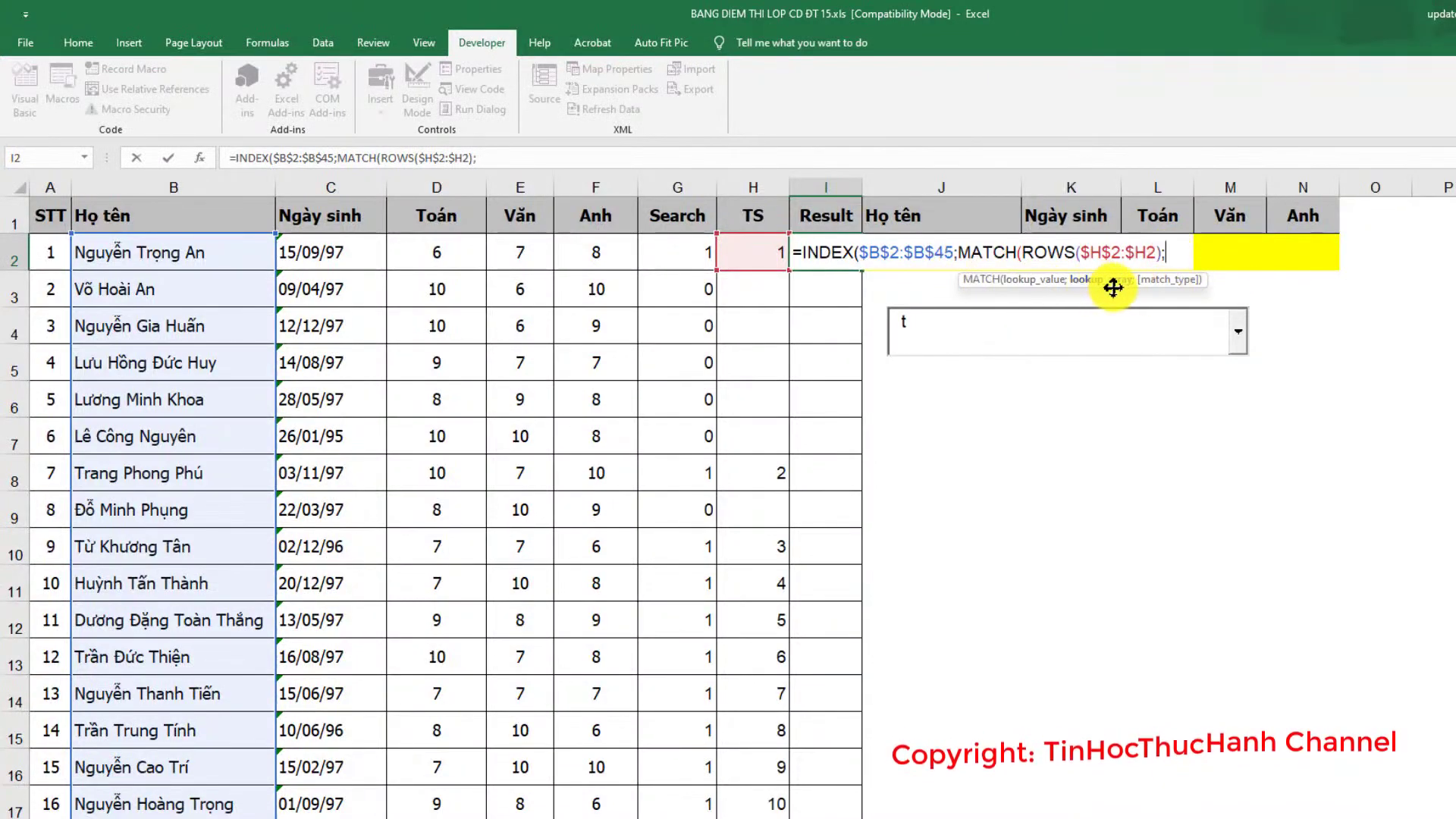
Step: Add the TS column range $H$2:$H$45 as the absolute lookup array of MATCH in I2
{"action": "left_click", "coordinate": [756, 257]}
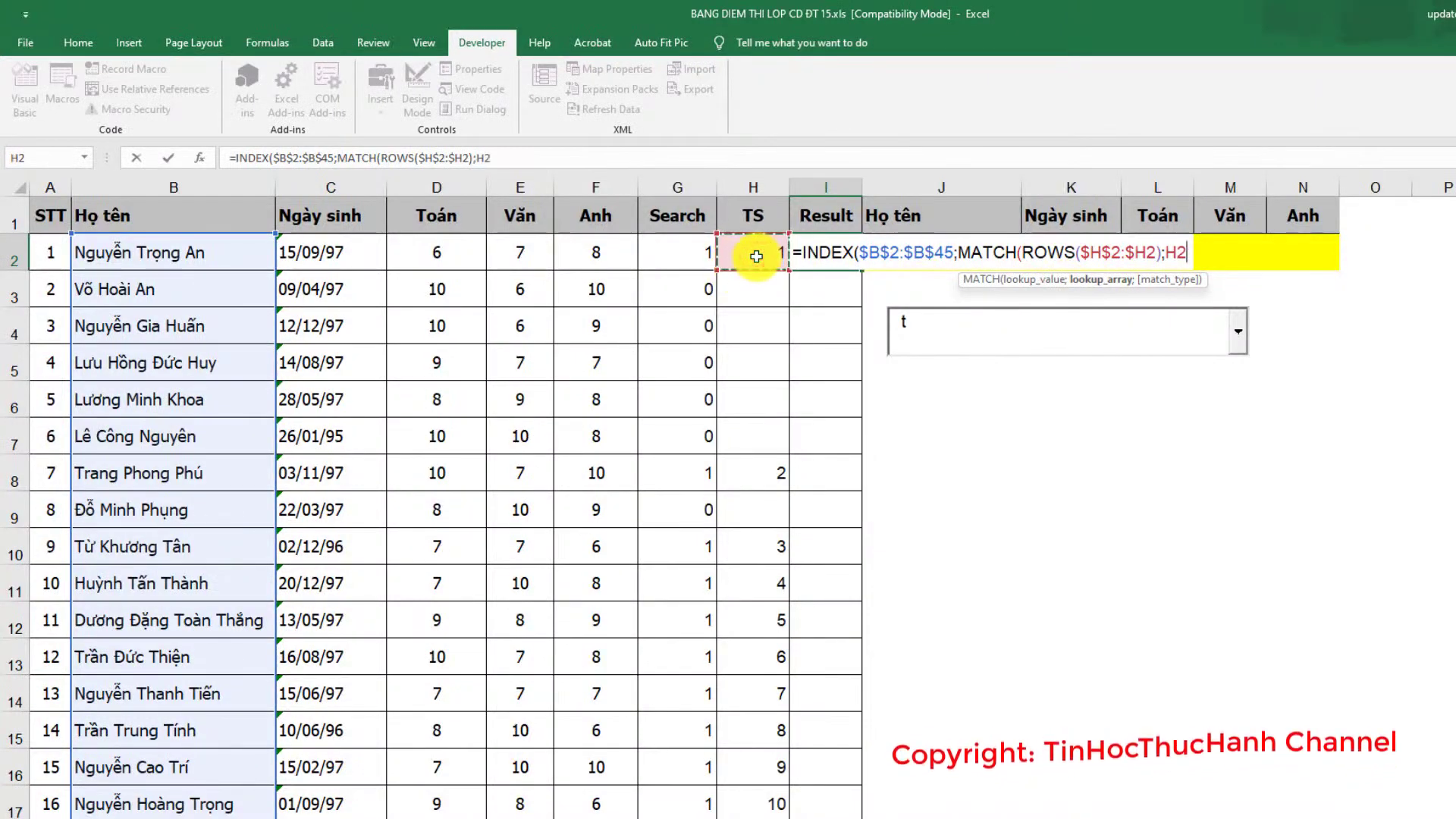
{"action": "key", "text": "ctrl+shift+Down"}
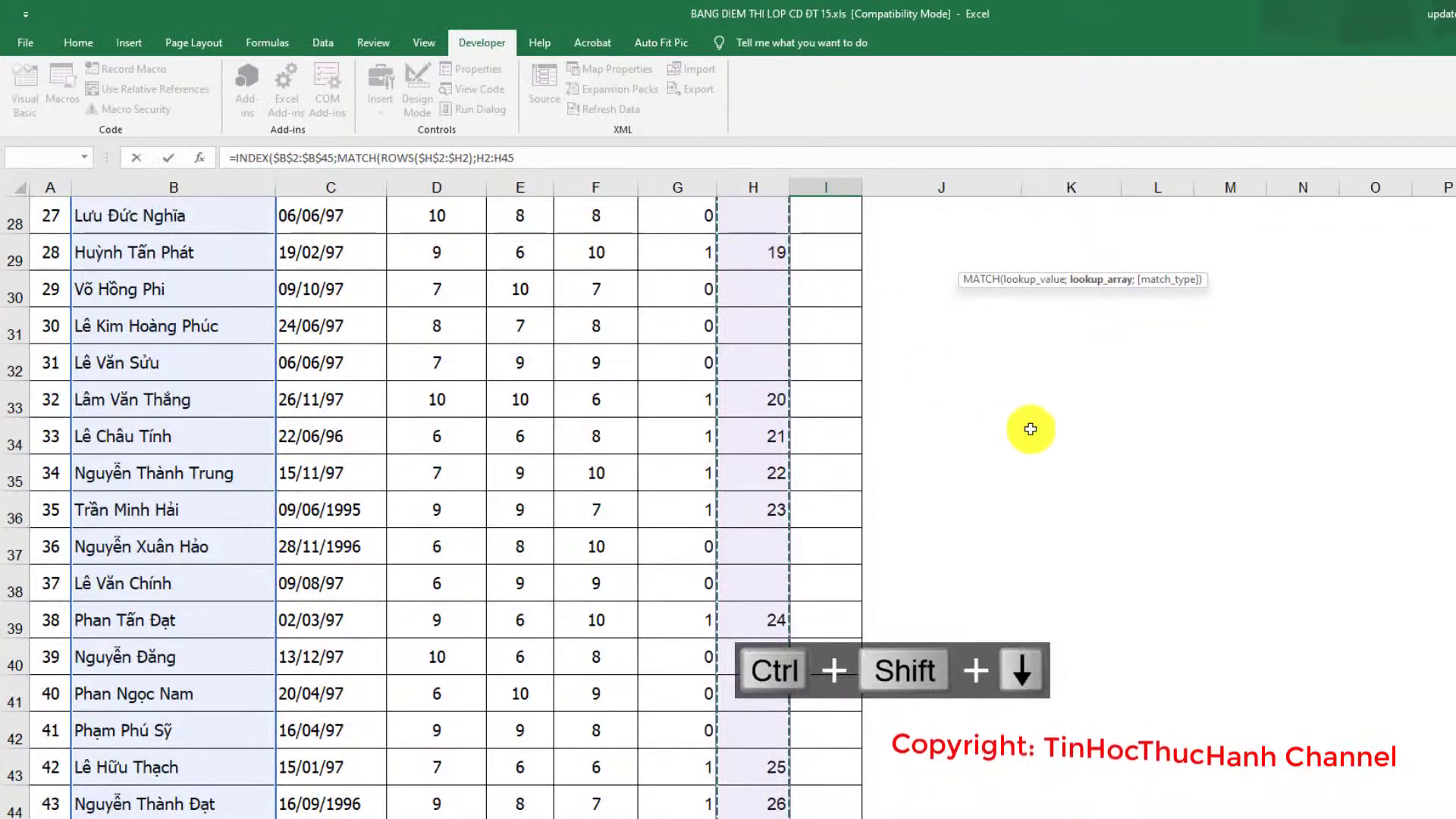
{"action": "scroll", "coordinate": [986, 434], "scroll_direction": "up", "scroll_amount": 9}
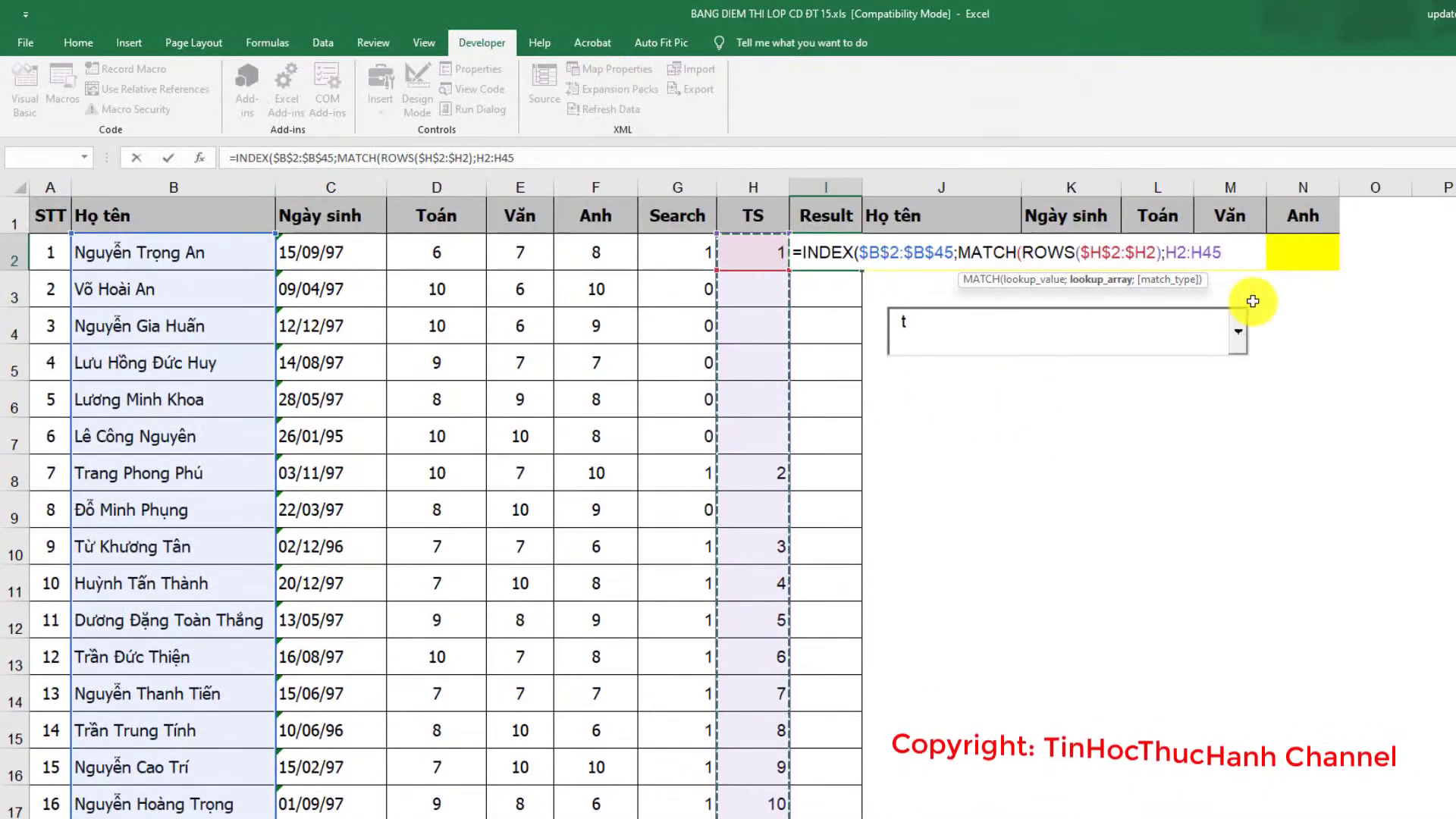
{"action": "key", "text": "F4"}
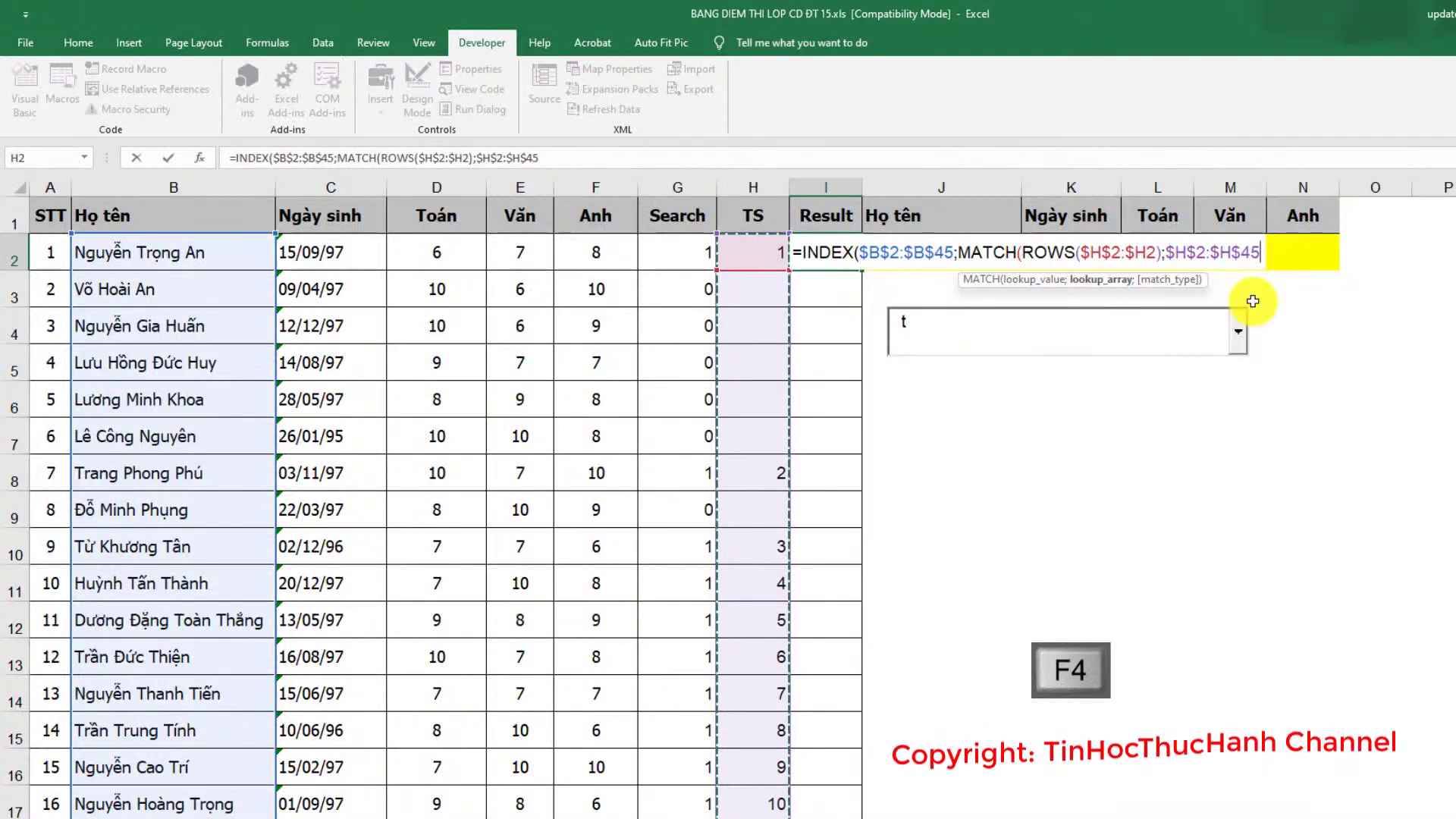
Step: Complete the I2 formula with match type 0, accept the proposed parenthesis correction, and fit the Result column to its content
{"action": "type", "text": ";"}
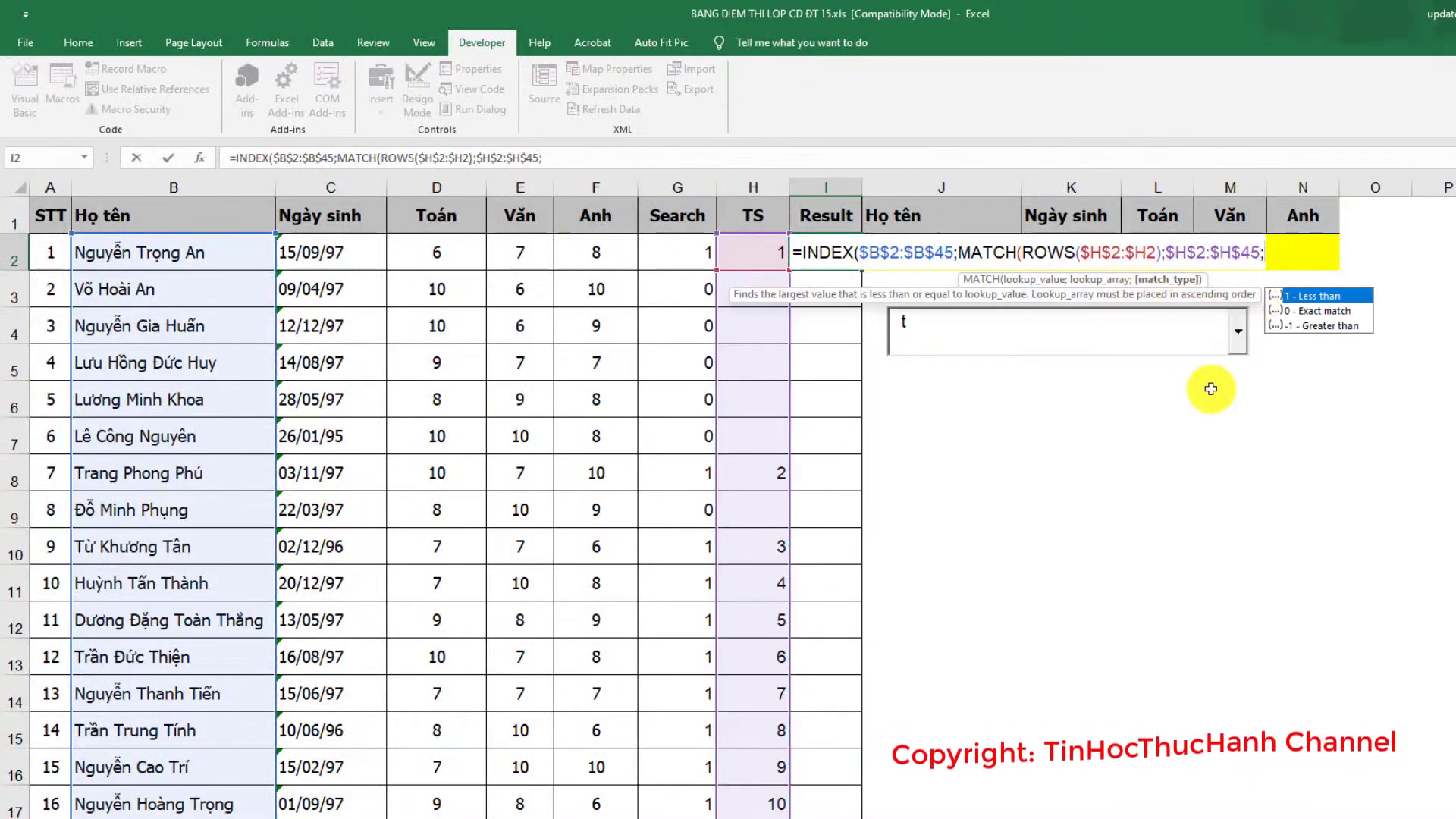
{"action": "type", "text": "0"}
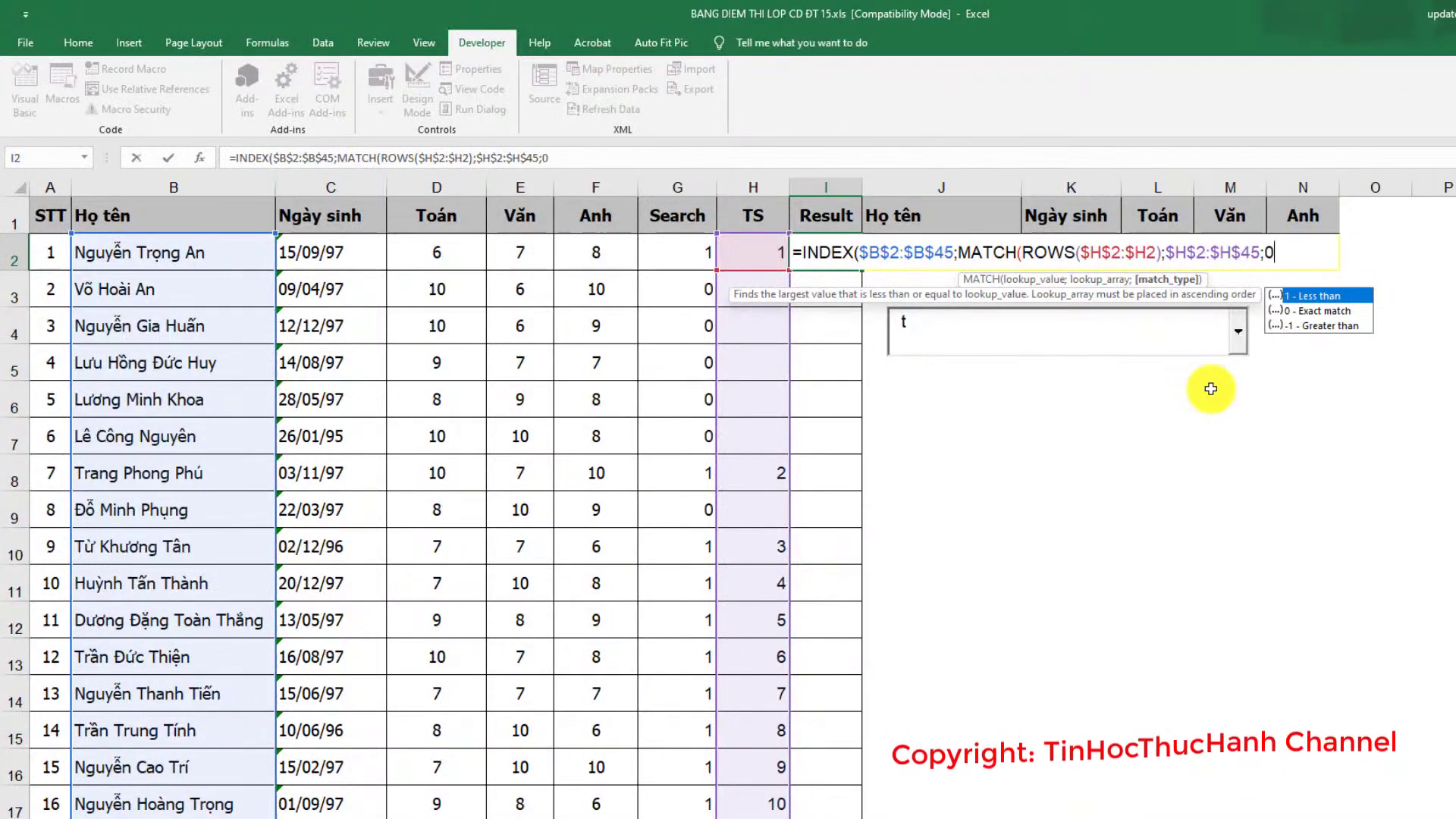
{"action": "type", "text": ")))"}
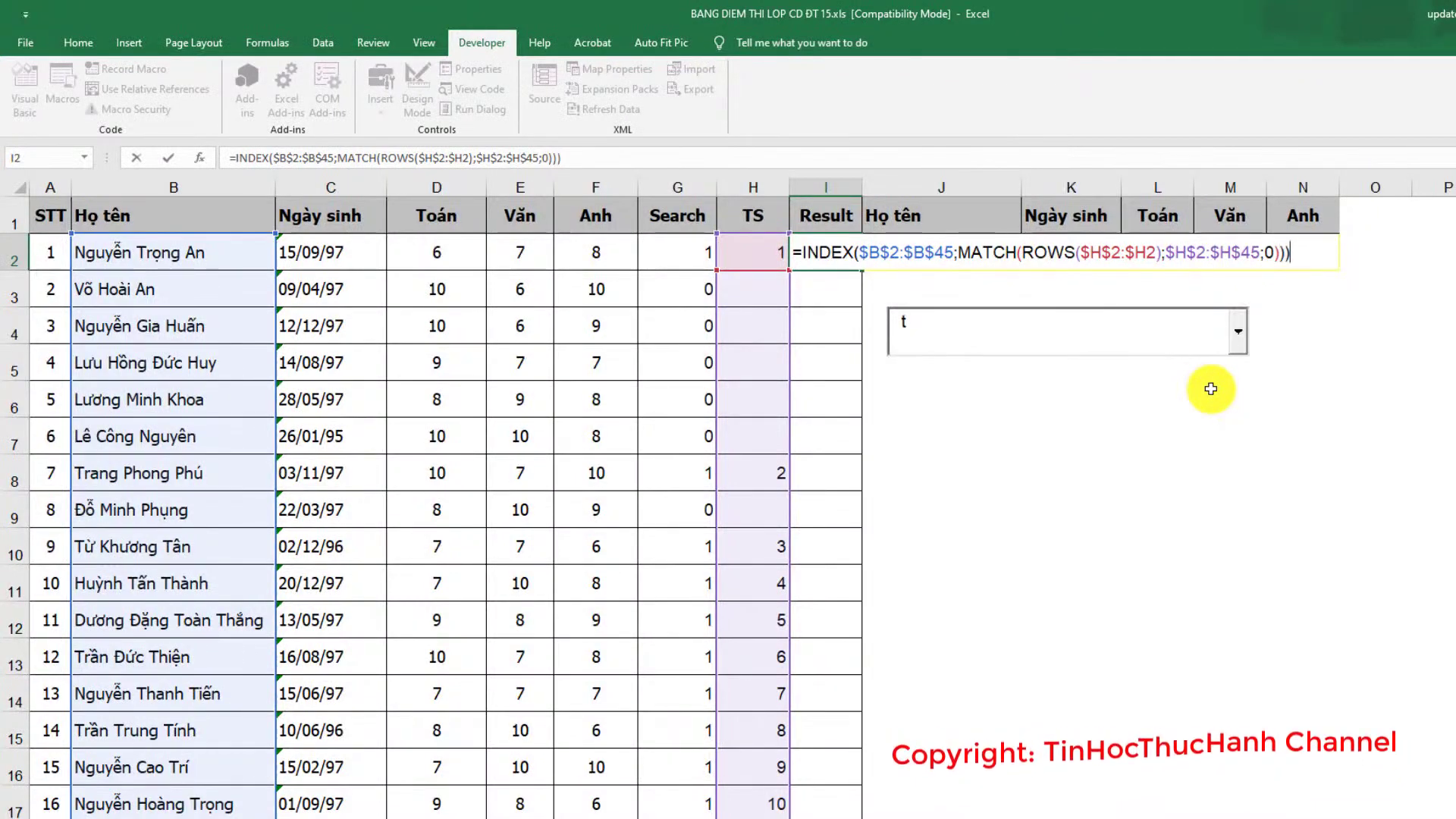
{"action": "type", "text": ")"}
{"action": "key", "text": "Return"}
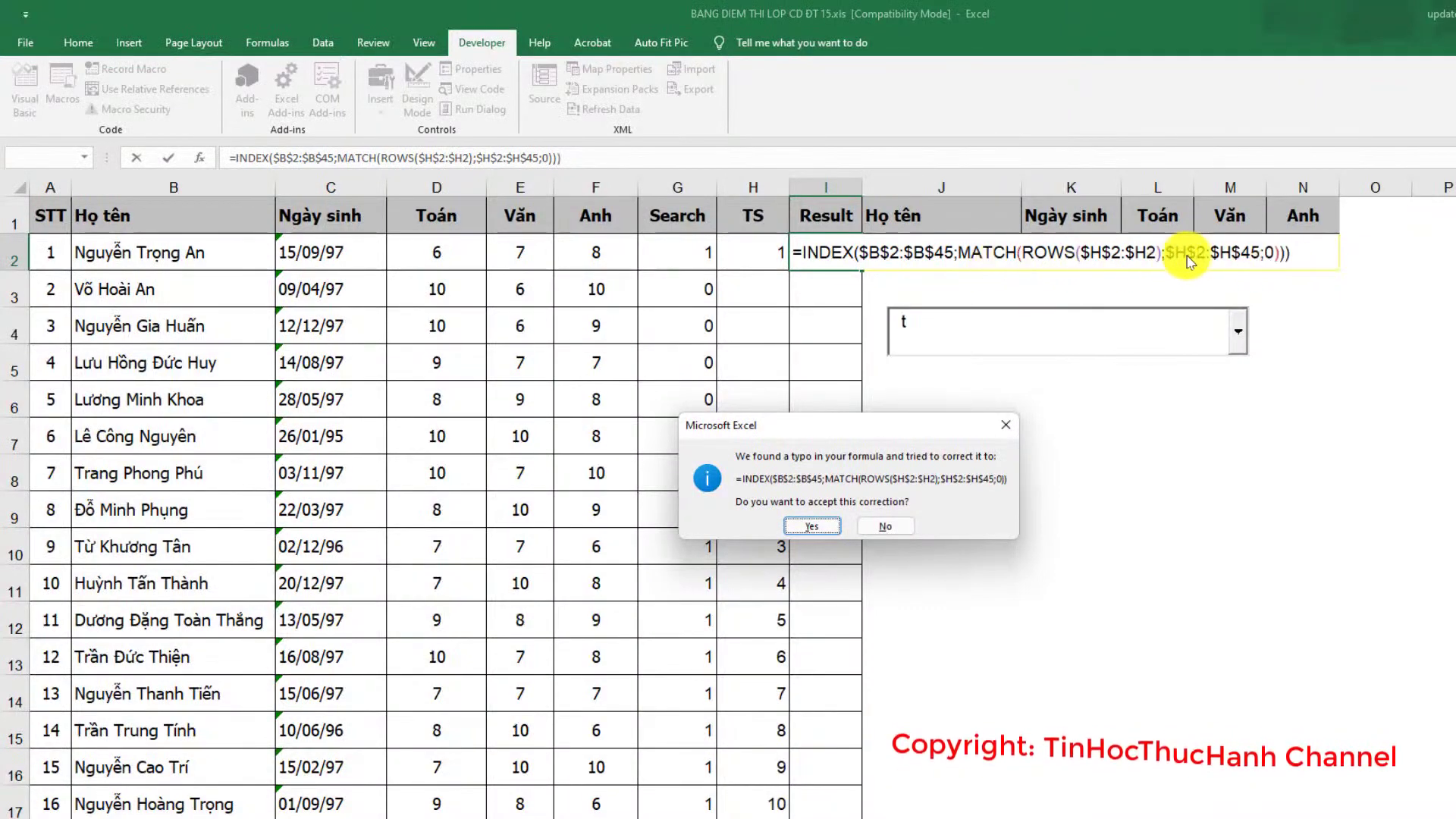
{"action": "left_click", "coordinate": [806, 526]}
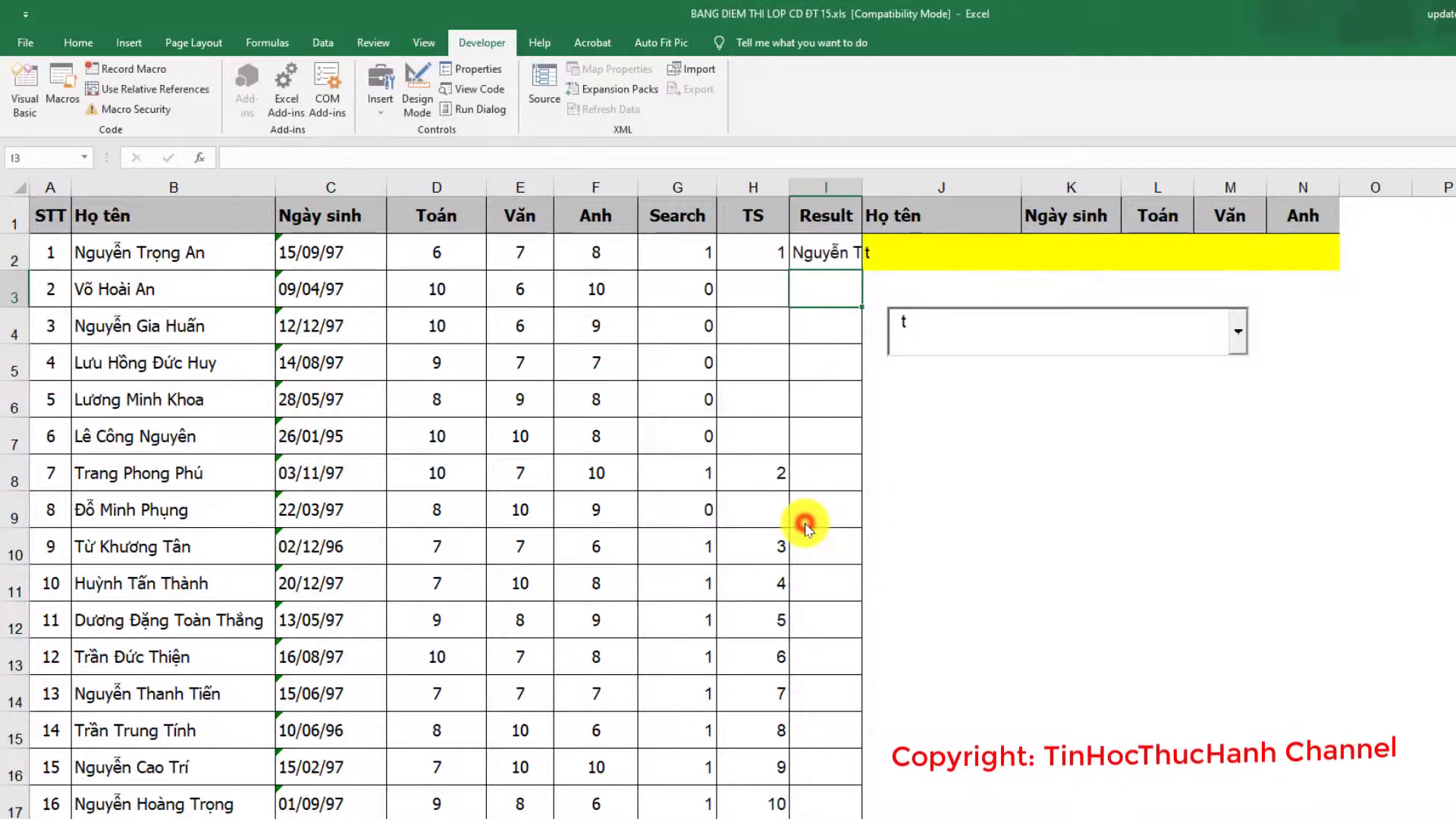
{"action": "double_click", "coordinate": [864, 194]}
Step: Review the INDEX array and the MATCH lookup value, lookup array and match type in the I2 formula
{"action": "left_click", "coordinate": [853, 252]}
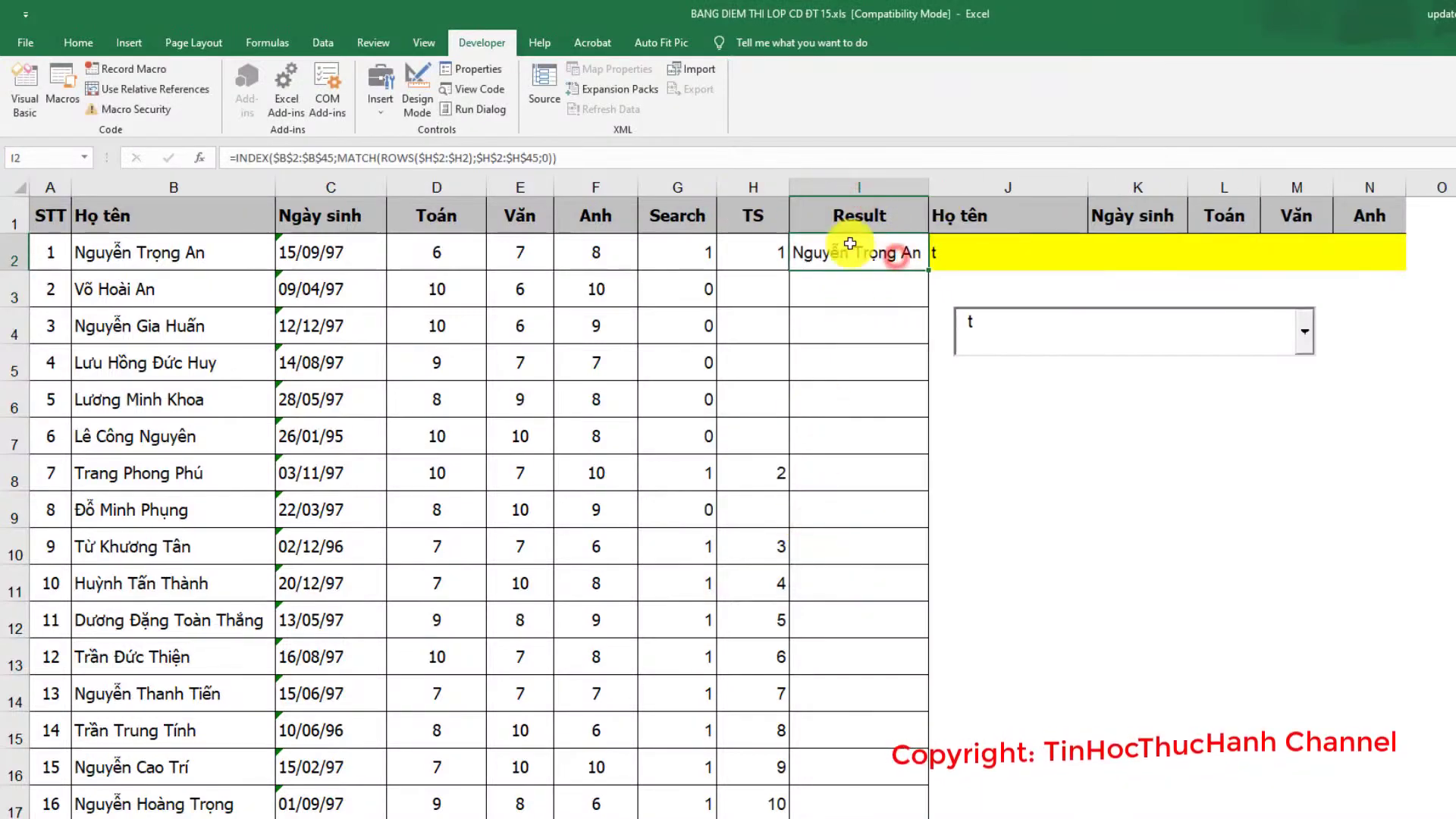
{"action": "double_click", "coordinate": [877, 257]}
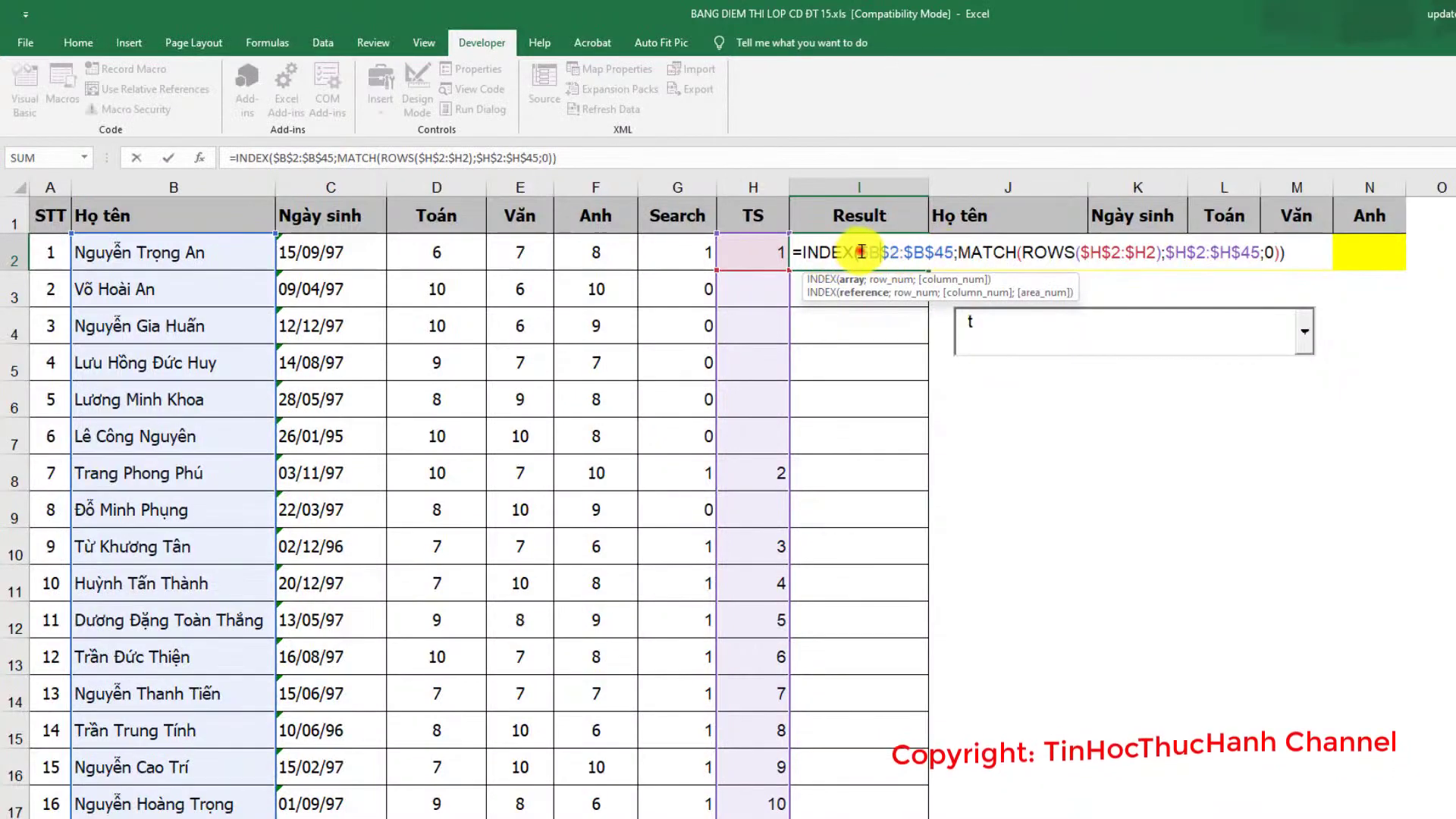
{"action": "left_click_drag", "start_coordinate": [860, 252], "coordinate": [953, 252]}
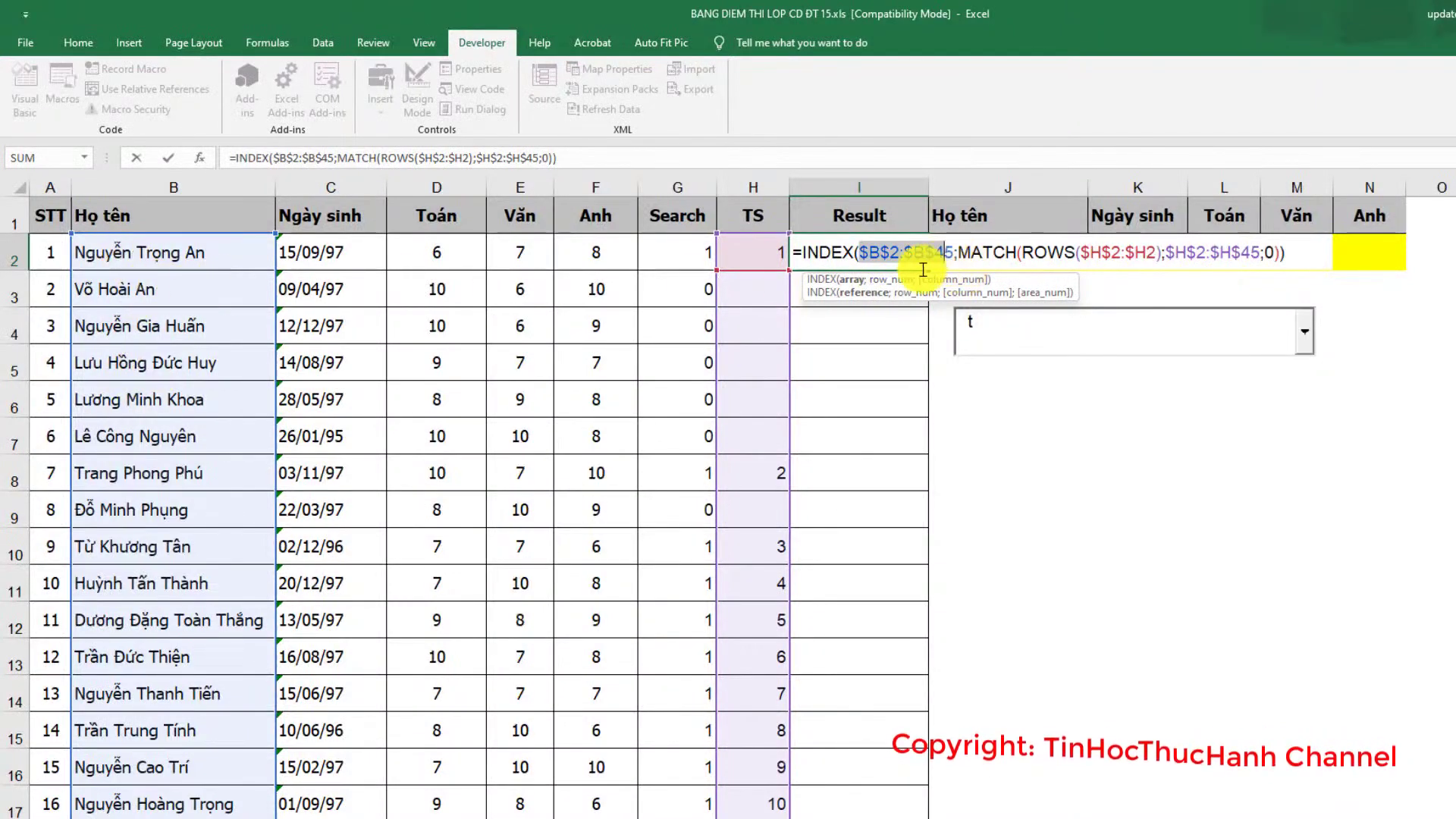
{"action": "left_click", "coordinate": [984, 250]}
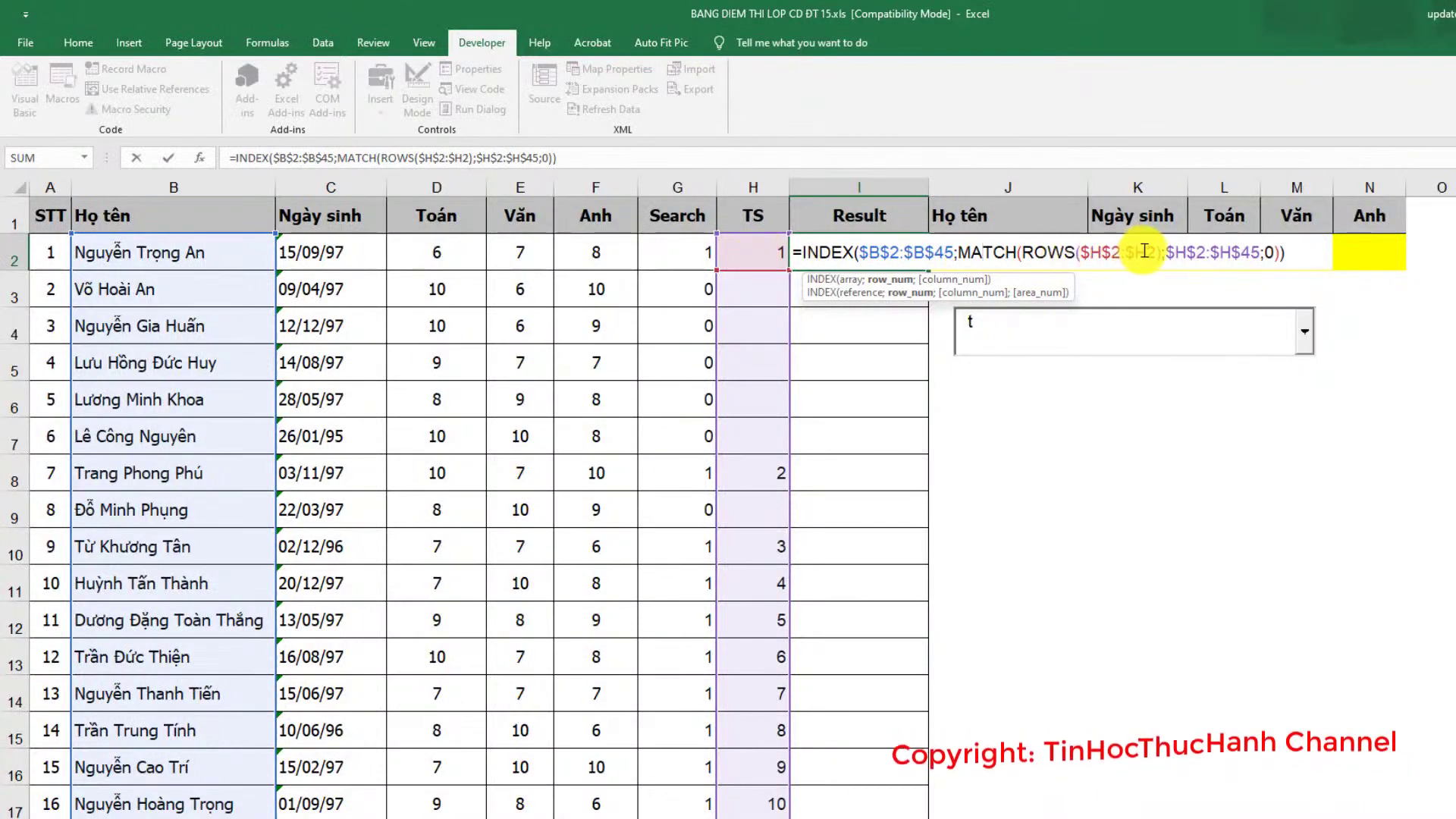
{"action": "left_click", "coordinate": [1183, 248]}
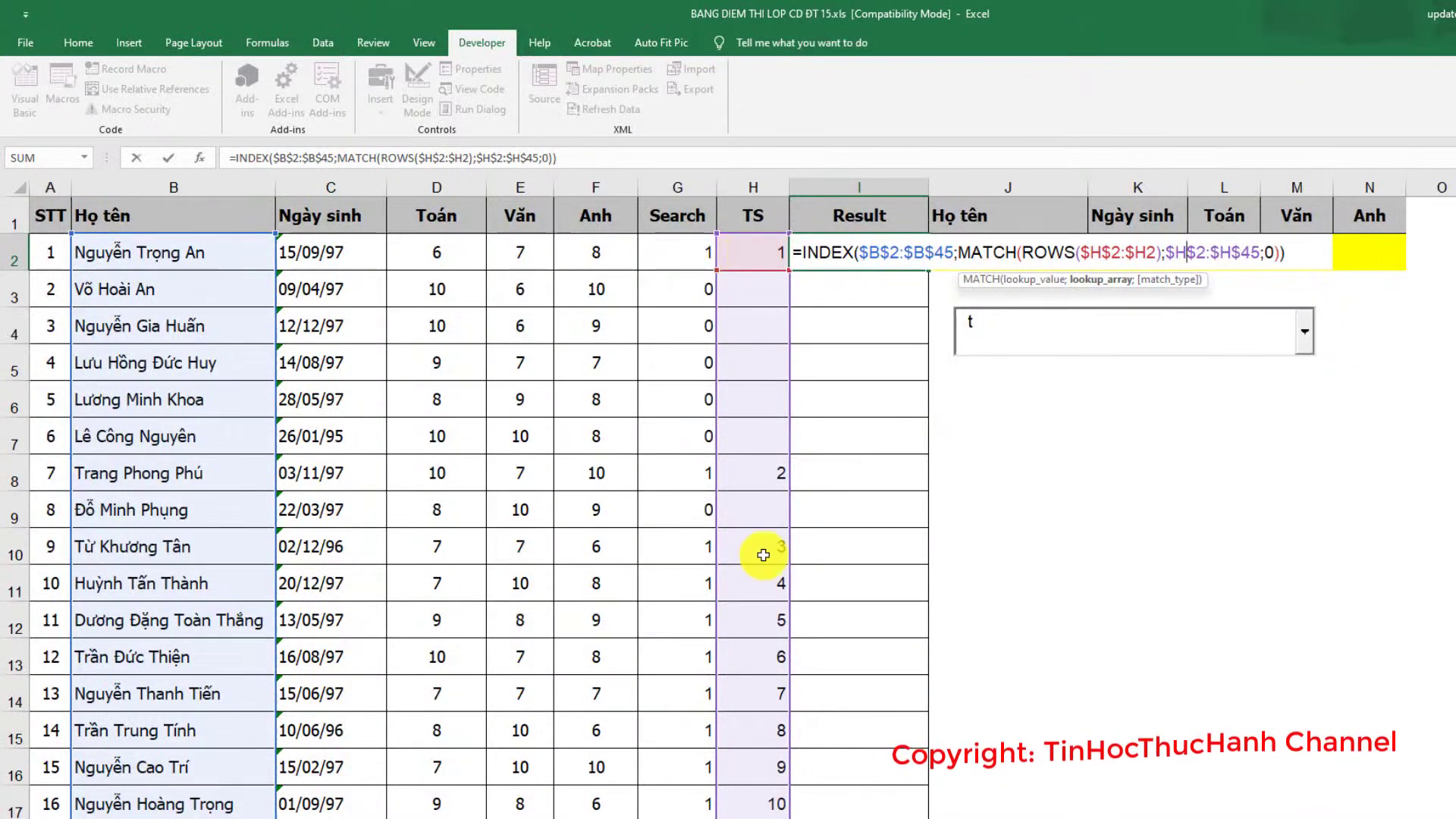
{"action": "left_click", "coordinate": [1271, 255]}
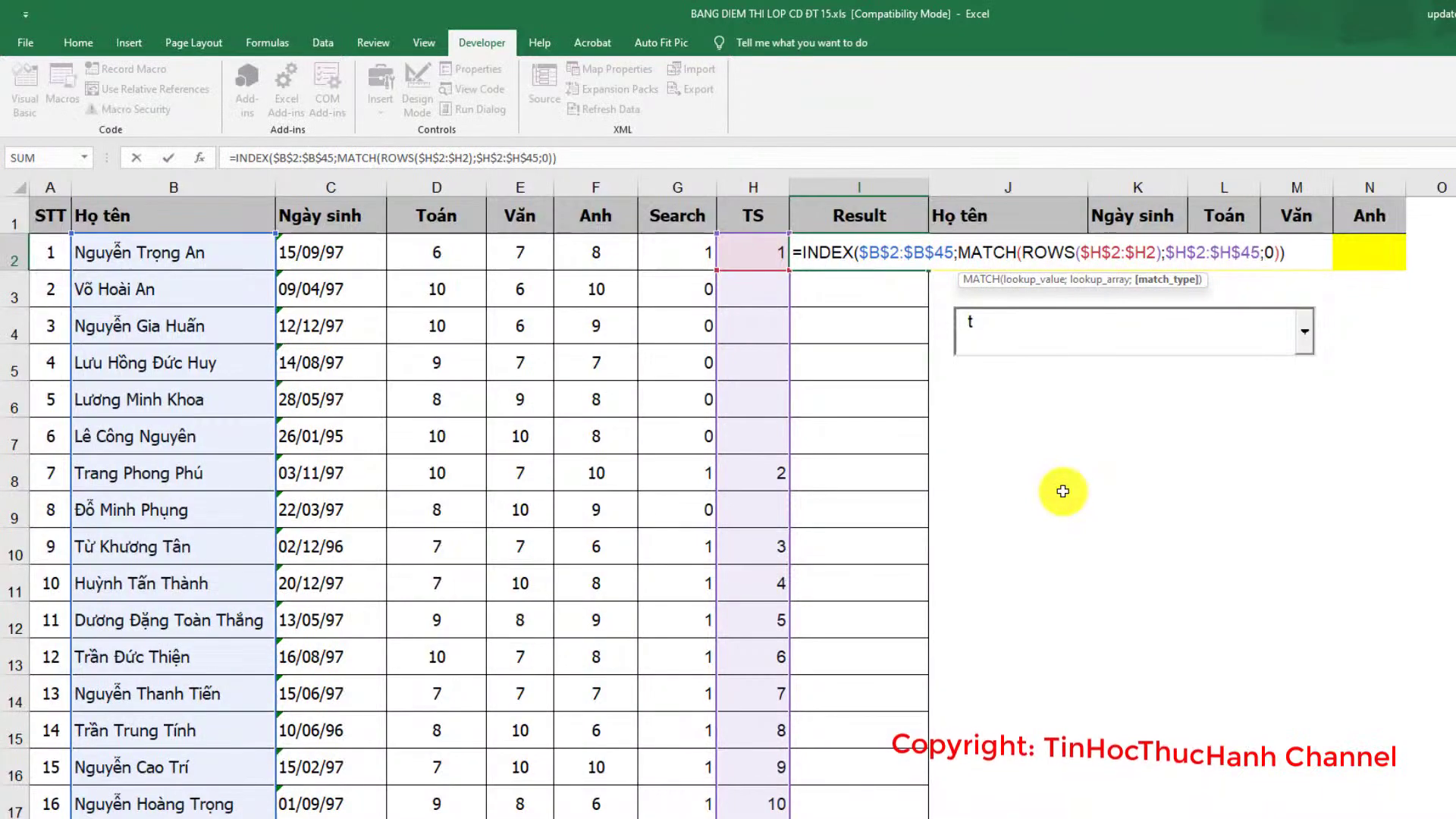
{"action": "key", "text": "Return"}
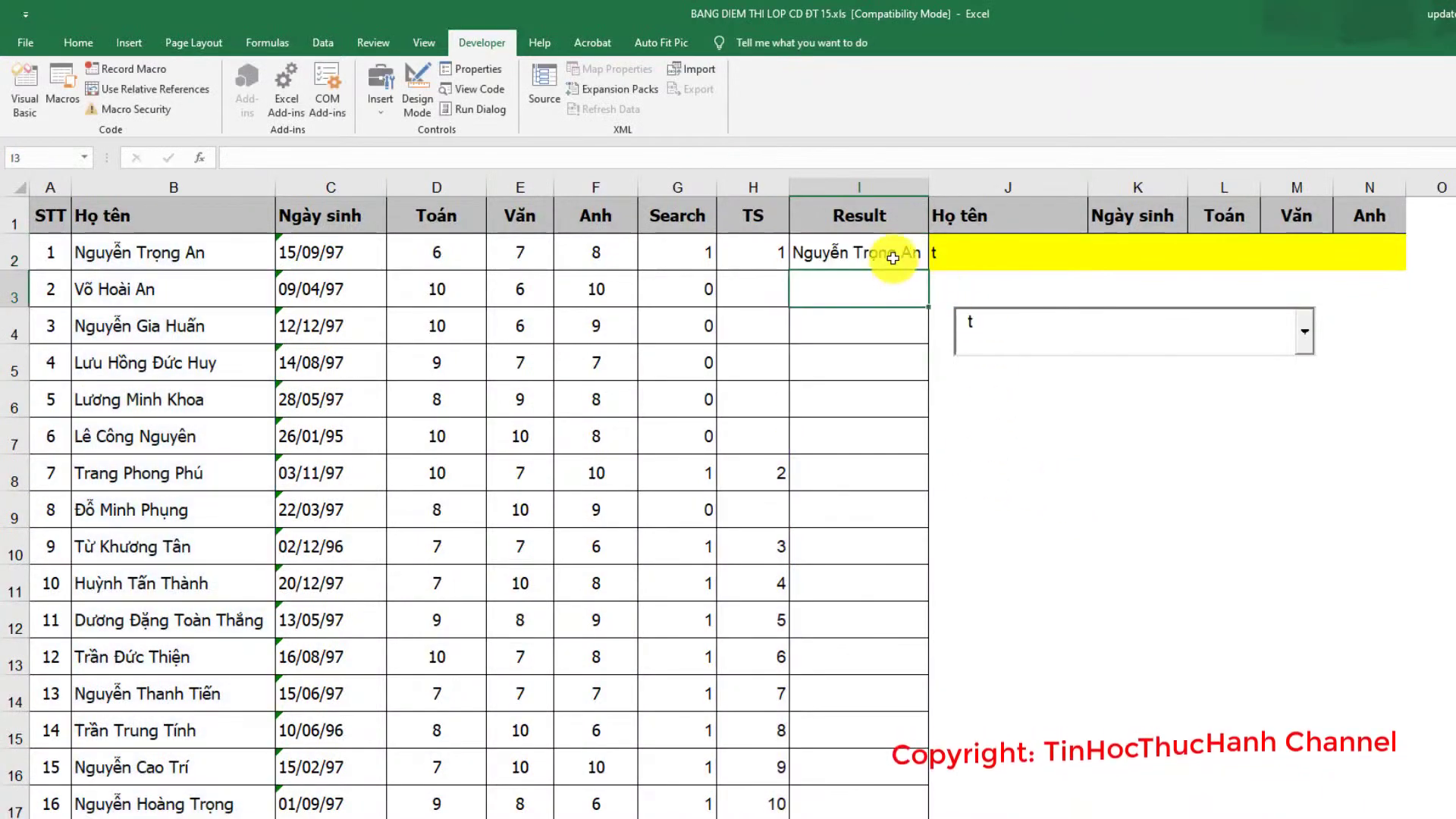
Step: Fill the I2 formula down the Result column and widen the column to fit the longest names
{"action": "left_click", "coordinate": [892, 258]}
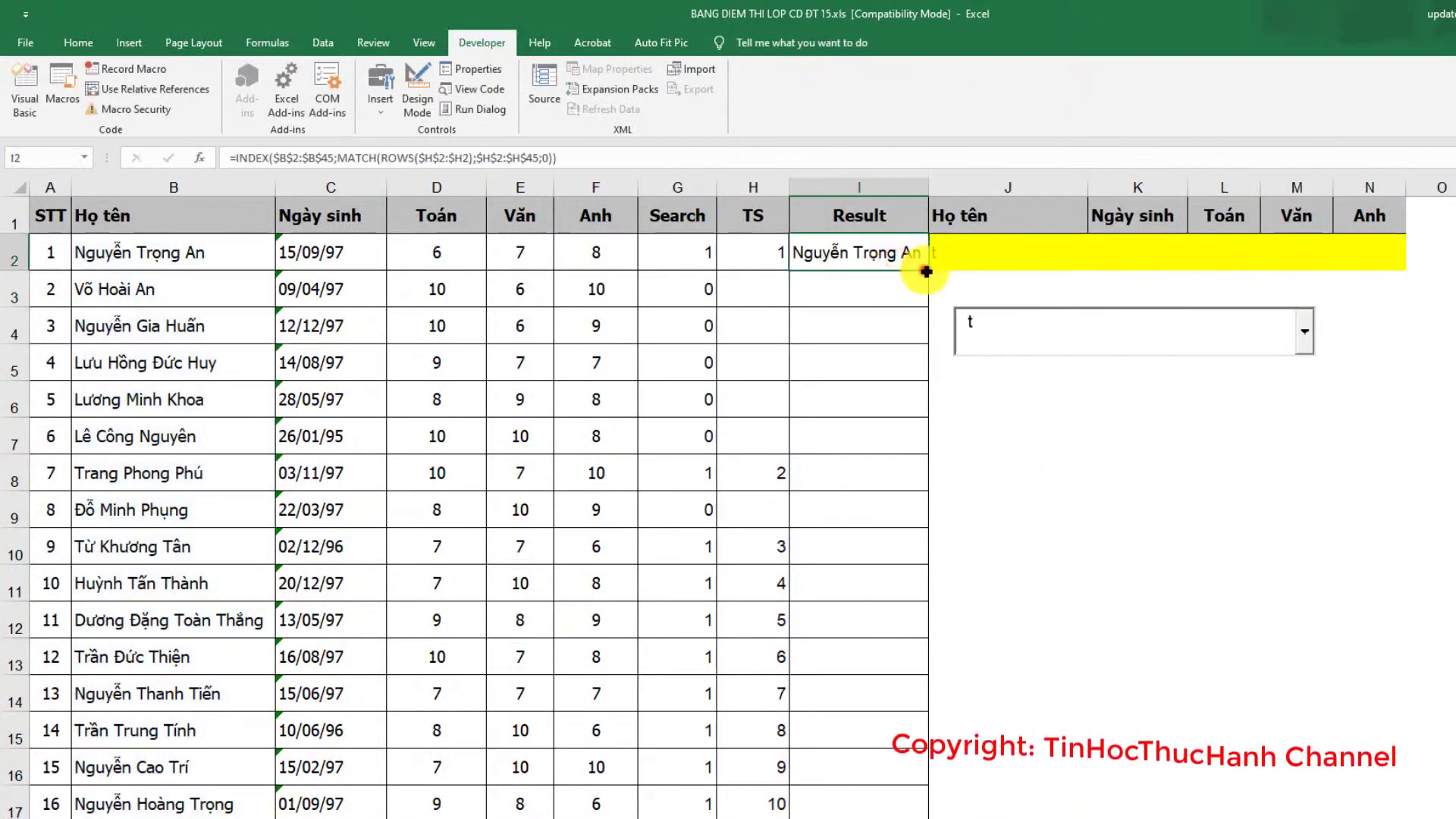
{"action": "double_click", "coordinate": [927, 272]}
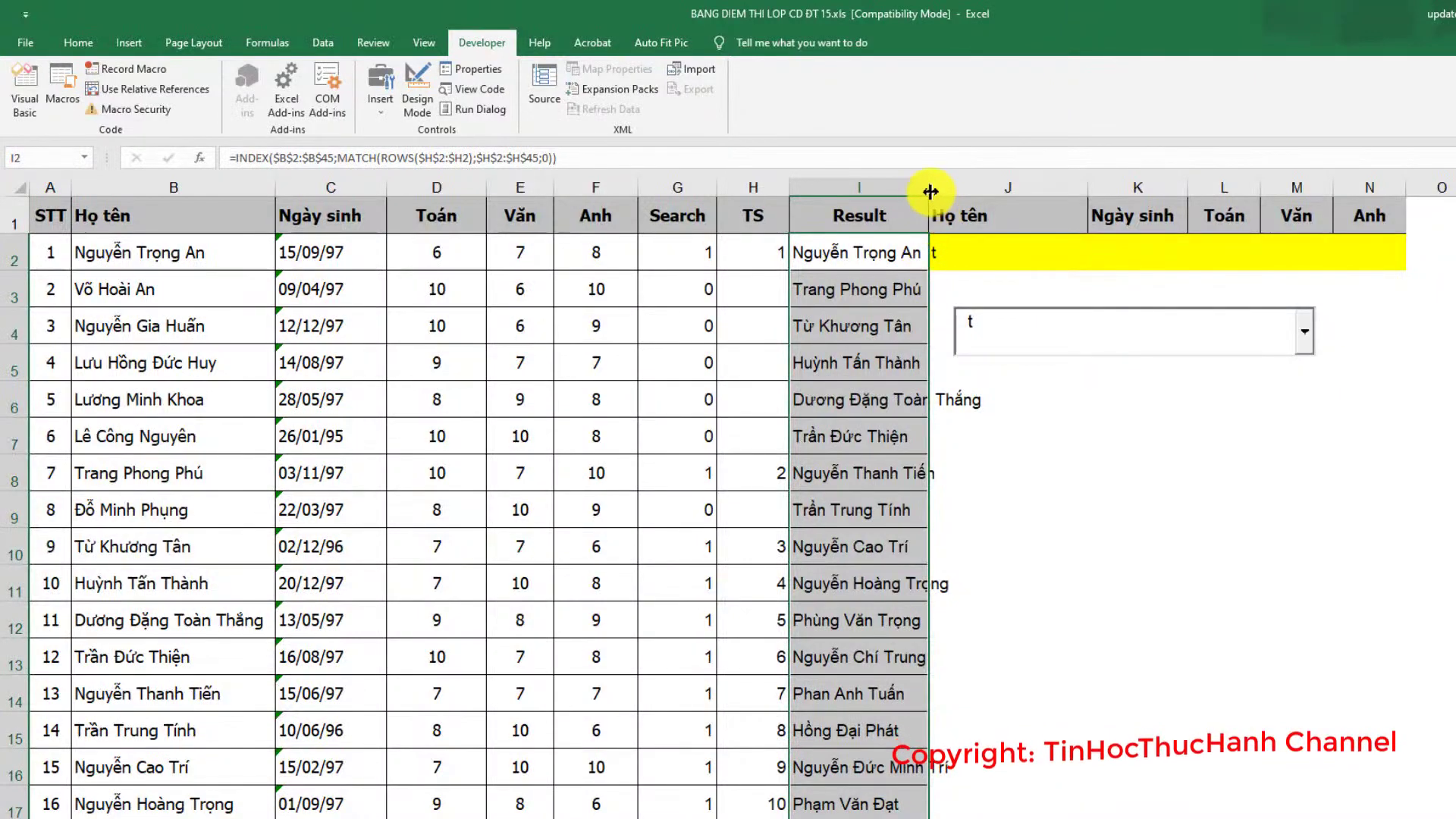
{"action": "left_click_drag", "start_coordinate": [931, 192], "coordinate": [1000, 192]}
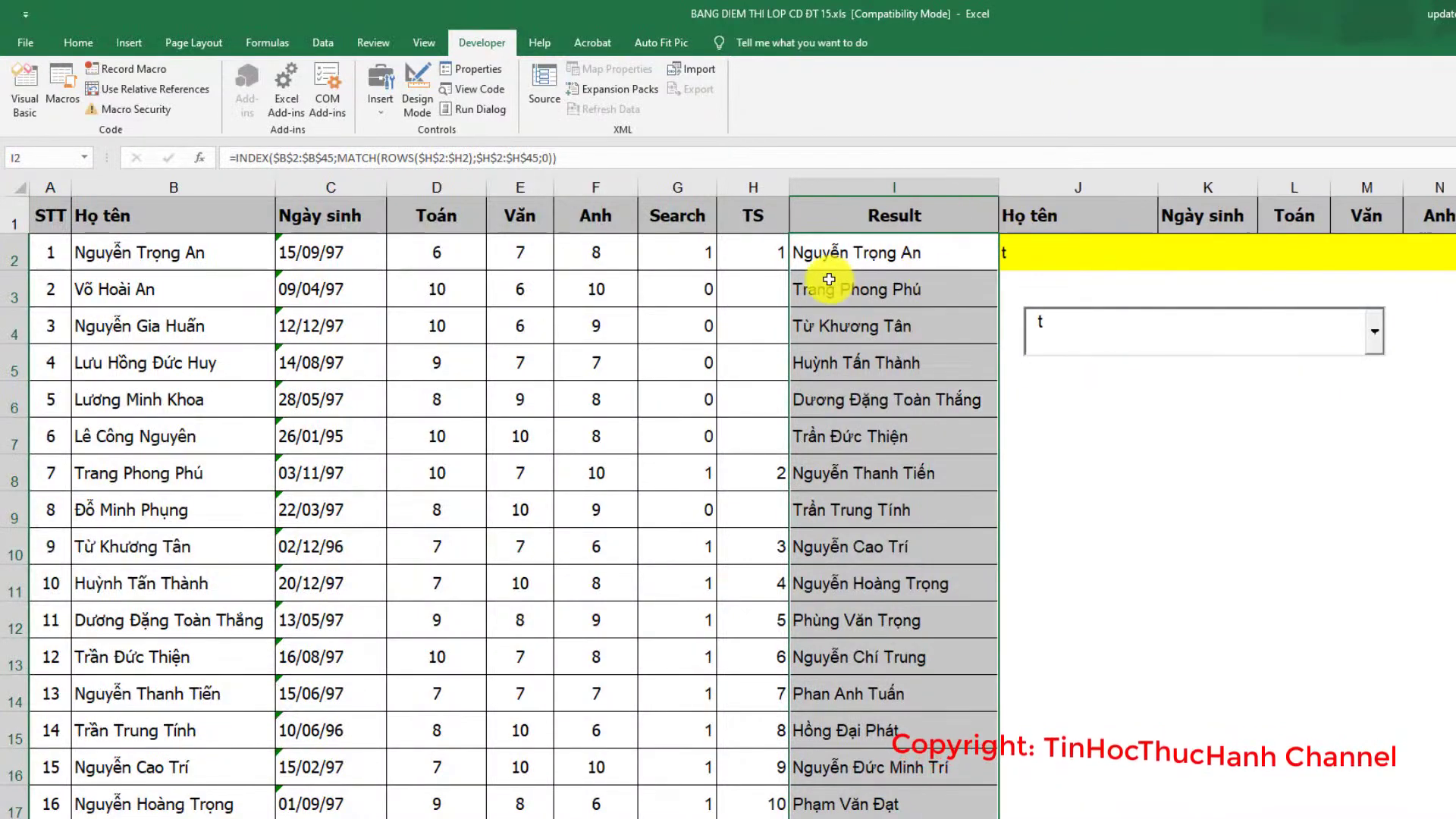
Step: Clear the combo box, test the search with a student surname, and inspect the Result formula in I15
{"action": "left_click", "coordinate": [1066, 326]}
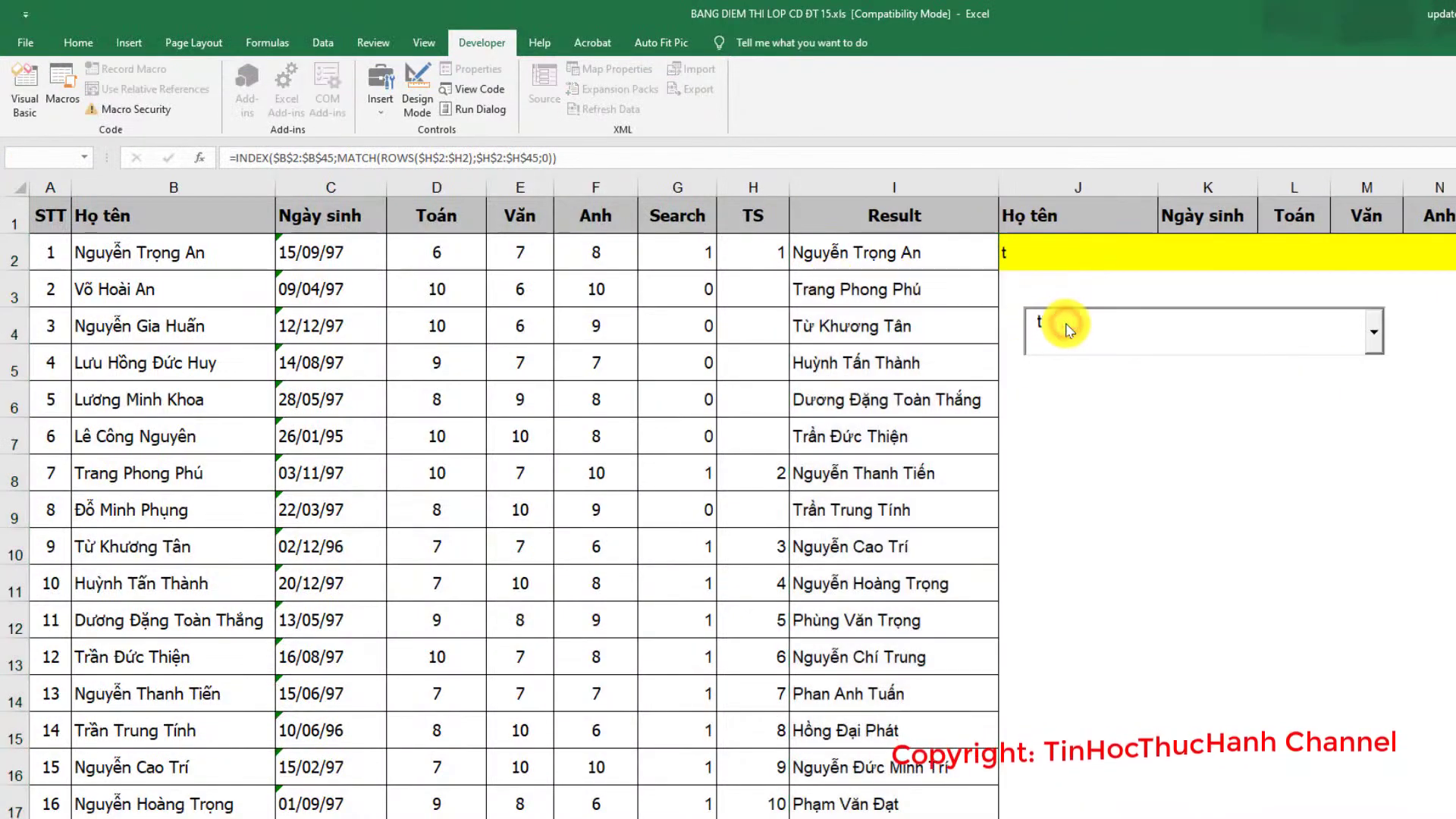
{"action": "key", "text": "BackSpace"}
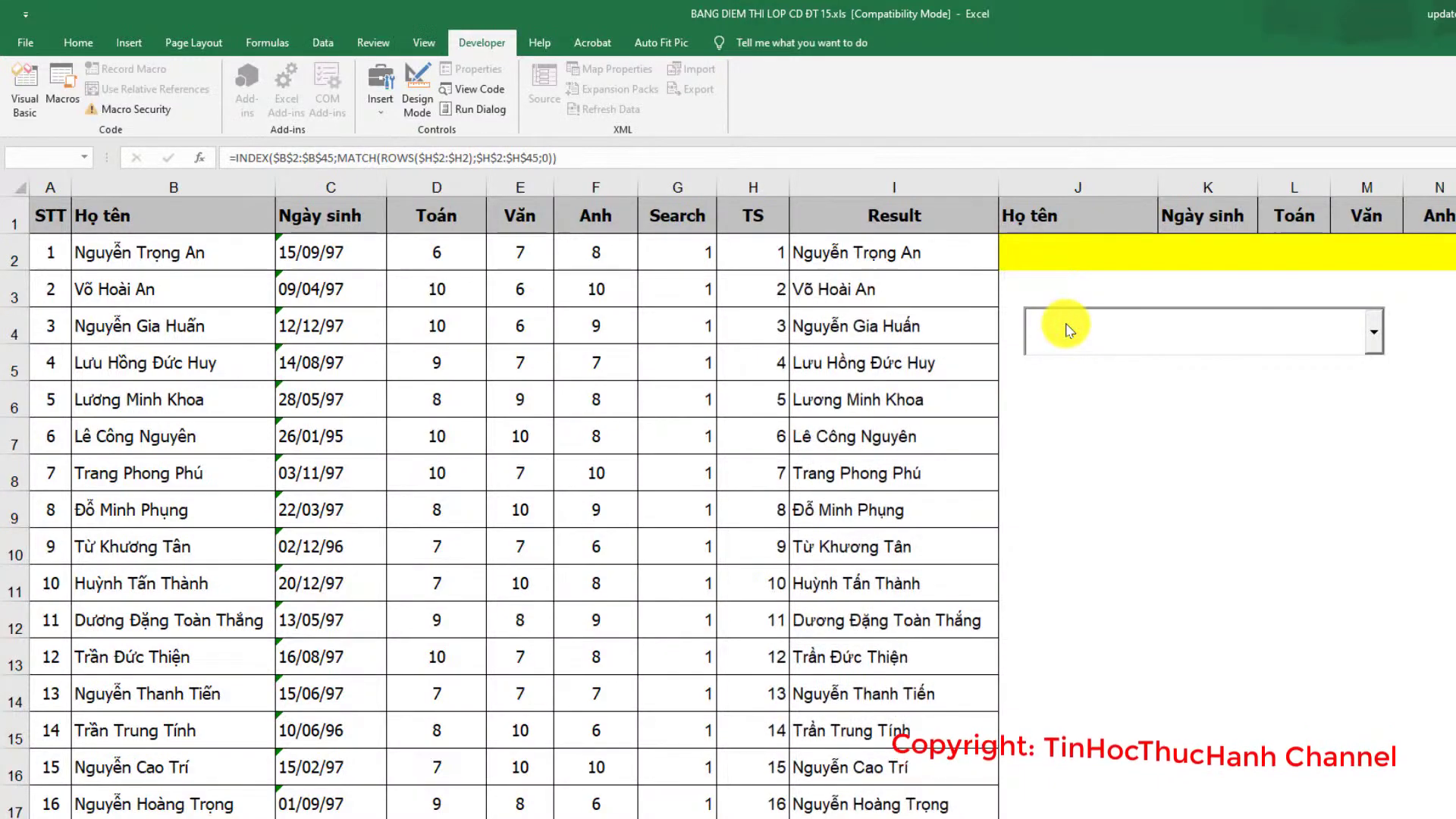
{"action": "type", "text": "ng"}
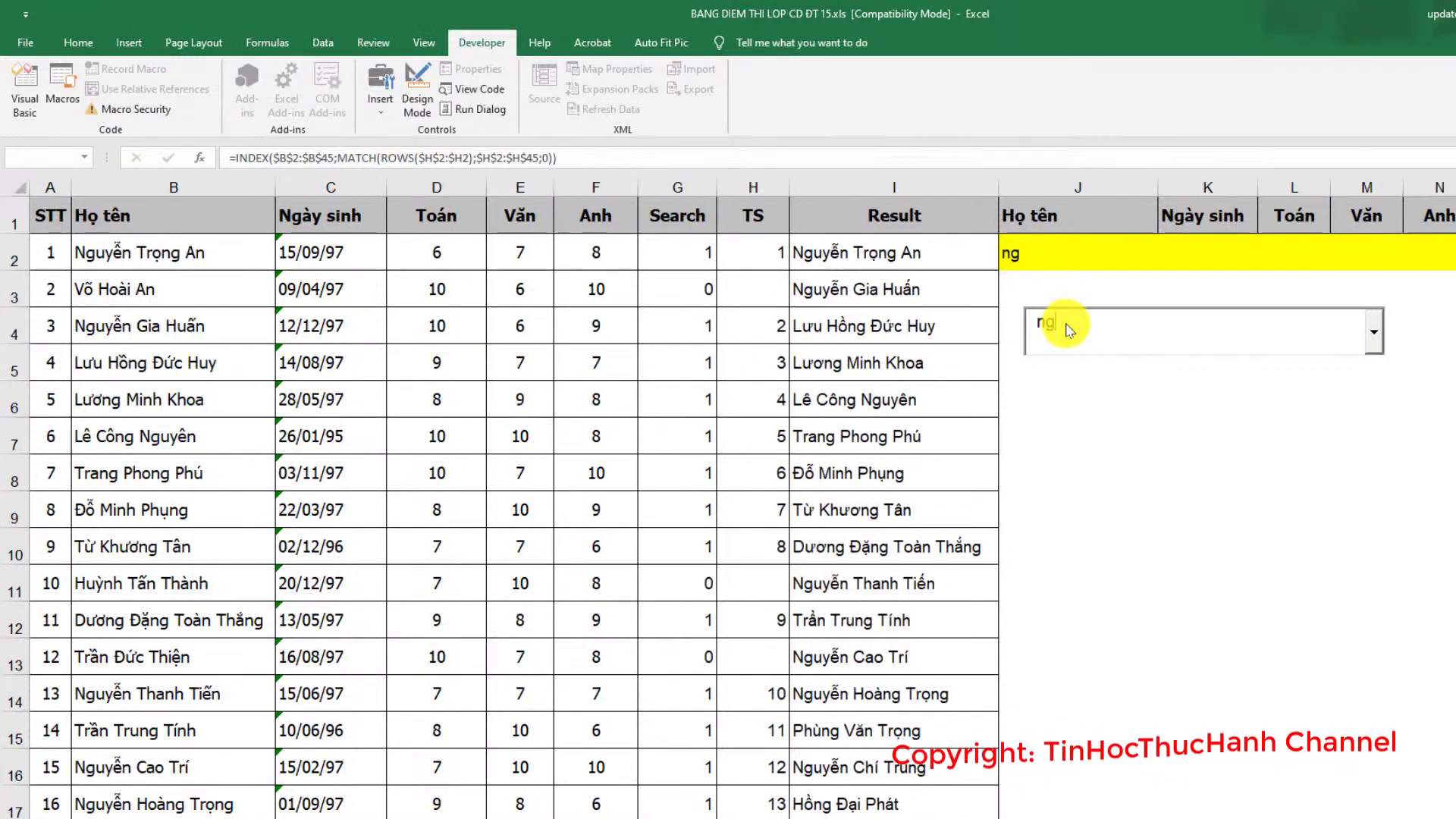
{"action": "type", "text": "uyễ"}
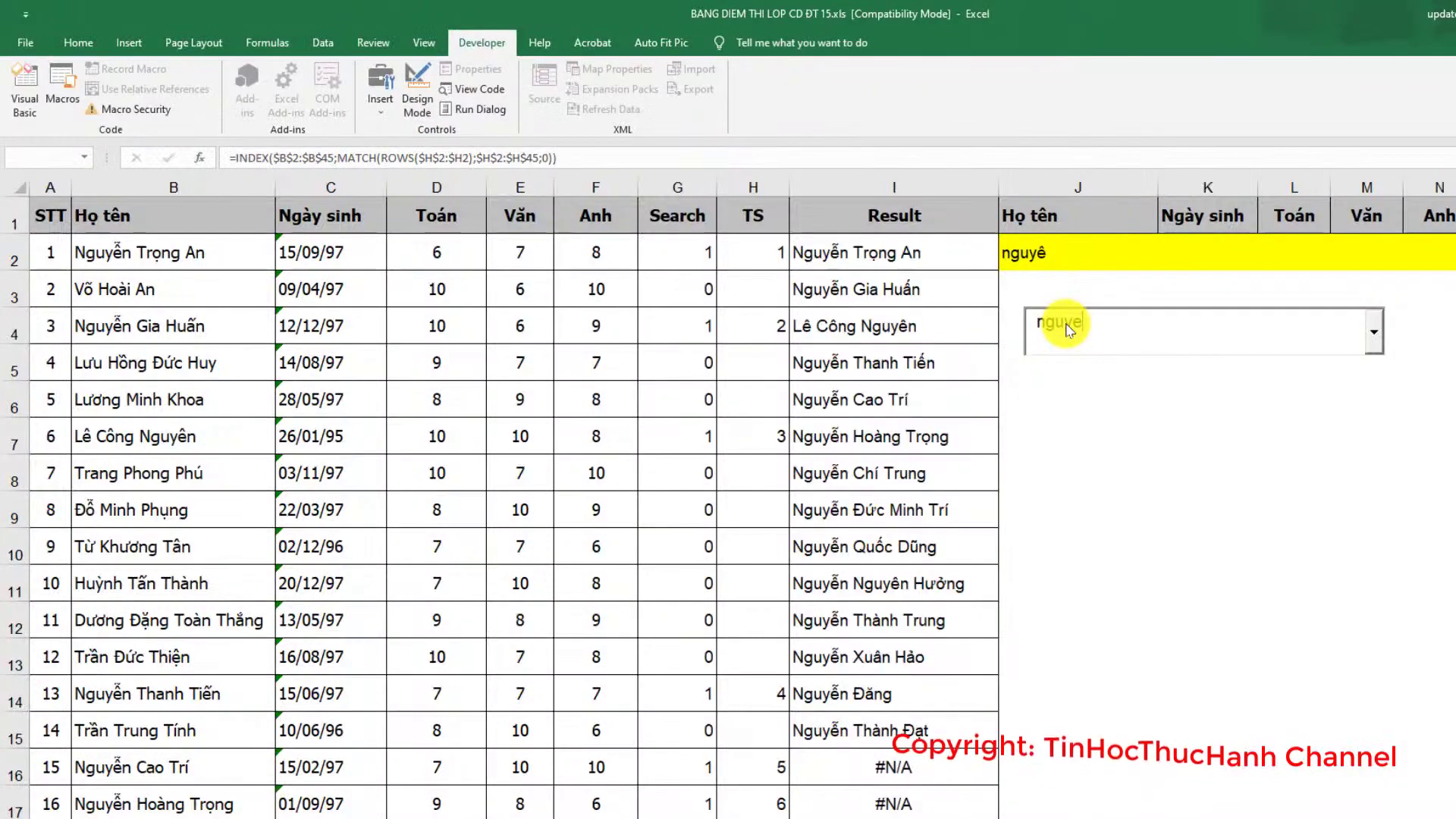
{"action": "type", "text": "n"}
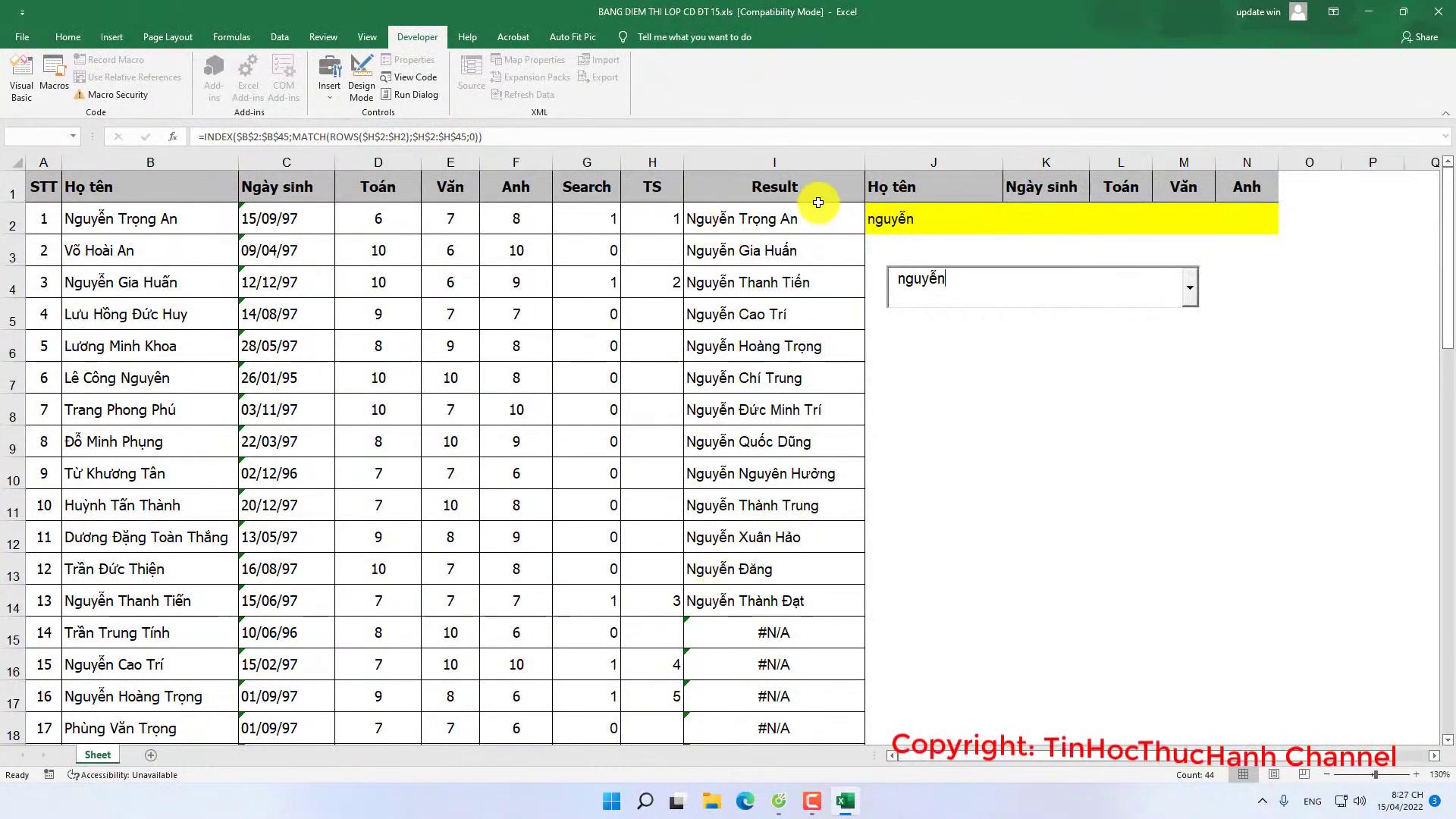
{"action": "left_click", "coordinate": [739, 639]}
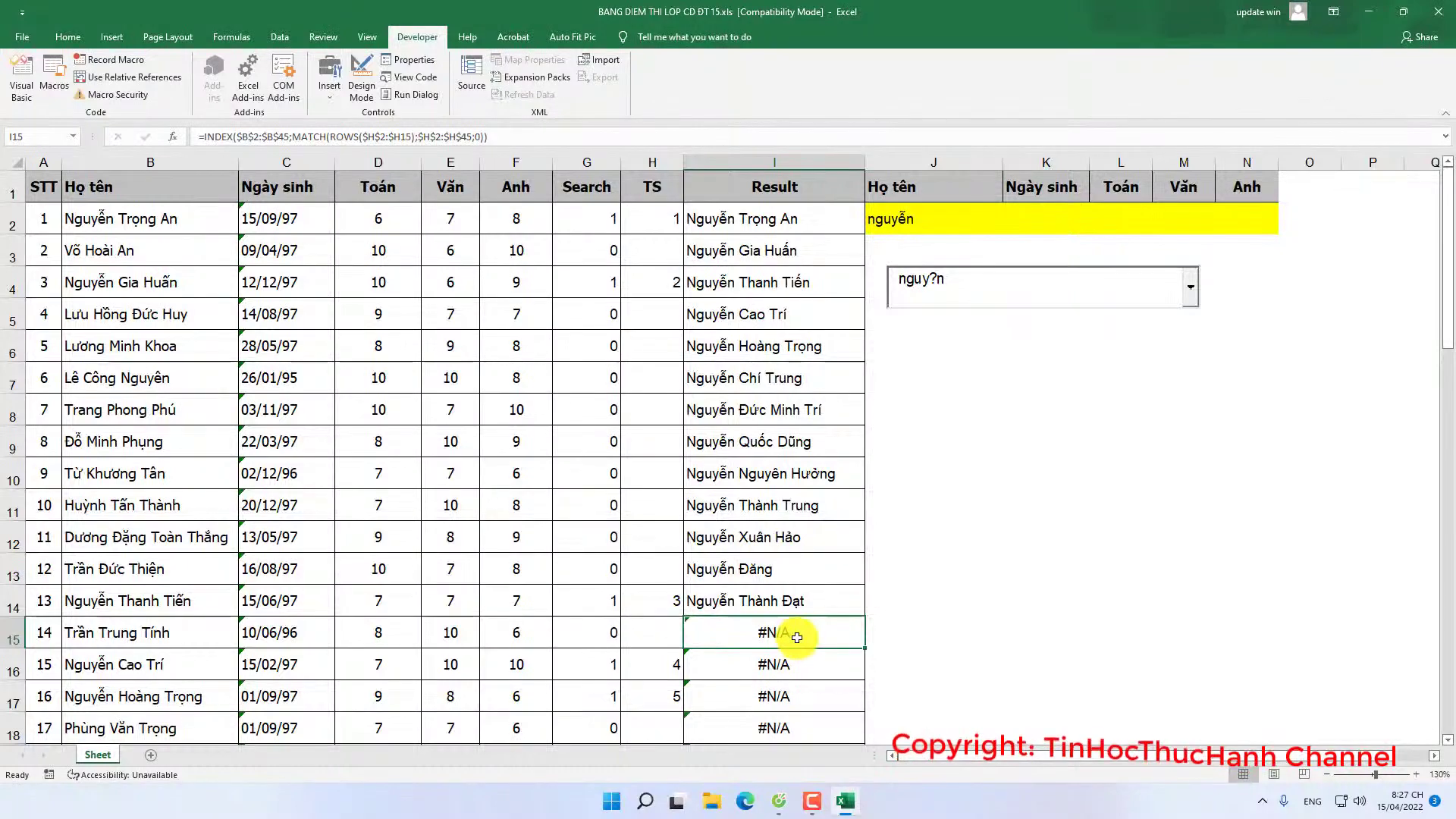
Step: Wrap the INDEX/MATCH formula in I2 in IFERROR, with an empty string ("") as the value if error
{"action": "left_click", "coordinate": [765, 225]}
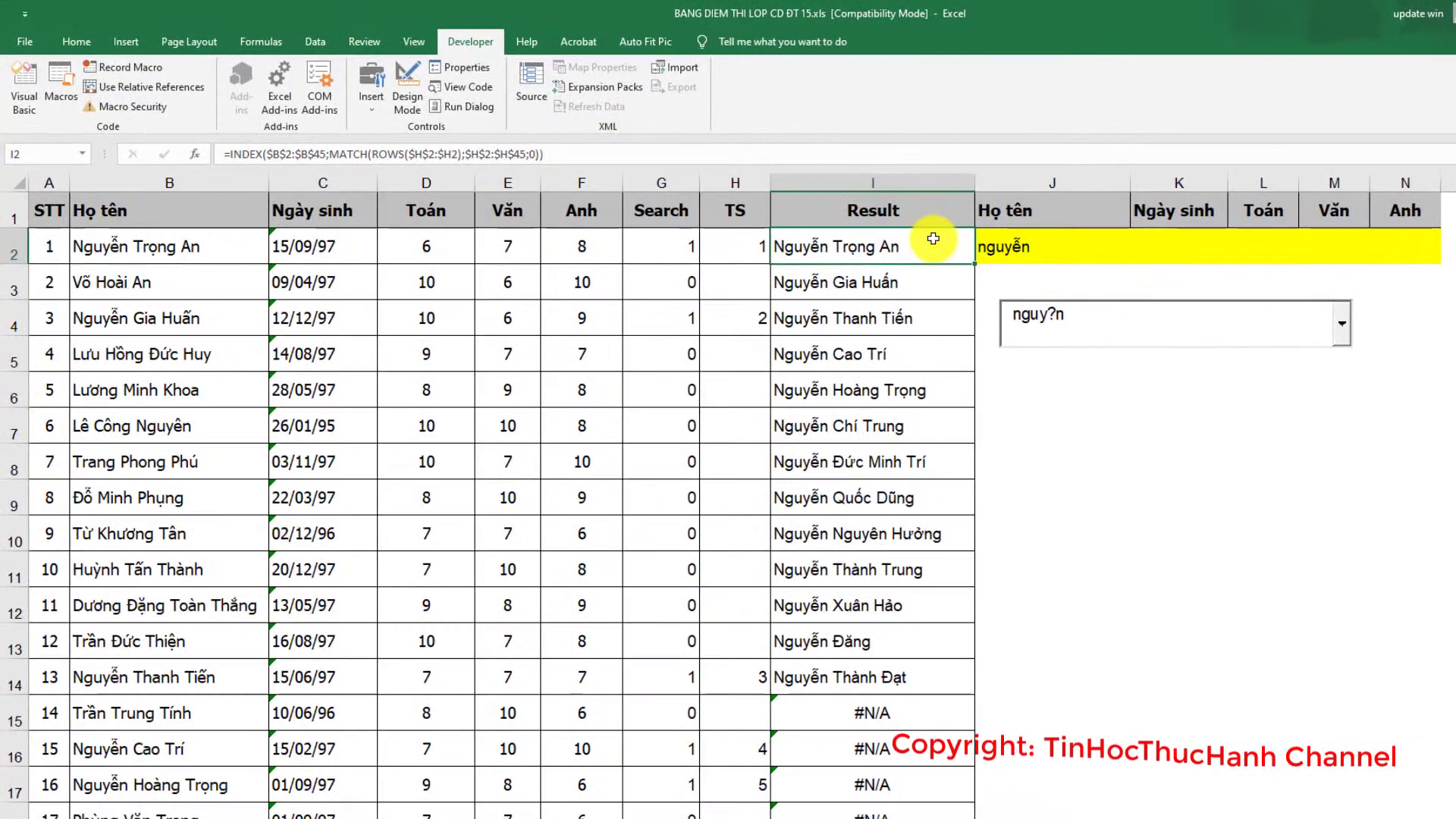
{"action": "double_click", "coordinate": [933, 239]}
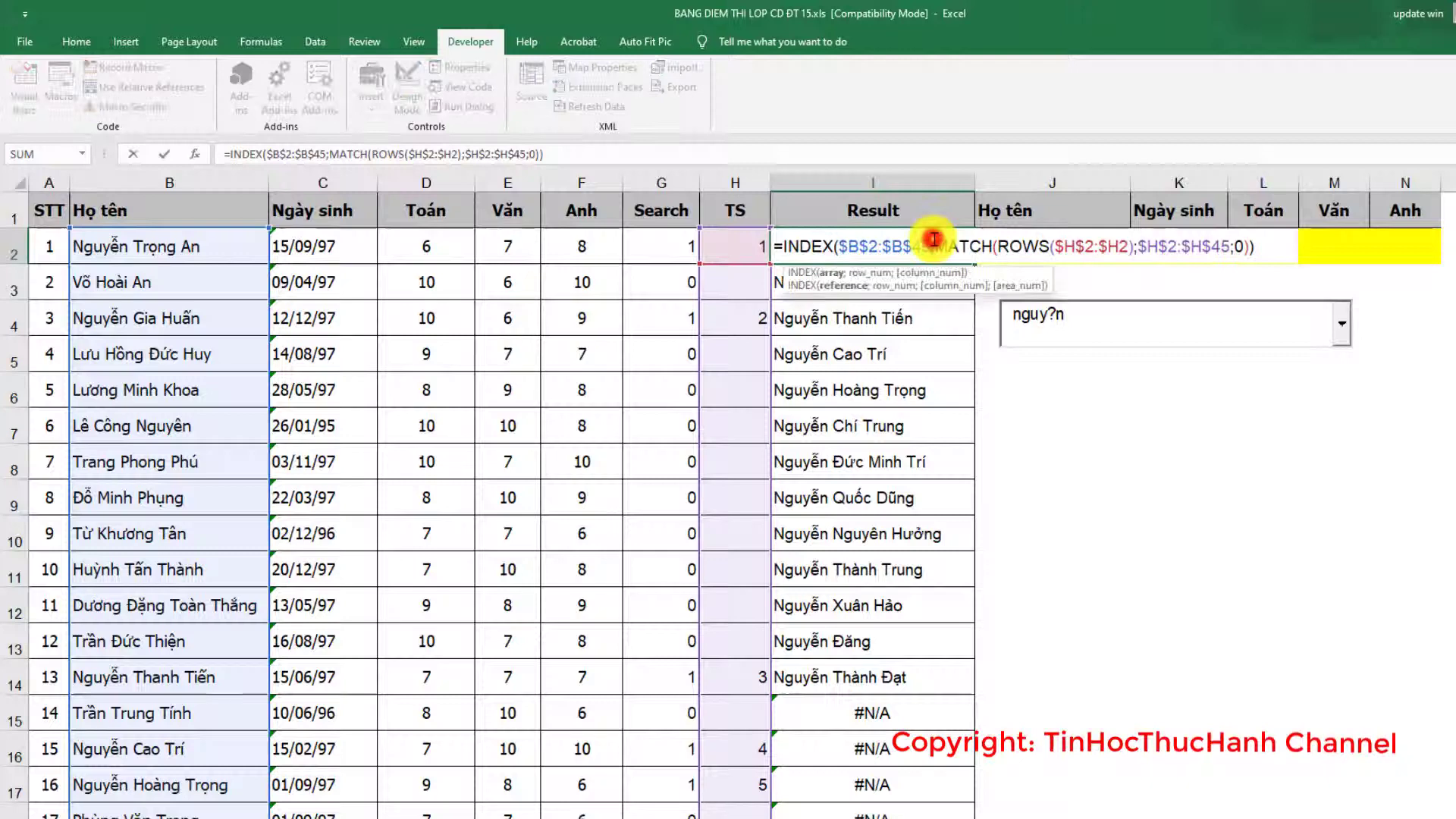
{"action": "left_click", "coordinate": [782, 249]}
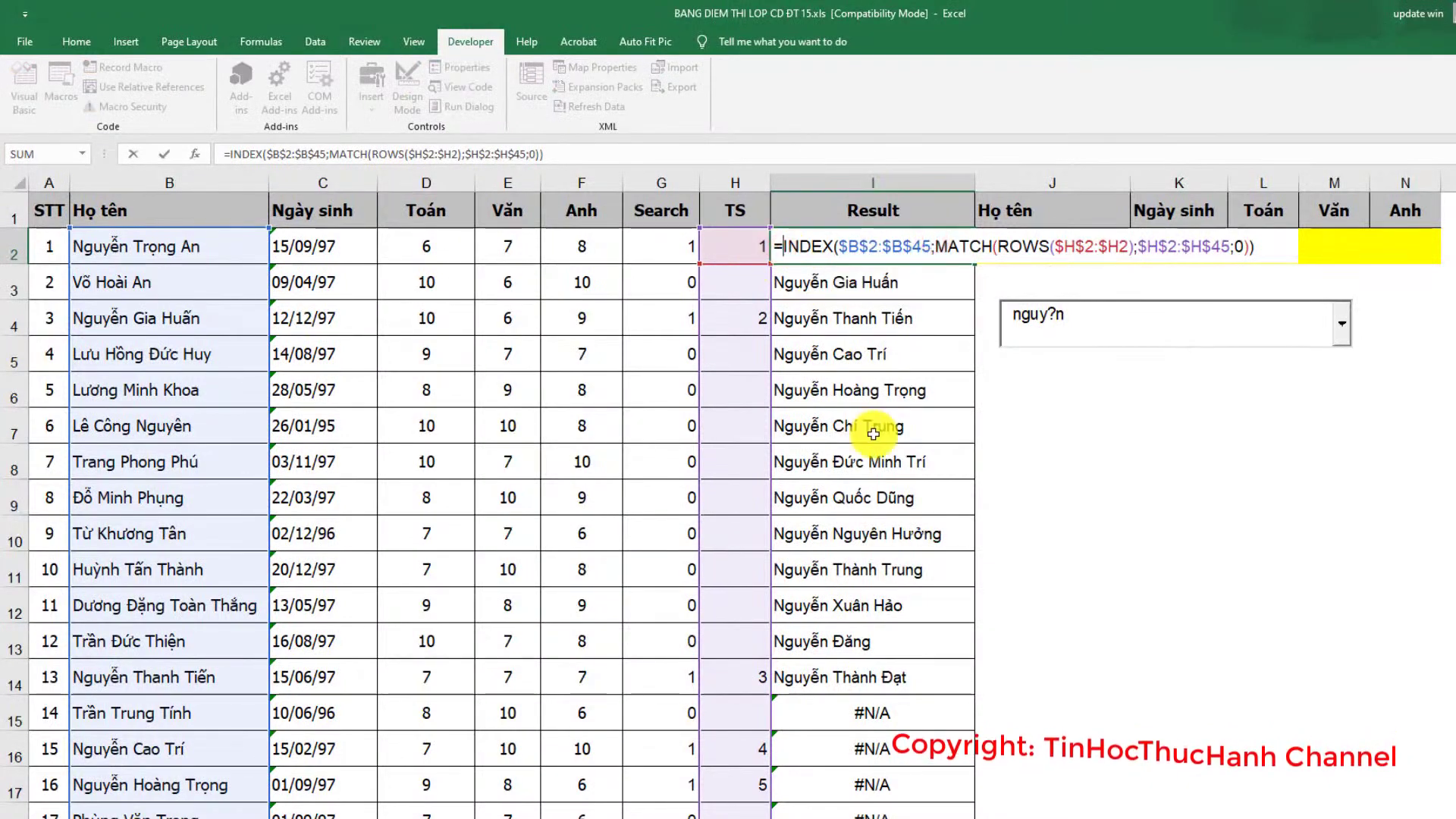
{"action": "type", "text": "if"}
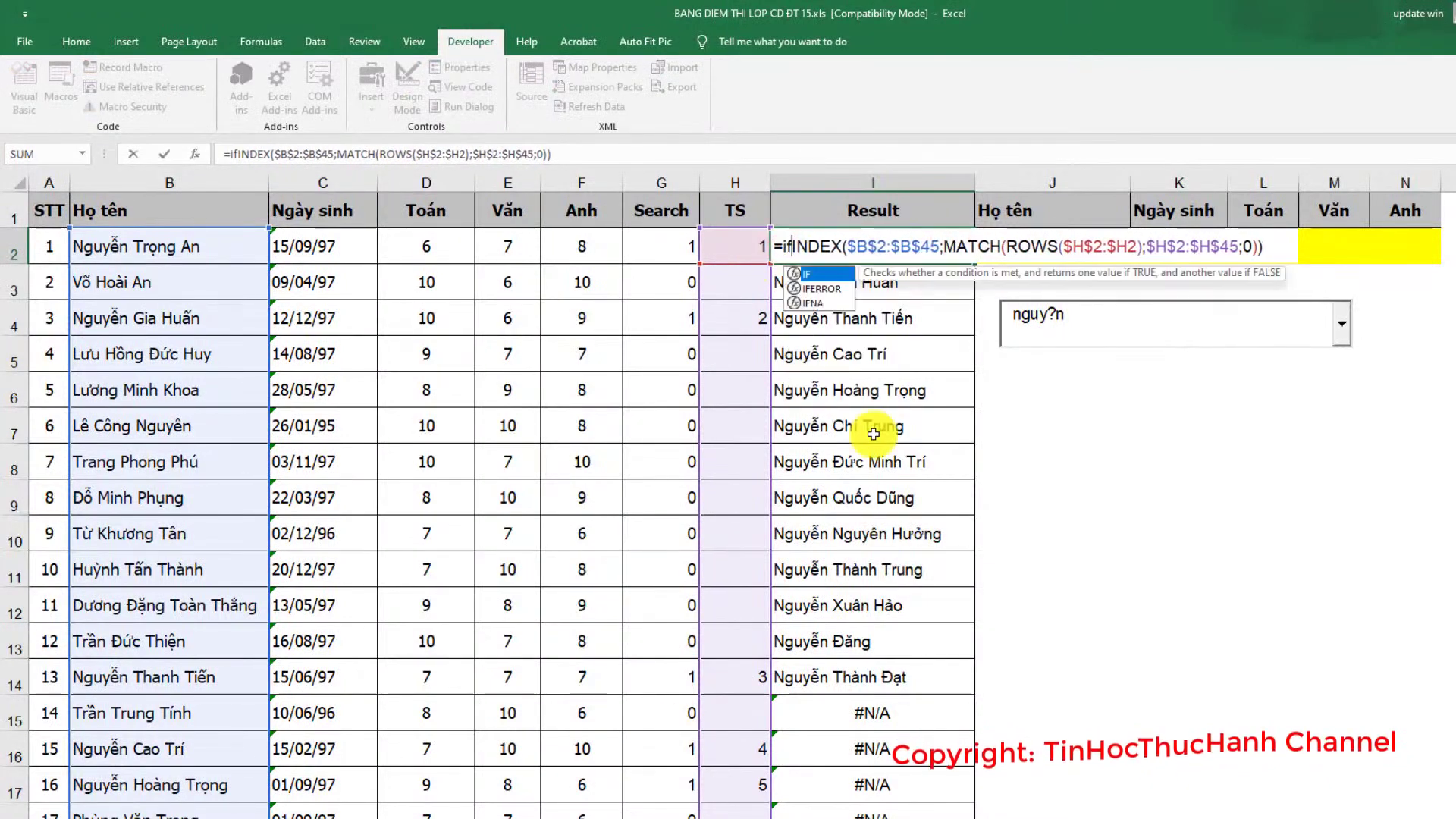
{"action": "key", "text": "Down"}
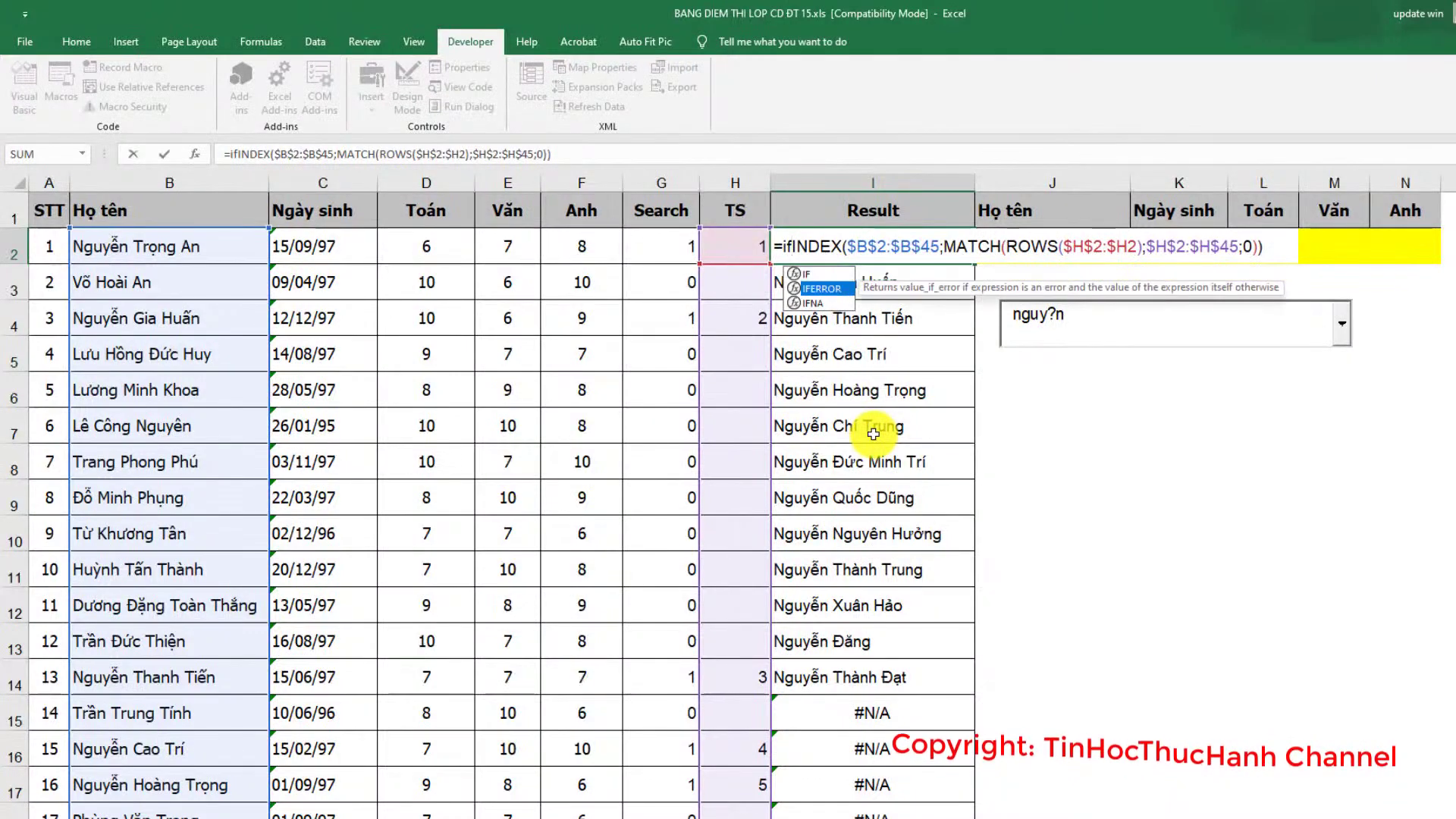
{"action": "key", "text": "Tab"}
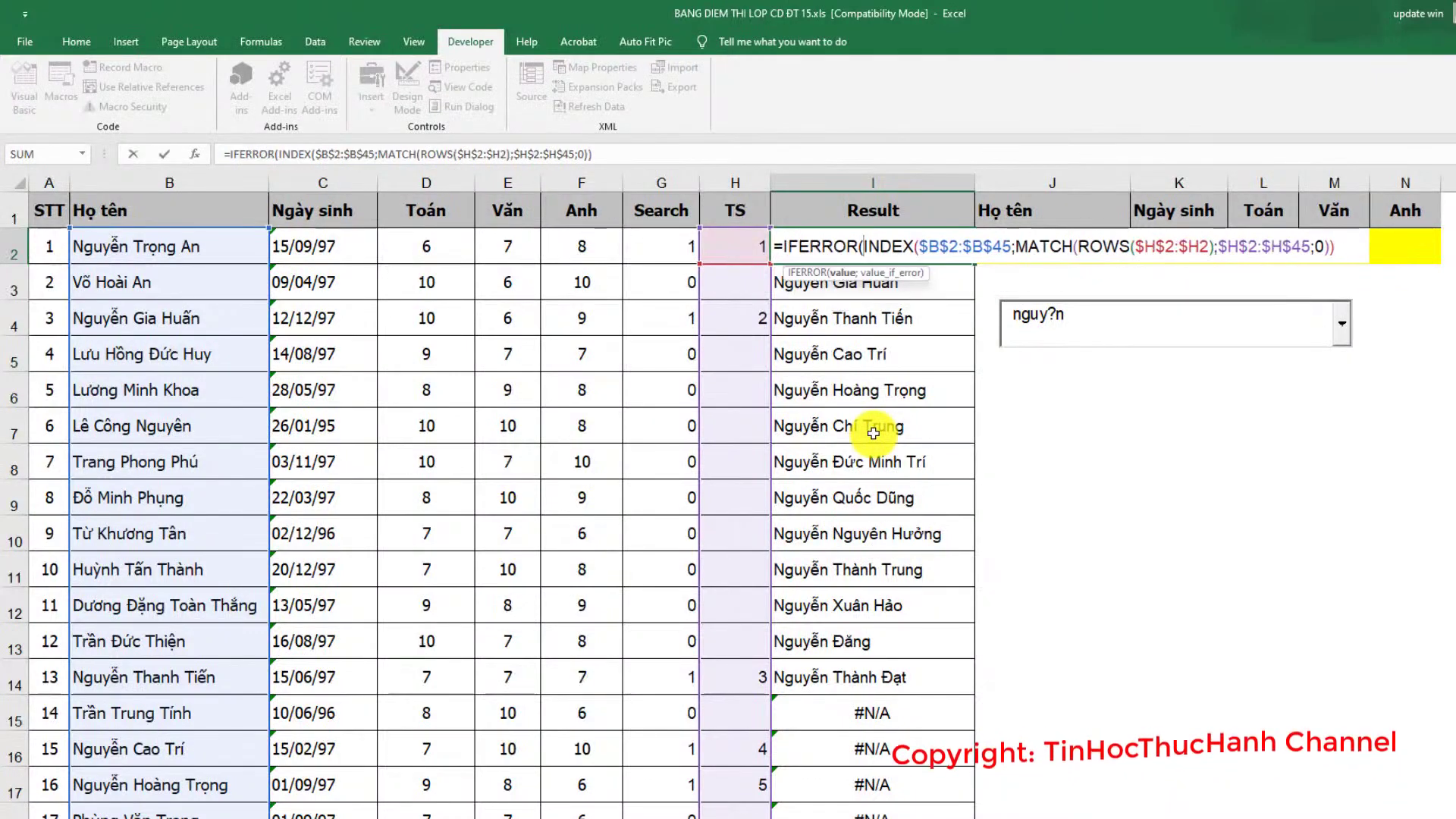
{"action": "left_click", "coordinate": [1343, 248]}
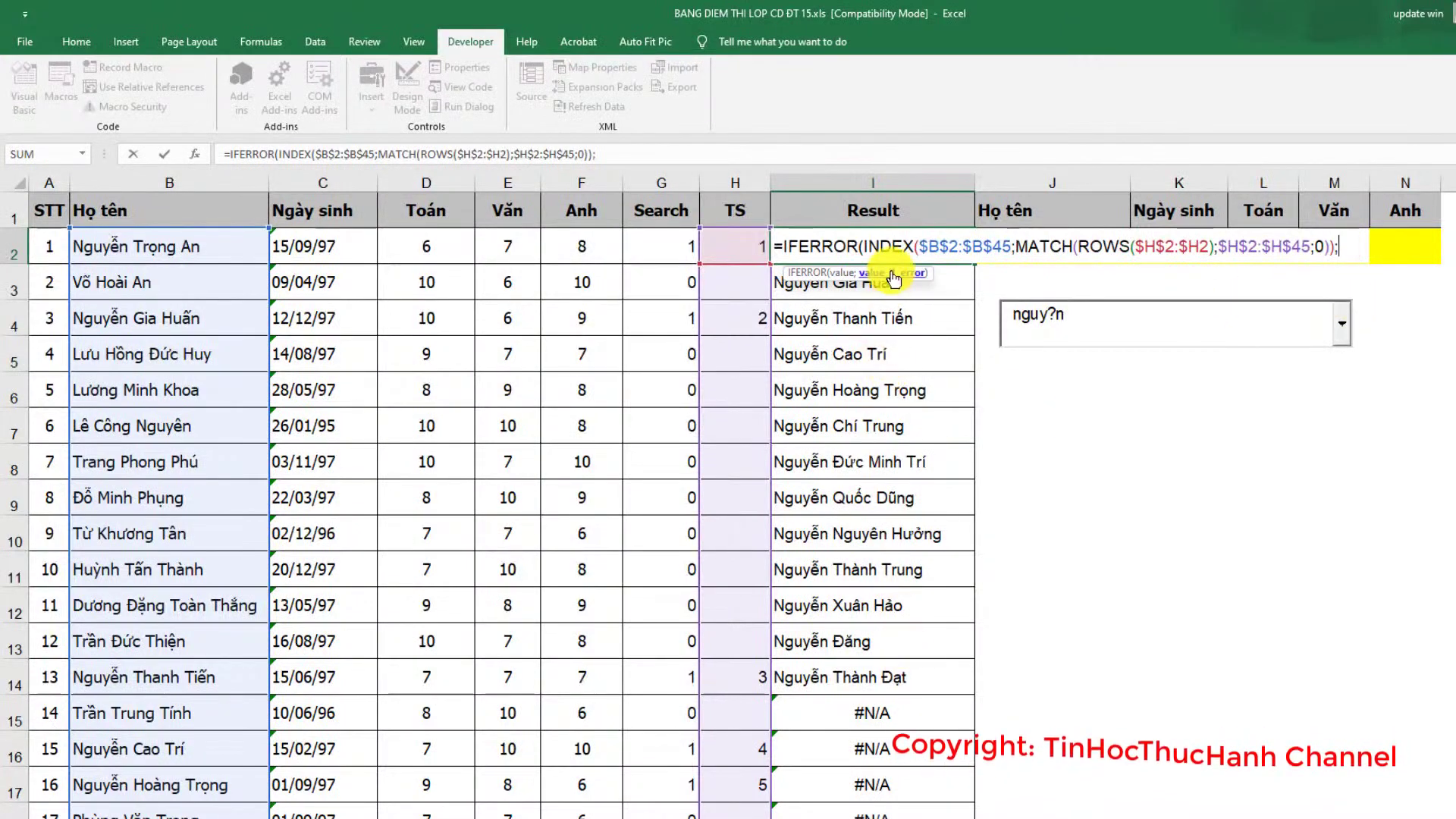
{"action": "type", "text": "\"\""}
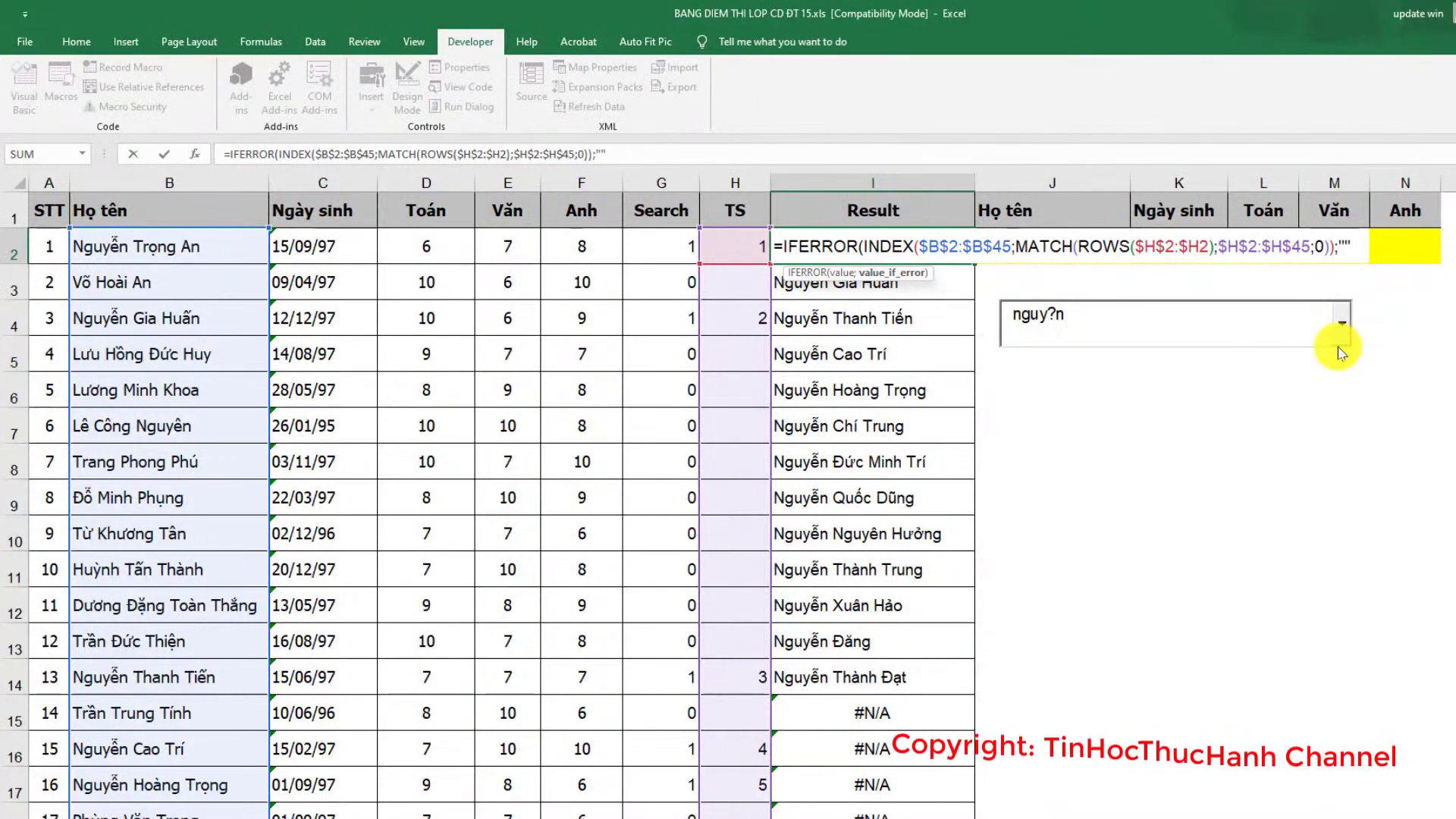
{"action": "type", "text": ")"}
{"action": "key", "text": "Return"}
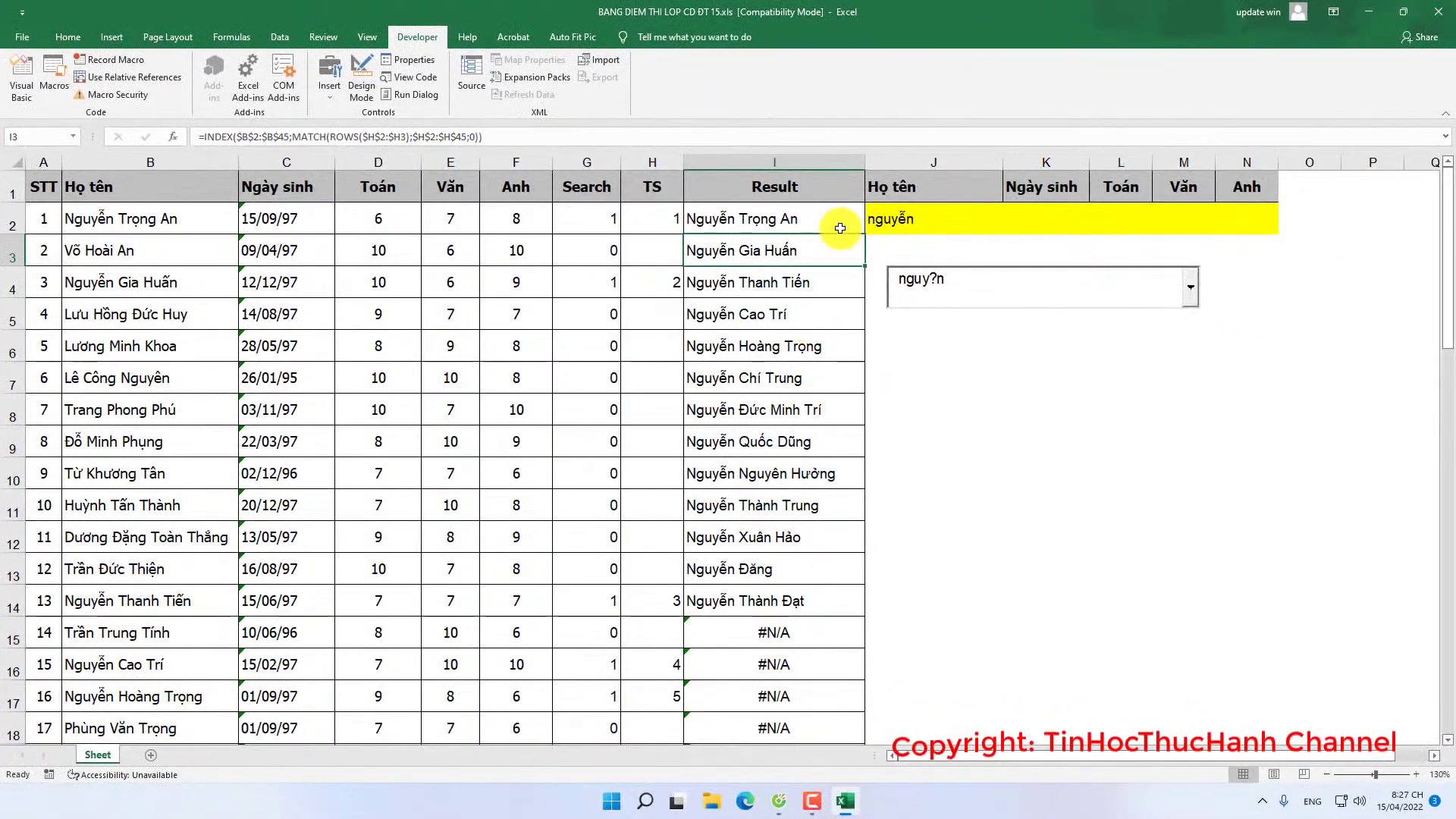
Step: Fill the IFERROR formula from I2 down the whole Result column
{"action": "left_click", "coordinate": [840, 228]}
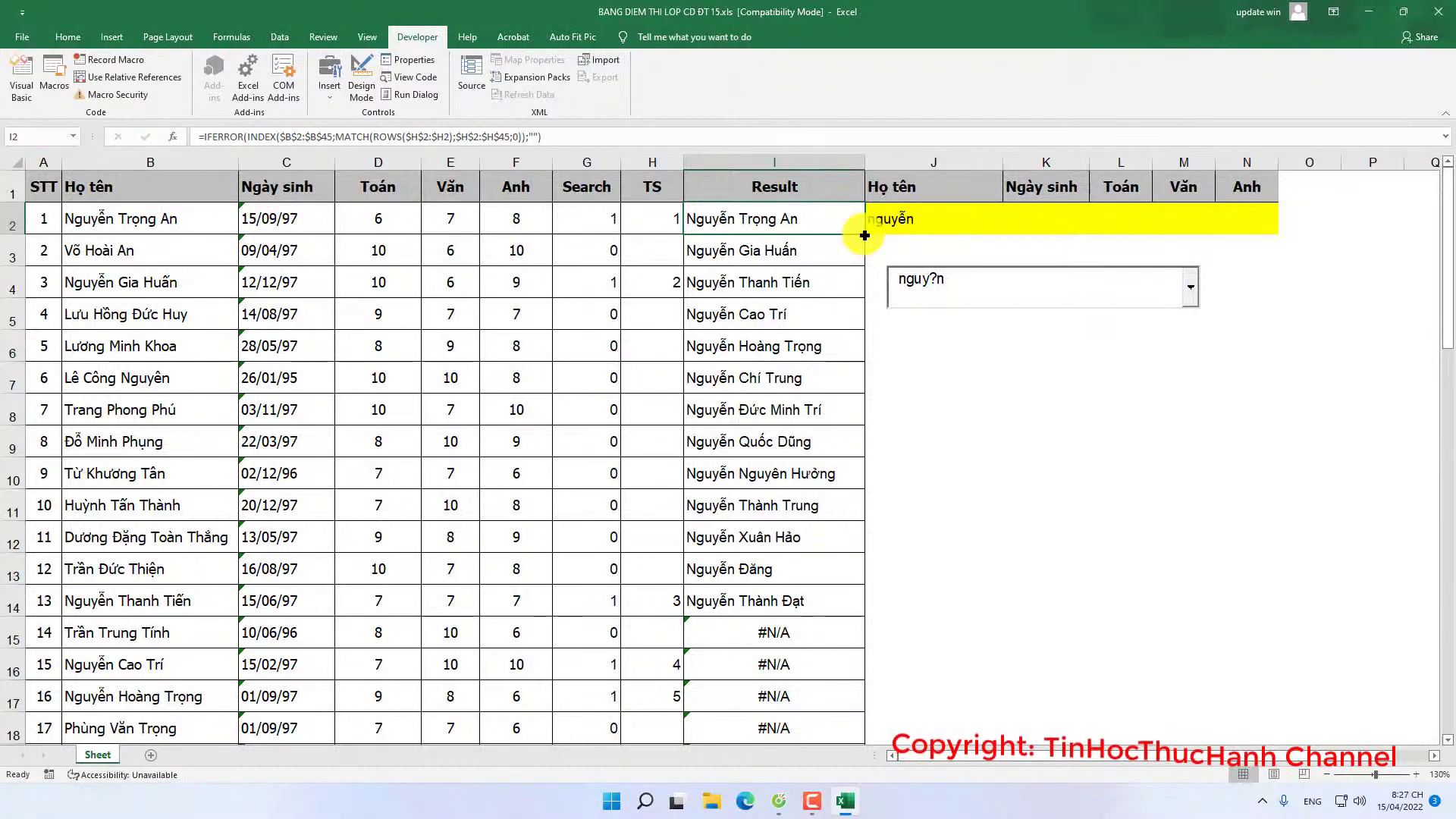
{"action": "double_click", "coordinate": [865, 235]}
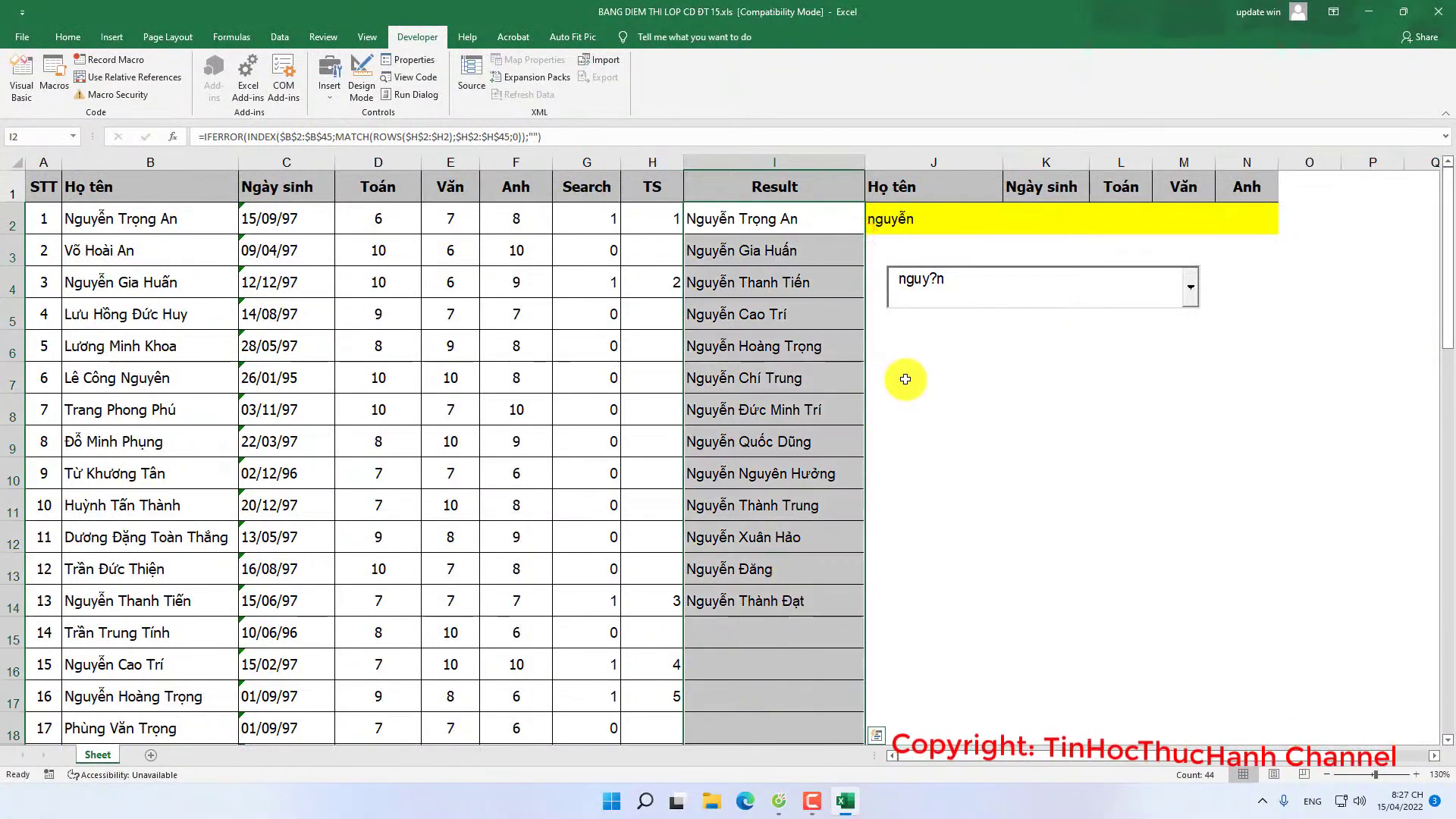
{"action": "left_click", "coordinate": [926, 343]}
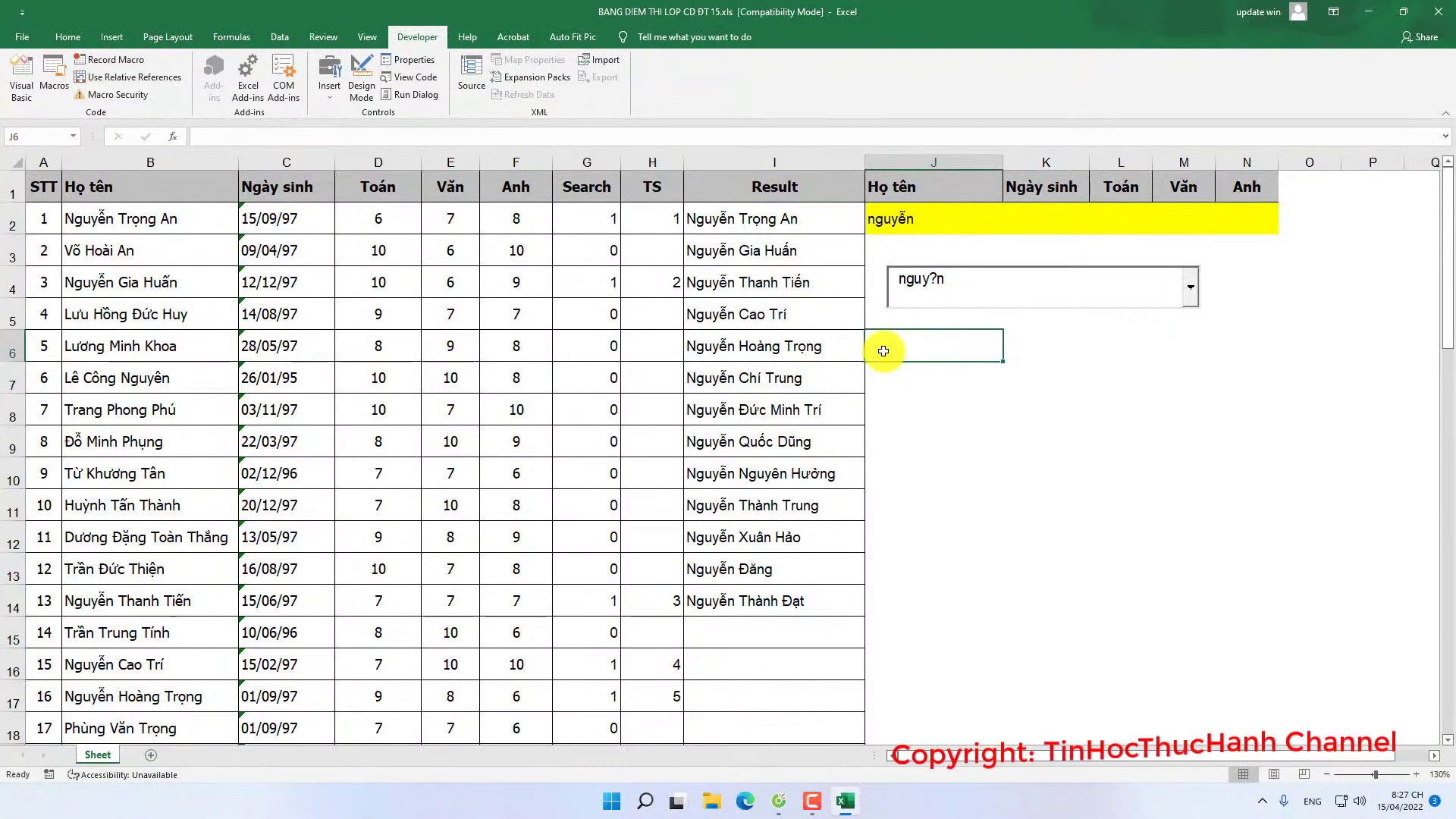
Step: Check the names listed in I2:I14 of the Result column against the search text in the combo box
{"action": "left_click_drag", "start_coordinate": [771, 219], "coordinate": [785, 596]}
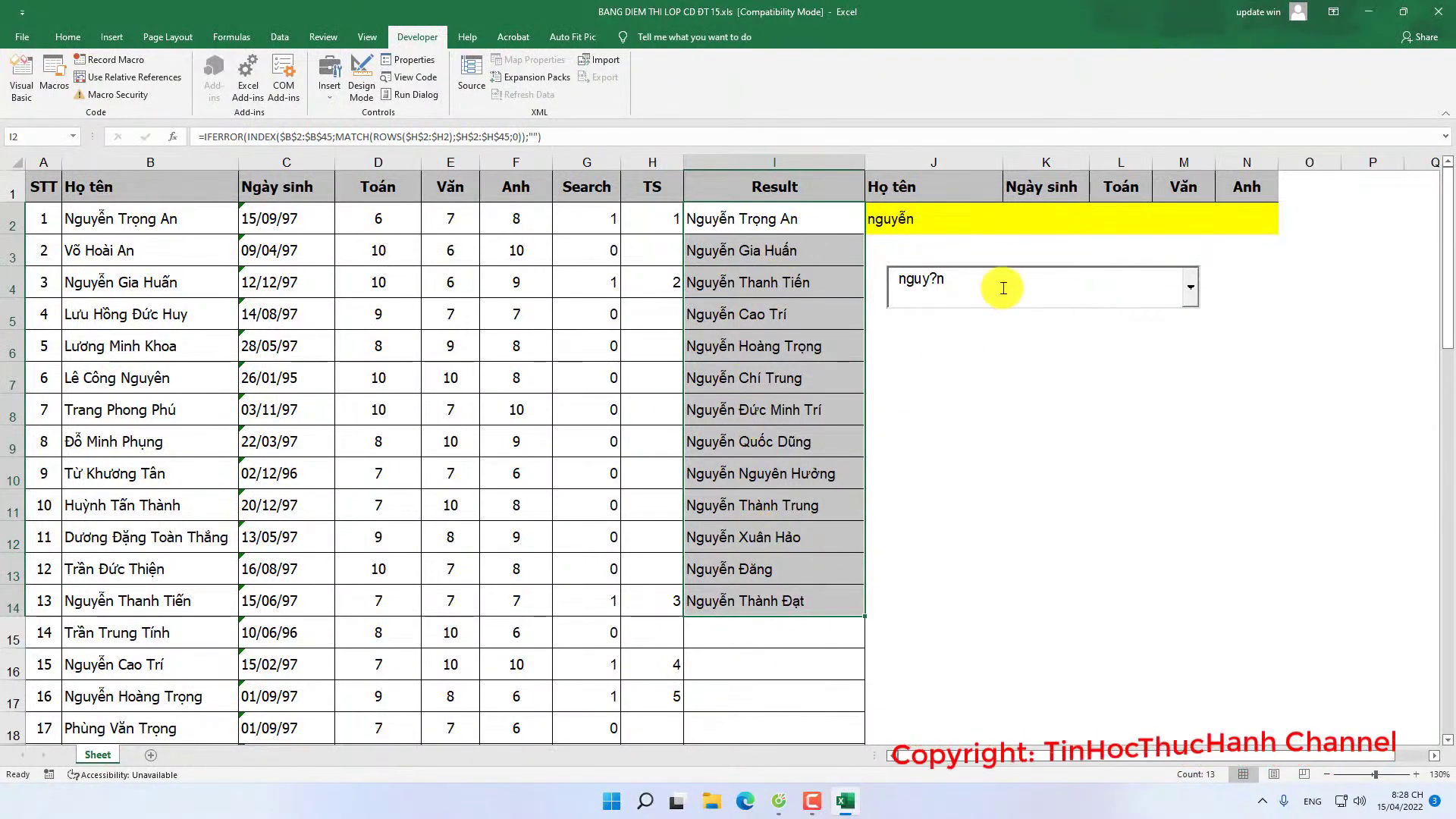
{"action": "left_click", "coordinate": [1126, 280]}
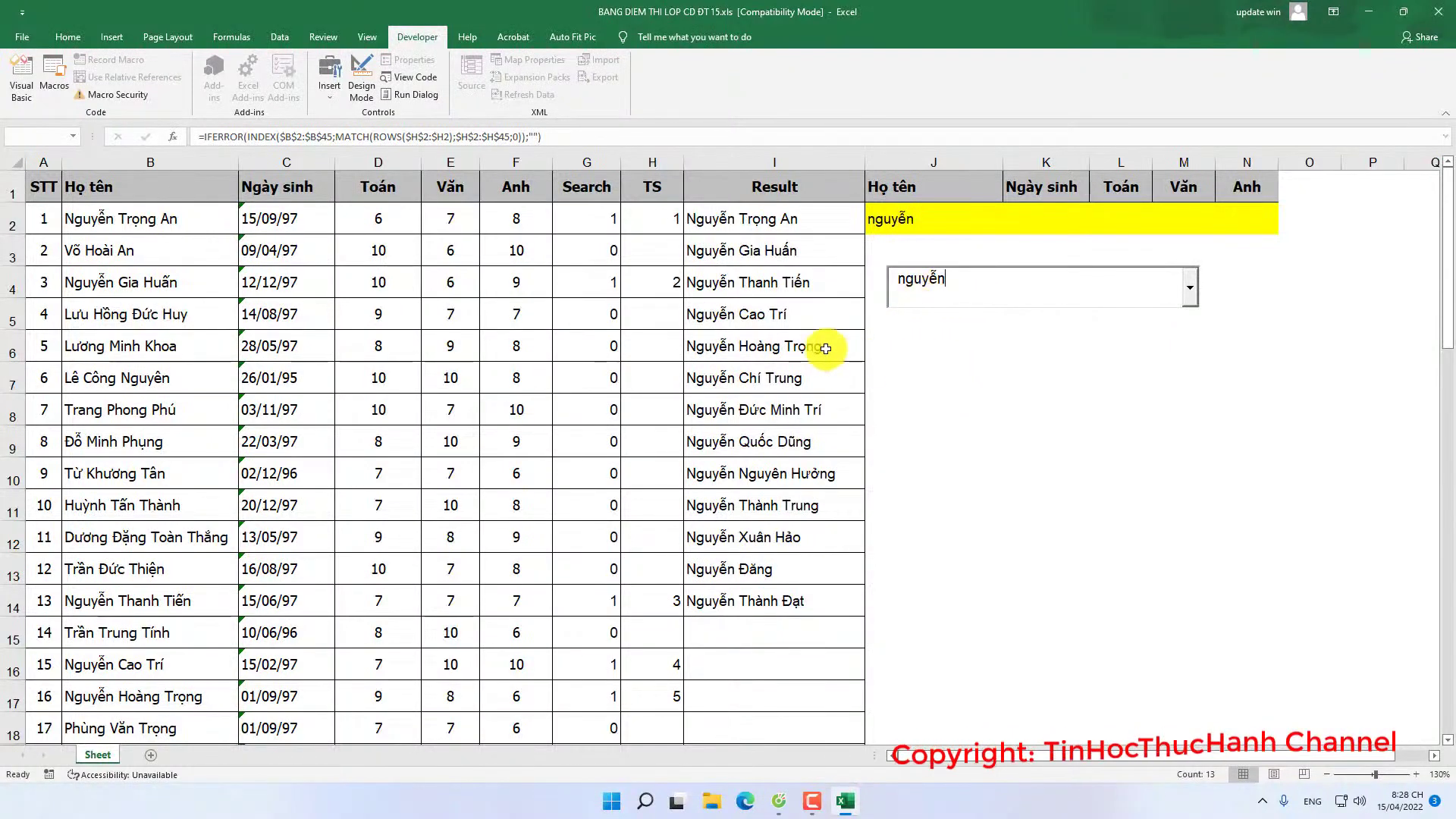
{"action": "left_click", "coordinate": [958, 378]}
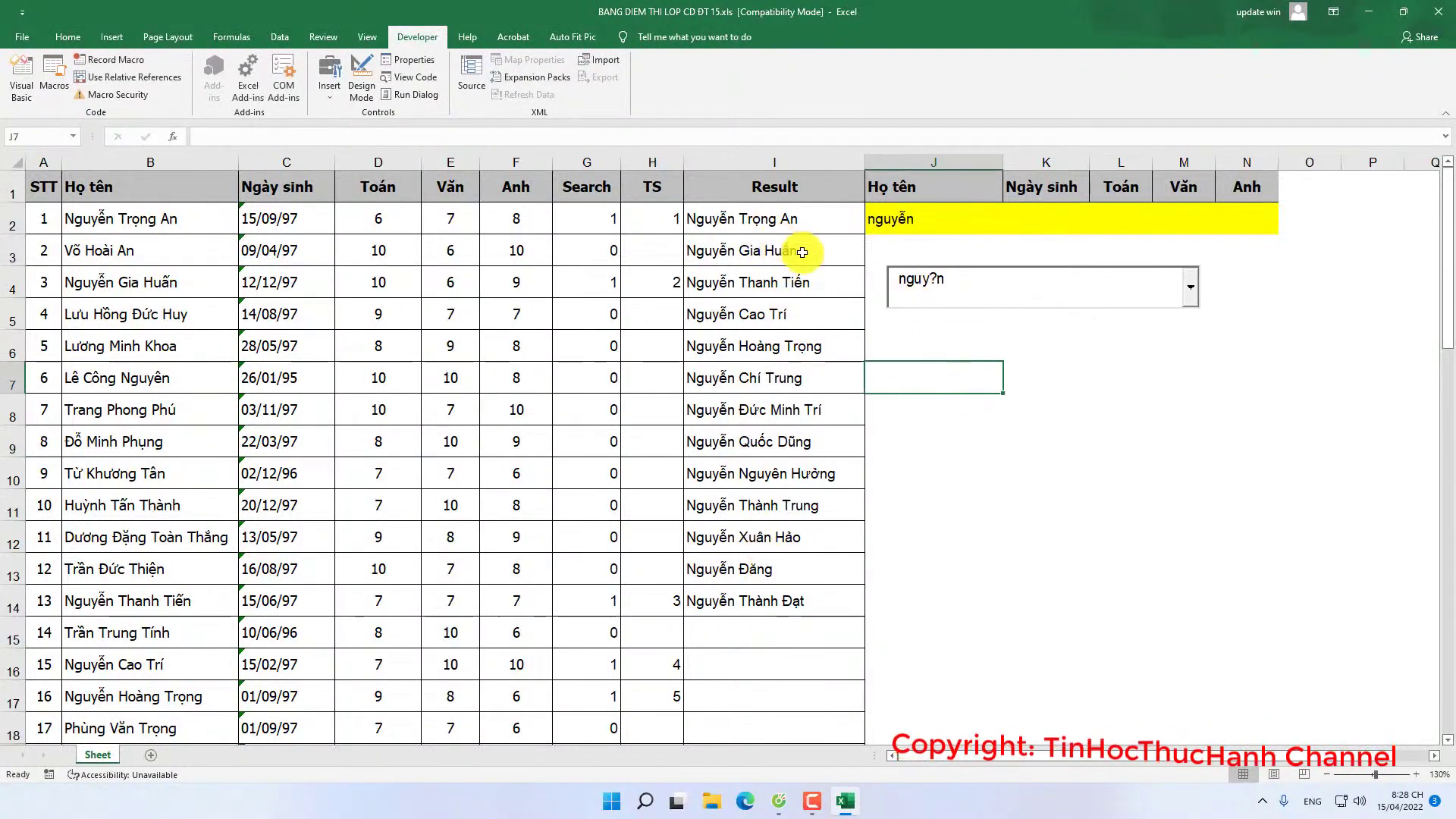
{"action": "left_click", "coordinate": [942, 346]}
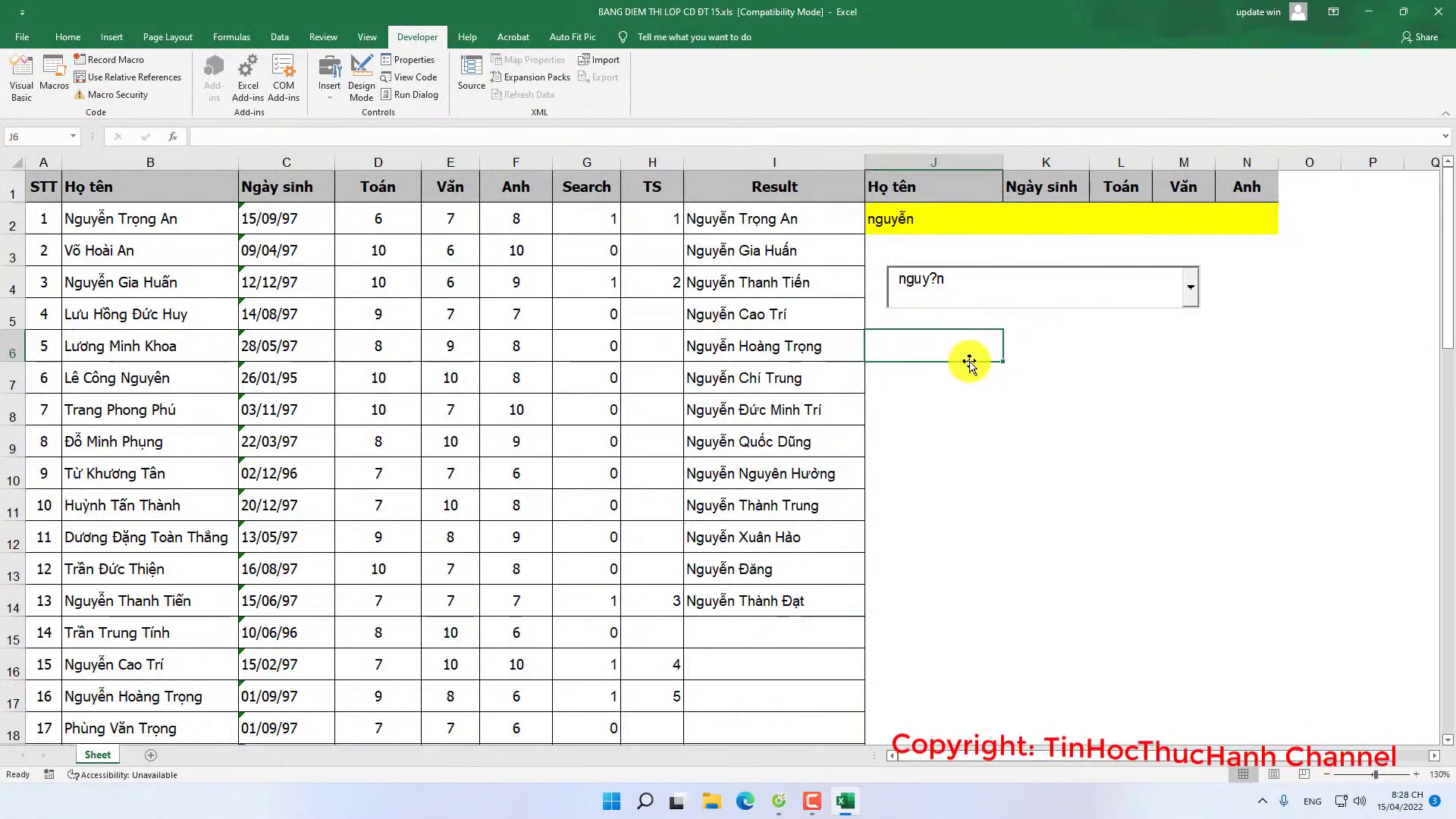
Step: Begin a formula in cell J6 with the absolute reference $I$2 followed by the range operator, giving =$I$2:
{"action": "type", "text": "="}
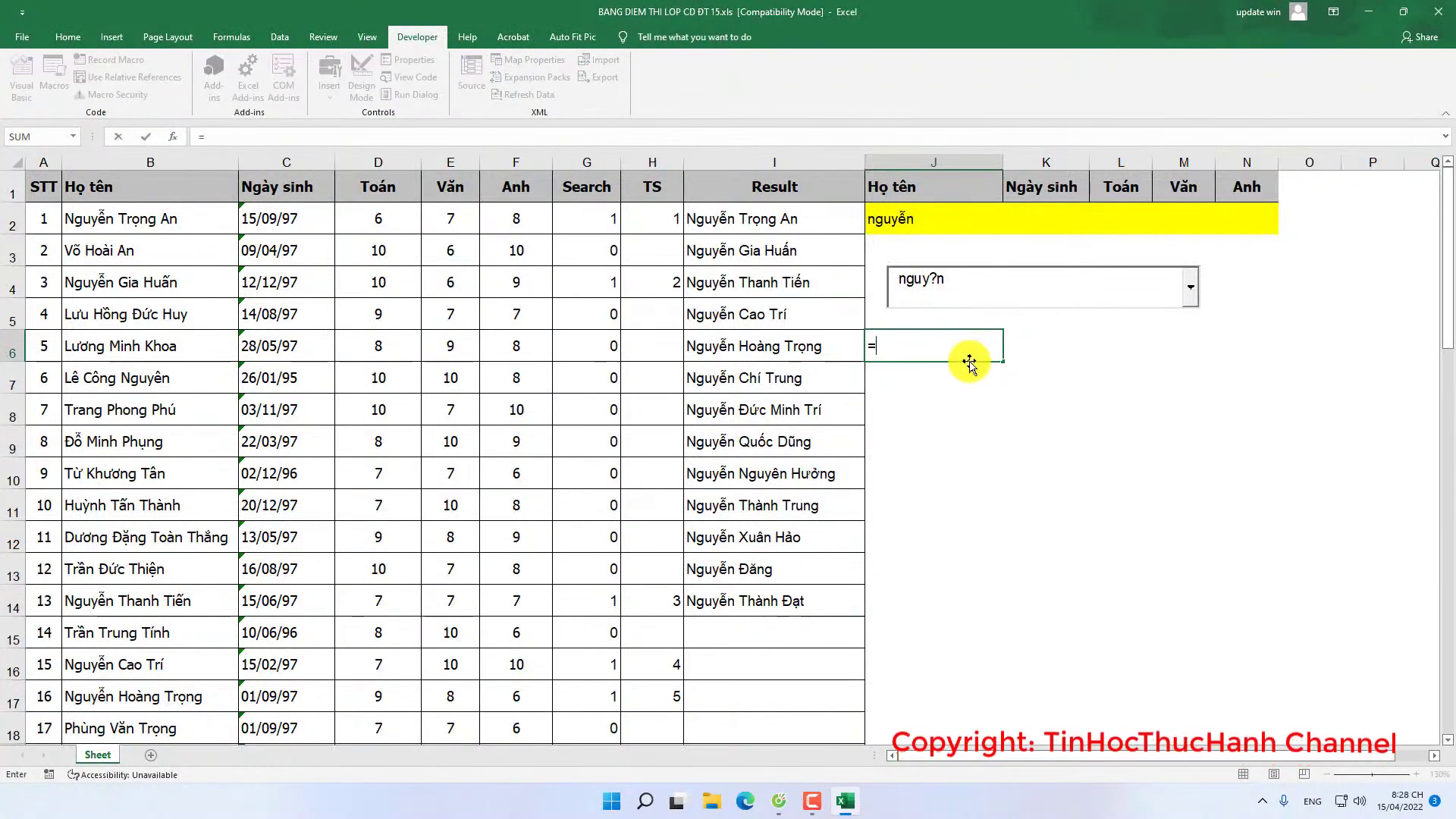
{"action": "left_click", "coordinate": [795, 217]}
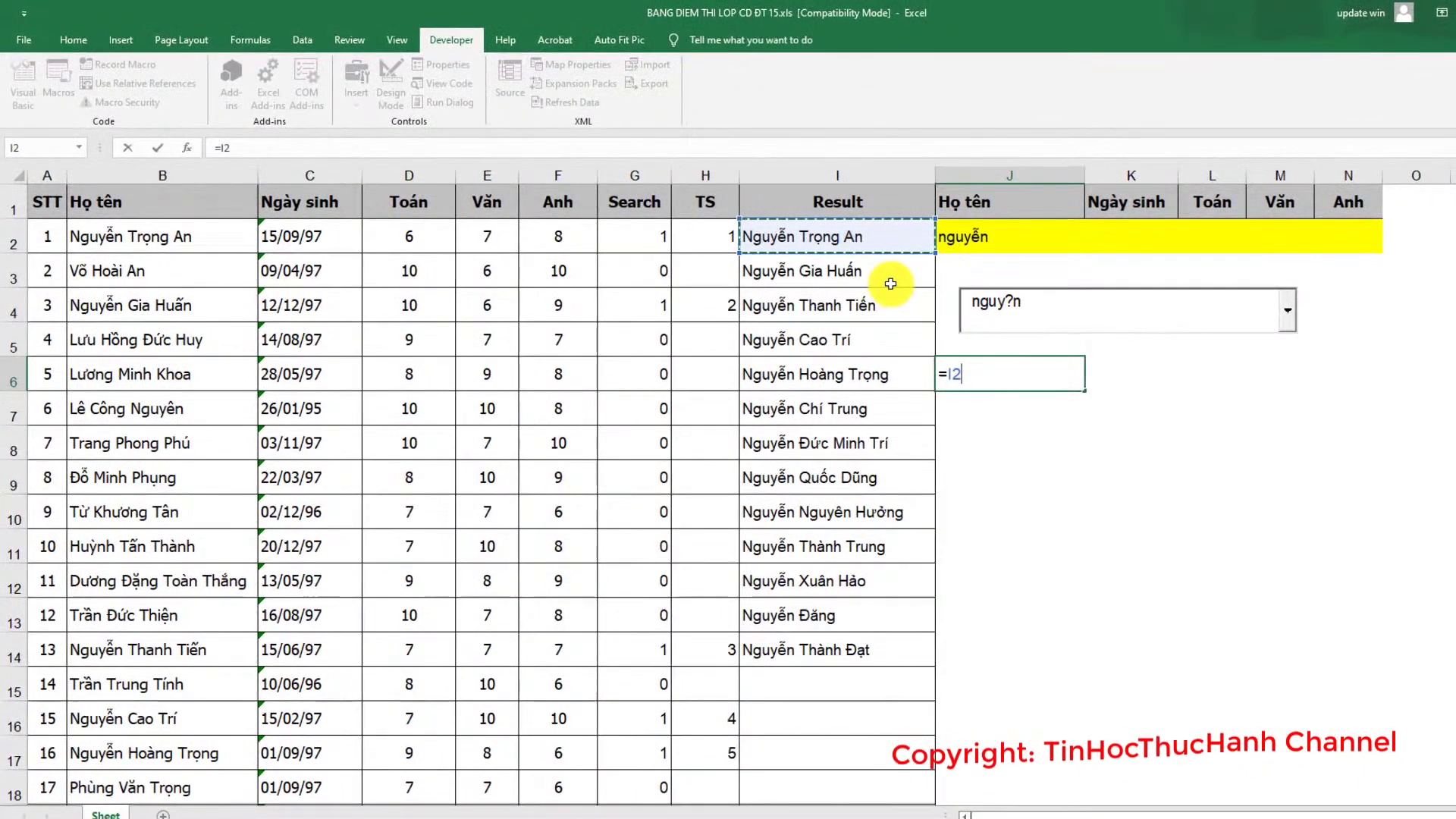
{"action": "key", "text": "F4"}
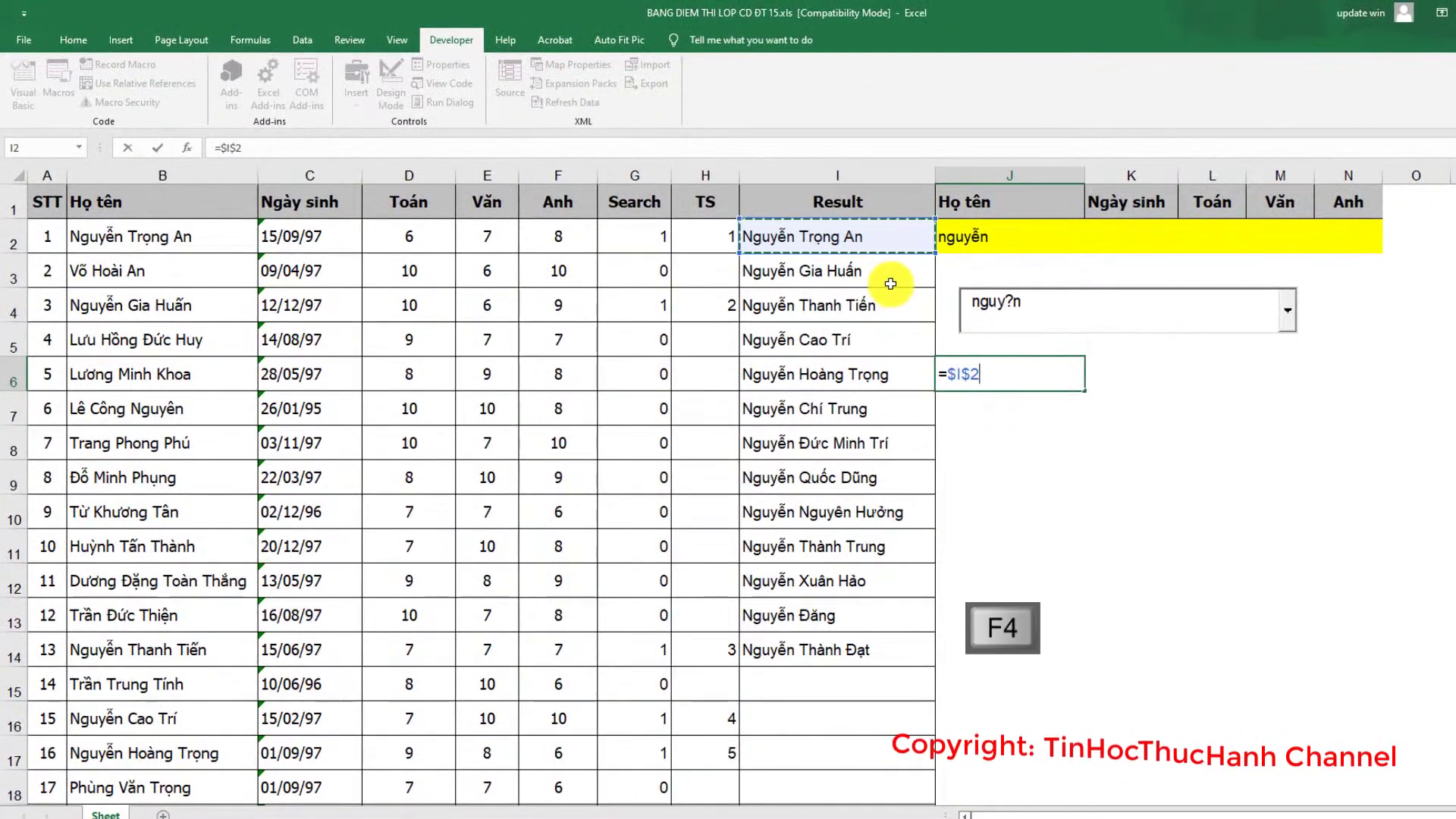
{"action": "type", "text": ":"}
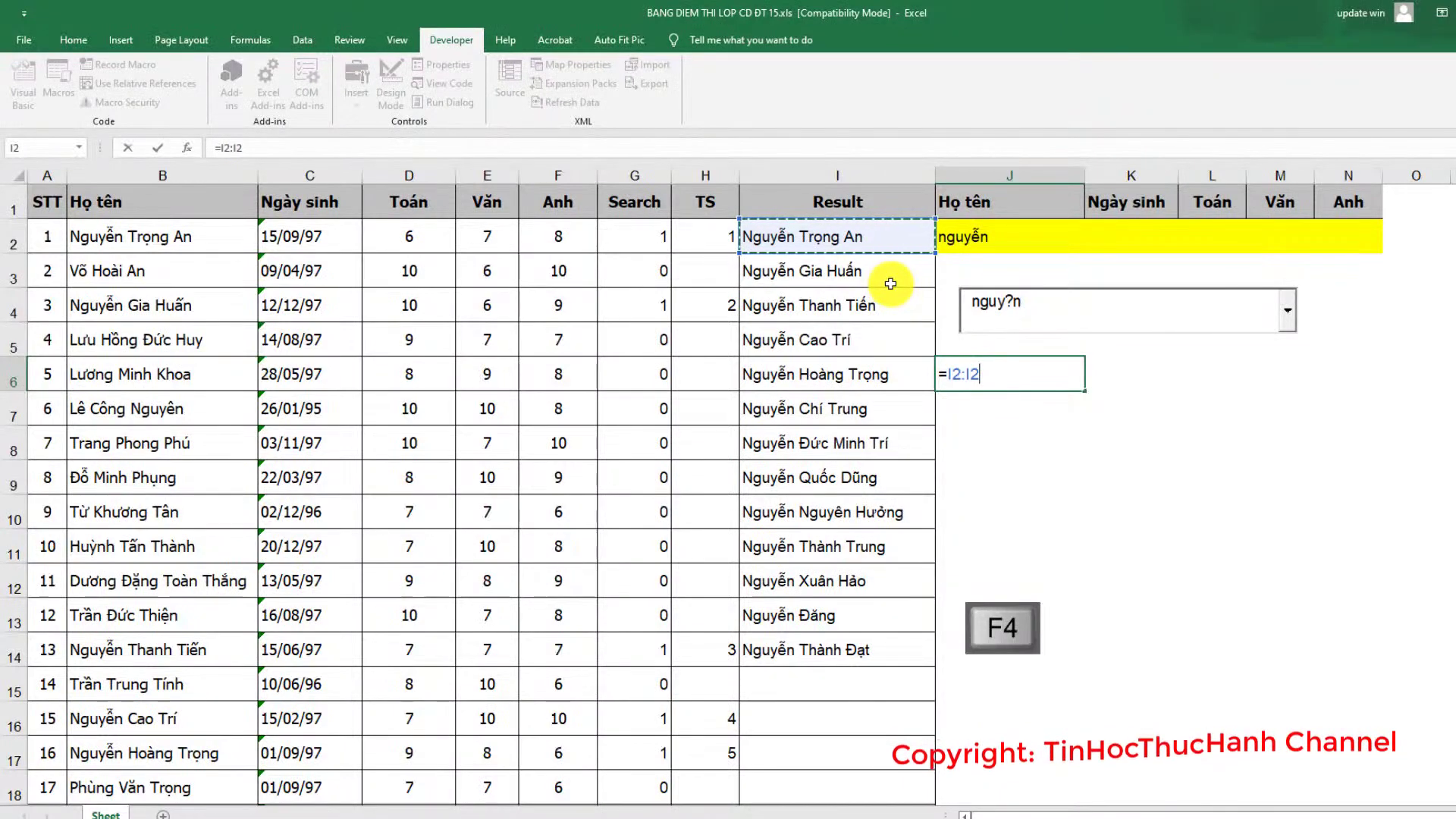
{"action": "key", "text": "BackSpace"}
{"action": "key", "text": "BackSpace"}
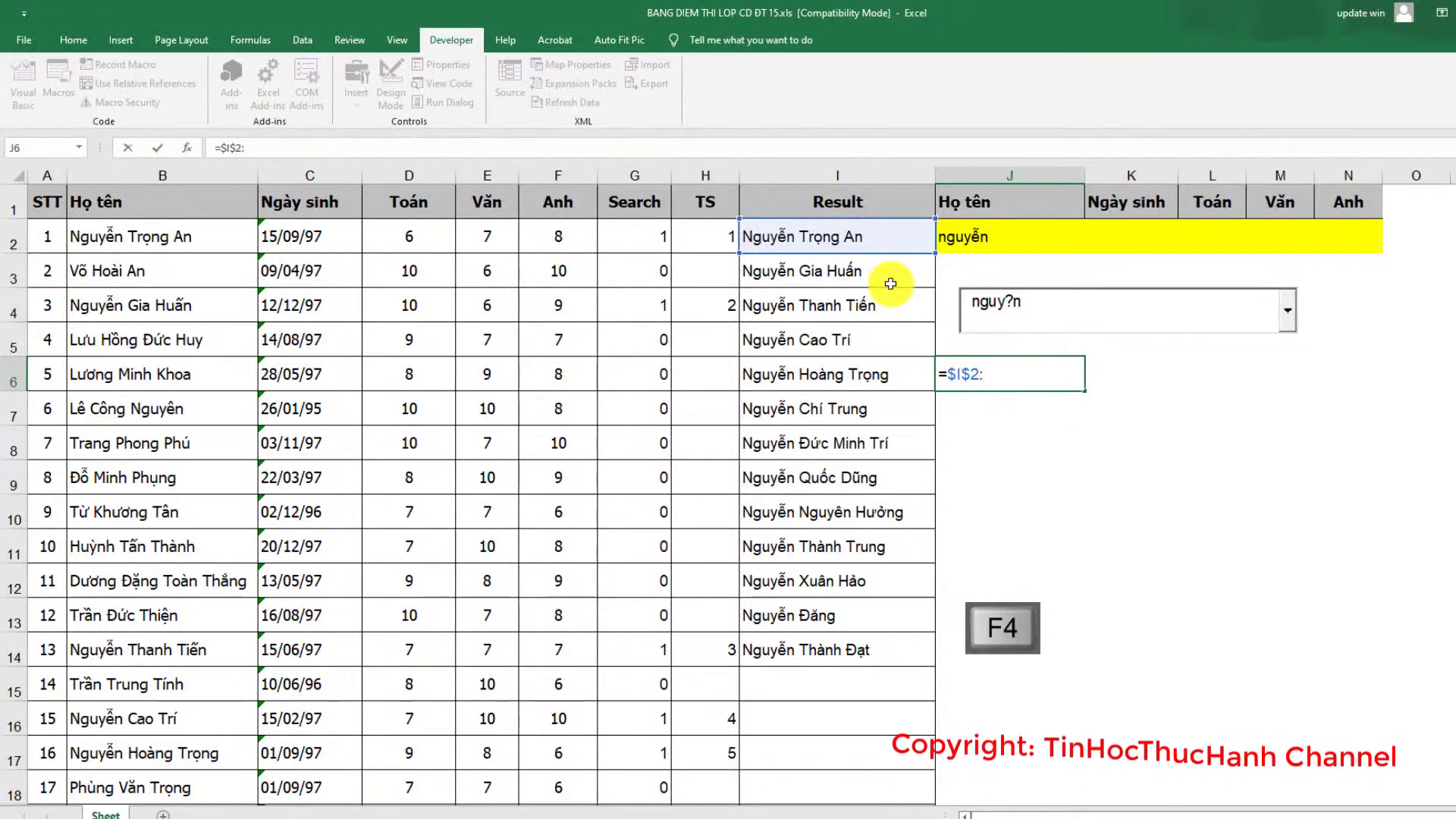
Step: Add an INDEX function to the J6 formula with the absolute Result range $I$2:$I$45 as its array
{"action": "type", "text": "in"}
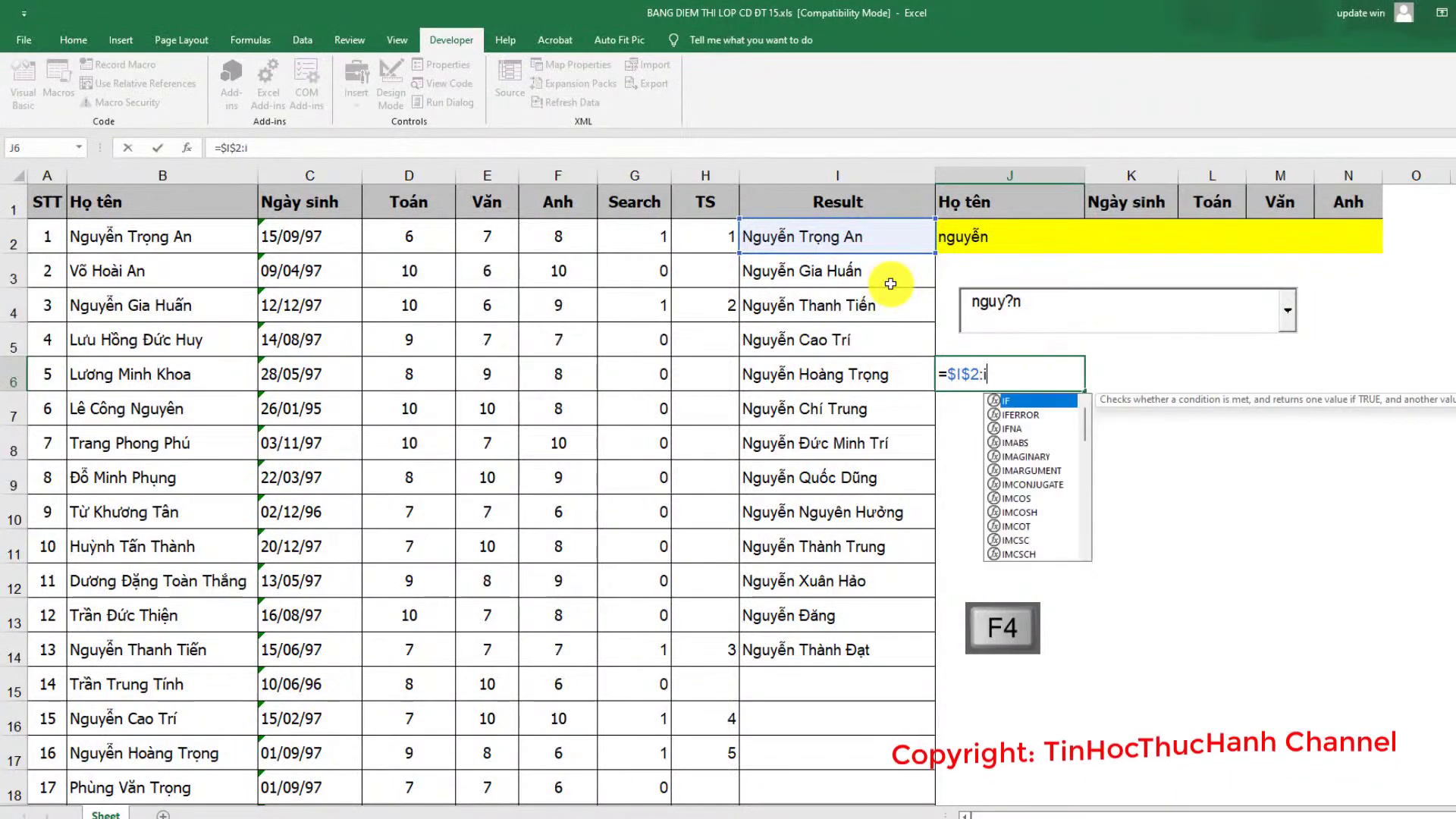
{"action": "double_click", "coordinate": [1032, 400]}
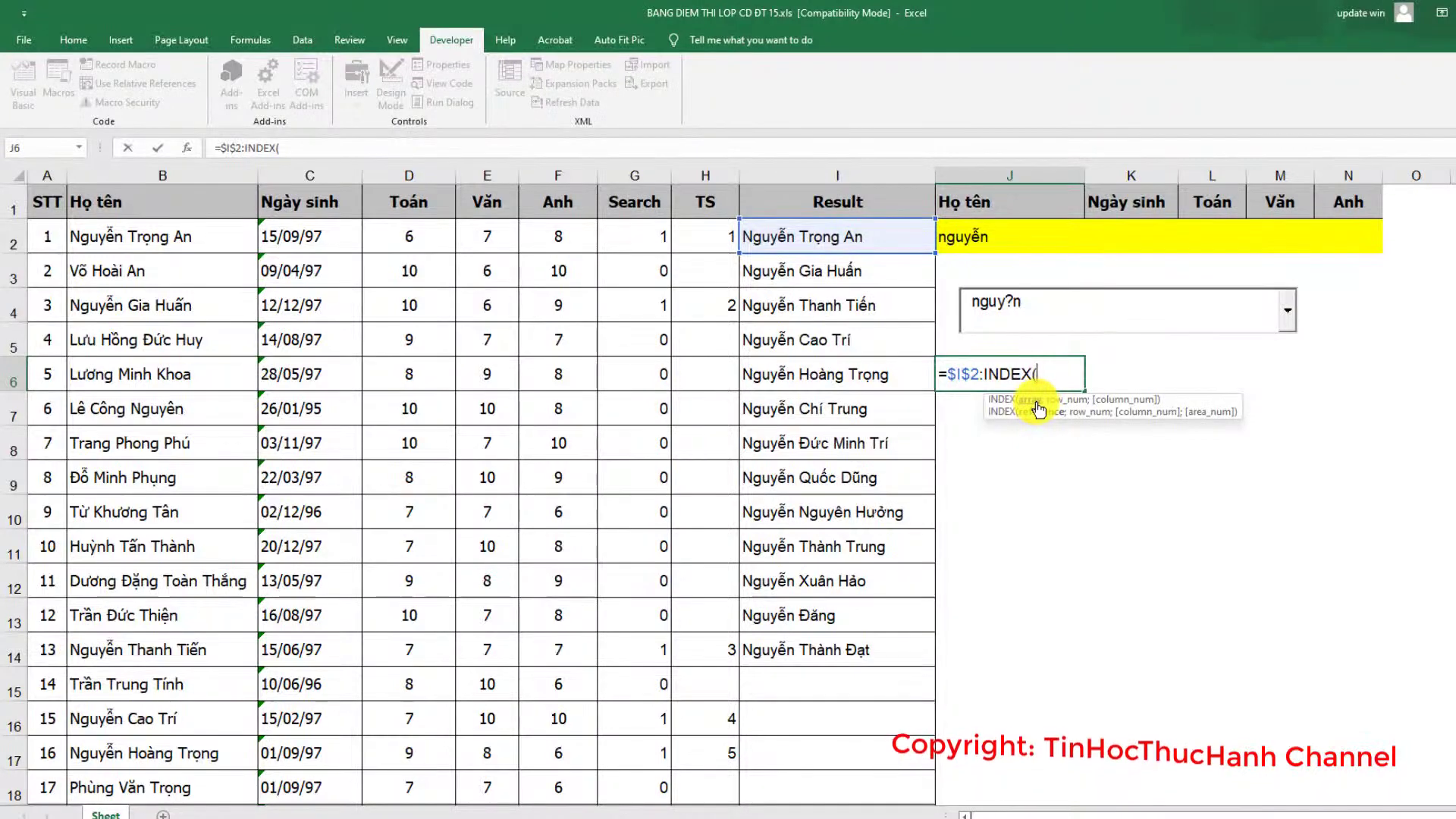
{"action": "left_click", "coordinate": [846, 236]}
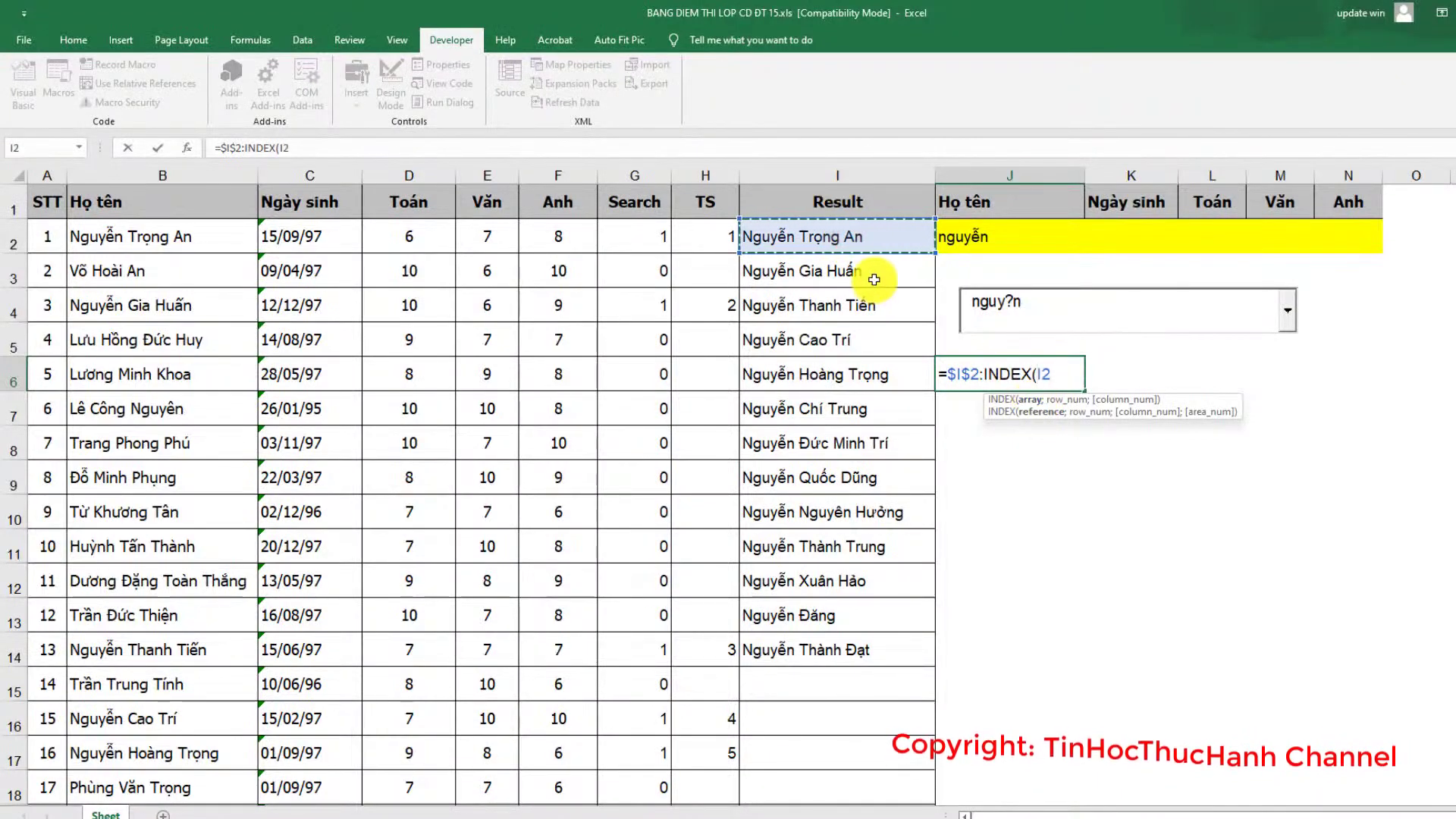
{"action": "key", "text": "ctrl+shift+Down"}
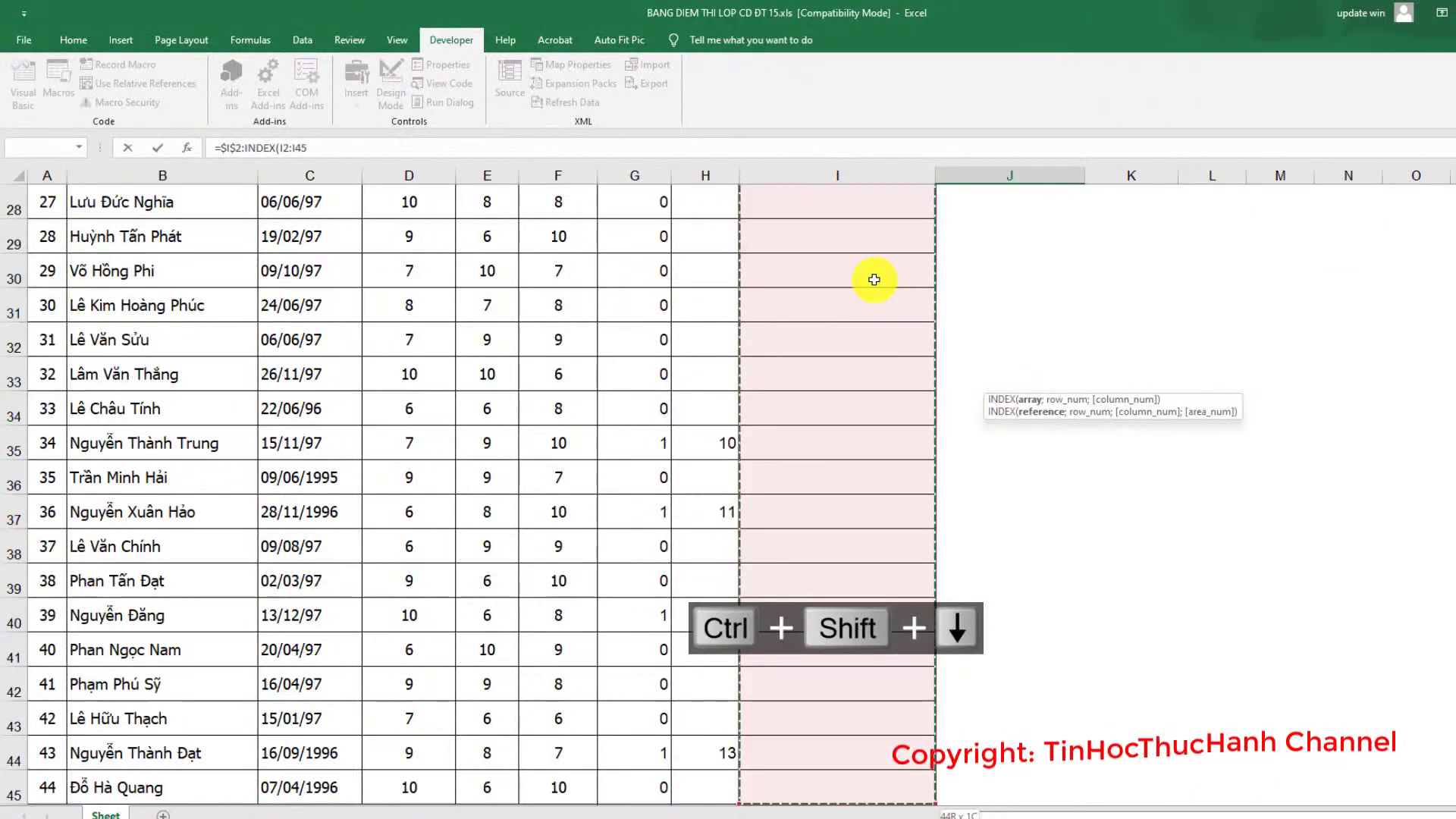
{"action": "scroll", "coordinate": [925, 320], "scroll_direction": "up", "scroll_amount": 9}
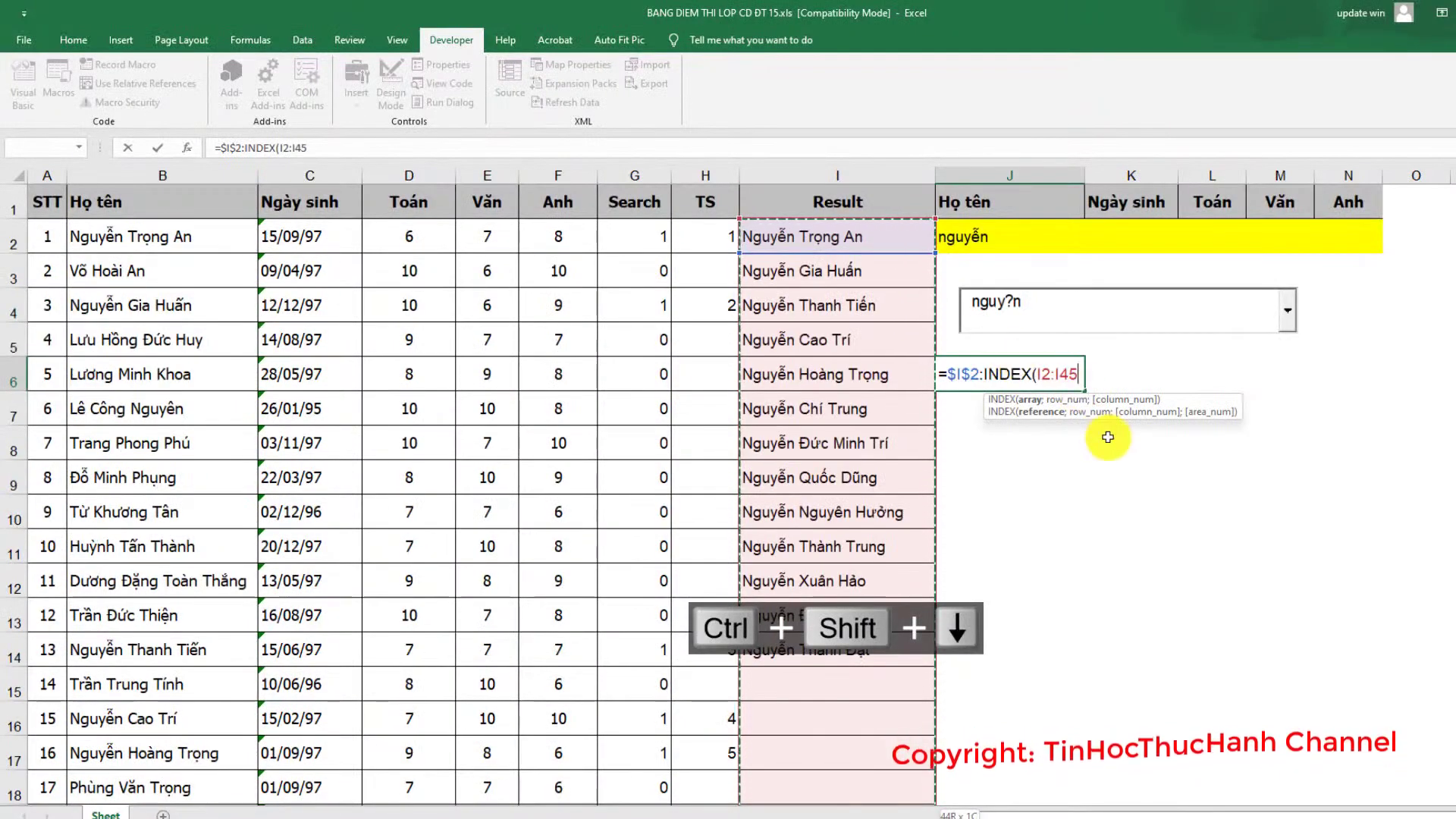
{"action": "key", "text": "F4"}
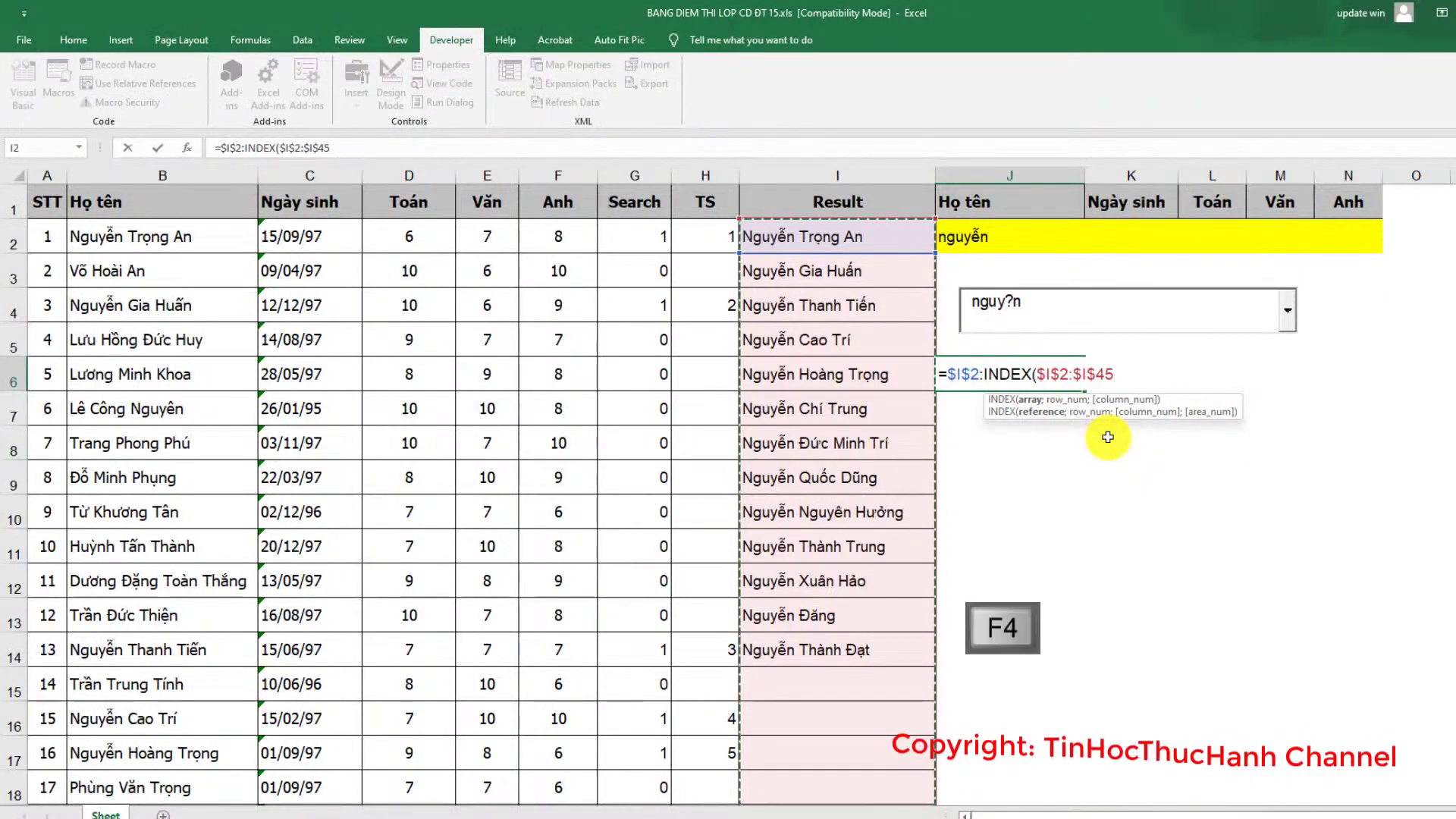
{"action": "type", "text": ";"}
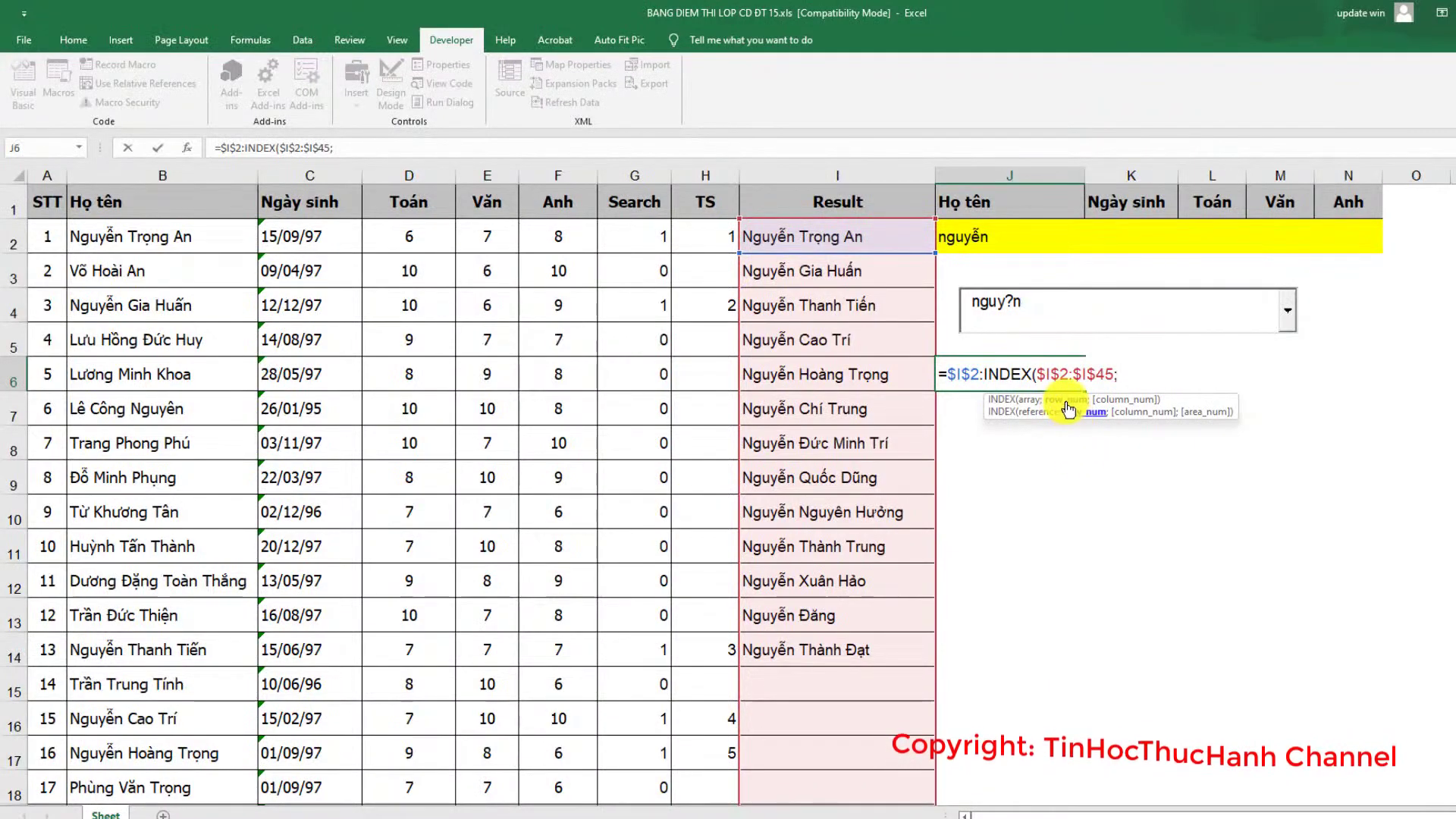
Step: Nest a COUNTIF function as the row number argument of INDEX
{"action": "type", "text": "c"}
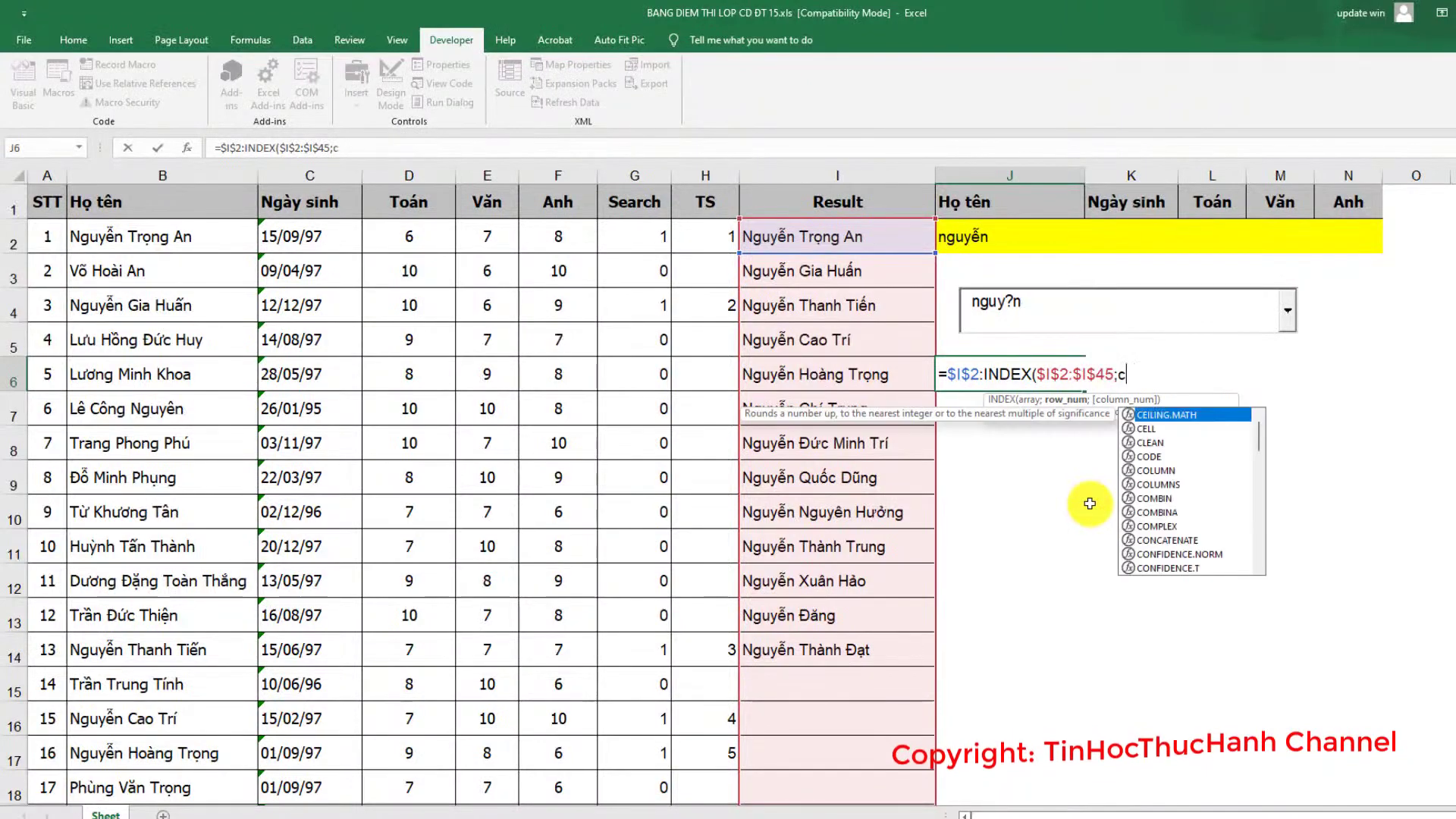
{"action": "type", "text": "ou"}
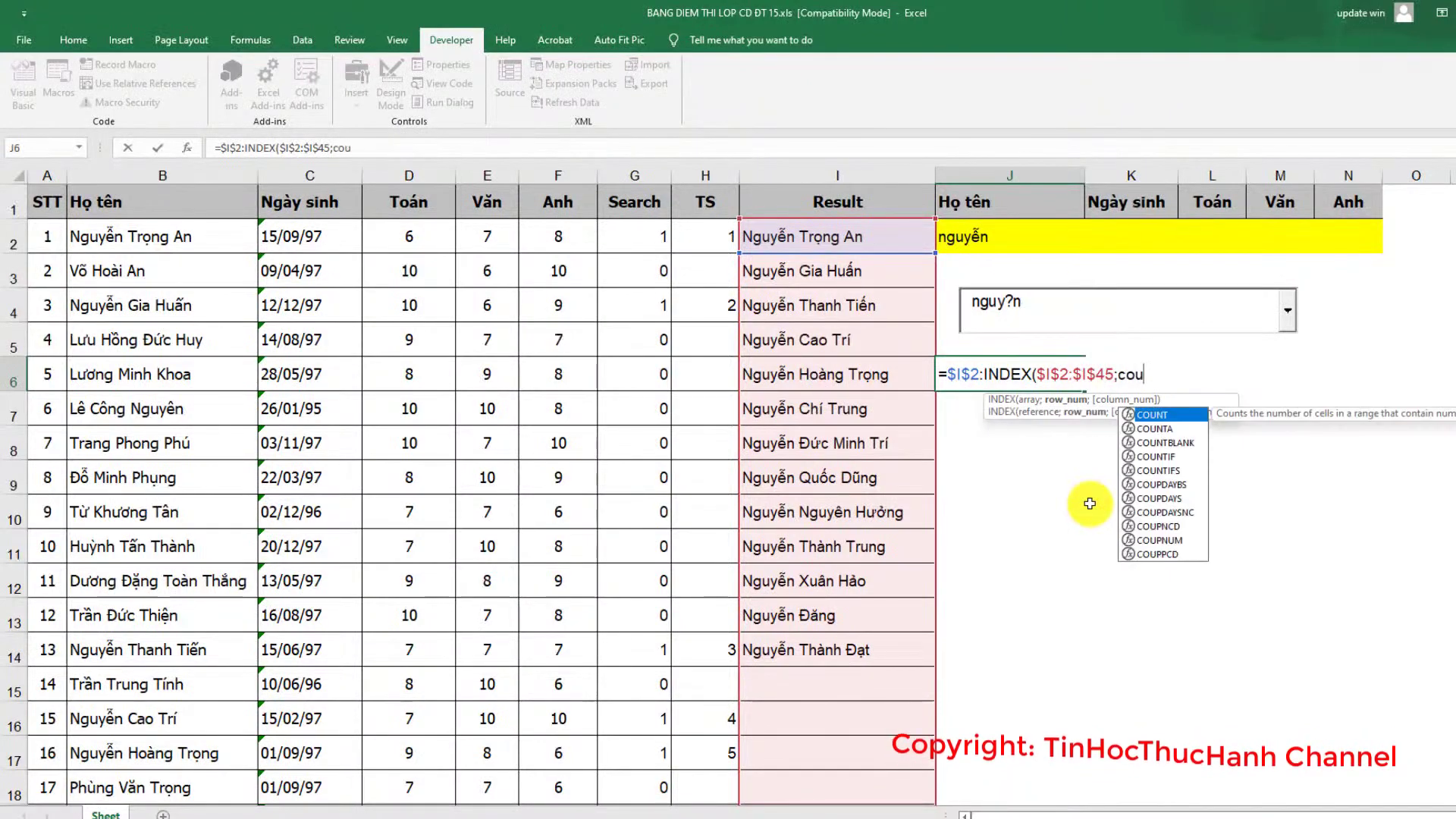
{"action": "key", "text": "Down"}
{"action": "key", "text": "Down"}
{"action": "key", "text": "Down"}
{"action": "key", "text": "Down"}
{"action": "key", "text": "Down"}
{"action": "key", "text": "Down"}
{"action": "key", "text": "Down"}
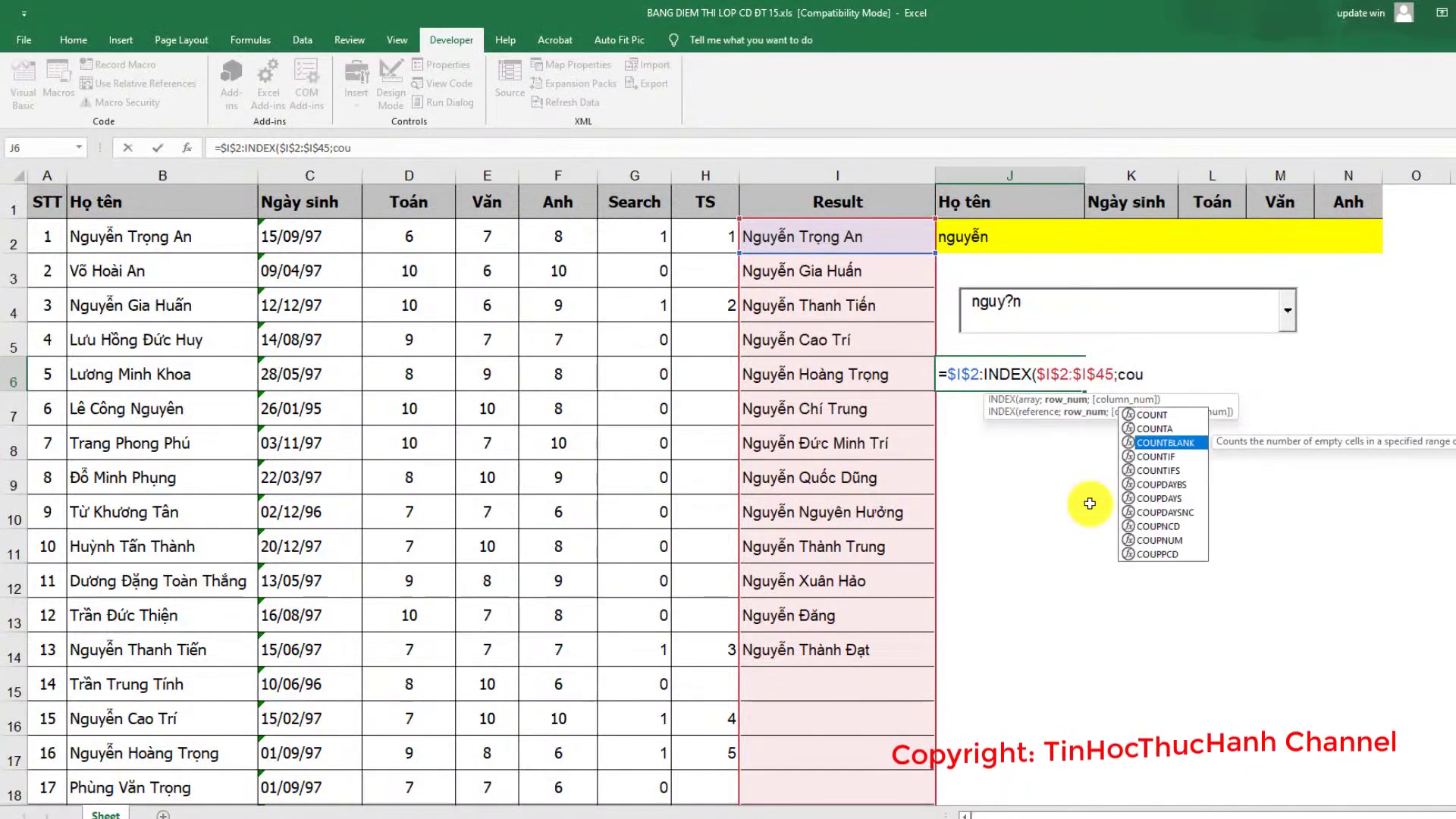
{"action": "key", "text": "Up"}
{"action": "key", "text": "Up"}
{"action": "key", "text": "Up"}
{"action": "key", "text": "Up"}
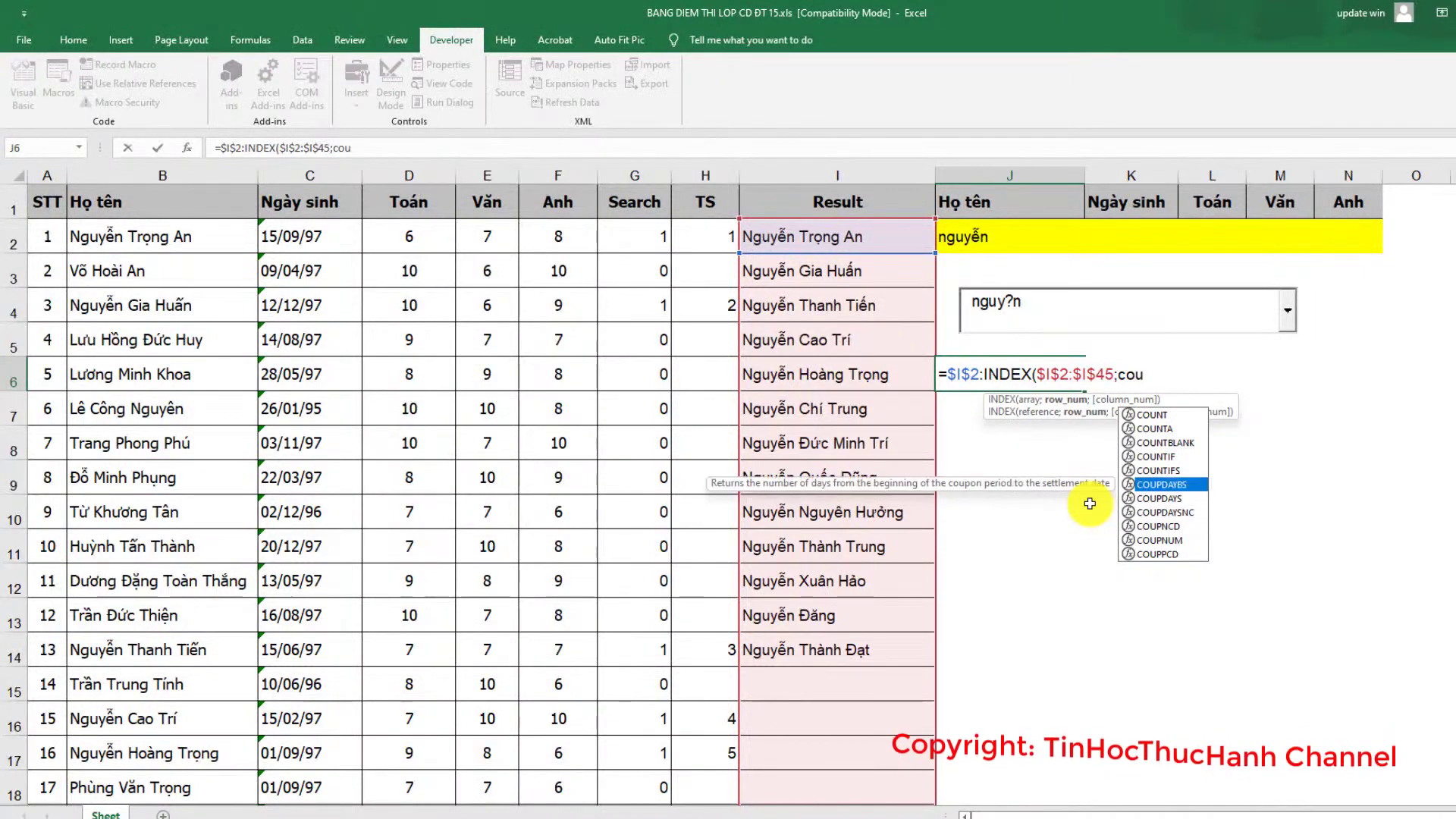
{"action": "key", "text": "Tab"}
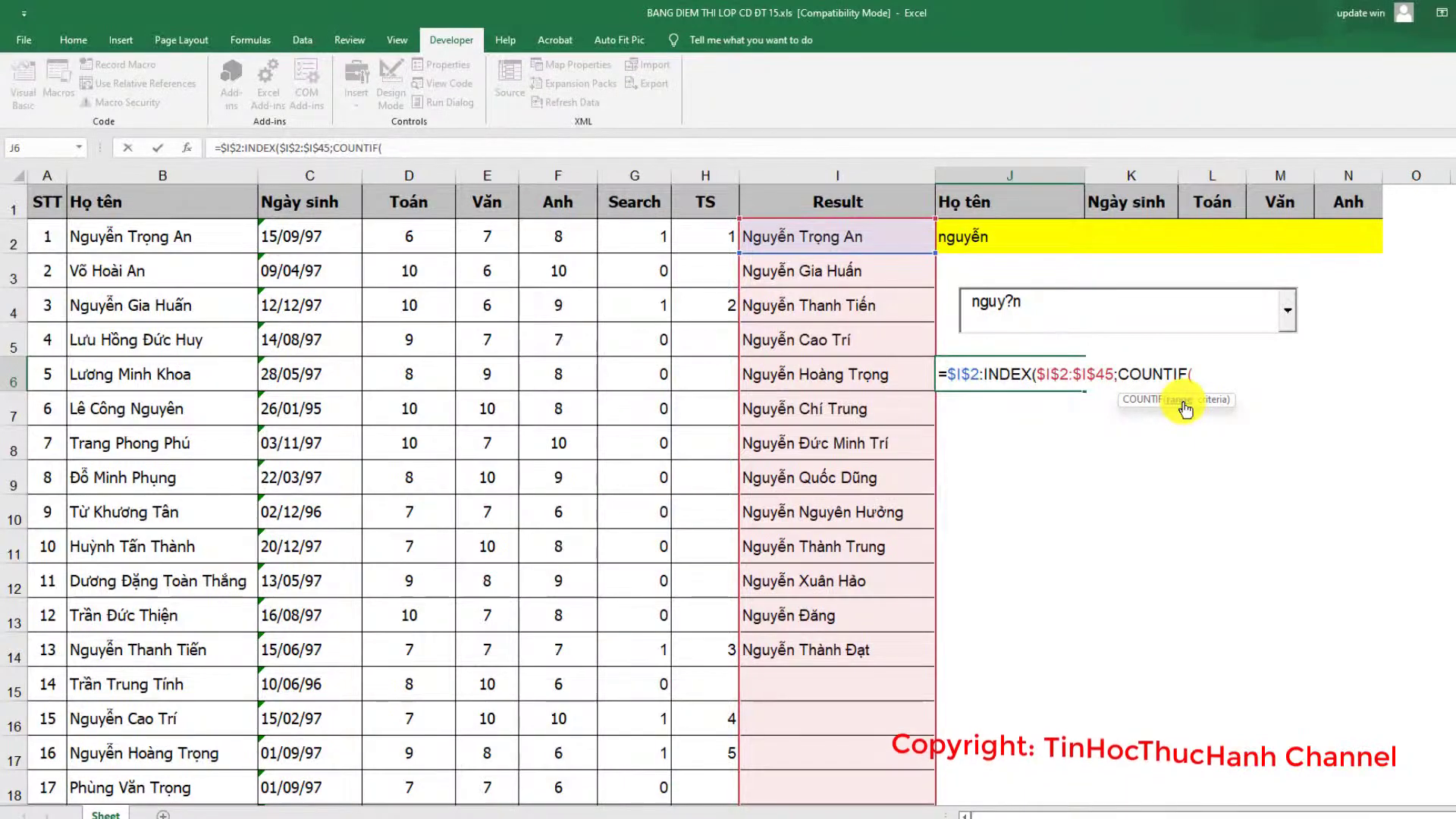
Step: Give COUNTIF the absolute range $I$2:$I$45 and the criteria "?*", close both functions and enter the formula in J6
{"action": "left_click", "coordinate": [827, 236]}
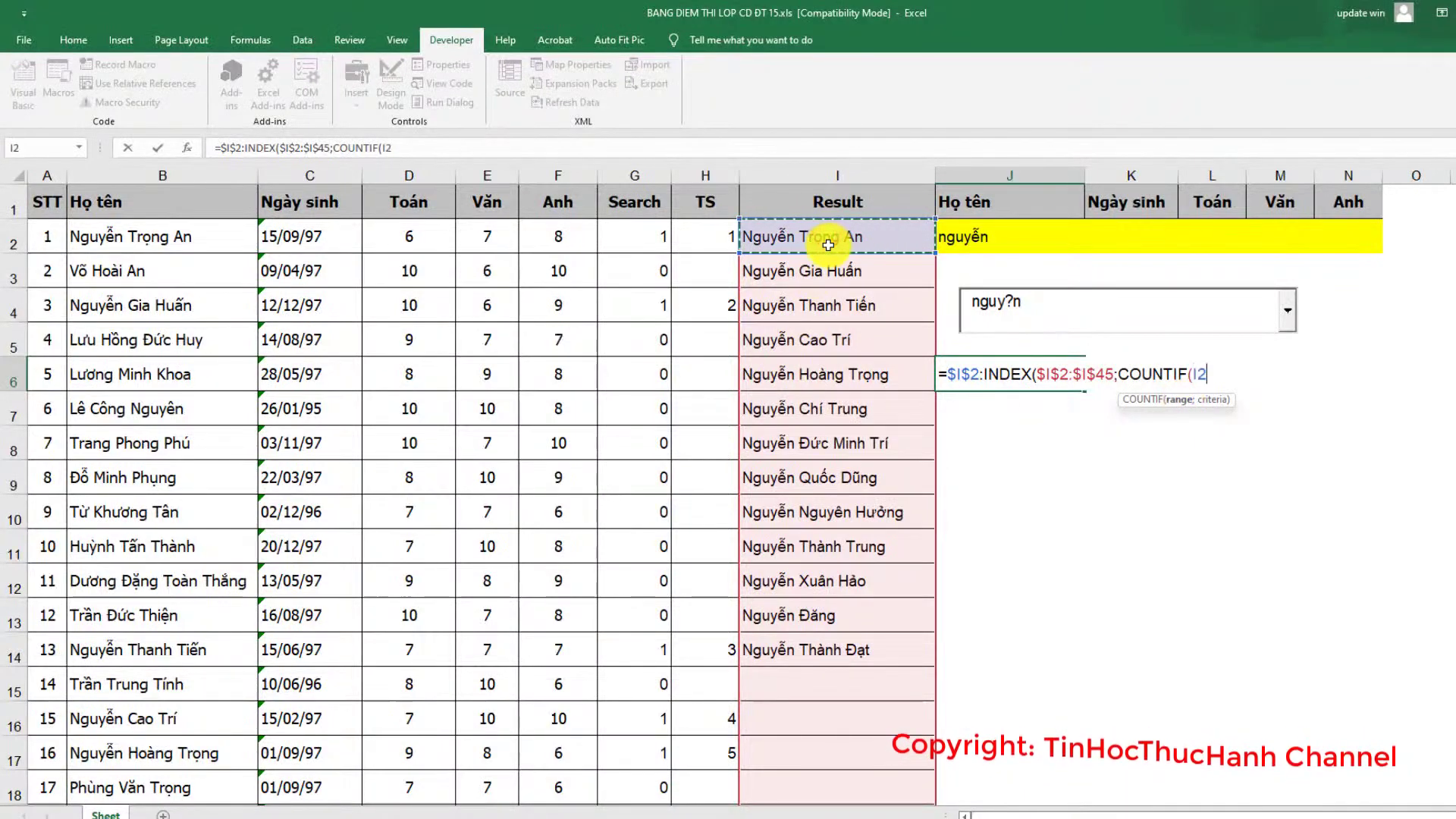
{"action": "key", "text": "ctrl+shift+Down"}
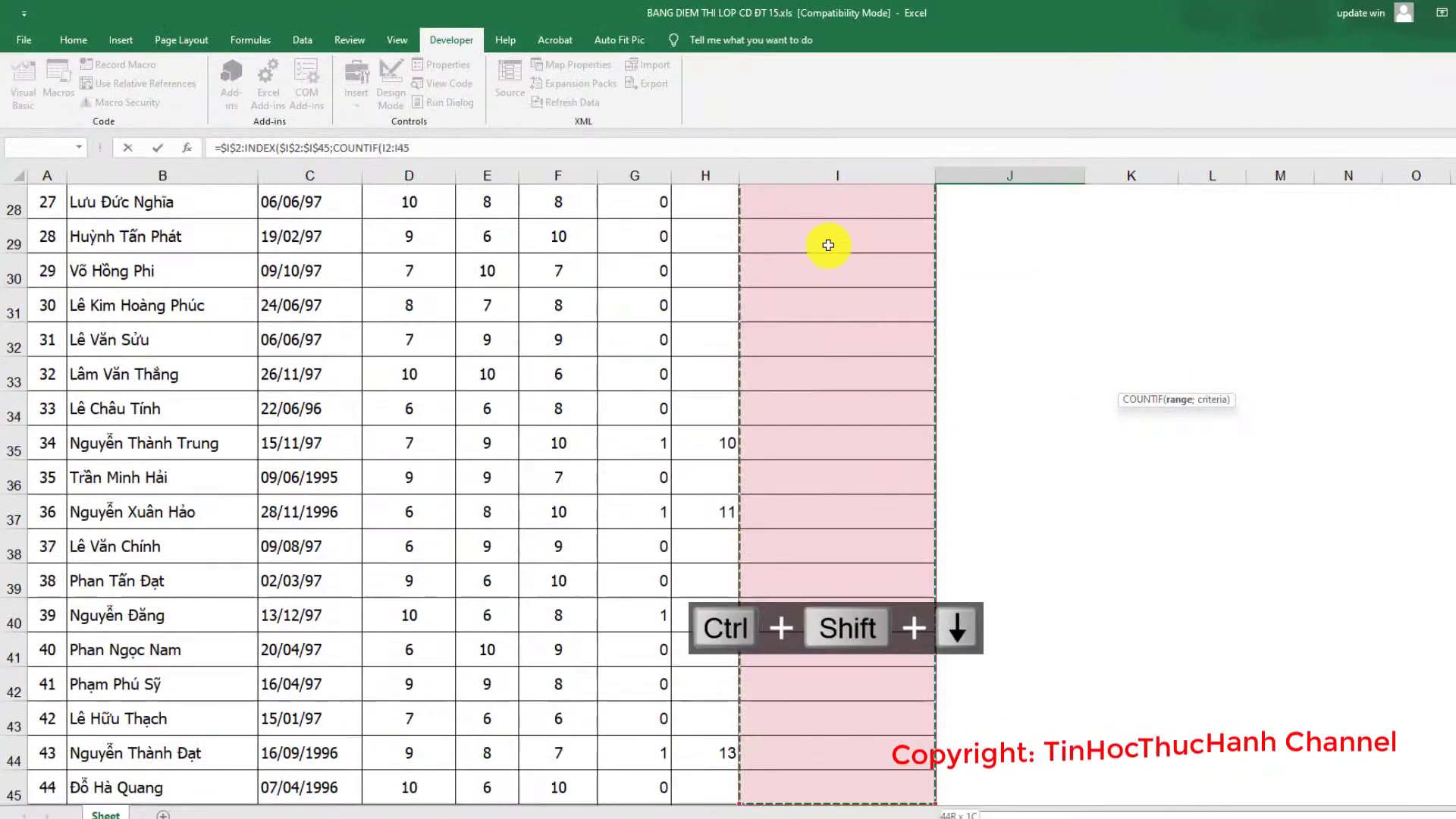
{"action": "scroll", "coordinate": [828, 245], "scroll_direction": "up", "scroll_amount": 9}
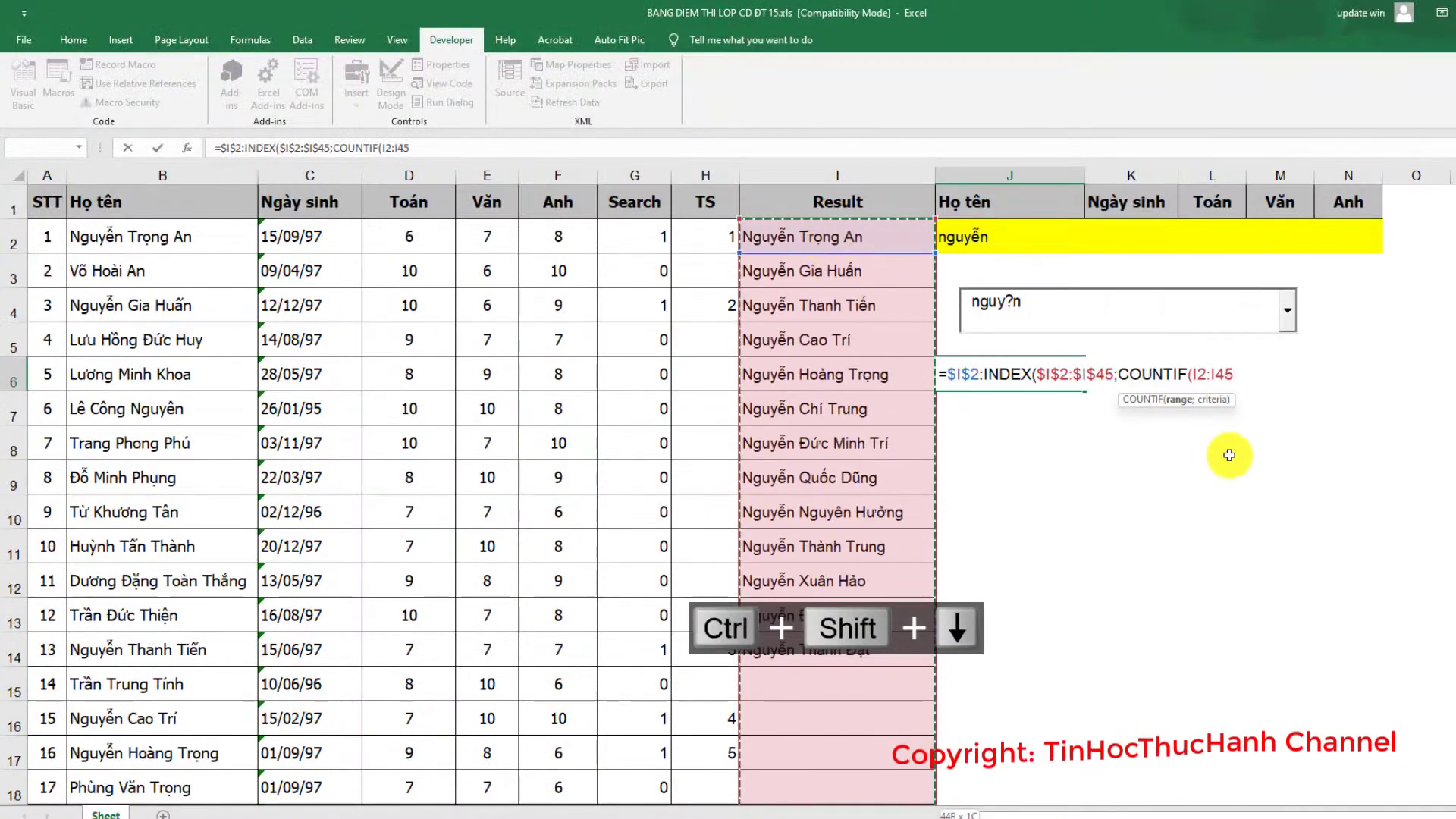
{"action": "key", "text": "F4"}
{"action": "type", "text": ";"}
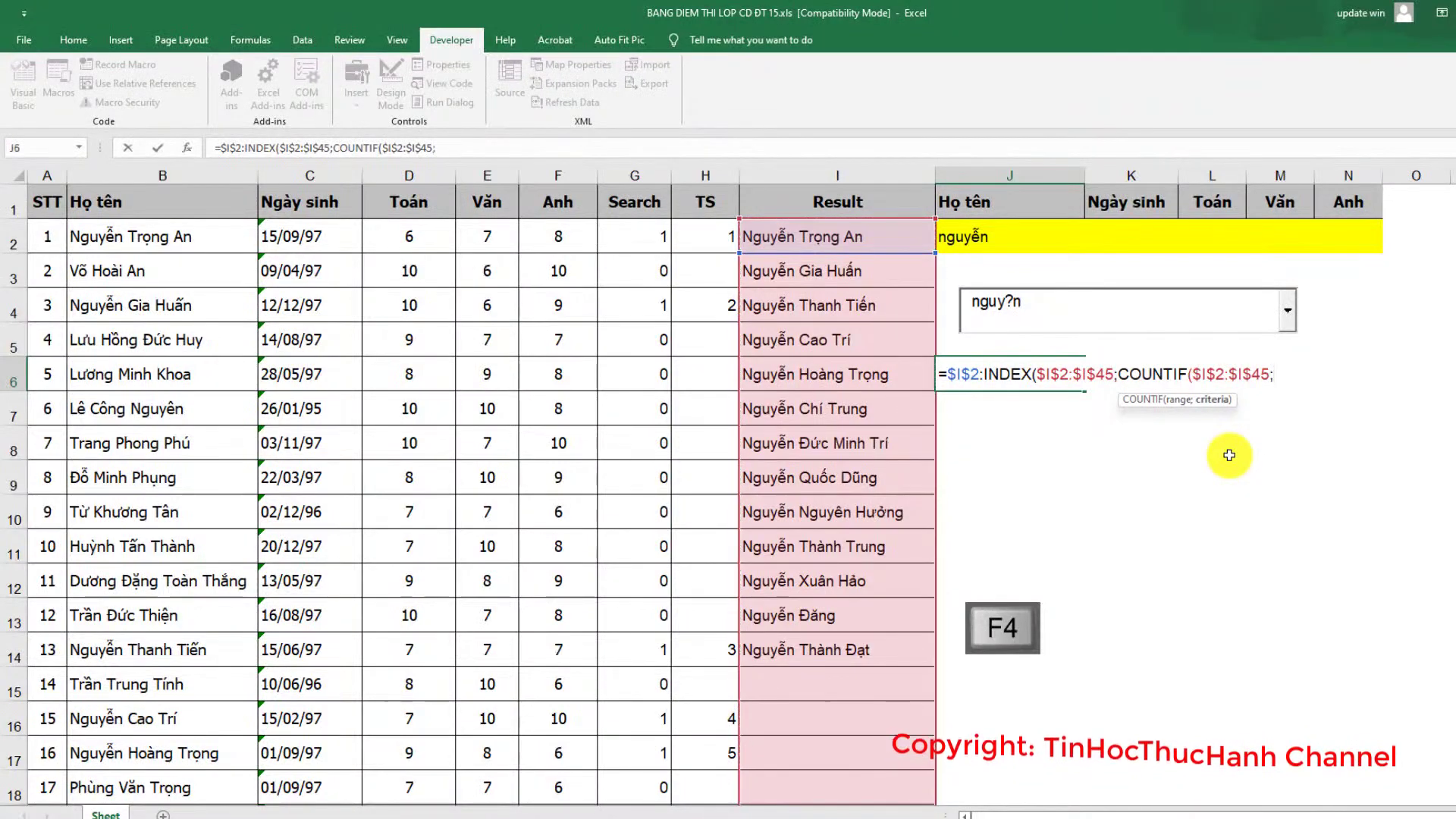
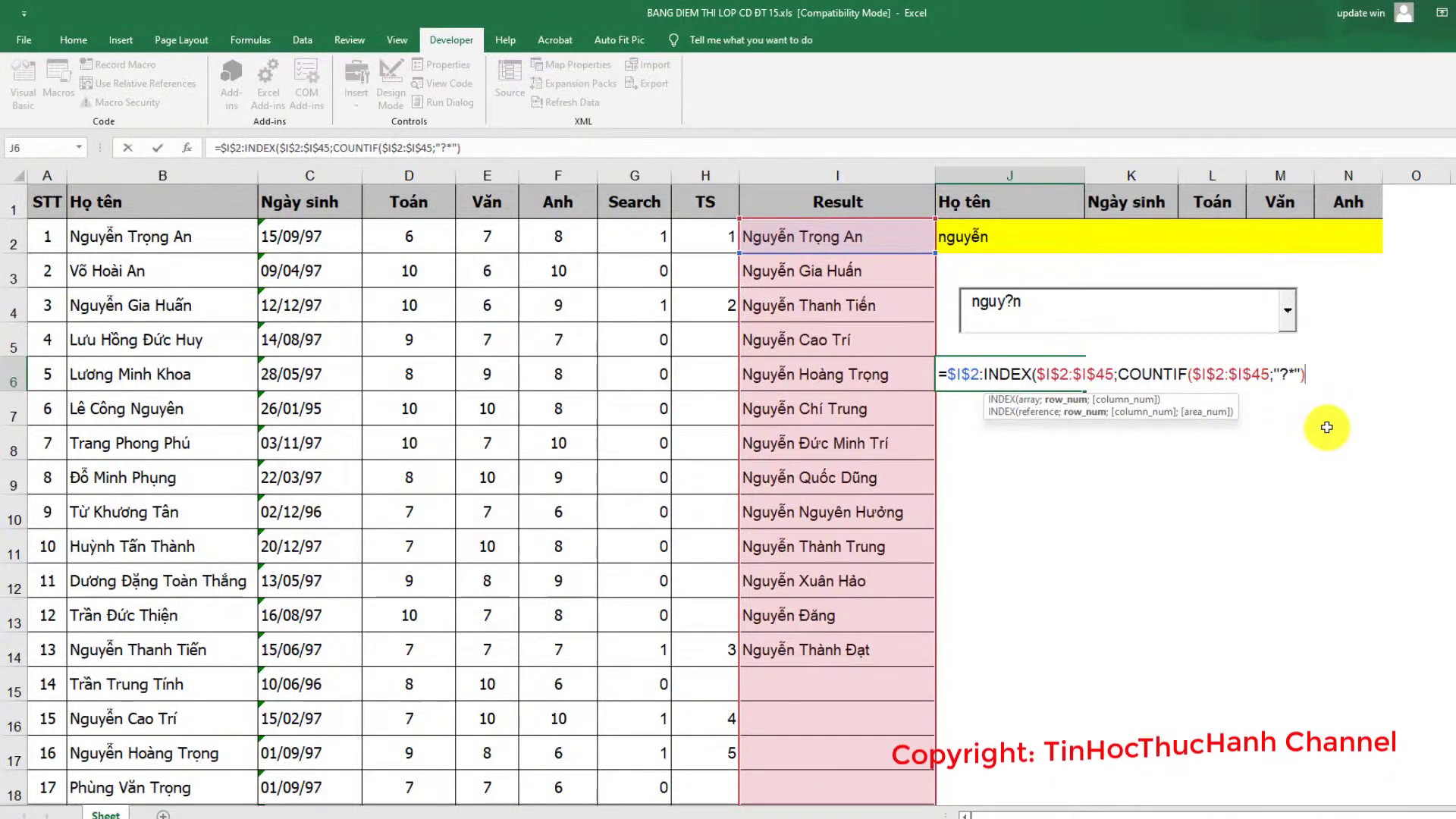
{"action": "type", "text": ")"}
{"action": "key", "text": "Return"}
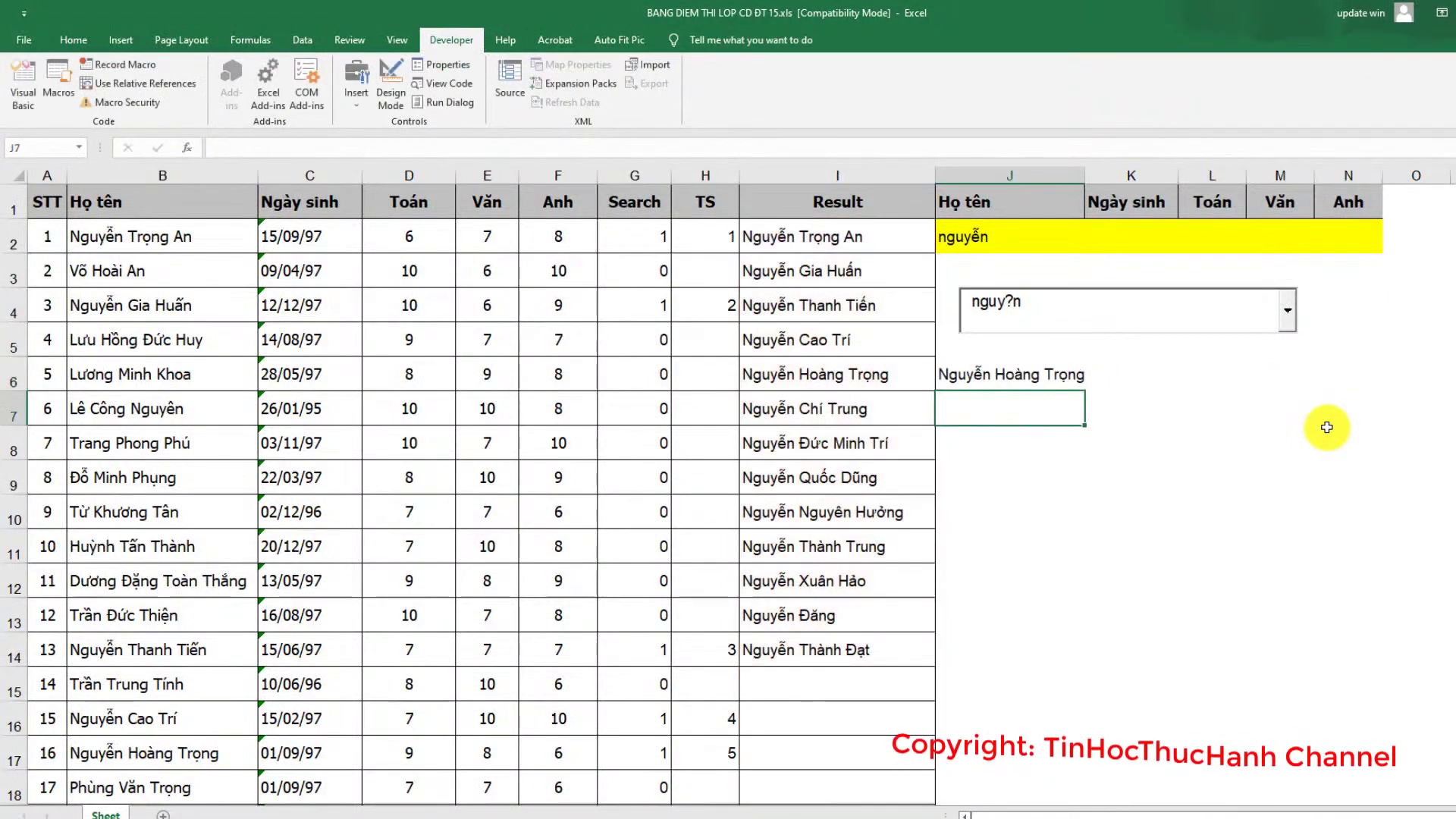
Step: Compare J6 with cell I6 and copy the whole formula text of J6, leaving the cell unedited
{"action": "left_click", "coordinate": [985, 379]}
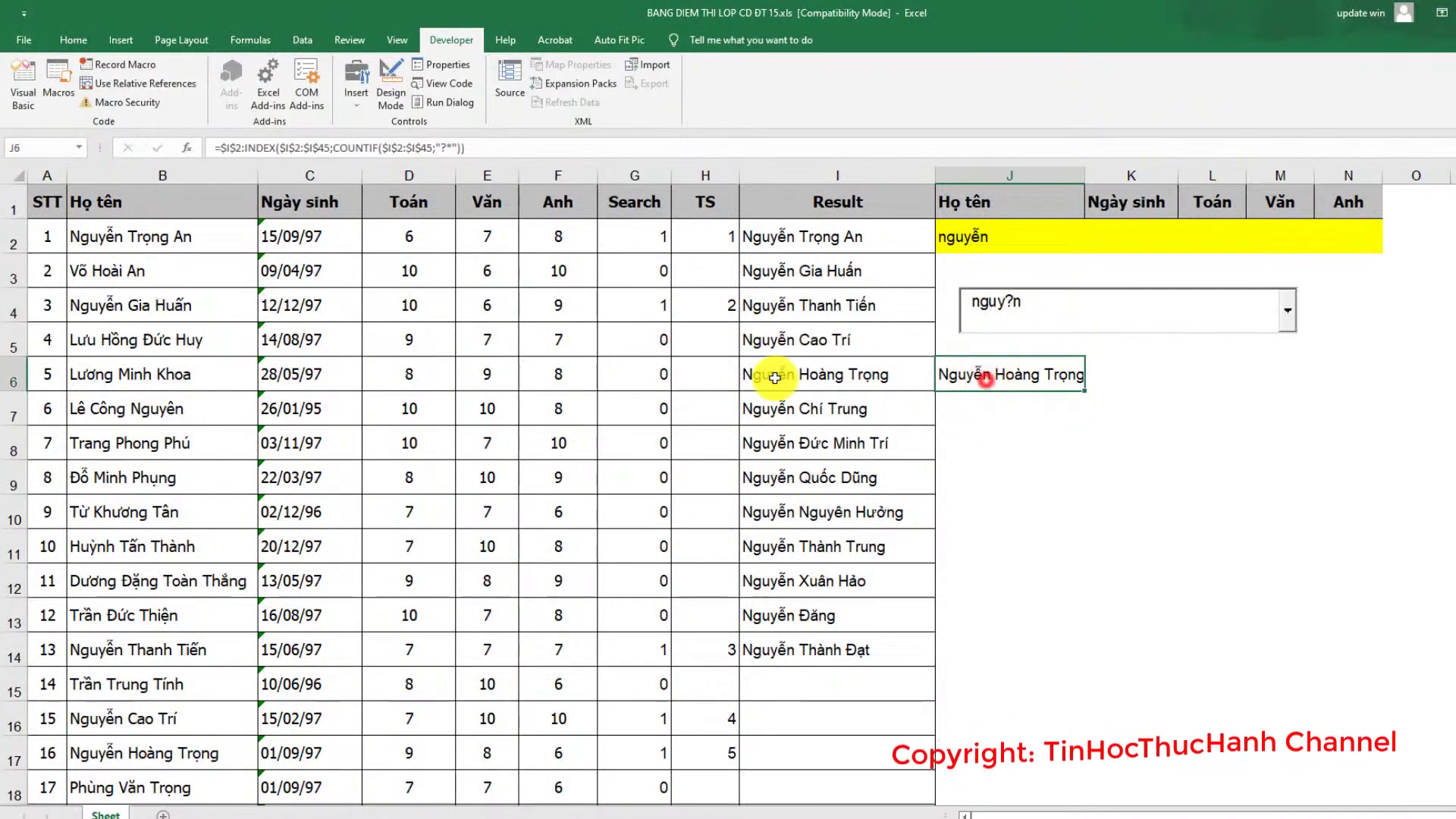
{"action": "left_click", "coordinate": [817, 373]}
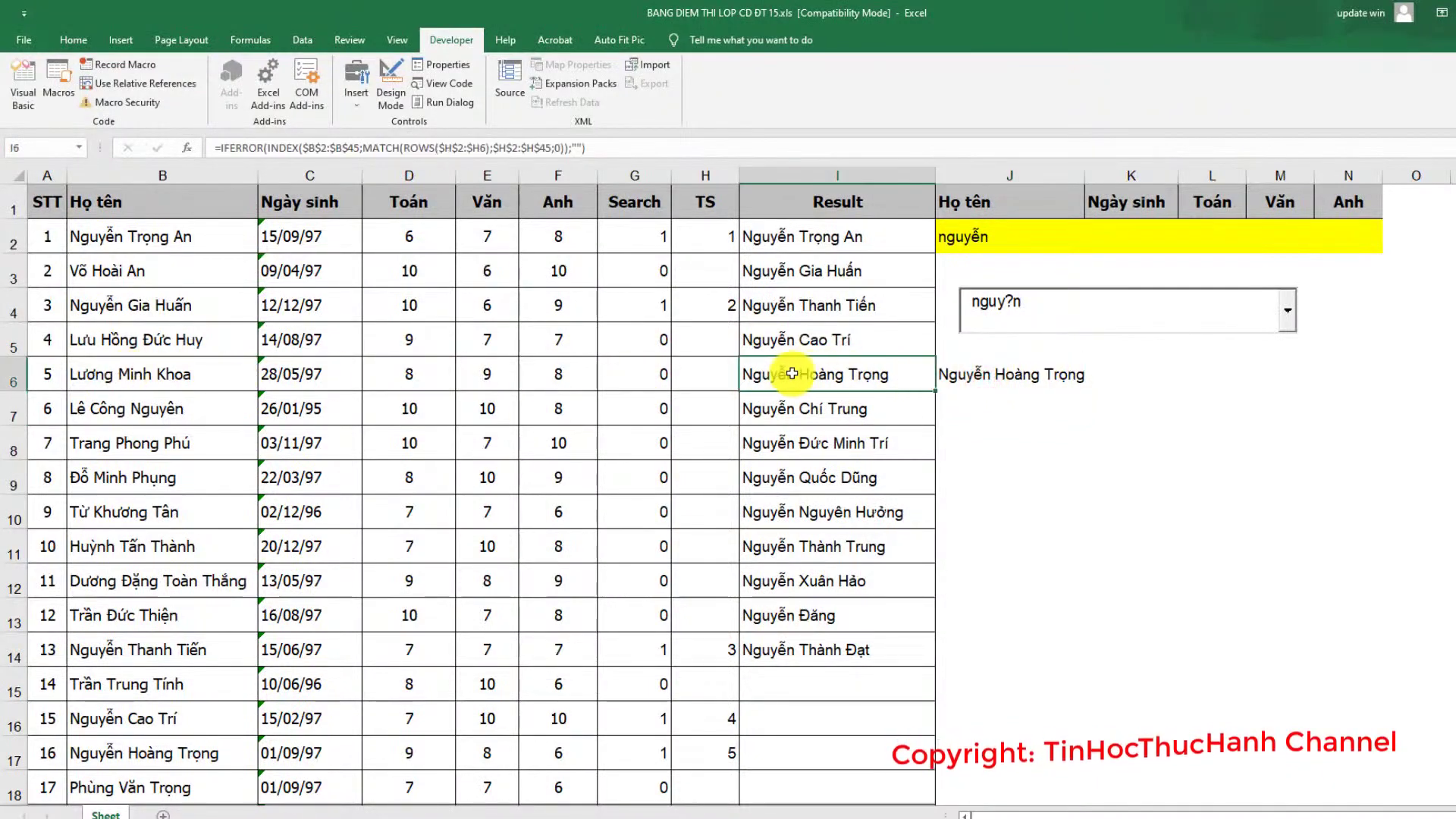
{"action": "left_click", "coordinate": [980, 374]}
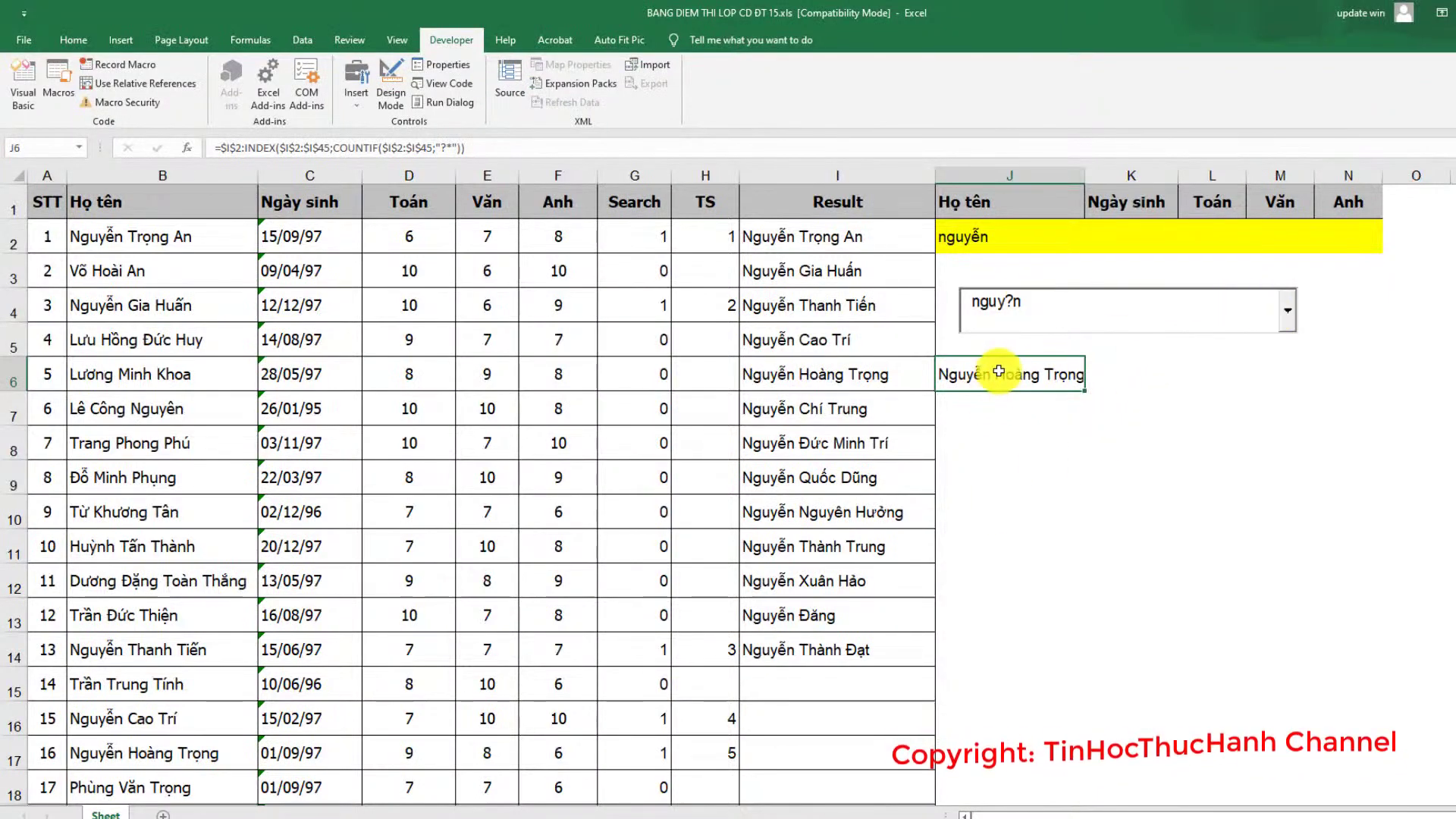
{"action": "left_click_drag", "start_coordinate": [496, 145], "coordinate": [205, 146]}
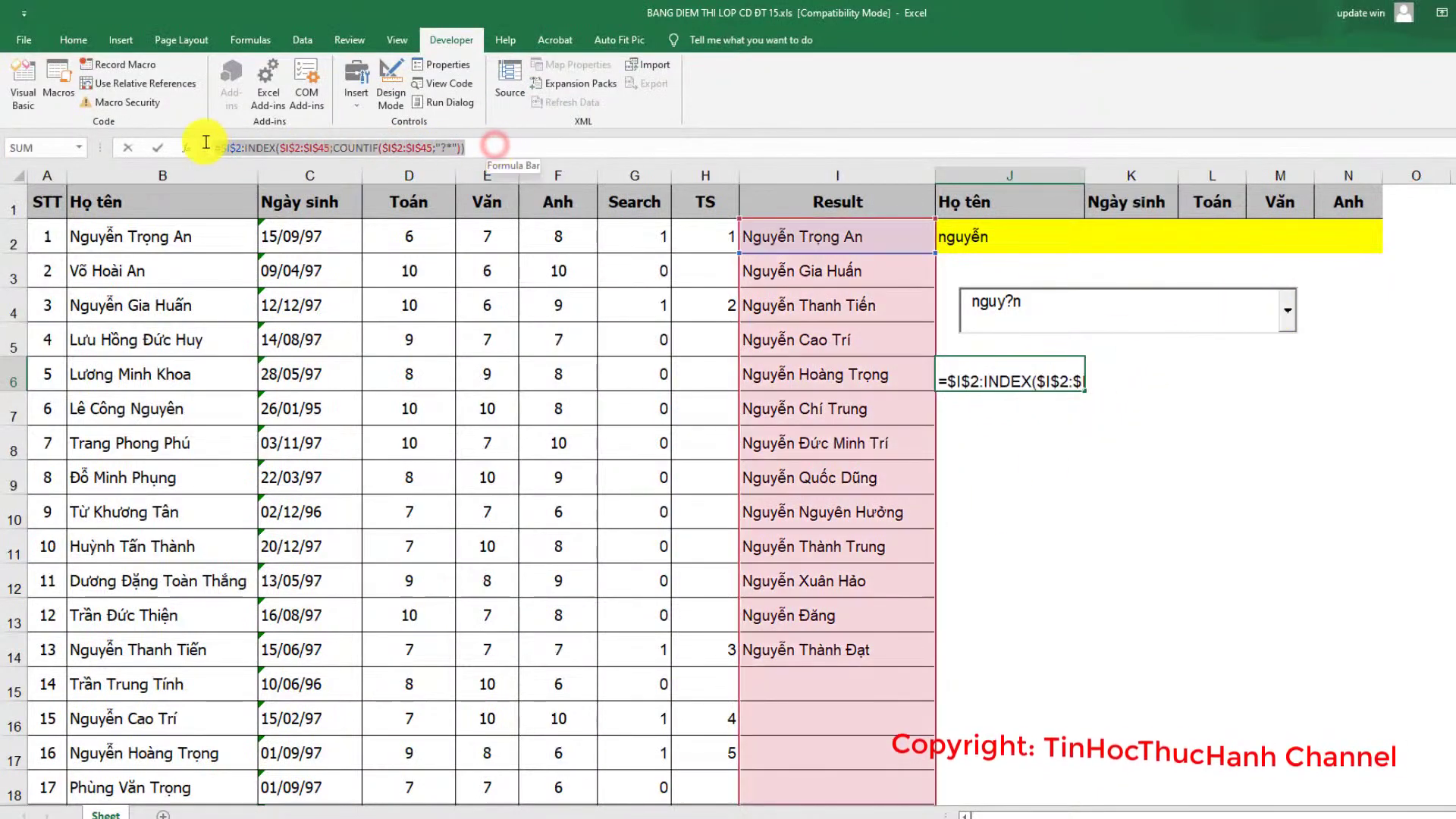
{"action": "right_click", "coordinate": [261, 146]}
{"action": "left_click", "coordinate": [297, 174]}
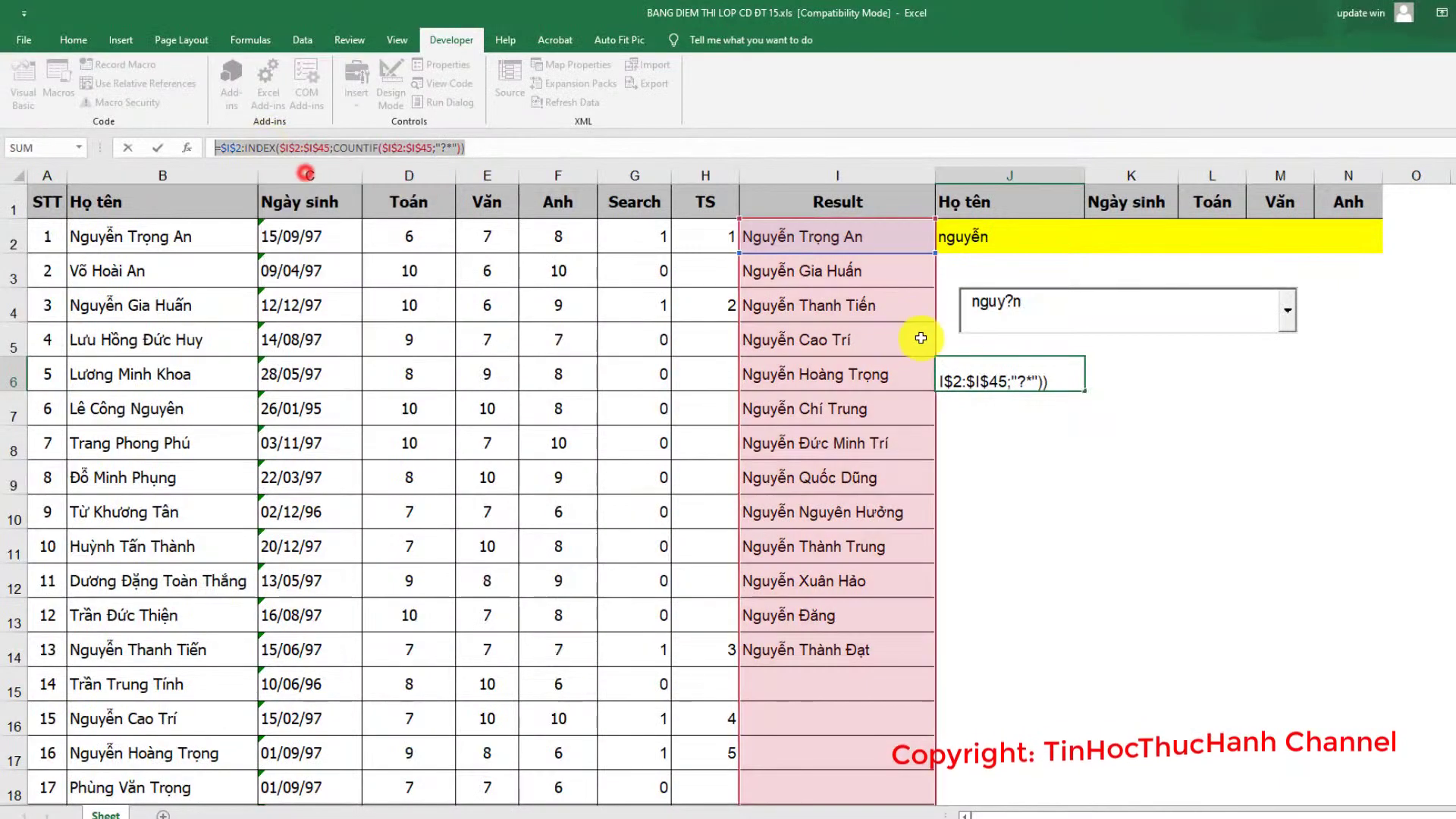
{"action": "key", "text": "Escape"}
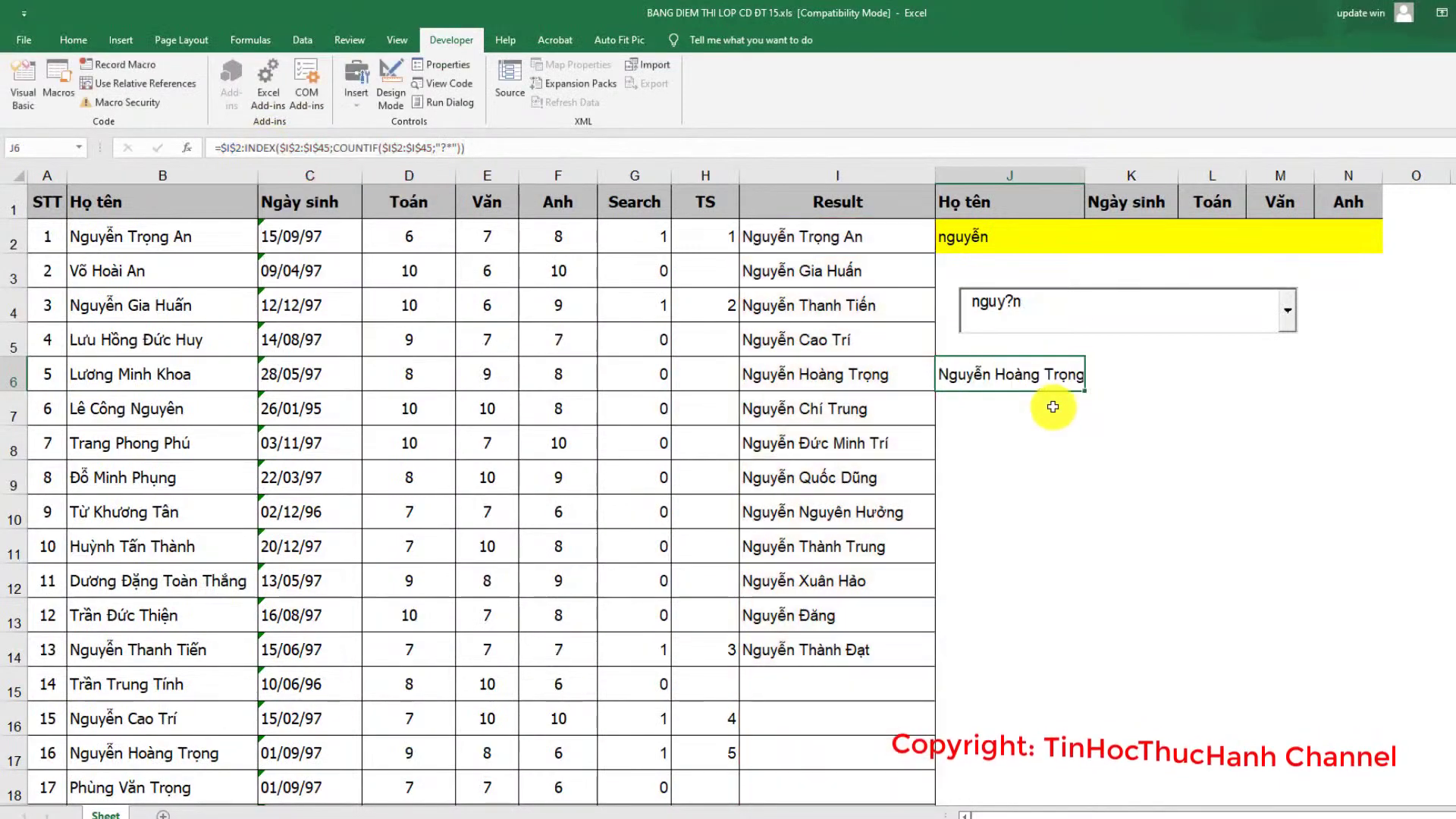
Step: Start a new workbook-scoped defined name and call it timkiem
{"action": "left_click", "coordinate": [252, 44]}
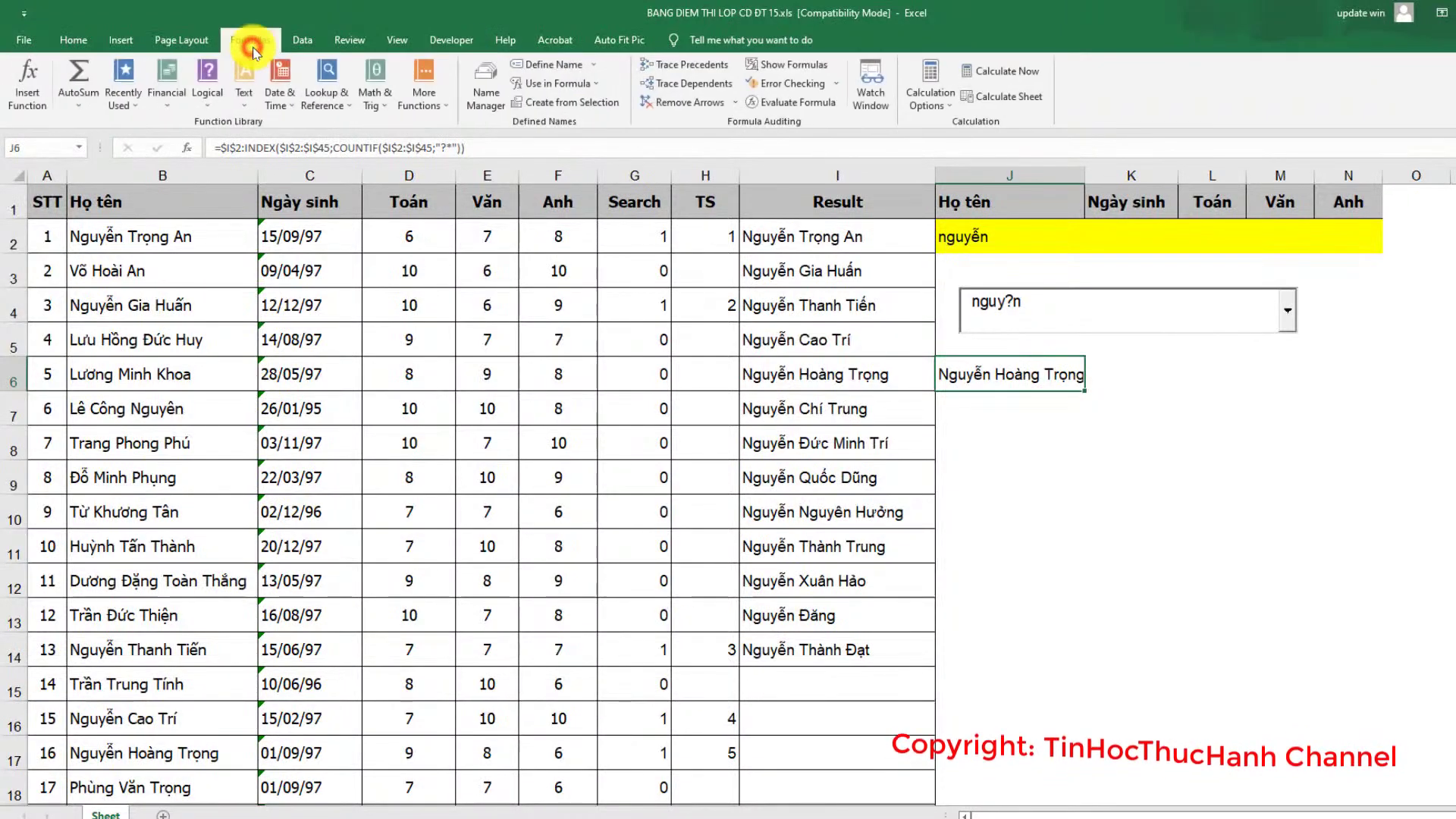
{"action": "left_click", "coordinate": [483, 80]}
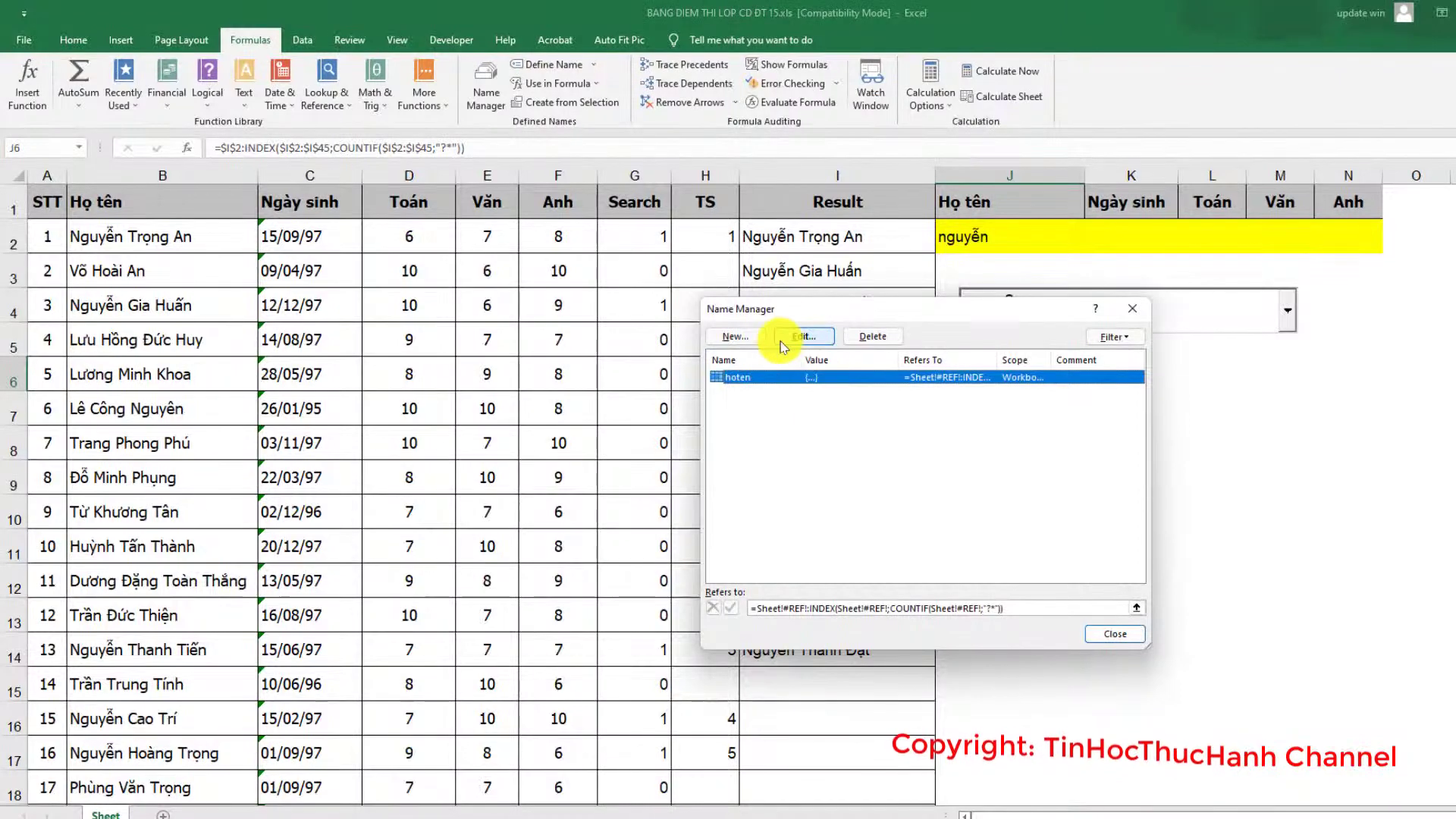
{"action": "left_click", "coordinate": [739, 339]}
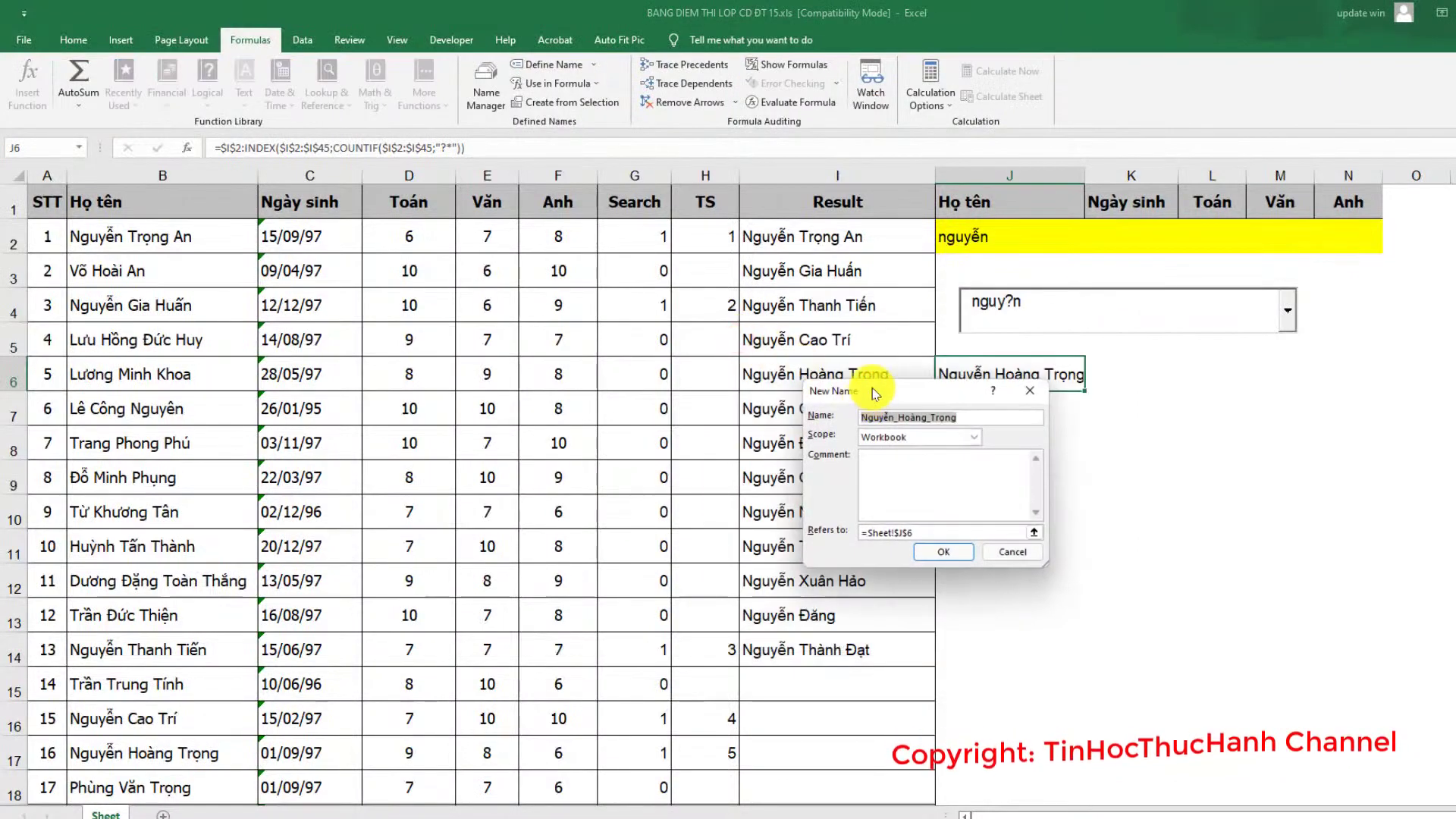
{"action": "left_click_drag", "start_coordinate": [871, 384], "coordinate": [1051, 421]}
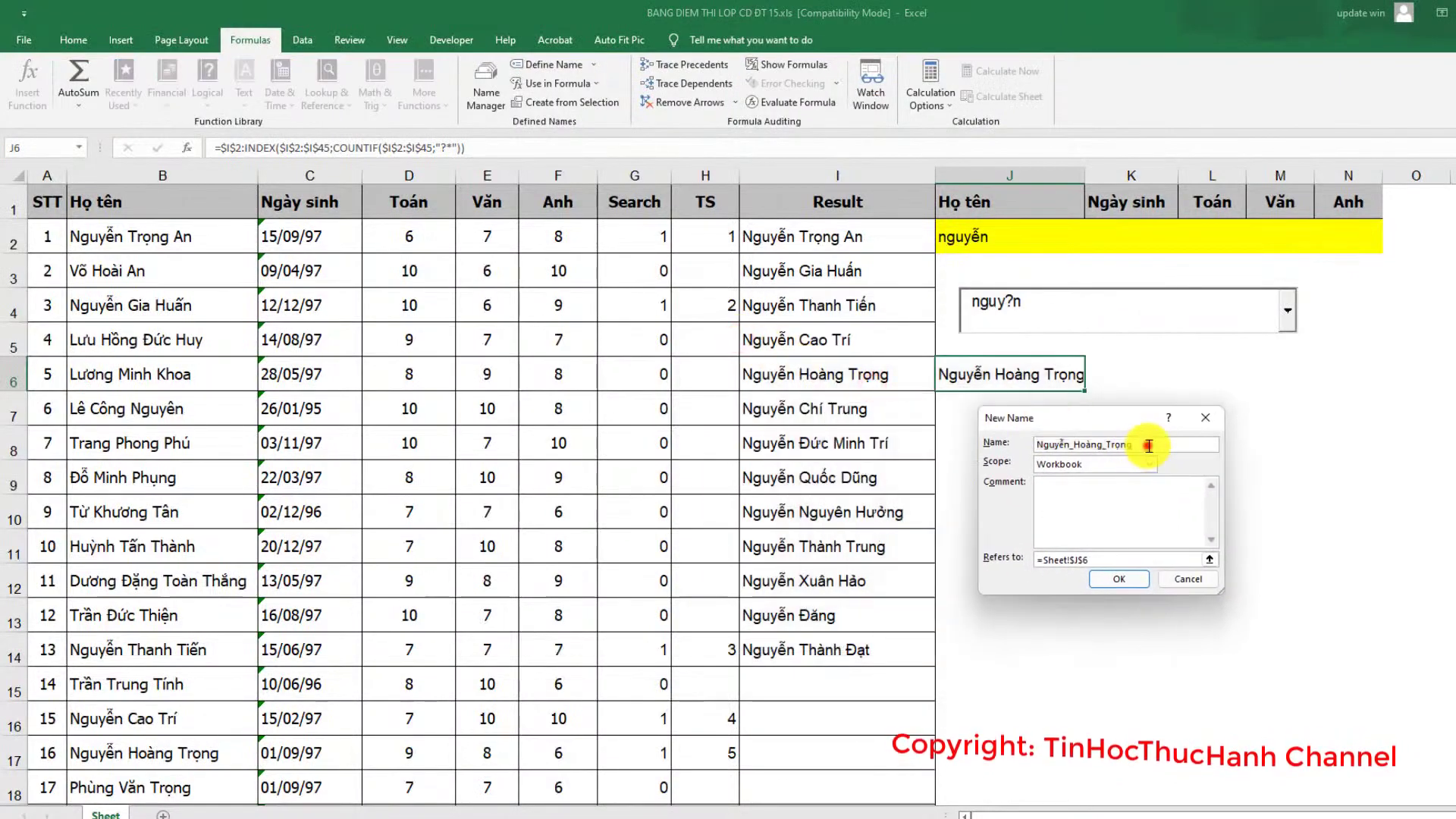
{"action": "left_click_drag", "start_coordinate": [1149, 446], "coordinate": [1011, 445]}
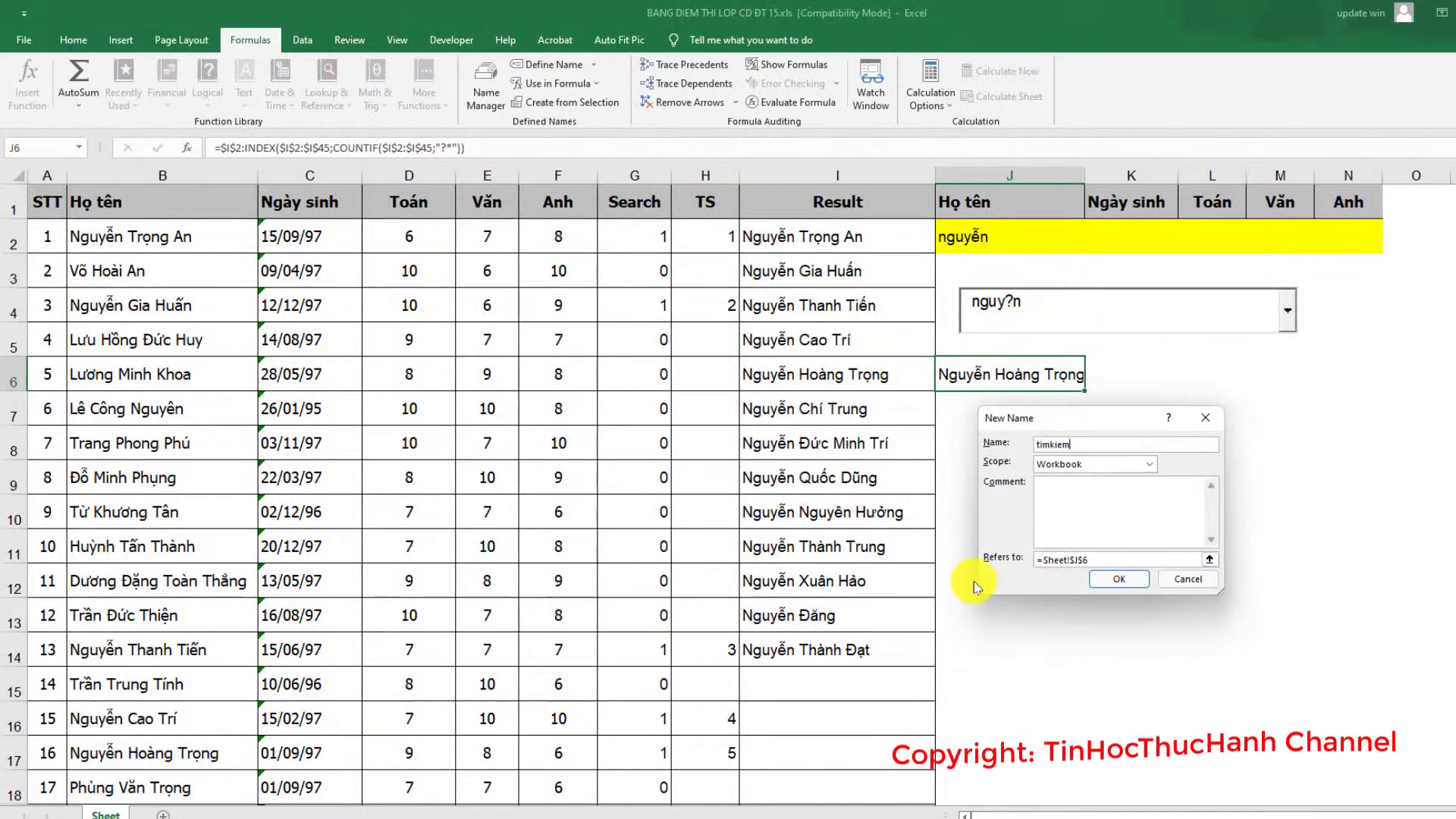
Step: Replace the timkiem reference with the copied J6 formula, save the name and close Name Manager
{"action": "left_click_drag", "start_coordinate": [1098, 560], "coordinate": [1016, 560]}
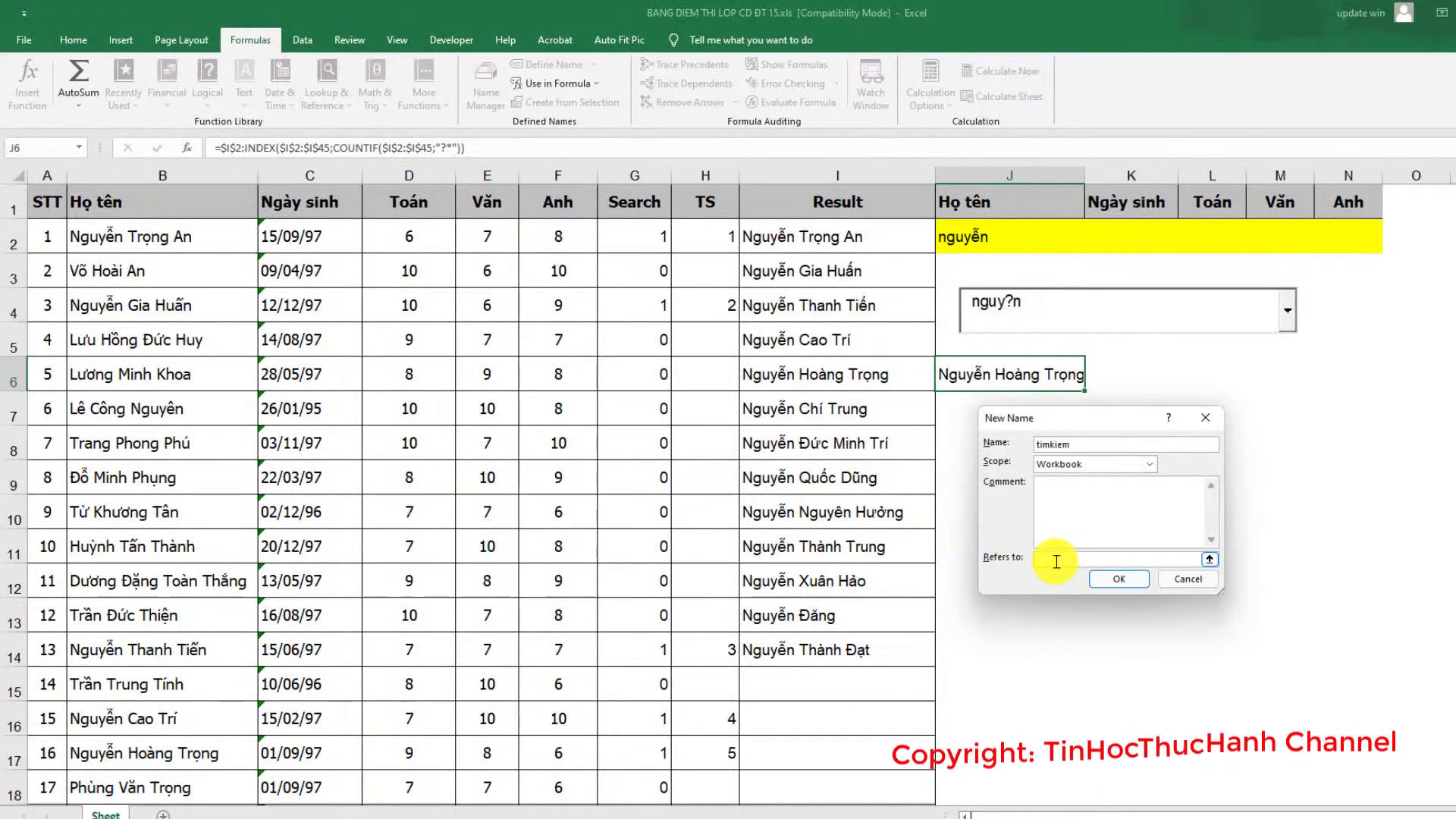
{"action": "right_click", "coordinate": [1057, 561]}
{"action": "left_click", "coordinate": [1092, 611]}
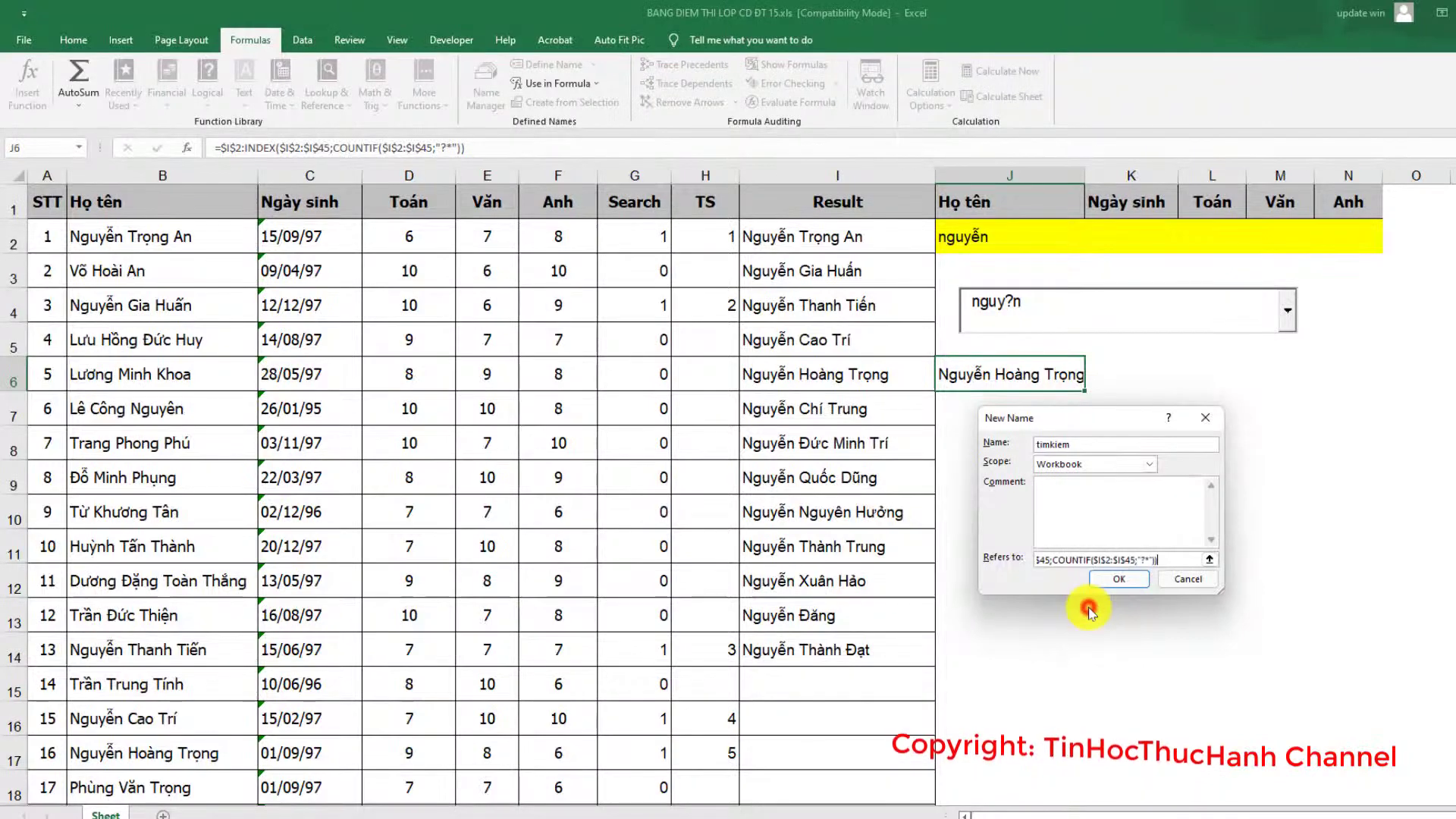
{"action": "left_click", "coordinate": [1114, 585]}
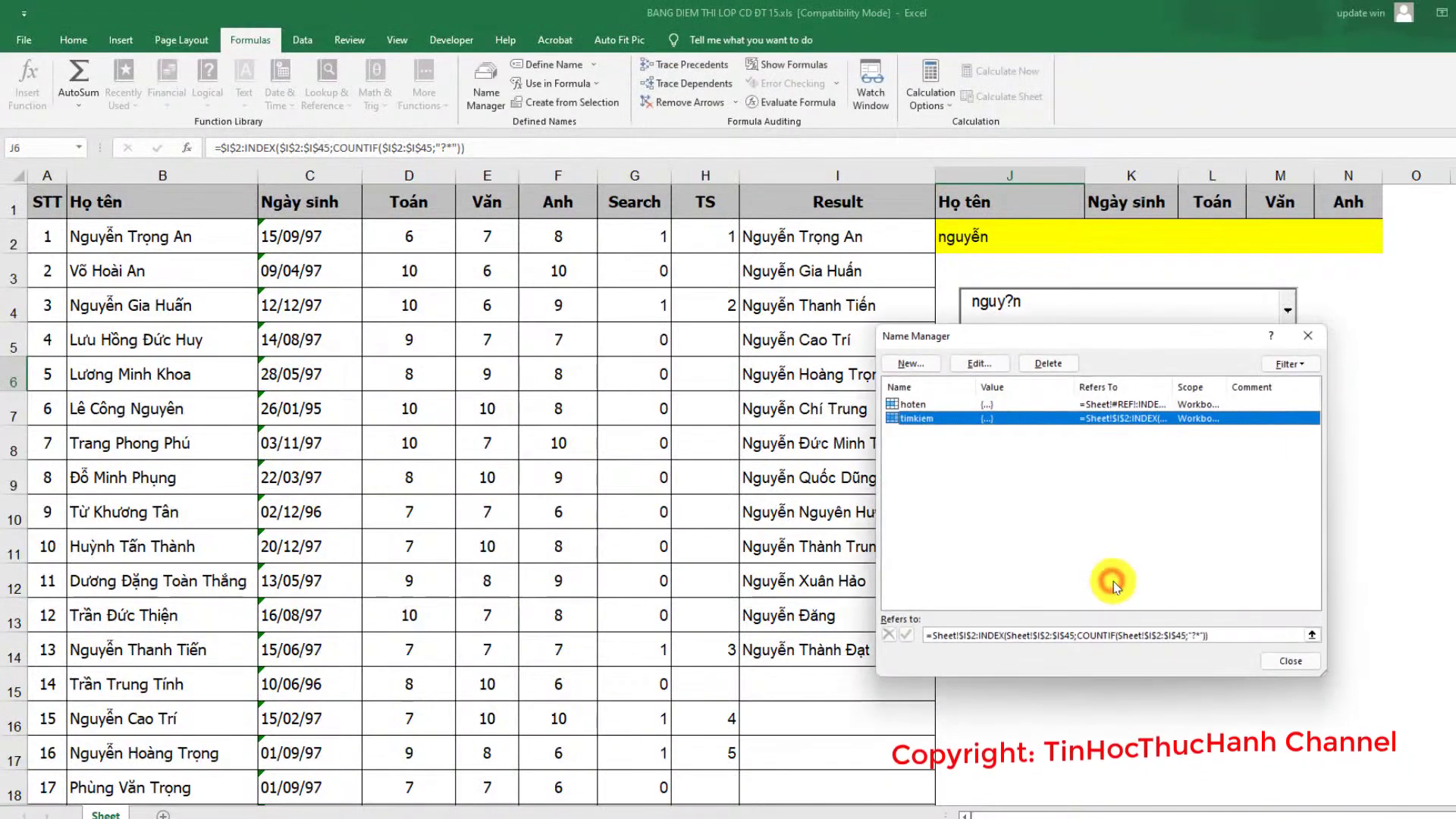
{"action": "left_click", "coordinate": [1279, 662]}
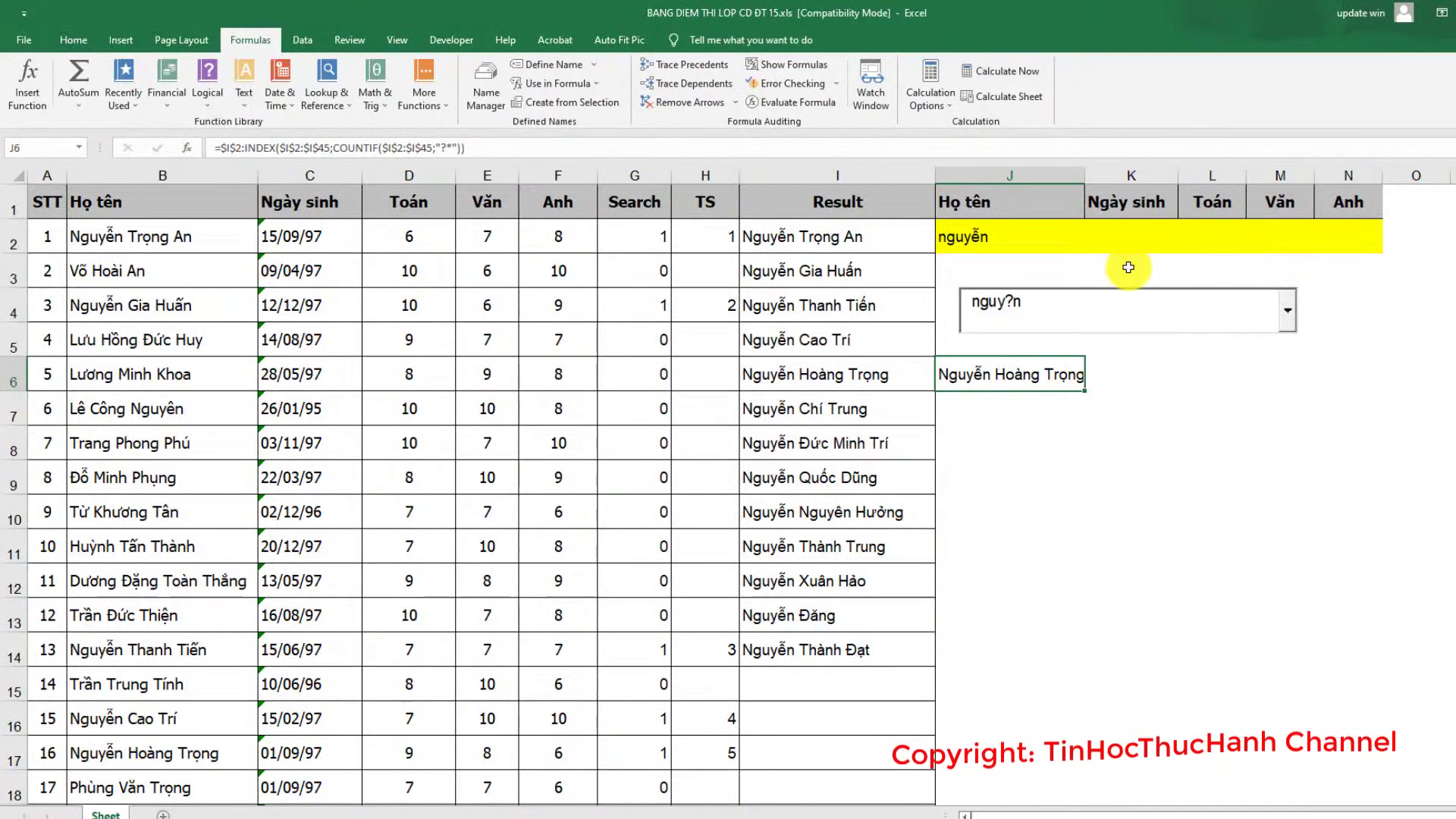
Step: In design mode, open the combo box's properties and set its ListFillRange to timkiem
{"action": "left_click", "coordinate": [452, 40]}
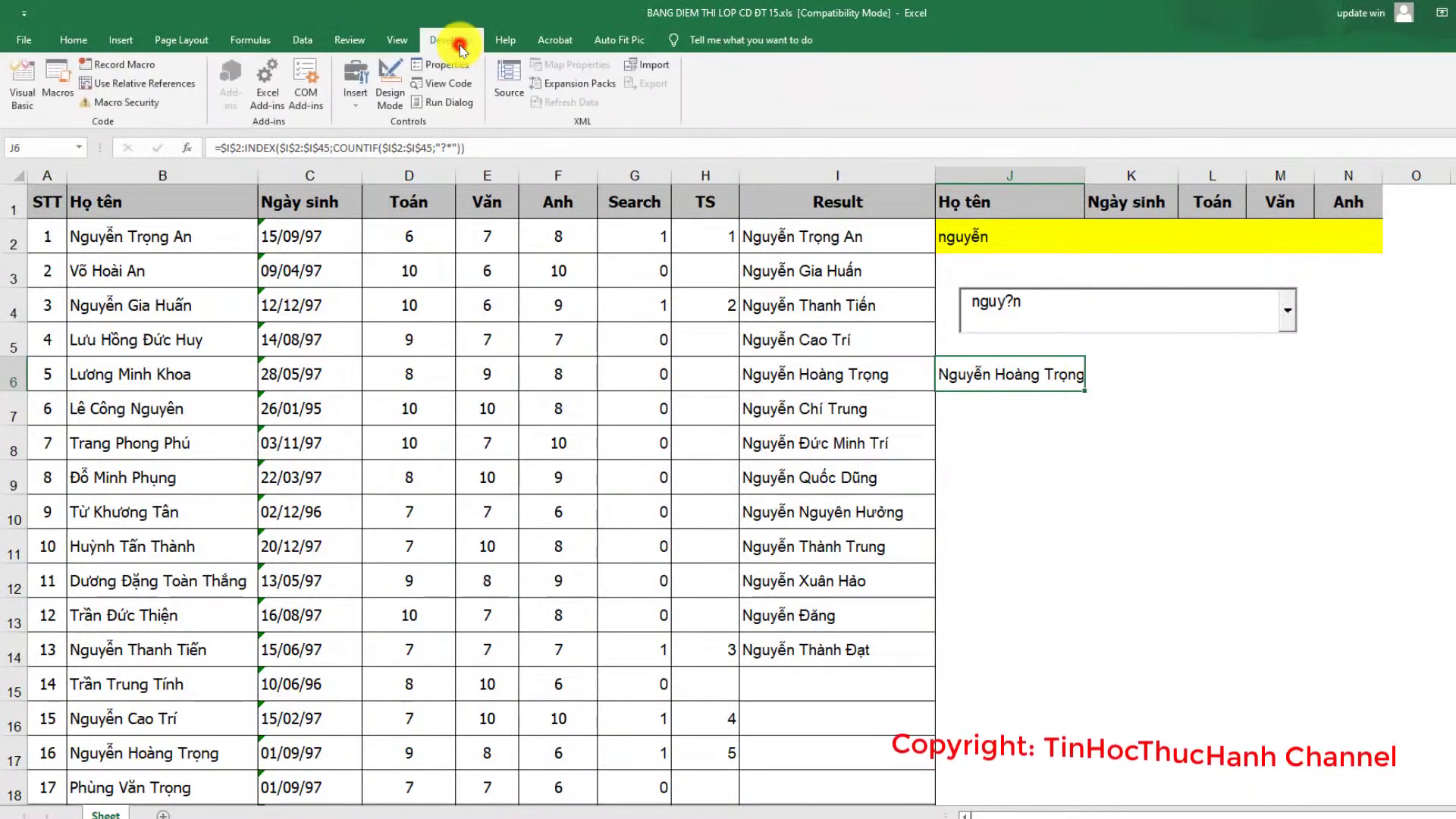
{"action": "left_click", "coordinate": [395, 96]}
{"action": "left_click", "coordinate": [1093, 314]}
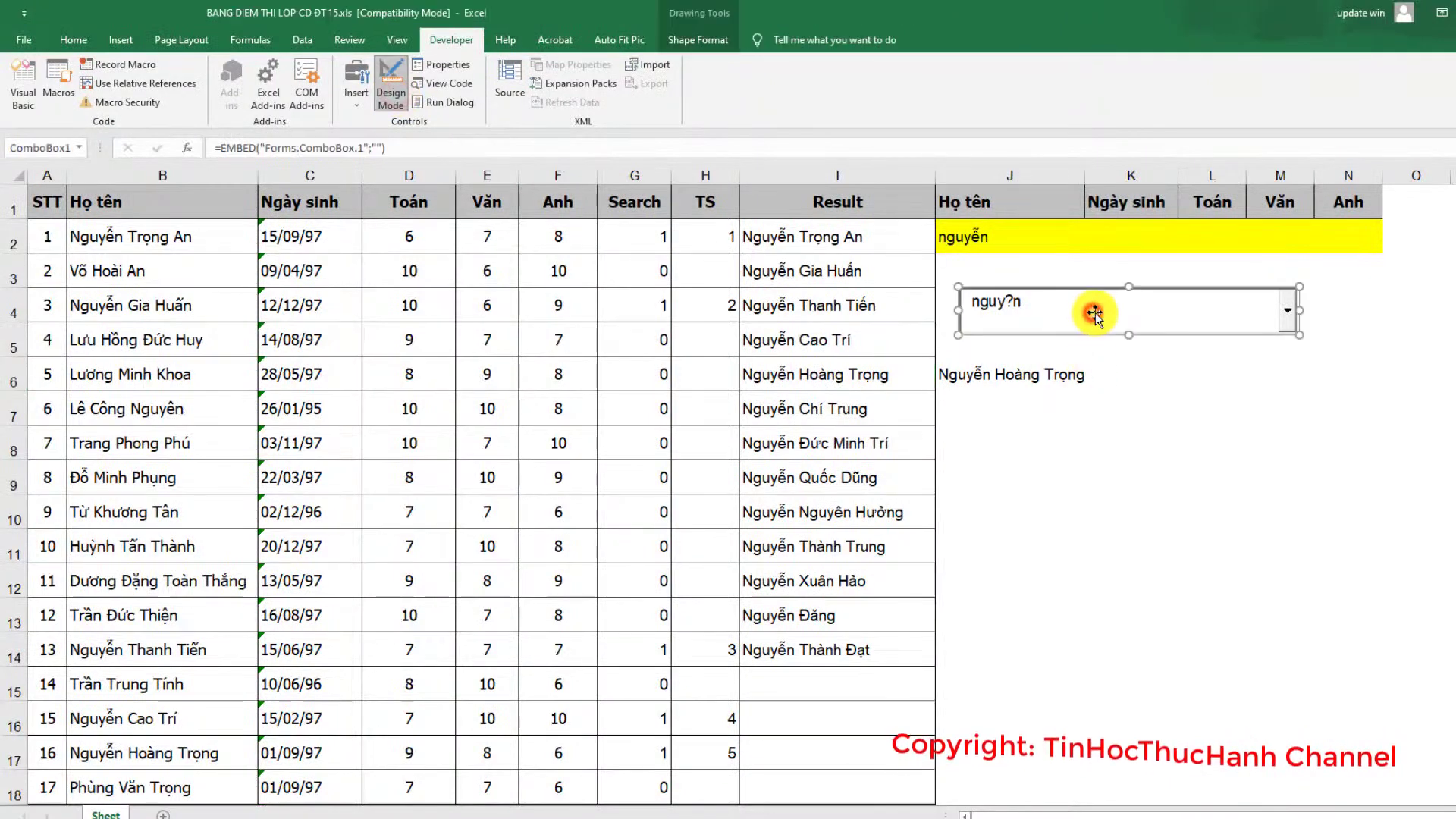
{"action": "right_click", "coordinate": [1094, 314]}
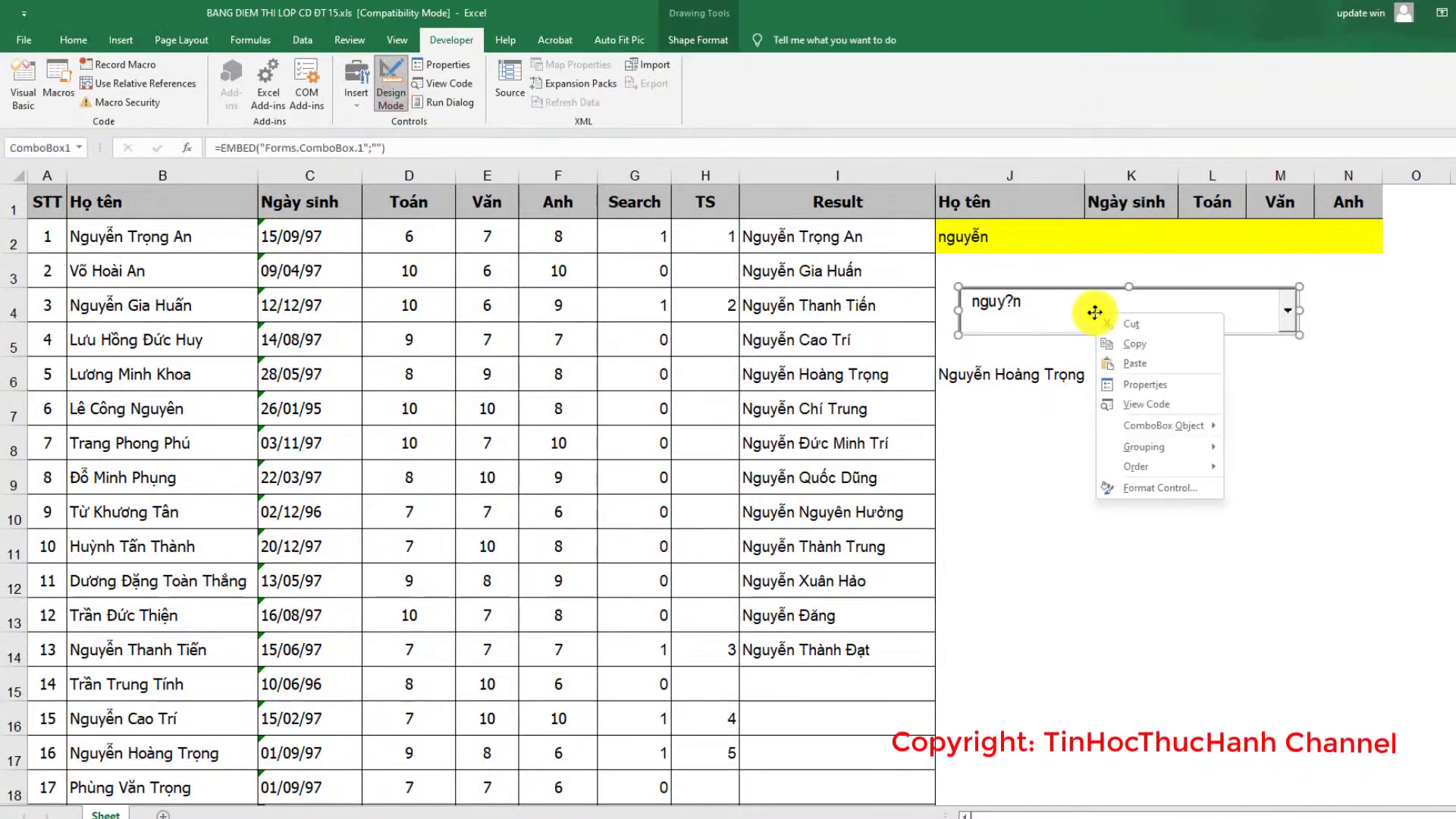
{"action": "left_click", "coordinate": [1181, 390]}
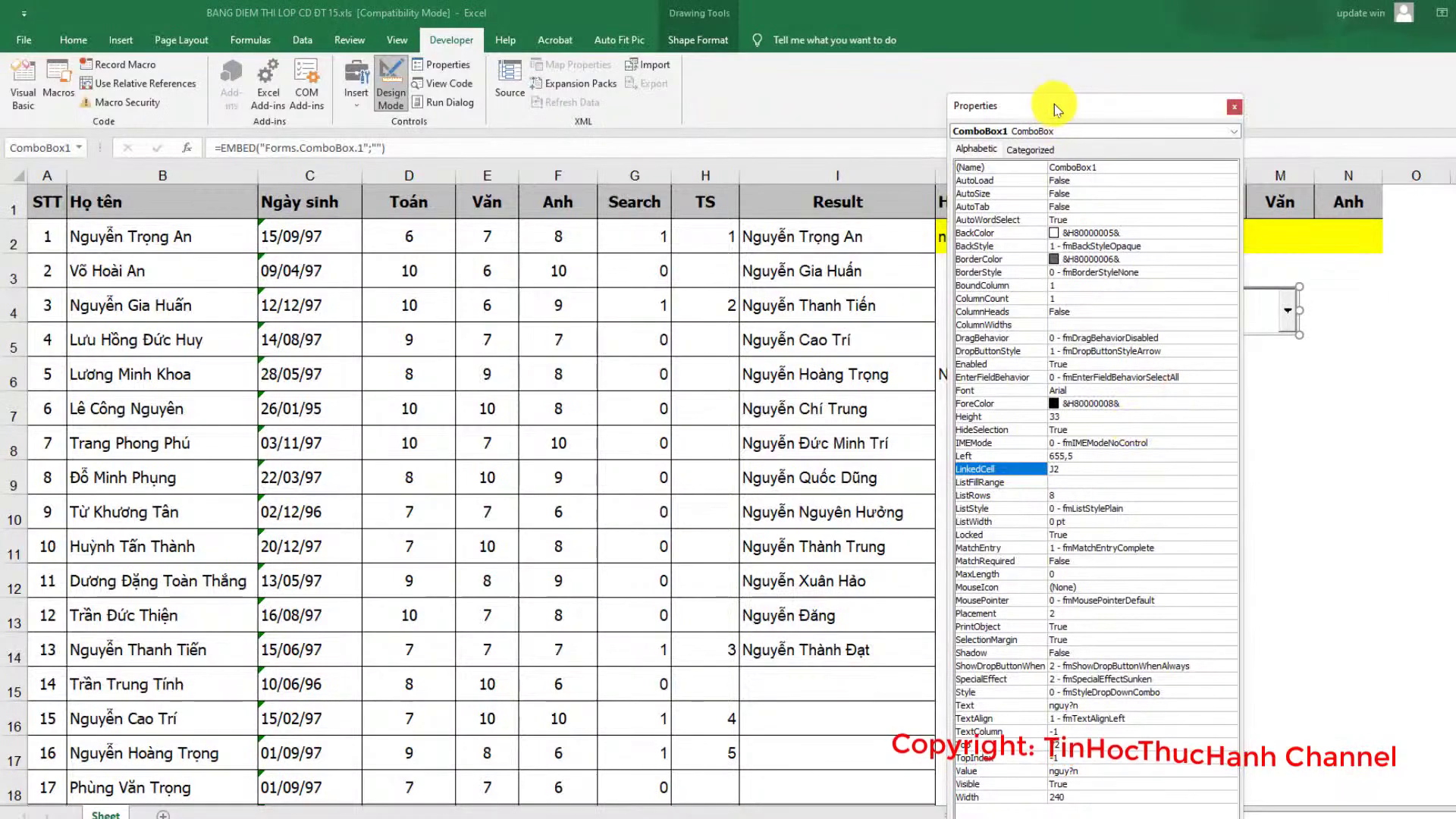
{"action": "left_click_drag", "start_coordinate": [1030, 110], "coordinate": [733, 110]}
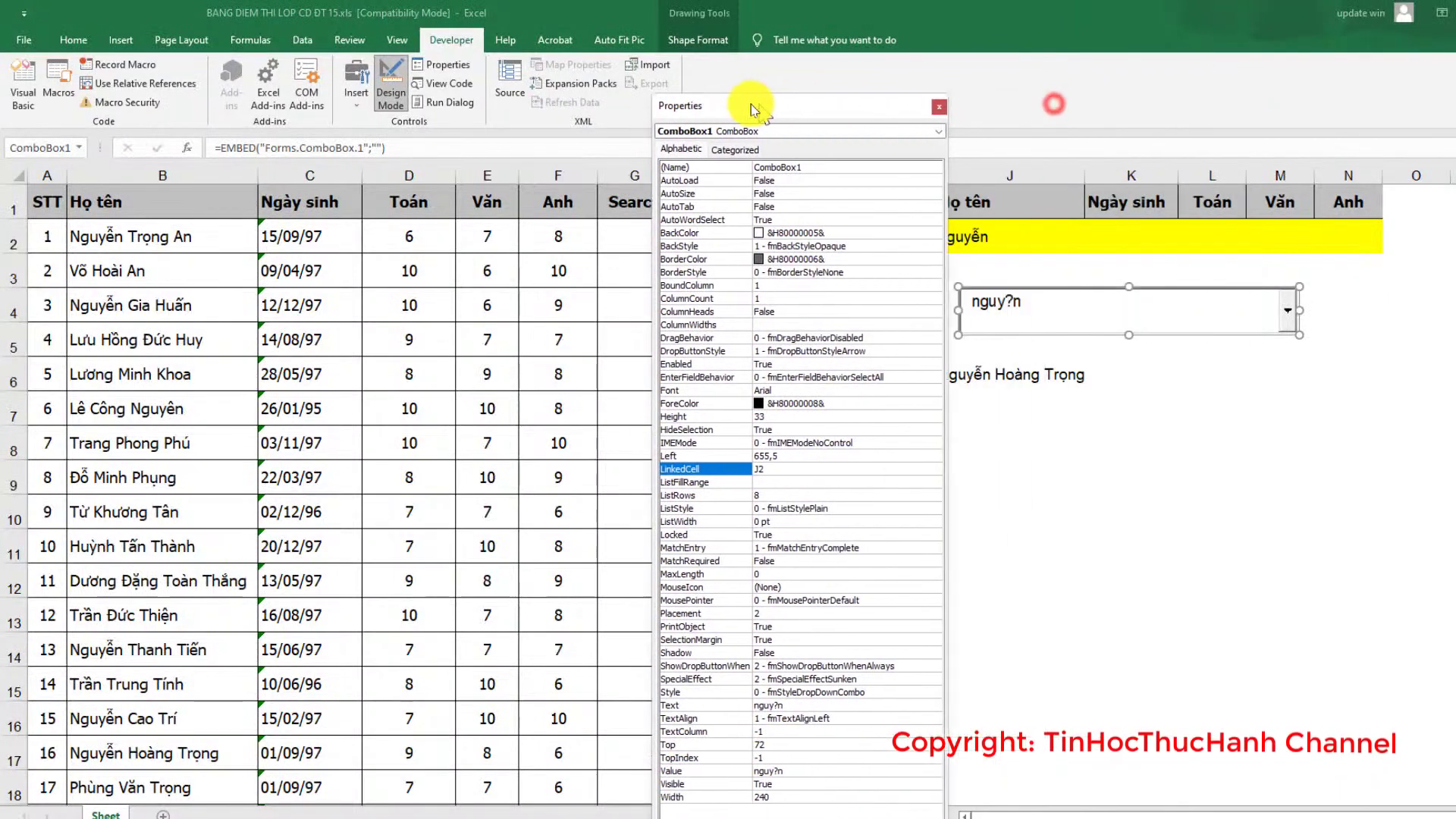
{"action": "left_click", "coordinate": [756, 482]}
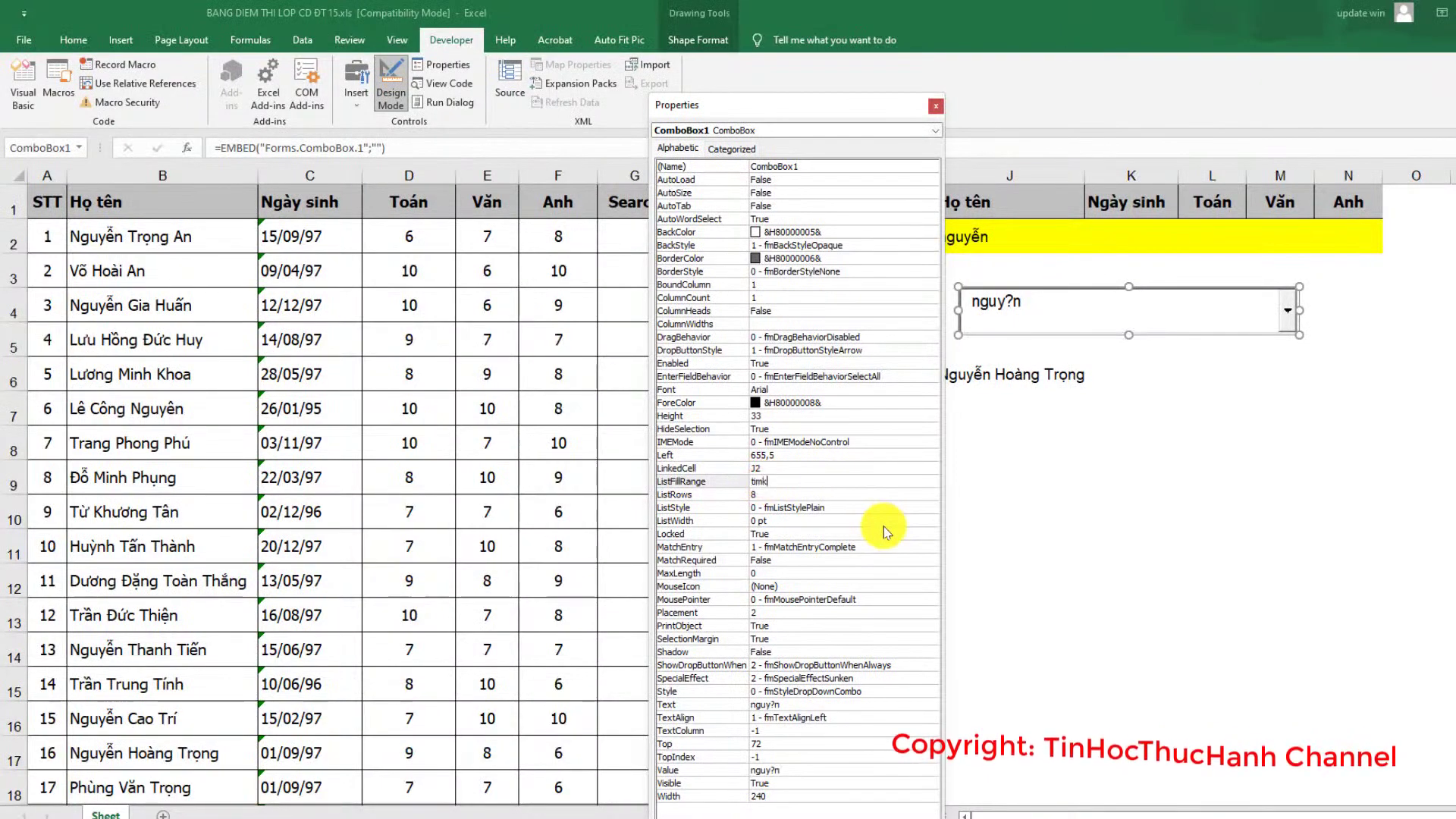
{"action": "left_click", "coordinate": [812, 523]}
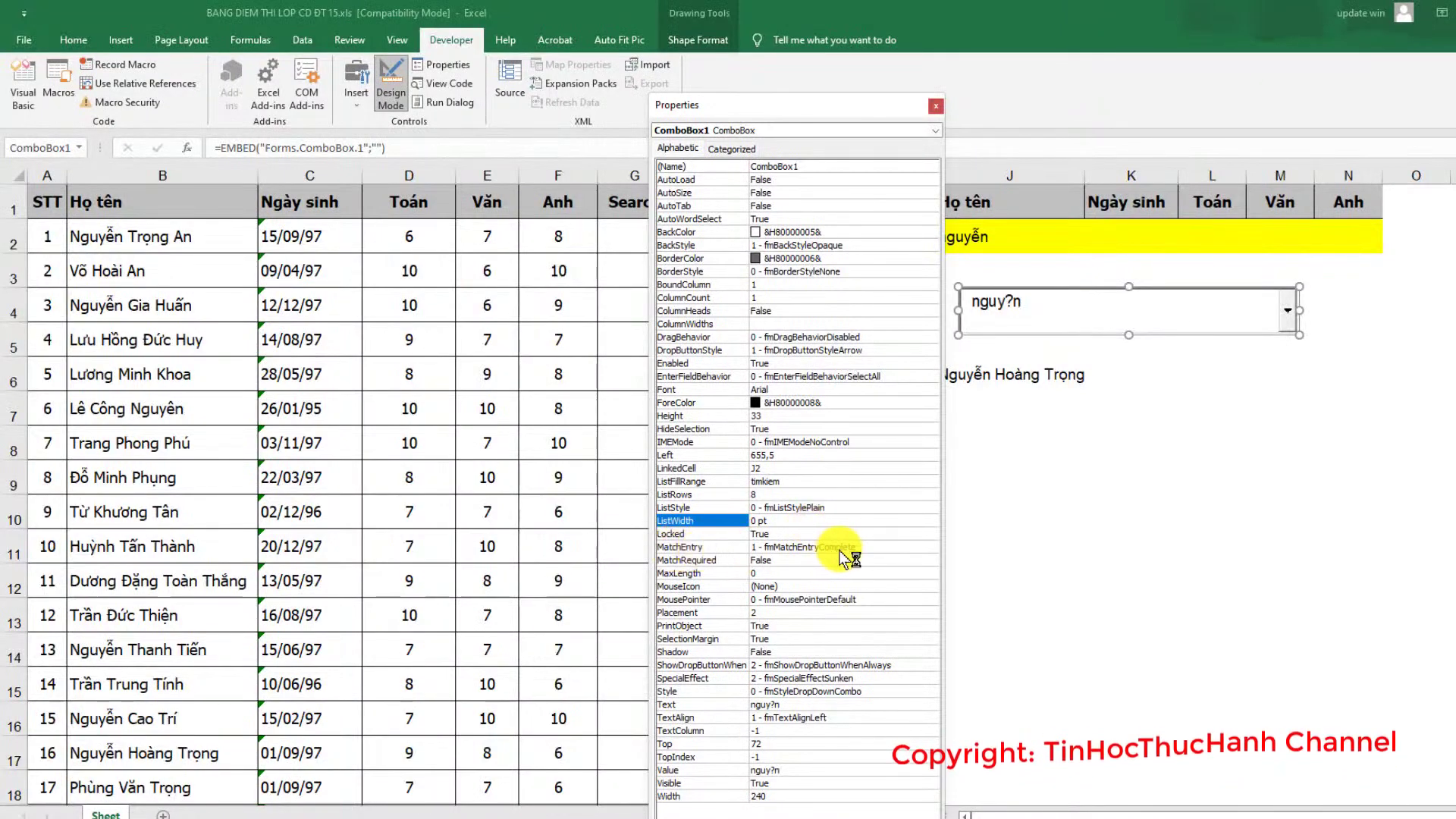
Step: Set the combo box's MatchEntry property to 2 - fmMatchEntryNone
{"action": "left_click", "coordinate": [868, 548]}
{"action": "left_click", "coordinate": [932, 547]}
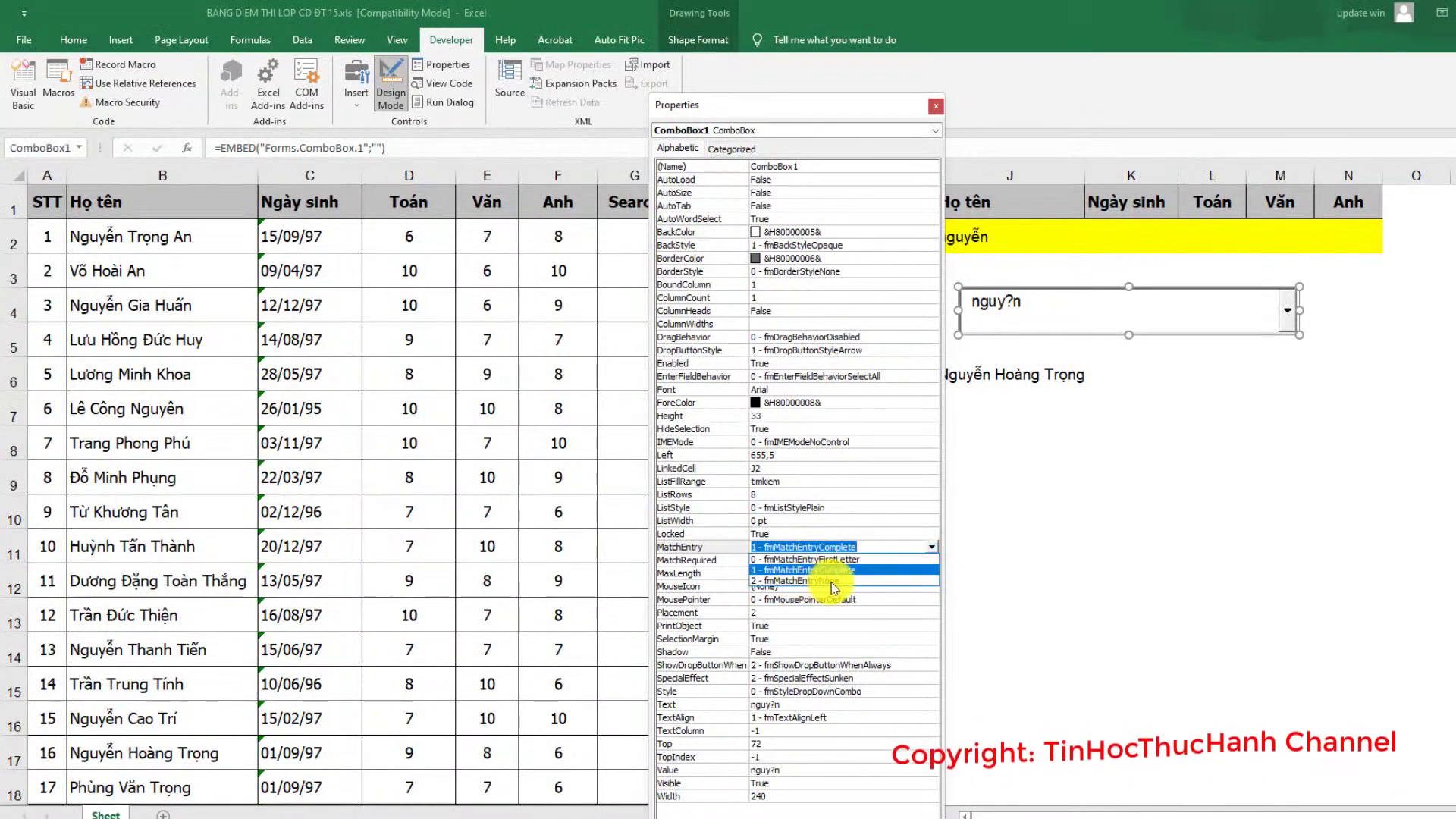
{"action": "left_click", "coordinate": [833, 581]}
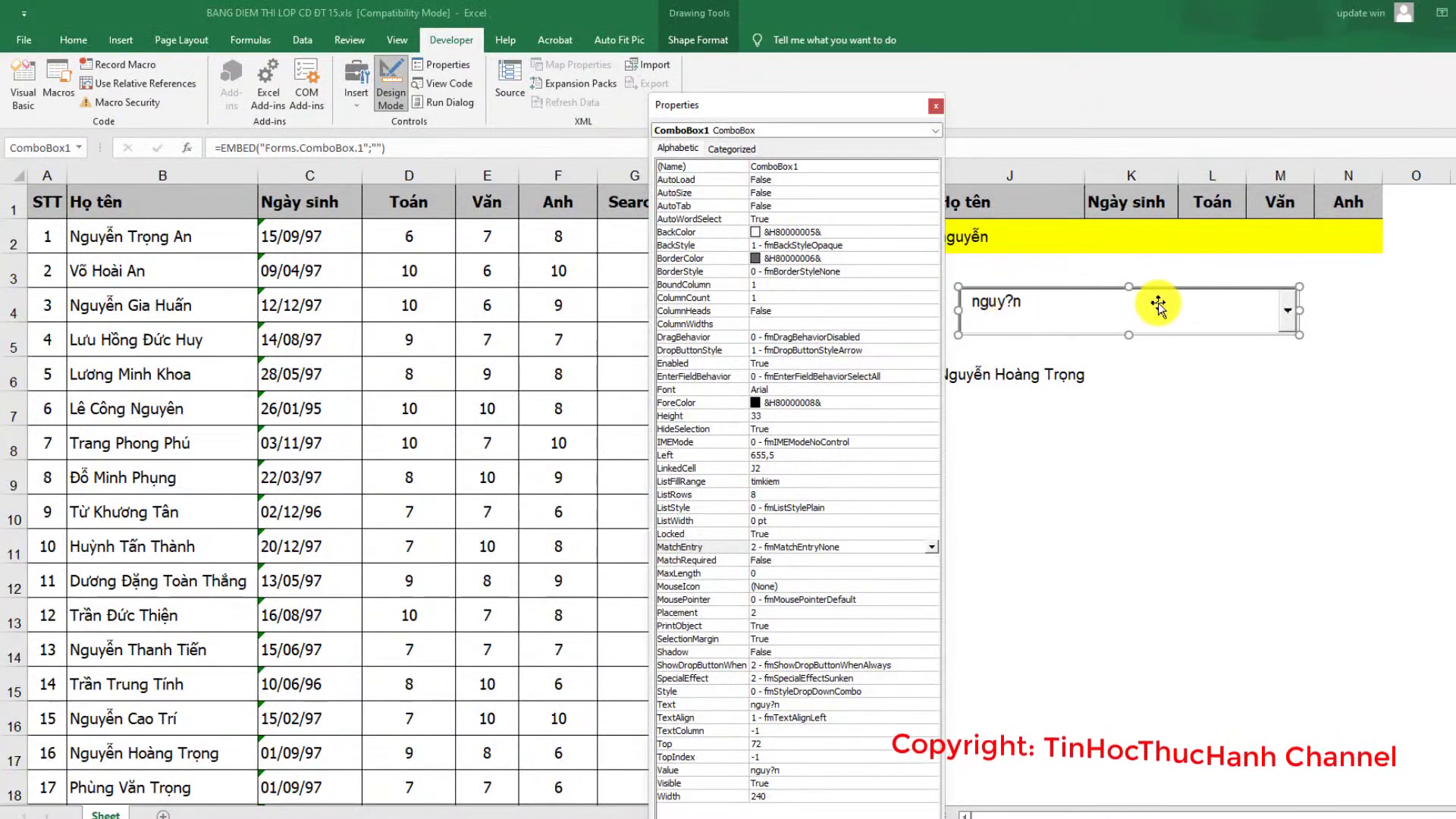
Step: Set the combo box font to Arial Regular, size 14, and close its properties
{"action": "left_click", "coordinate": [712, 390]}
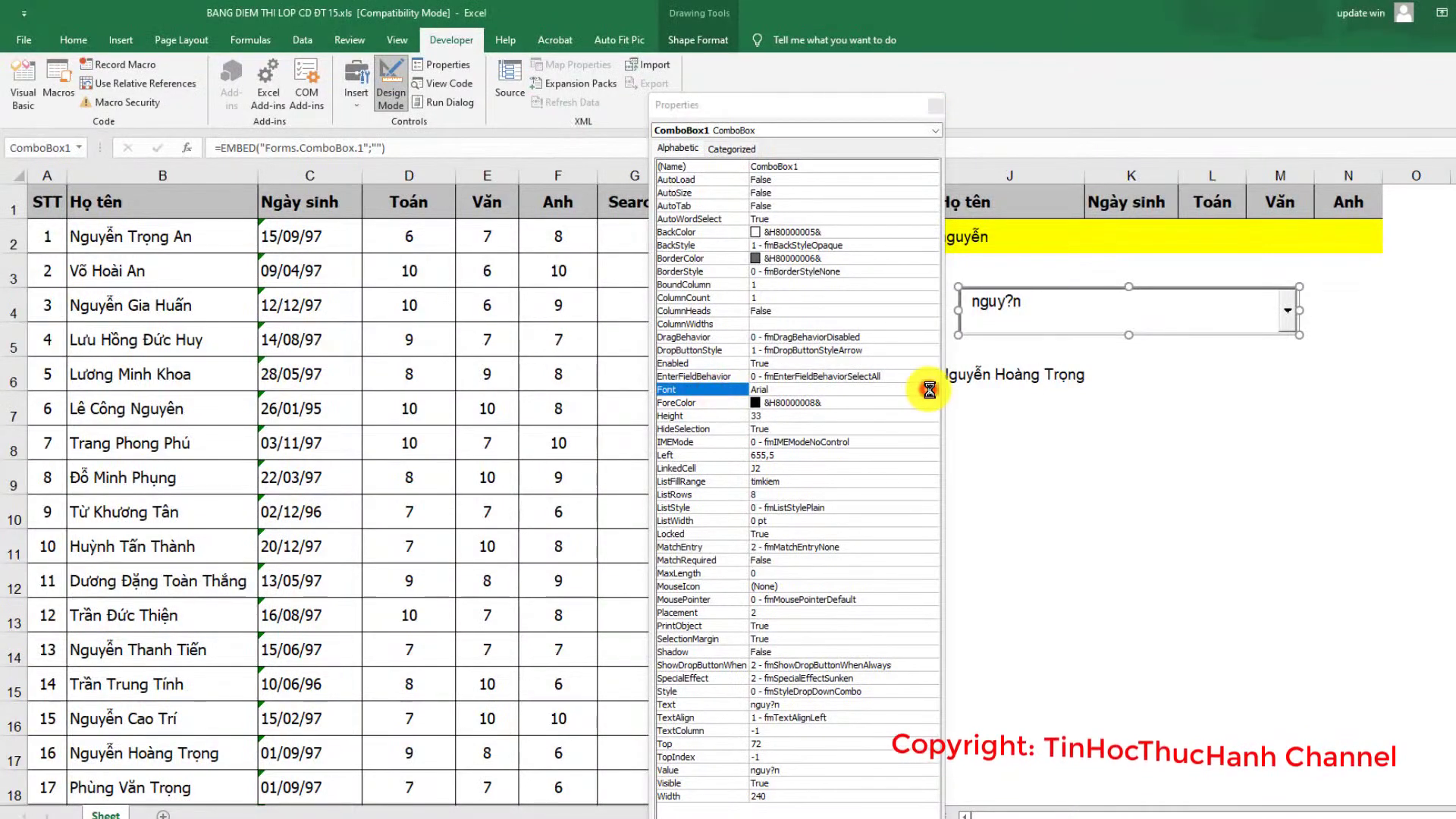
{"action": "left_click", "coordinate": [930, 391]}
{"action": "left_click_drag", "start_coordinate": [288, 95], "coordinate": [817, 297]}
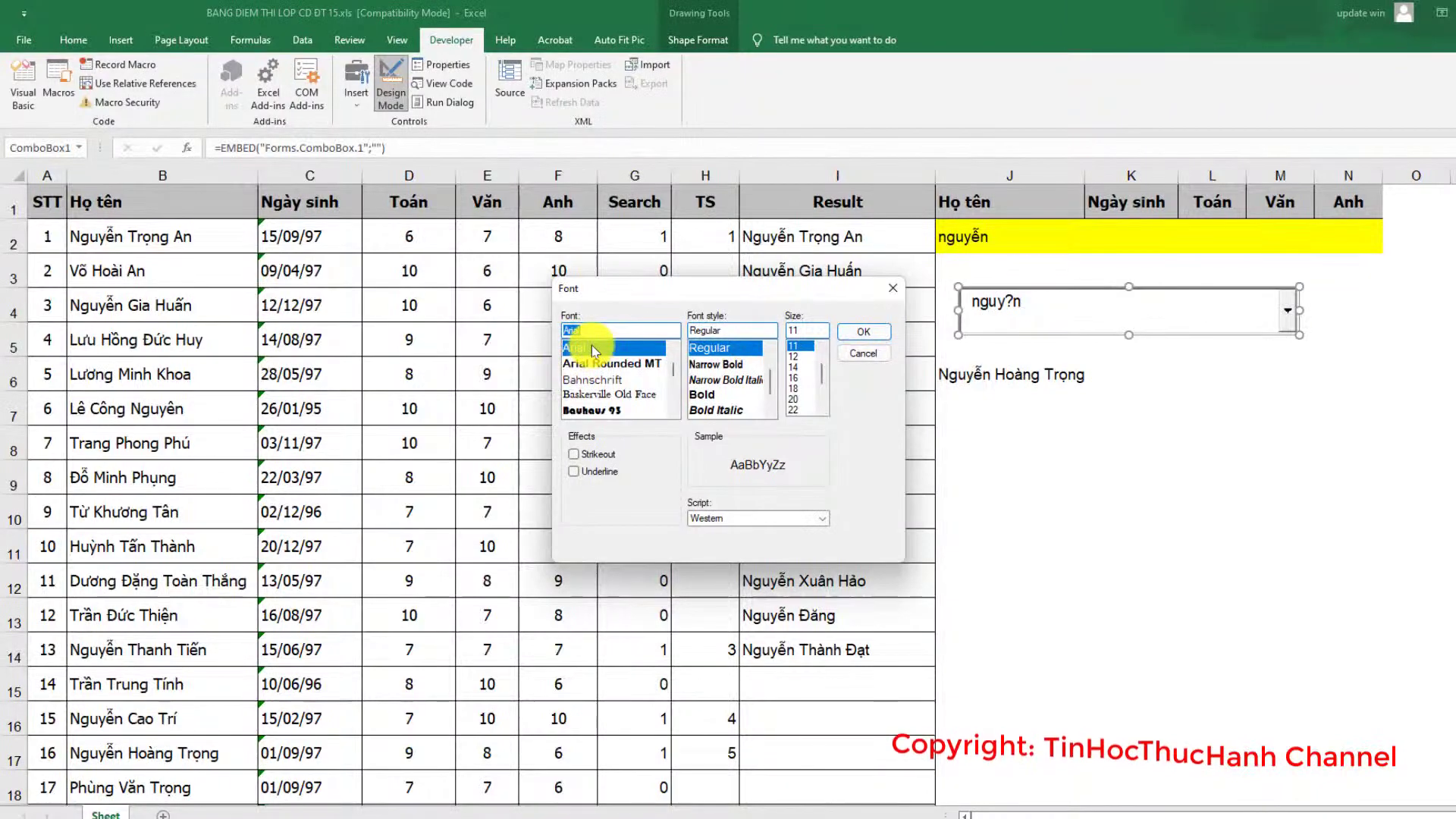
{"action": "left_click", "coordinate": [796, 368]}
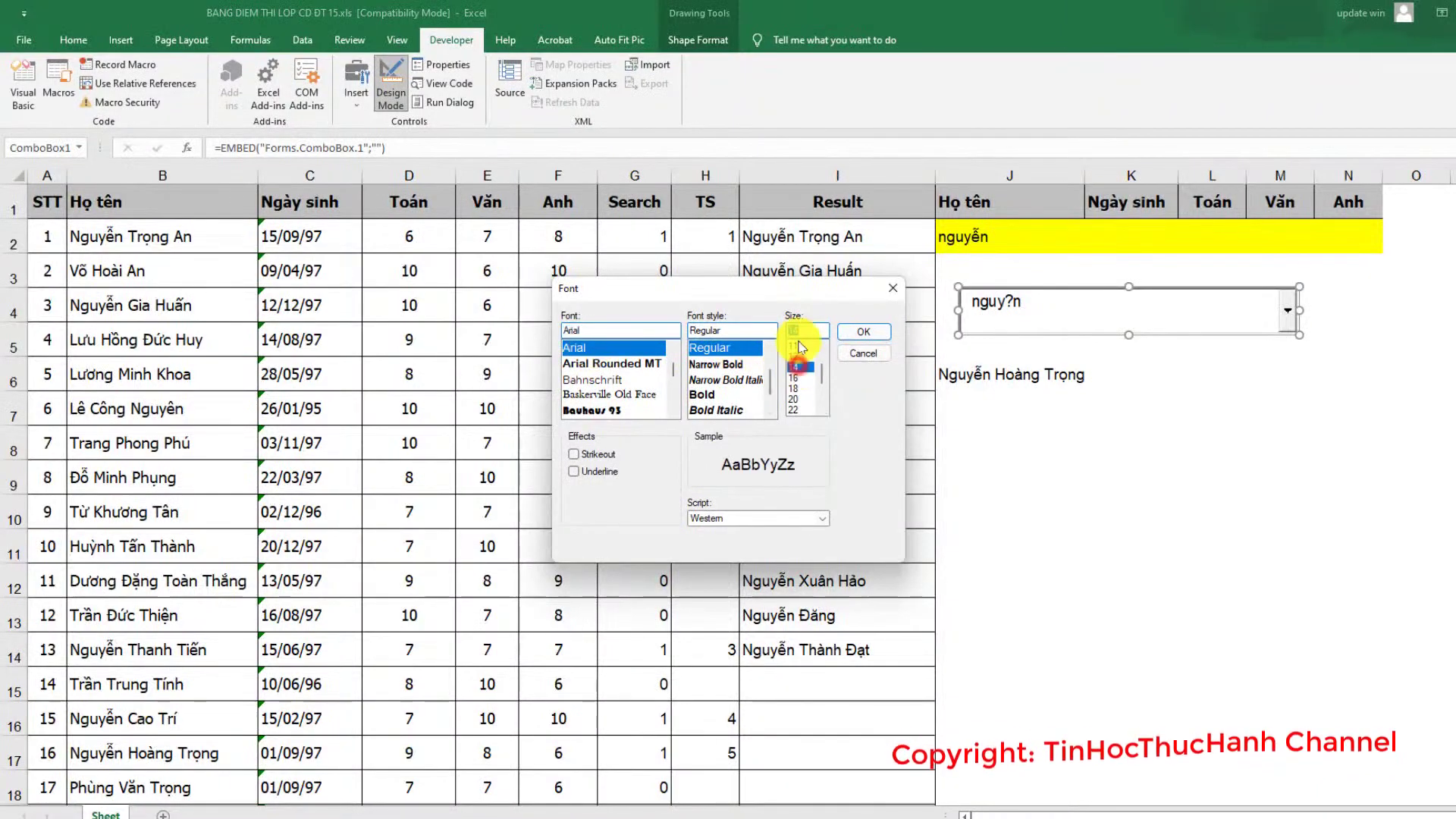
{"action": "left_click", "coordinate": [852, 339]}
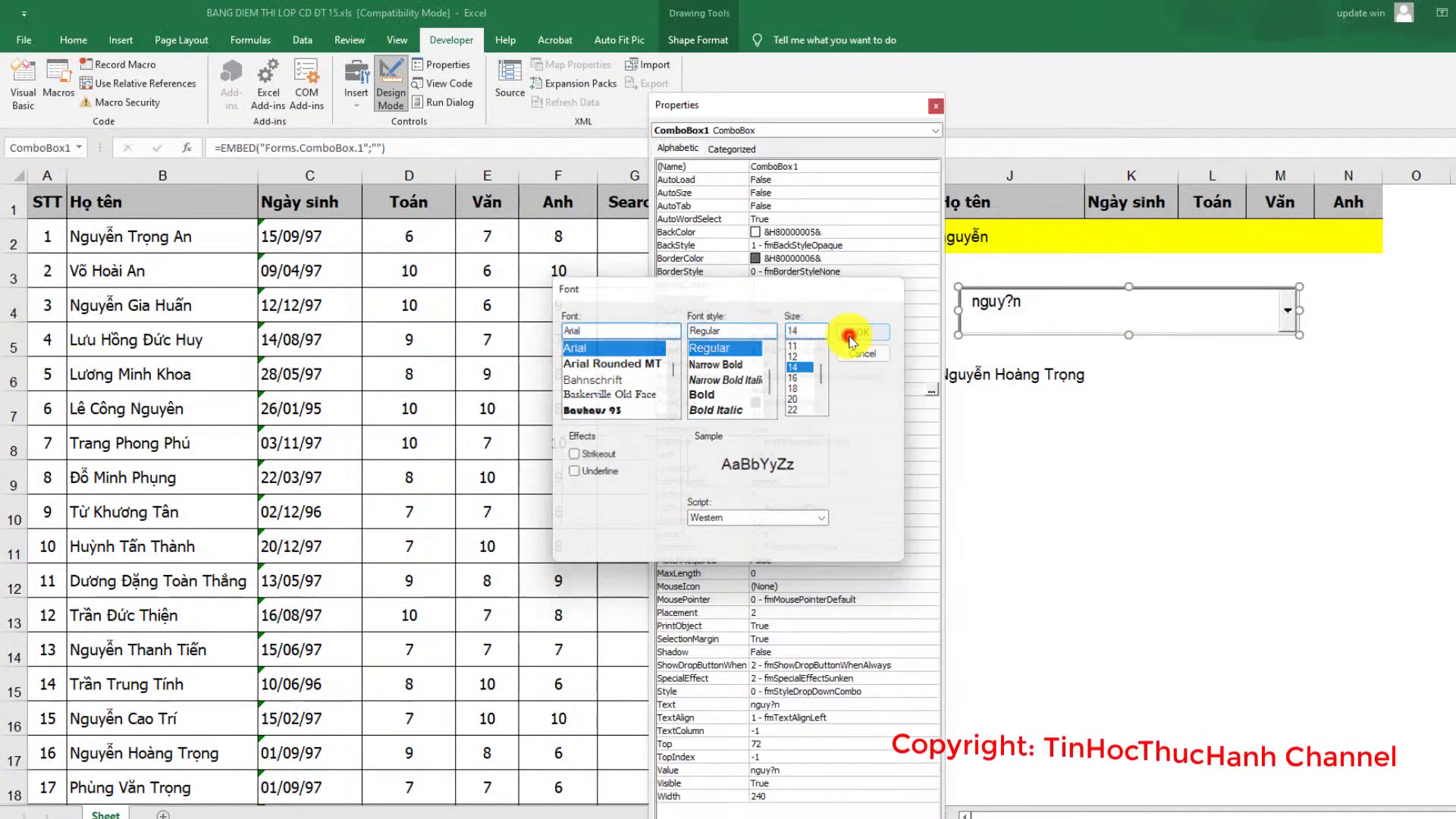
{"action": "left_click", "coordinate": [936, 108]}
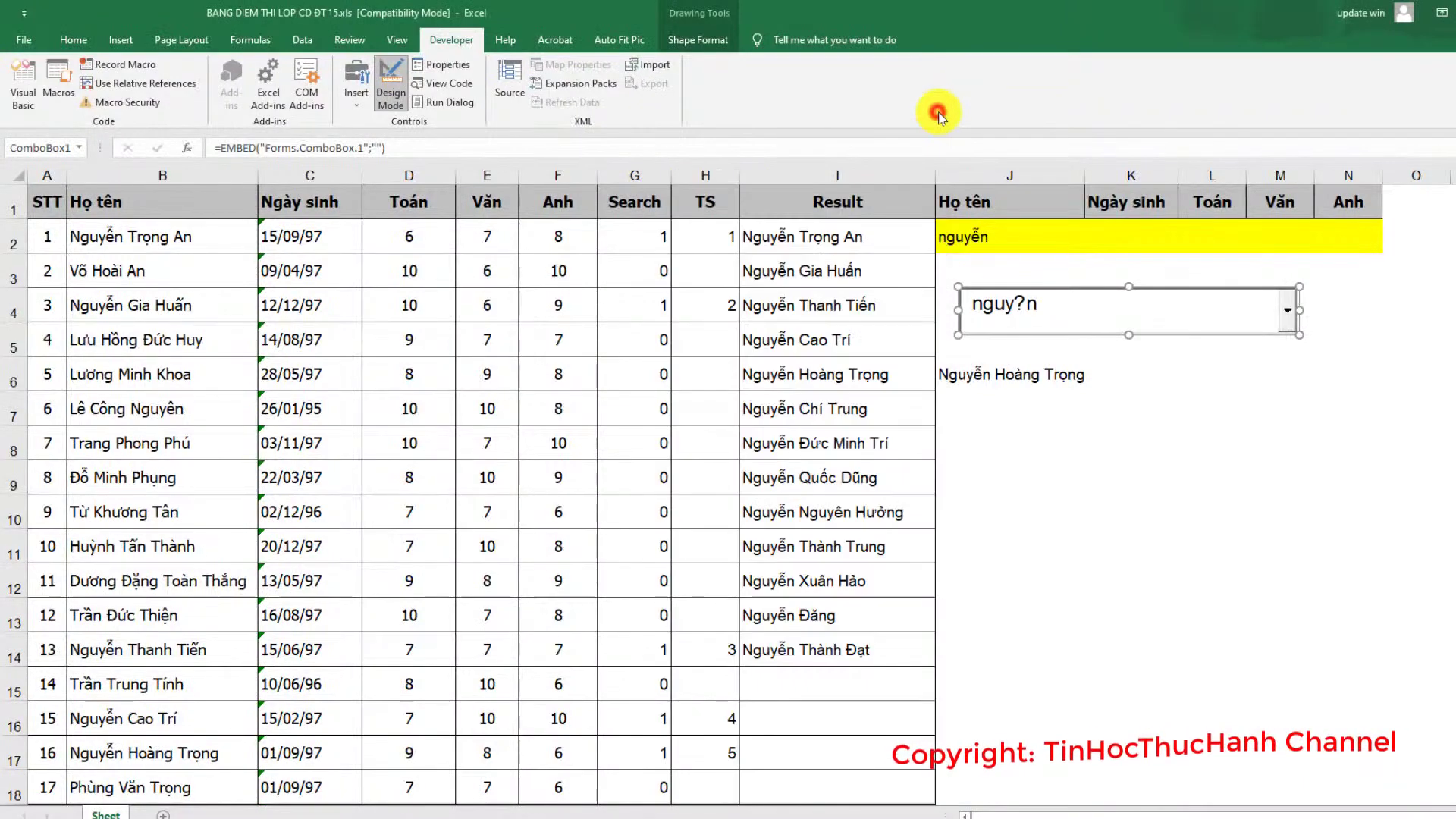
Step: Leave design mode, clear the combo box, search for the second student's family name and choose the first match
{"action": "left_click", "coordinate": [393, 80]}
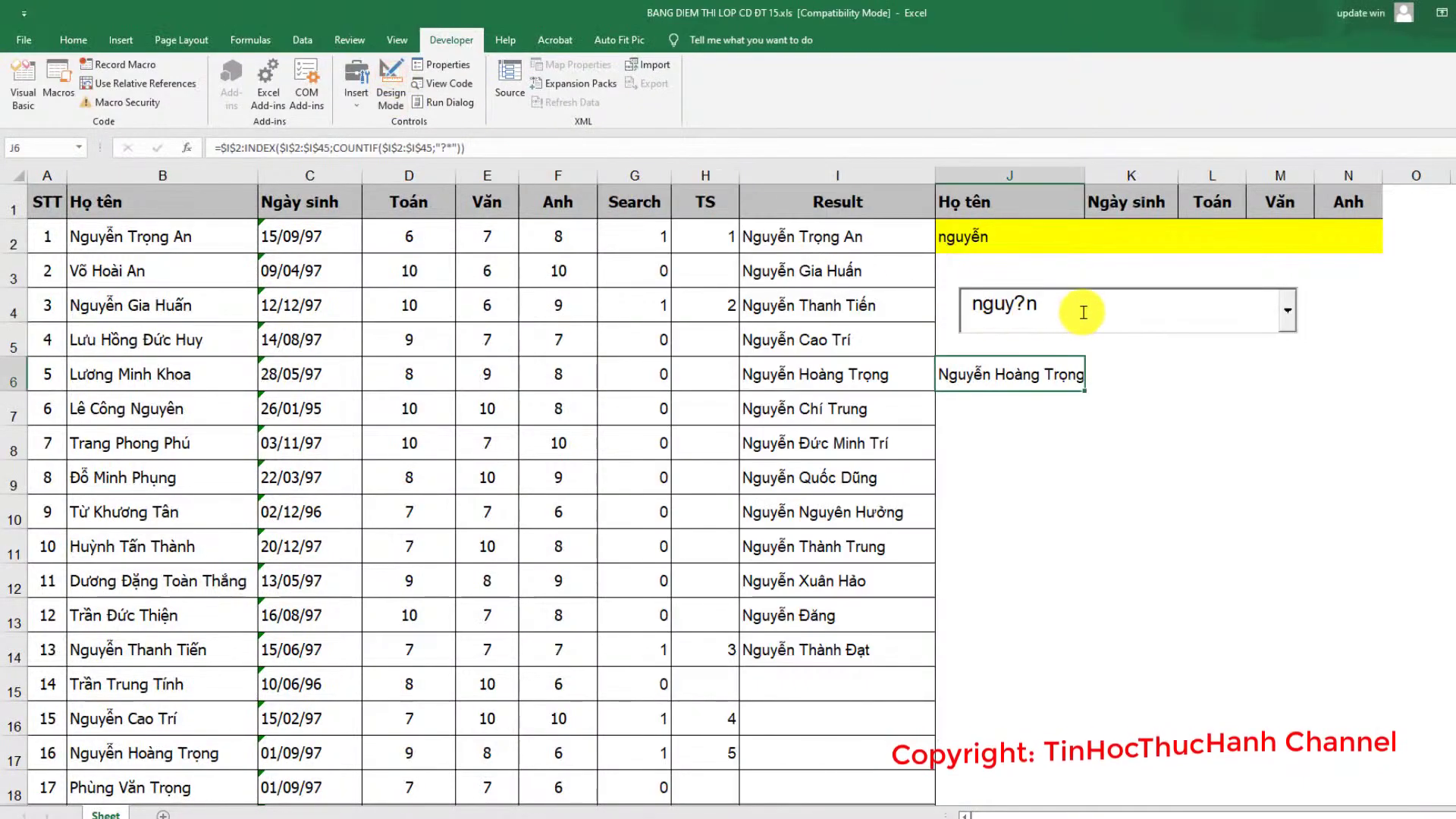
{"action": "left_click", "coordinate": [1085, 313]}
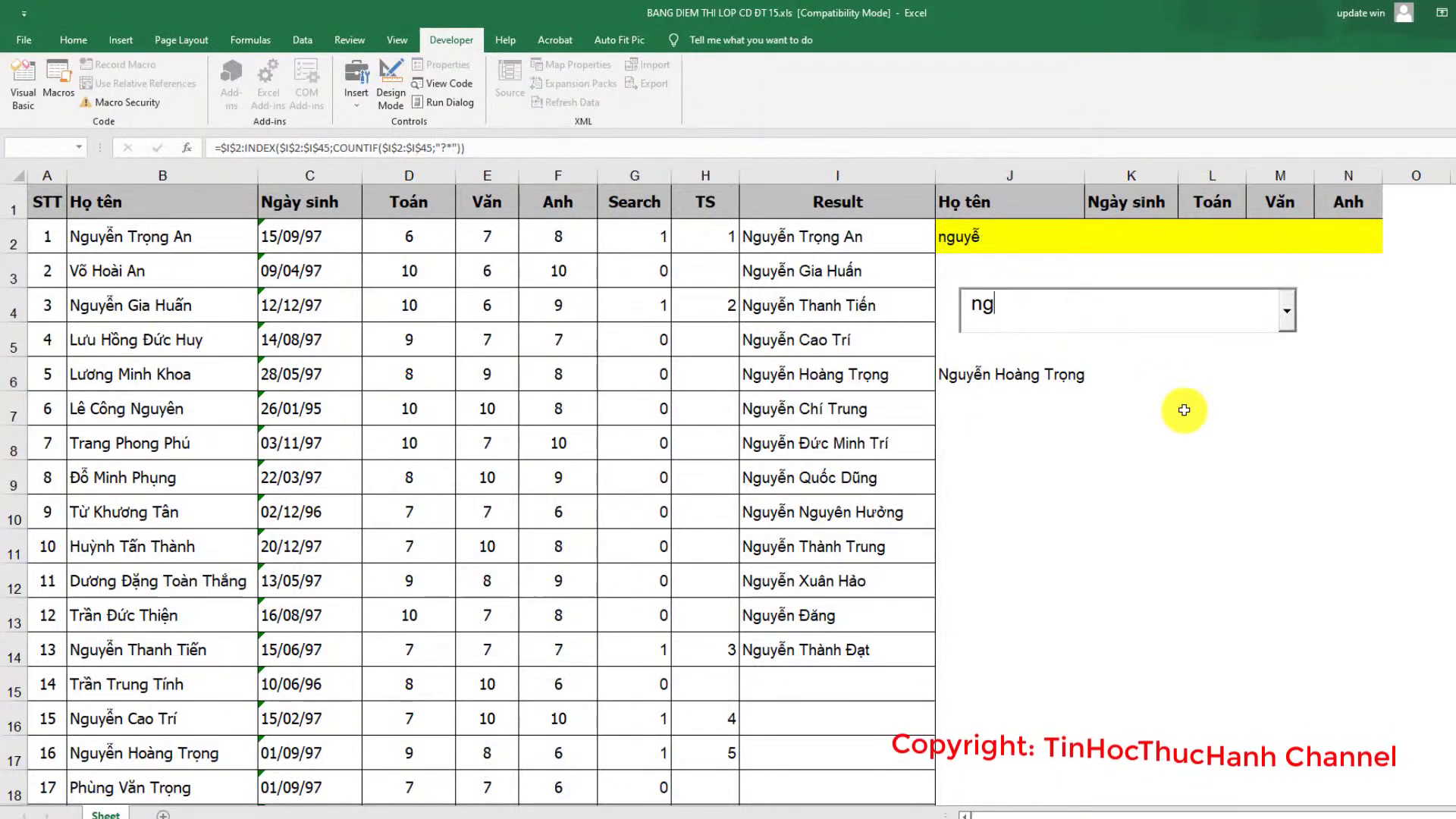
{"action": "key", "text": "BackSpace"}
{"action": "key", "text": "BackSpace"}
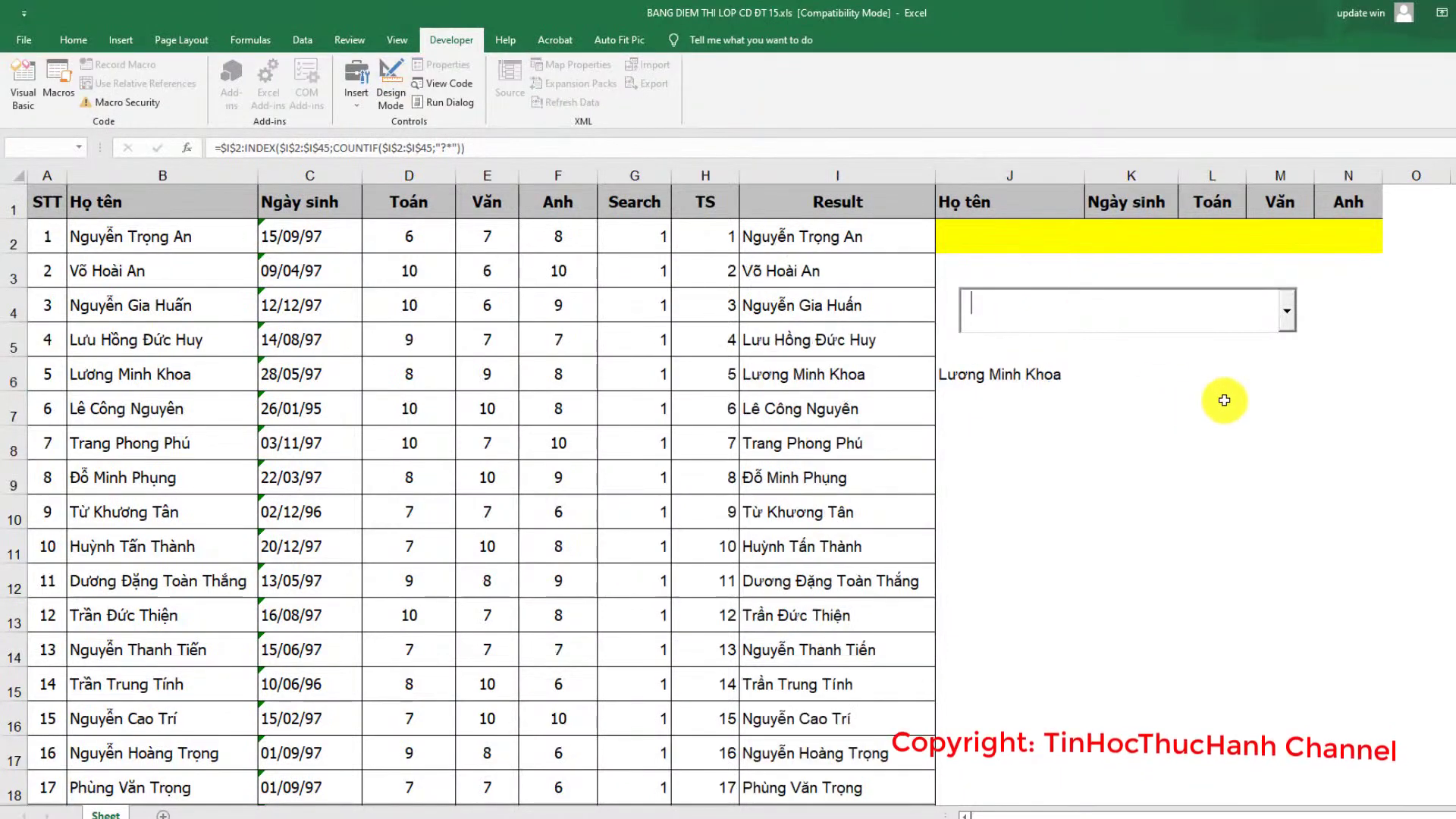
{"action": "left_click", "coordinate": [1285, 328]}
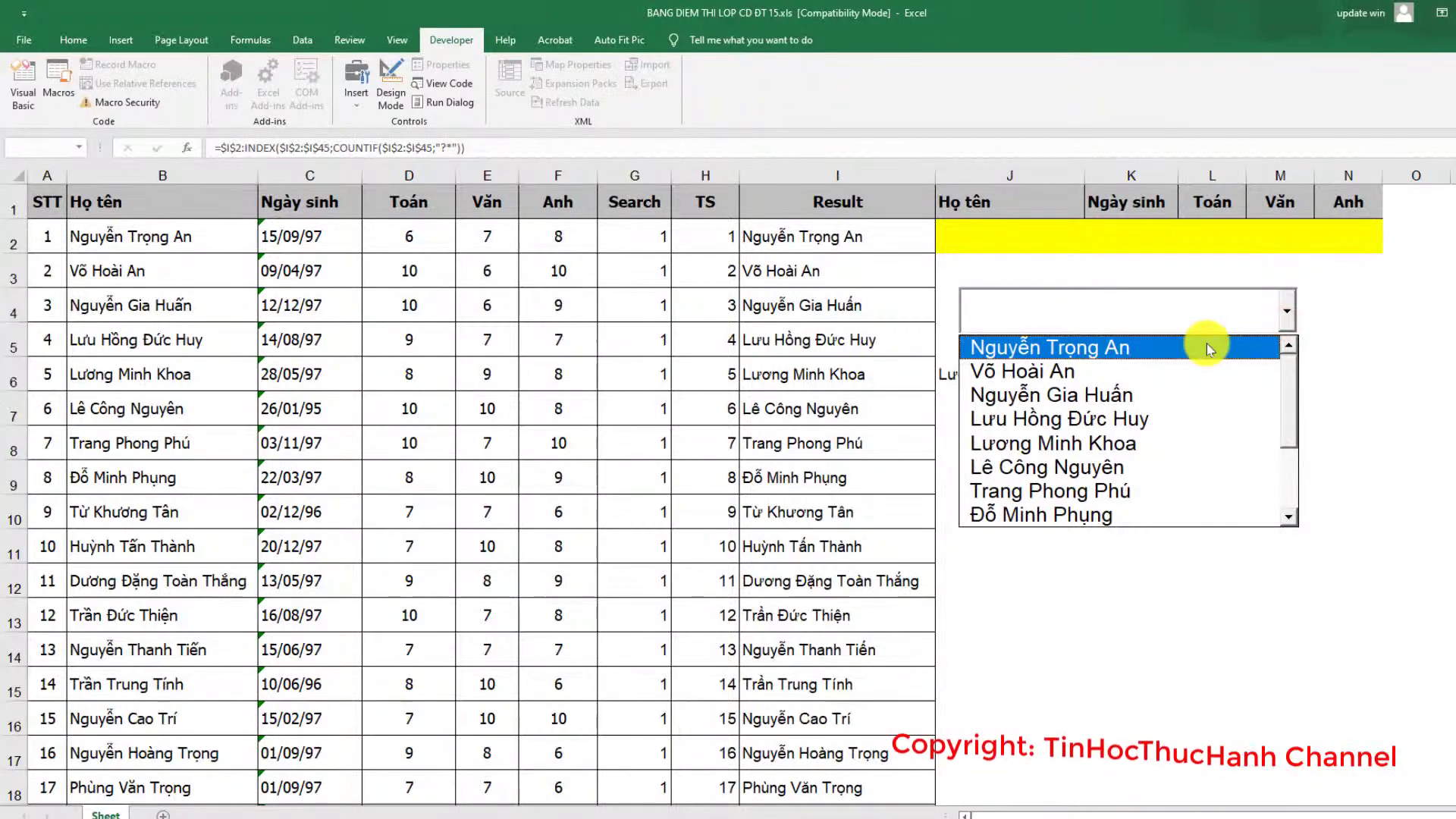
{"action": "type", "text": "võ"}
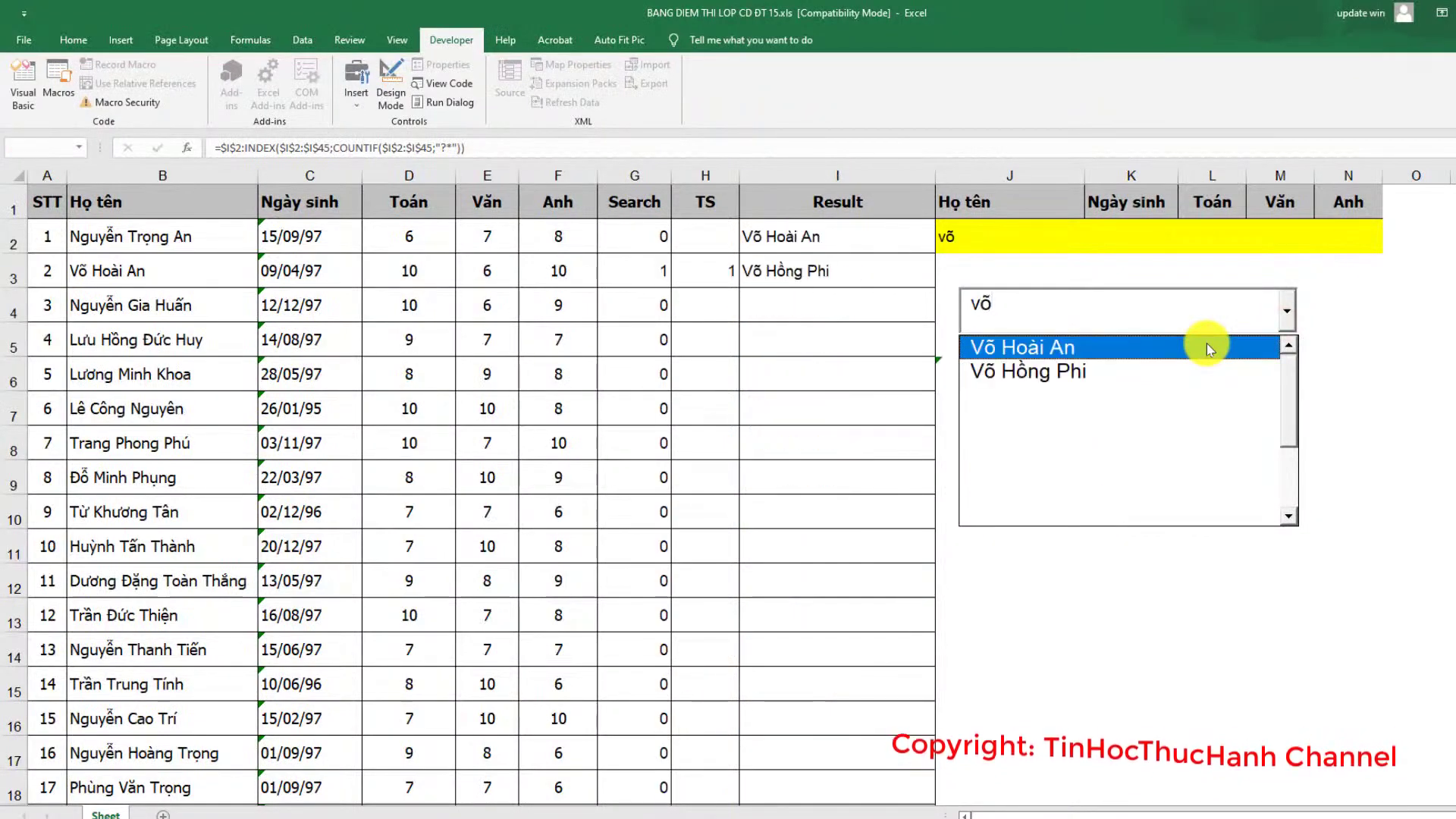
{"action": "left_click", "coordinate": [1064, 346]}
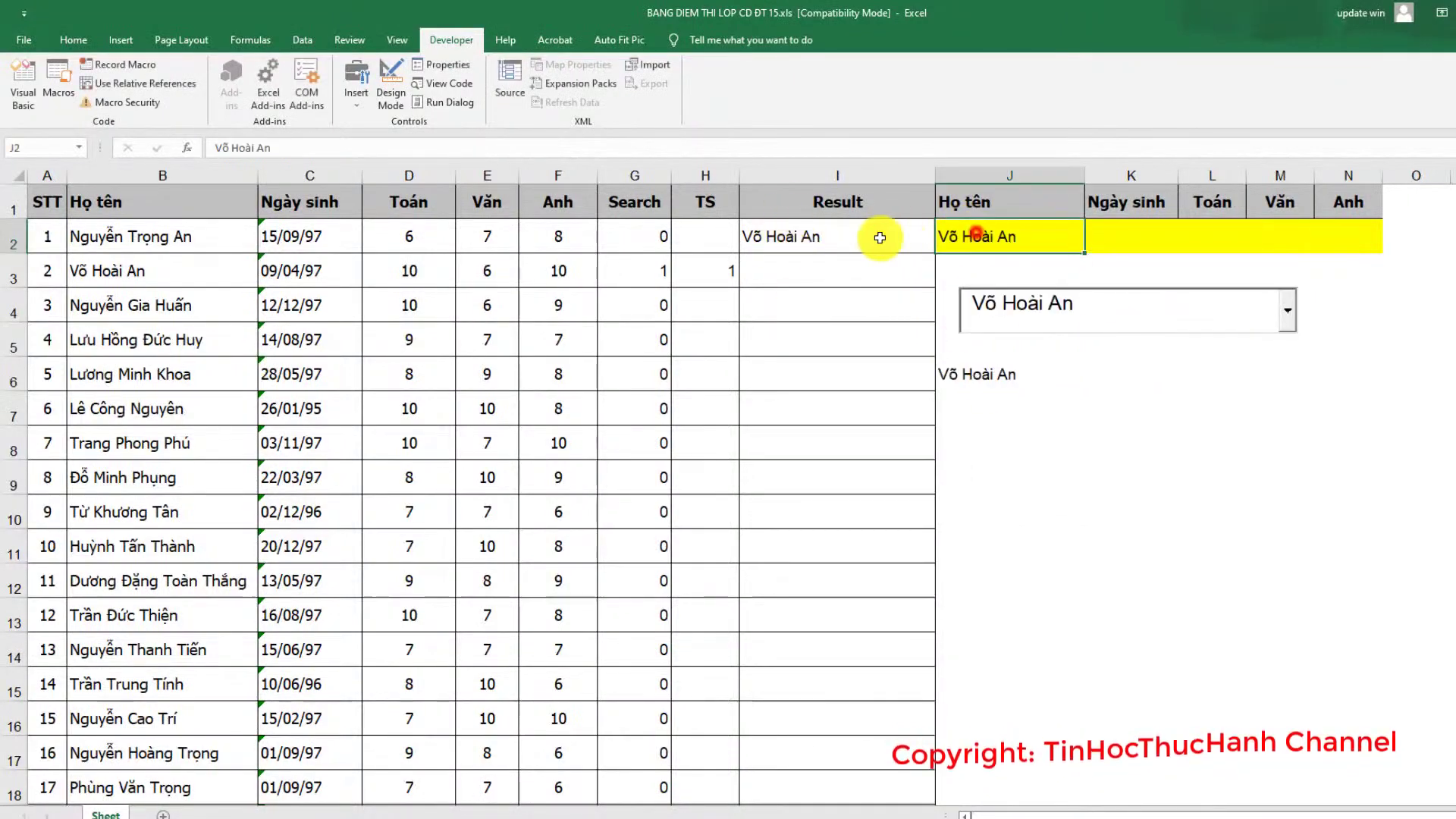
Step: Search the combo box for the fourth student's family name and view the drop-down list of matches
{"action": "type", "text": "lưu"}
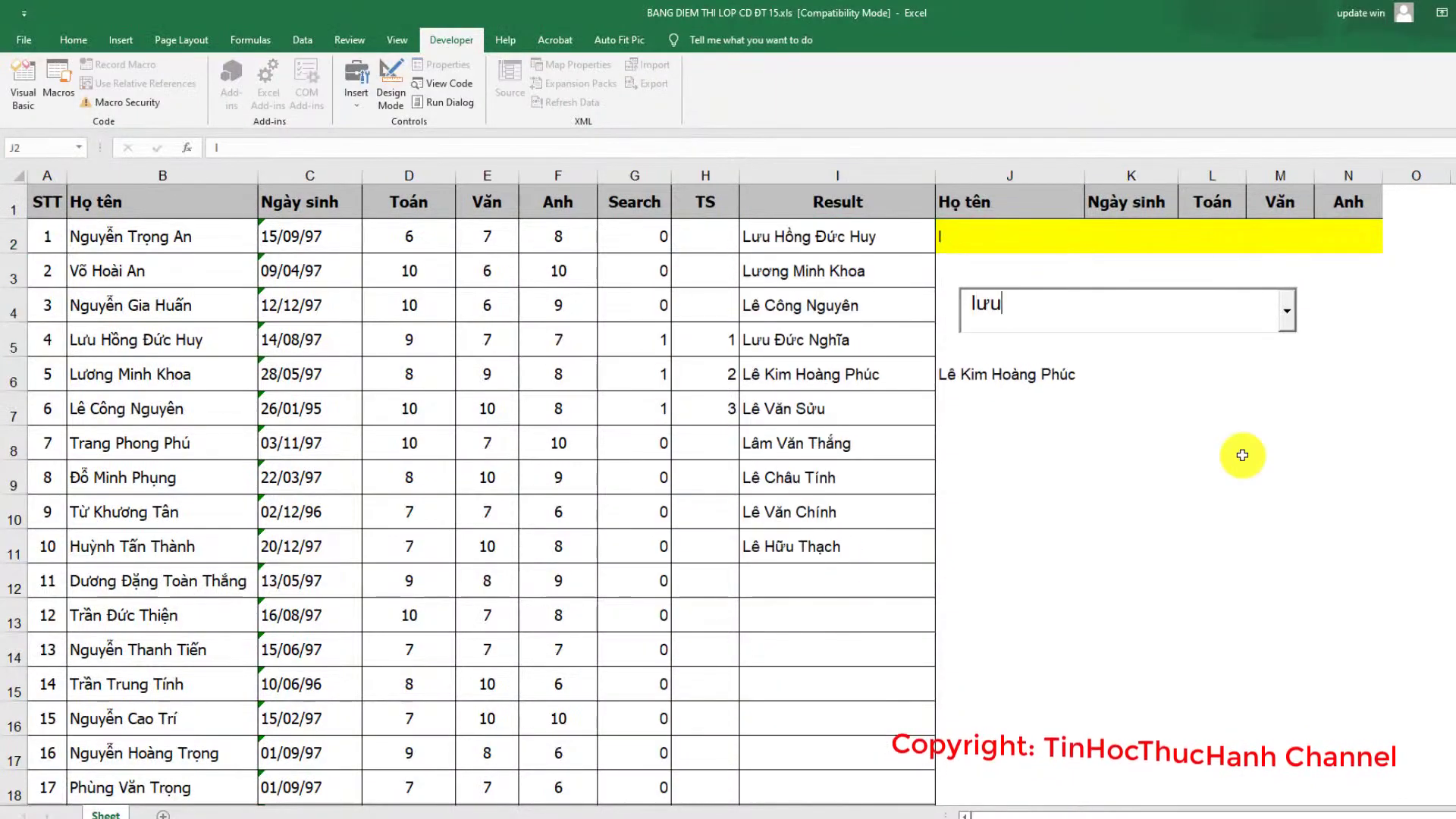
{"action": "left_click", "coordinate": [1287, 311]}
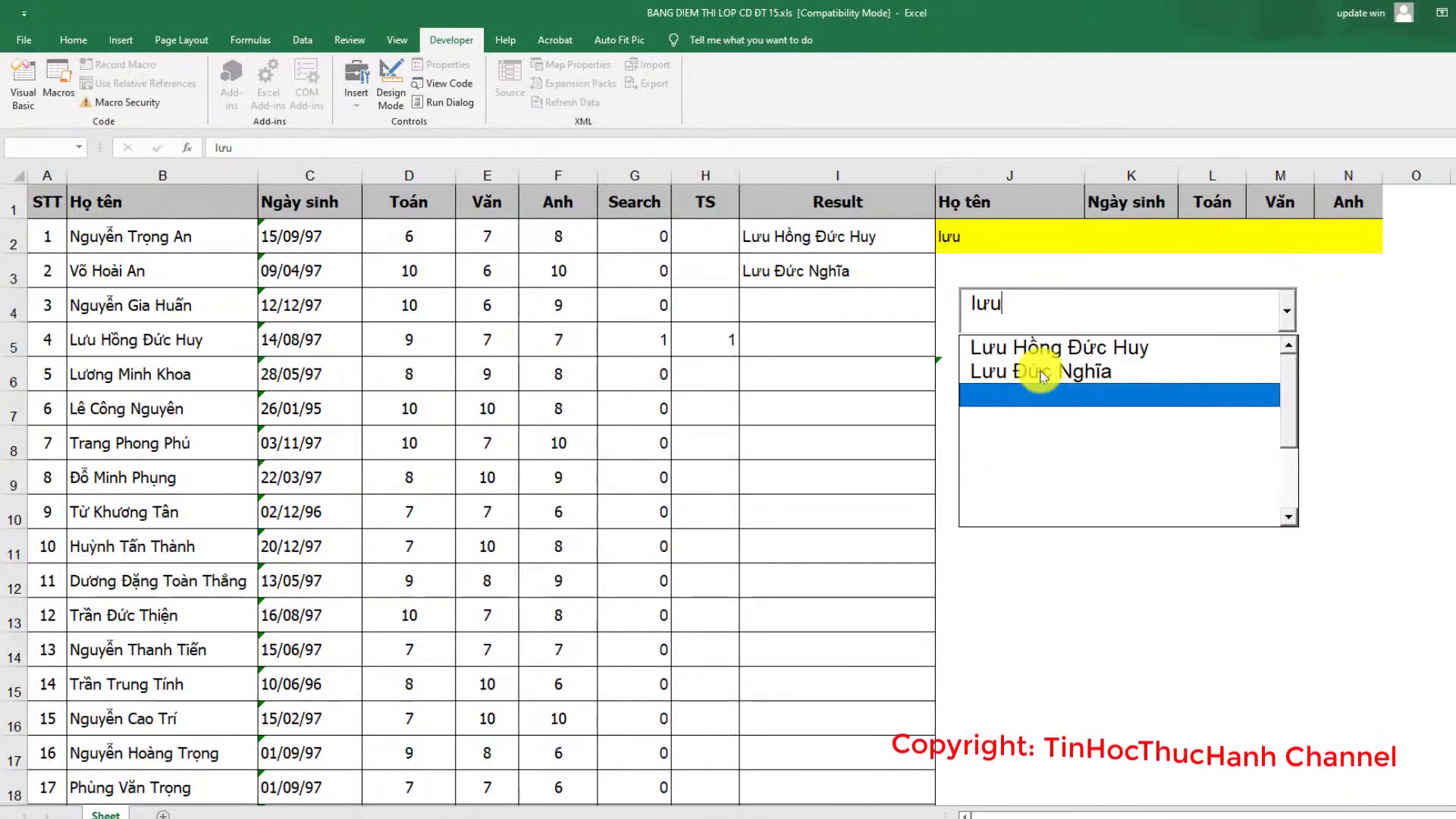
{"action": "left_click", "coordinate": [1041, 319]}
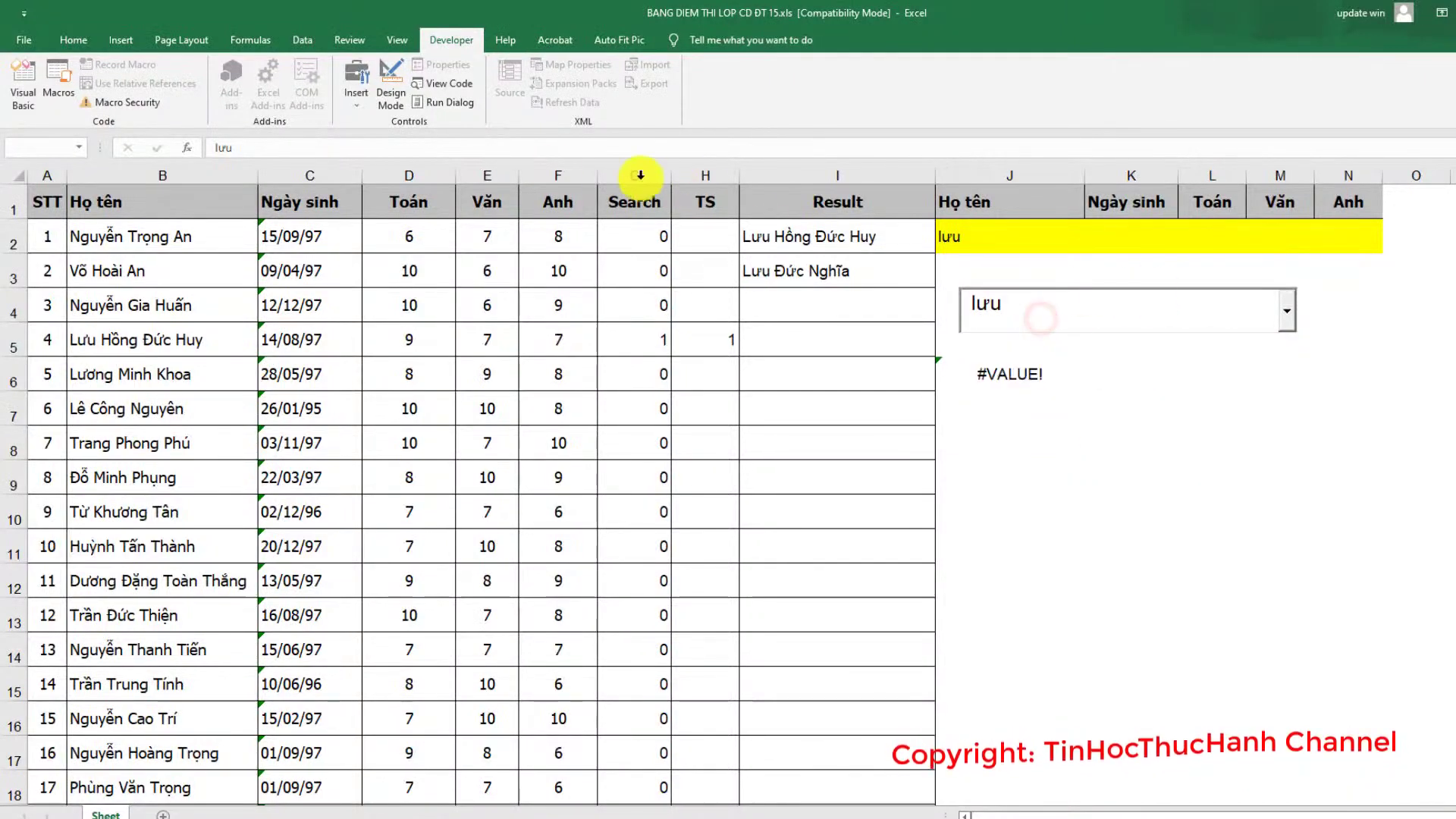
Step: Add the line ComboBox1.DropDown to the combo box's Change event procedure and close the code editor
{"action": "left_click", "coordinate": [395, 88]}
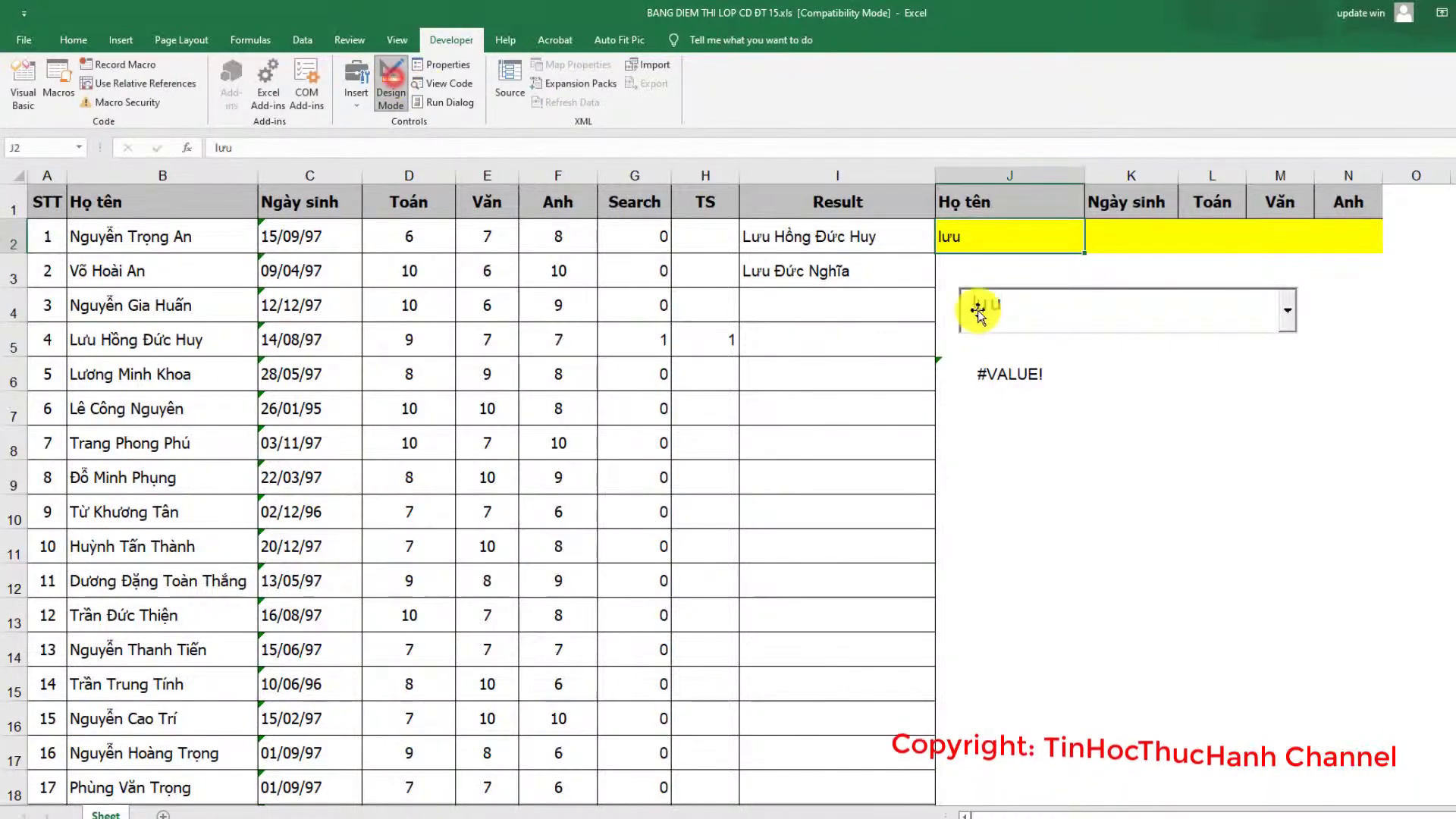
{"action": "left_click", "coordinate": [1022, 317]}
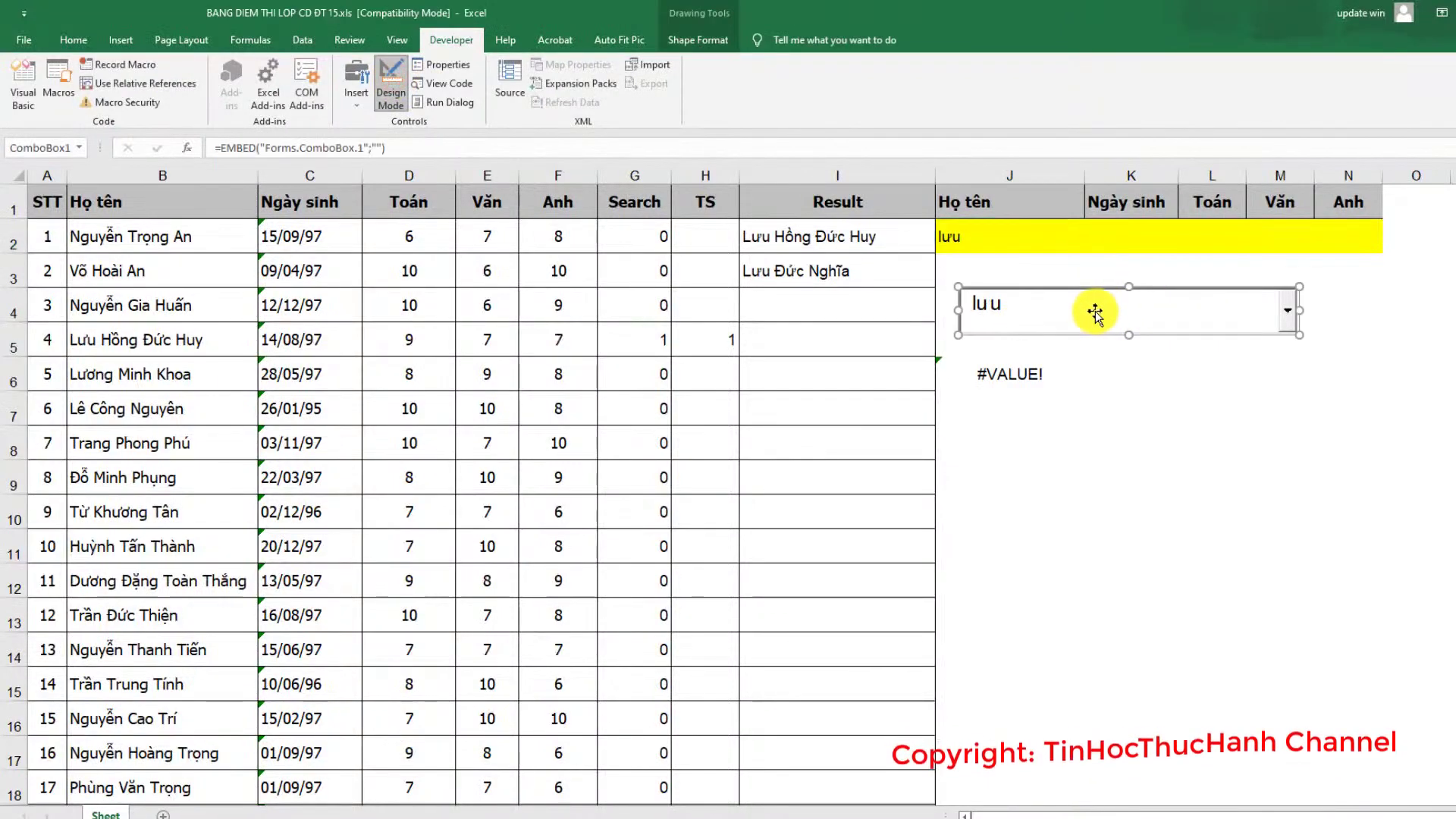
{"action": "double_click", "coordinate": [1095, 310]}
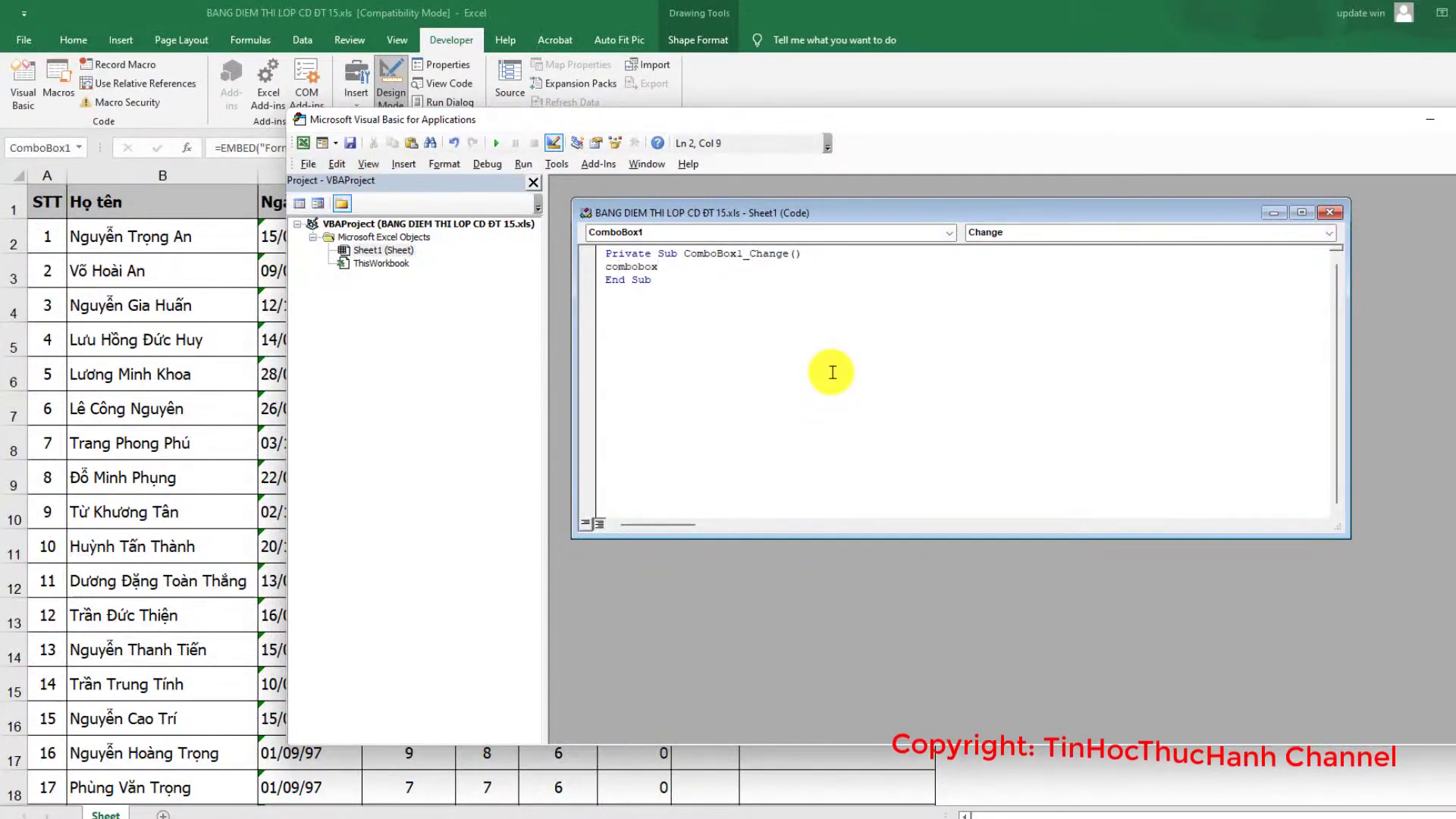
{"action": "type", "text": "combobox1.dro"}
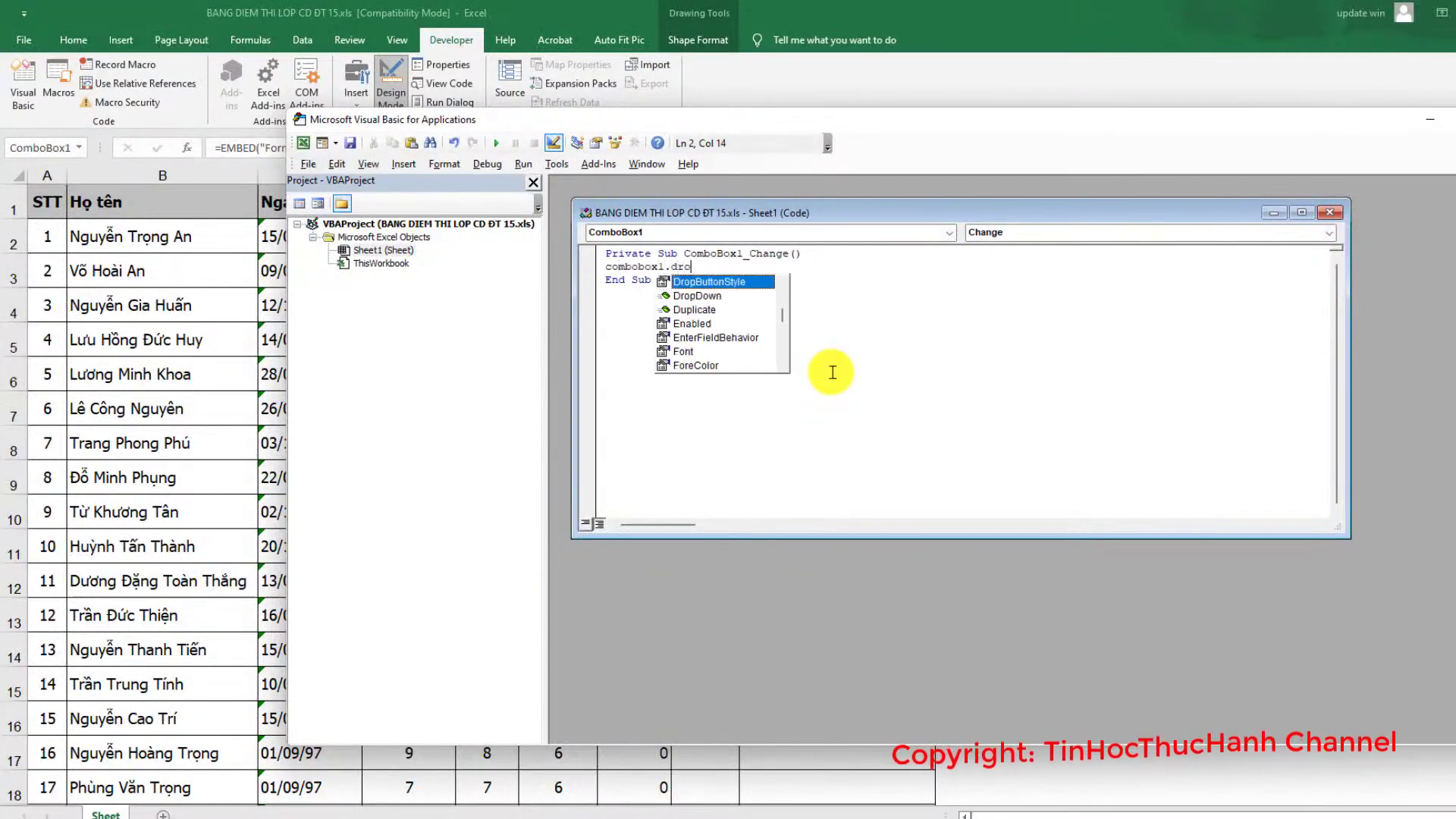
{"action": "key", "text": "Down"}
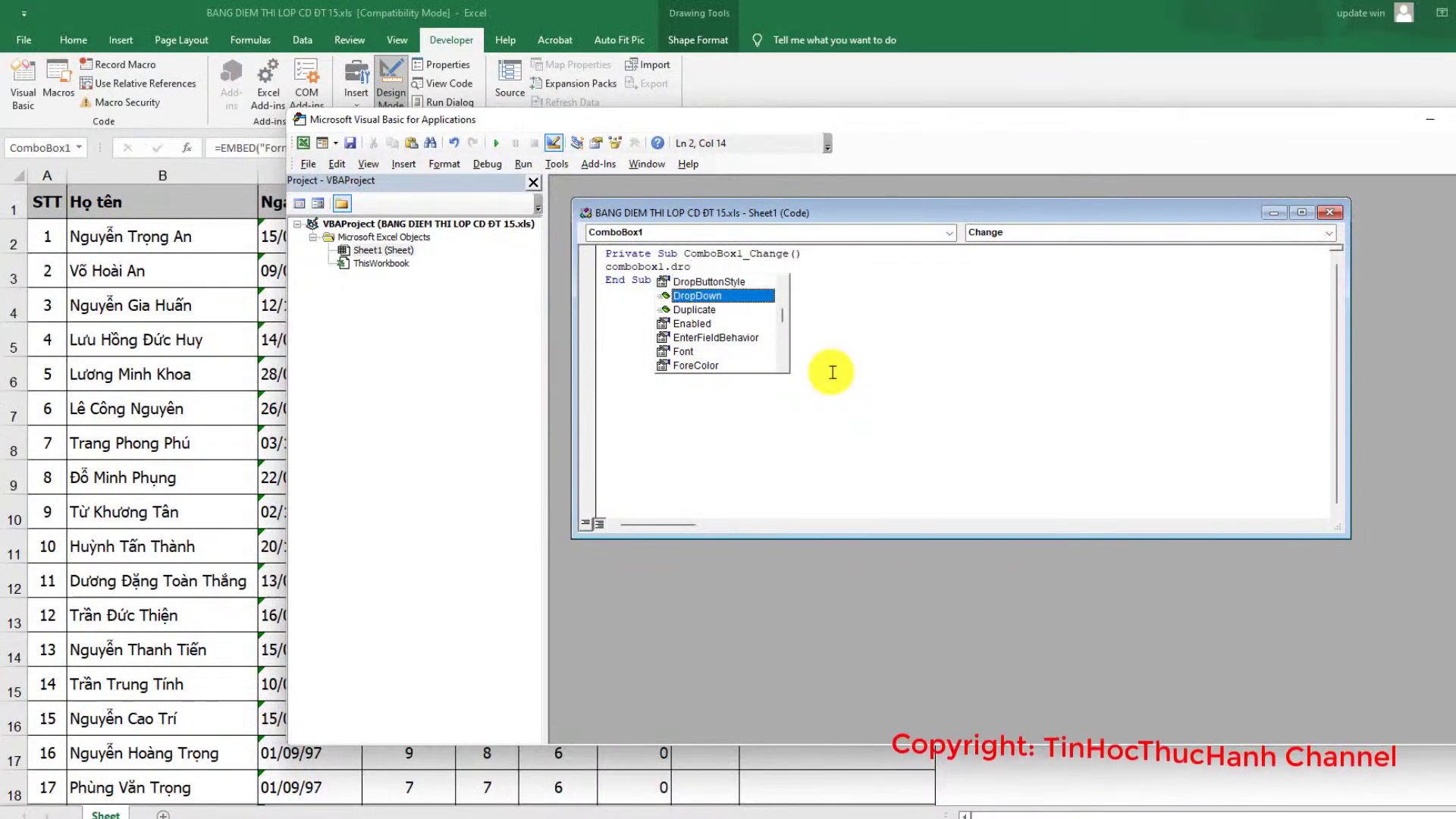
{"action": "key", "text": "Return"}
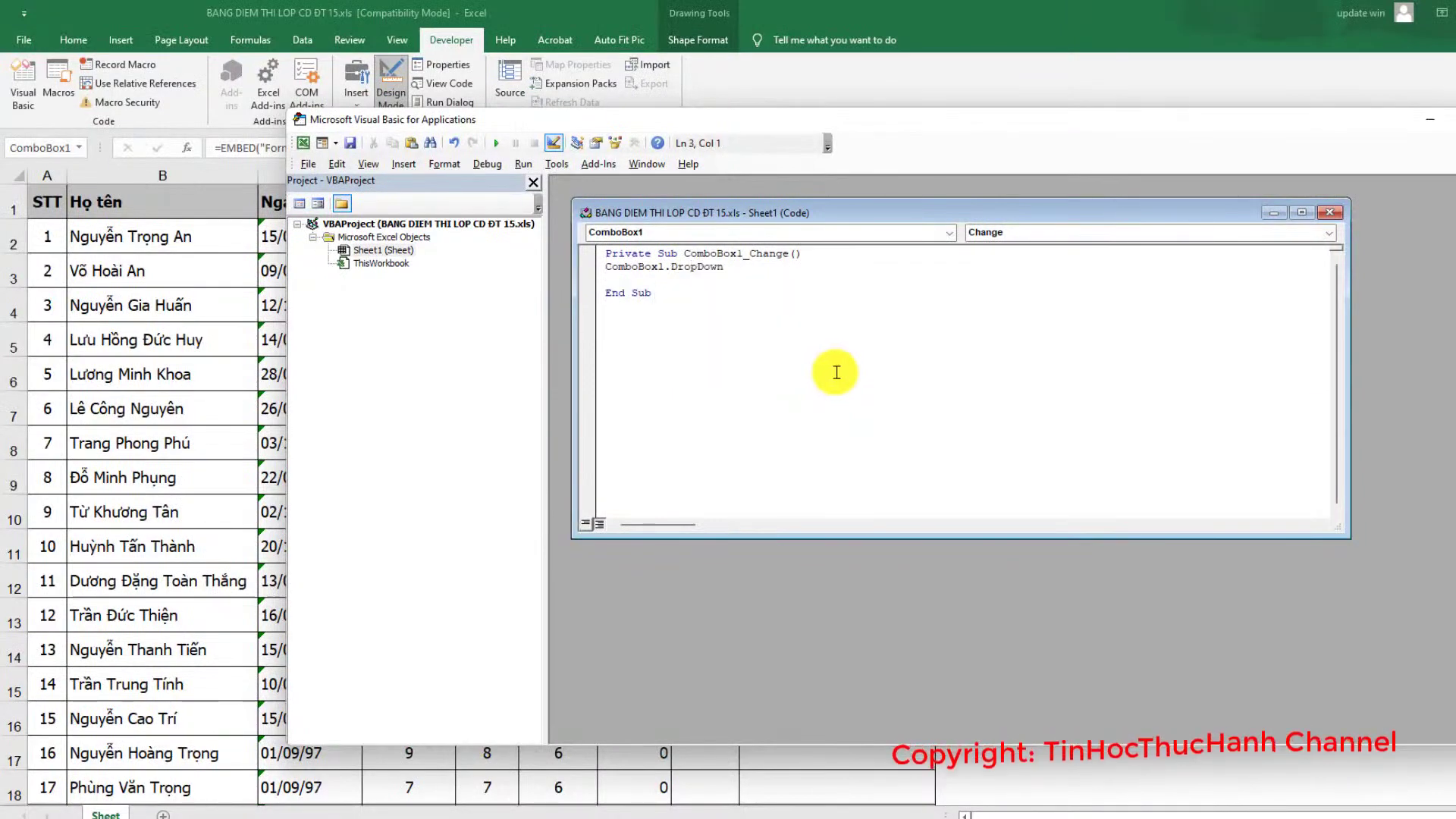
{"action": "left_click", "coordinate": [1329, 216]}
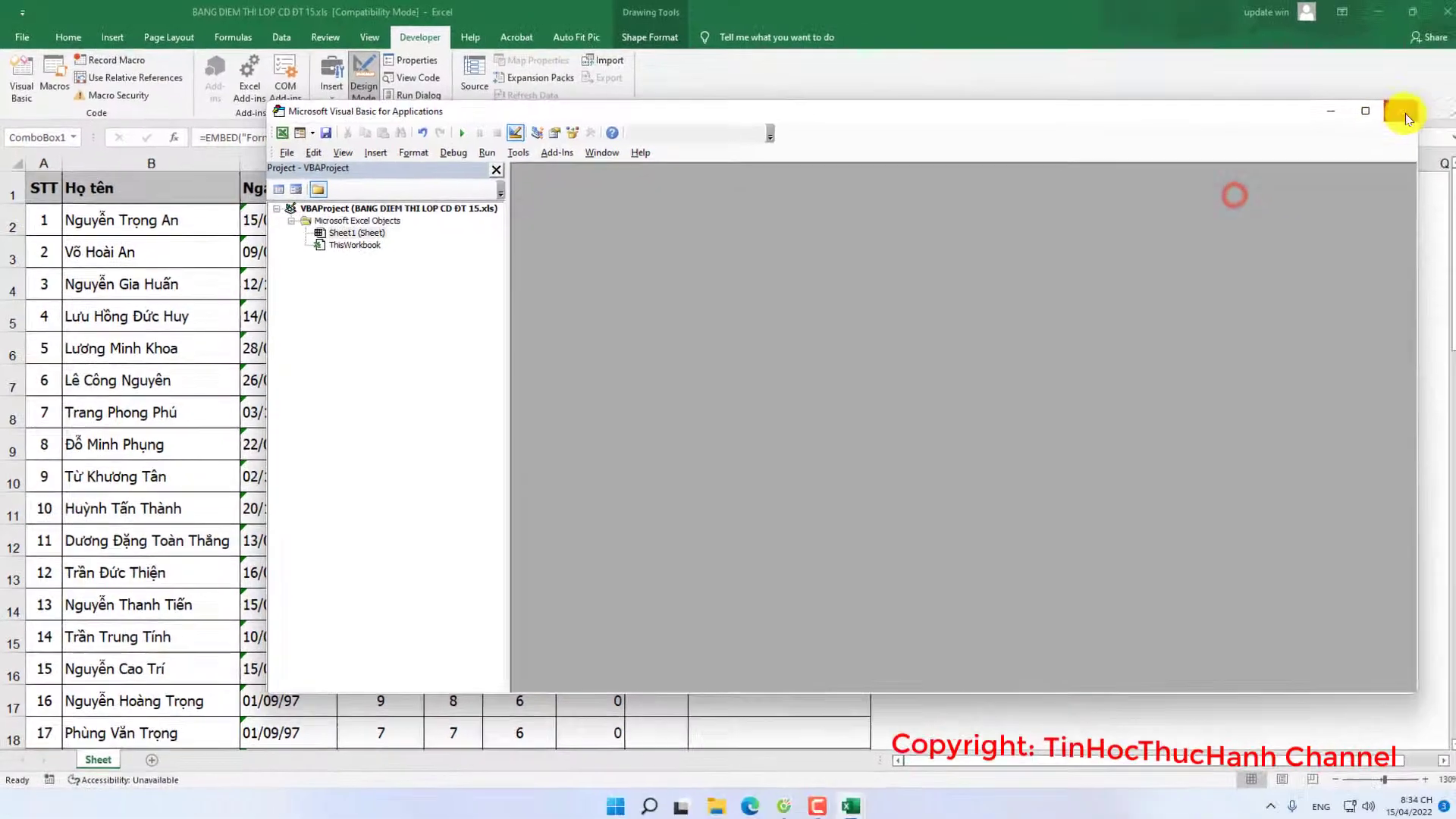
{"action": "left_click", "coordinate": [1399, 113]}
Step: Leave design mode, clear the combo box and search it for the first student's family name
{"action": "left_click", "coordinate": [361, 79]}
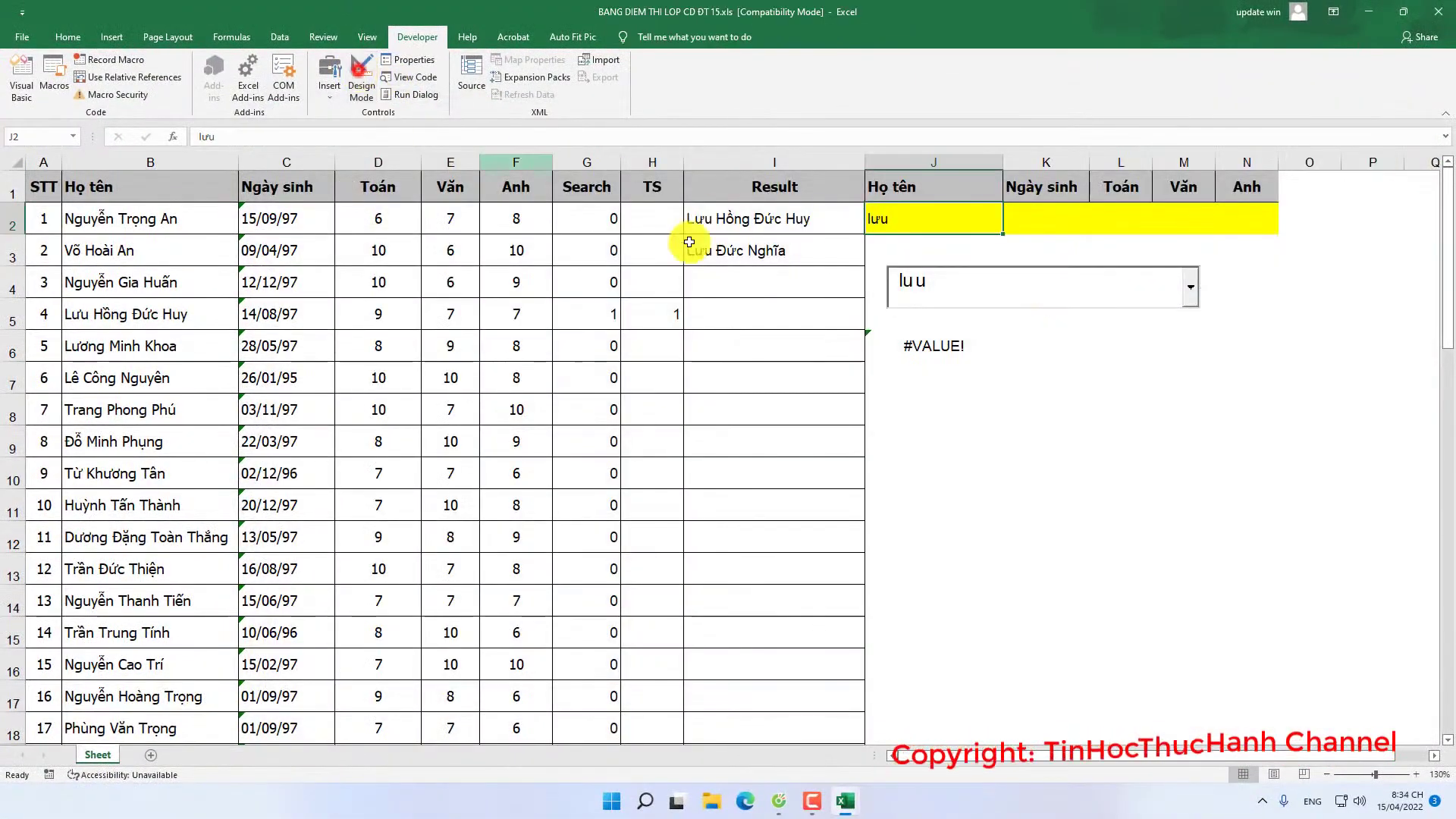
{"action": "left_click", "coordinate": [1046, 346]}
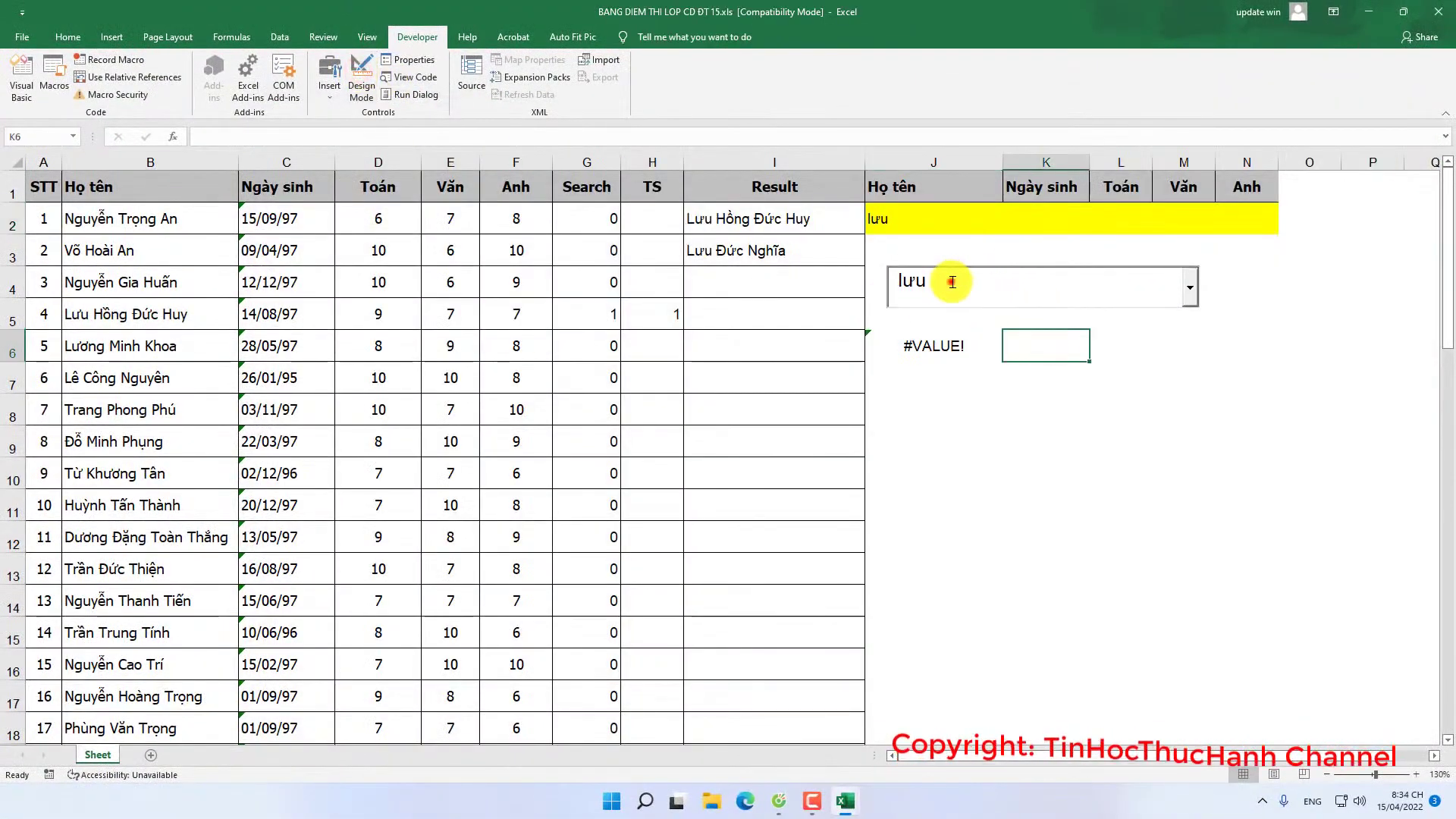
{"action": "left_click", "coordinate": [955, 284]}
{"action": "key", "text": "BackSpace"}
{"action": "key", "text": "BackSpace"}
{"action": "key", "text": "BackSpace"}
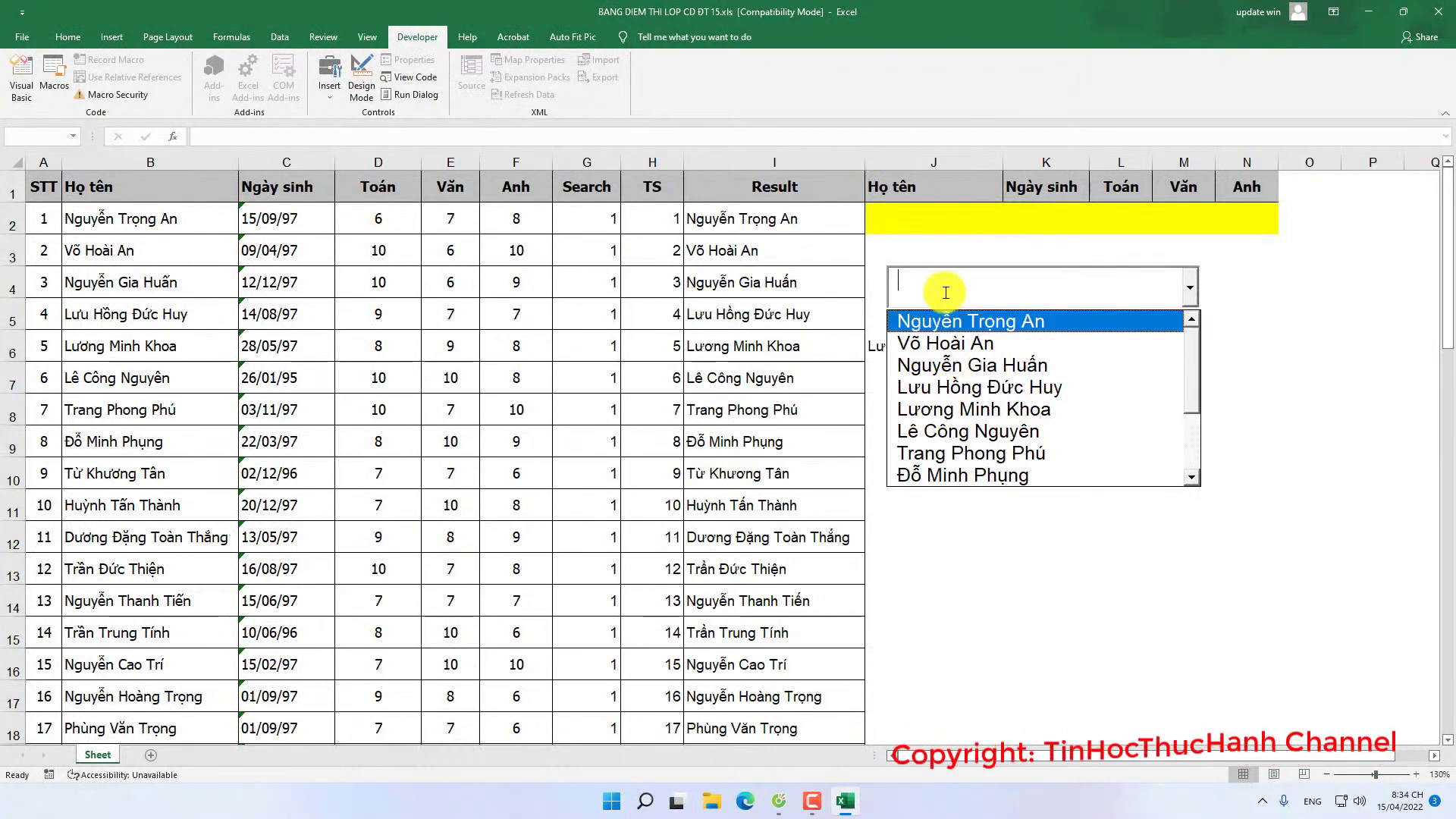
{"action": "type", "text": "nguyên"}
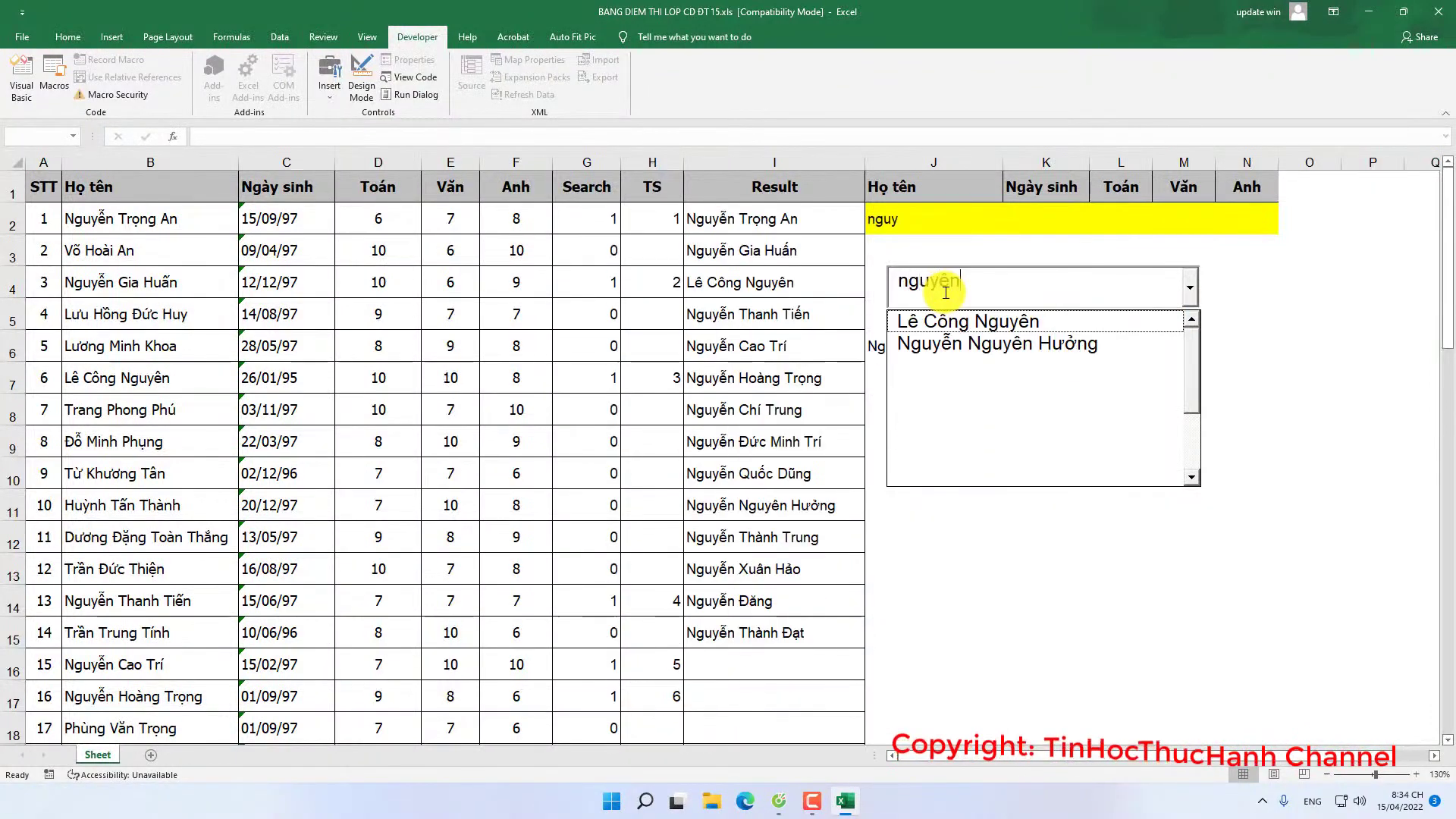
{"action": "type", "text": "x"}
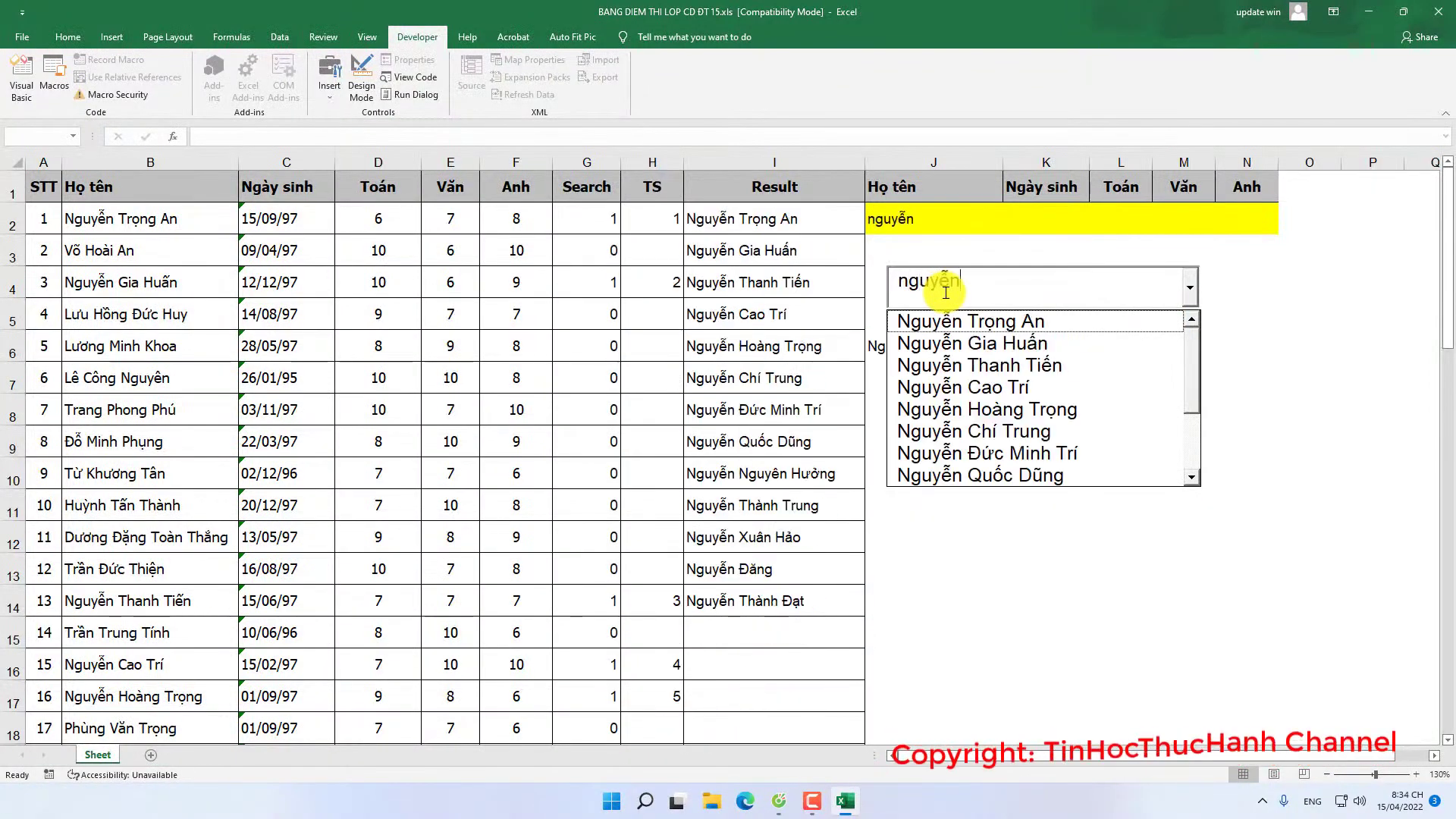
Step: Clear the combo box, search for the seventh student's family name and choose the matching entry
{"action": "key", "text": "BackSpace"}
{"action": "key", "text": "BackSpace"}
{"action": "key", "text": "BackSpace"}
{"action": "key", "text": "BackSpace"}
{"action": "key", "text": "BackSpace"}
{"action": "type", "text": "lê"}
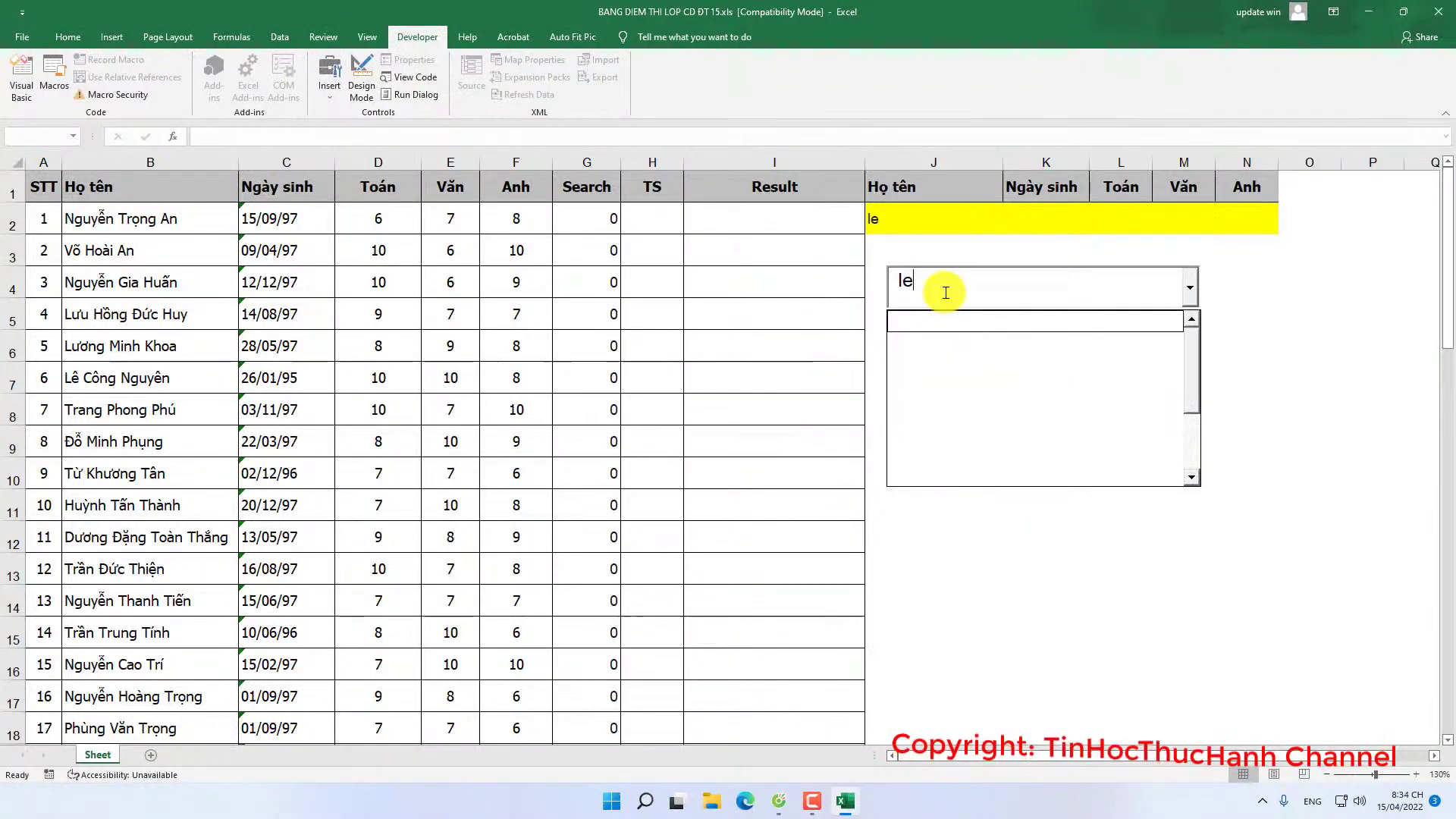
{"action": "key", "text": "BackSpace"}
{"action": "key", "text": "BackSpace"}
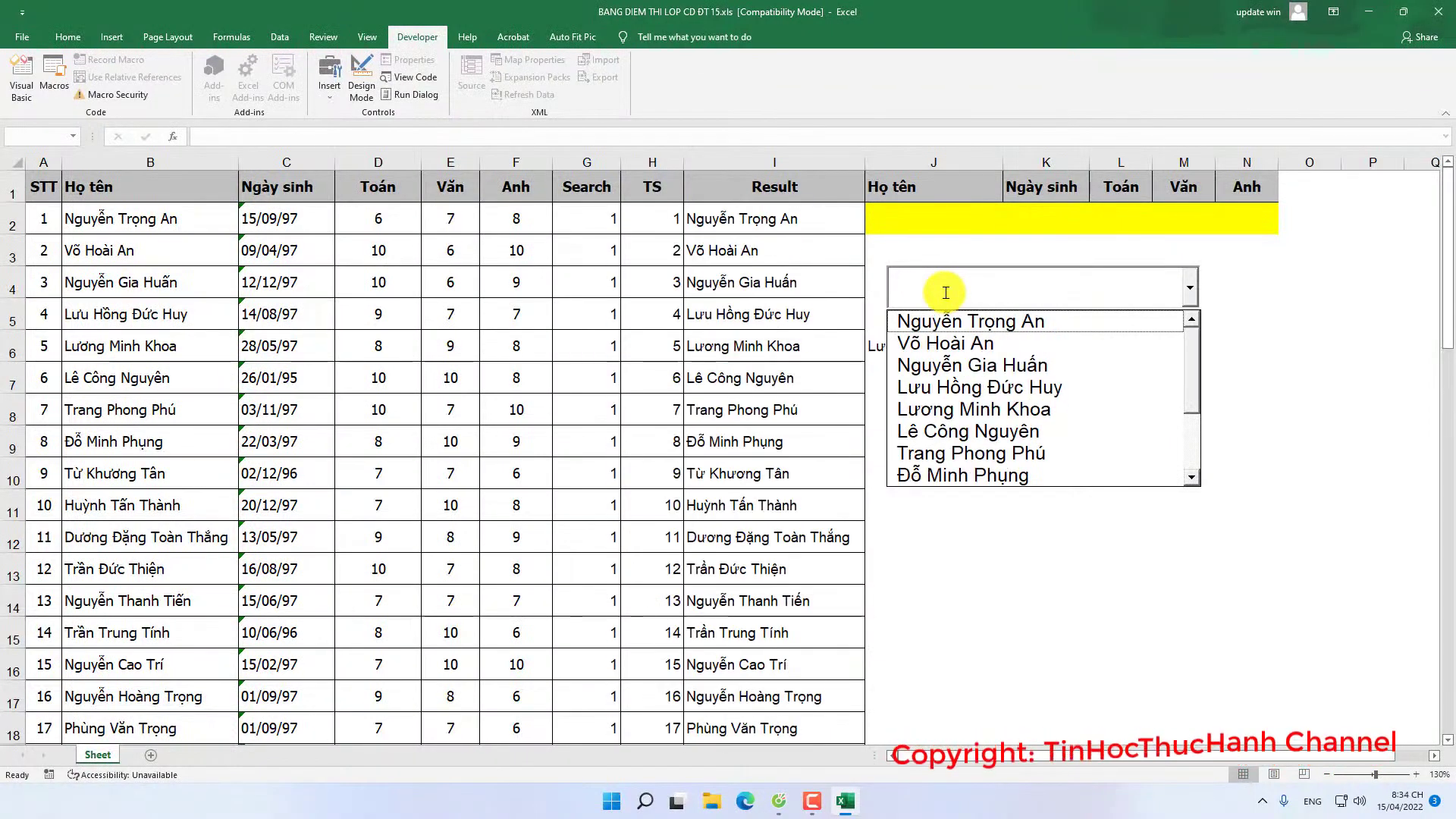
{"action": "type", "text": "trang"}
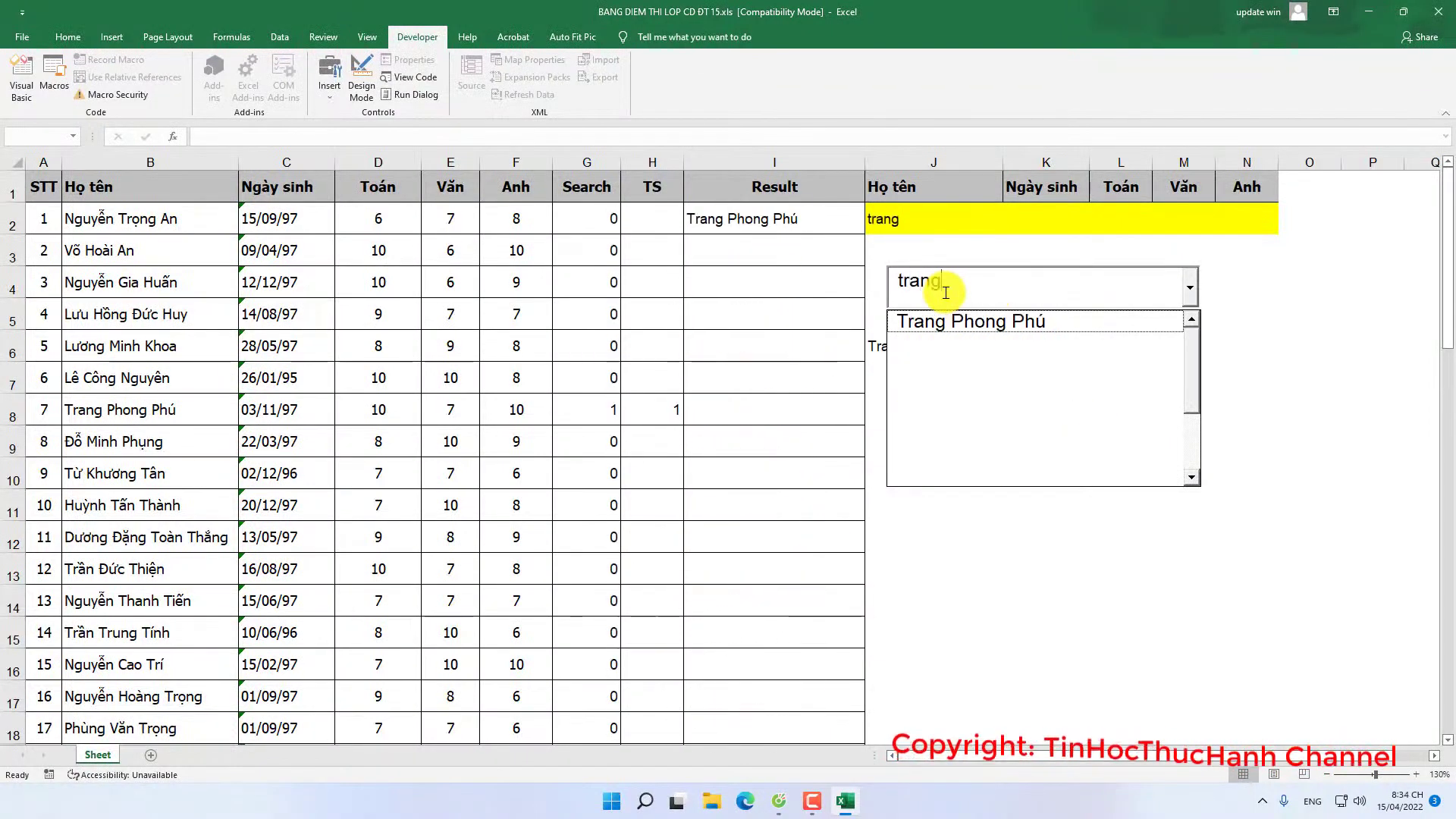
{"action": "left_click", "coordinate": [963, 321]}
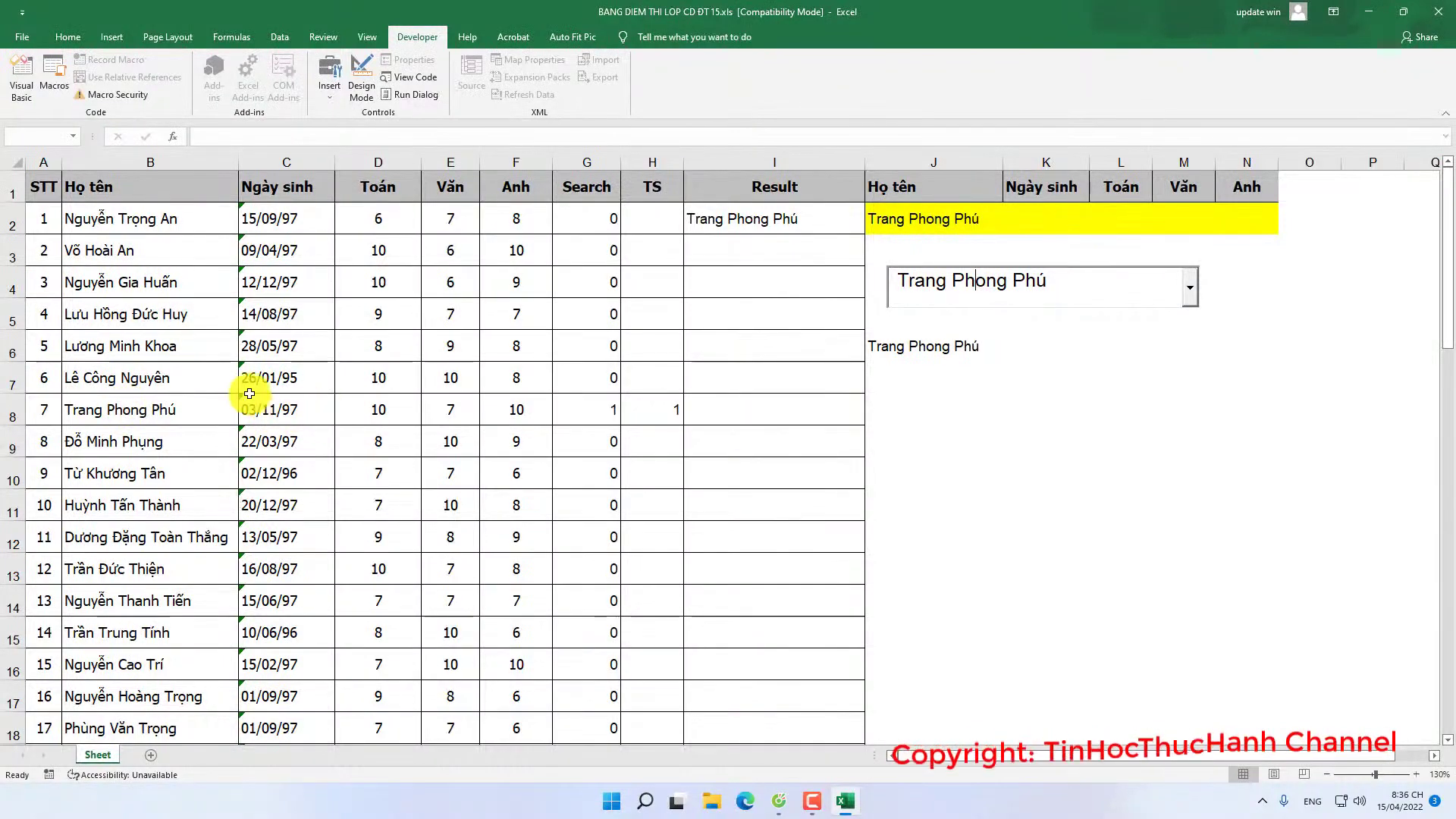
Step: Create a new conditional formatting rule that uses a formula to determine which cells to format
{"action": "left_click", "coordinate": [84, 43]}
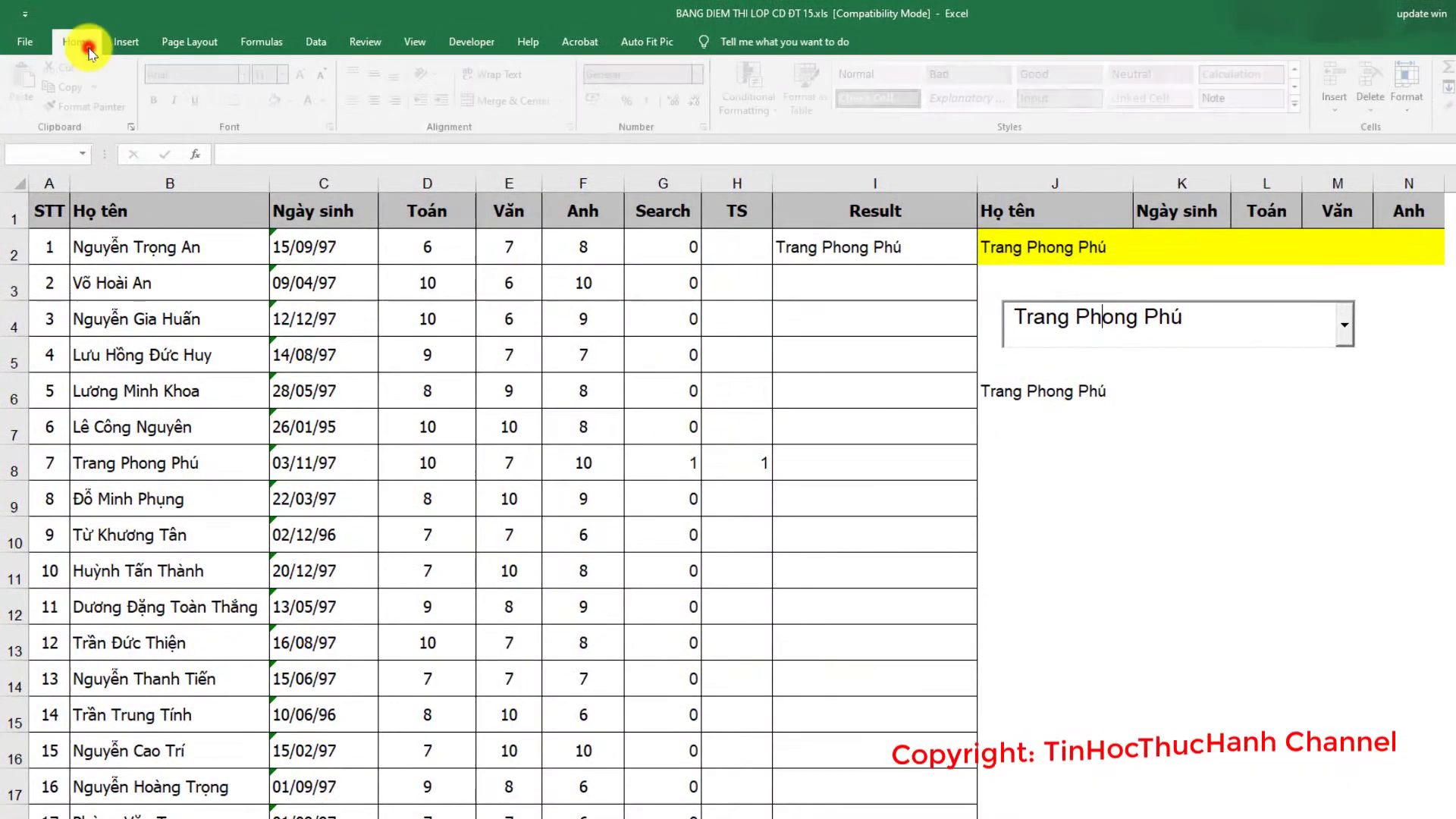
{"action": "left_click", "coordinate": [1050, 449]}
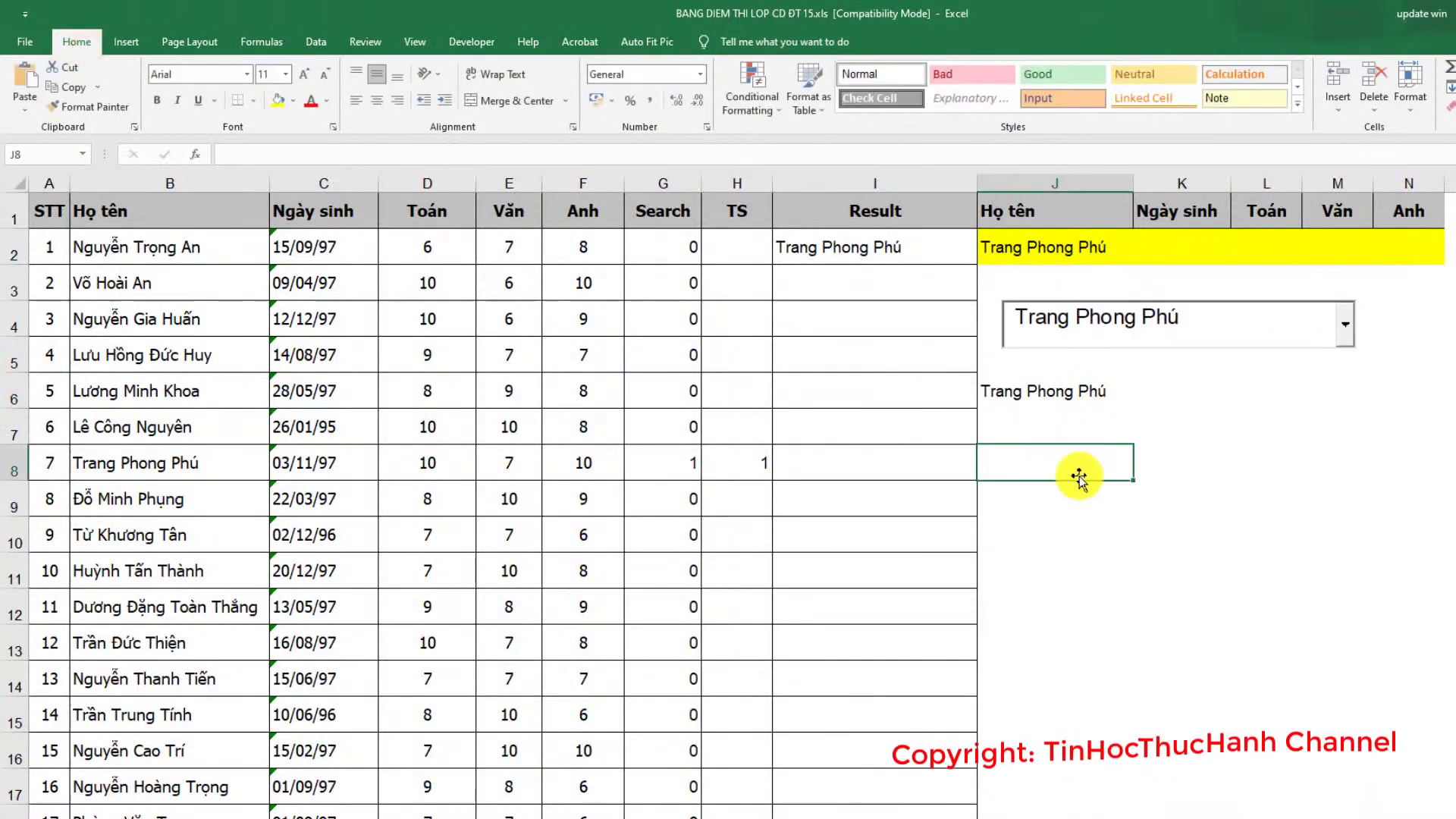
{"action": "left_click", "coordinate": [764, 112]}
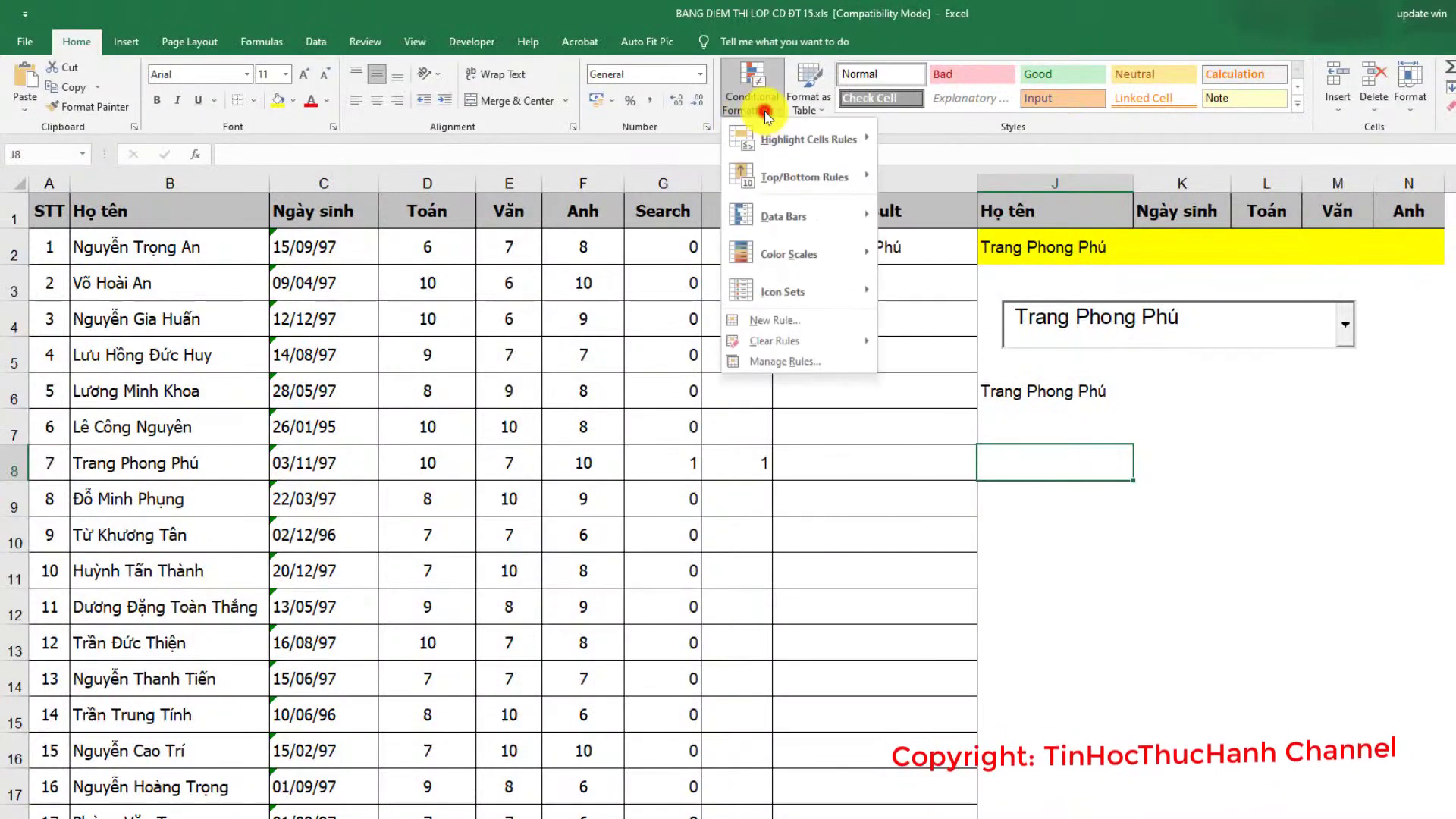
{"action": "left_click", "coordinate": [831, 361]}
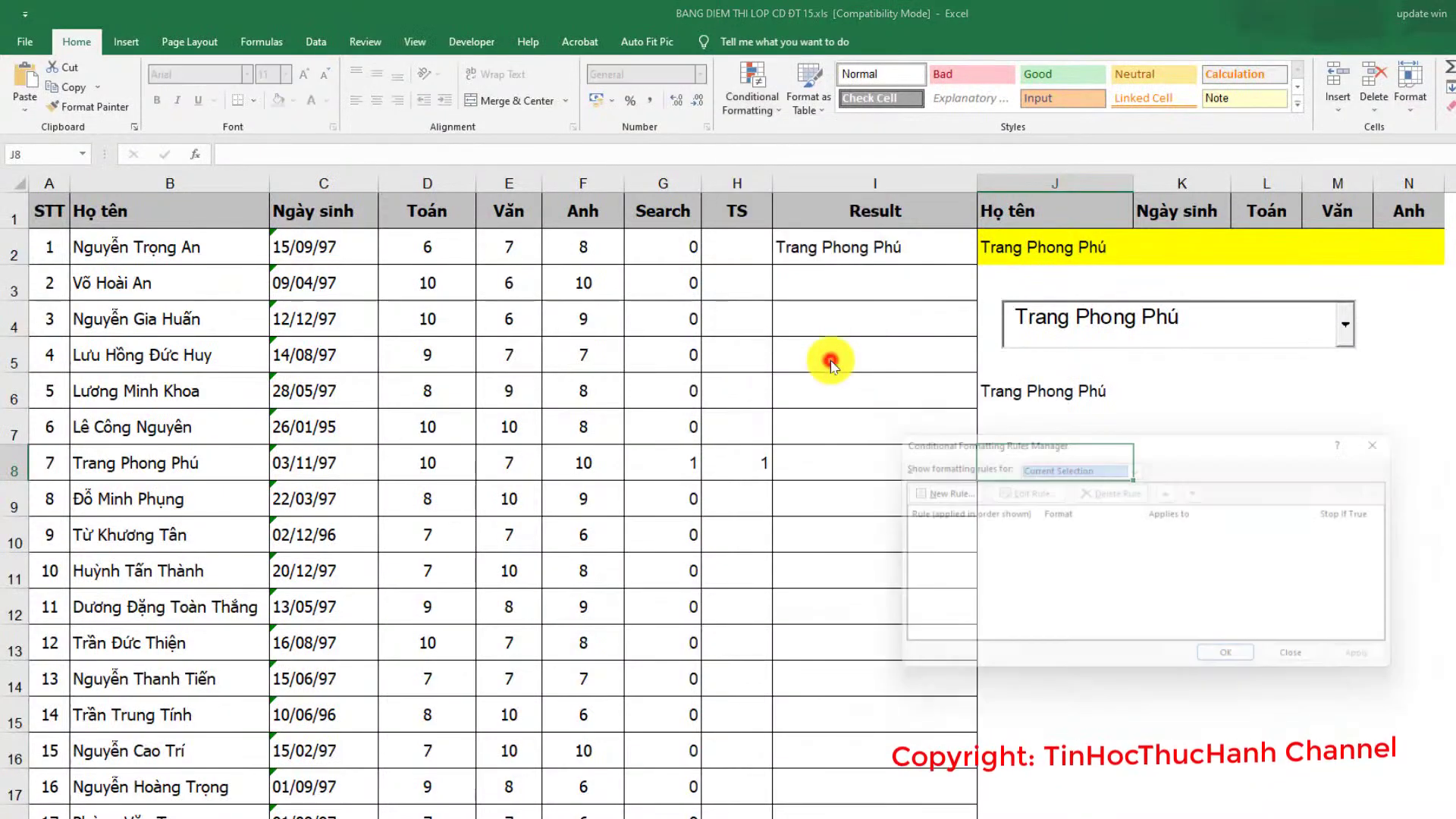
{"action": "left_click", "coordinate": [932, 492]}
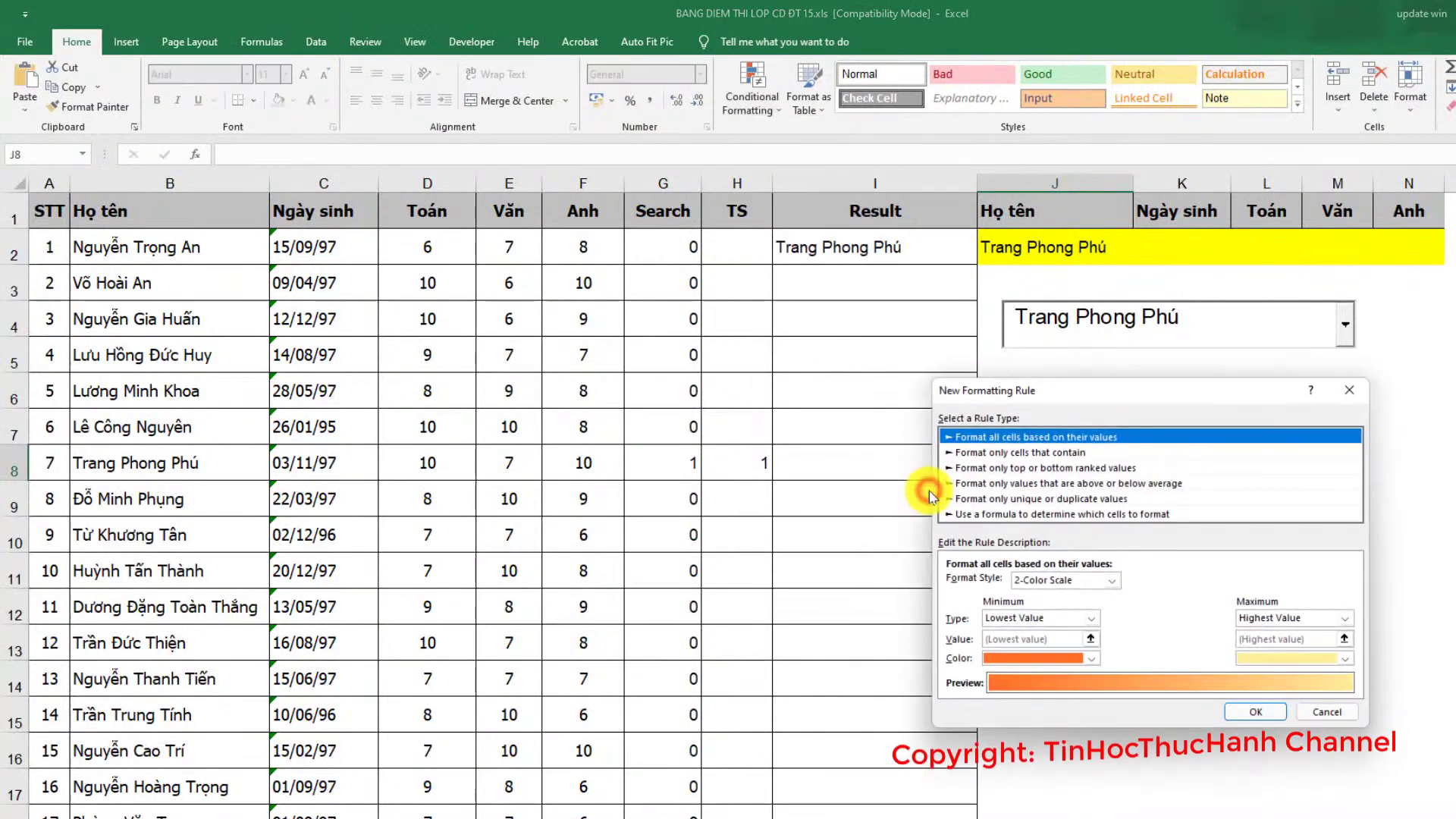
{"action": "left_click_drag", "start_coordinate": [1043, 414], "coordinate": [856, 329]}
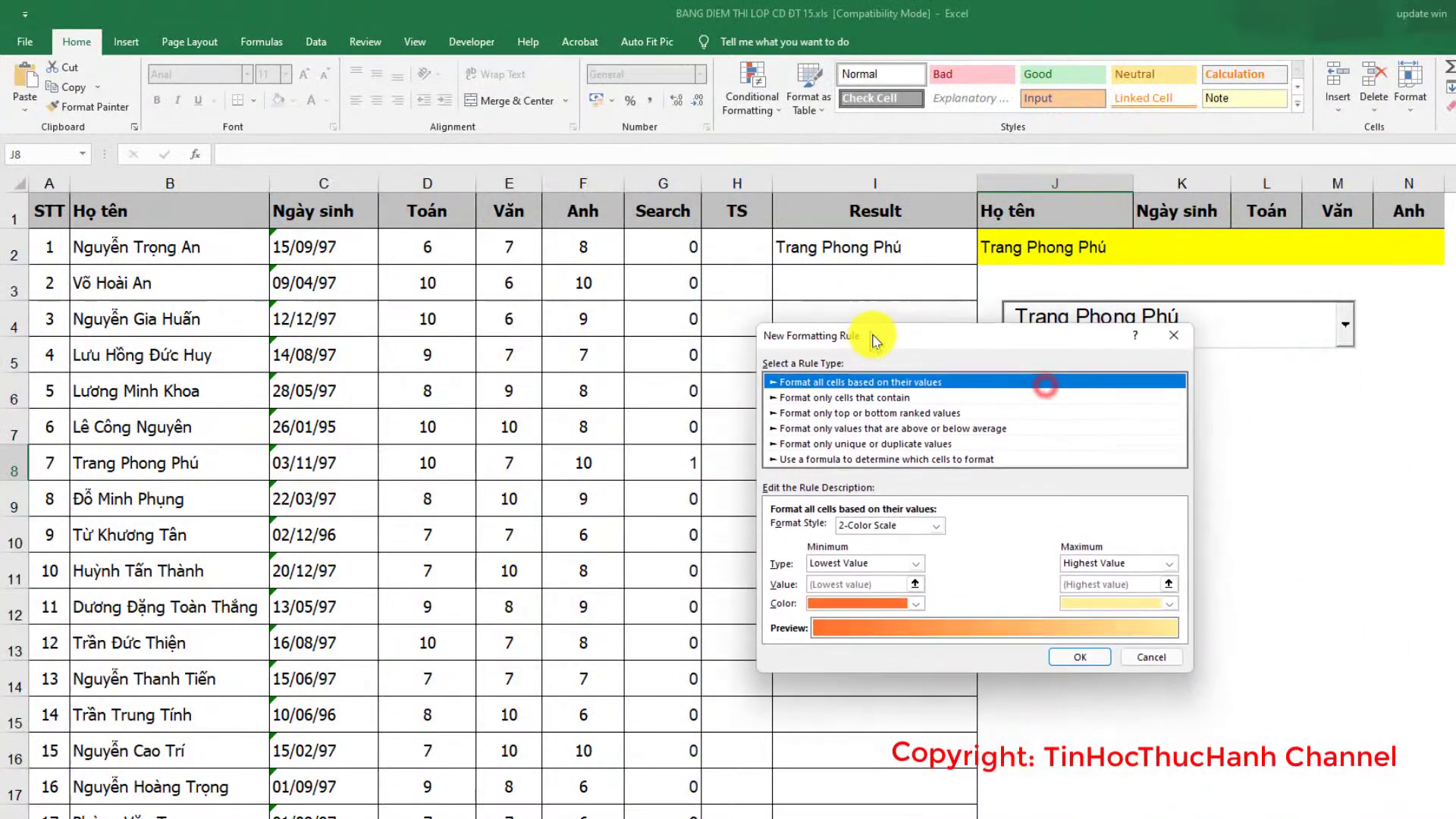
{"action": "left_click", "coordinate": [892, 463]}
Step: Enter =$B2=$J$2 as the rule's formula, comparing each student's name with the searched name
{"action": "left_click", "coordinate": [857, 528]}
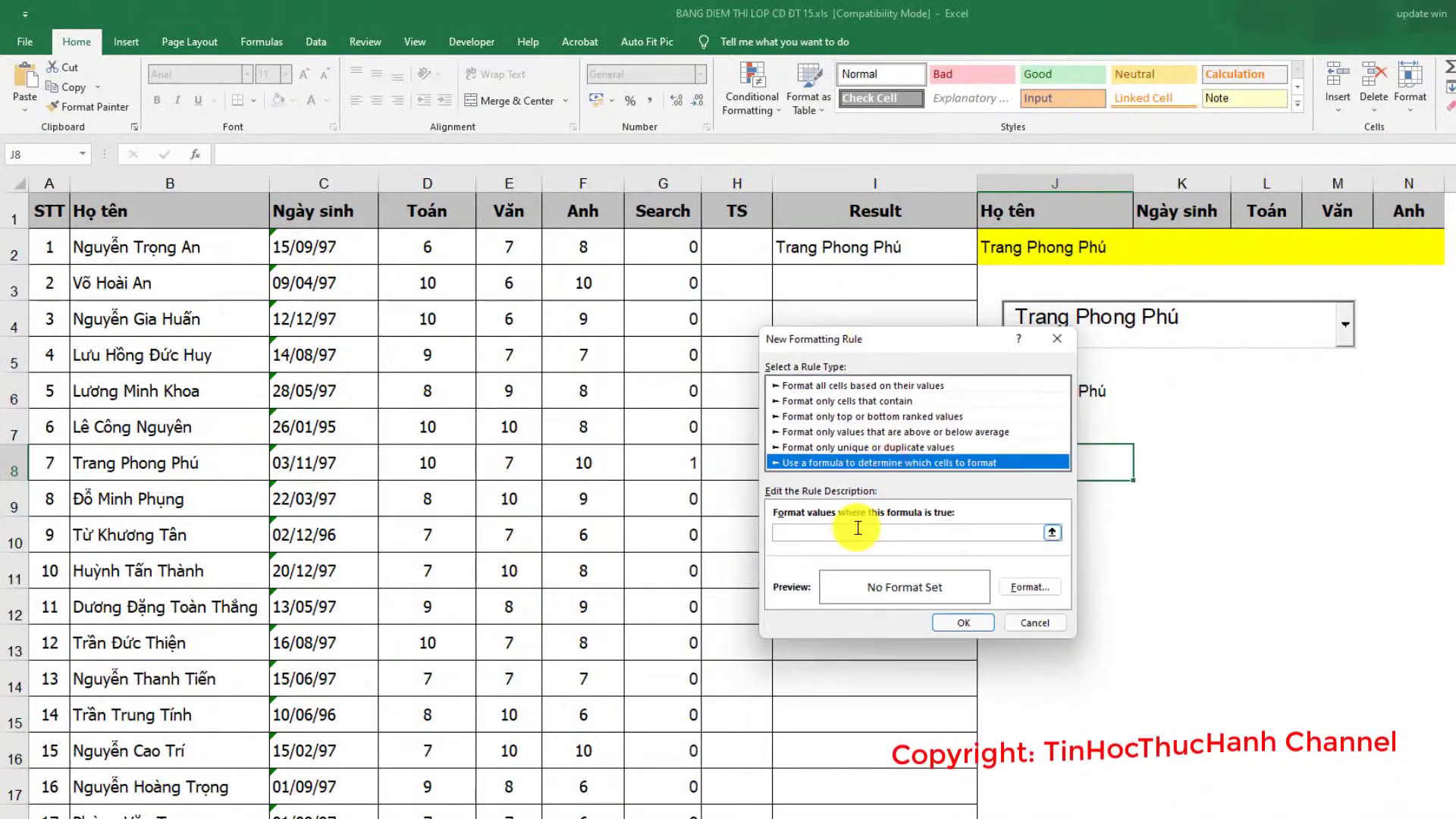
{"action": "left_click", "coordinate": [851, 531]}
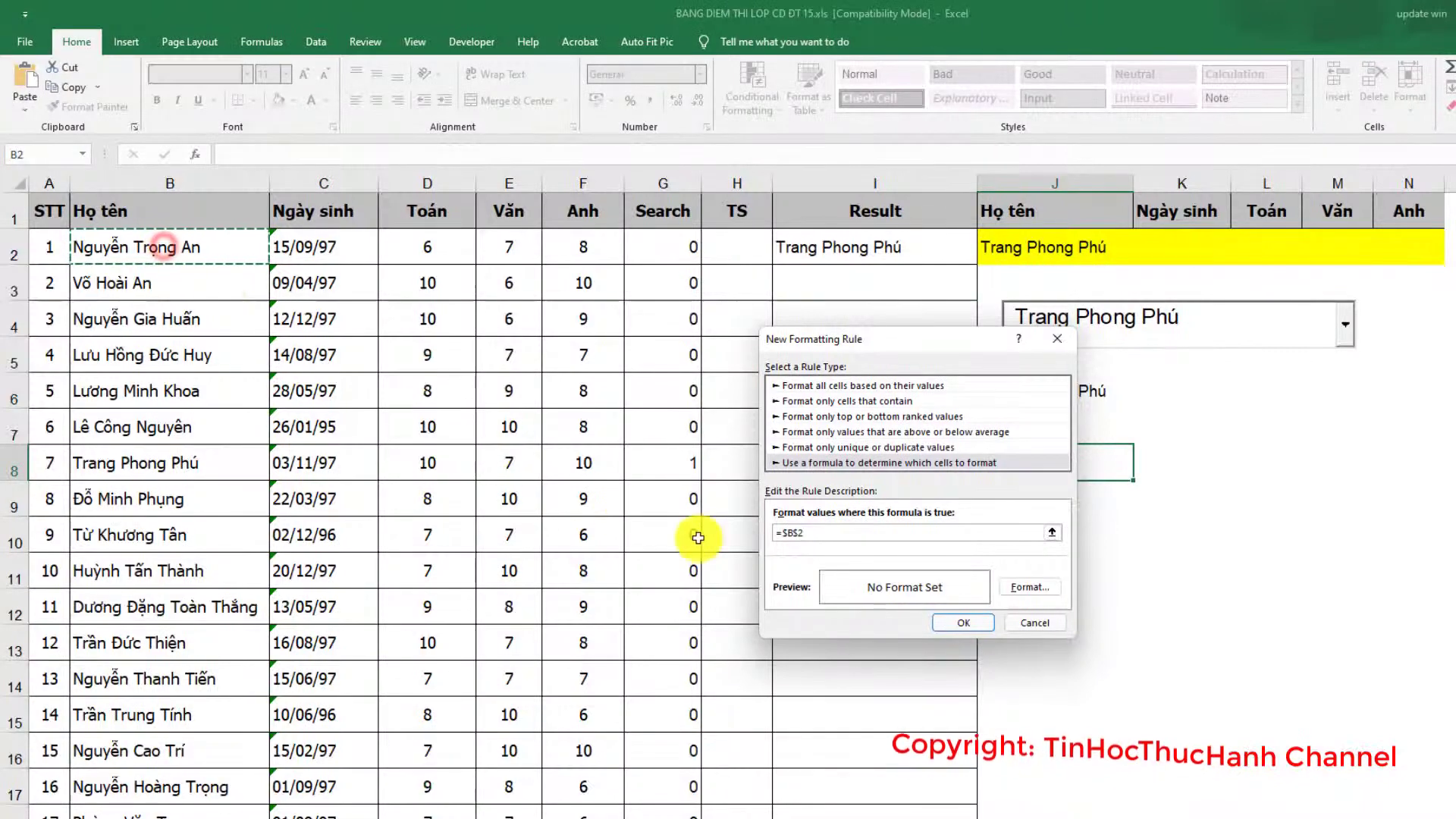
{"action": "left_click", "coordinate": [798, 530]}
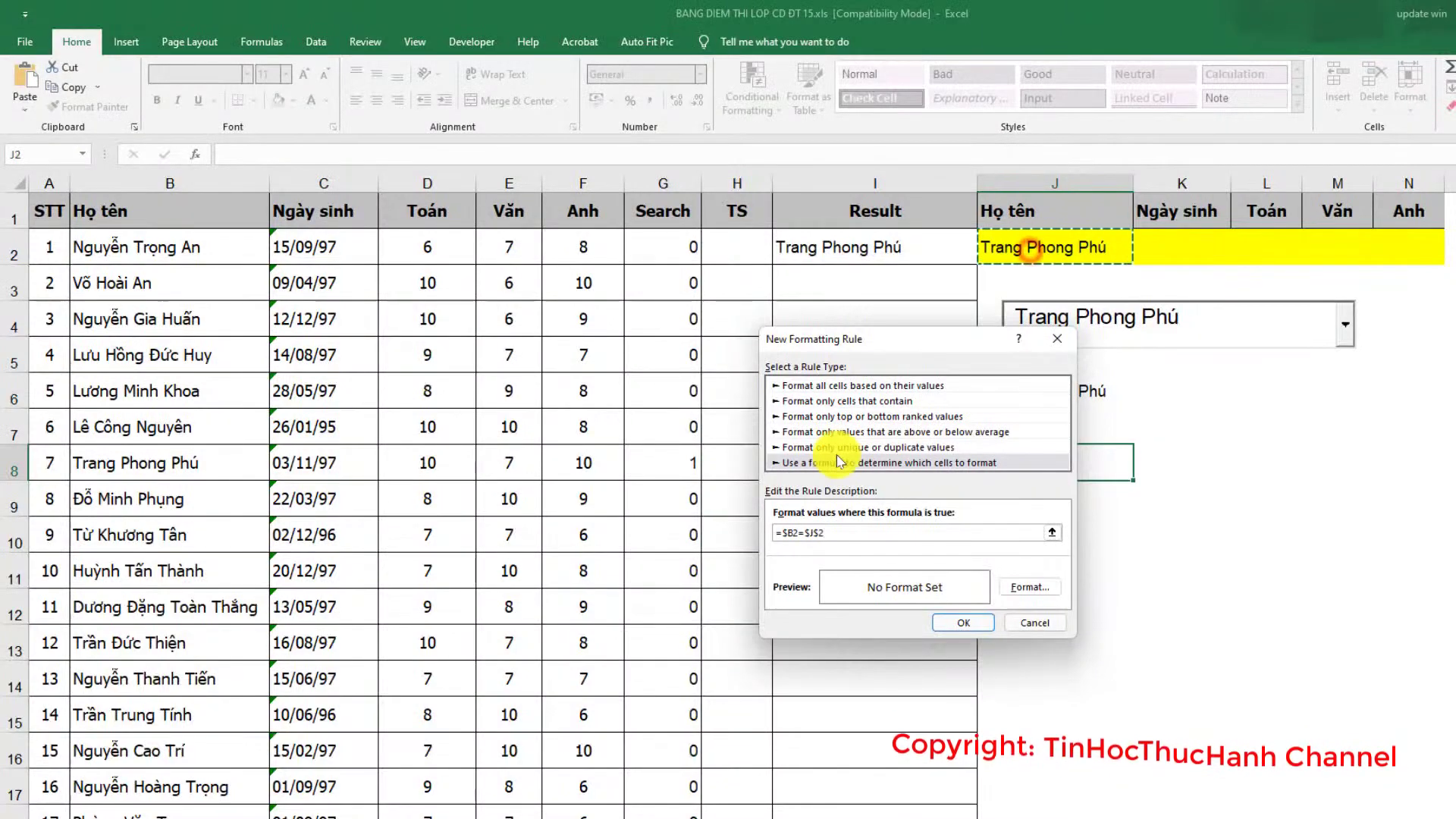
{"action": "left_click", "coordinate": [809, 534]}
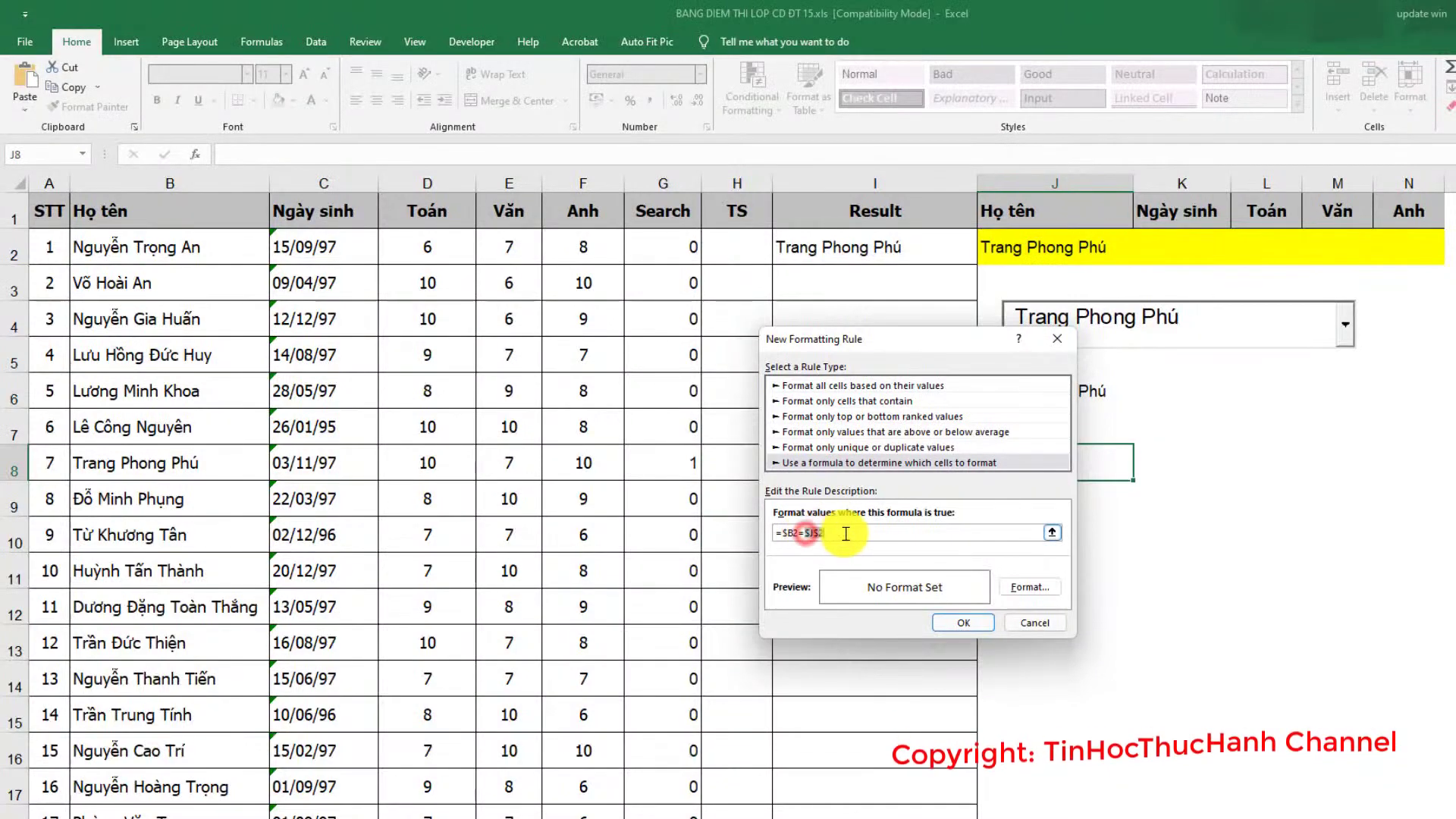
Step: Format the rule with bold text and a yellow fill, and confirm the new rule
{"action": "left_click", "coordinate": [1019, 589]}
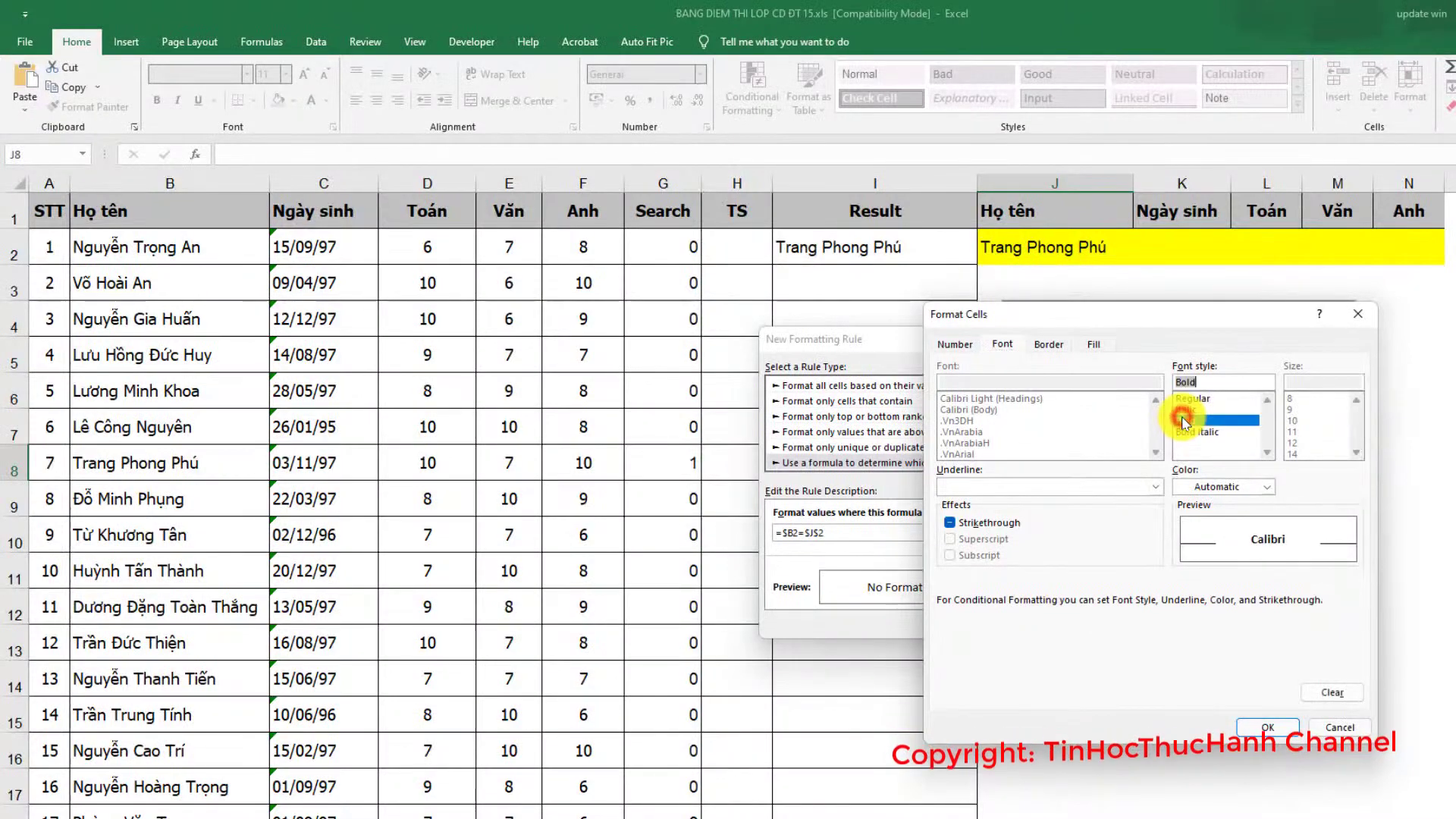
{"action": "left_click", "coordinate": [1094, 346]}
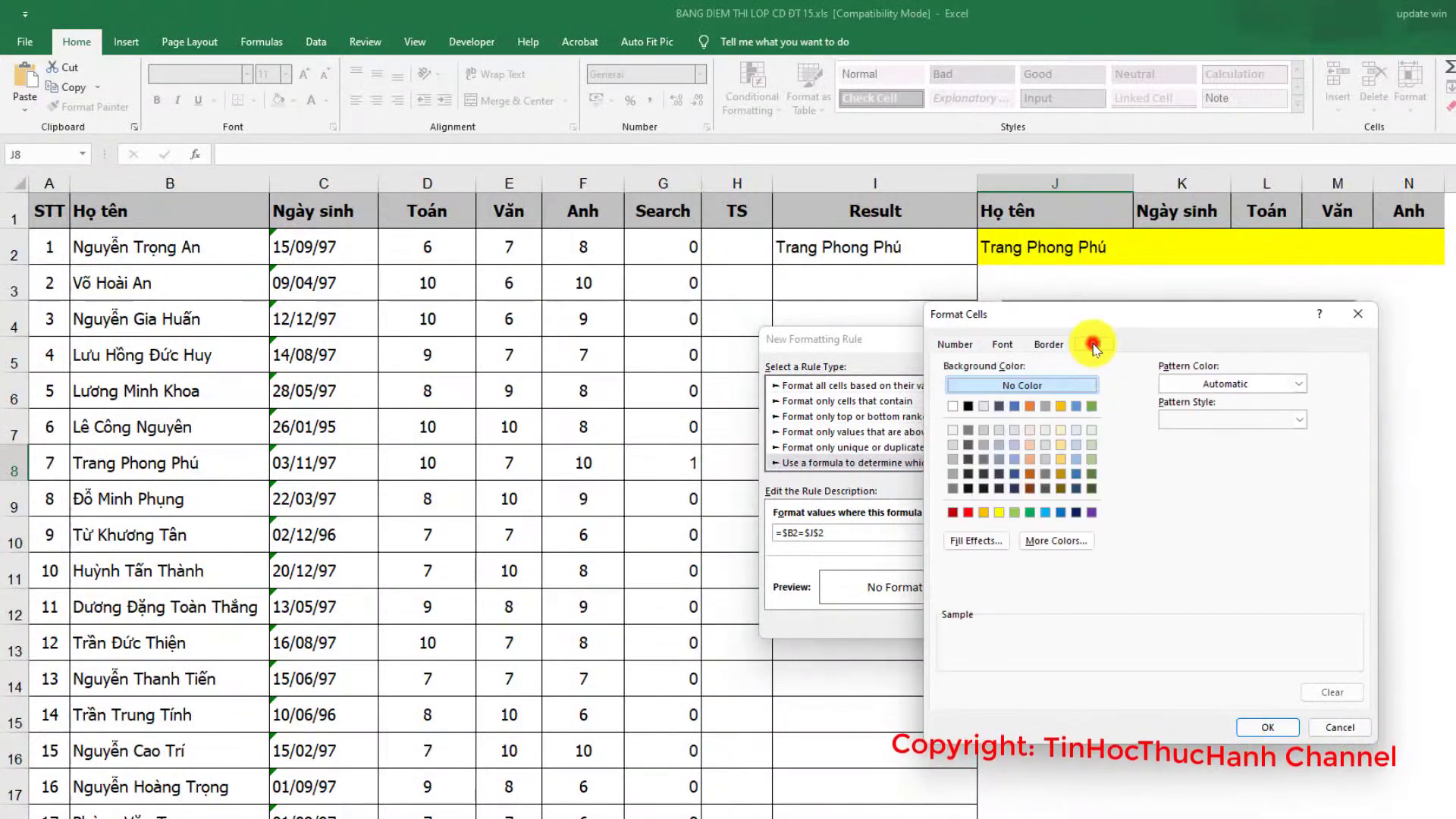
{"action": "left_click", "coordinate": [999, 513]}
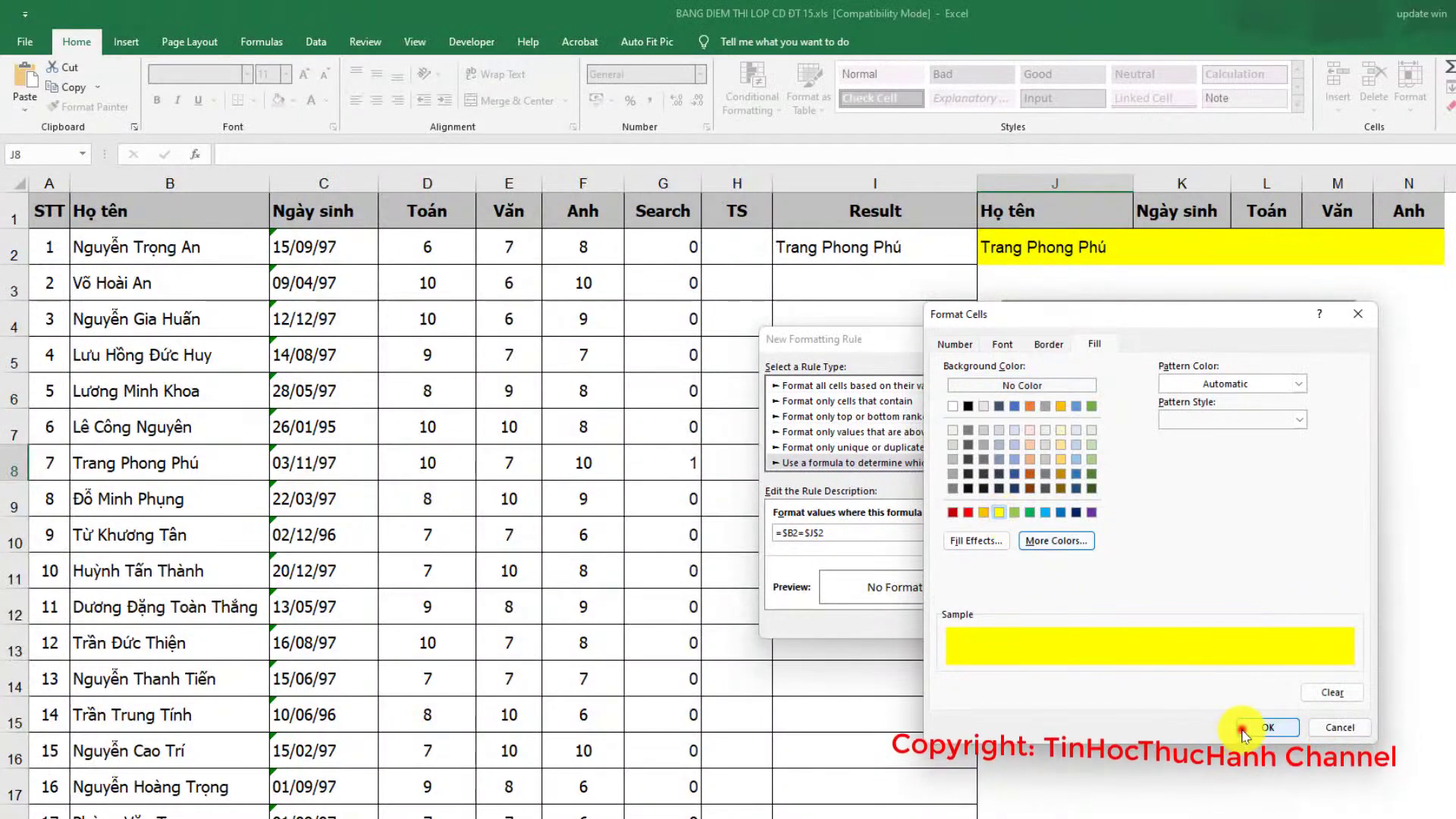
{"action": "left_click", "coordinate": [1244, 731]}
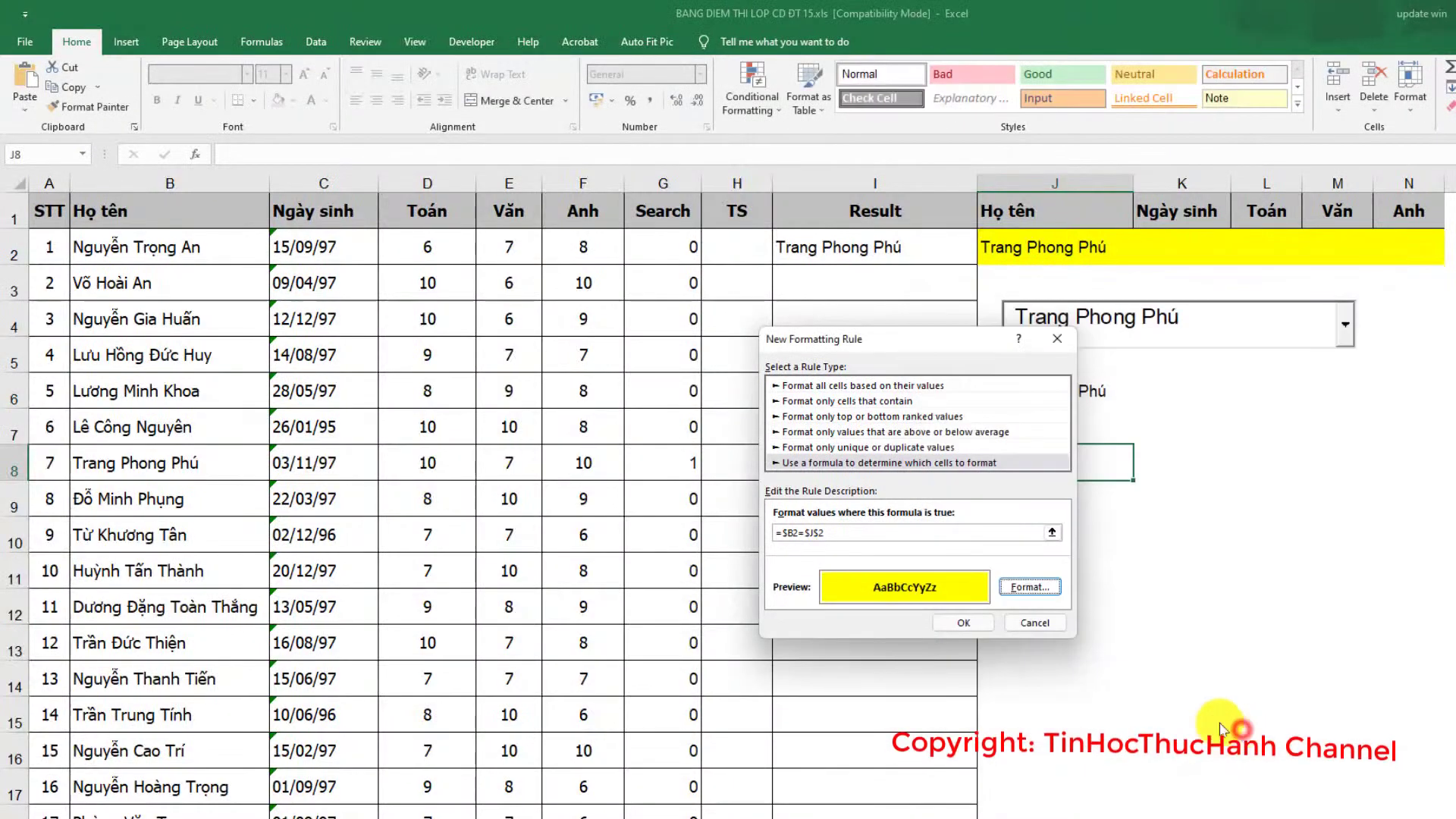
{"action": "left_click", "coordinate": [990, 623]}
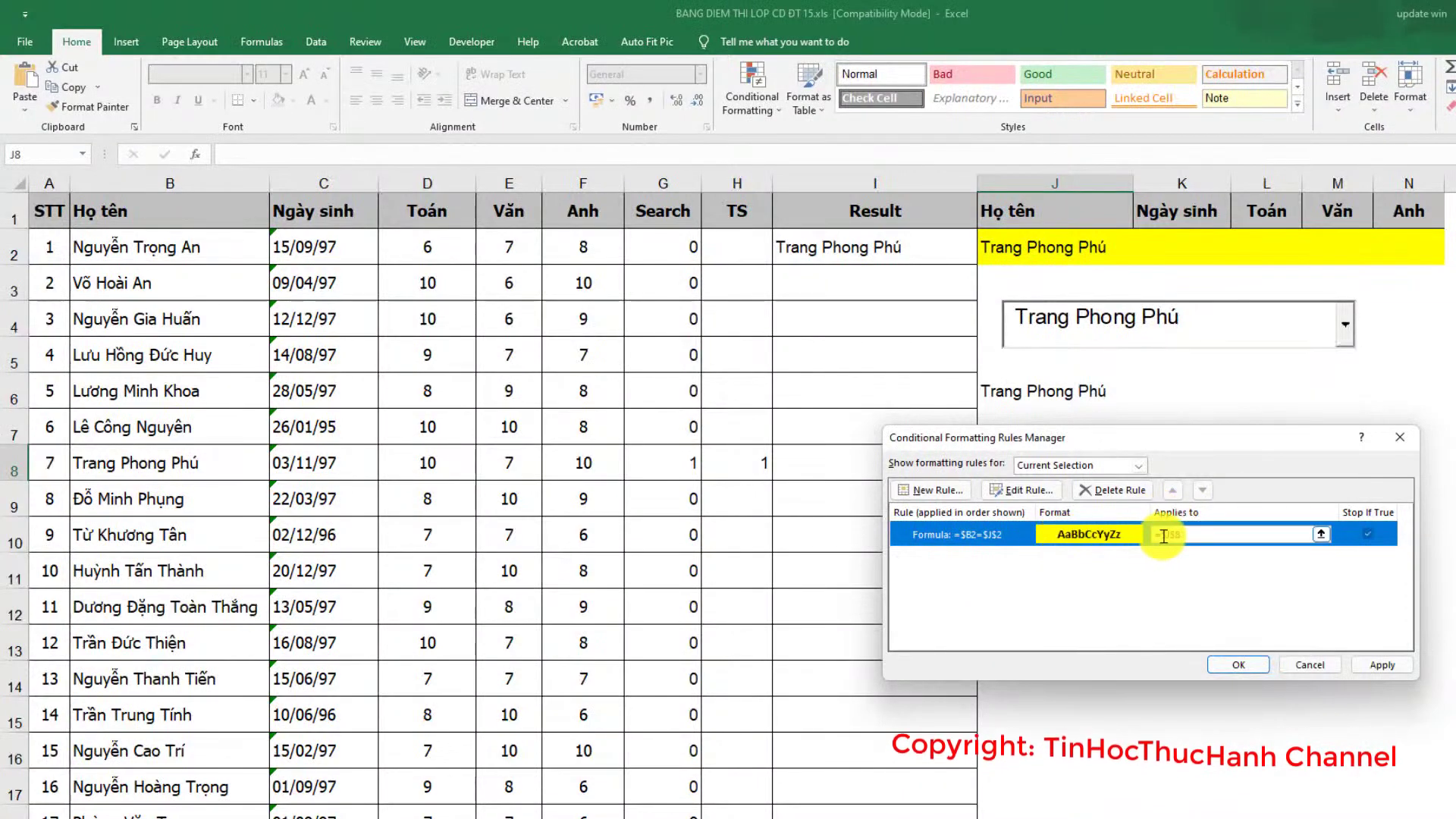
Step: Set the highlighting rule's range to =$B$2:$F$45, covering the students' names, birth dates and grades, and apply it
{"action": "left_click", "coordinate": [1162, 534]}
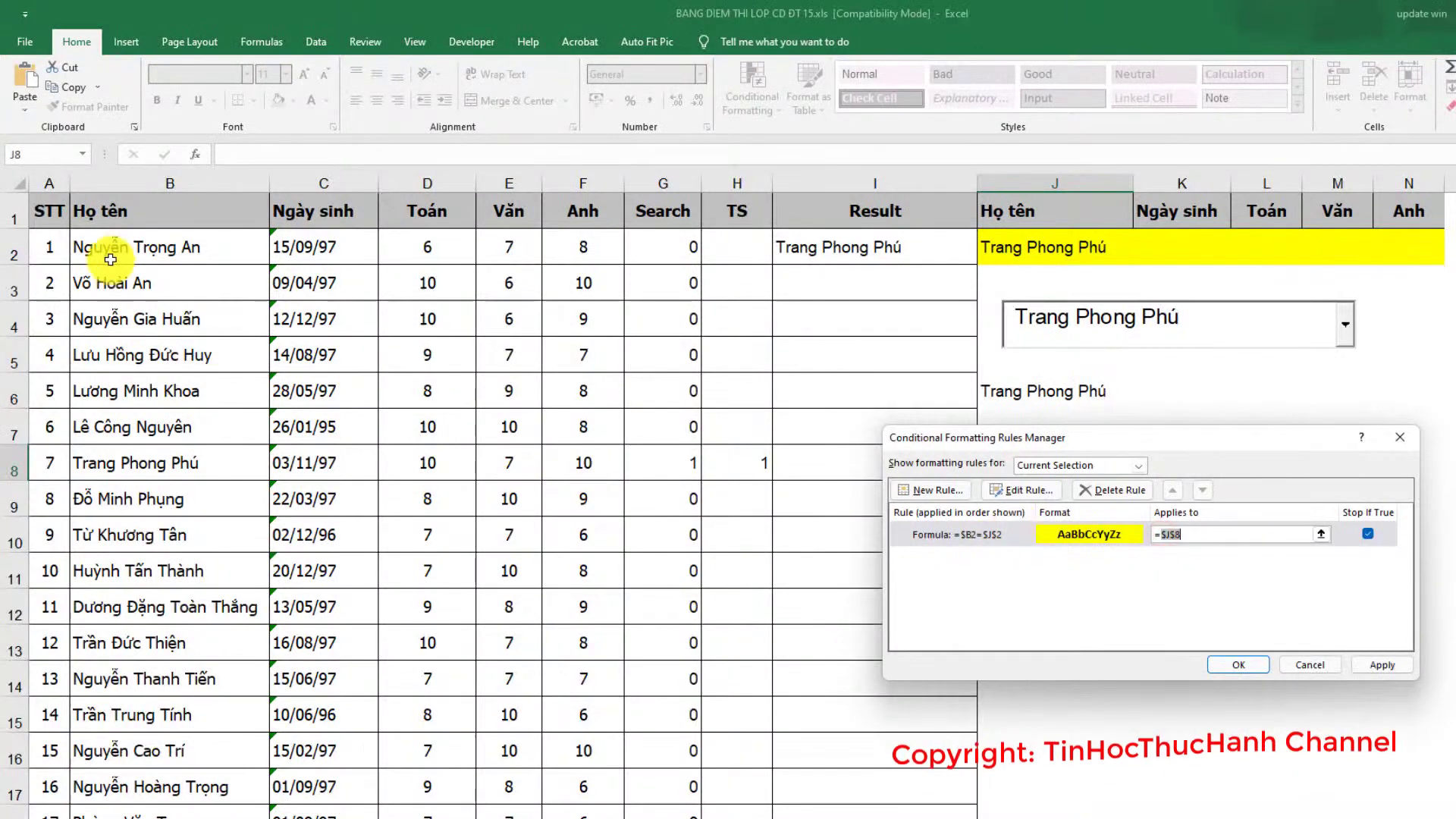
{"action": "left_click_drag", "start_coordinate": [110, 247], "coordinate": [578, 548]}
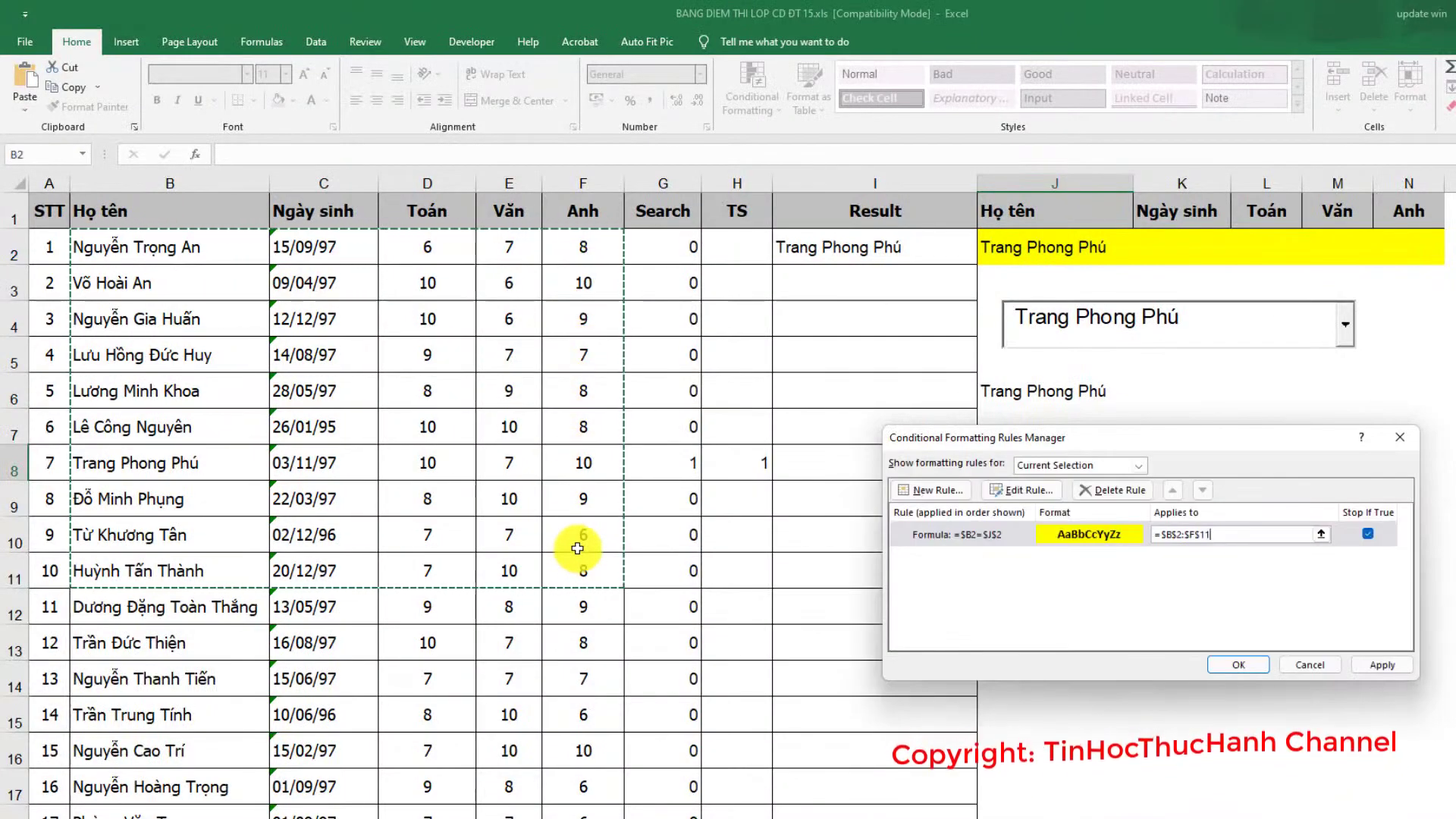
{"action": "key", "text": "ctrl+shift+Down"}
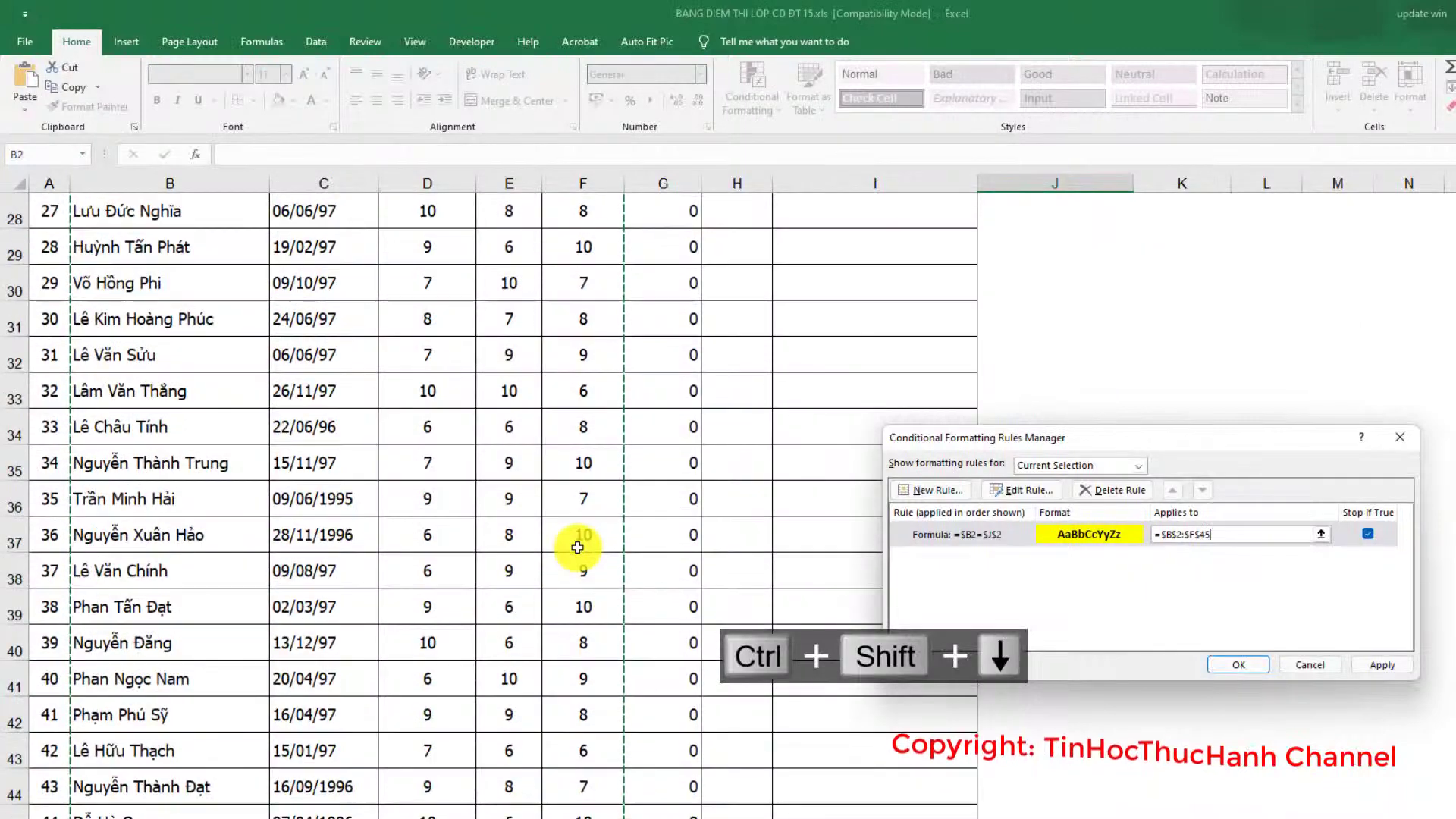
{"action": "left_click", "coordinate": [1178, 537]}
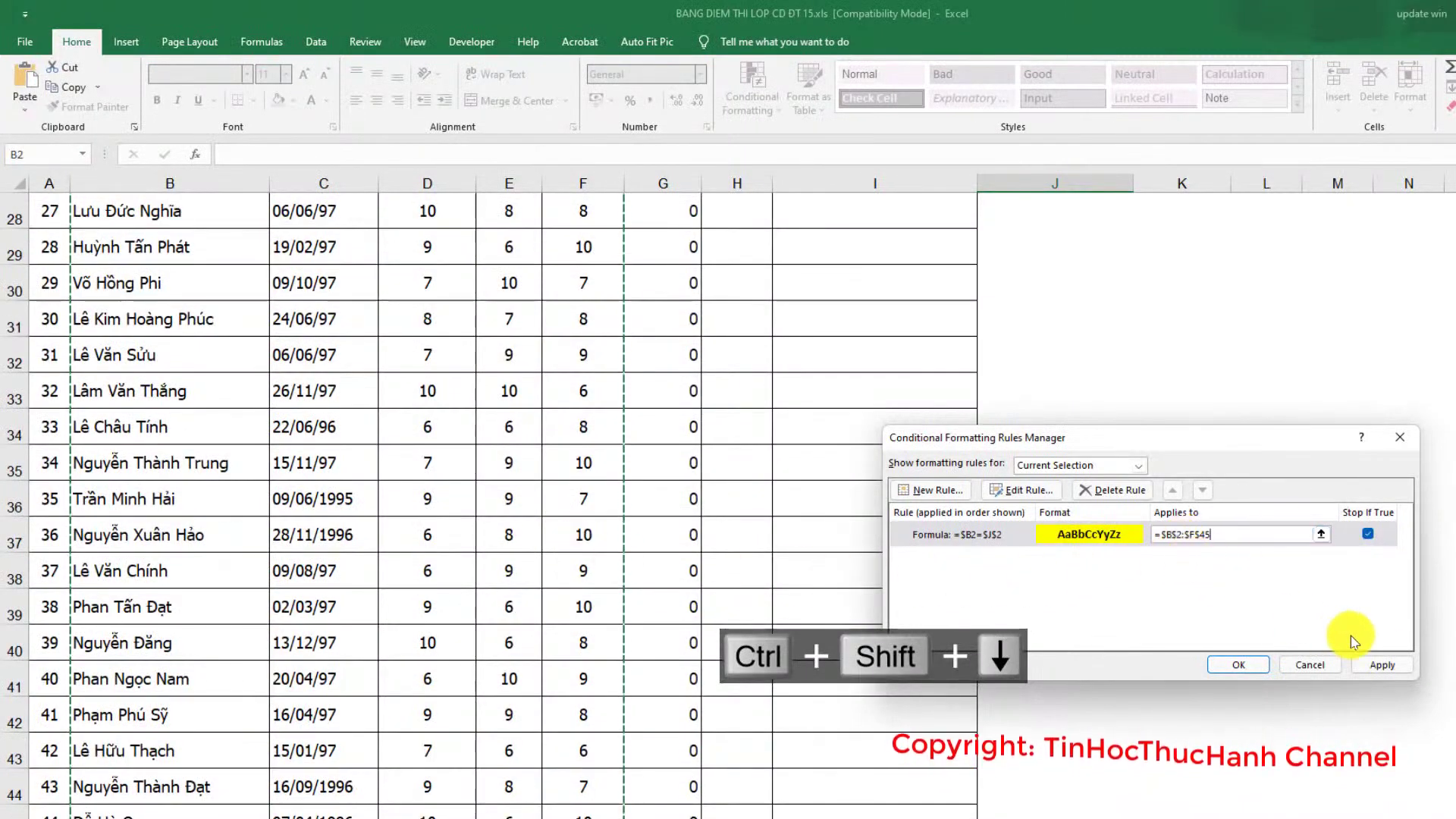
{"action": "left_click", "coordinate": [1384, 665]}
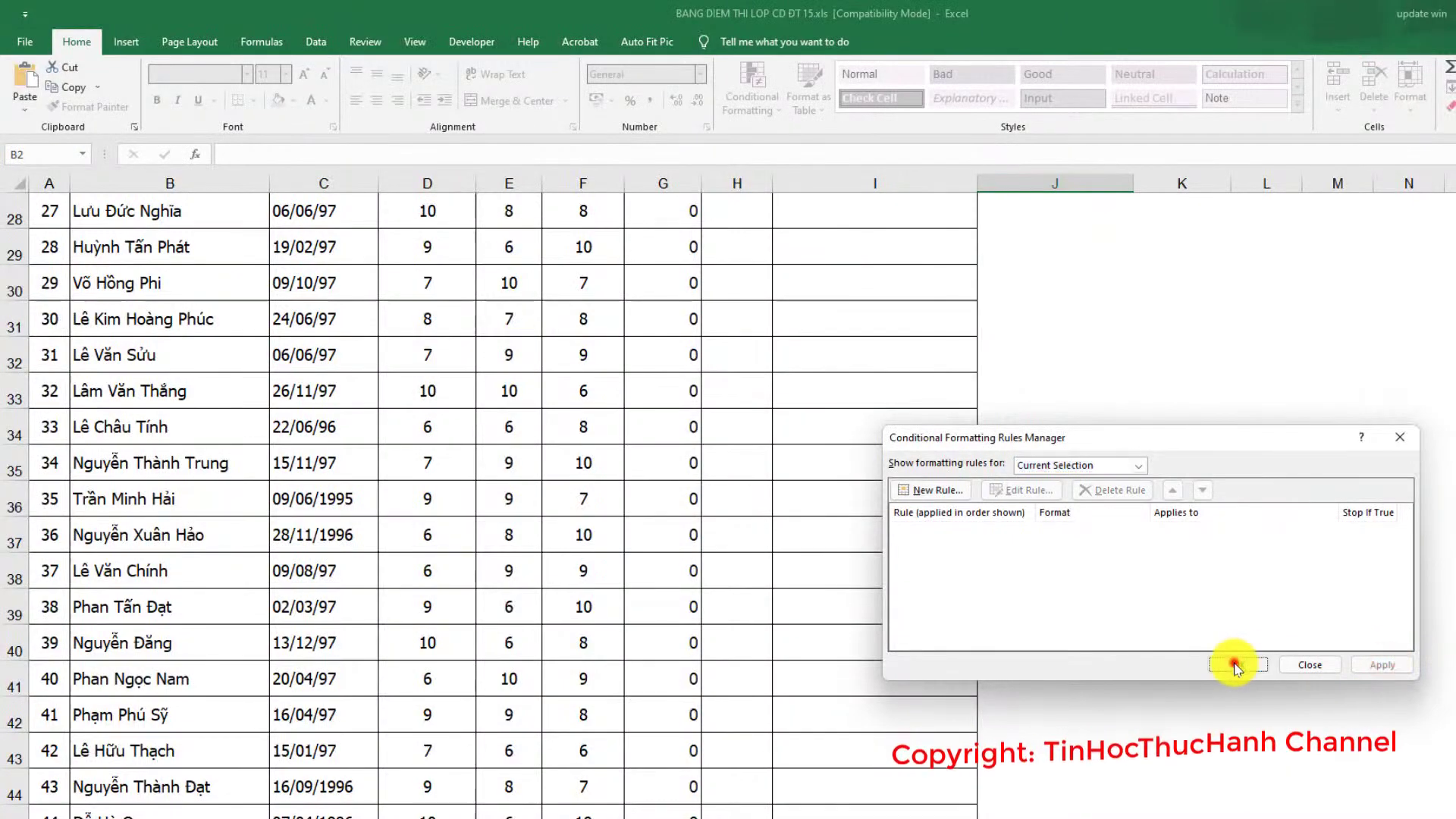
{"action": "left_click", "coordinate": [1239, 664]}
{"action": "scroll", "coordinate": [611, 579], "scroll_direction": "up", "scroll_amount": 9}
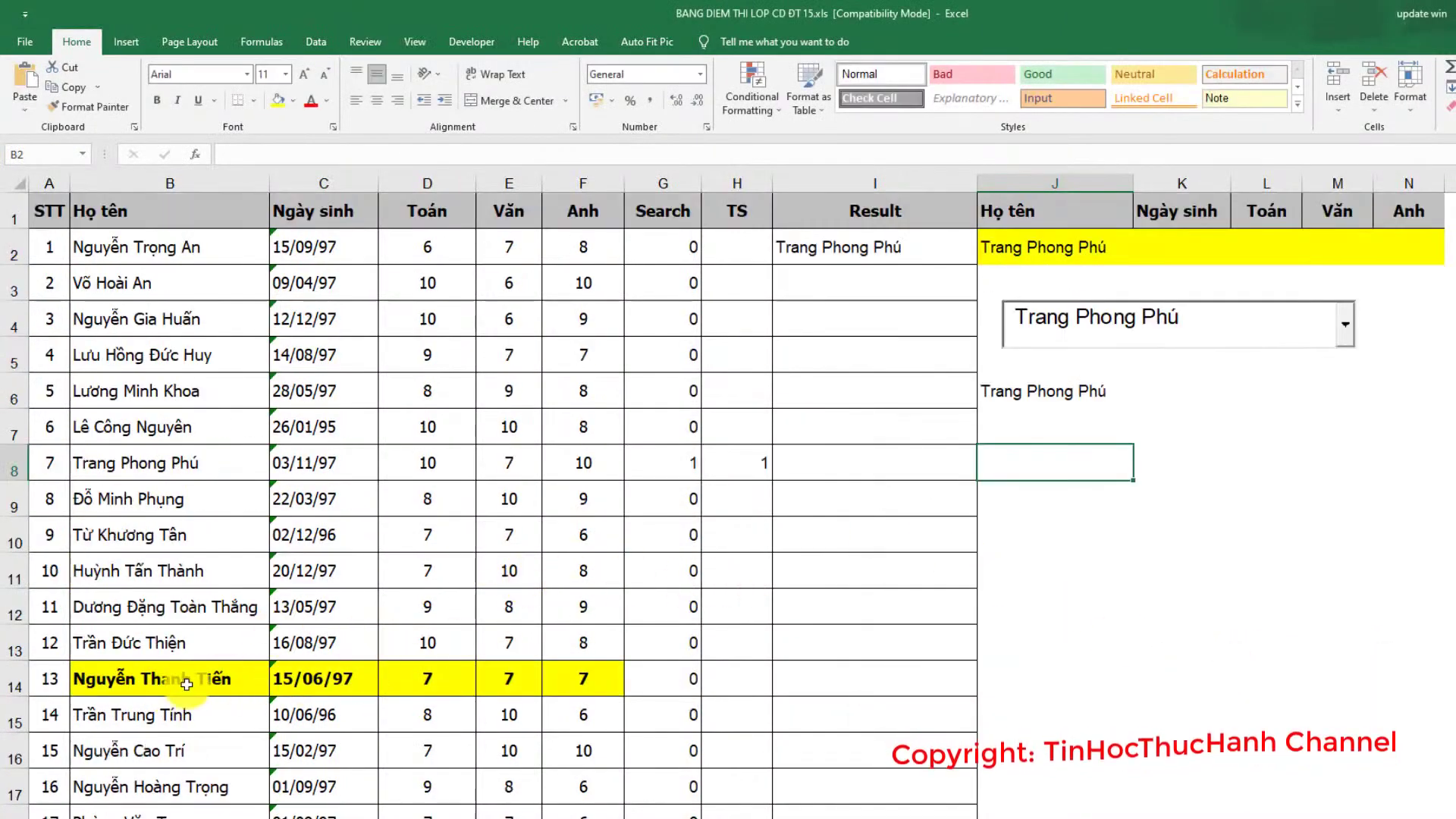
Step: List the conditional formatting rules for this worksheet and open the highlighting rule for editing
{"action": "left_click", "coordinate": [1029, 250]}
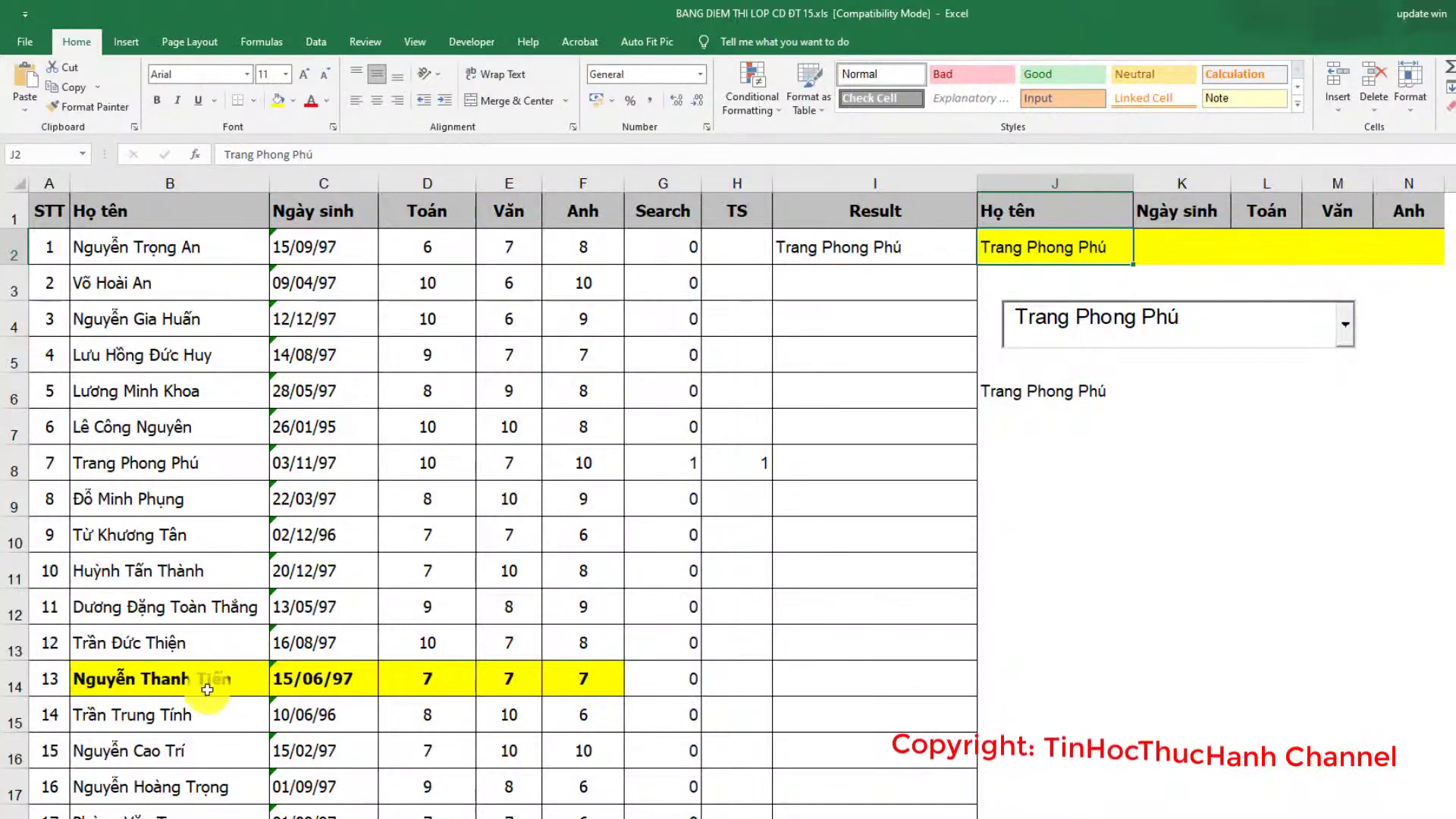
{"action": "left_click", "coordinate": [51, 677]}
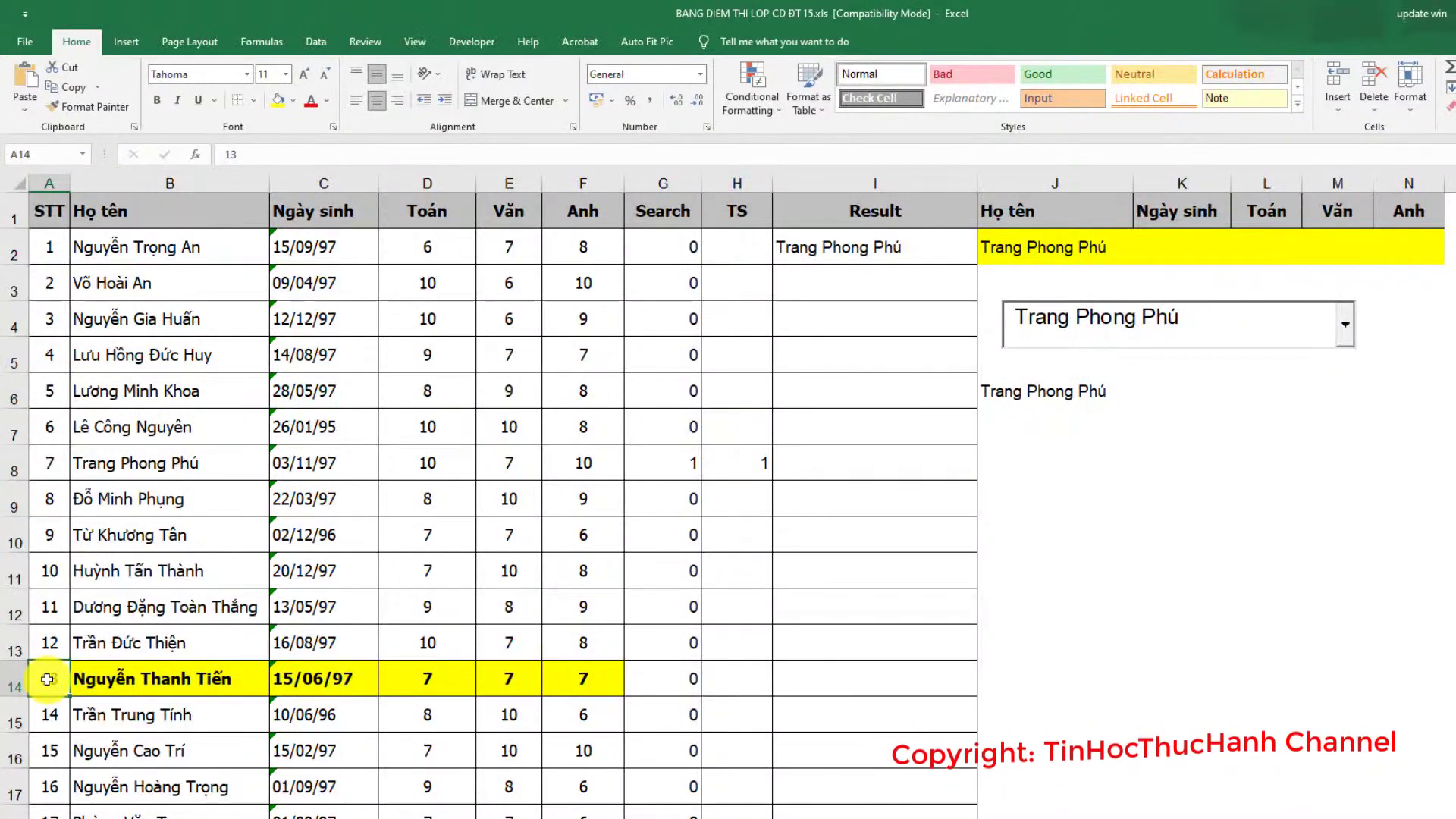
{"action": "left_click", "coordinate": [748, 115]}
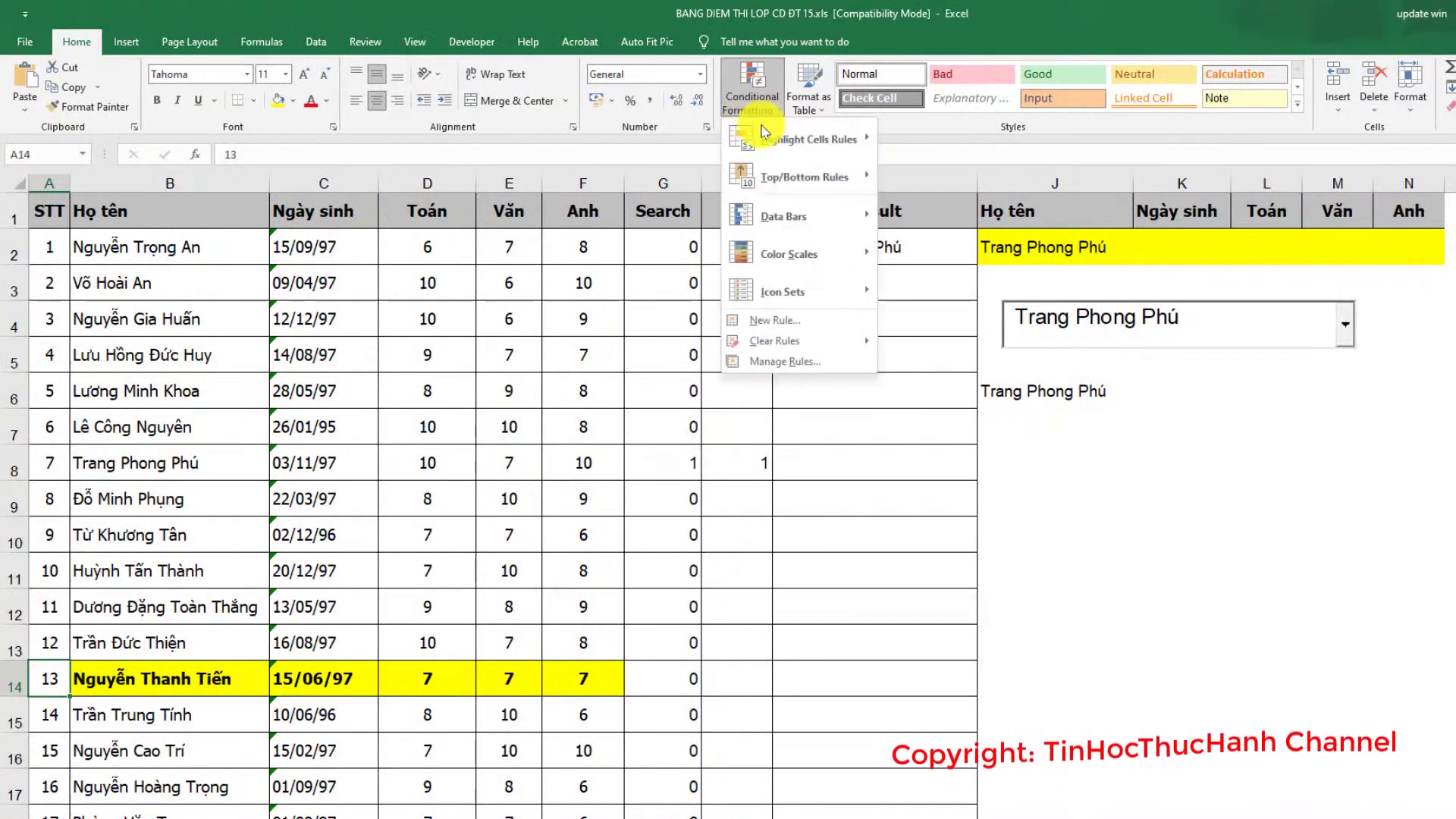
{"action": "left_click", "coordinate": [825, 367]}
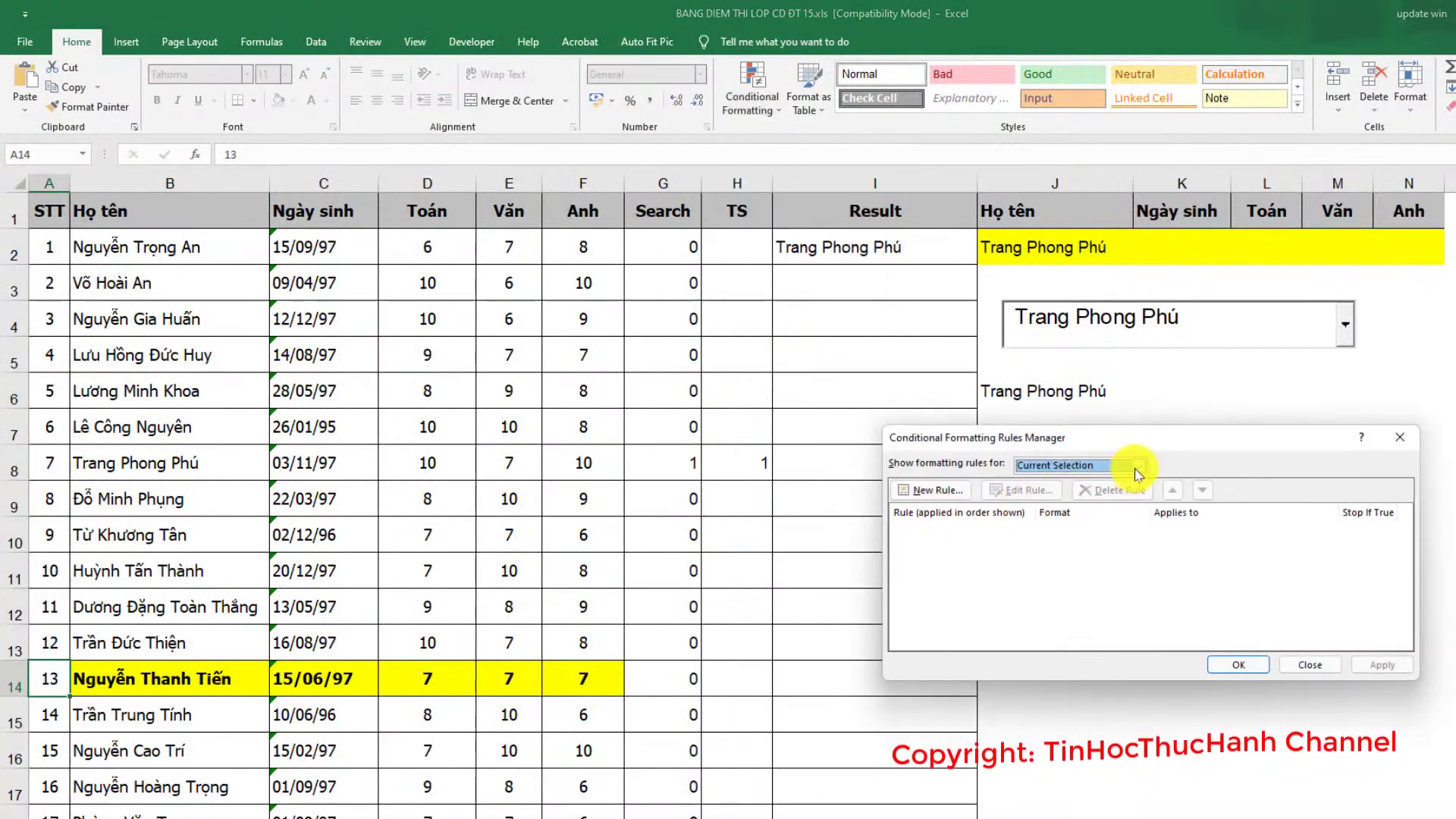
{"action": "left_click", "coordinate": [1139, 468]}
{"action": "left_click", "coordinate": [1054, 493]}
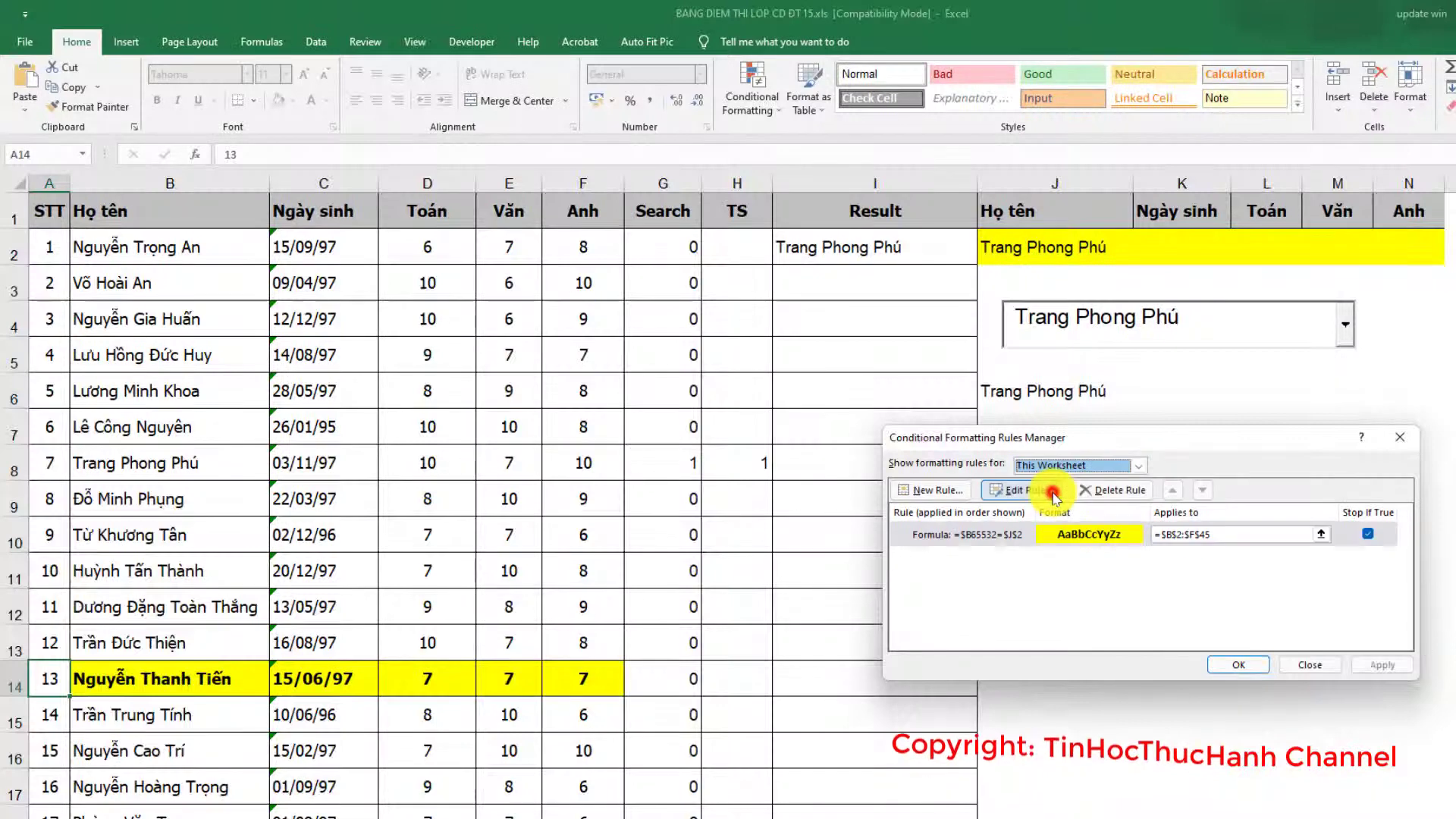
{"action": "left_click", "coordinate": [1045, 539]}
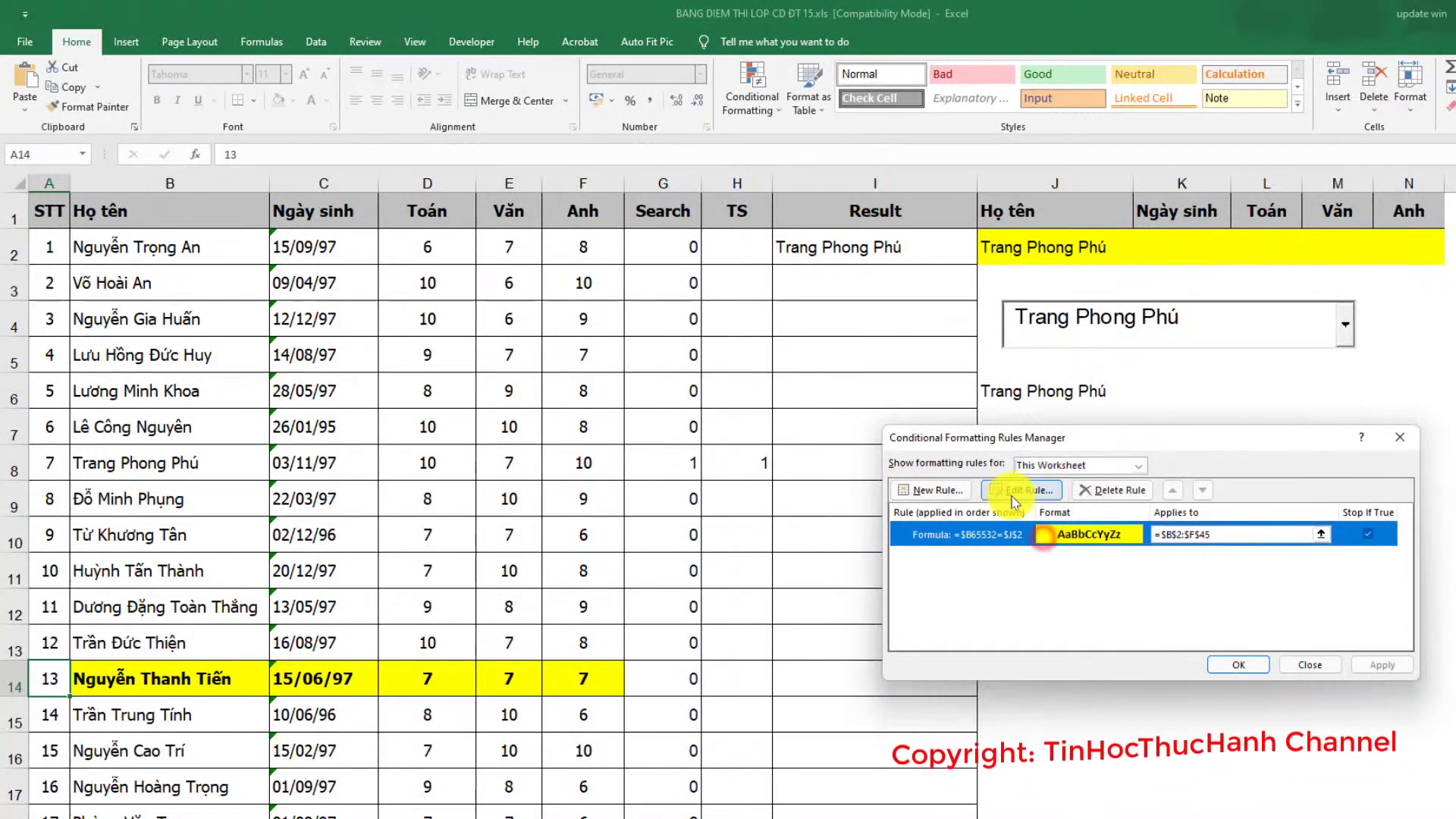
{"action": "left_click", "coordinate": [1016, 494]}
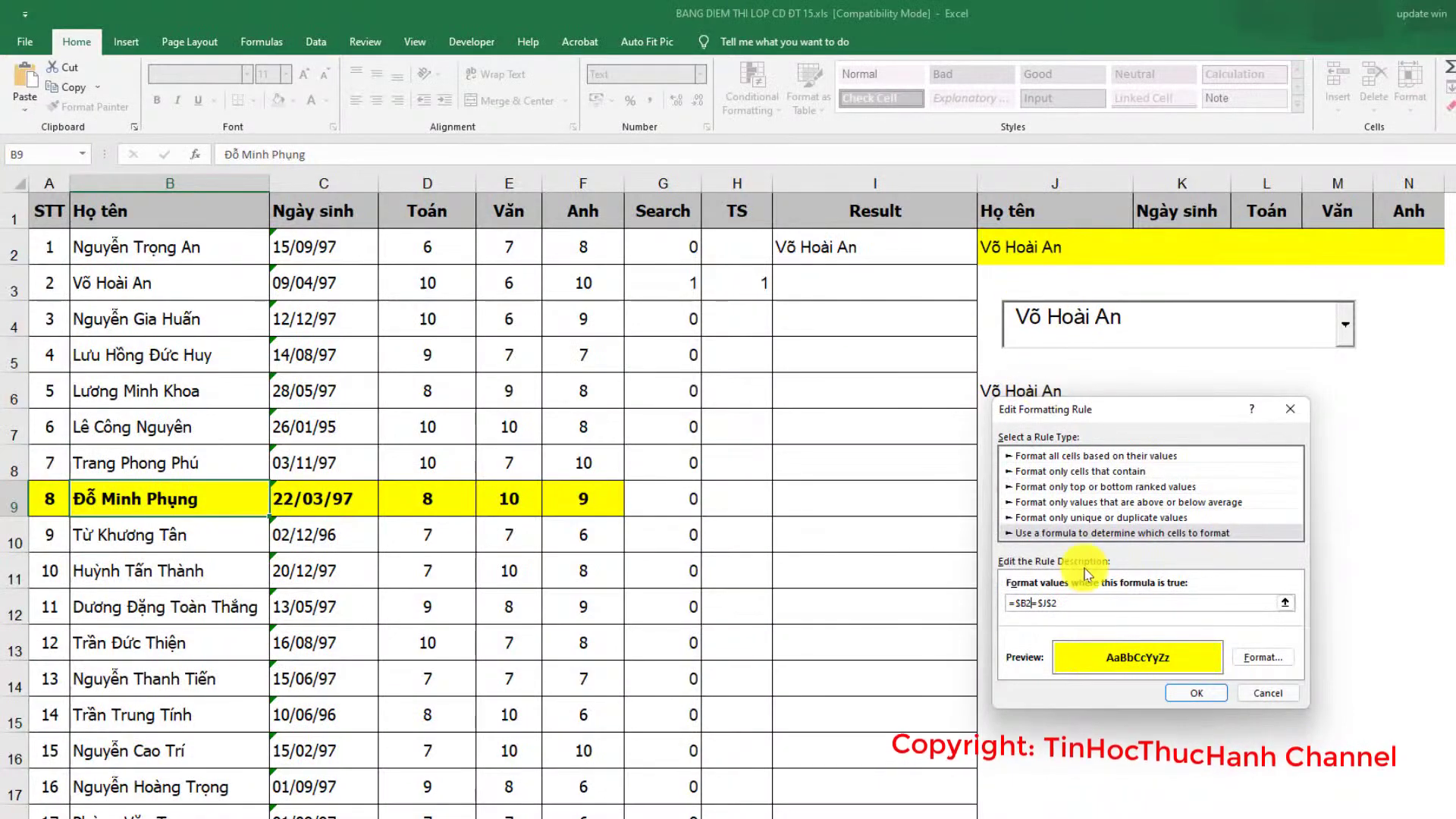
Step: Save the highlighting rule with formula =$B2=$J$2 and a yellow fill, applied to =$A$2:$F$45
{"action": "left_click", "coordinate": [1260, 657]}
{"action": "left_click", "coordinate": [1265, 727]}
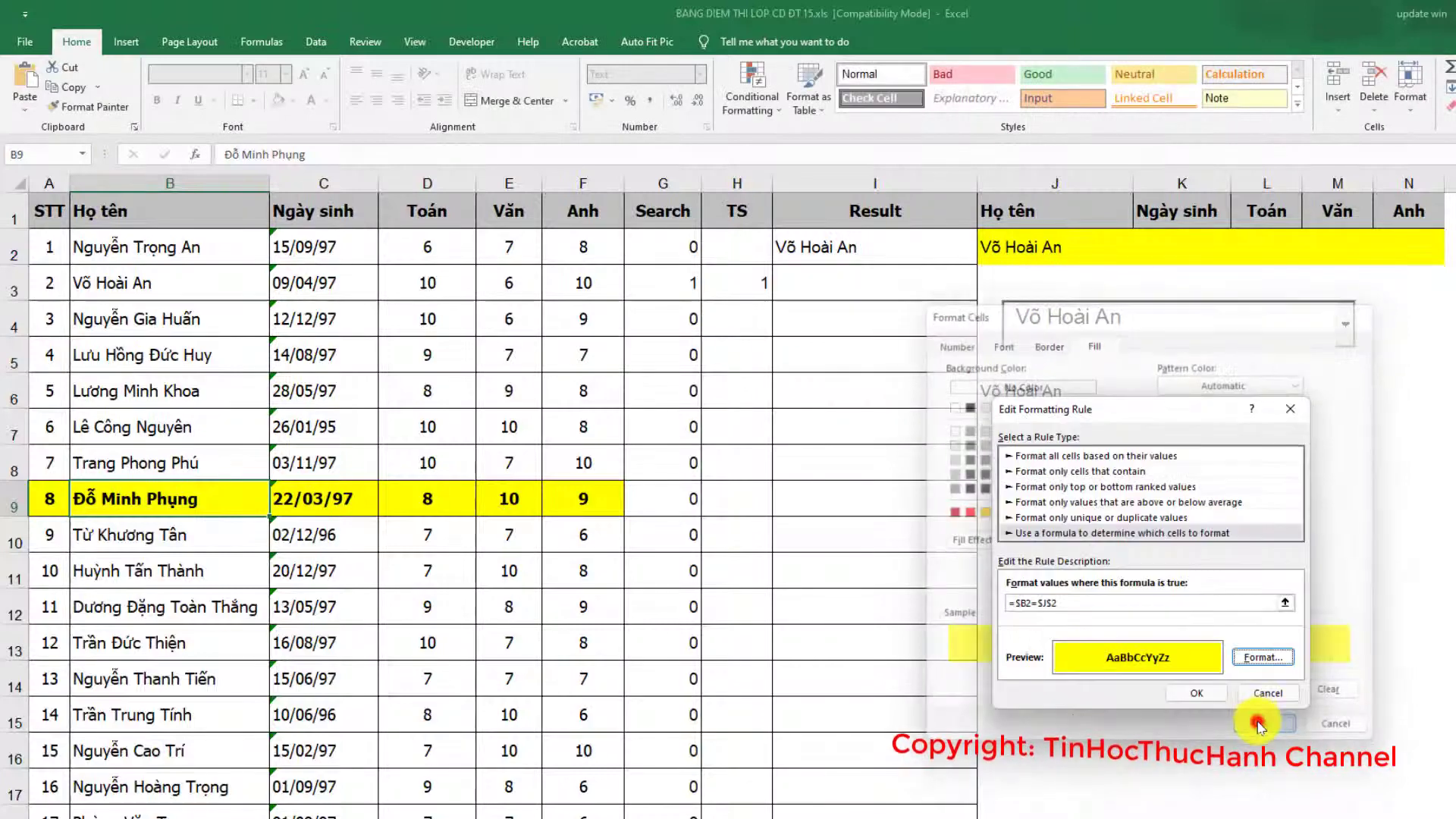
{"action": "left_click", "coordinate": [1198, 691]}
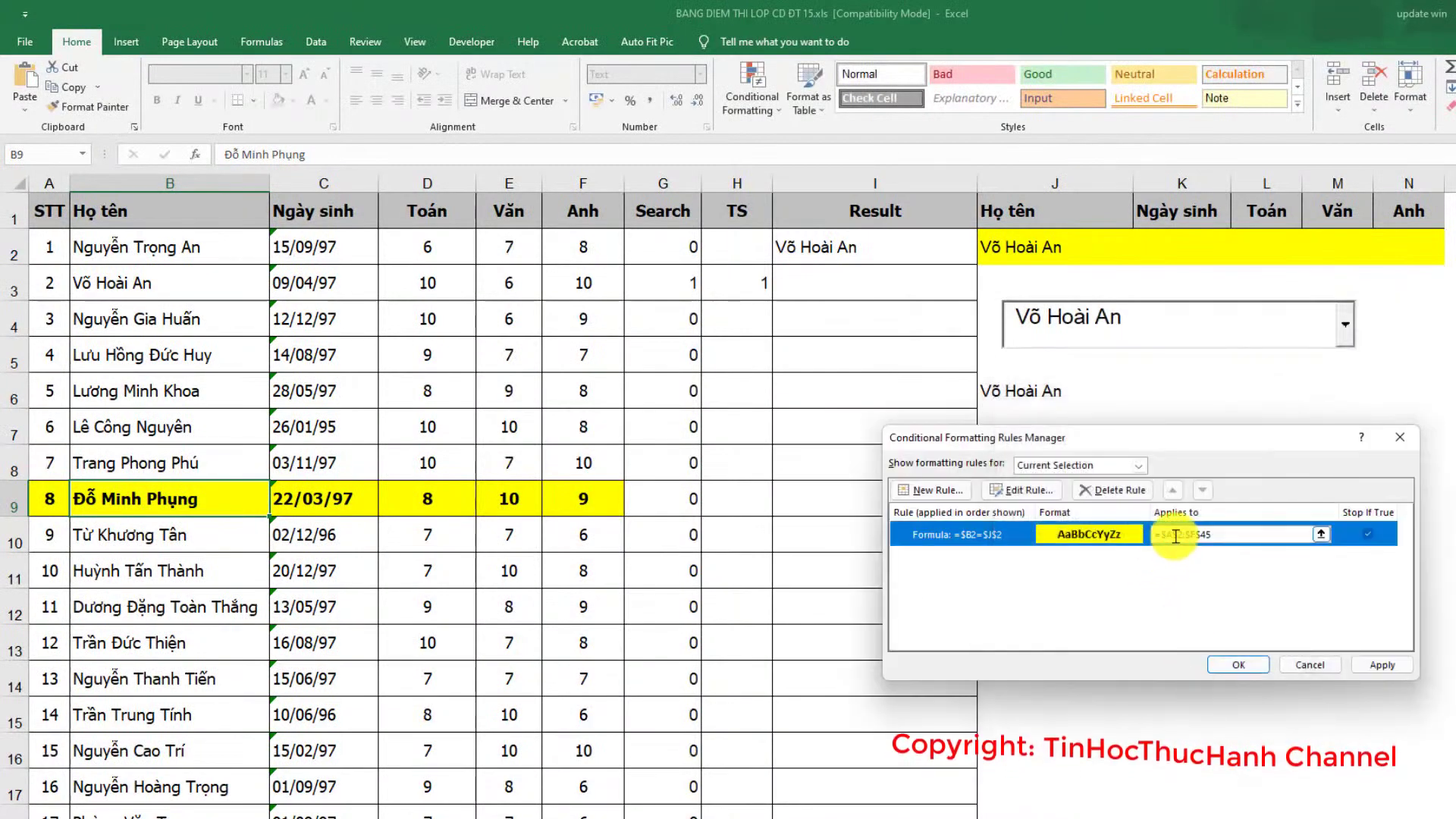
{"action": "left_click", "coordinate": [1373, 669]}
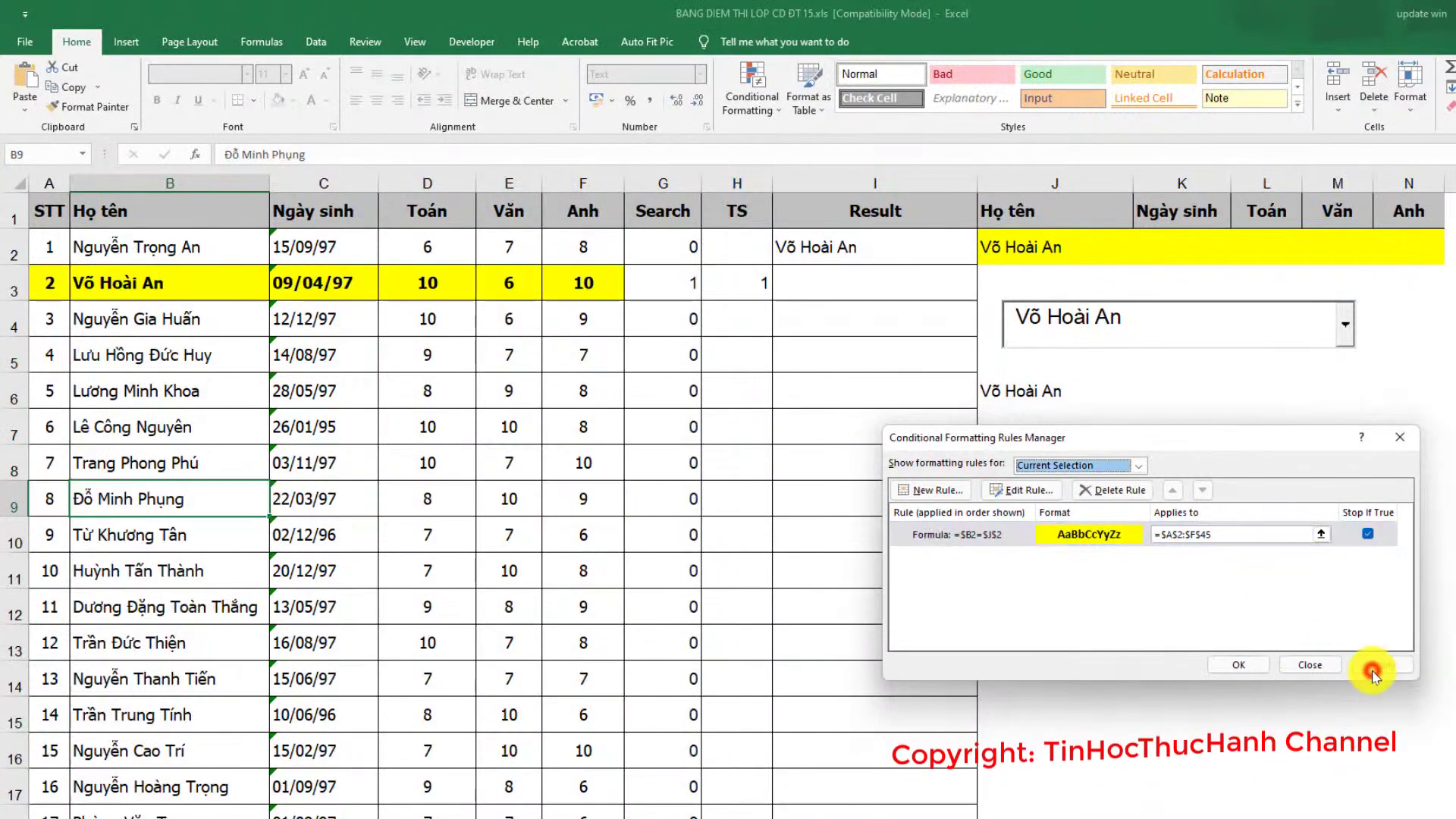
{"action": "left_click", "coordinate": [1236, 666]}
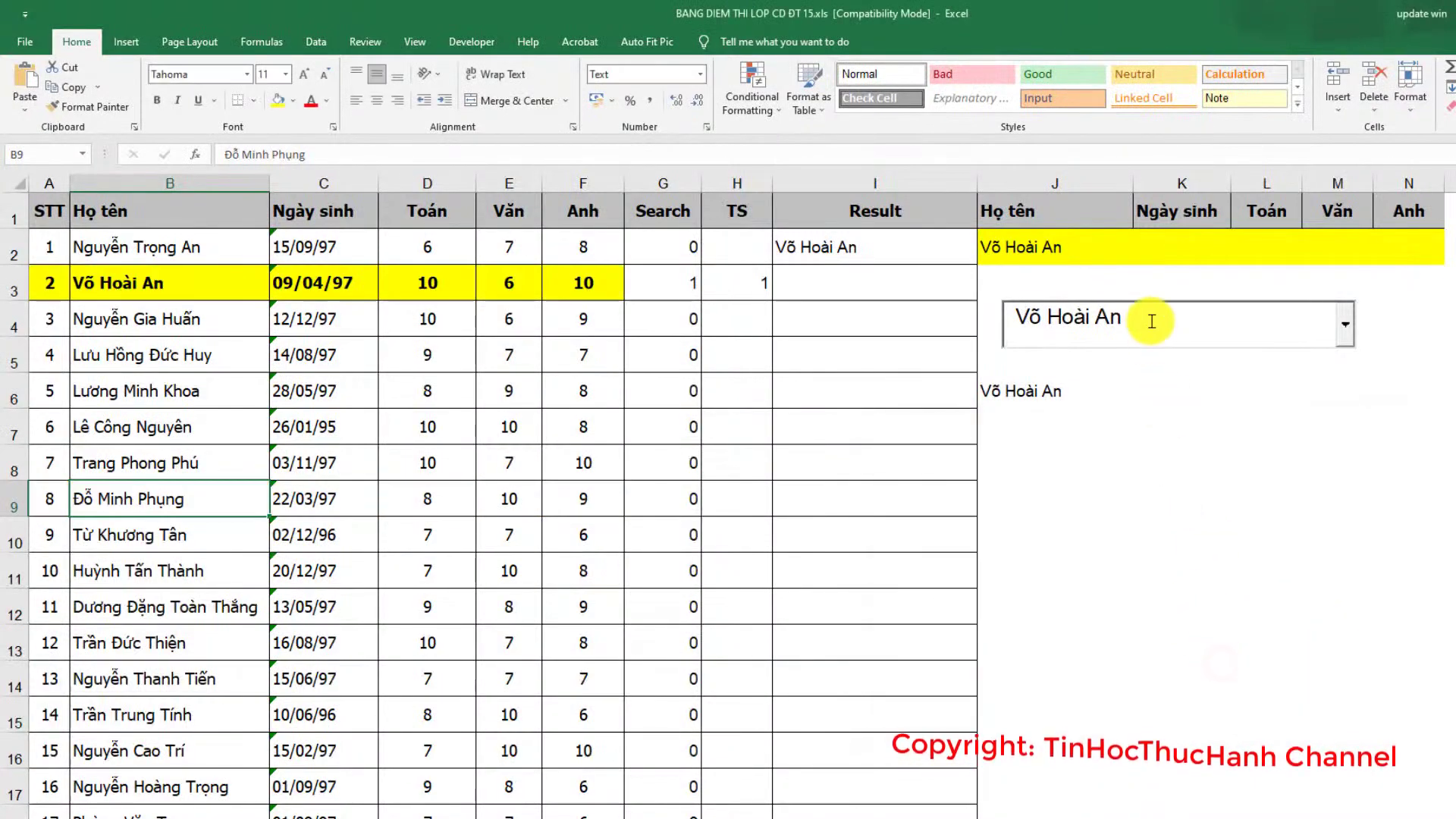
Step: Clear the combo box, search for the fourth student's family name and choose that student from the filtered list
{"action": "left_click", "coordinate": [1151, 322]}
{"action": "key", "text": "BackSpace"}
{"action": "key", "text": "BackSpace"}
{"action": "key", "text": "BackSpace"}
{"action": "key", "text": "BackSpace"}
{"action": "key", "text": "BackSpace"}
{"action": "key", "text": "BackSpace"}
{"action": "key", "text": "BackSpace"}
{"action": "key", "text": "BackSpace"}
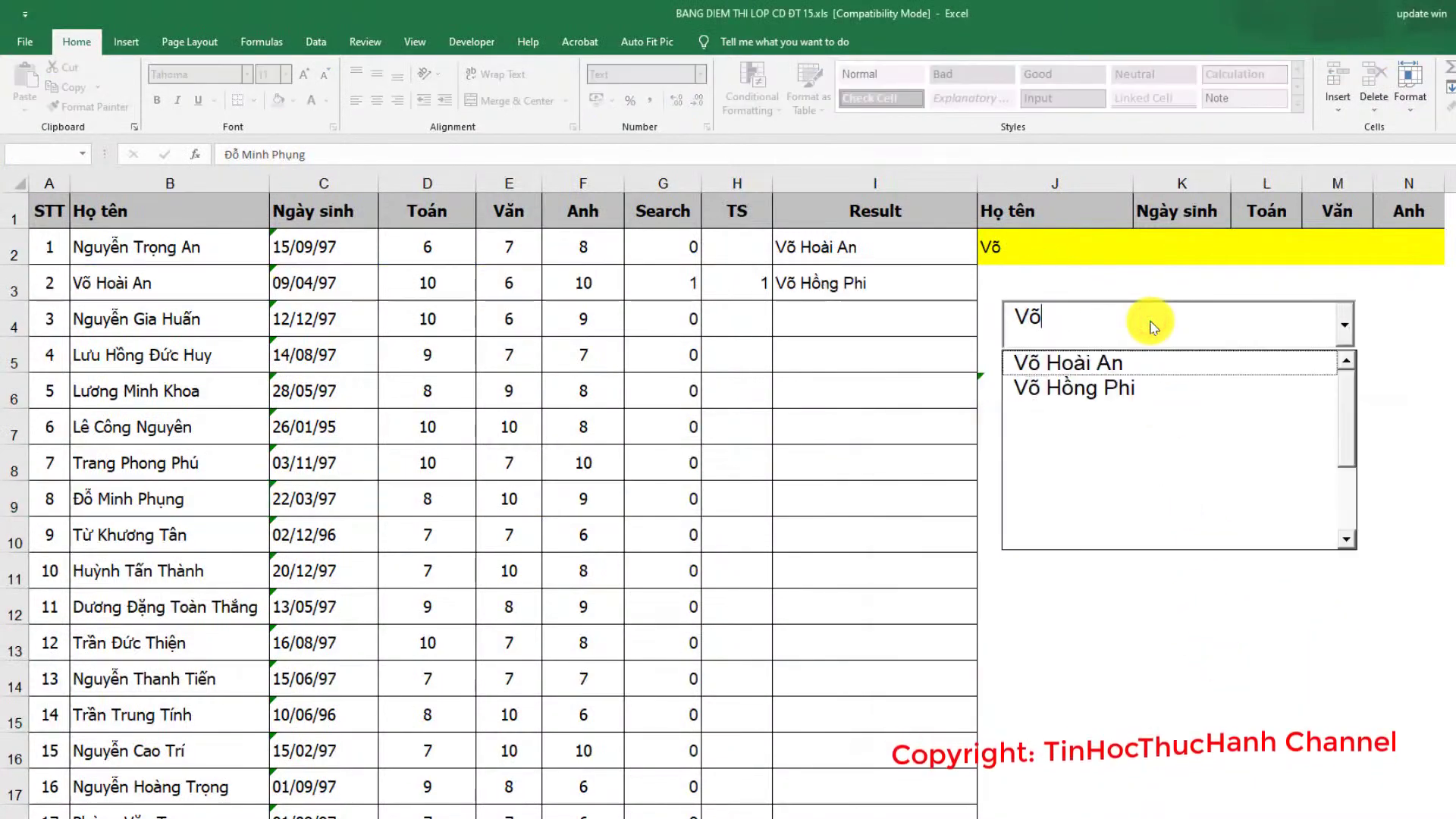
{"action": "key", "text": "BackSpace"}
{"action": "key", "text": "BackSpace"}
{"action": "type", "text": "lưu"}
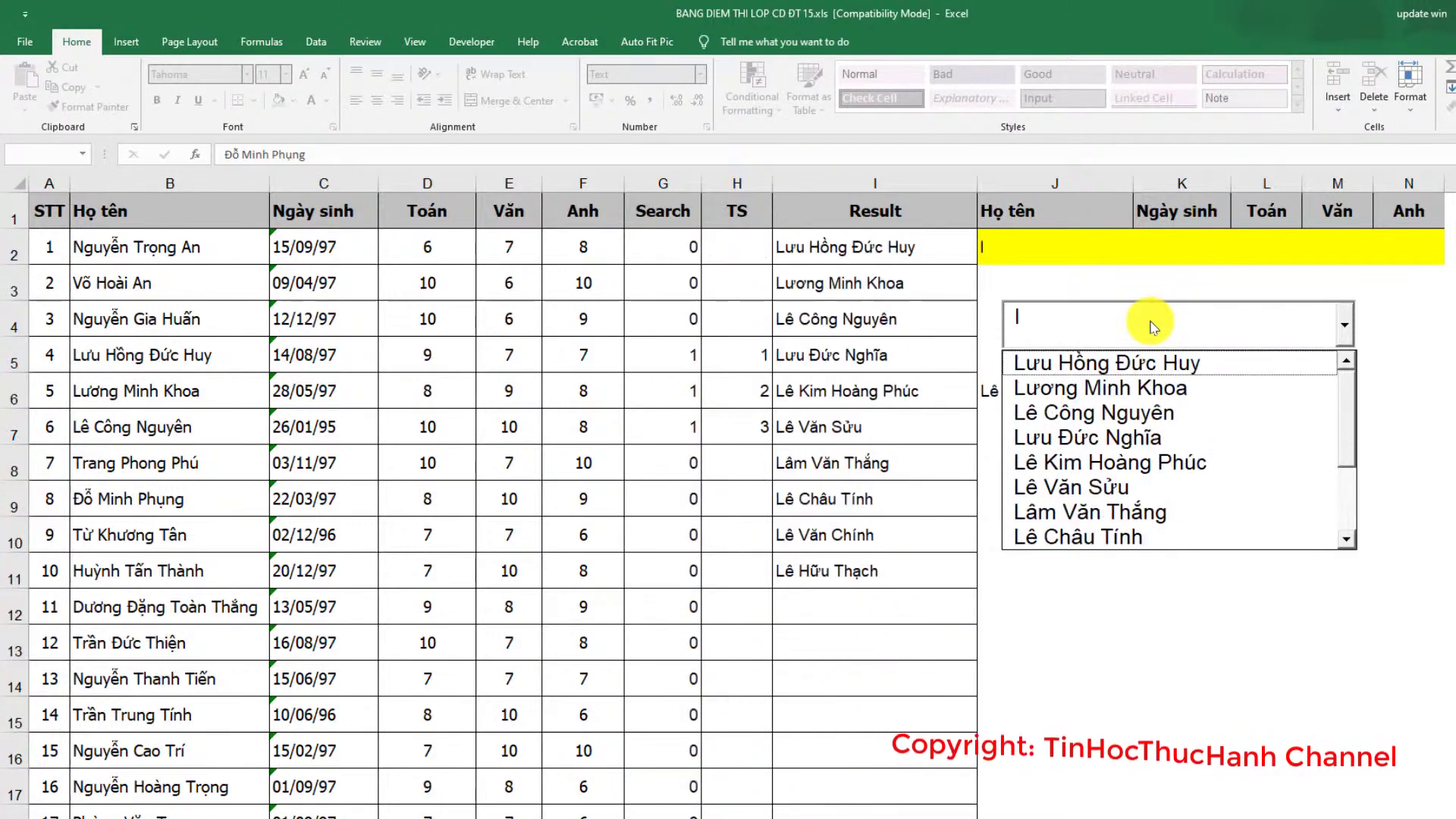
{"action": "left_click", "coordinate": [1109, 362]}
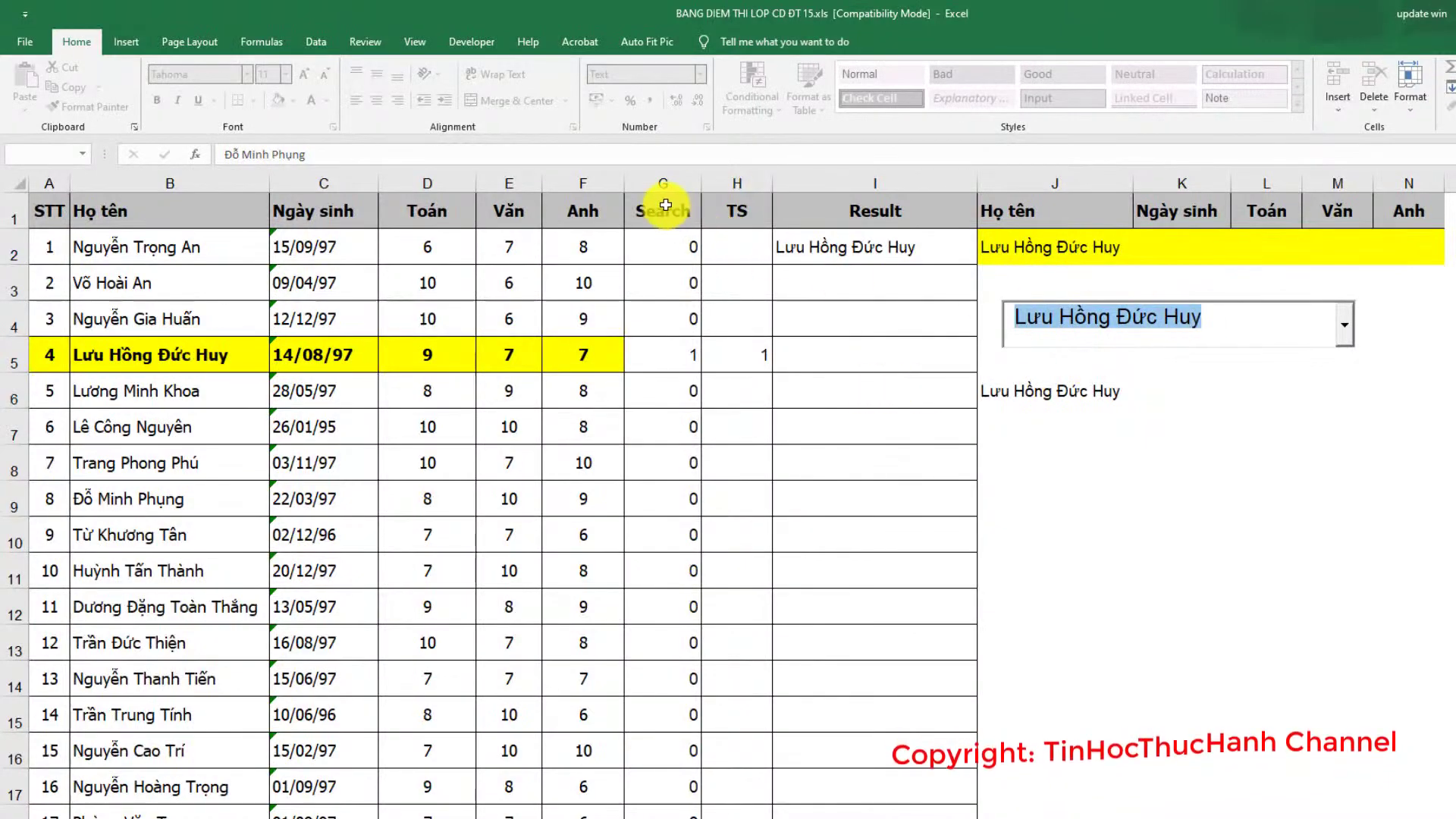
Step: Hide the helper columns G to I holding Search, TS and Result
{"action": "left_click_drag", "start_coordinate": [666, 186], "coordinate": [834, 189]}
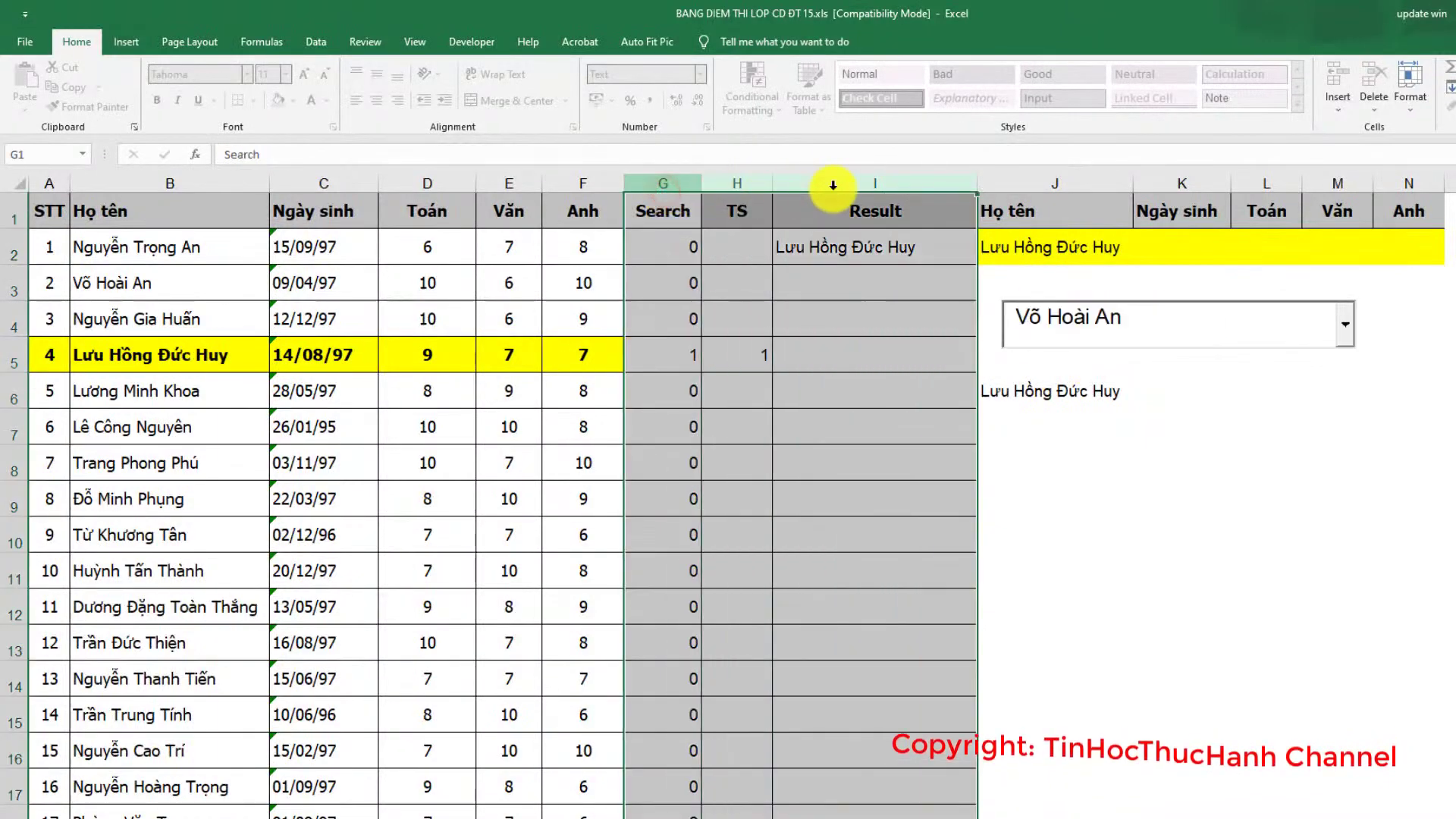
{"action": "right_click", "coordinate": [834, 189]}
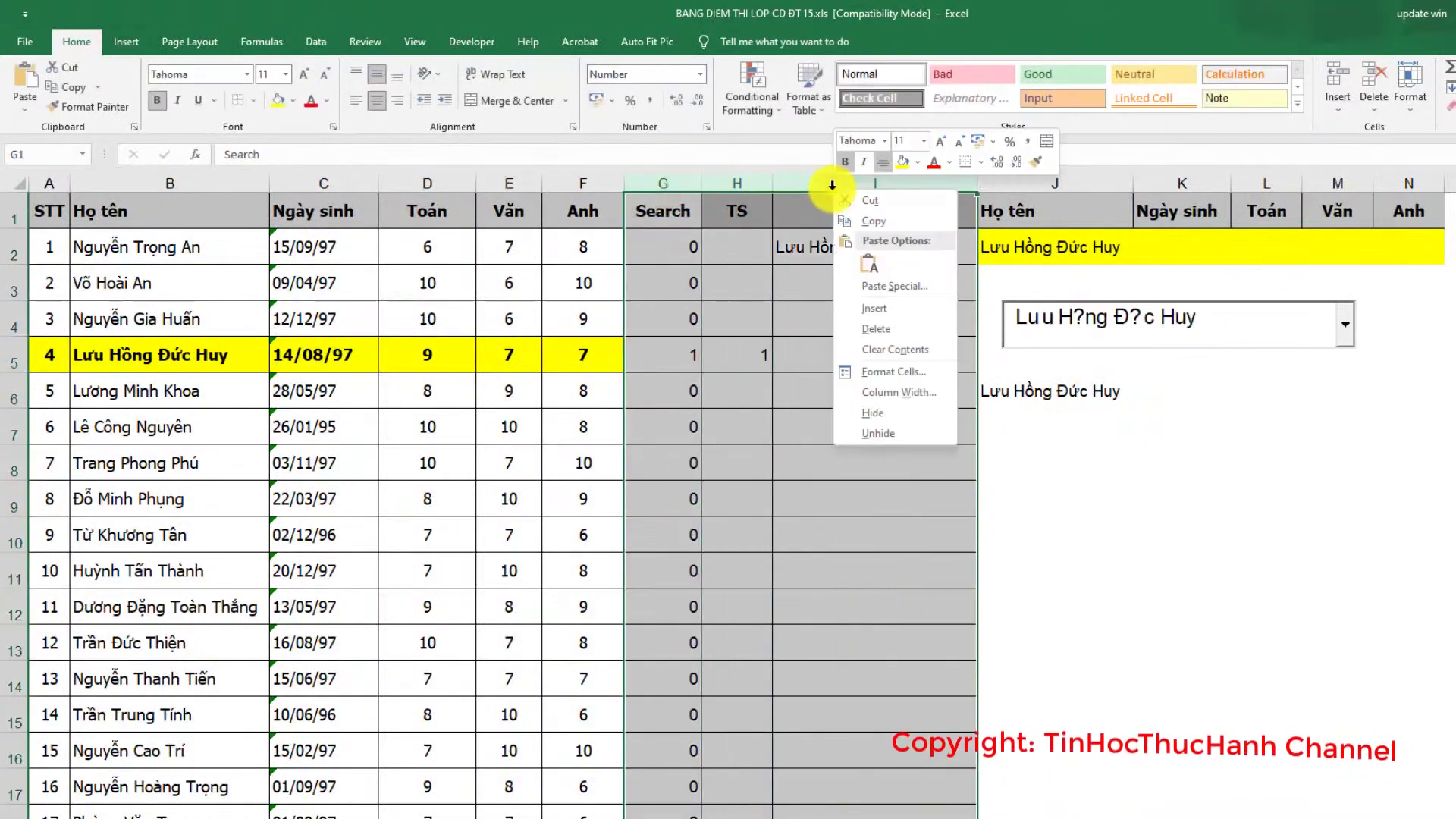
{"action": "left_click", "coordinate": [872, 412]}
Step: Delete the helper INDEX/COUNTIF formula in cell J6 beneath the combo box
{"action": "left_click", "coordinate": [664, 394]}
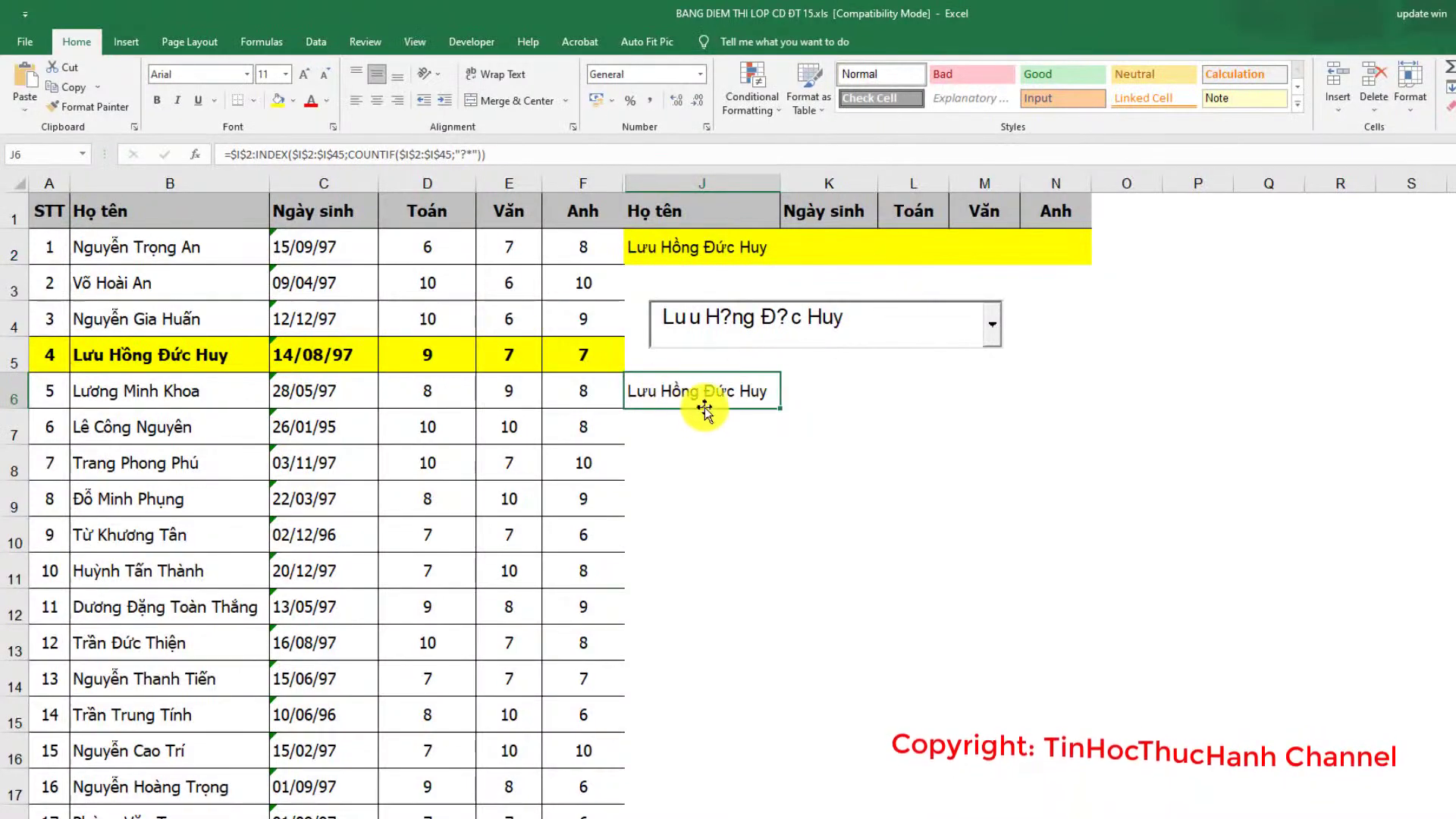
{"action": "key", "text": "Delete"}
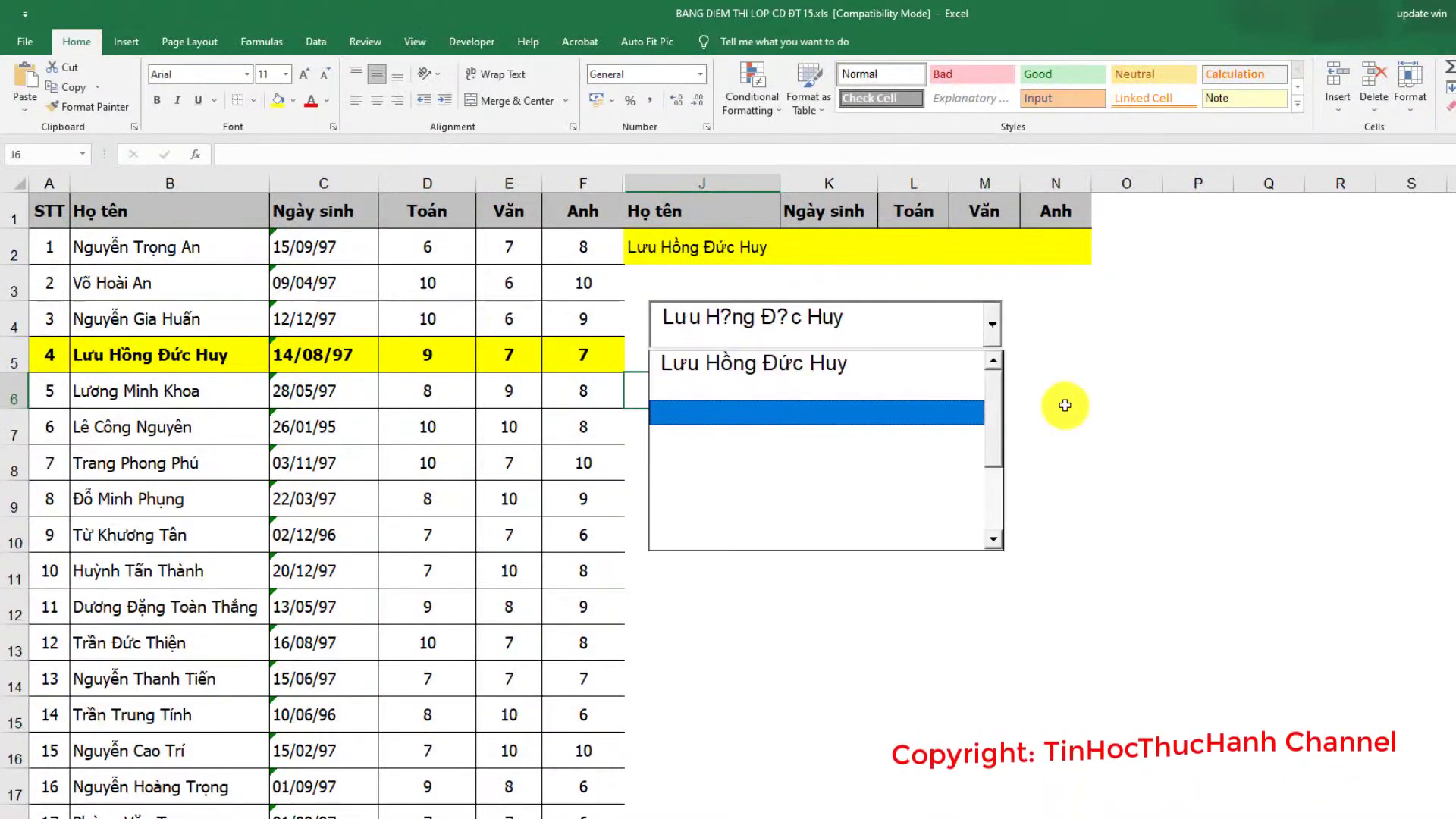
{"action": "left_click", "coordinate": [1066, 406]}
{"action": "left_click", "coordinate": [1096, 333]}
Step: Clear the combo box, search for the seventh student's family name and choose the matching entry
{"action": "left_click", "coordinate": [962, 322]}
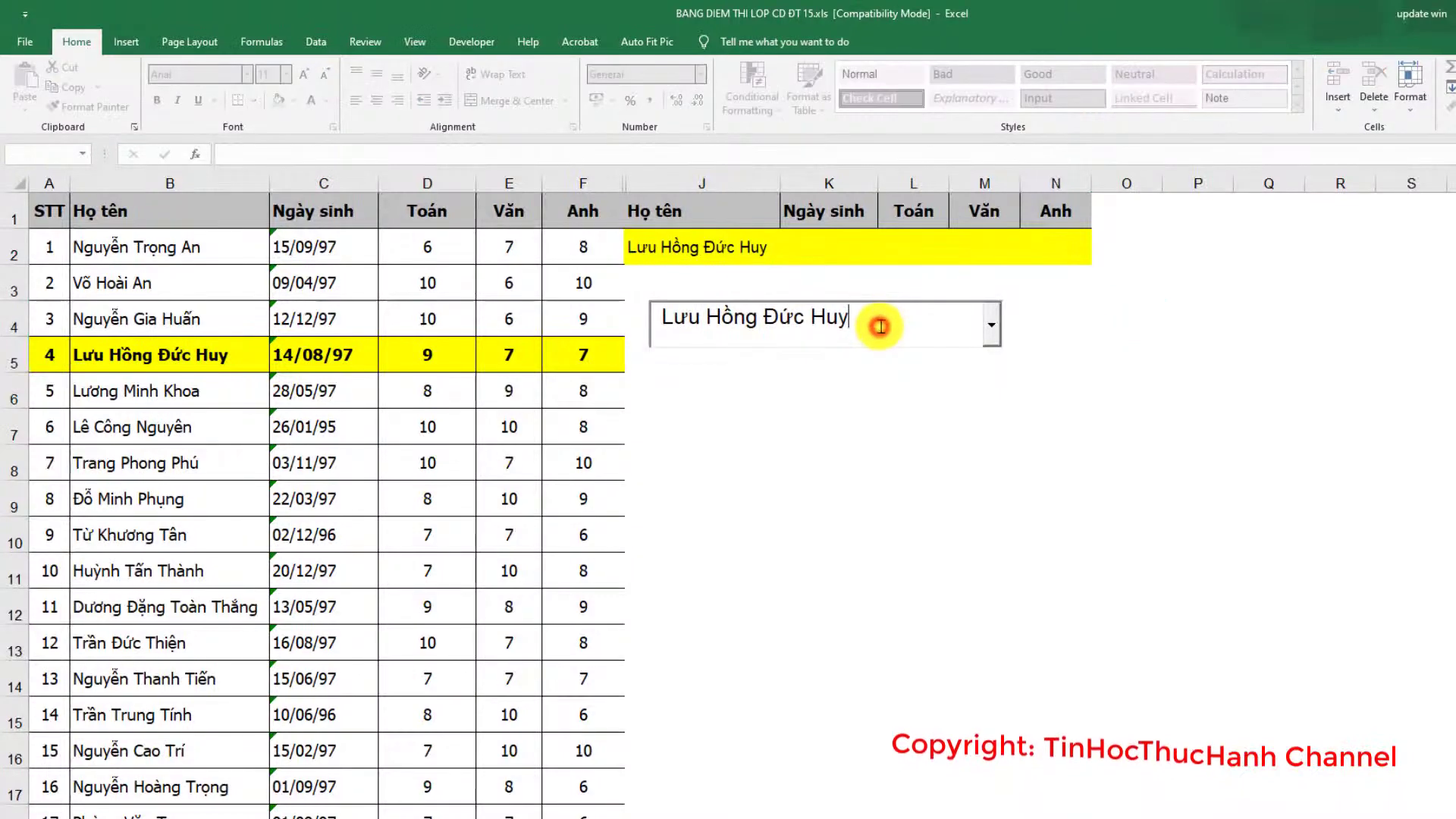
{"action": "key", "text": "BackSpace"}
{"action": "key", "text": "BackSpace"}
{"action": "key", "text": "BackSpace"}
{"action": "key", "text": "BackSpace"}
{"action": "key", "text": "BackSpace"}
{"action": "key", "text": "BackSpace"}
{"action": "key", "text": "BackSpace"}
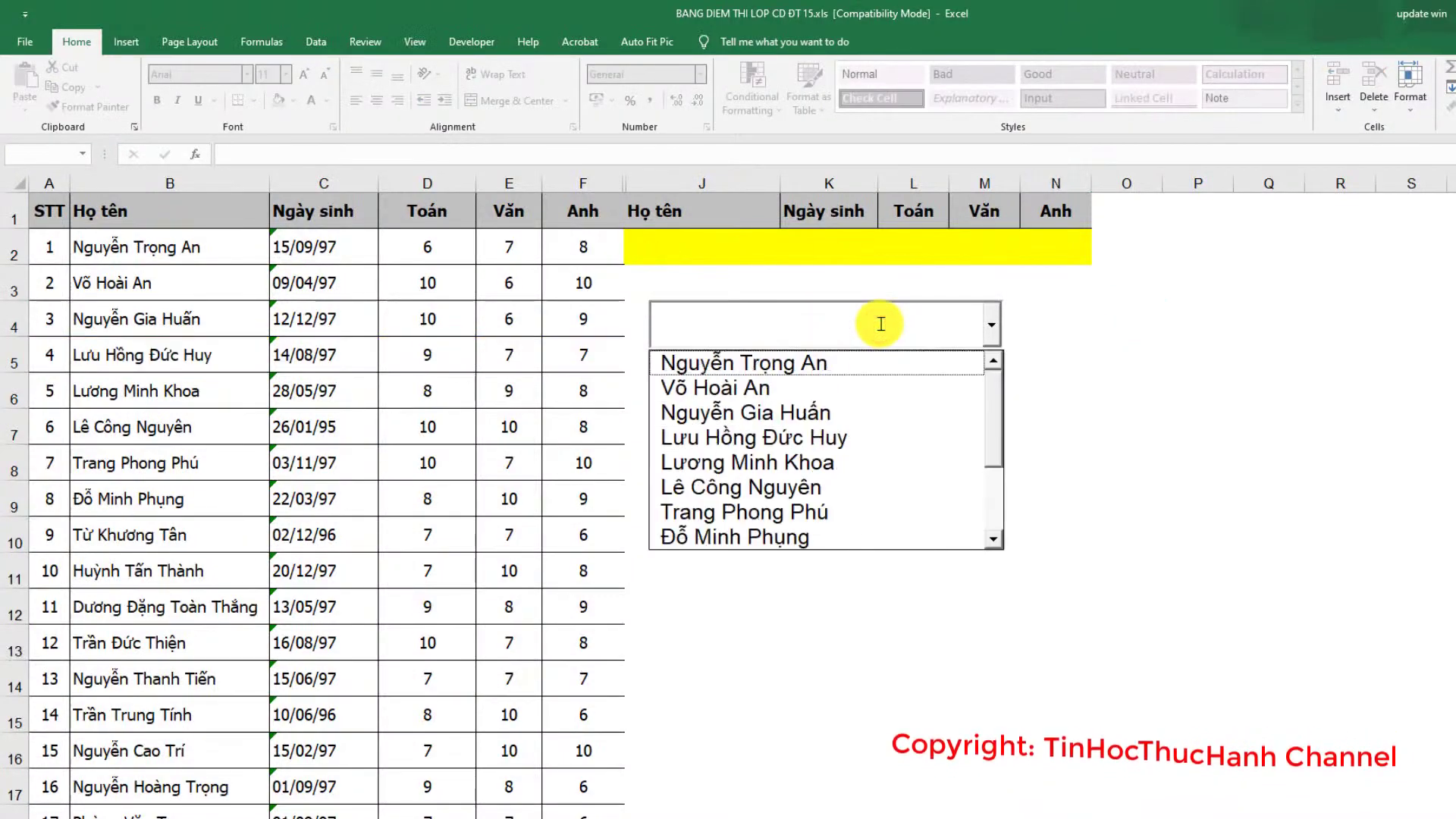
{"action": "type", "text": "trang"}
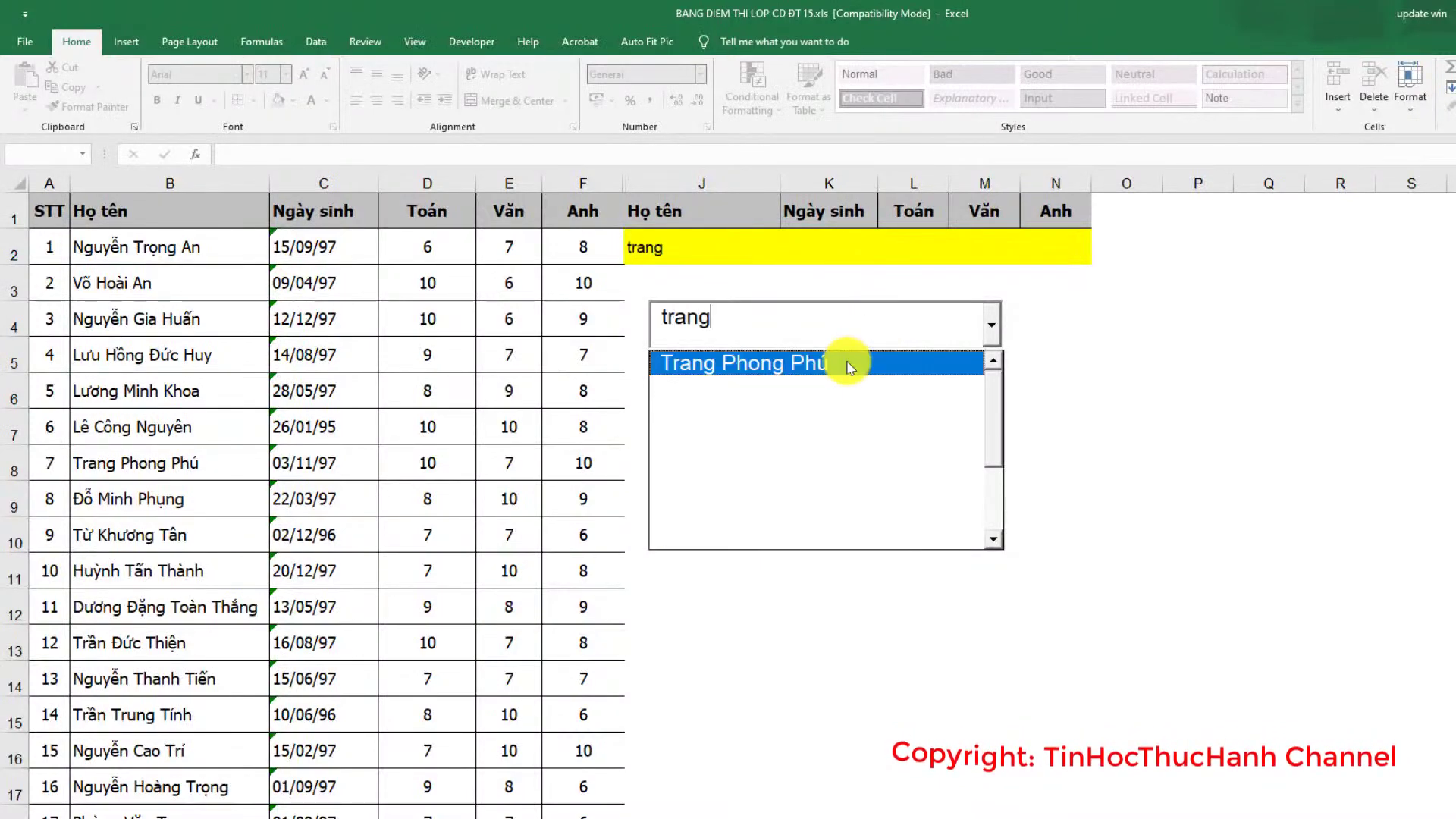
{"action": "left_click", "coordinate": [848, 363]}
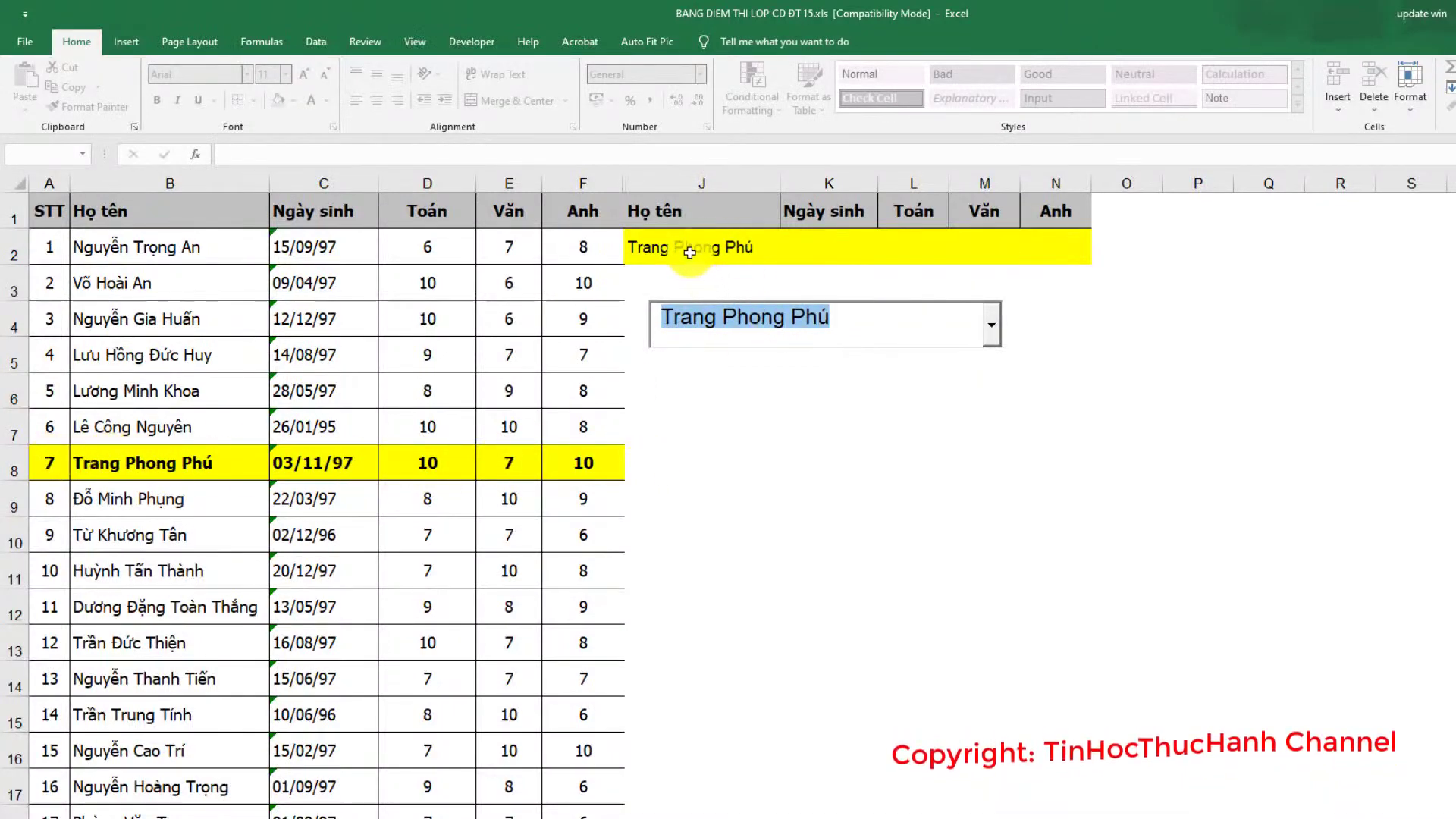
Step: Format the result row J2:N2 with a red, bold font
{"action": "left_click_drag", "start_coordinate": [689, 250], "coordinate": [1028, 241]}
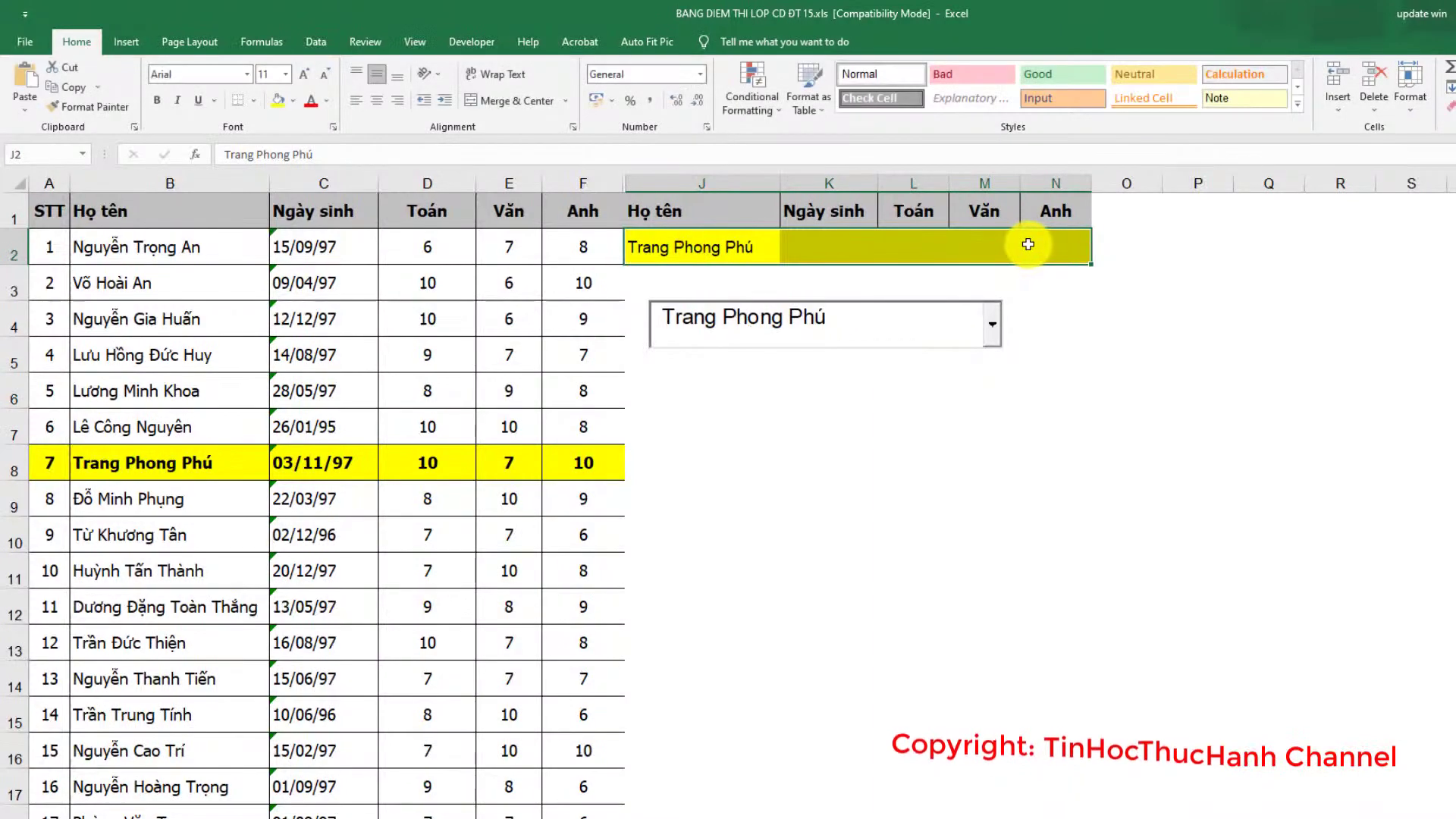
{"action": "left_click", "coordinate": [313, 108]}
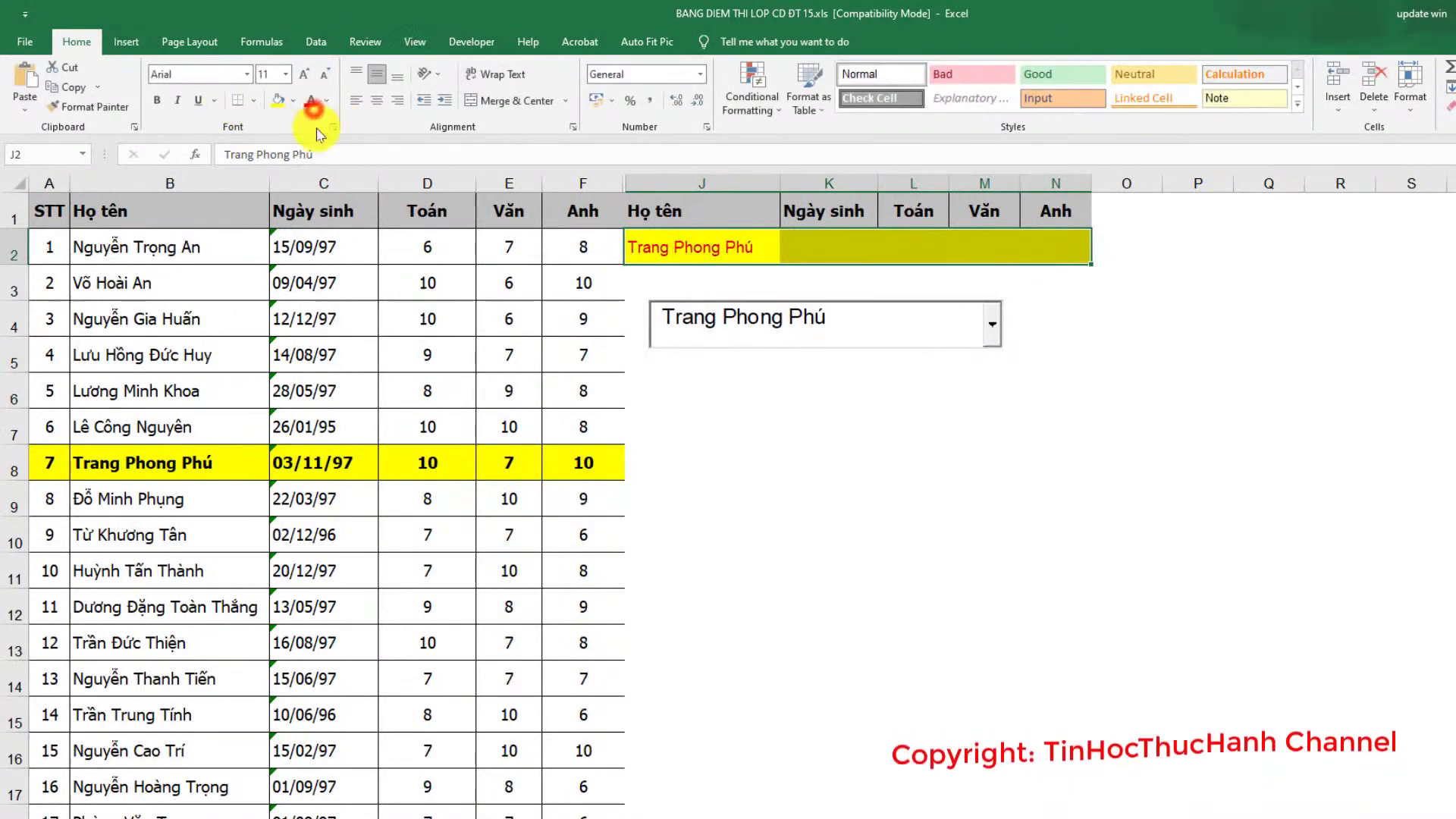
{"action": "left_click", "coordinate": [155, 100]}
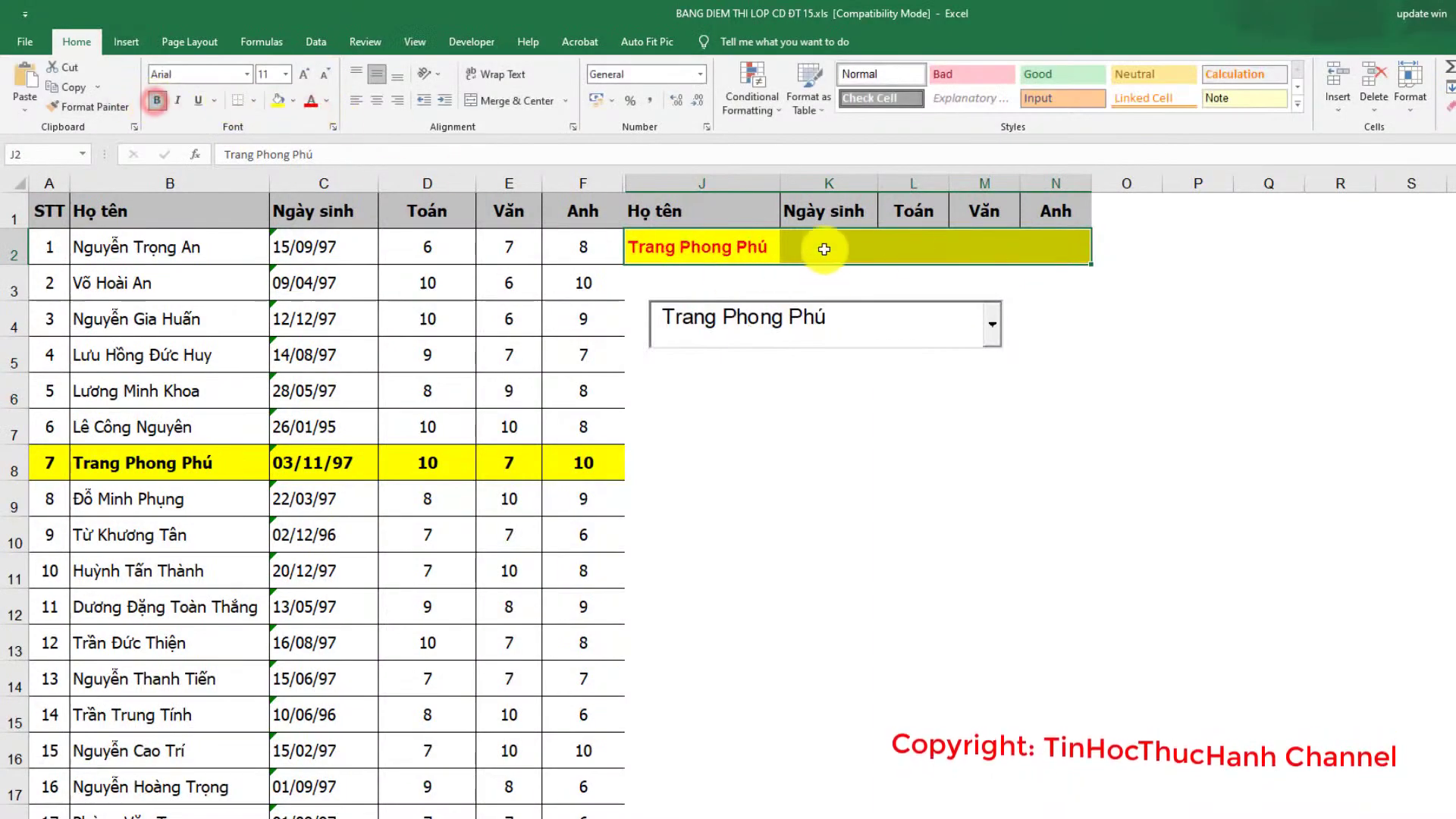
Step: Start a VLOOKUP formula in K2 using $J$2 as the lookup value and $B$2:$F$45 as the table array
{"action": "left_click", "coordinate": [826, 244]}
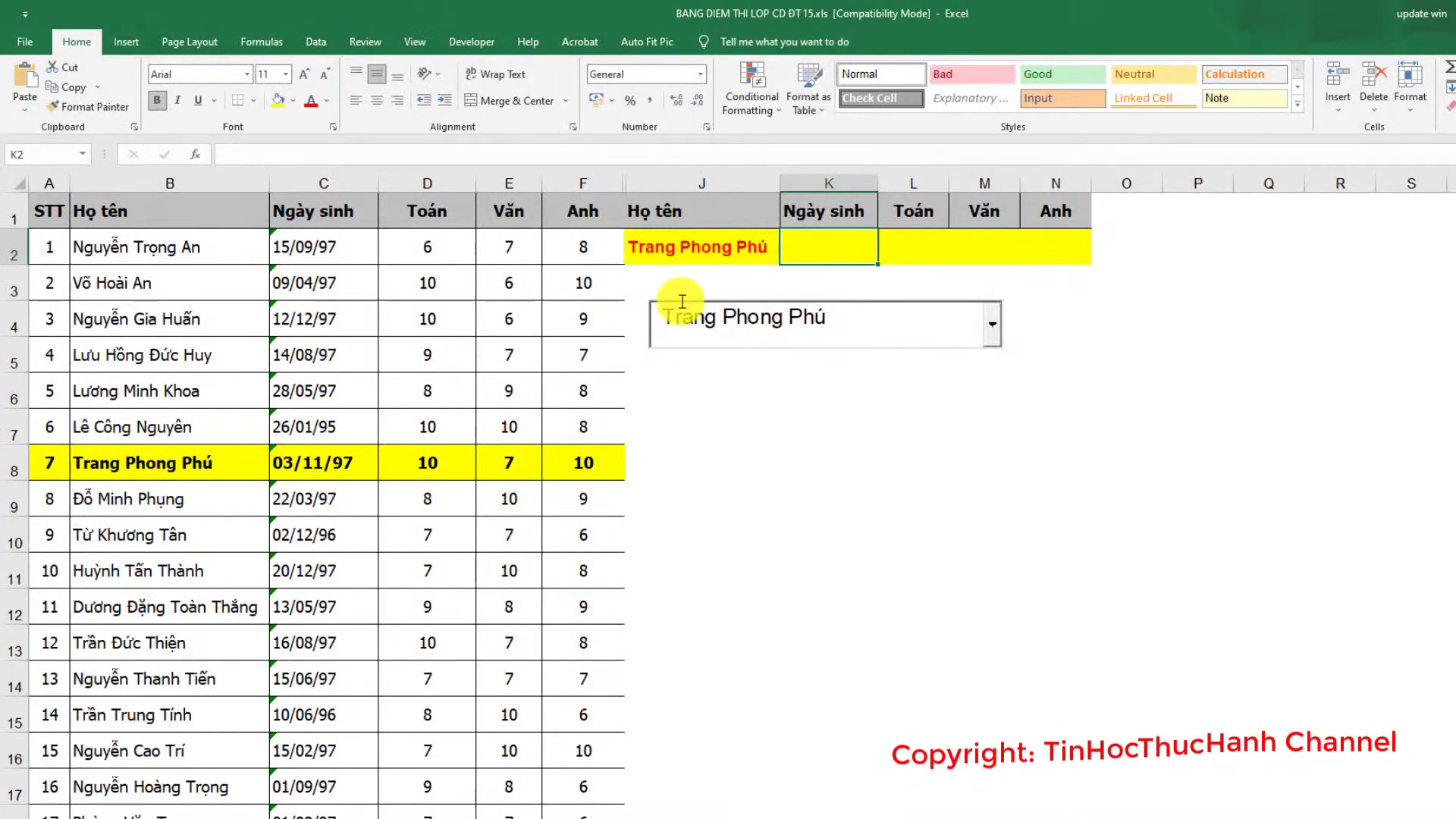
{"action": "left_click_drag", "start_coordinate": [923, 245], "coordinate": [1043, 237]}
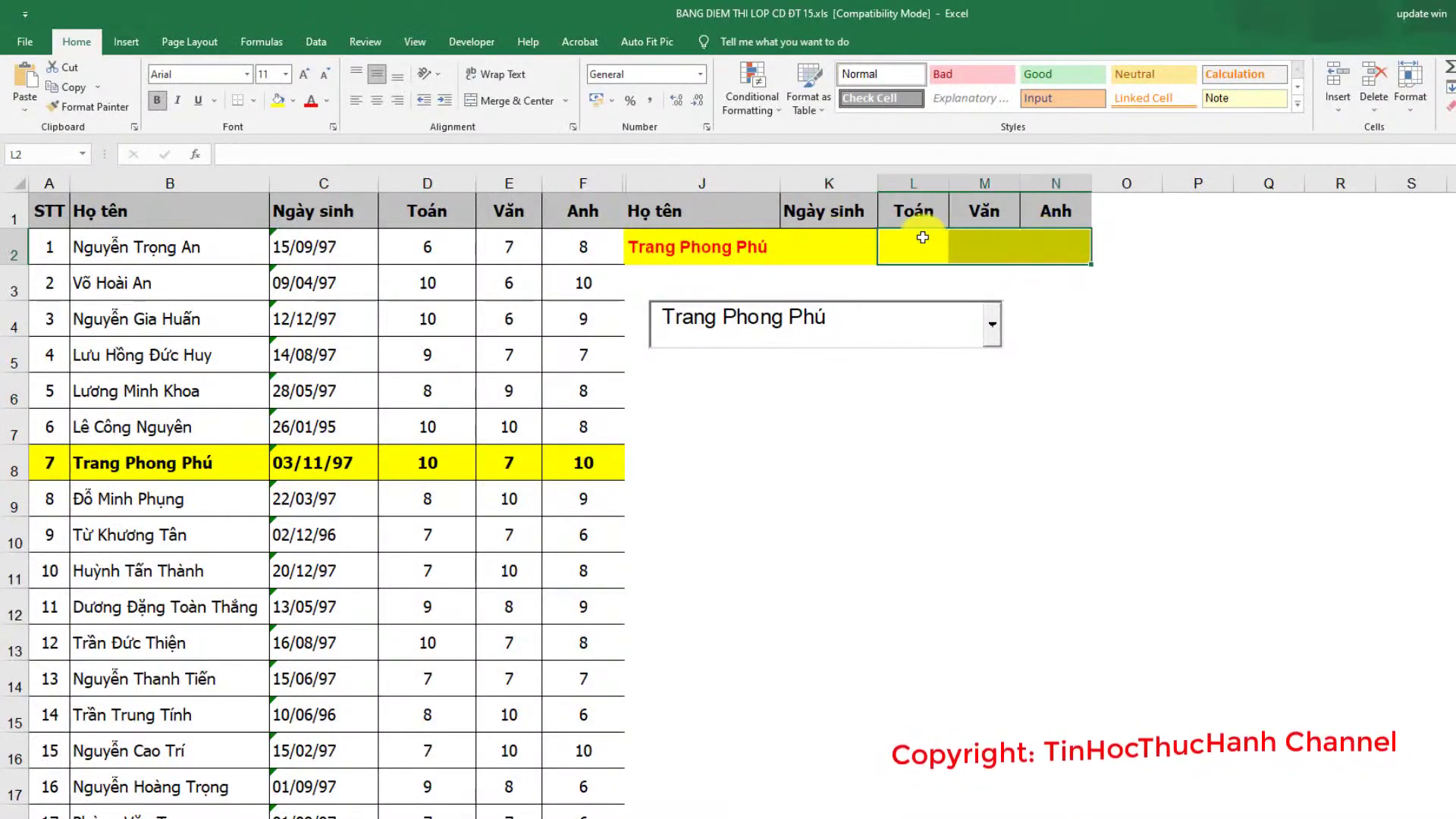
{"action": "left_click", "coordinate": [834, 250]}
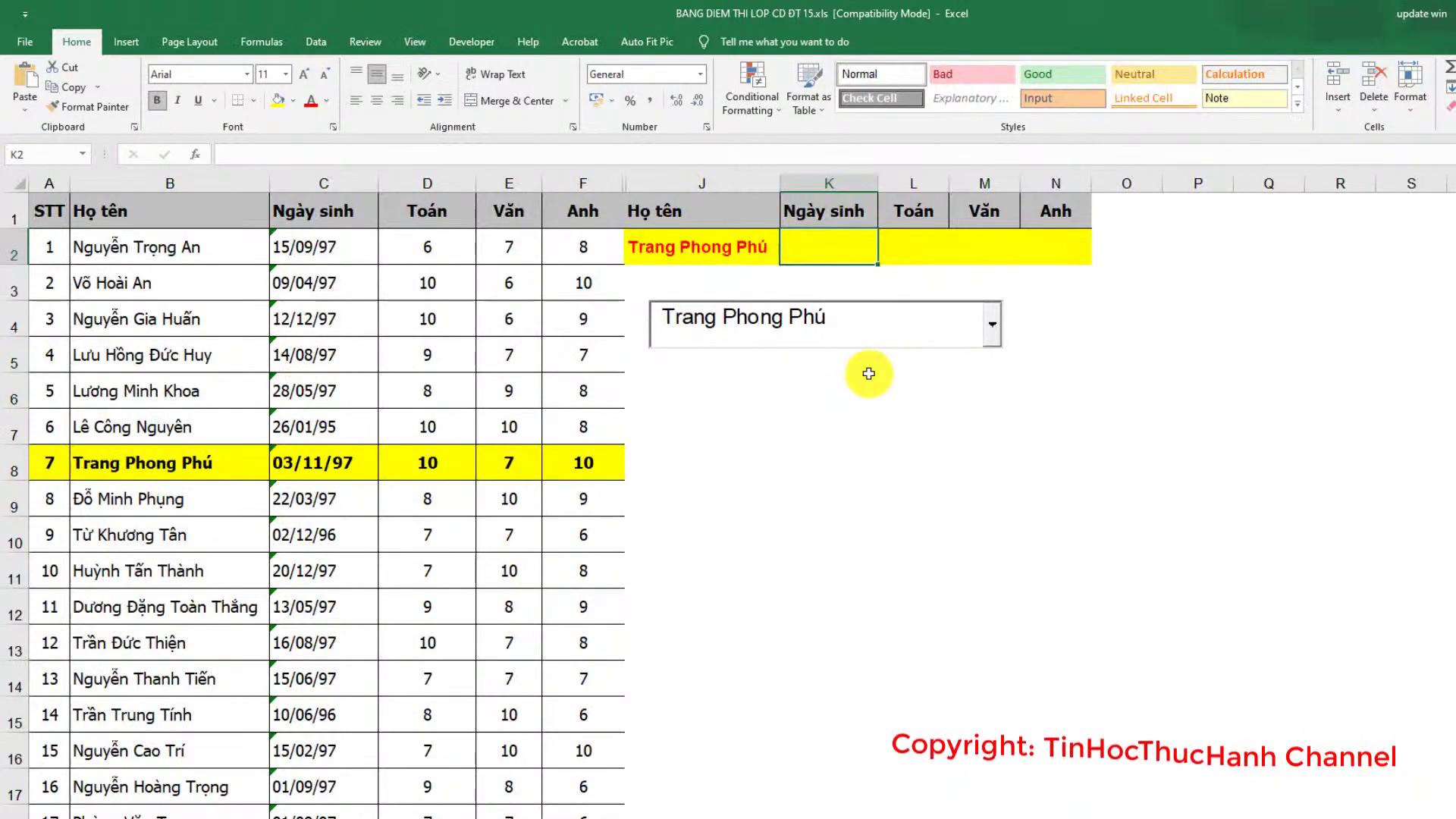
{"action": "type", "text": "=vl"}
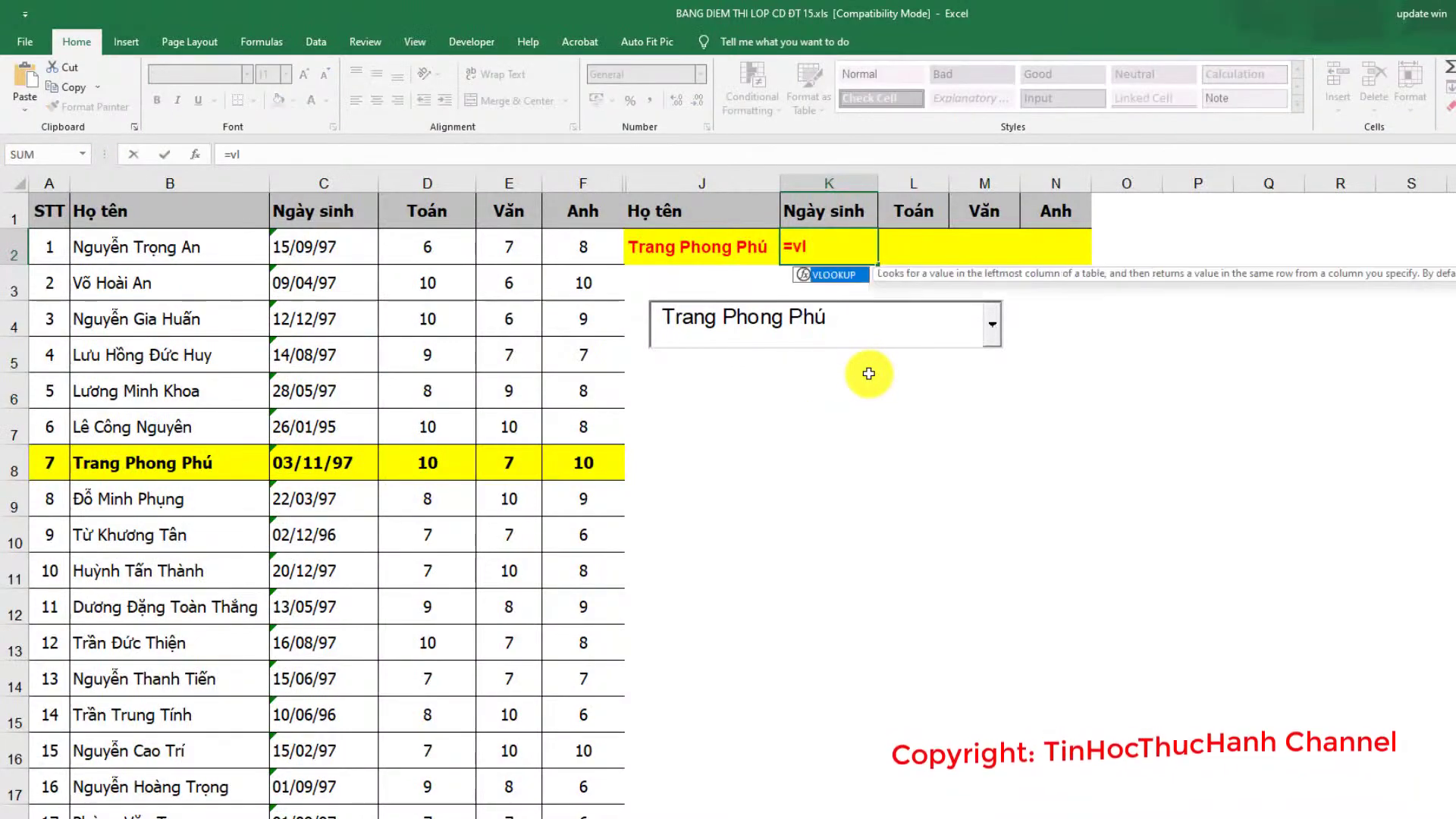
{"action": "key", "text": "Tab"}
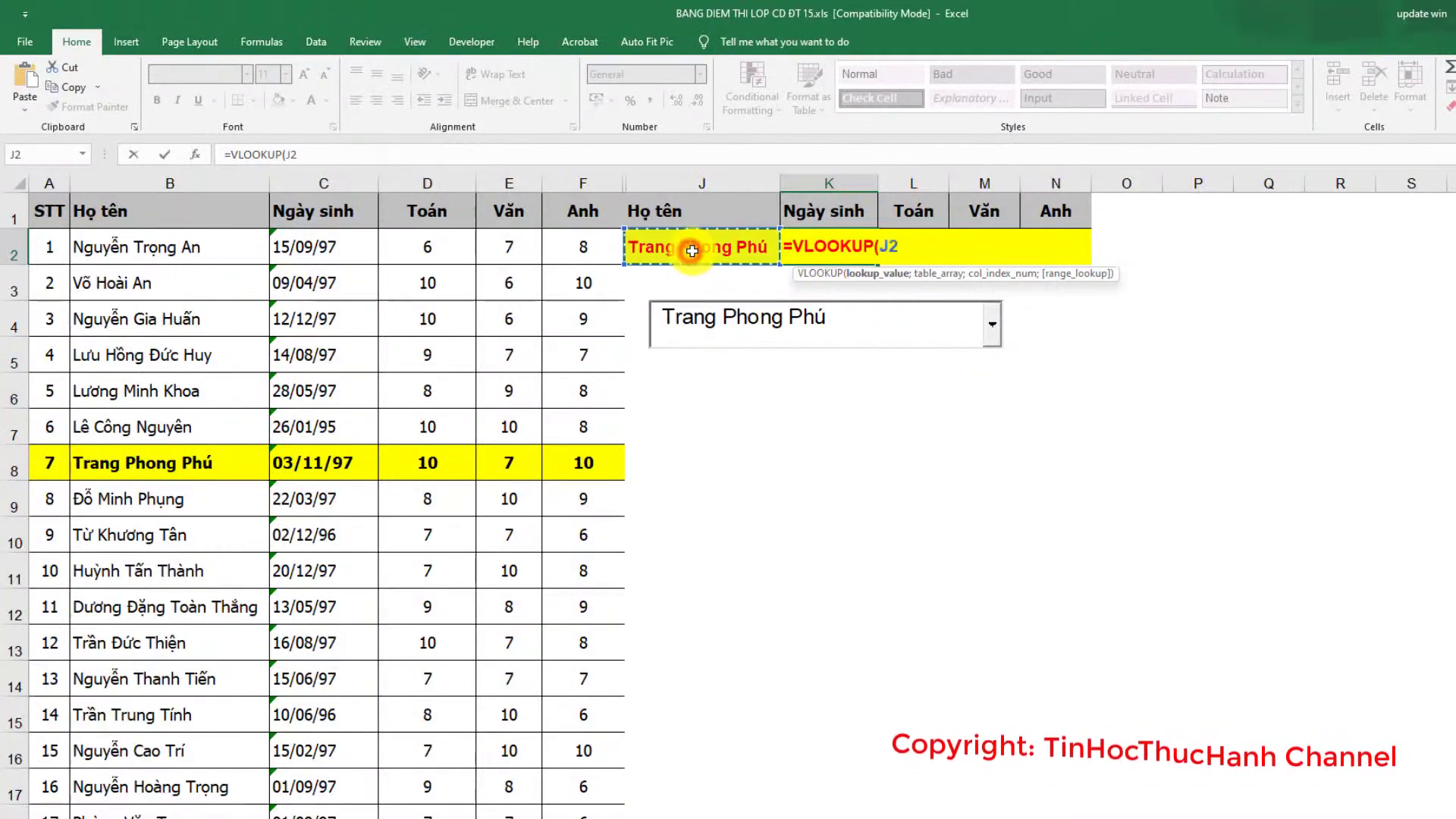
{"action": "key", "text": "F4"}
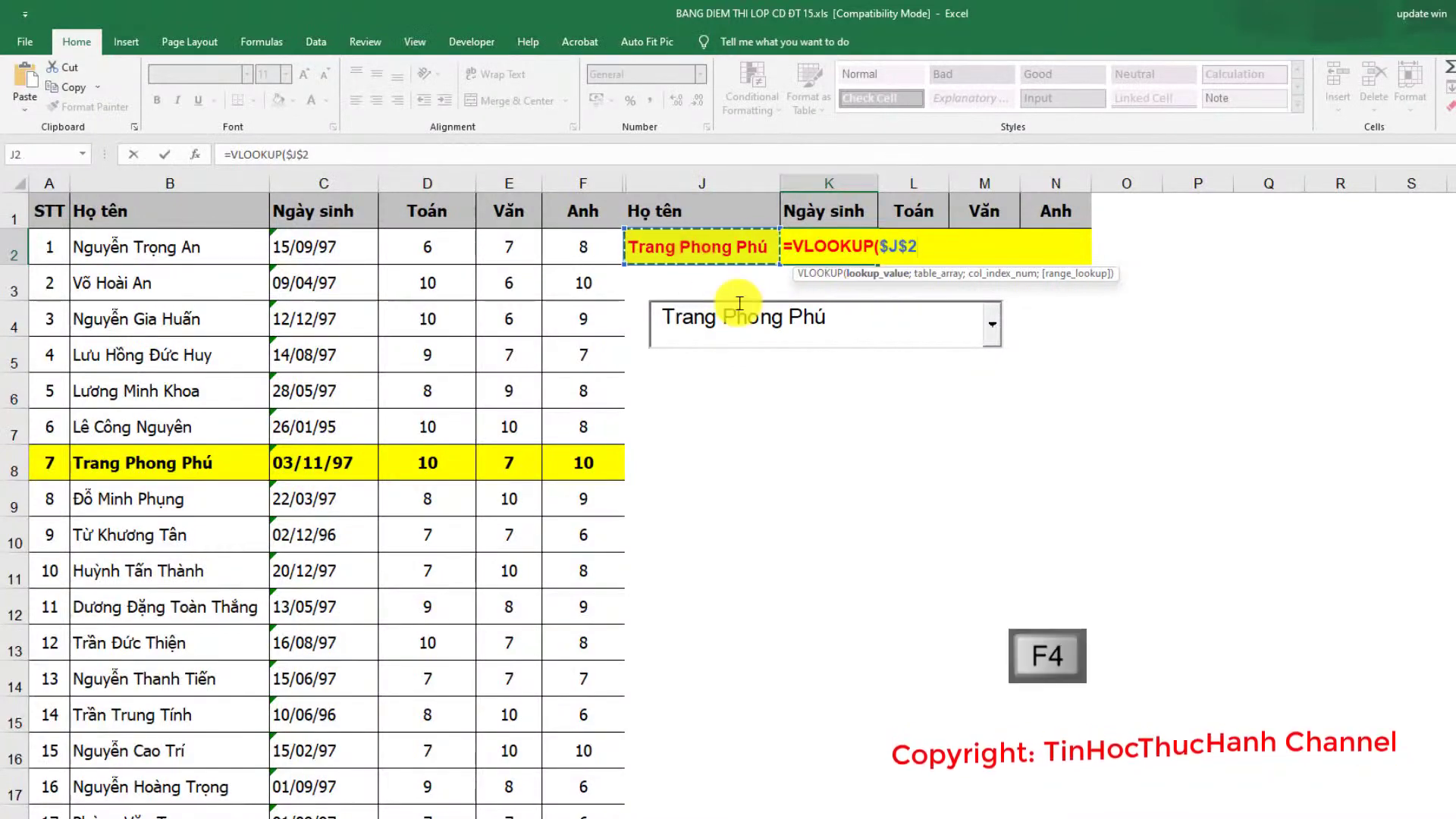
{"action": "type", "text": ";"}
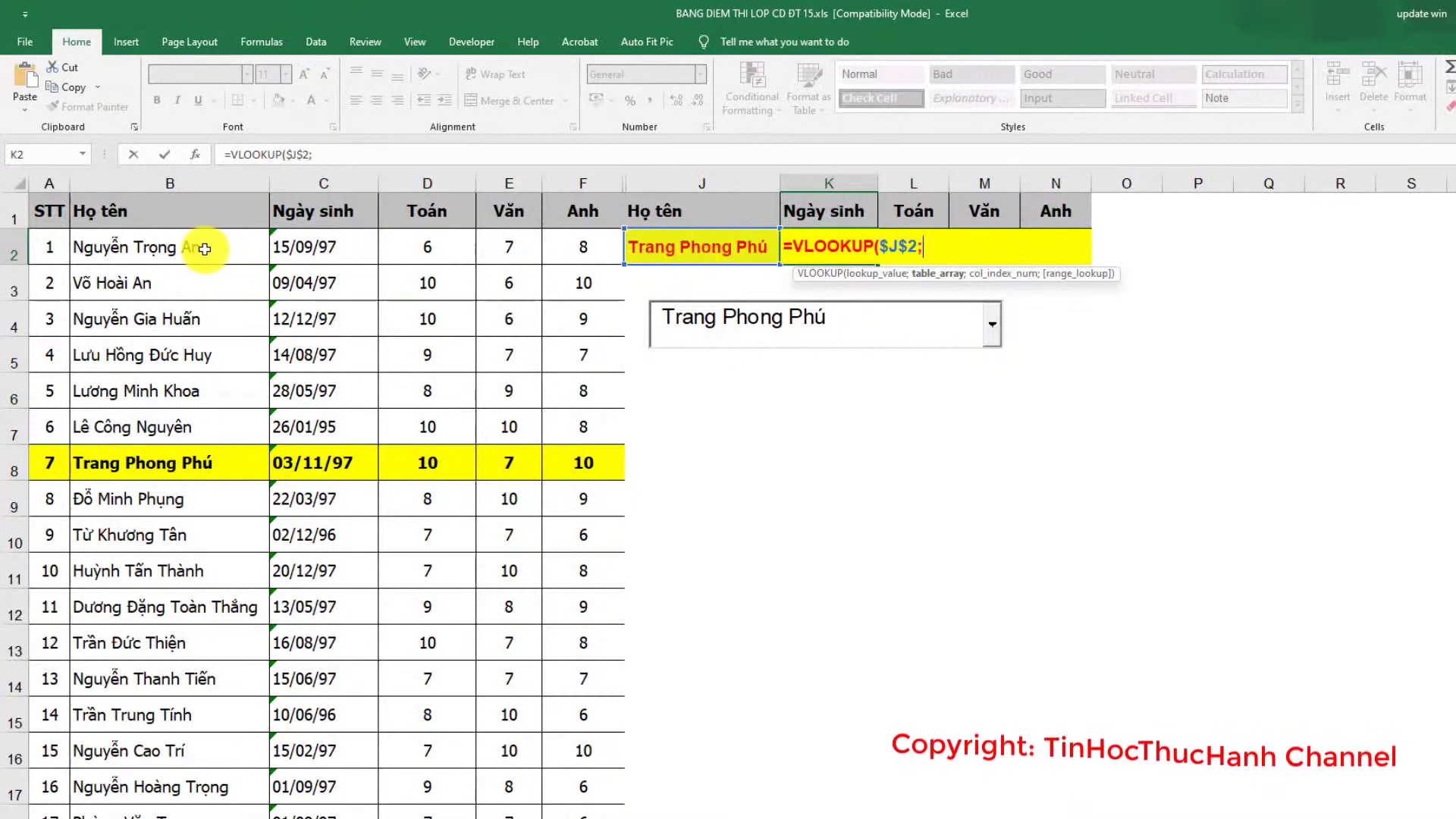
{"action": "left_click", "coordinate": [126, 245]}
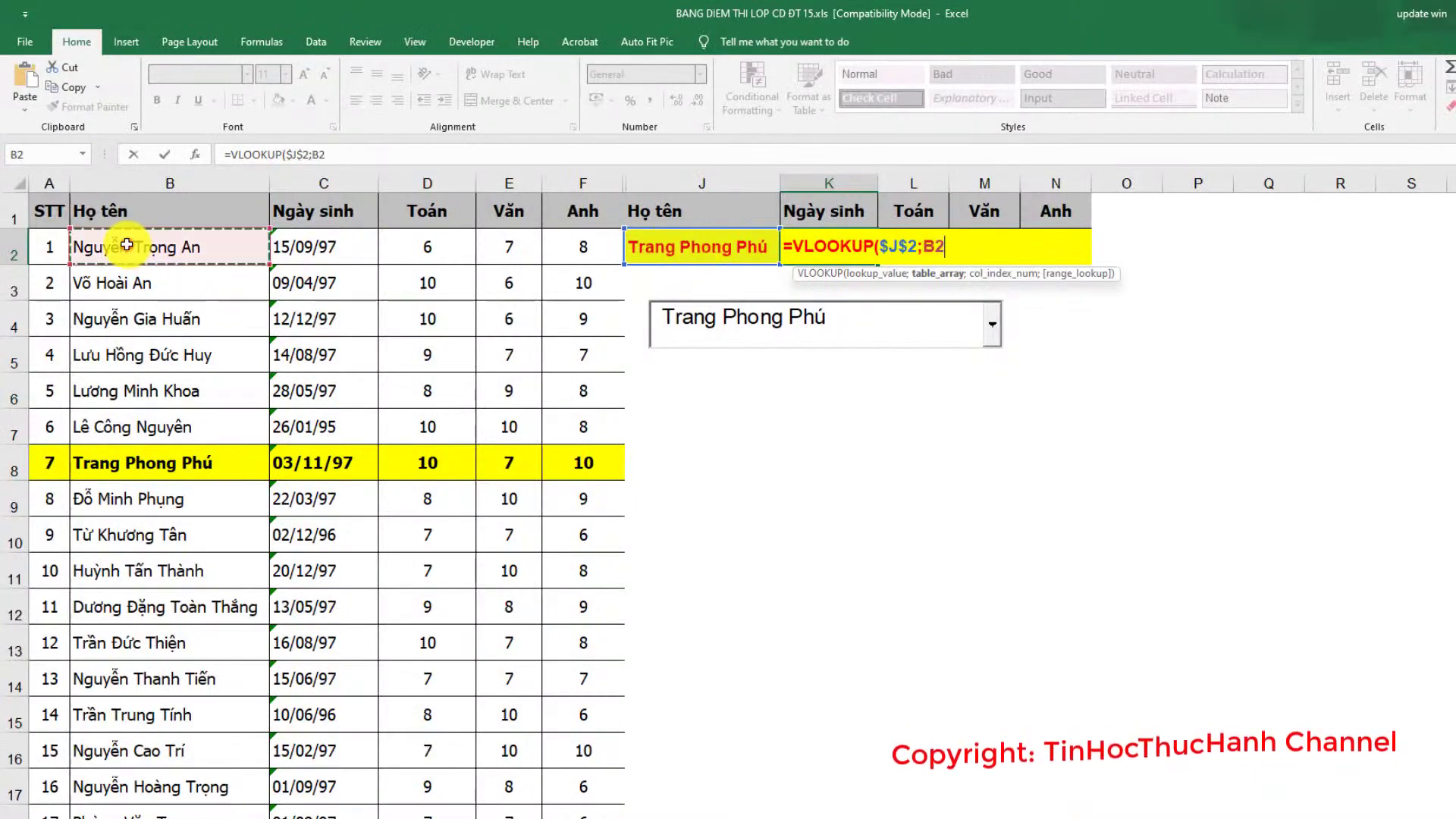
{"action": "left_click_drag", "start_coordinate": [127, 245], "coordinate": [592, 599]}
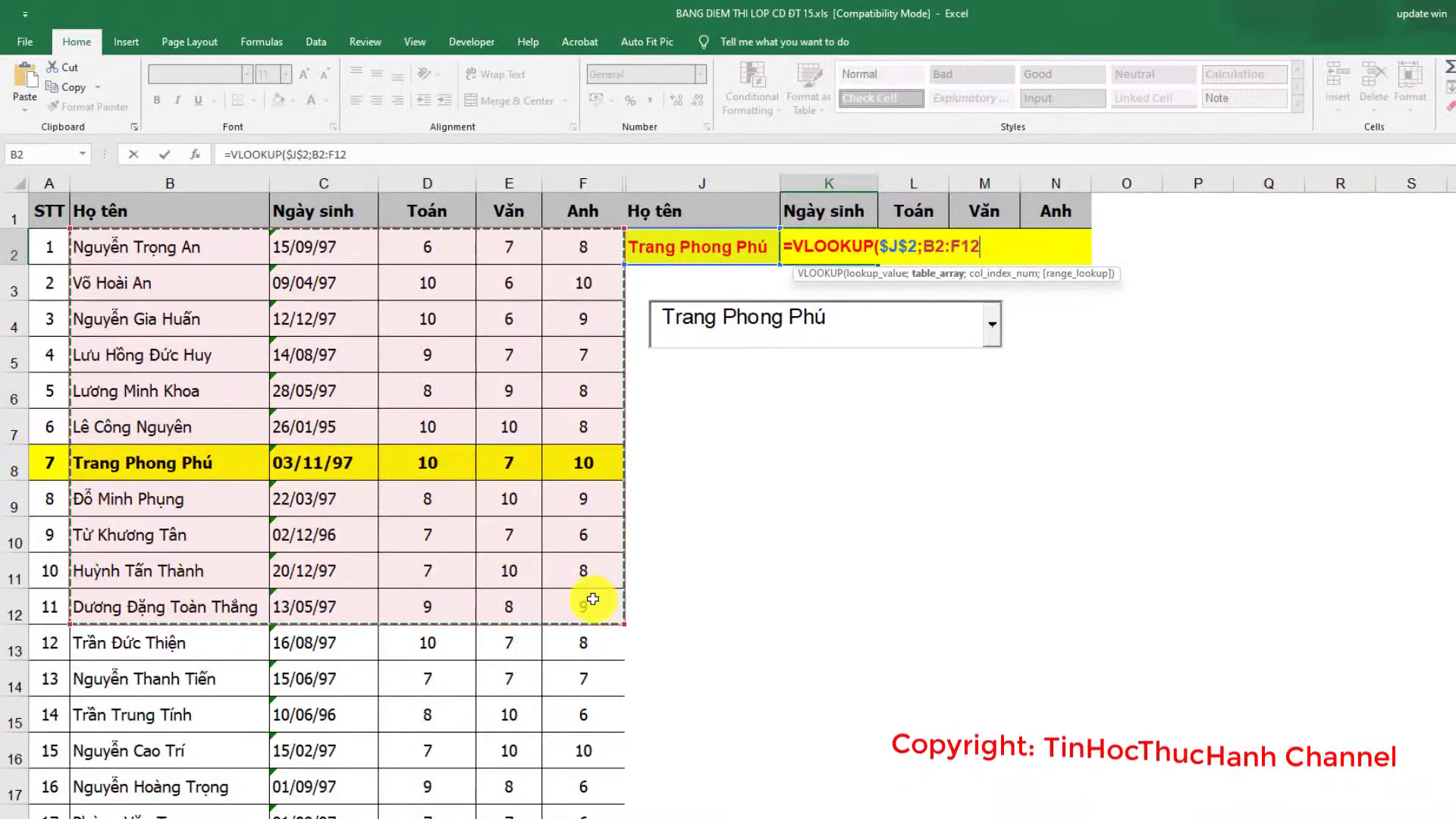
{"action": "key", "text": "ctrl+shift+Down"}
{"action": "scroll", "coordinate": [592, 599], "scroll_direction": "up", "scroll_amount": 9}
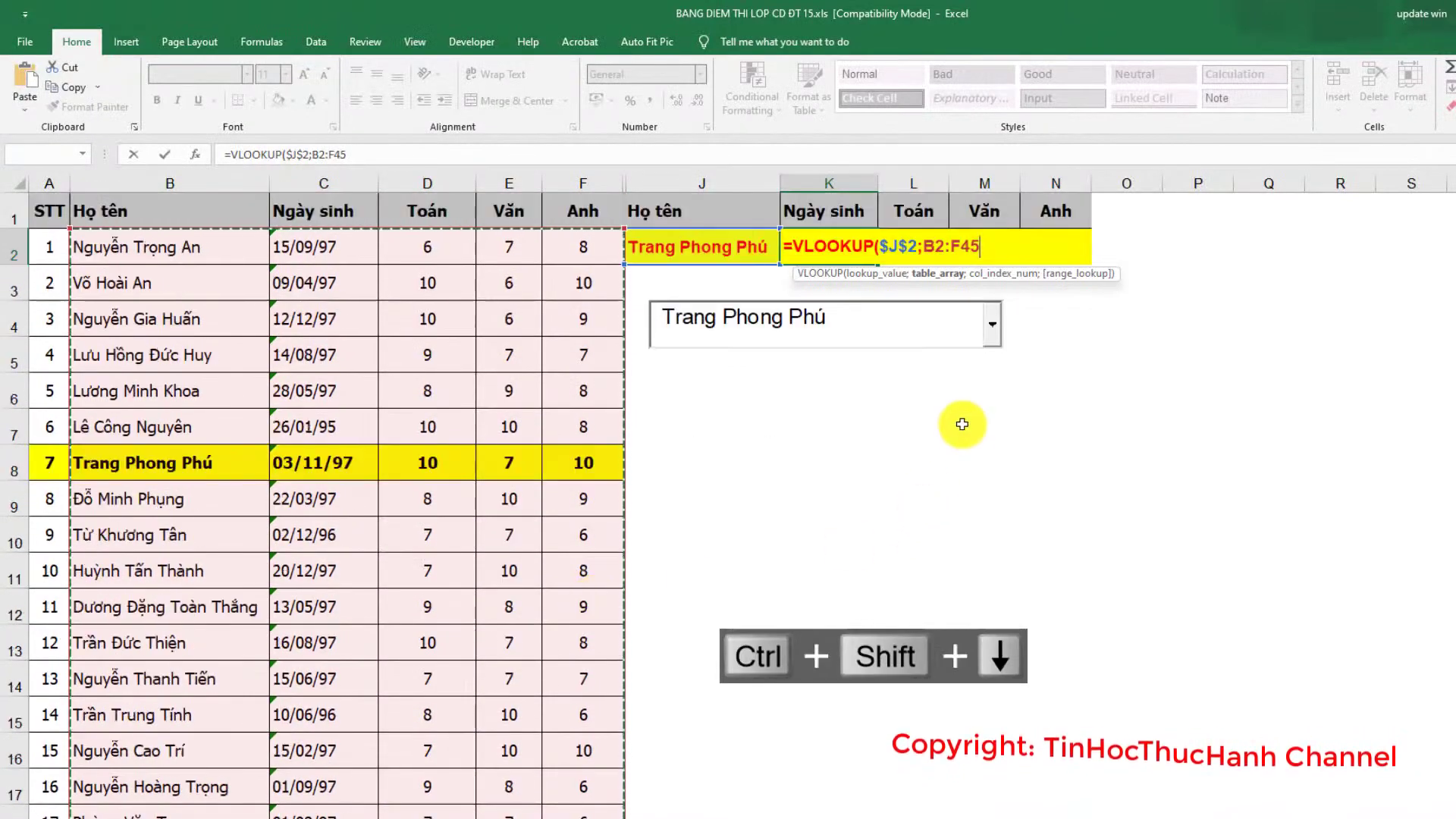
{"action": "key", "text": "F4"}
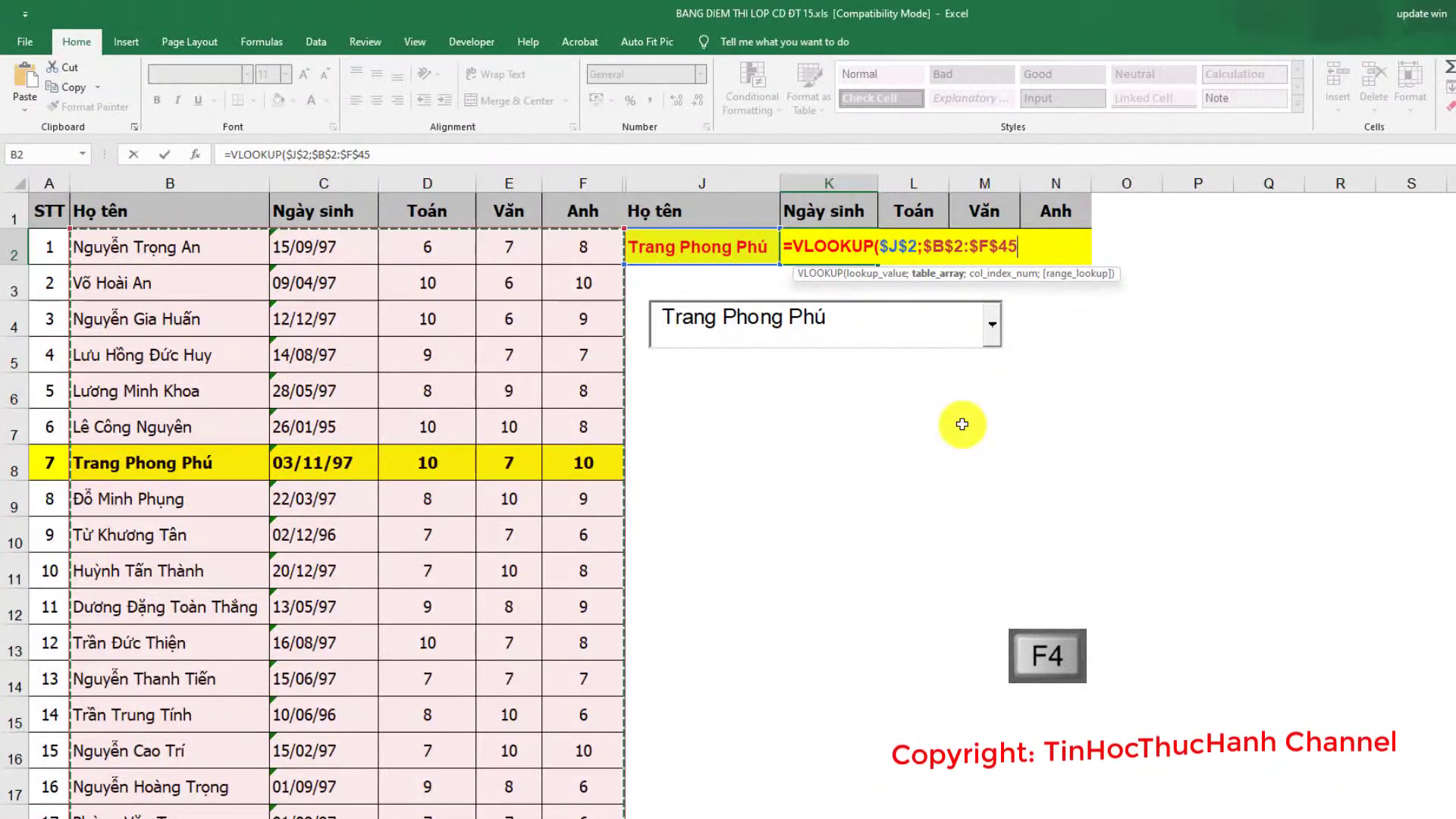
Step: Complete the K2 lookup formula with column index 2 and range lookup 0 for an exact match
{"action": "type", "text": ";2"}
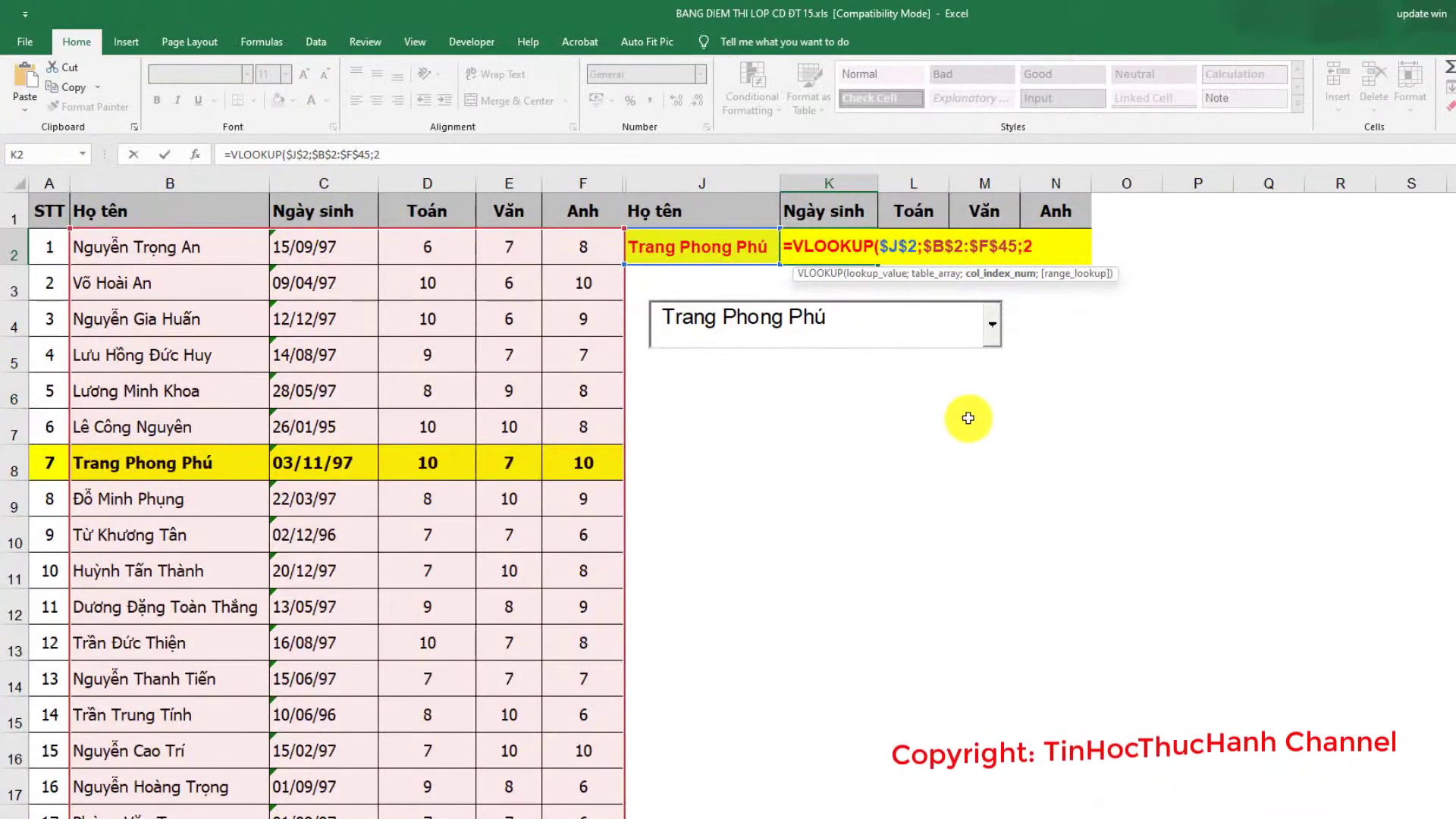
{"action": "type", "text": ";"}
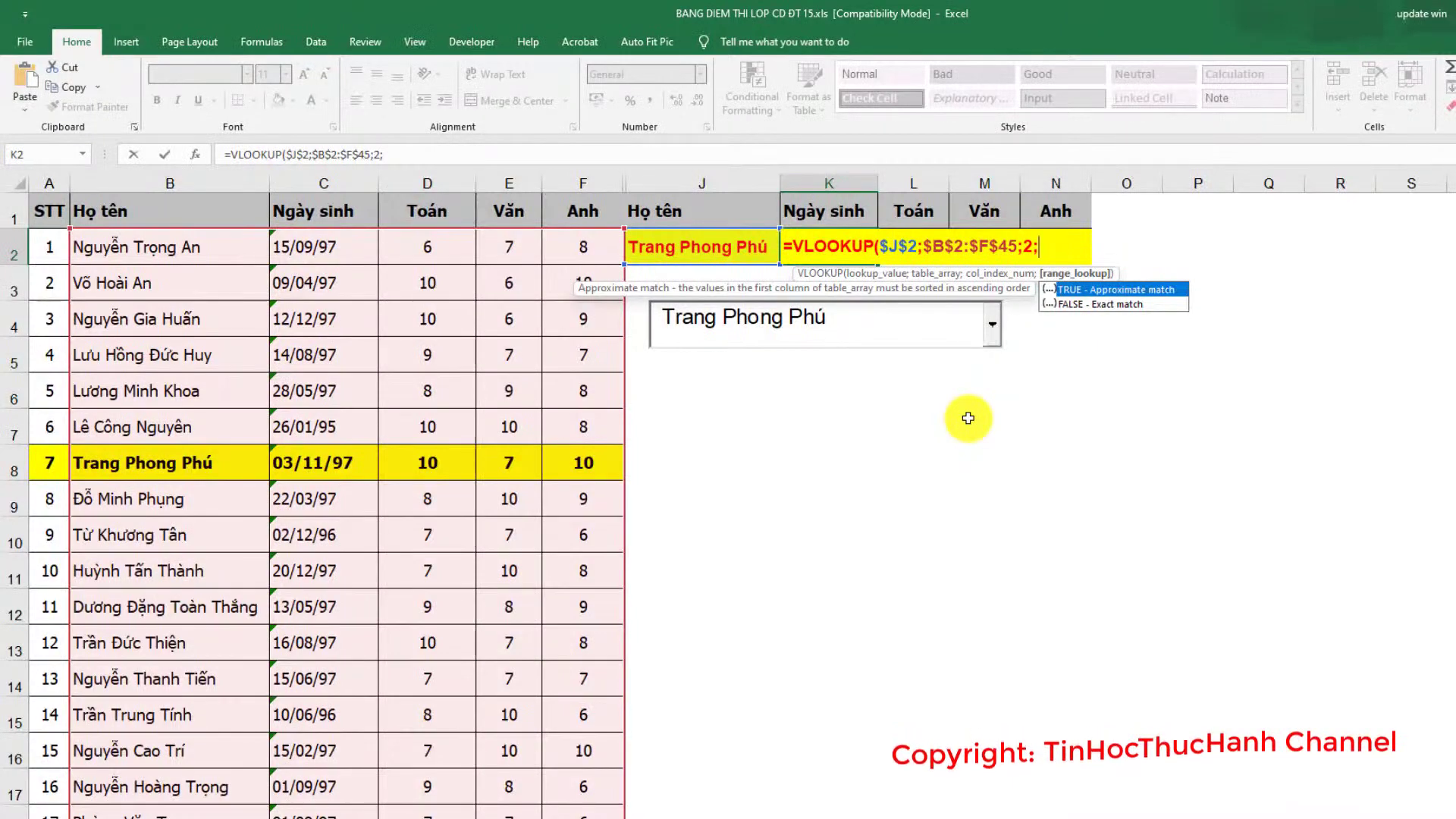
{"action": "type", "text": "0"}
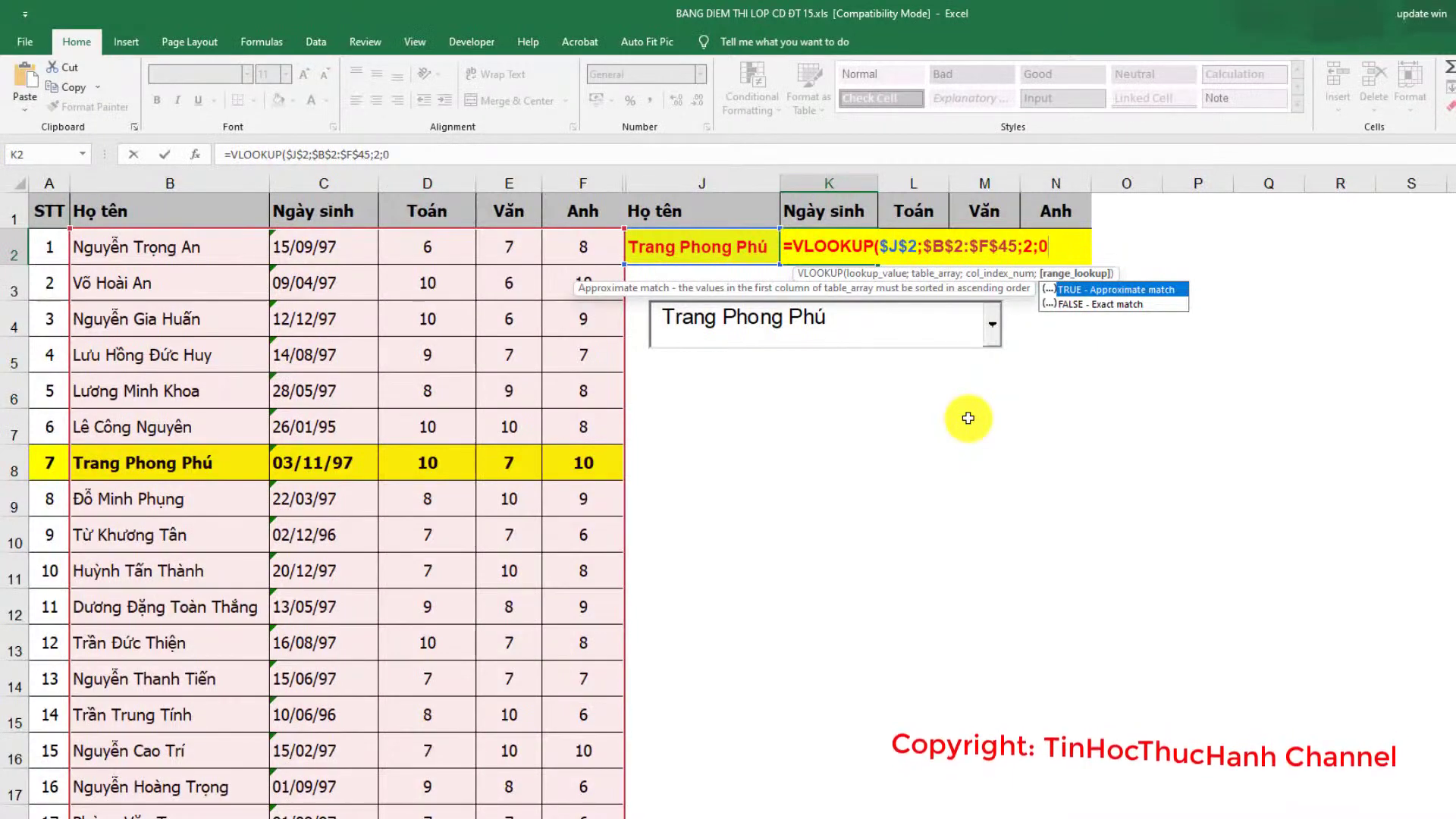
{"action": "type", "text": ")"}
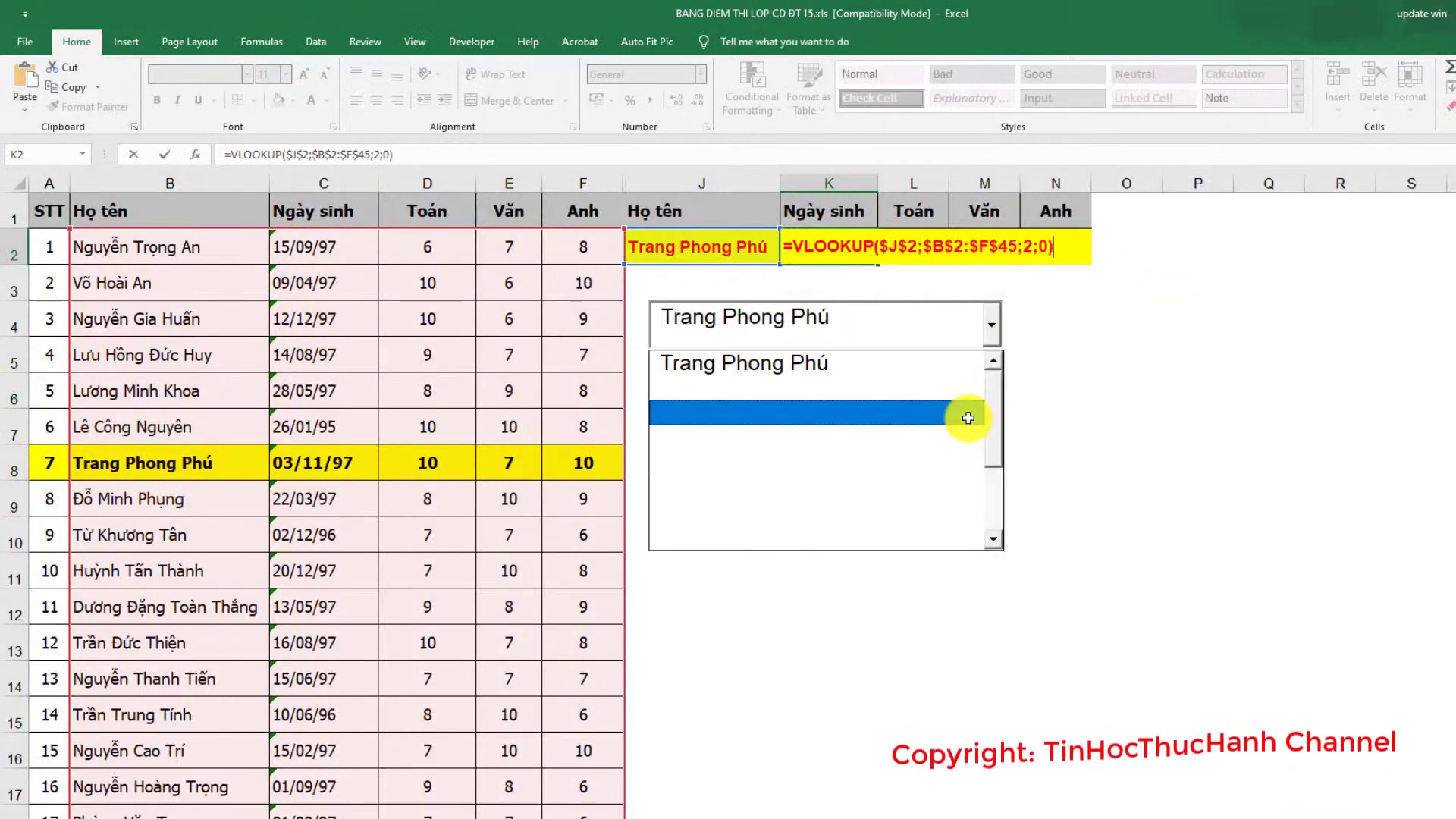
{"action": "key", "text": "Return"}
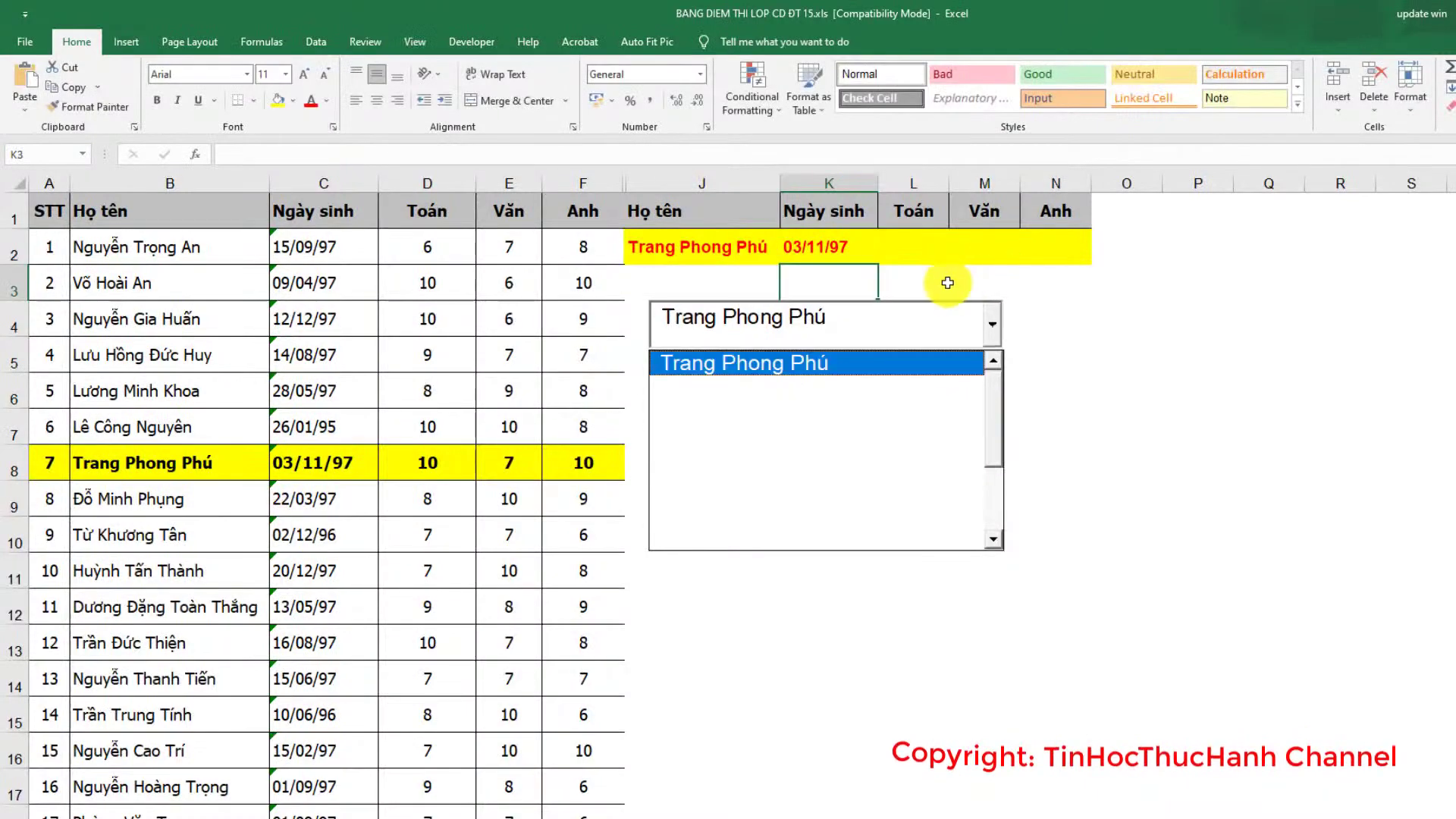
Step: Fill the K2 formula across to N2 and add borders to all cells of the result row J2:N2
{"action": "left_click", "coordinate": [859, 250]}
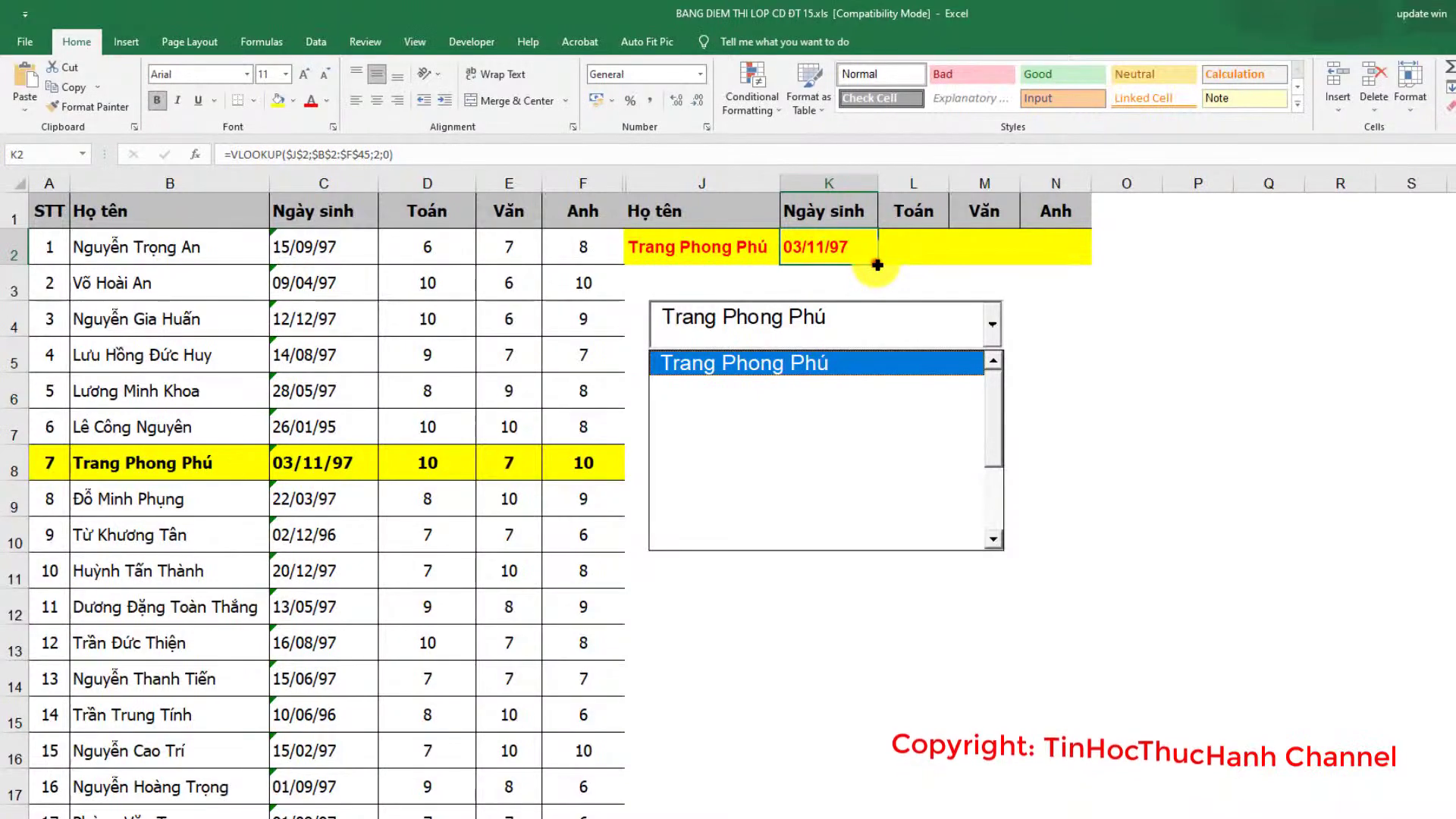
{"action": "left_click_drag", "start_coordinate": [878, 265], "coordinate": [1063, 270]}
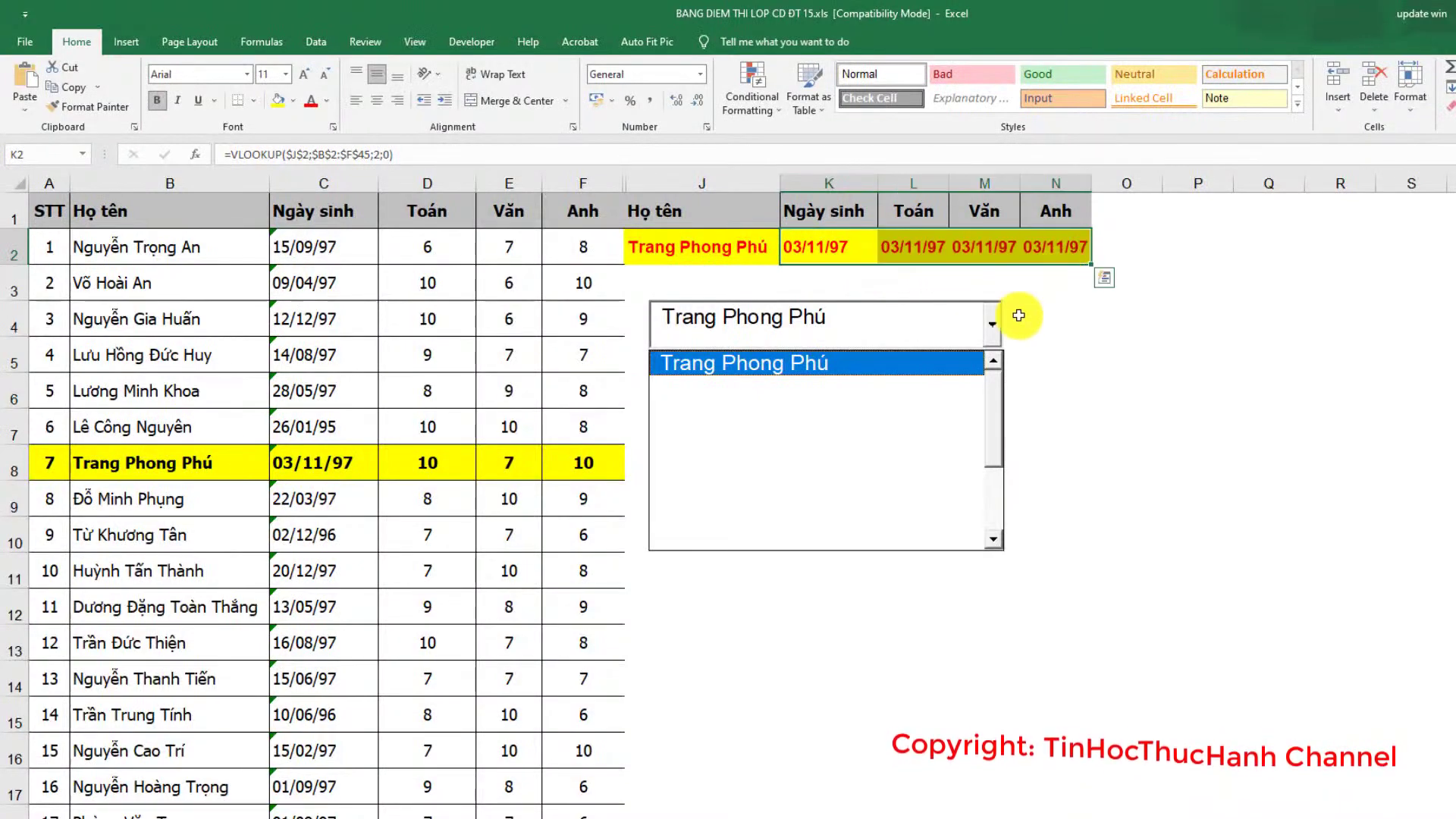
{"action": "left_click_drag", "start_coordinate": [725, 252], "coordinate": [1062, 250]}
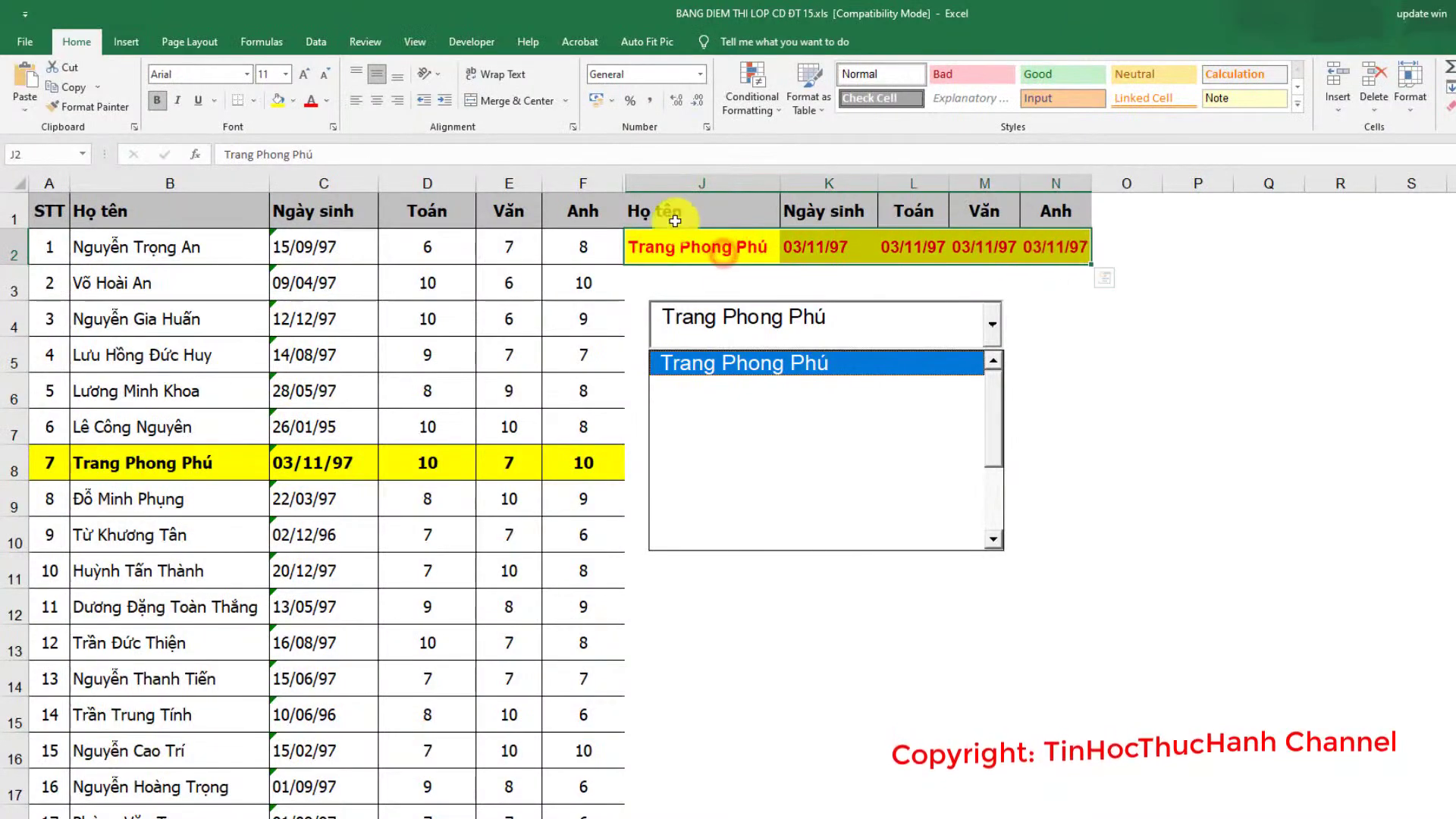
{"action": "left_click", "coordinate": [253, 100]}
{"action": "left_click", "coordinate": [283, 250]}
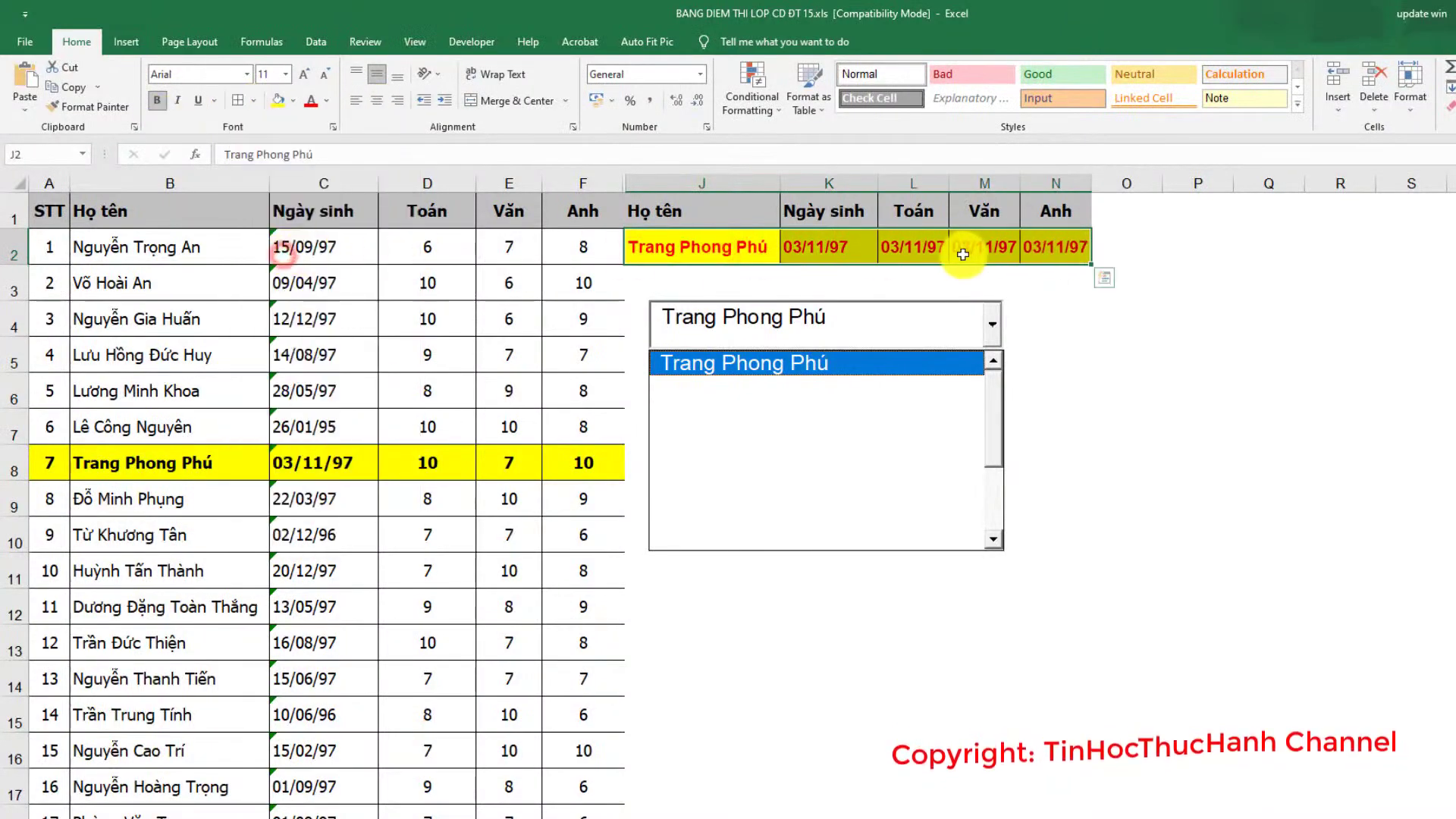
Step: Set the column index of the Toán lookup formula in L2 to 3
{"action": "left_click", "coordinate": [910, 250]}
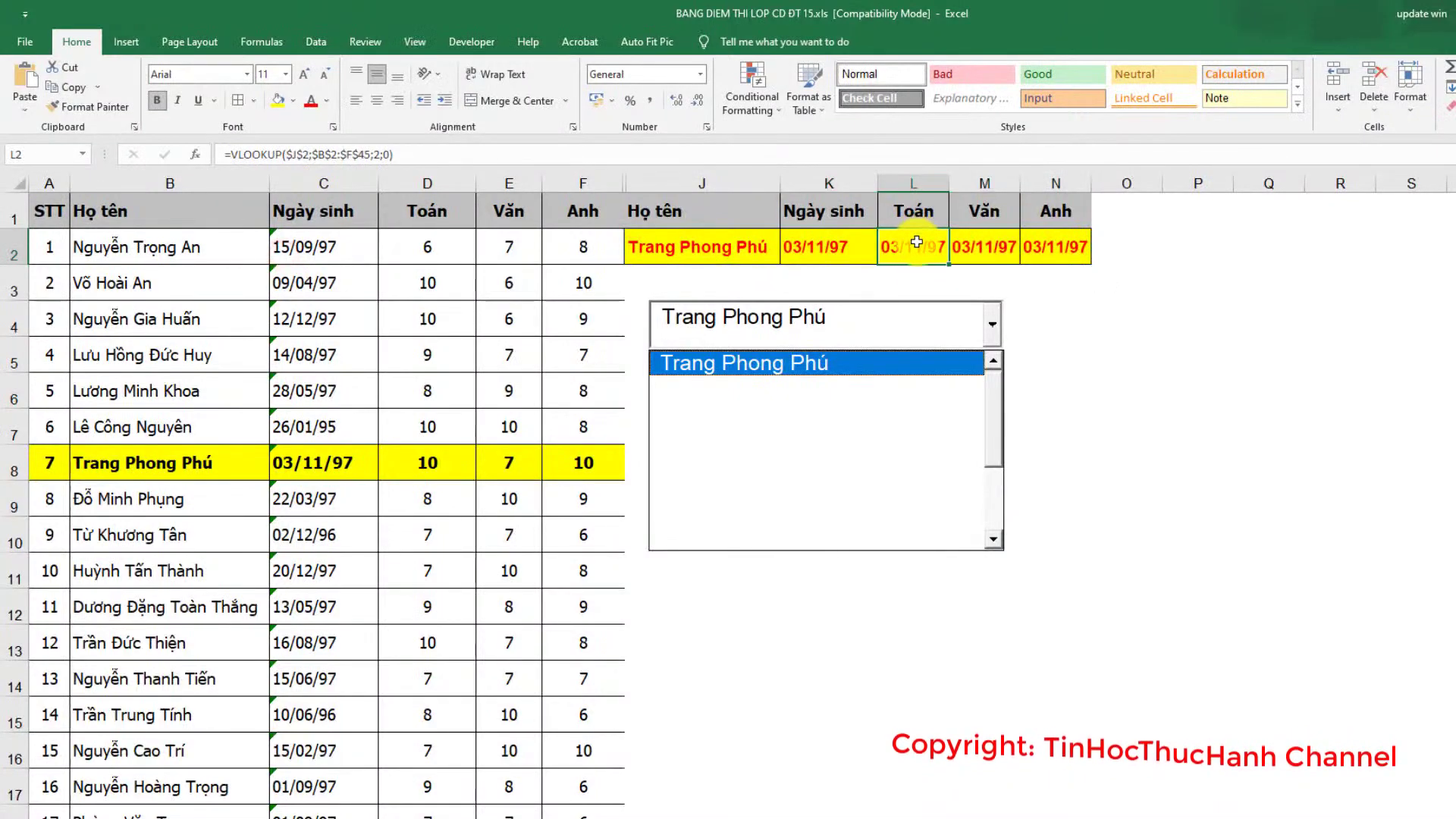
{"action": "double_click", "coordinate": [916, 246]}
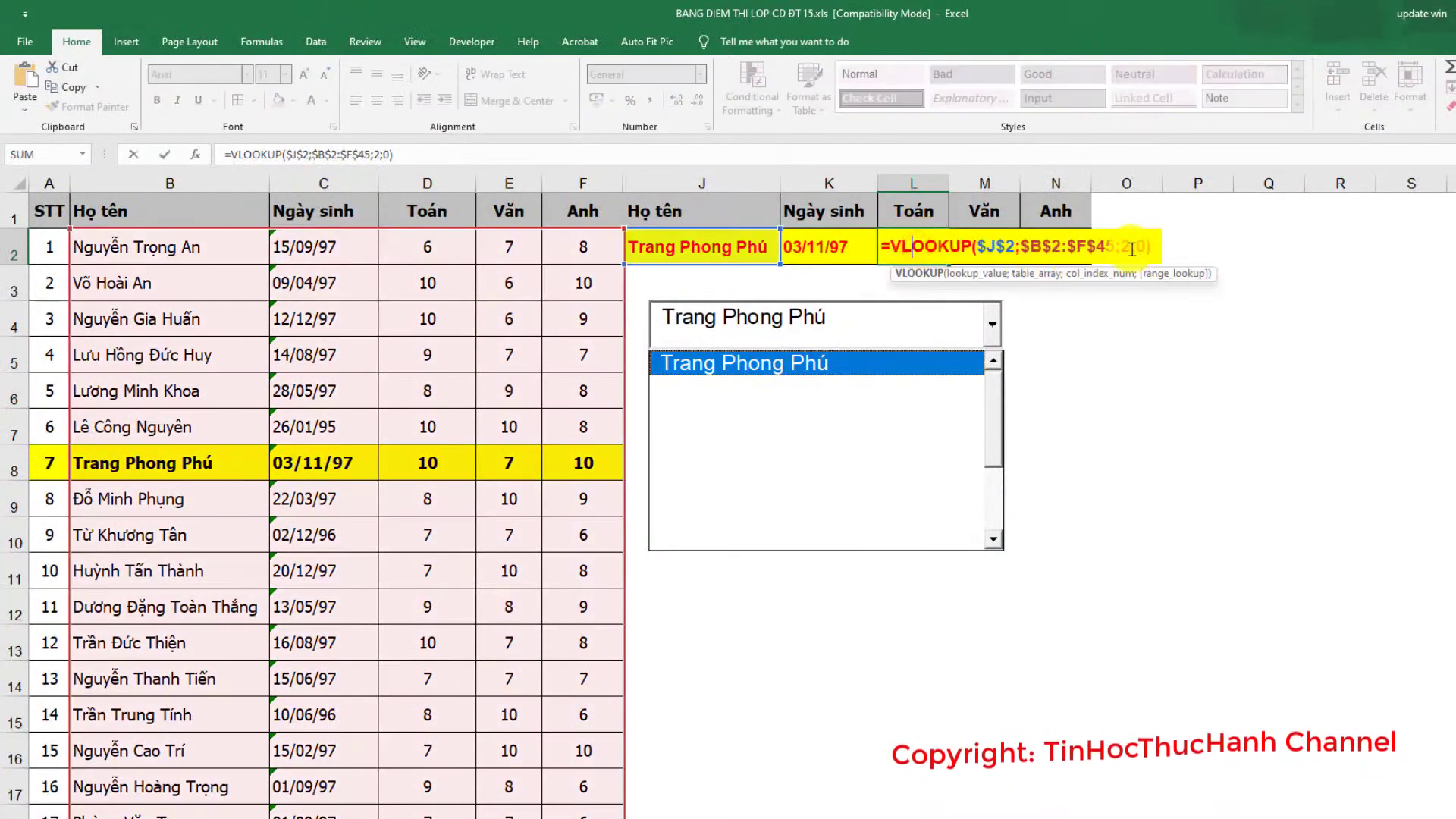
{"action": "left_click", "coordinate": [1099, 279]}
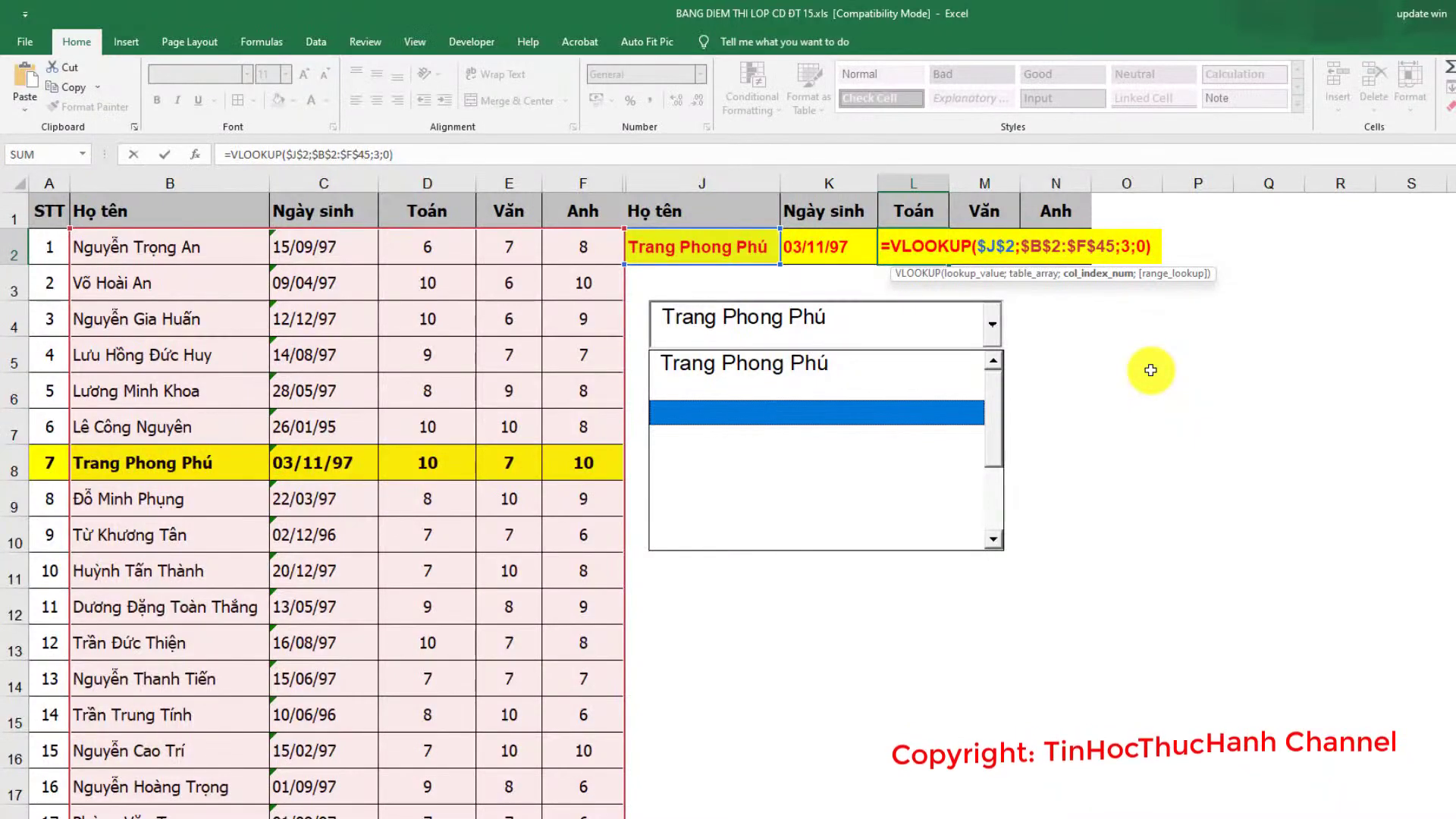
{"action": "type", "text": "3"}
{"action": "key", "text": "Return"}
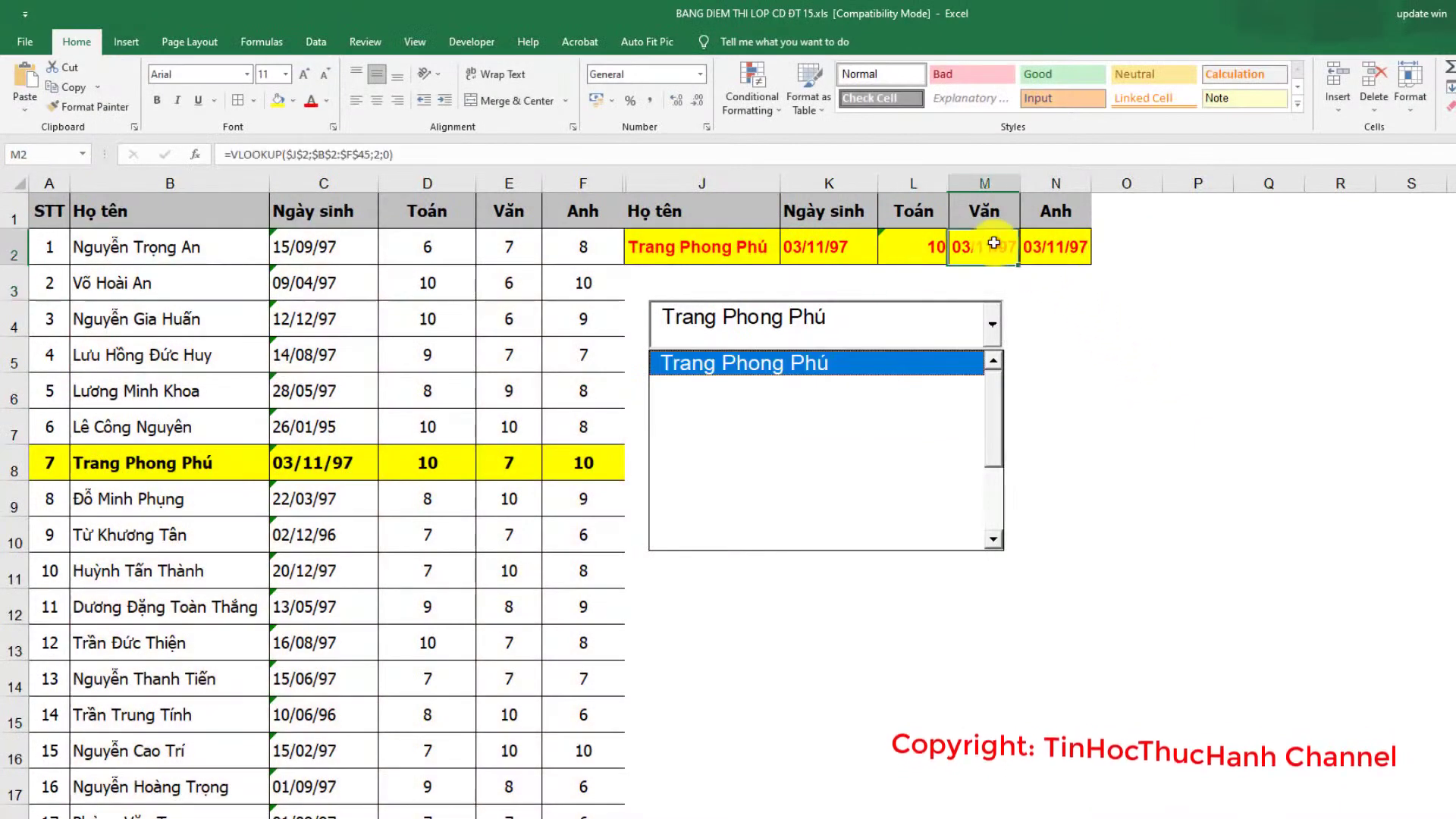
Step: Change the column index of the VLOOKUP in M2 so it returns the Văn score
{"action": "double_click", "coordinate": [986, 249]}
{"action": "double_click", "coordinate": [1196, 244]}
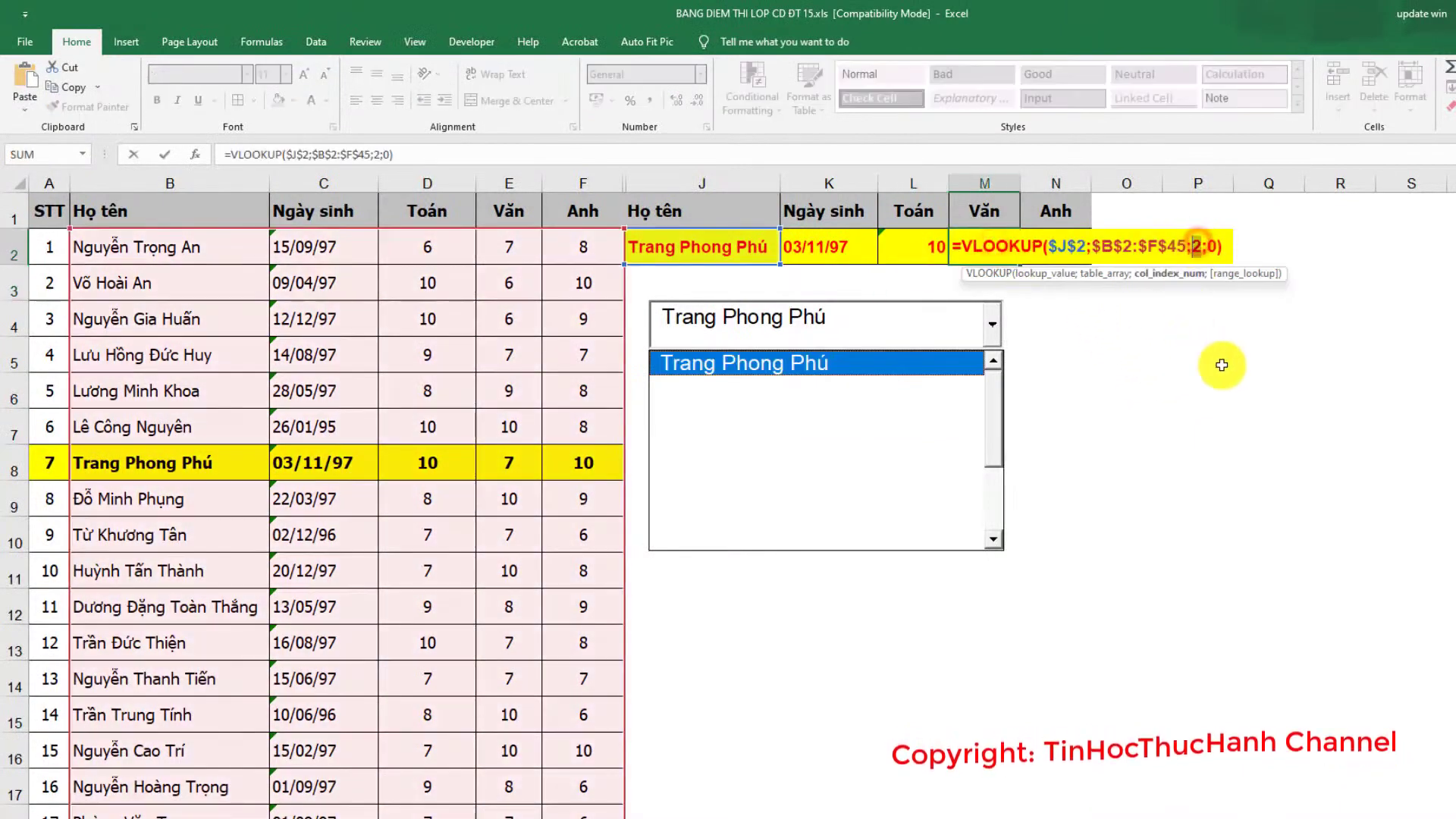
{"action": "key", "text": "Return"}
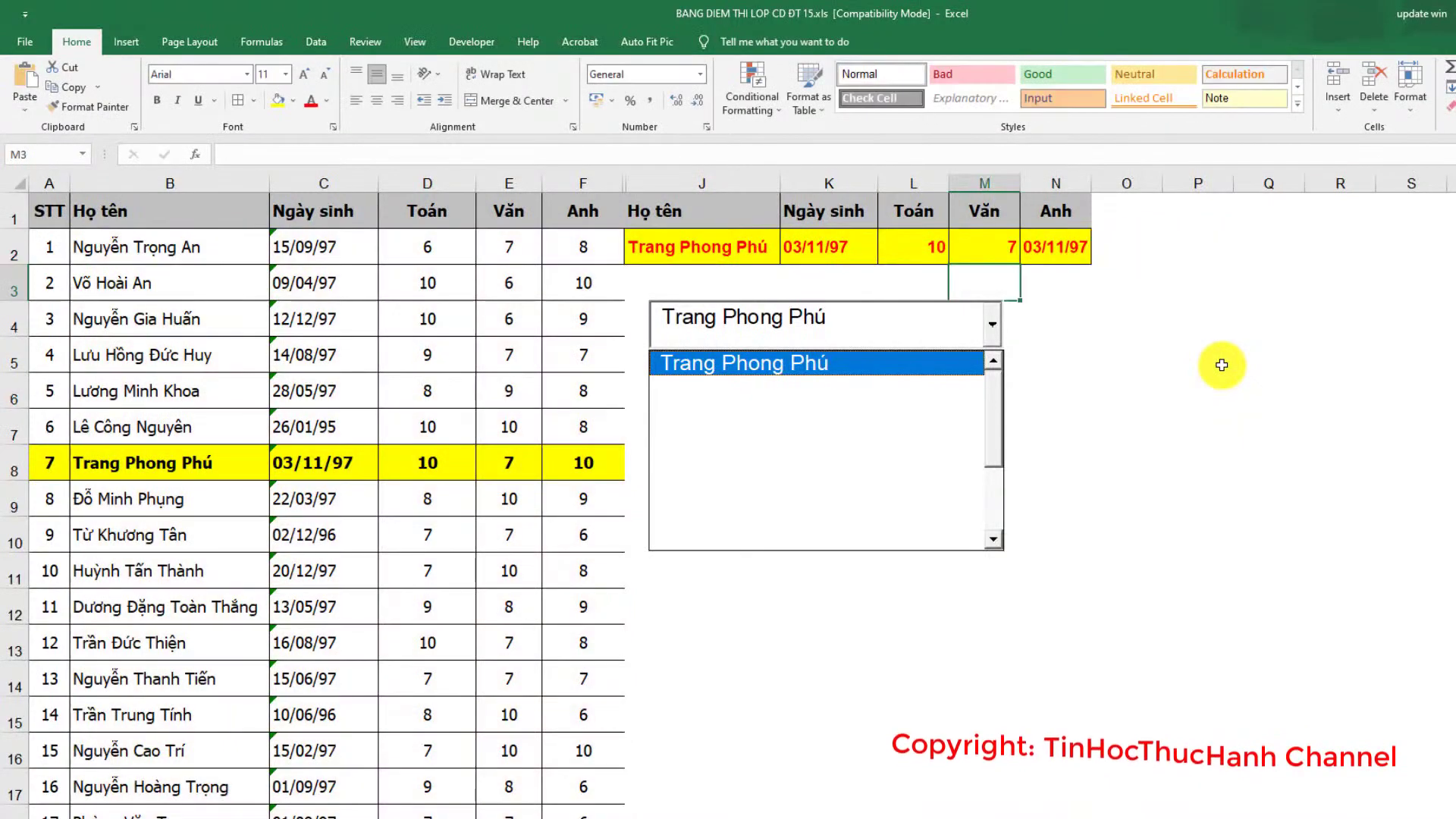
Step: Set the column index of the Anh lookup formula in N2 to 5
{"action": "left_click", "coordinate": [1073, 244]}
{"action": "double_click", "coordinate": [1074, 244]}
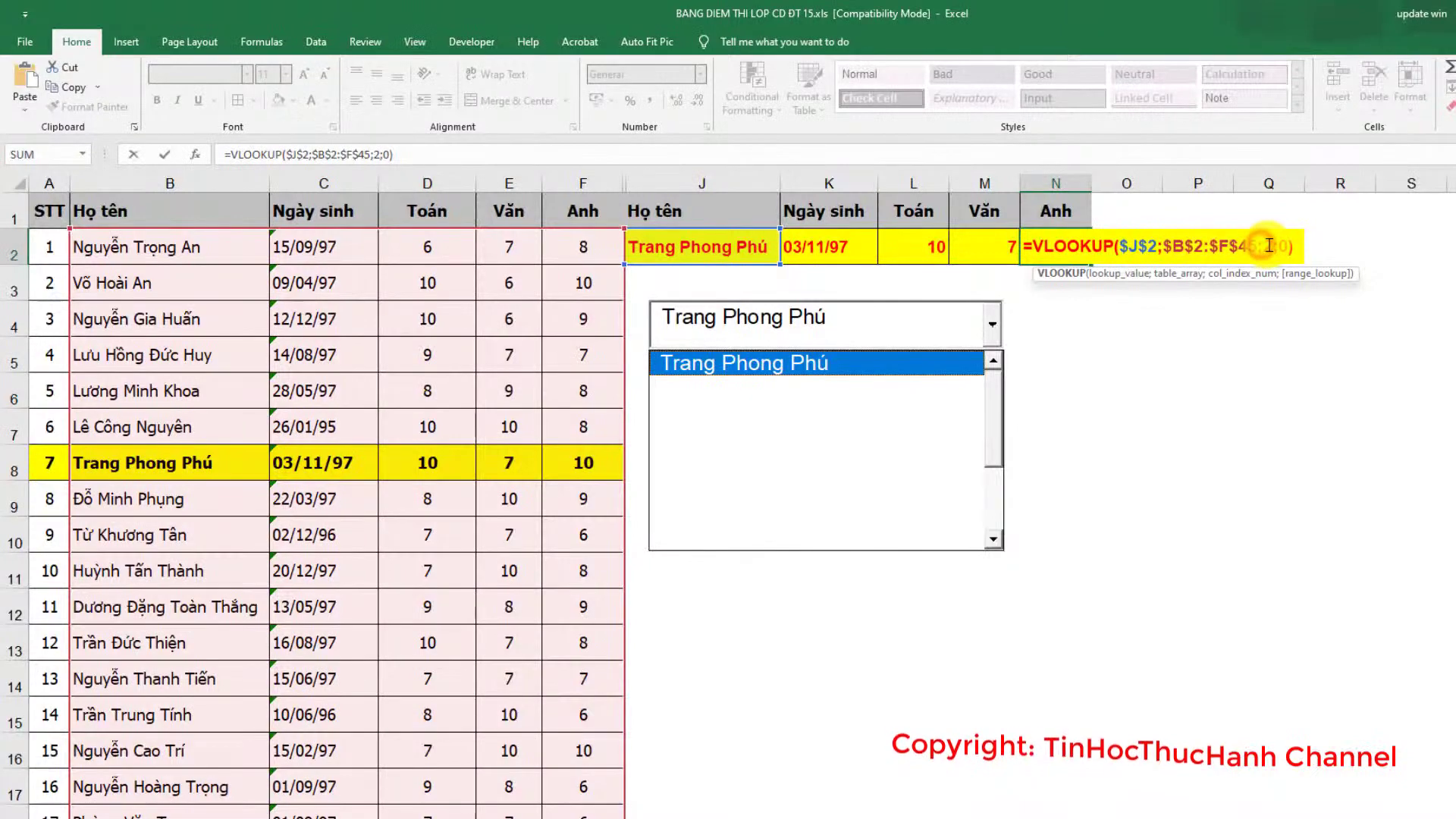
{"action": "double_click", "coordinate": [1268, 245]}
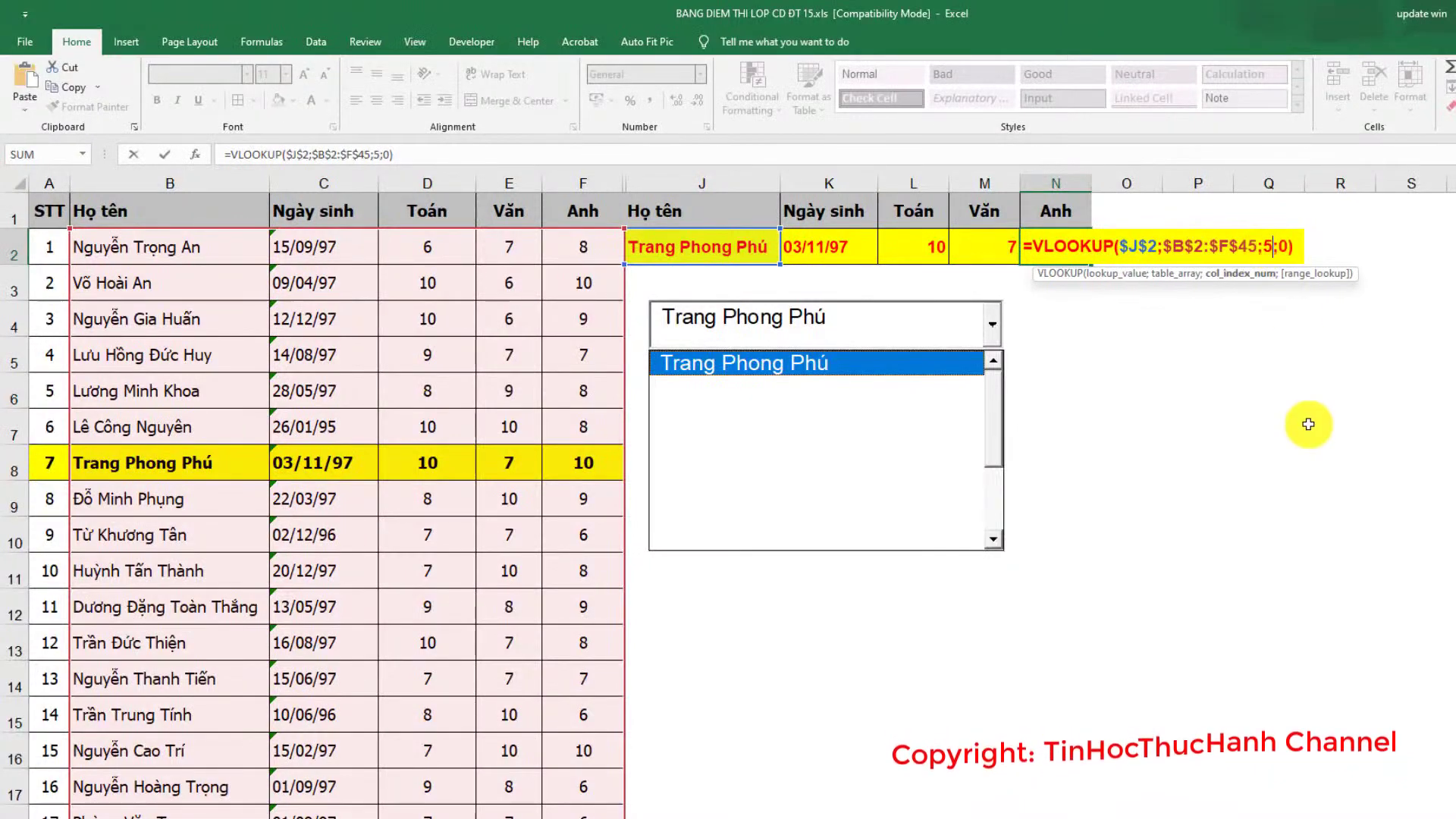
{"action": "key", "text": "Return"}
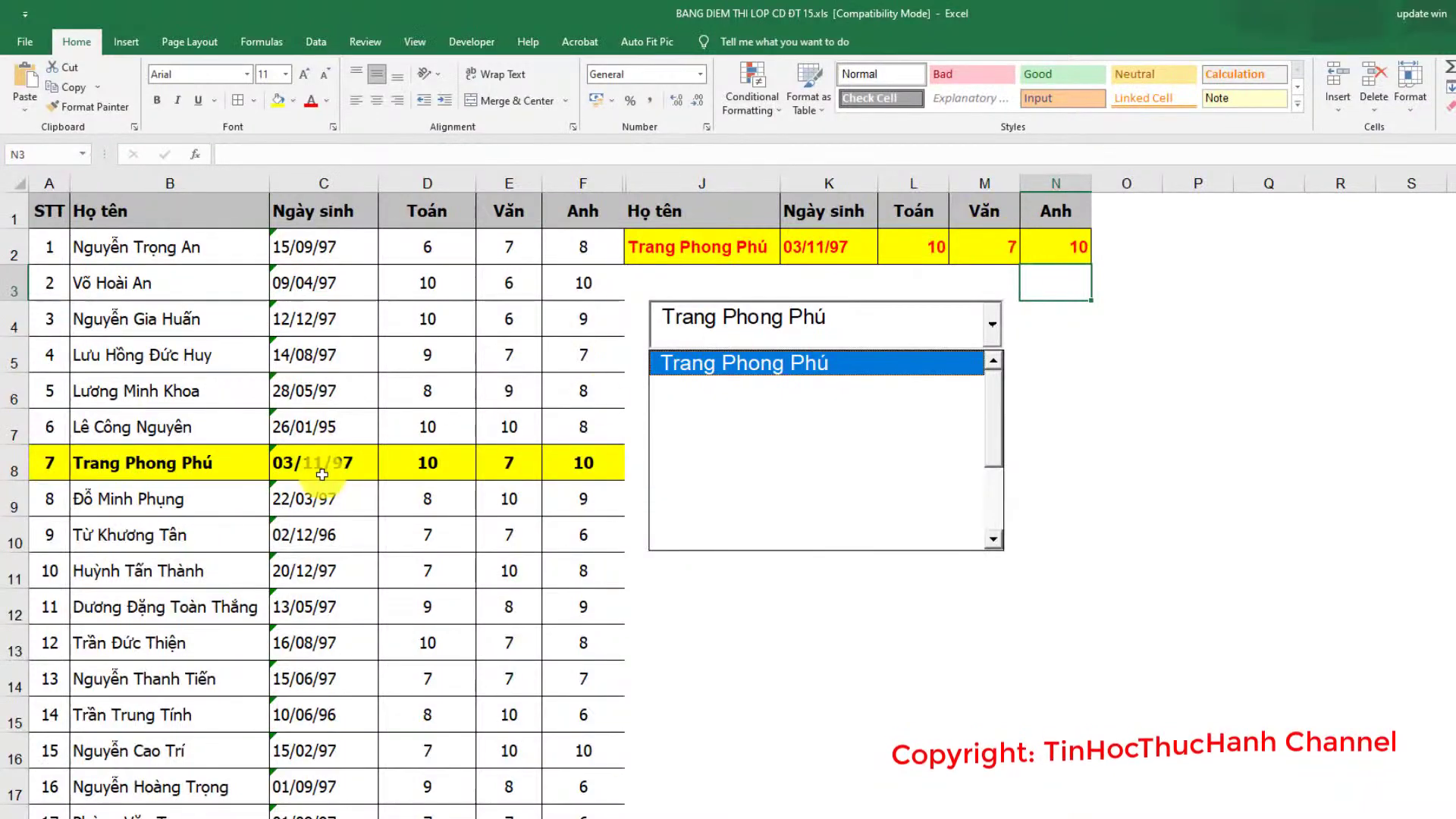
Step: Replace the combo box entry with the family name of student number 27 and choose that student from the matches
{"action": "left_click", "coordinate": [850, 312]}
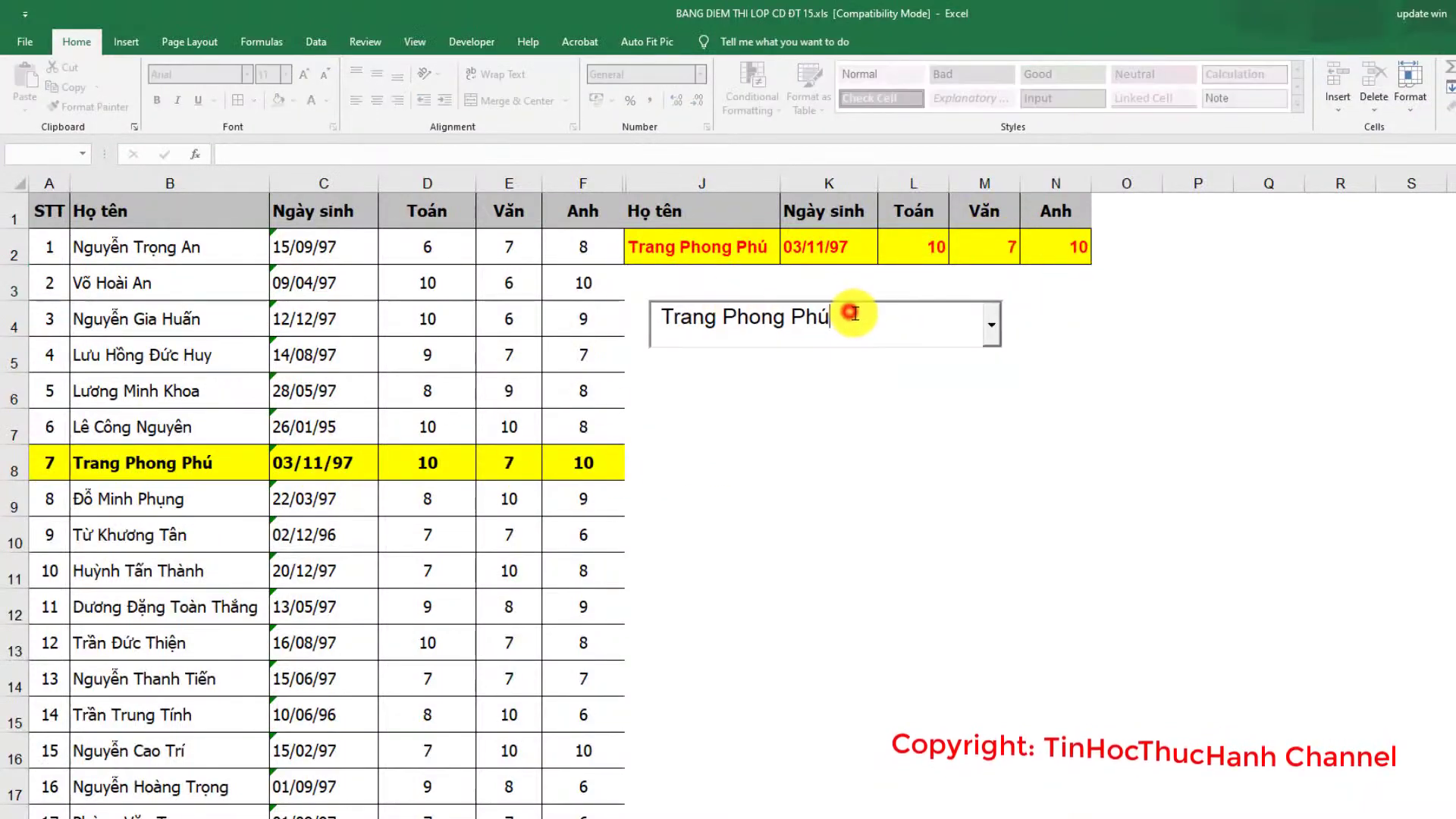
{"action": "left_click_drag", "start_coordinate": [850, 311], "coordinate": [662, 317]}
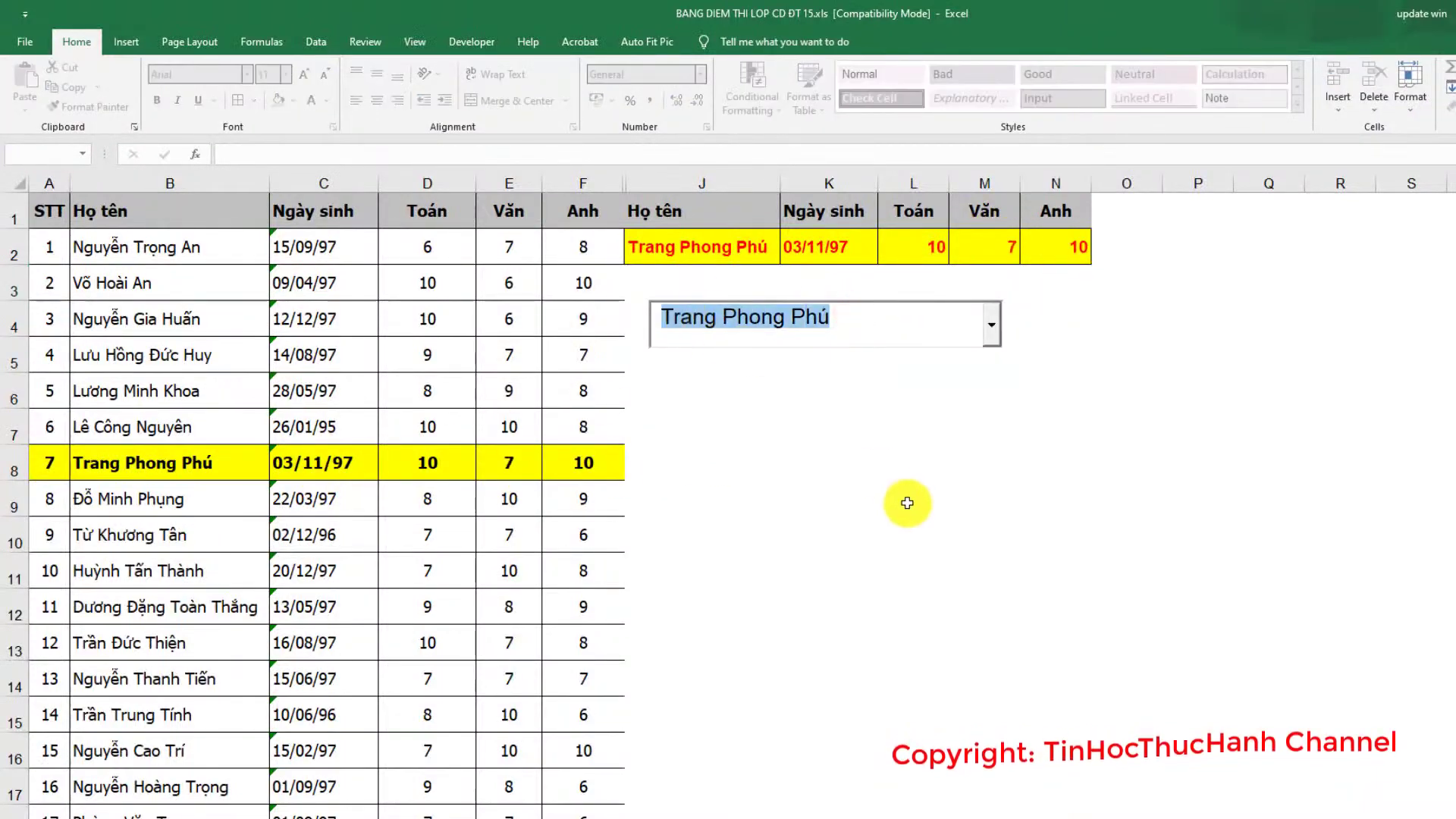
{"action": "type", "text": "lưu"}
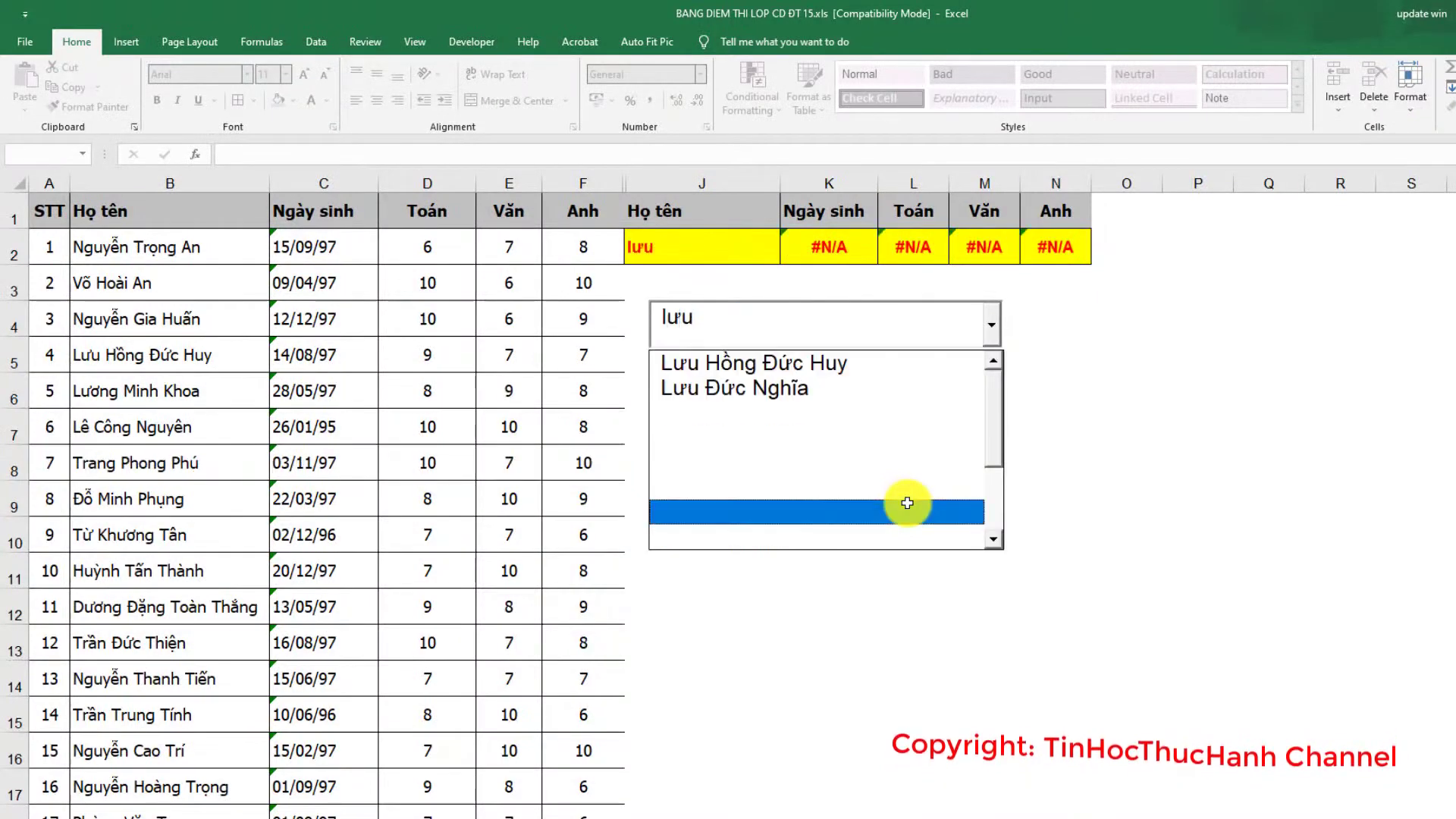
{"action": "left_click", "coordinate": [761, 388]}
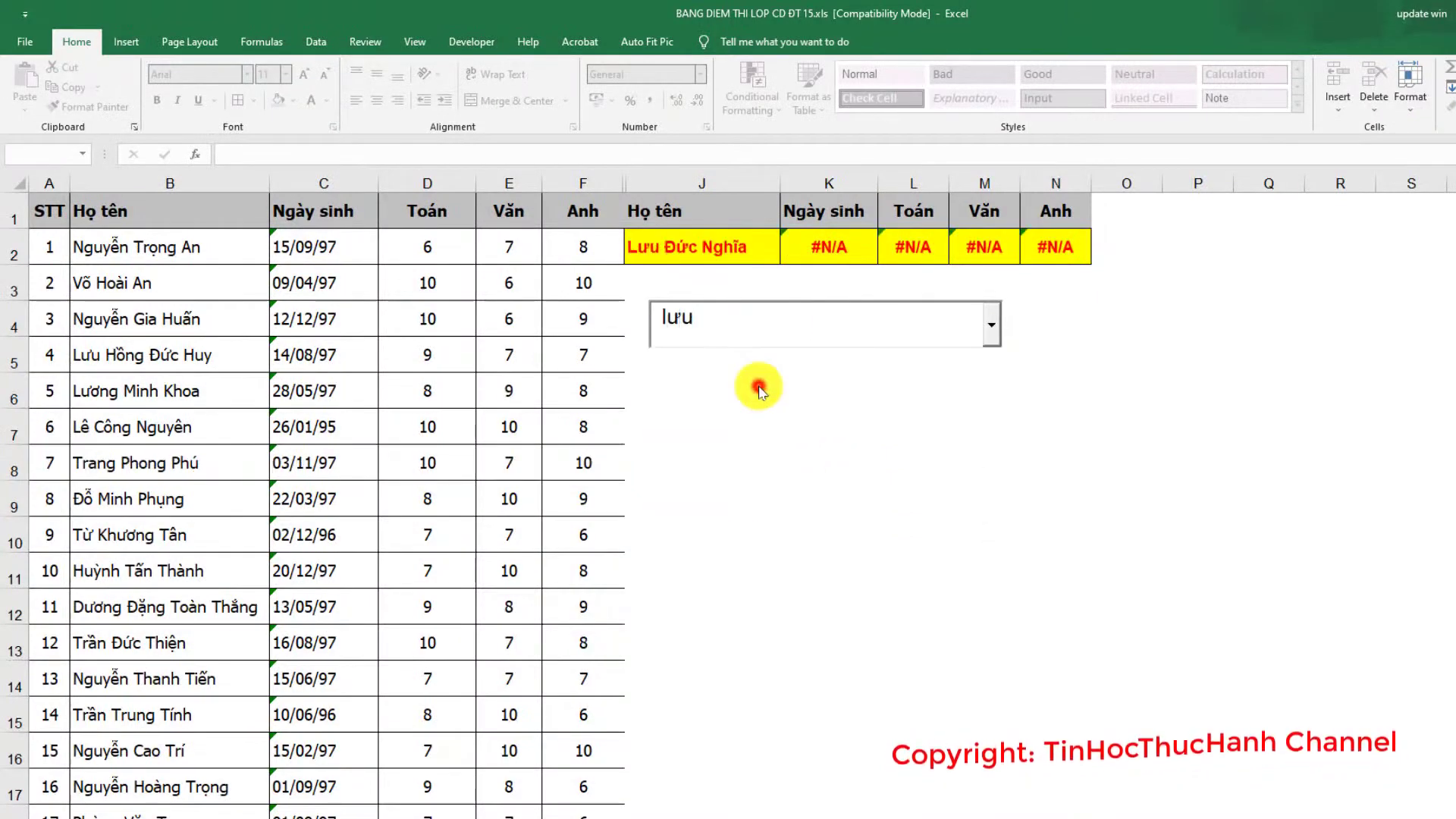
{"action": "left_click", "coordinate": [761, 388]}
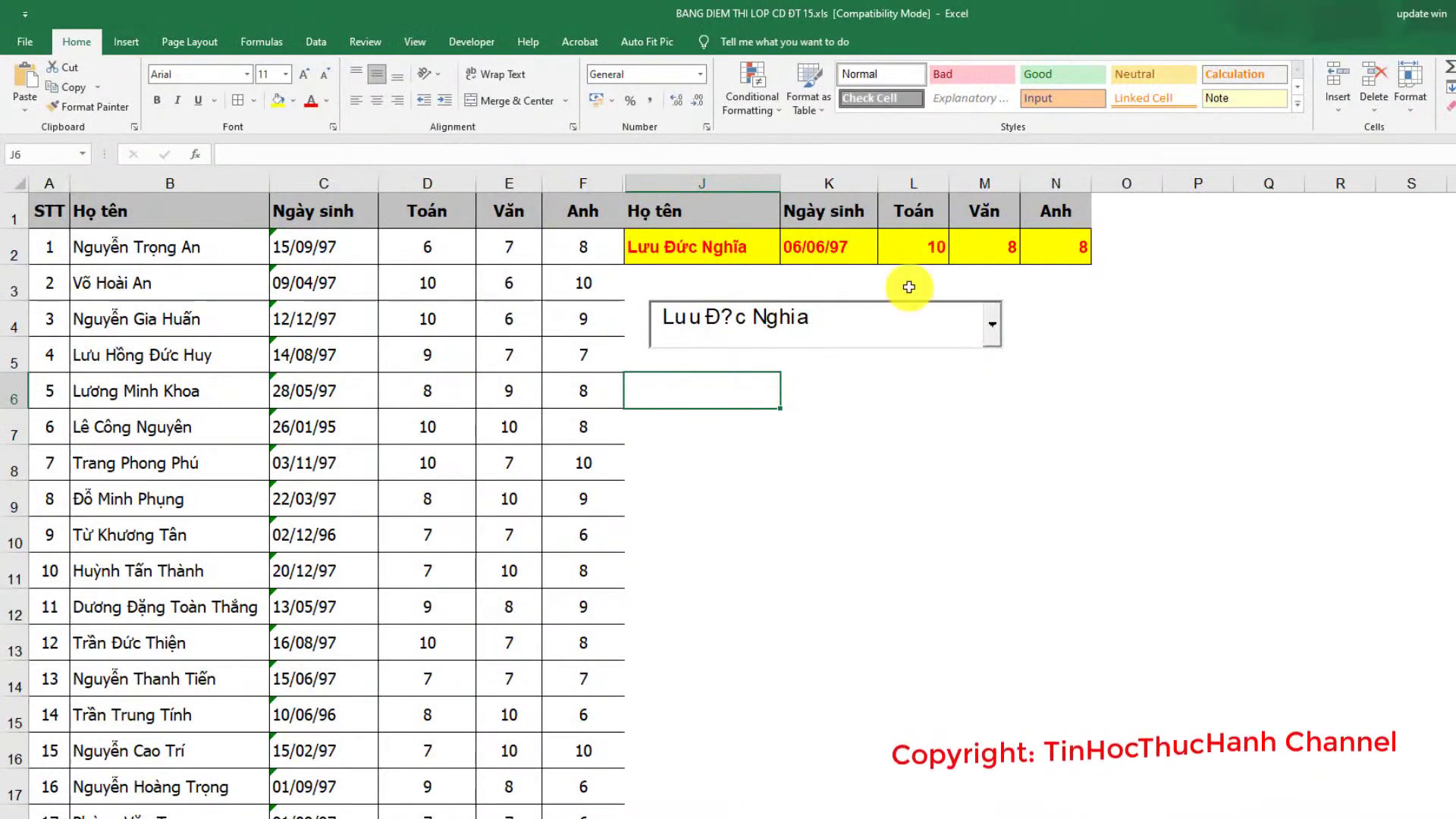
{"action": "scroll", "coordinate": [201, 539], "scroll_direction": "down", "scroll_amount": 5}
{"action": "scroll", "coordinate": [207, 568], "scroll_direction": "down", "scroll_amount": 1}
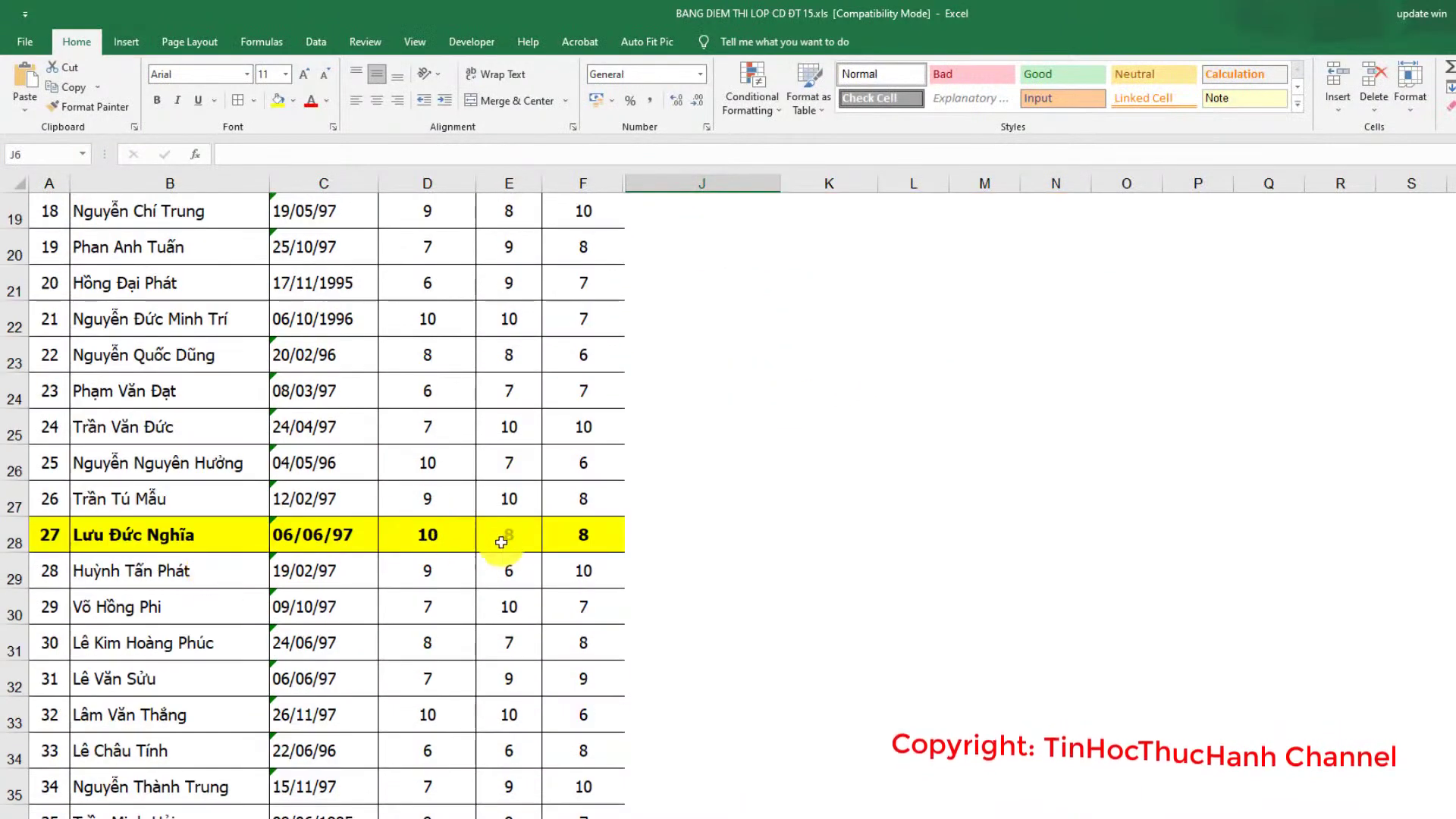
Step: Replace the combo box entry with the family name of student number 9 and choose that student from the matches
{"action": "scroll", "coordinate": [296, 554], "scroll_direction": "up", "scroll_amount": 6}
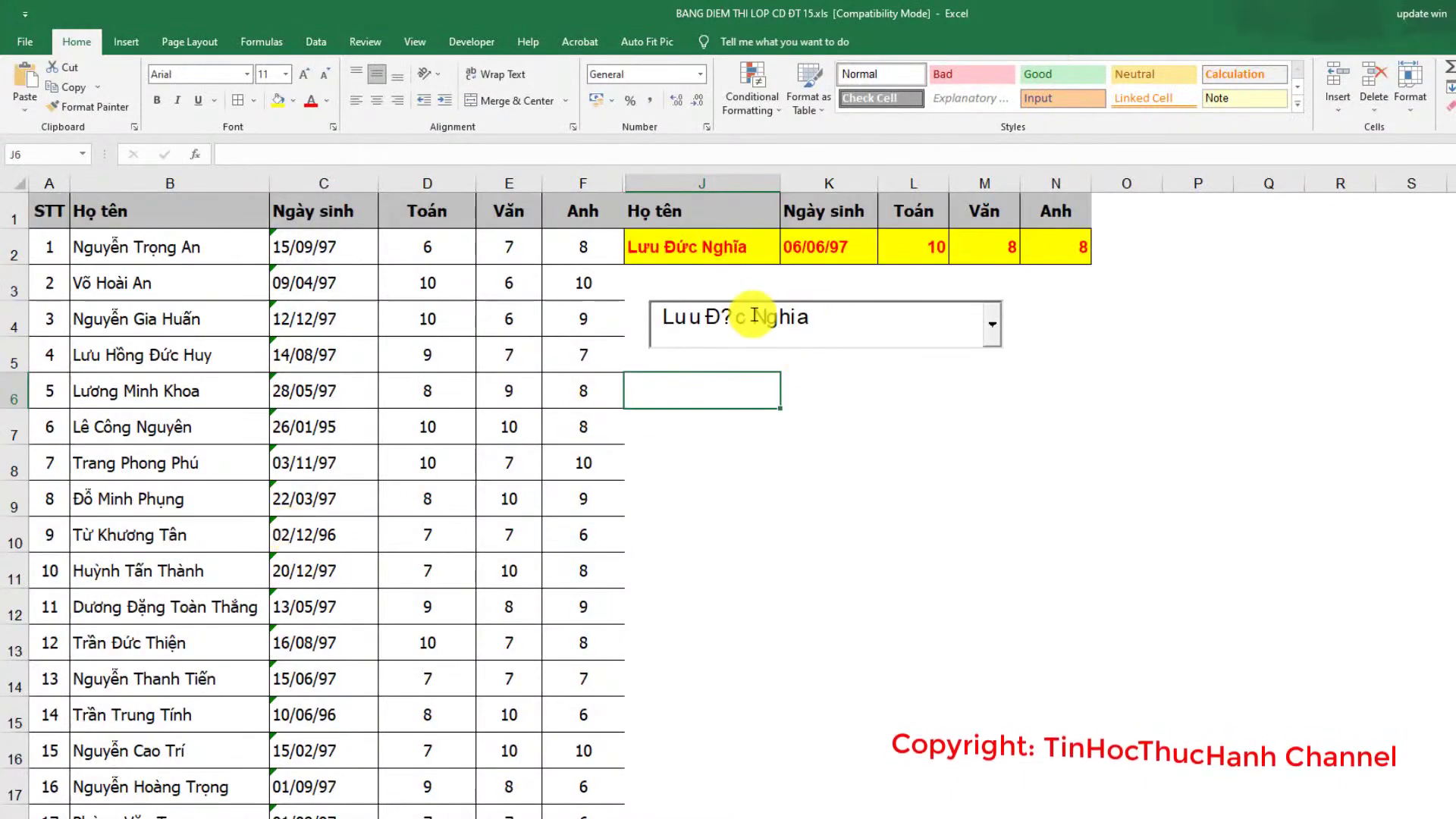
{"action": "left_click", "coordinate": [830, 323]}
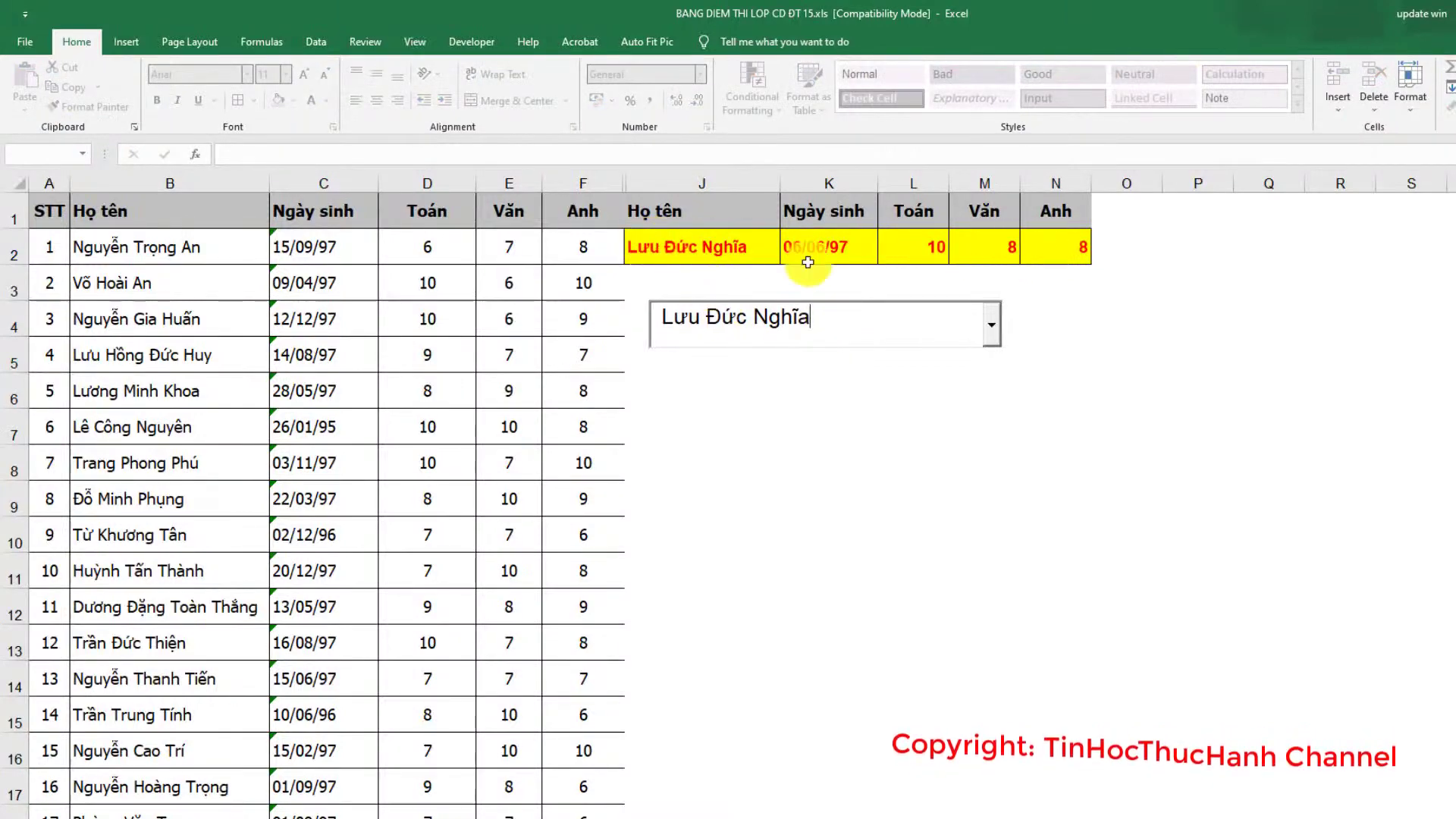
{"action": "left_click_drag", "start_coordinate": [847, 316], "coordinate": [661, 317]}
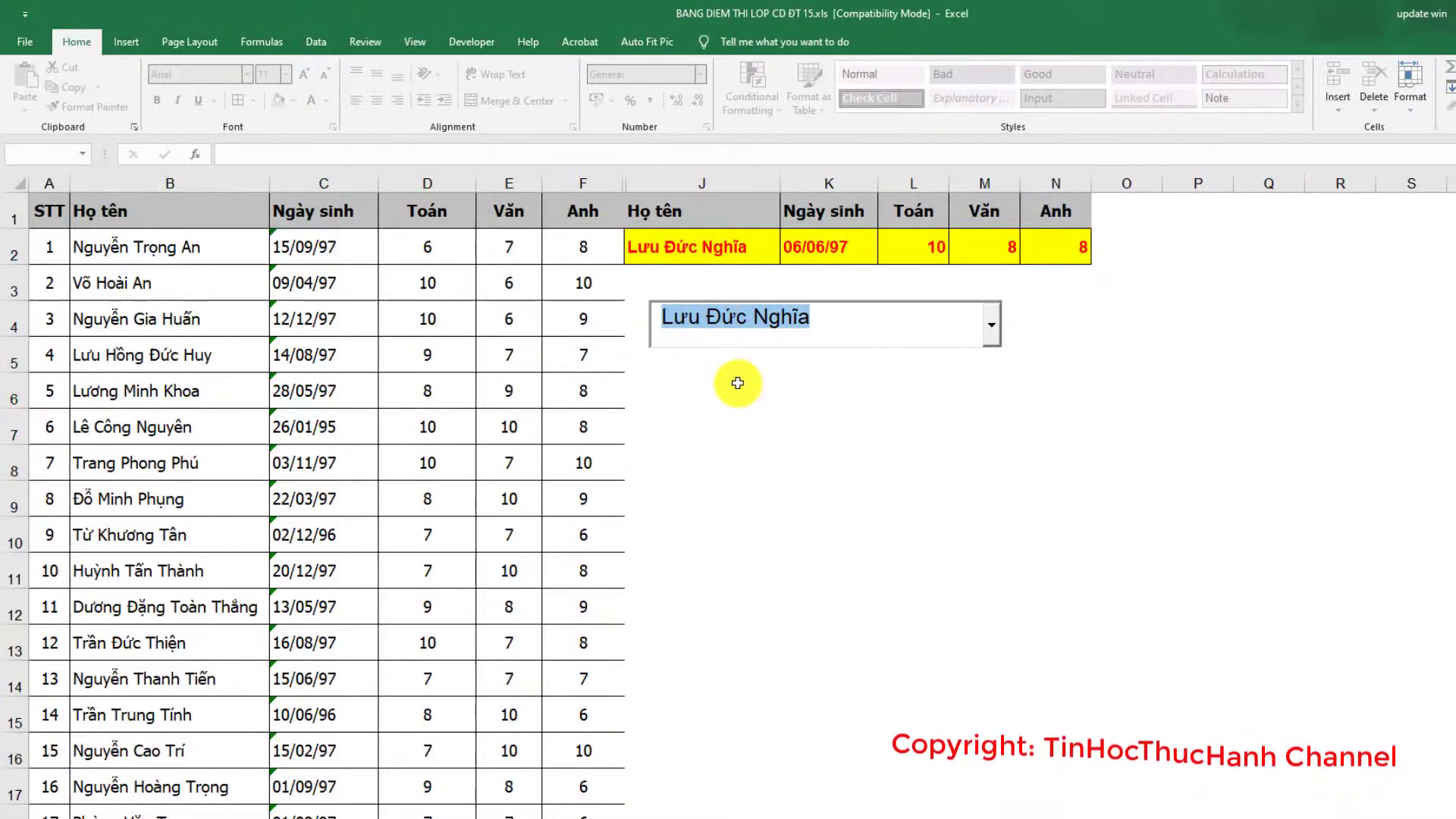
{"action": "type", "text": "từ"}
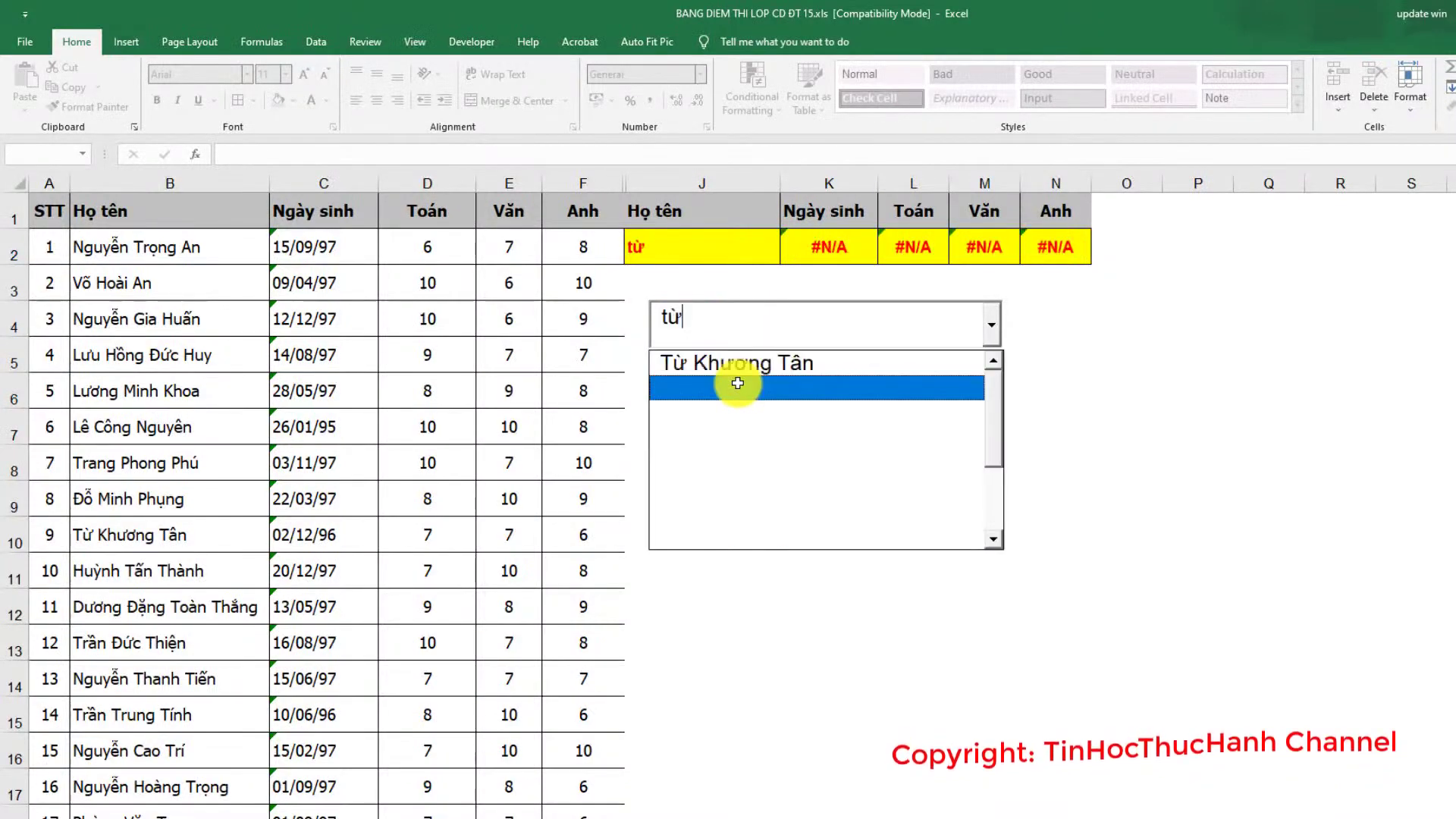
{"action": "left_click", "coordinate": [741, 365]}
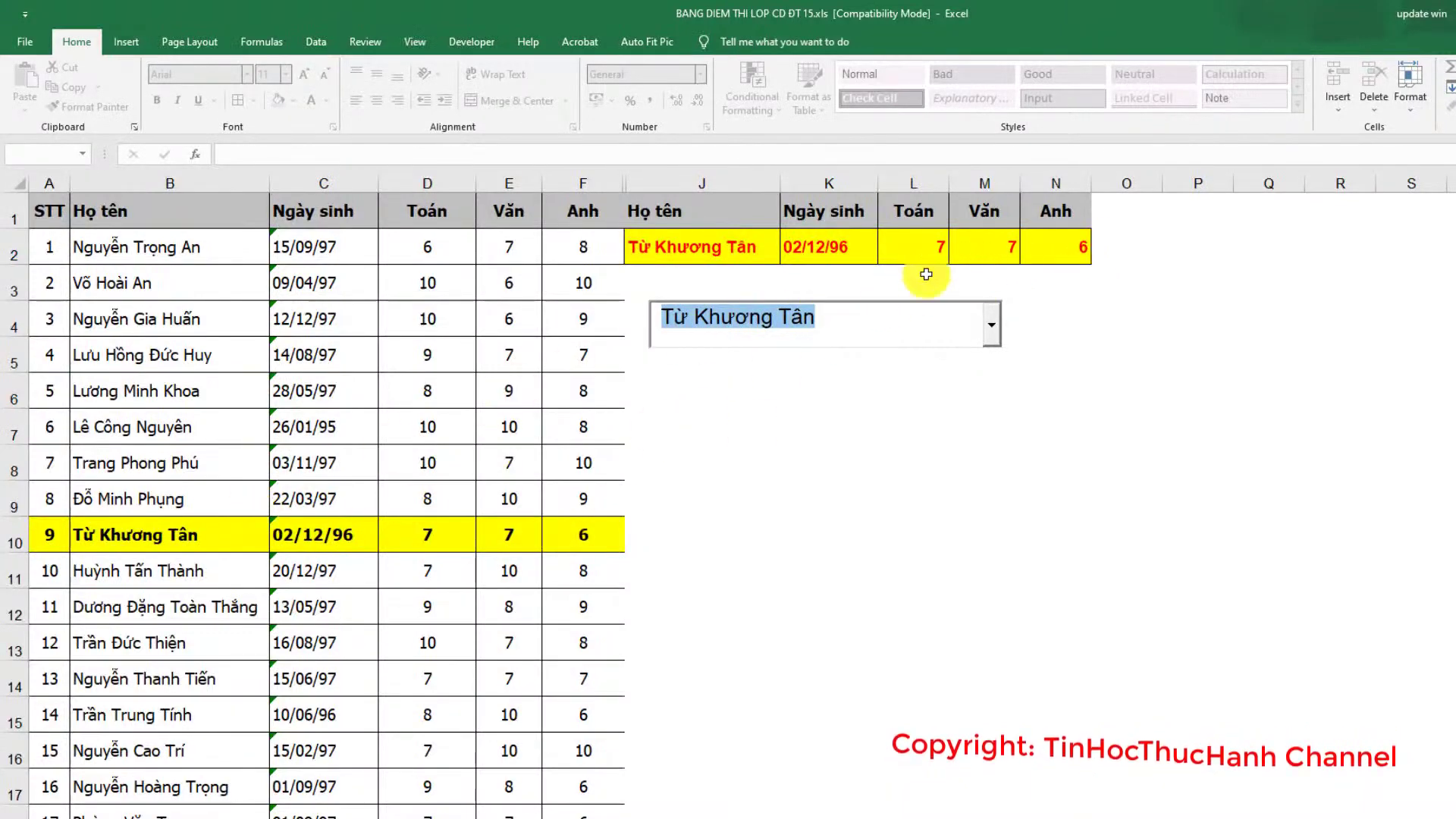
Step: Search the combo box for the family name of student number 10 and choose that student
{"action": "left_click", "coordinate": [833, 311]}
{"action": "left_click_drag", "start_coordinate": [840, 313], "coordinate": [668, 318]}
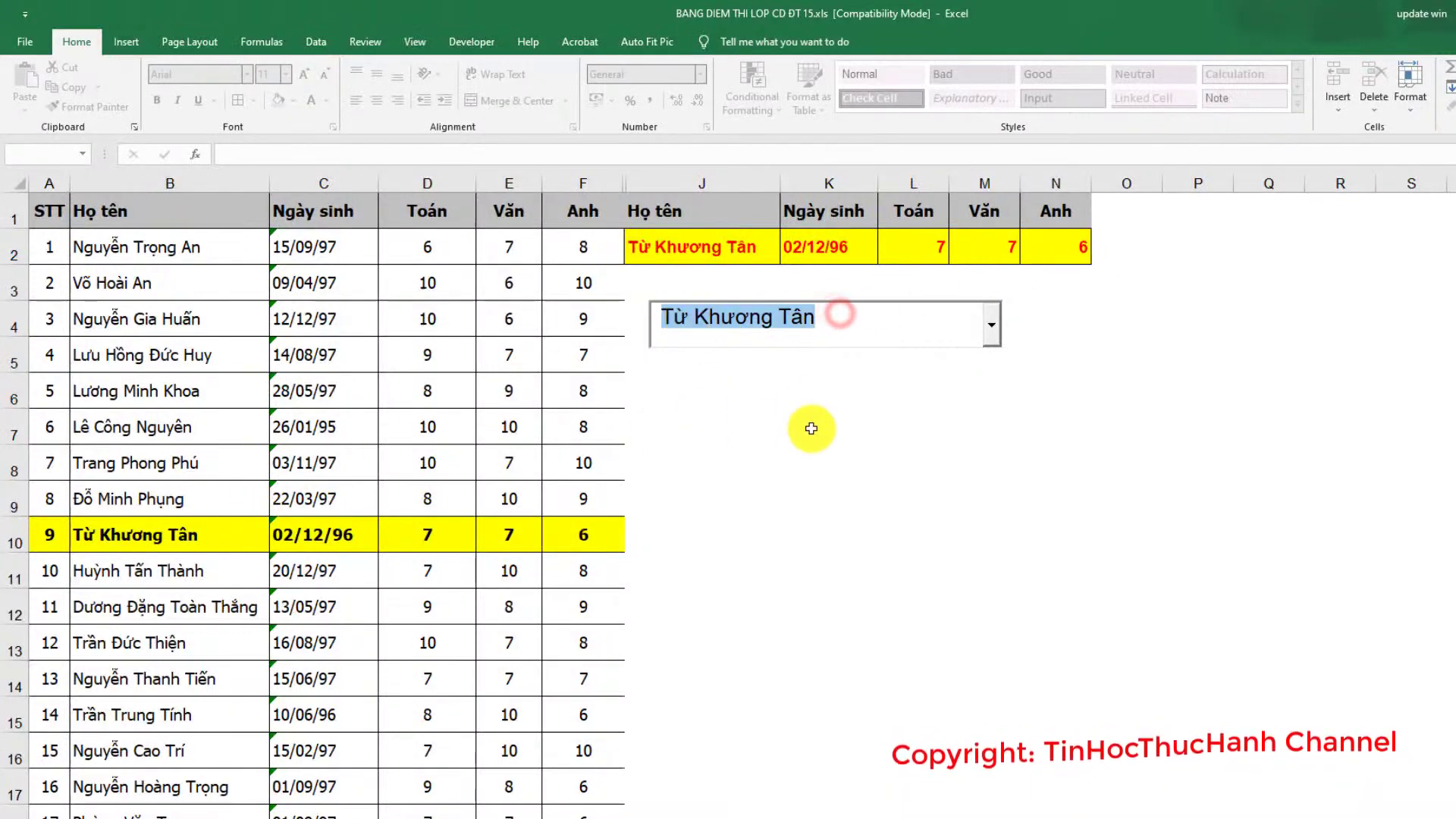
{"action": "type", "text": "huỳnh"}
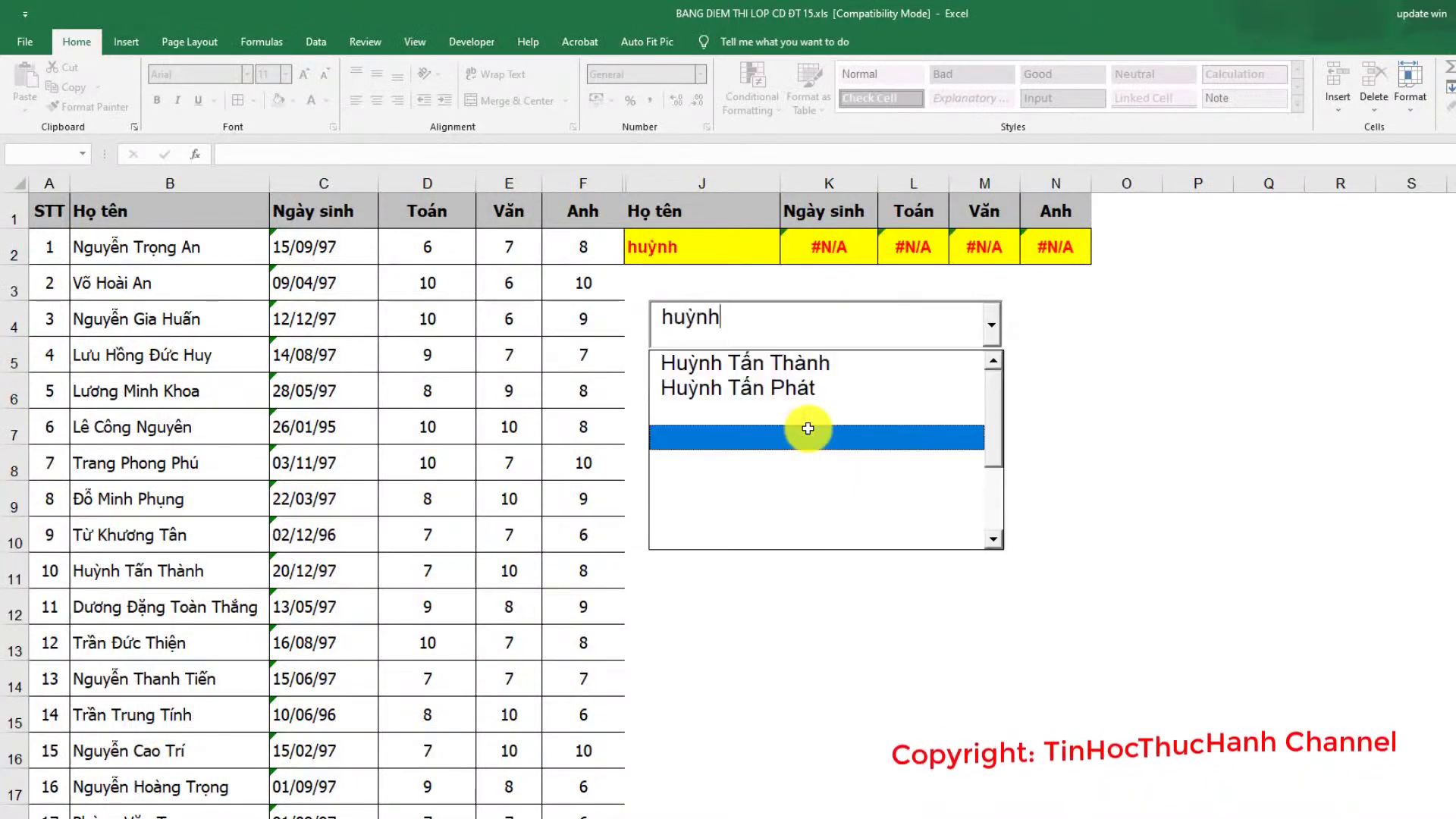
{"action": "left_click", "coordinate": [768, 369]}
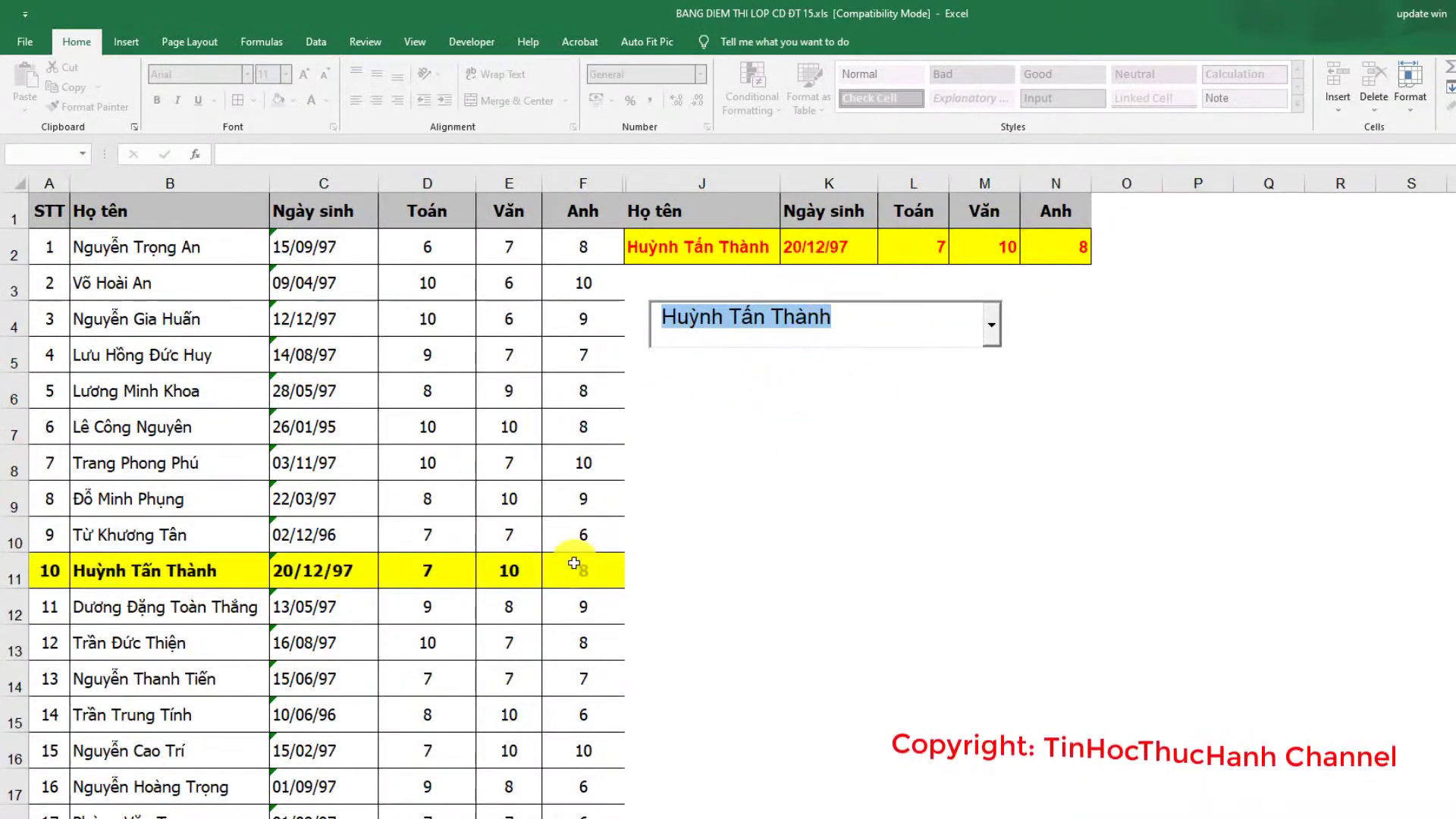
Step: Search the combo box for the family name of student number 12 and choose that student
{"action": "left_click_drag", "start_coordinate": [865, 311], "coordinate": [658, 316]}
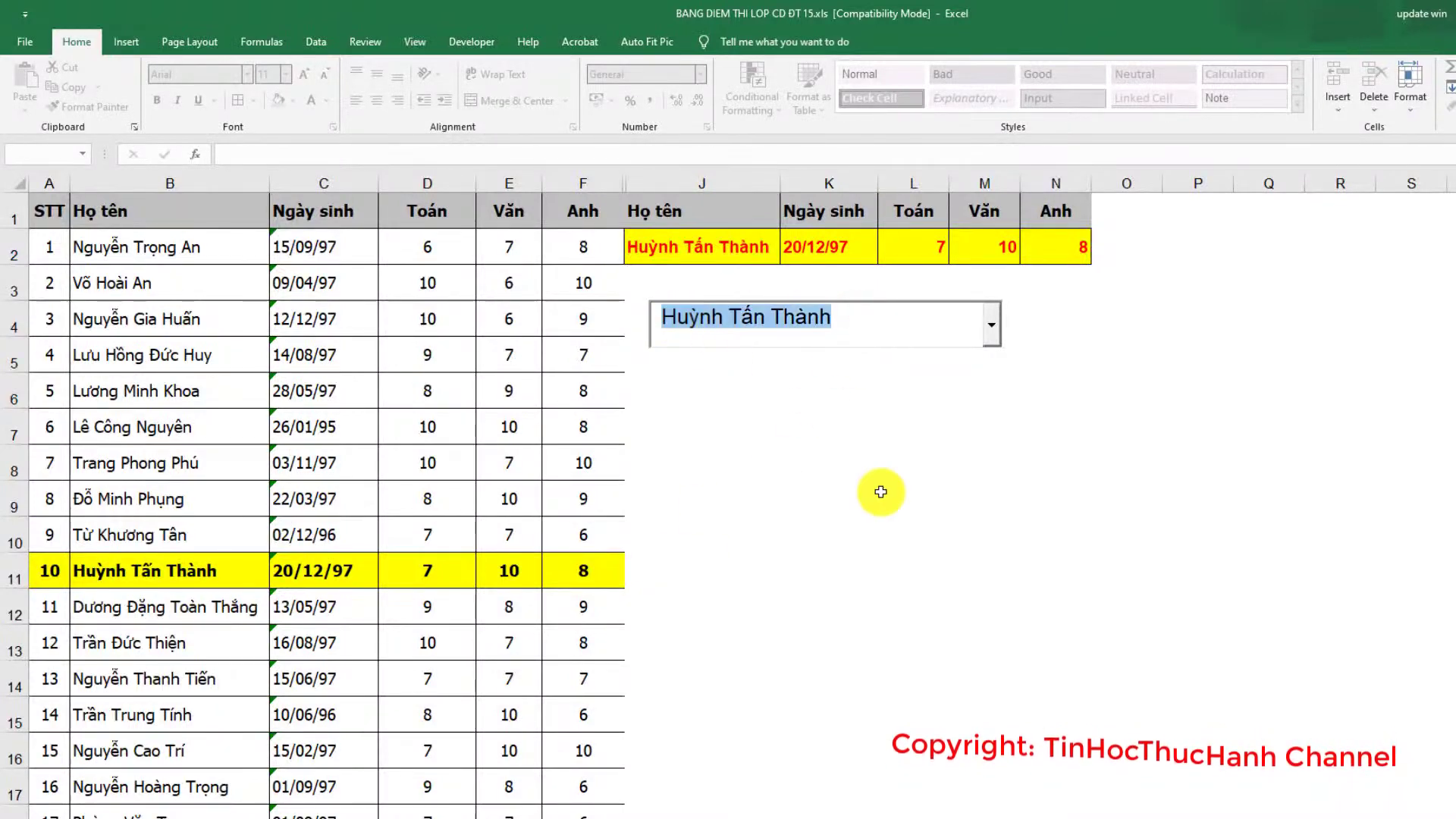
{"action": "type", "text": "tr"}
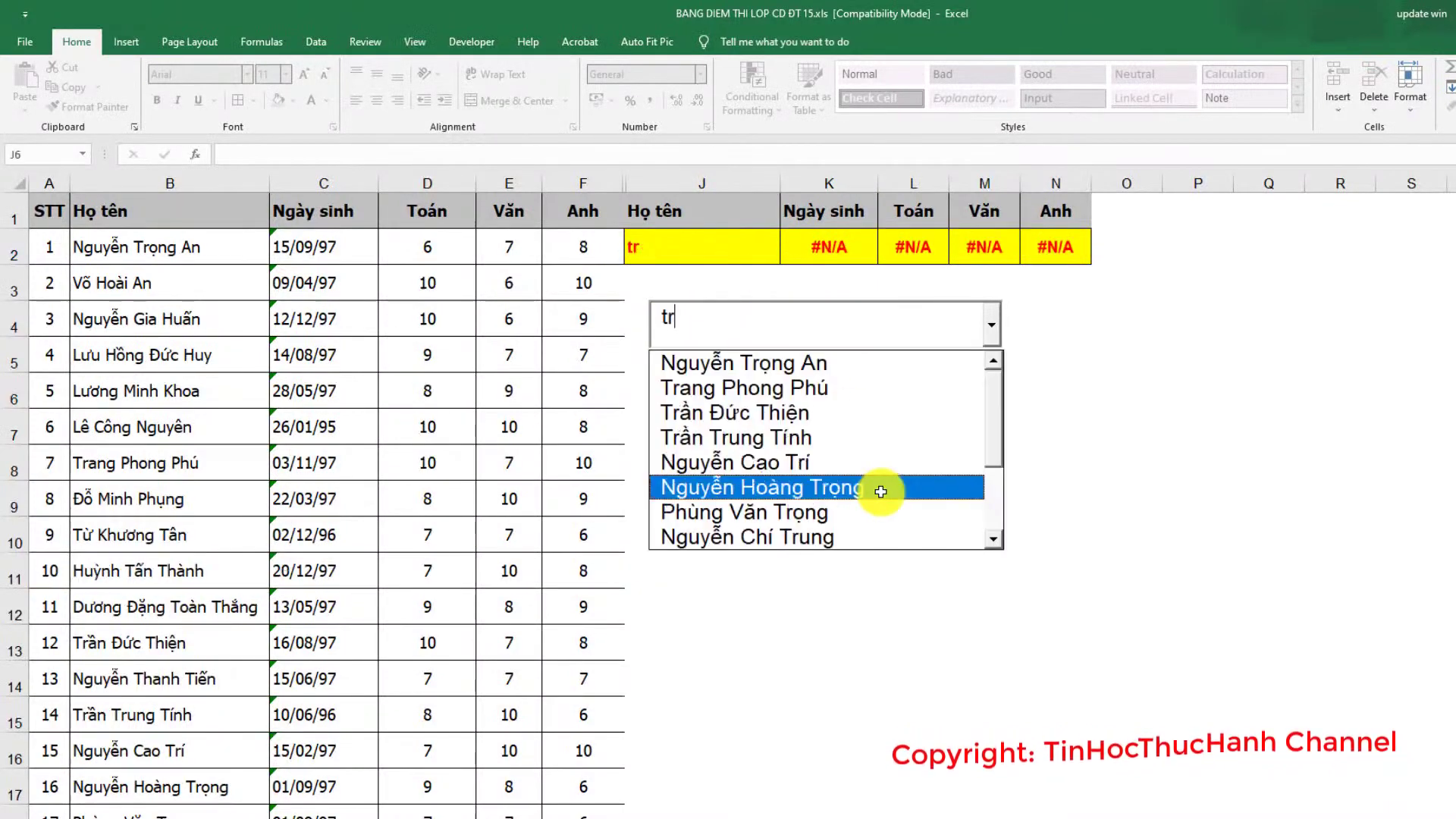
{"action": "type", "text": "aần"}
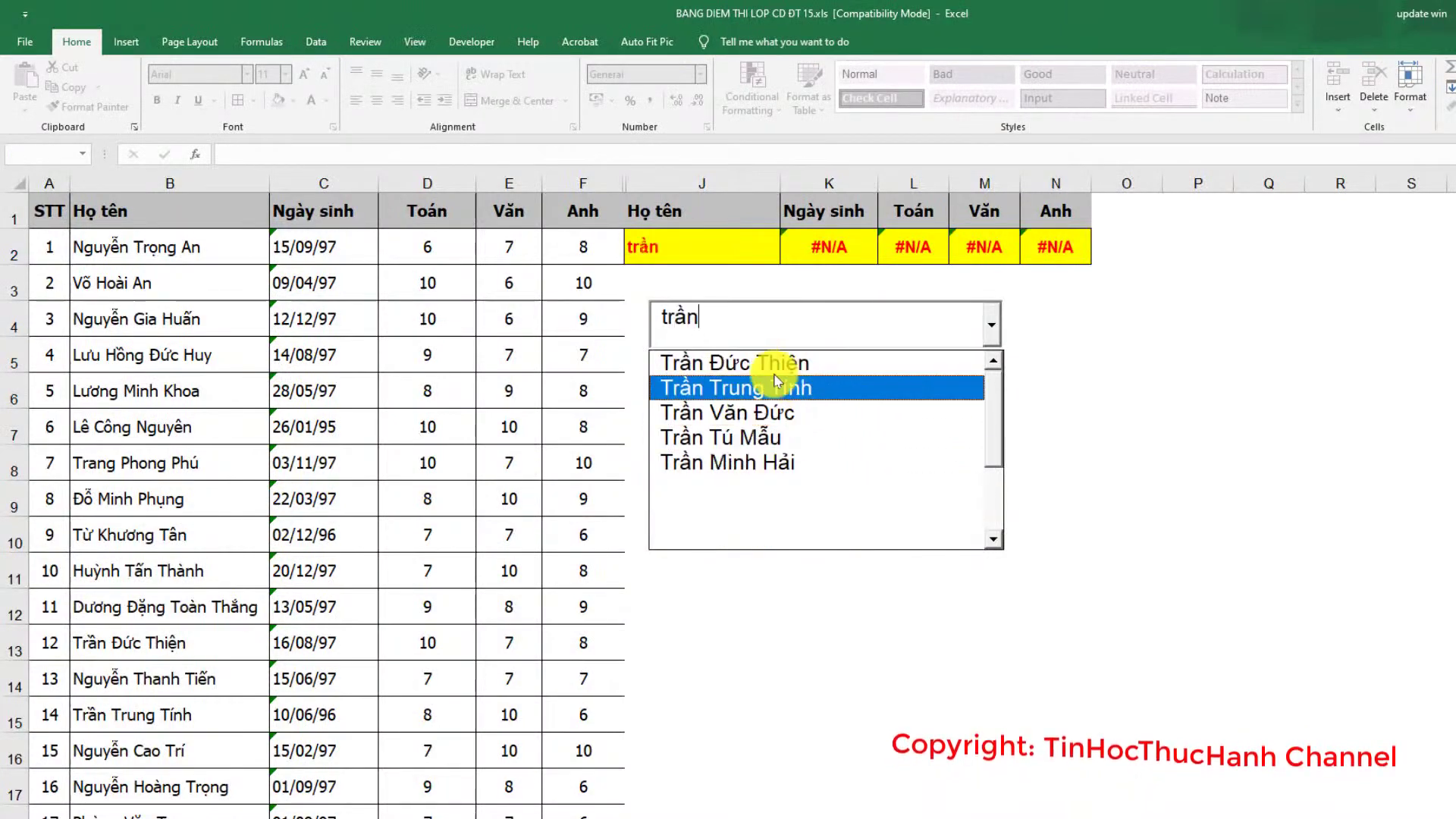
{"action": "left_click", "coordinate": [739, 363]}
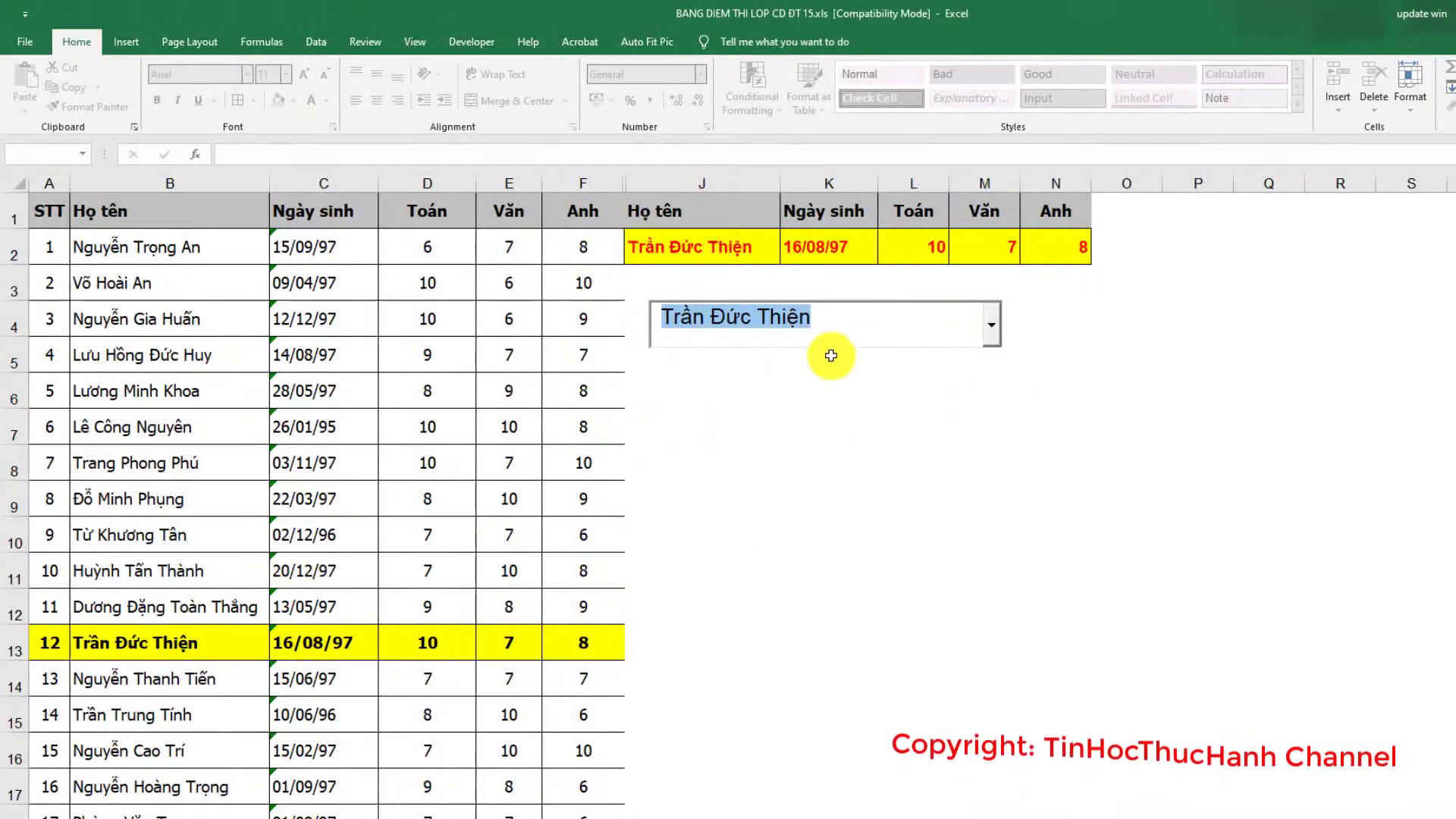
Step: Clear the whole name from the combo box and leave the control by selecting cell N4
{"action": "left_click", "coordinate": [850, 326]}
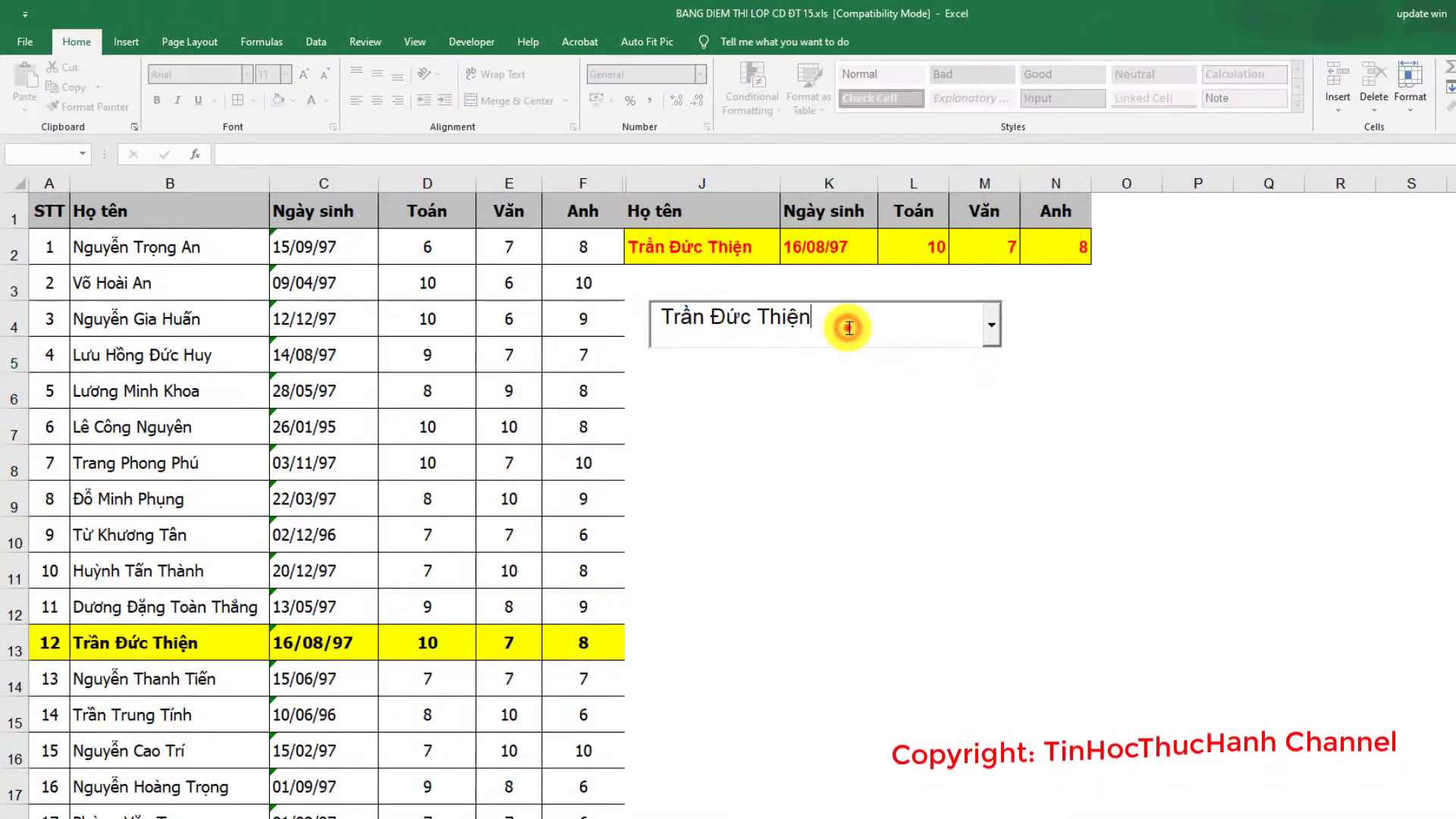
{"action": "key", "text": "BackSpace"}
{"action": "key", "text": "BackSpace"}
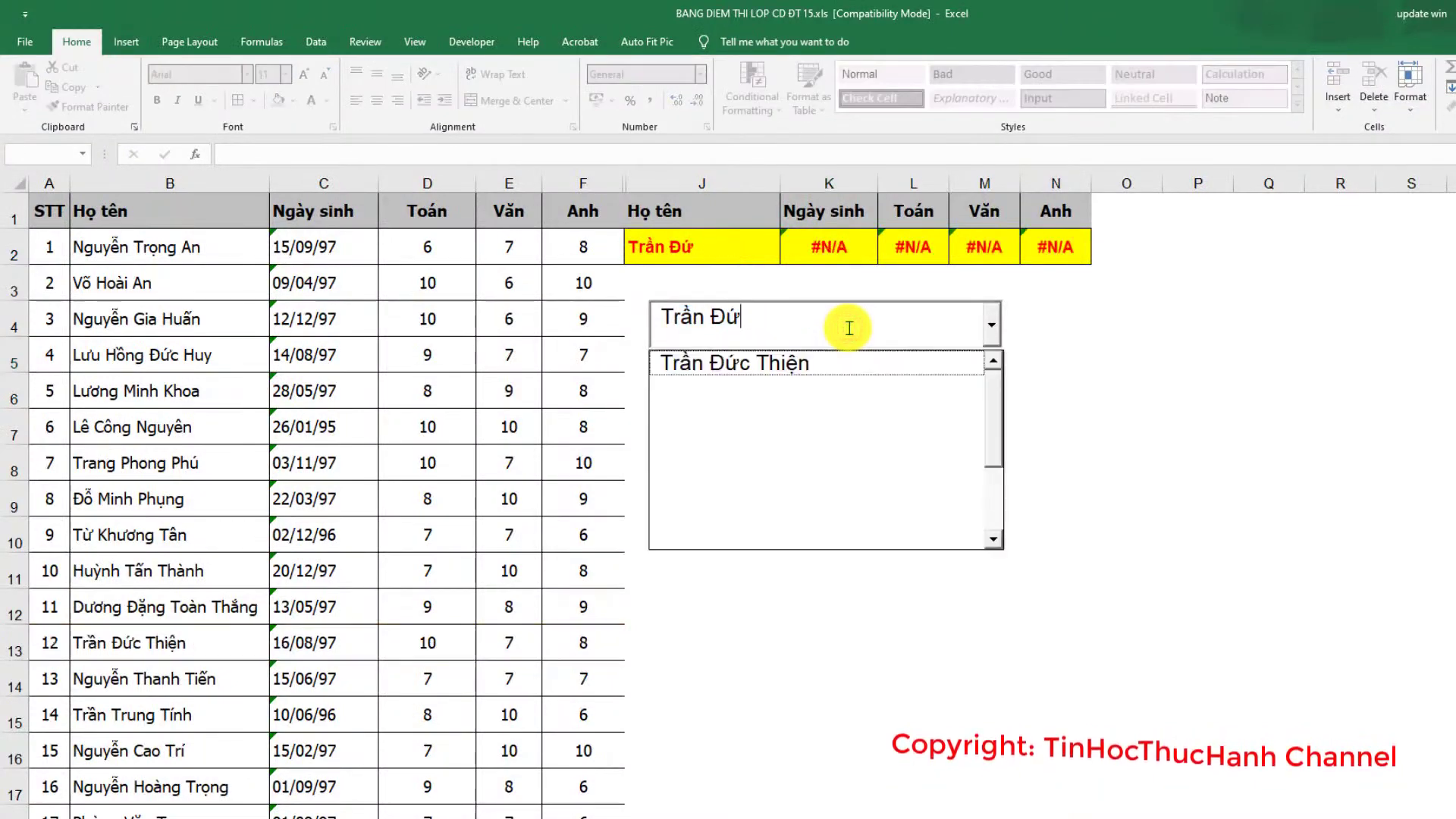
{"action": "key", "text": "BackSpace"}
{"action": "key", "text": "BackSpace"}
{"action": "key", "text": "BackSpace"}
{"action": "key", "text": "BackSpace"}
{"action": "key", "text": "BackSpace"}
{"action": "key", "text": "BackSpace"}
{"action": "key", "text": "BackSpace"}
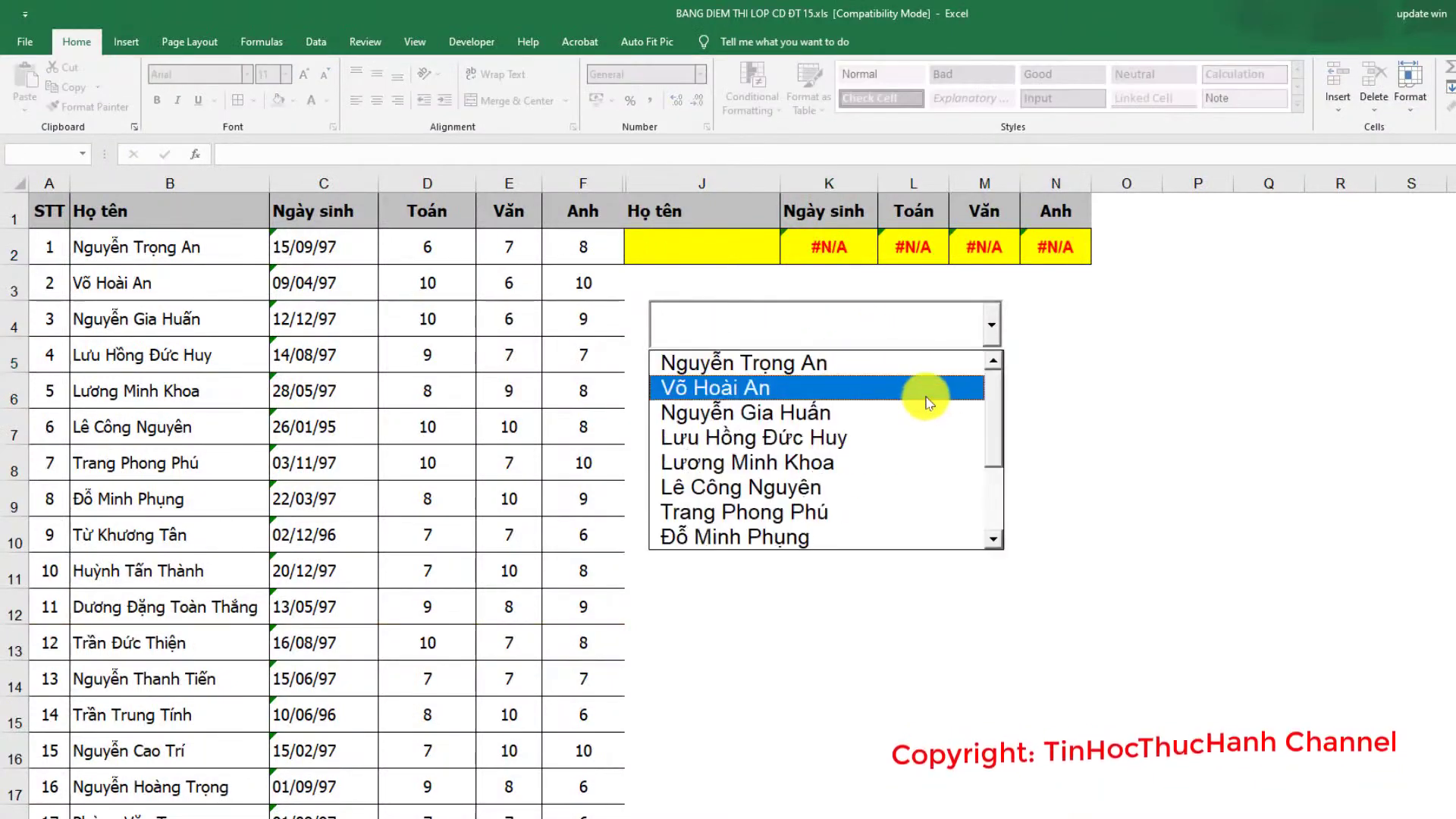
{"action": "left_click", "coordinate": [812, 326]}
{"action": "left_click", "coordinate": [1061, 325]}
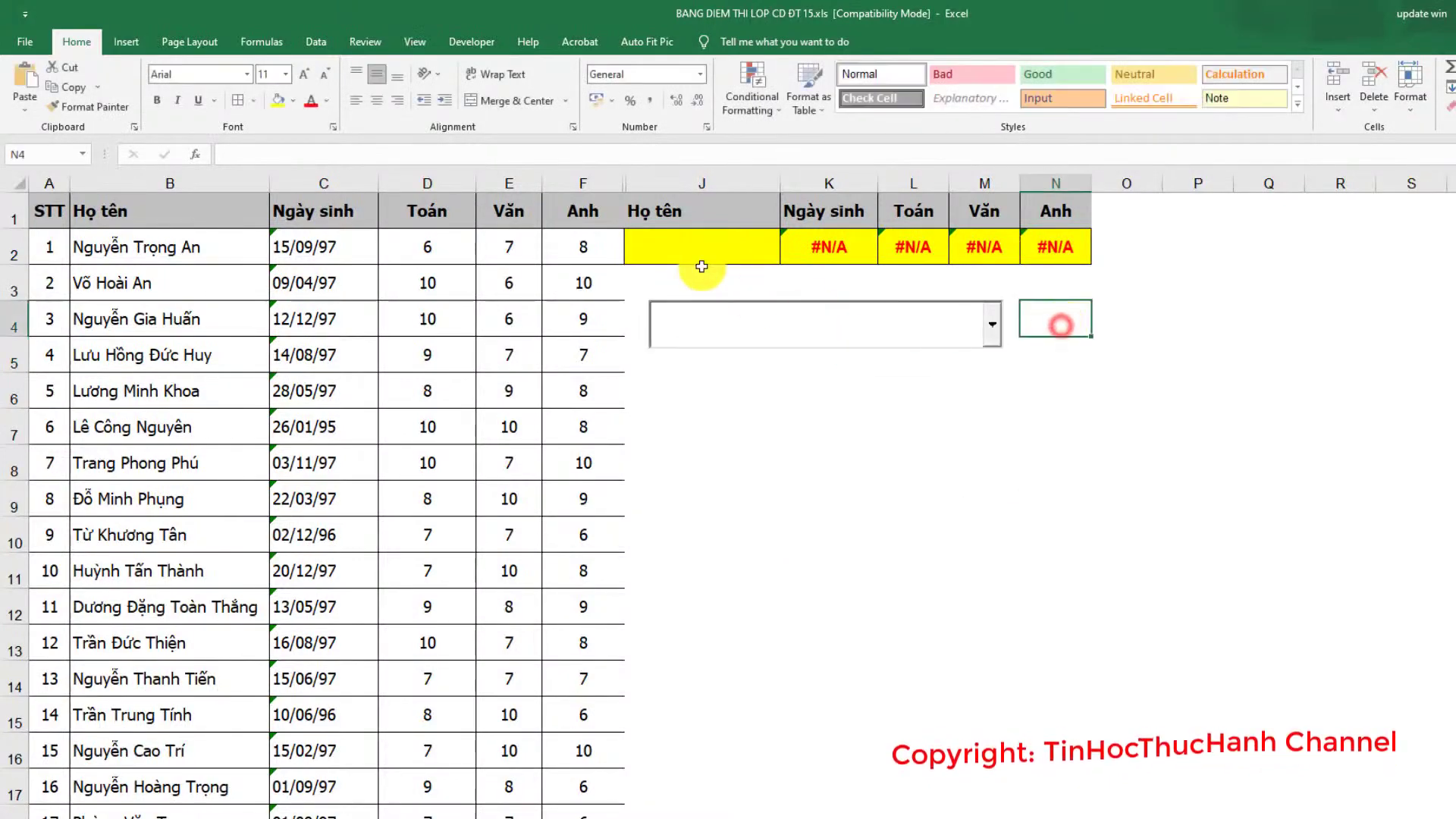
Step: Turn on Design Mode and open the properties of the combo box below the lookup row
{"action": "left_click", "coordinate": [260, 45]}
{"action": "left_click", "coordinate": [514, 42]}
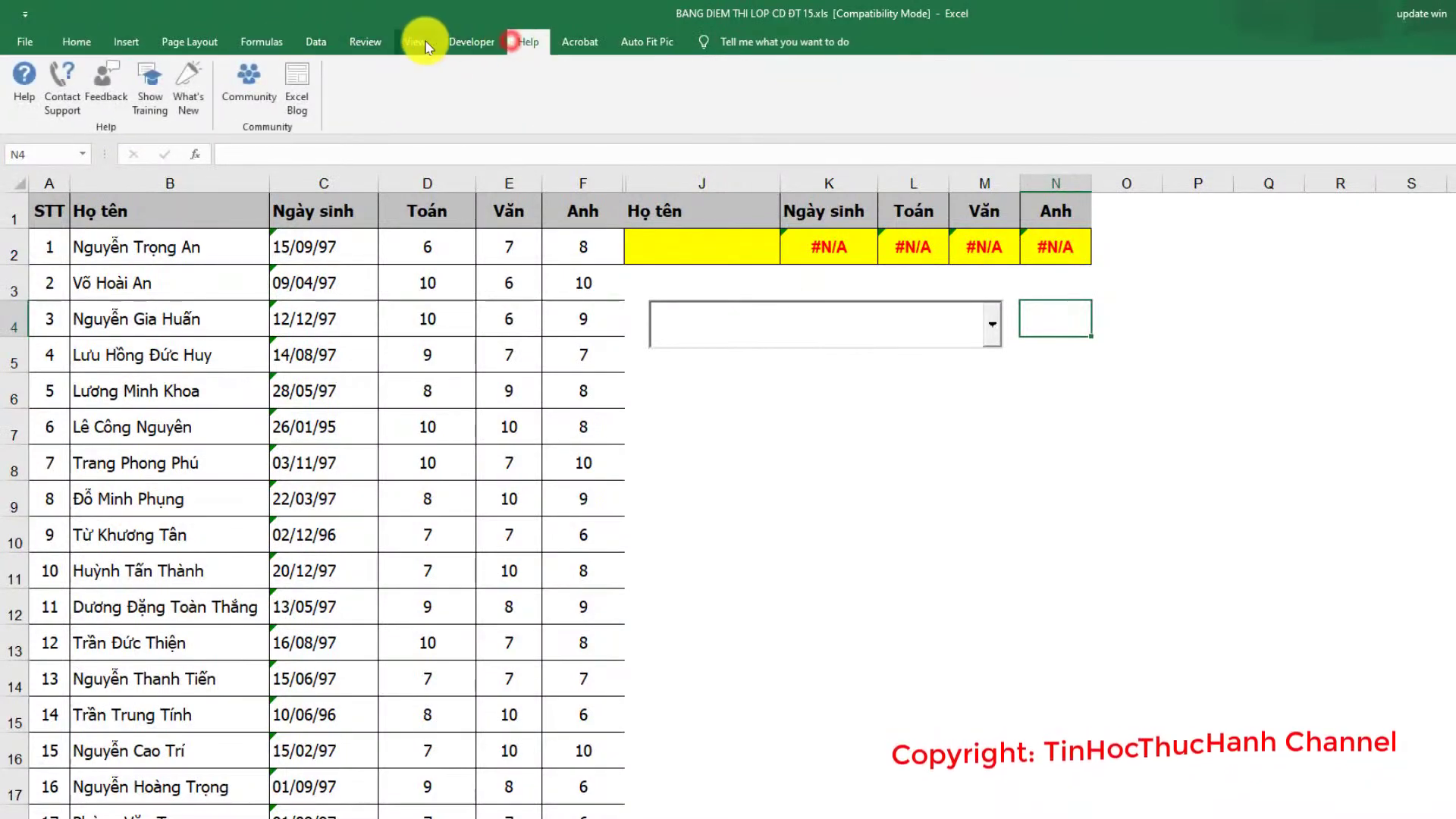
{"action": "left_click", "coordinate": [474, 42]}
{"action": "left_click", "coordinate": [407, 100]}
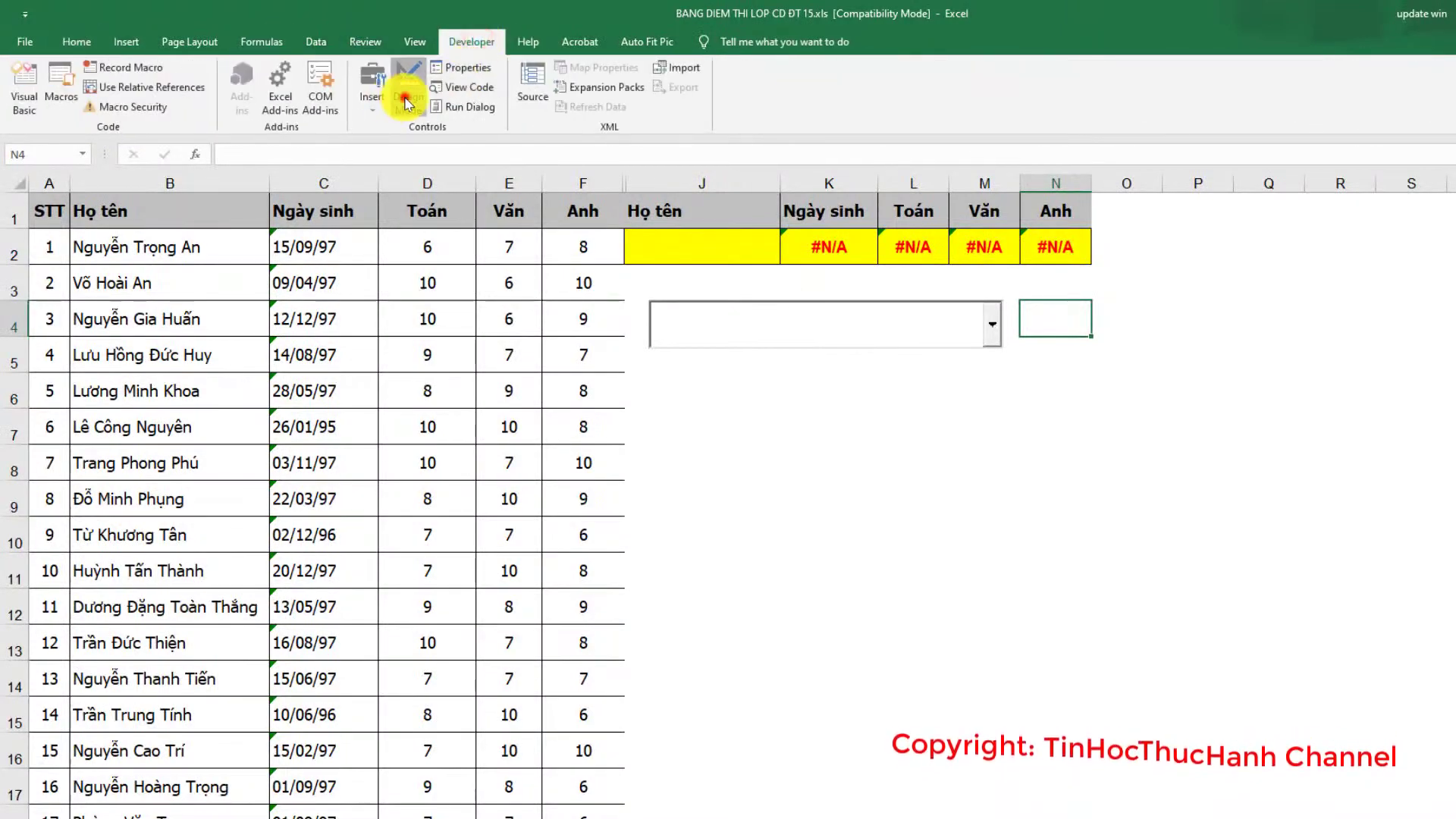
{"action": "left_click", "coordinate": [676, 317]}
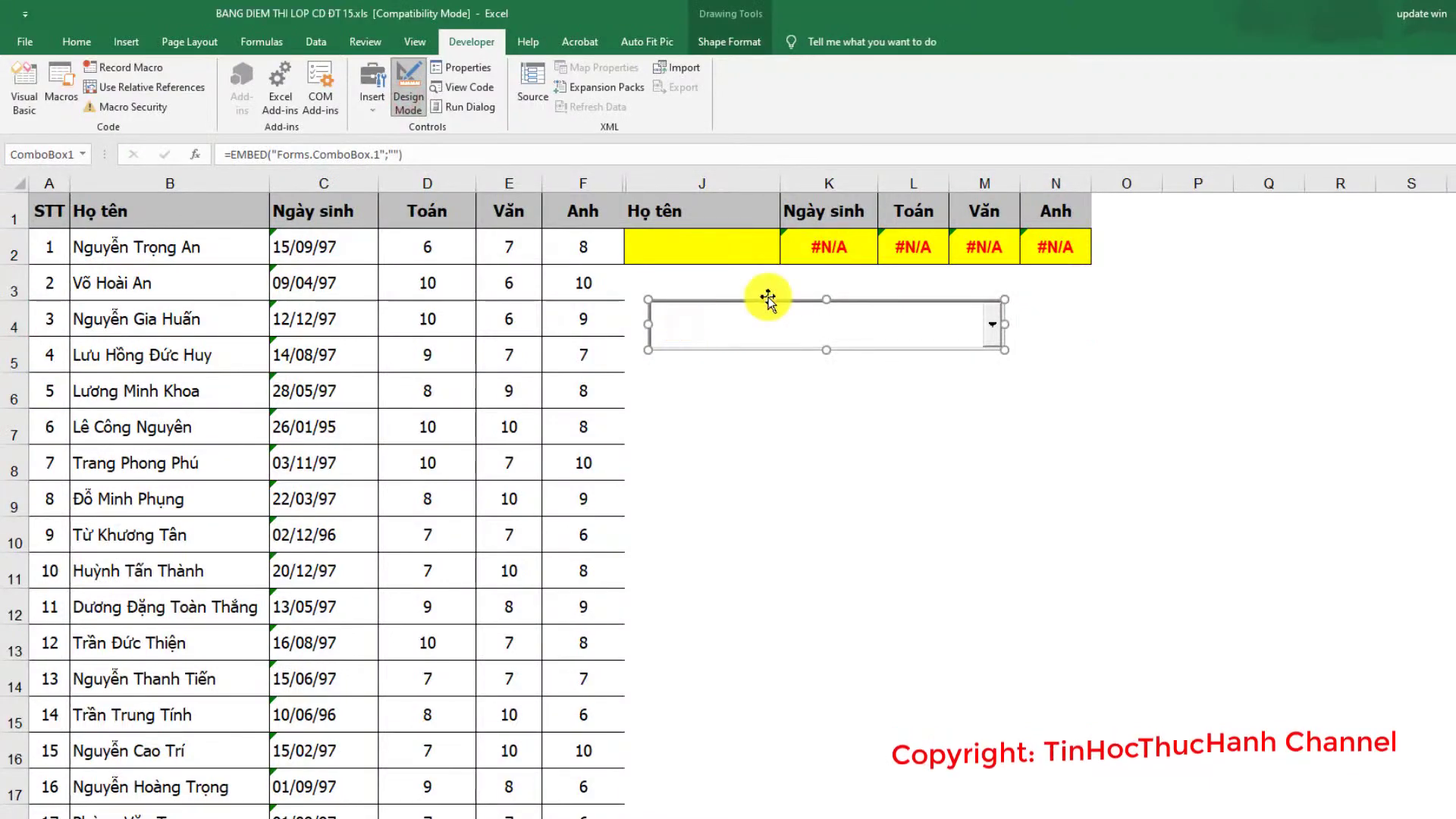
{"action": "right_click", "coordinate": [754, 324]}
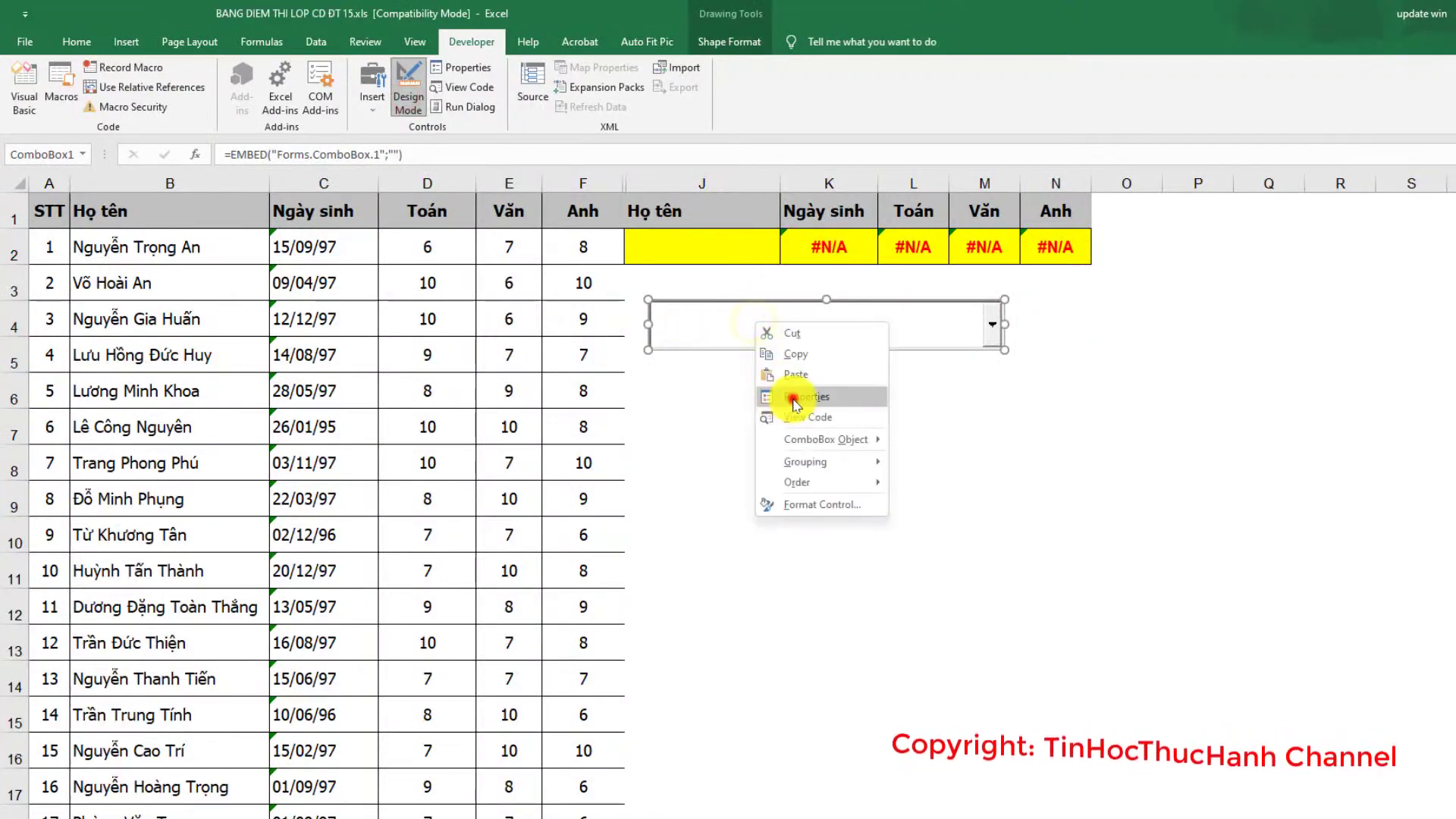
{"action": "left_click", "coordinate": [786, 407]}
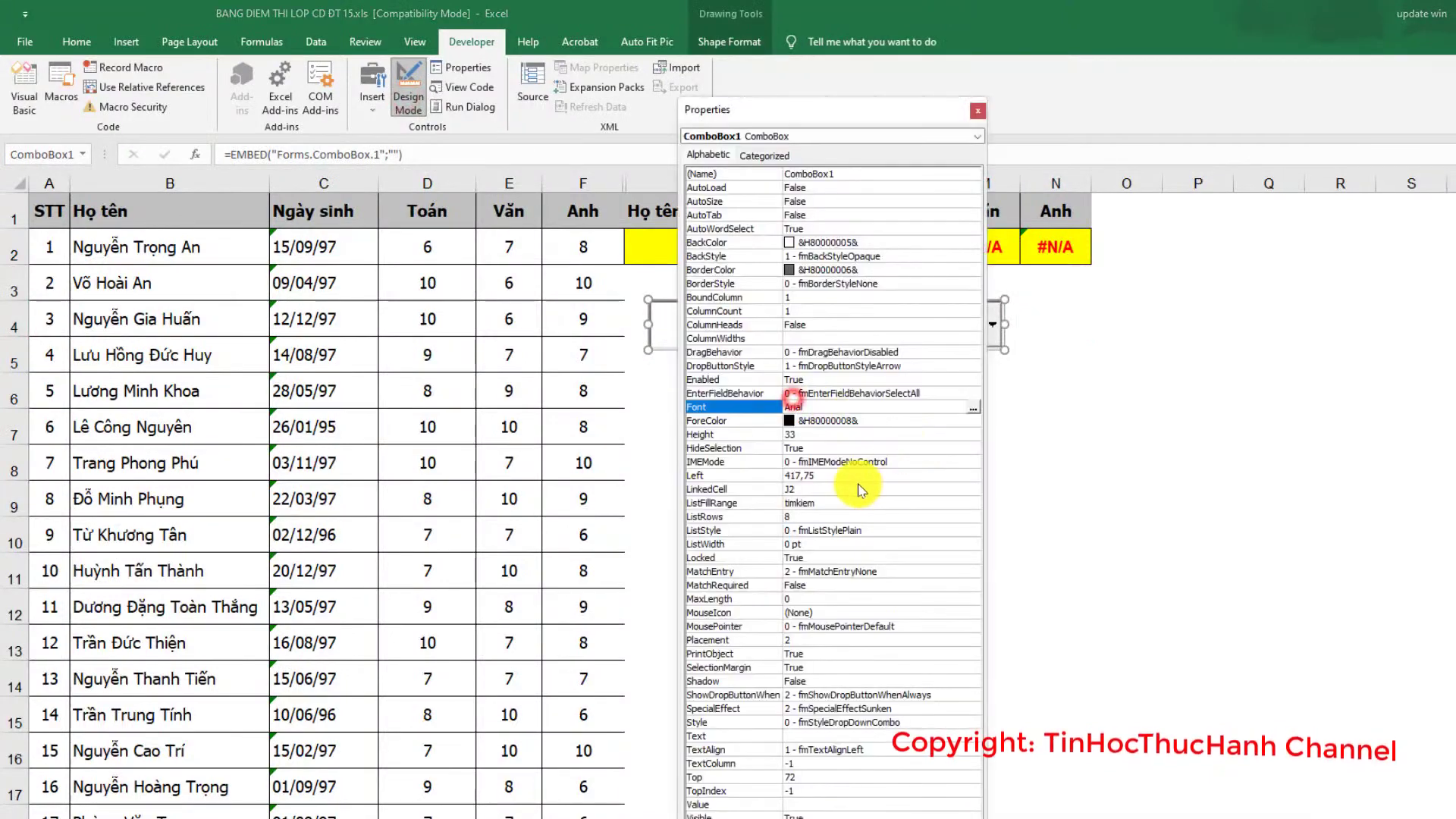
Step: Review the combo box's LinkedCell, ListFillRange and MatchEntry properties
{"action": "left_click", "coordinate": [709, 492]}
{"action": "left_click", "coordinate": [810, 487]}
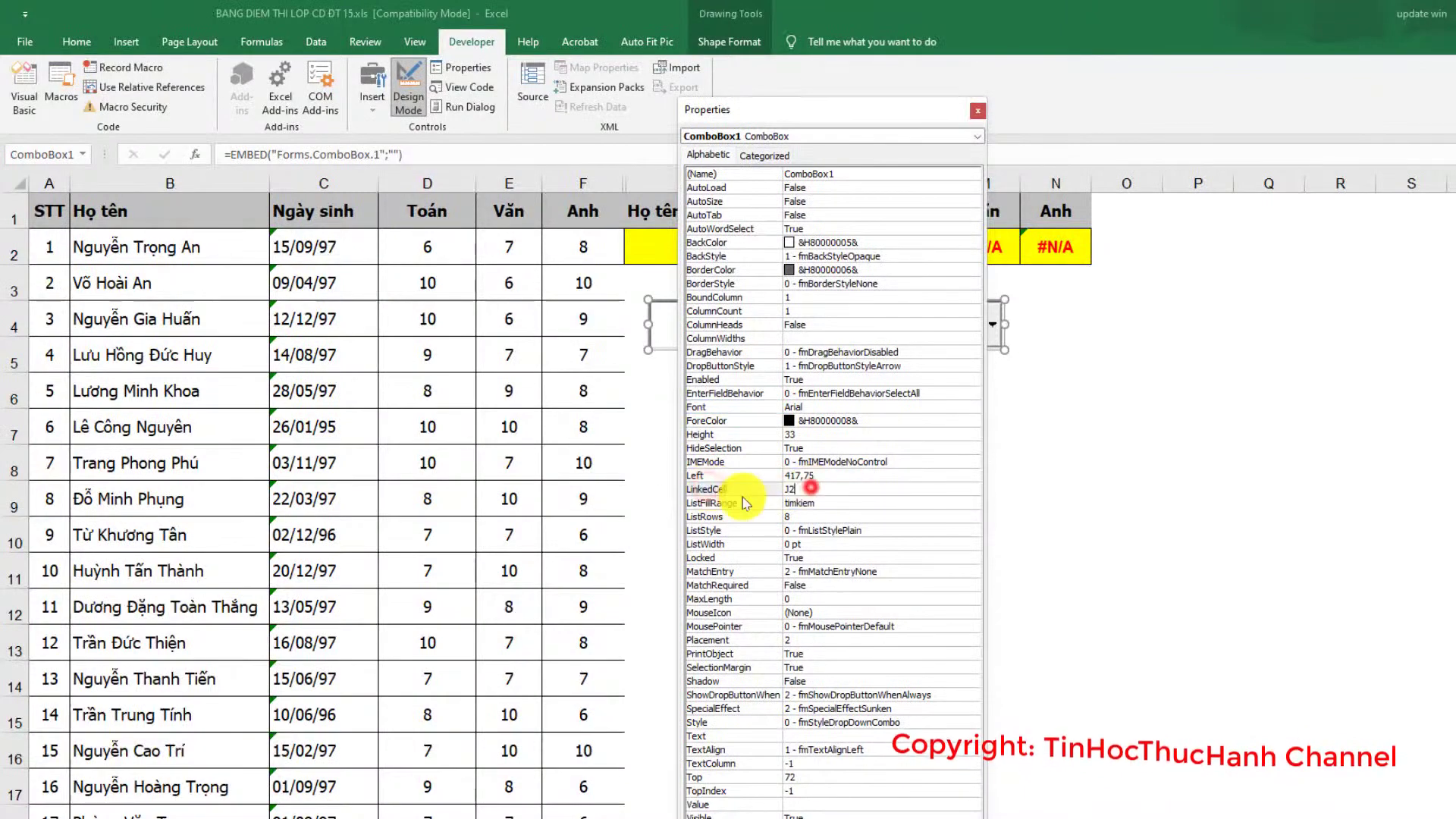
{"action": "left_click", "coordinate": [719, 503]}
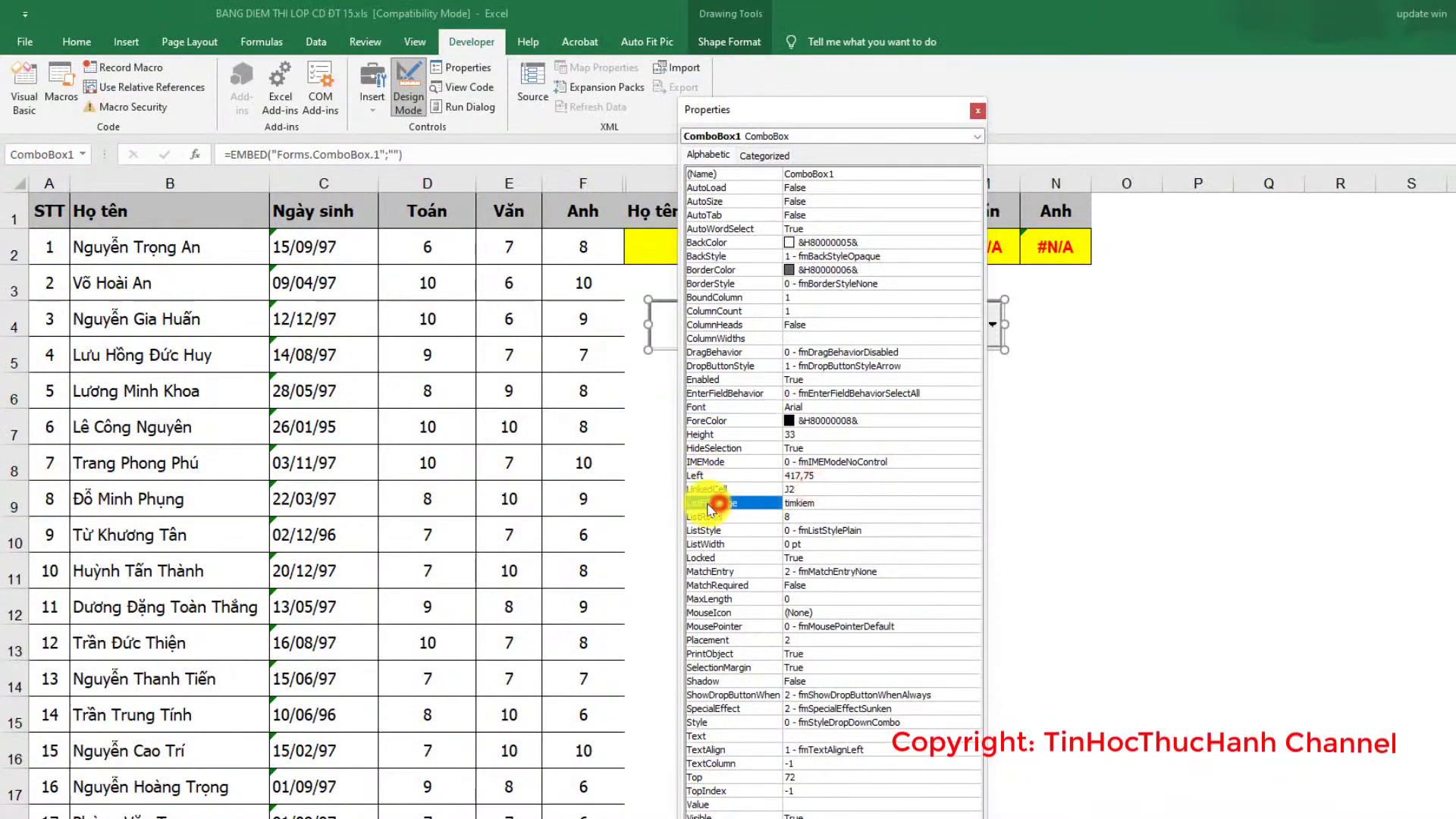
{"action": "left_click", "coordinate": [837, 503]}
{"action": "double_click", "coordinate": [798, 500]}
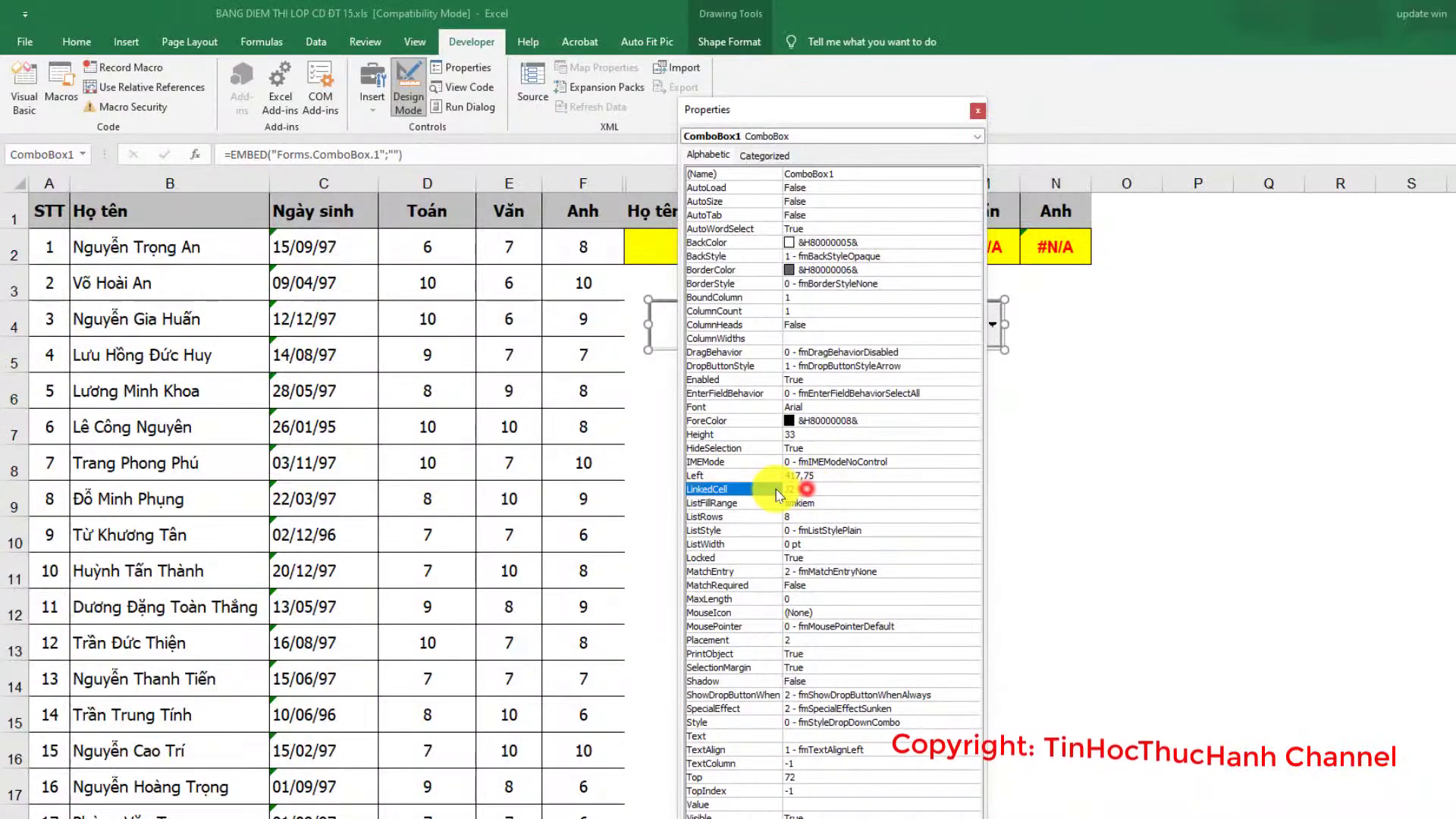
{"action": "left_click", "coordinate": [798, 502]}
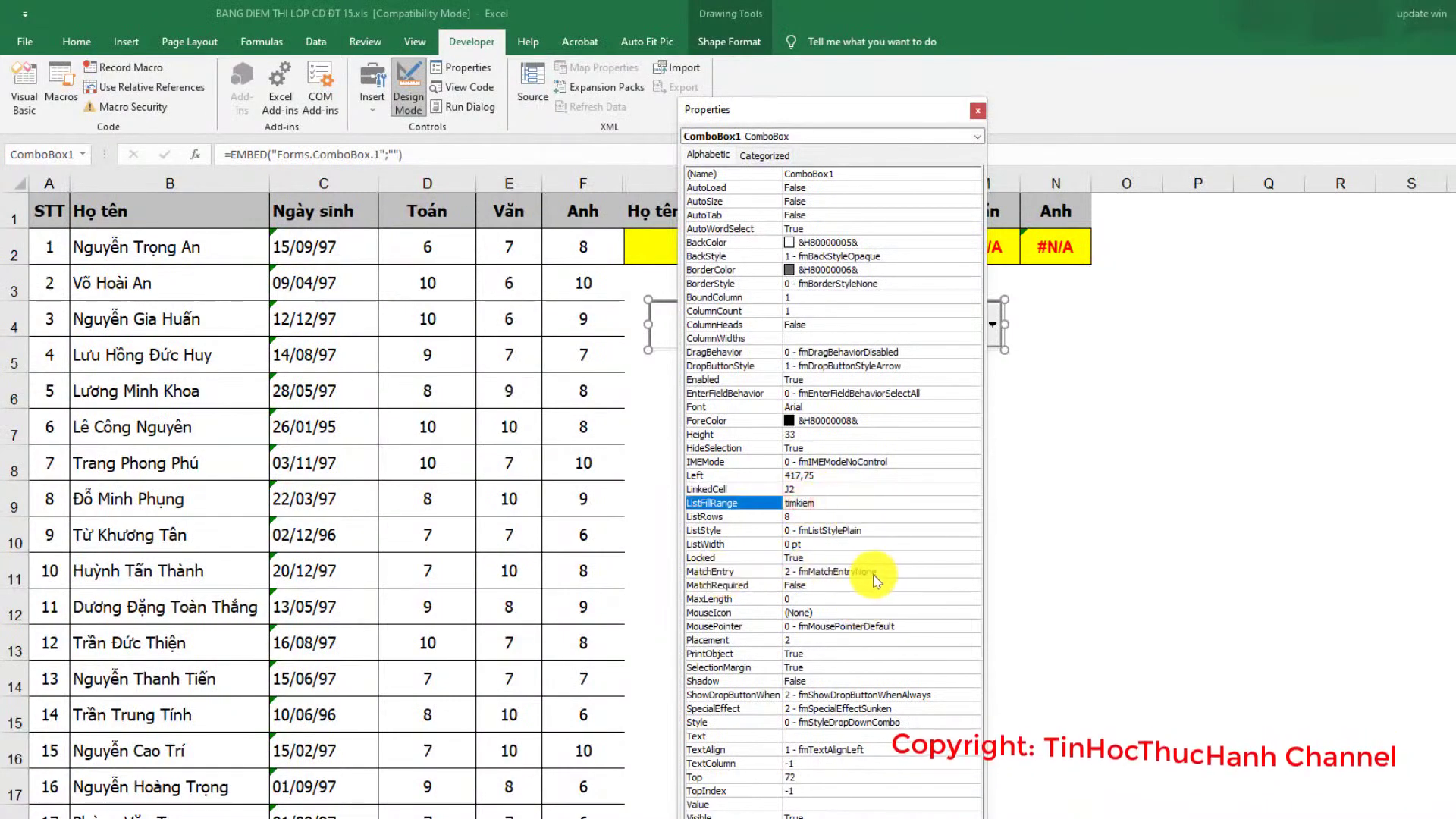
{"action": "left_click", "coordinate": [872, 579]}
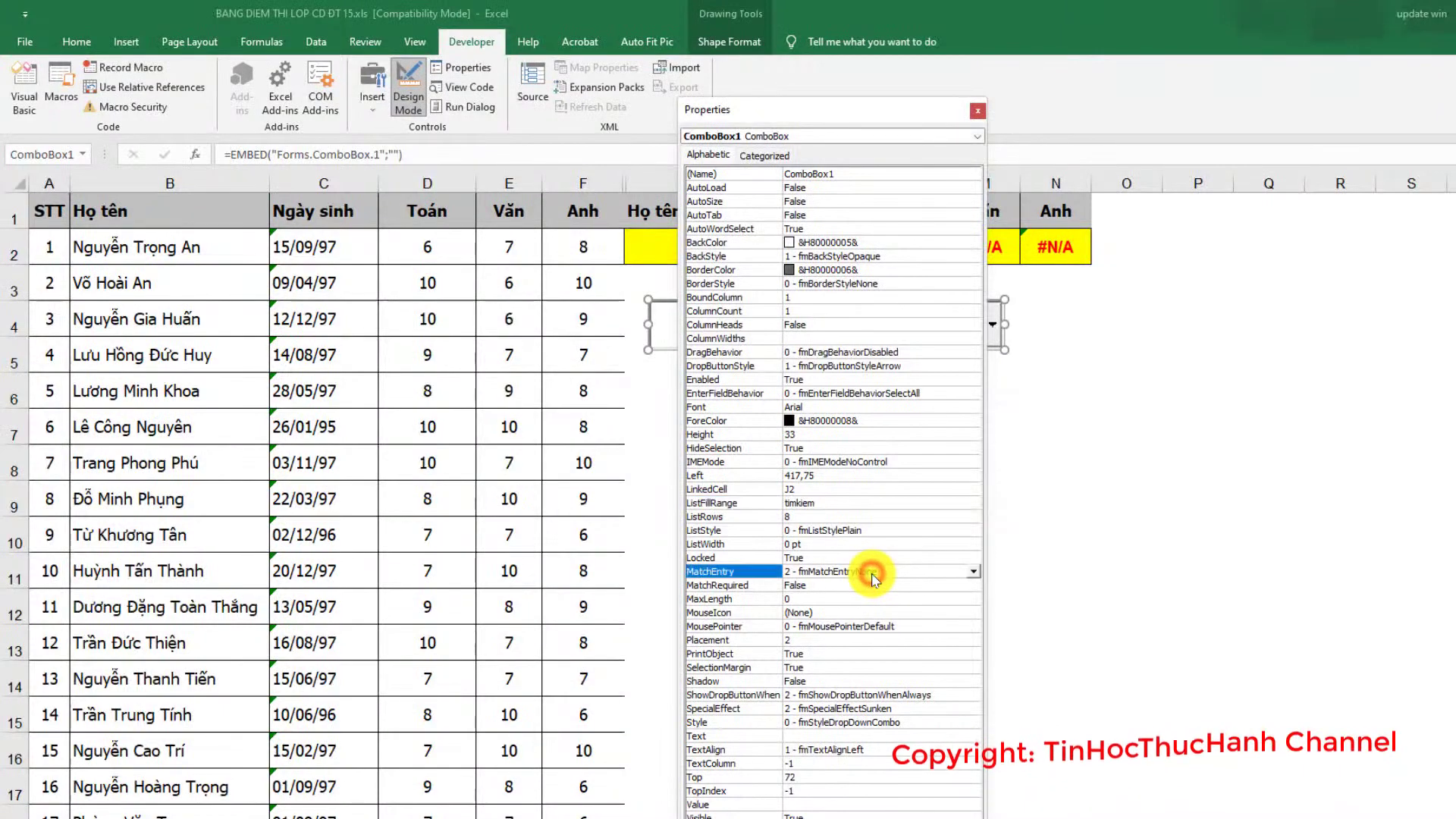
Step: Move the Properties window off the lookup table, review the LinkedCell, Font and ForeColor properties, and close the window
{"action": "left_click_drag", "start_coordinate": [781, 112], "coordinate": [1119, 76]}
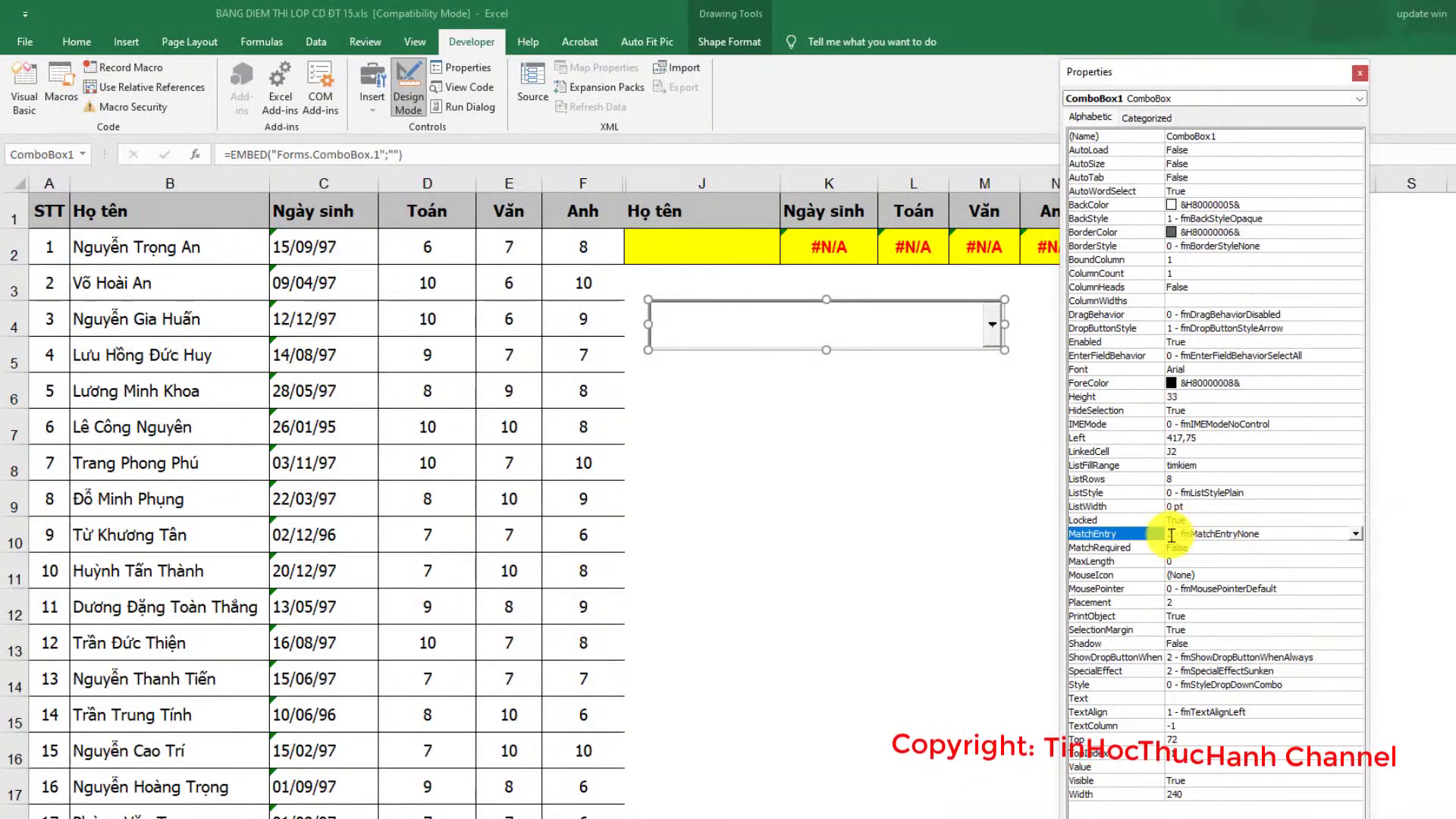
{"action": "left_click", "coordinate": [1112, 452]}
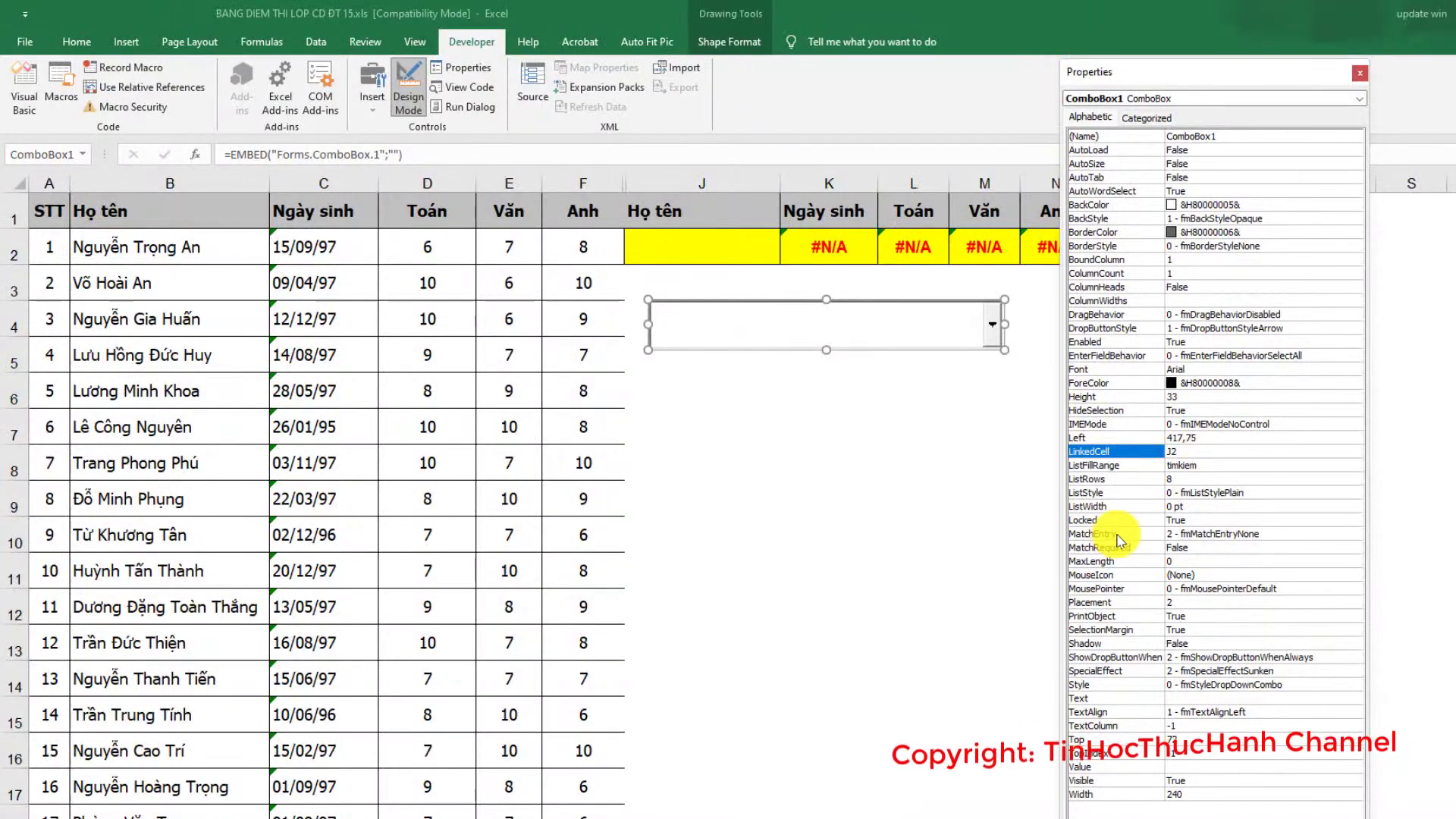
{"action": "left_click", "coordinate": [1130, 371]}
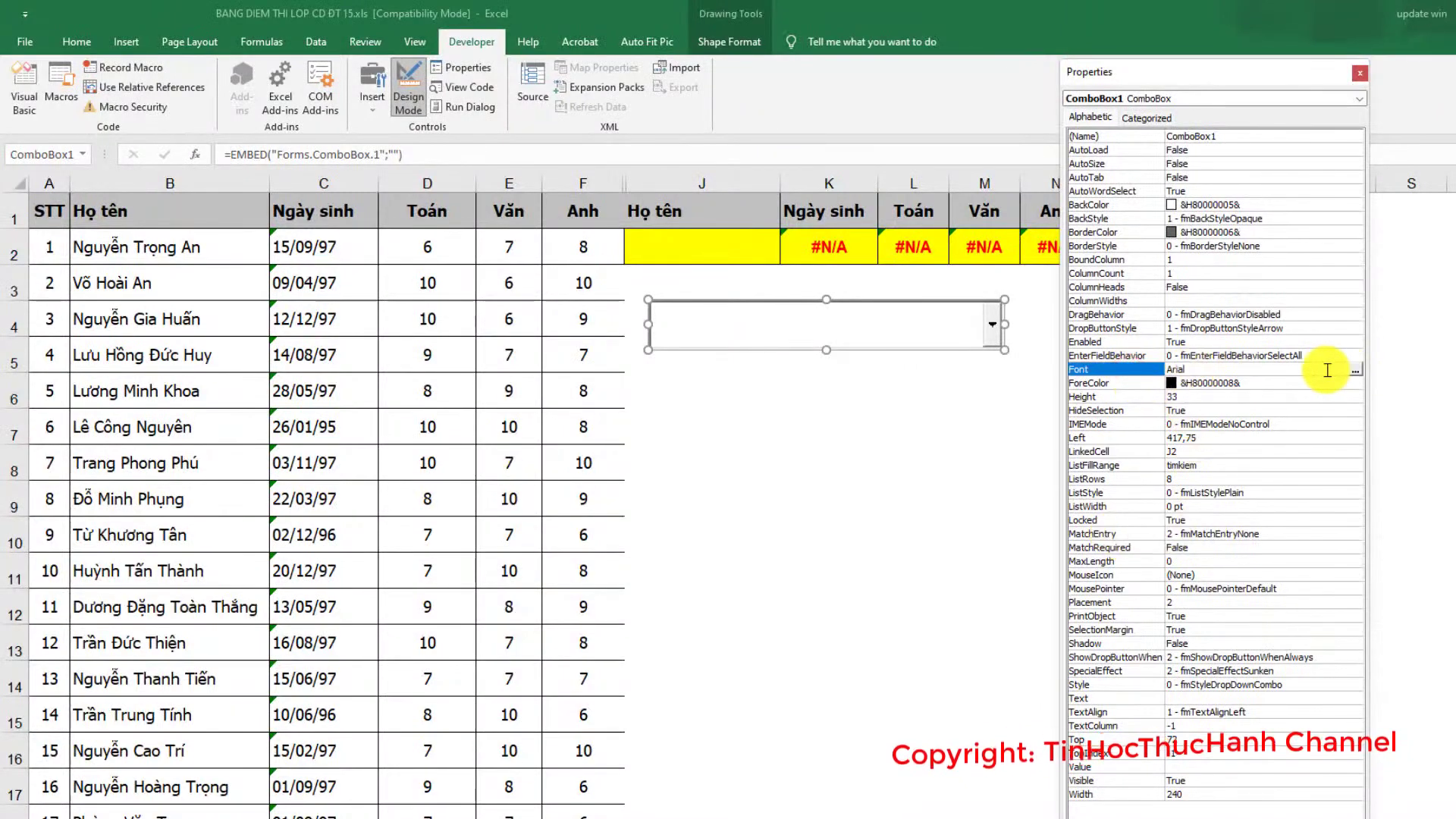
{"action": "left_click", "coordinate": [1088, 383]}
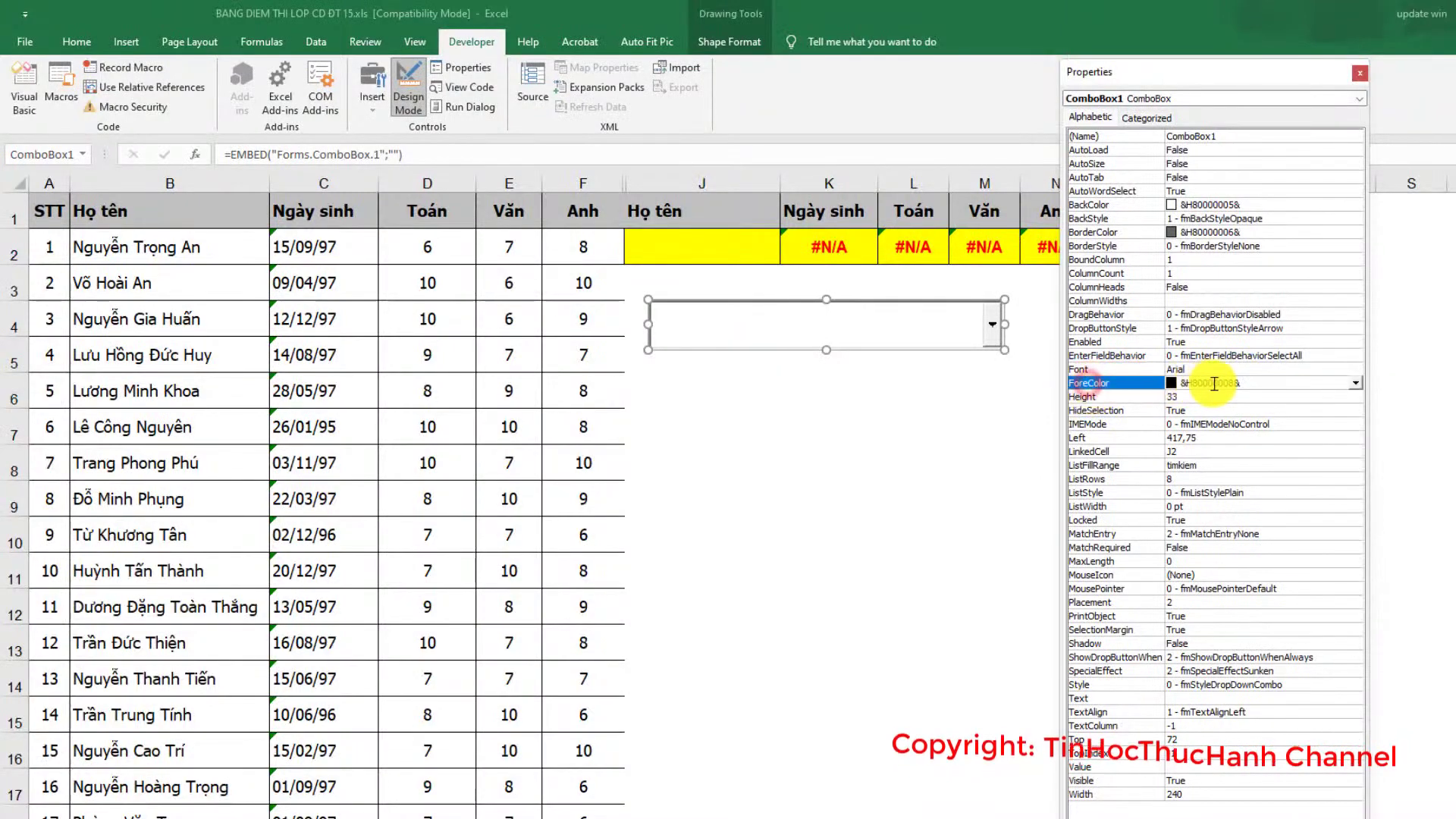
{"action": "left_click", "coordinate": [1212, 384]}
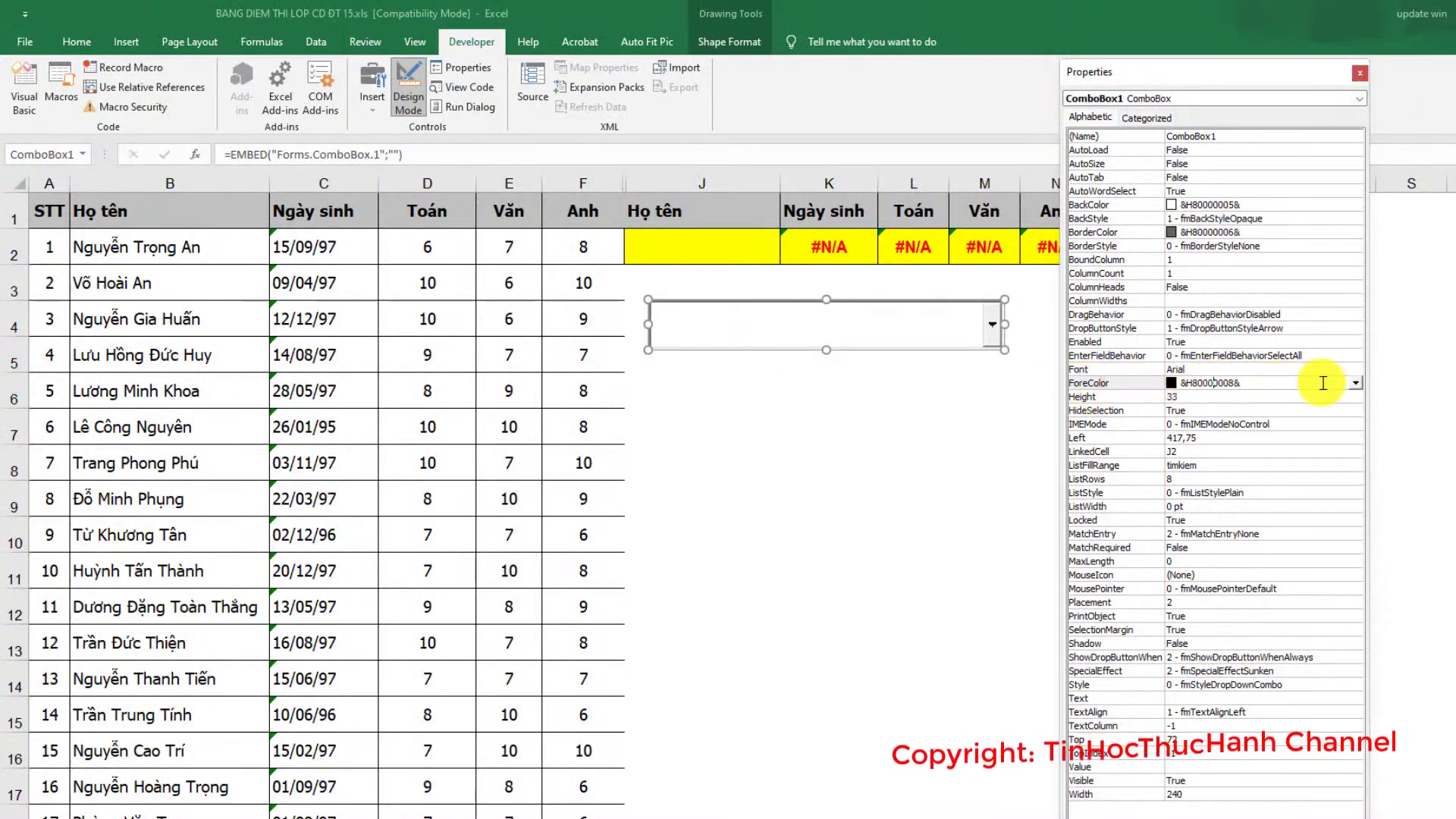
{"action": "left_click", "coordinate": [1356, 77]}
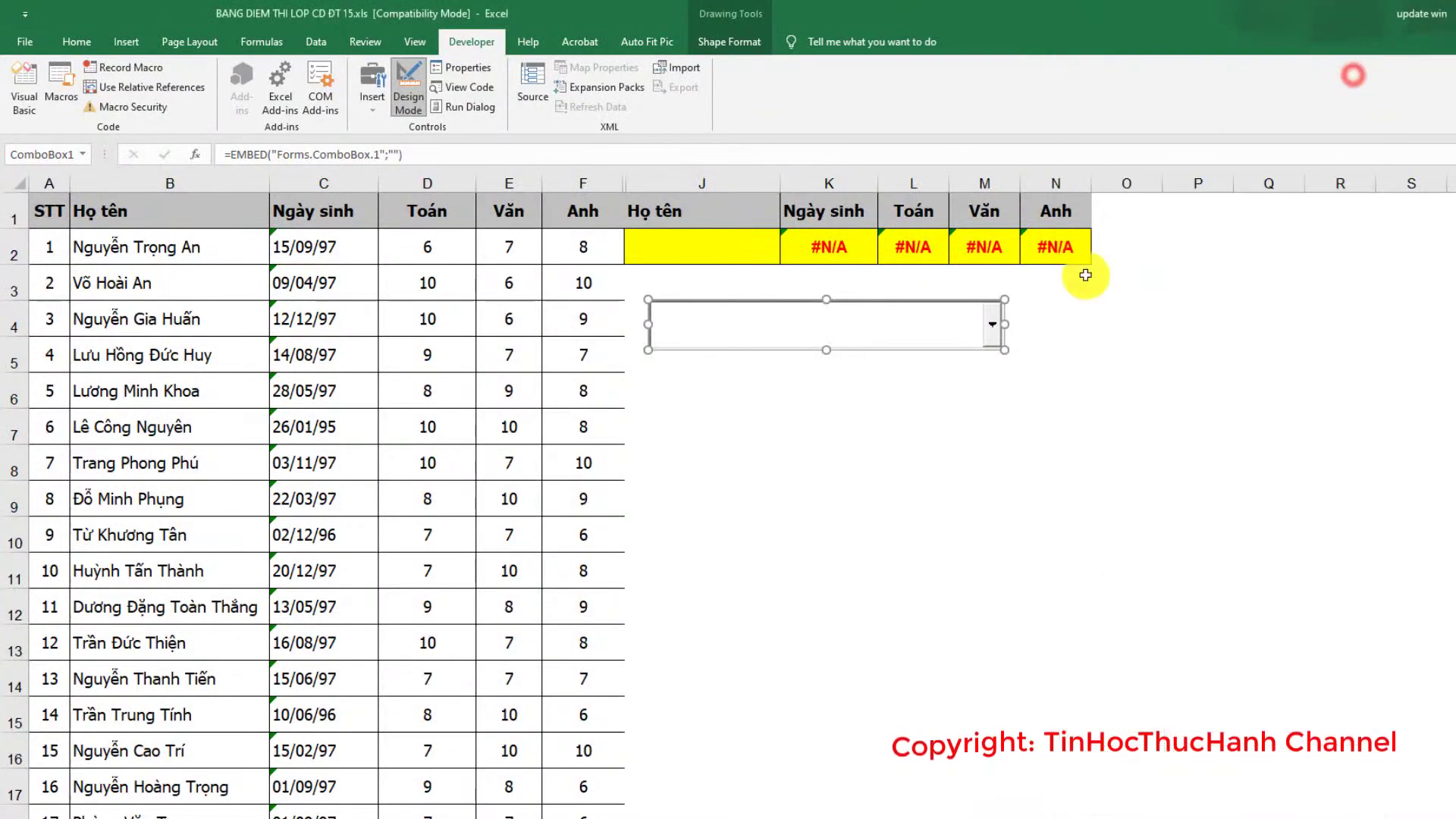
Step: Delete the existing combo box from the sheet
{"action": "left_click", "coordinate": [911, 319]}
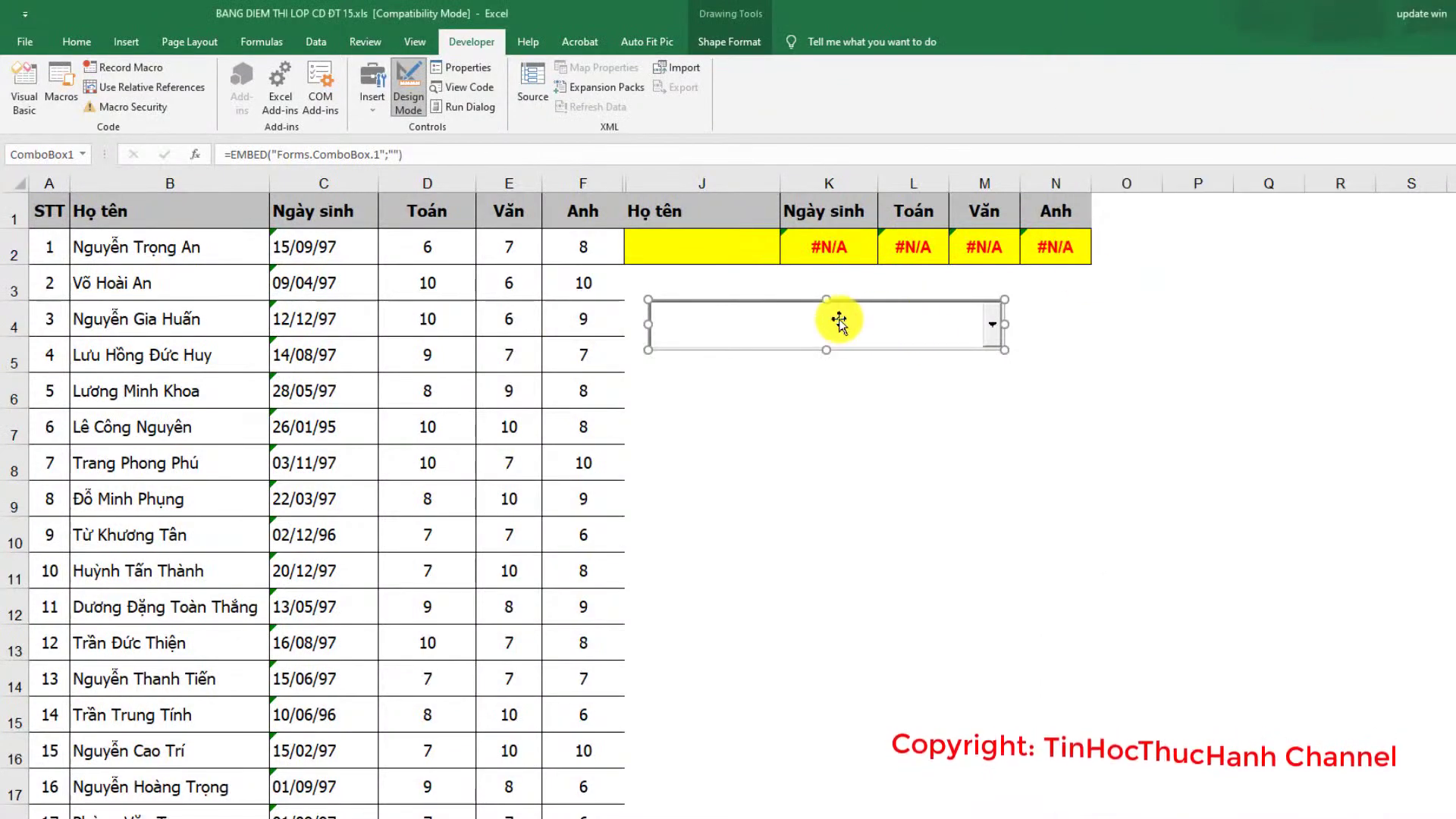
{"action": "key", "text": "Delete"}
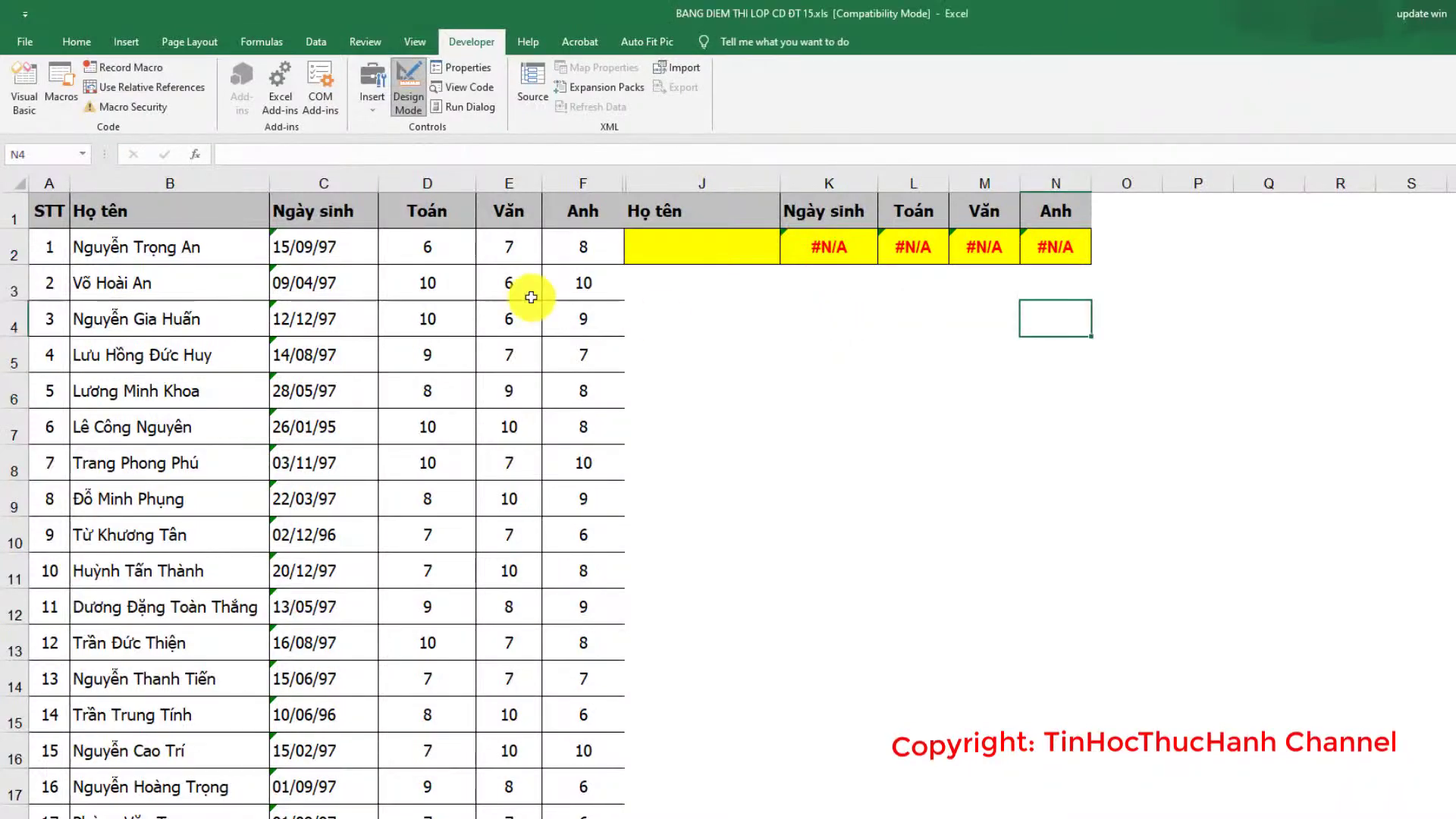
Step: Draw an ActiveX combo box about 187 by 32 points below the yellow lookup row and open its properties
{"action": "left_click", "coordinate": [371, 110]}
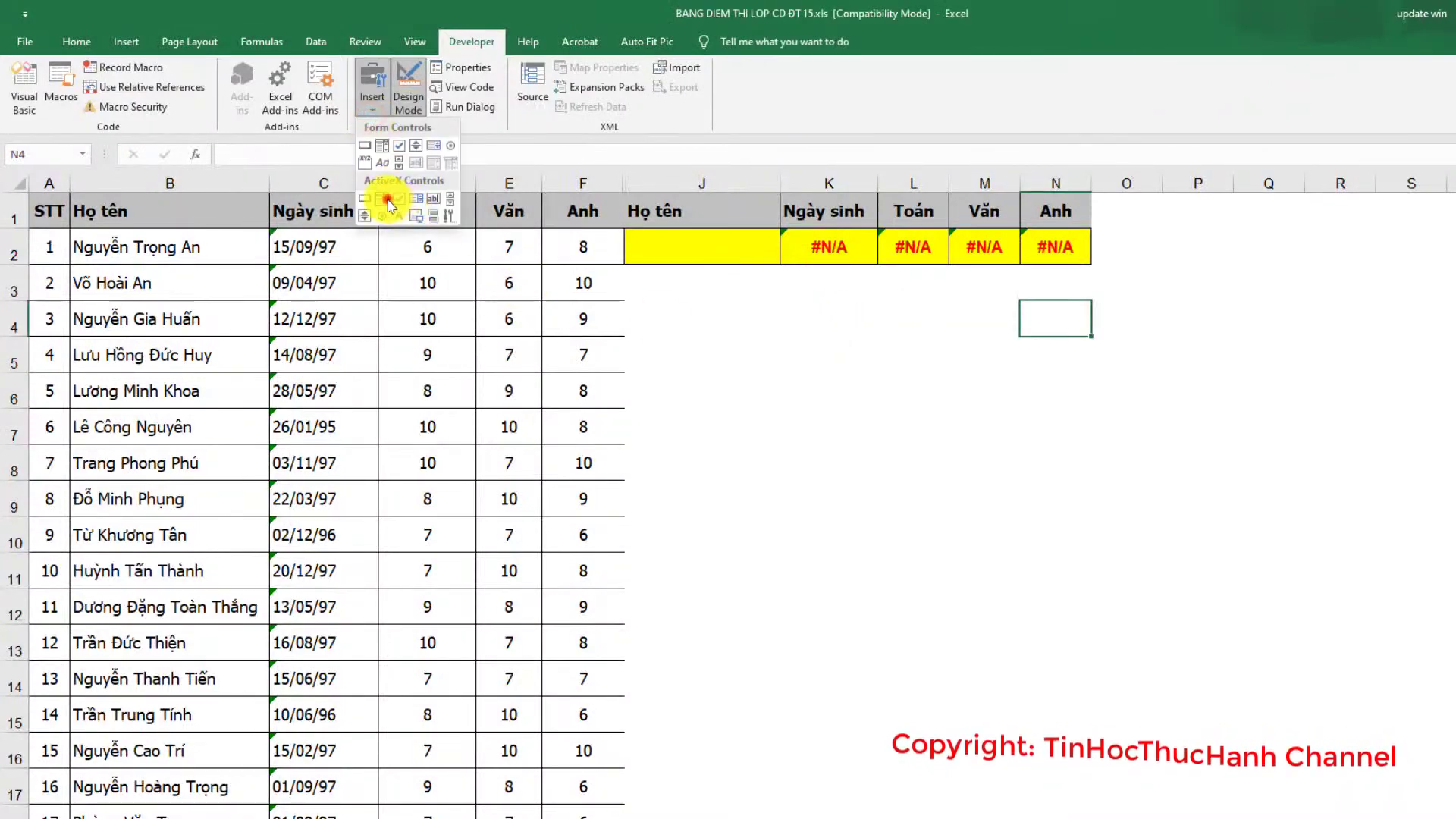
{"action": "left_click", "coordinate": [390, 203]}
{"action": "left_click_drag", "start_coordinate": [684, 292], "coordinate": [963, 342]}
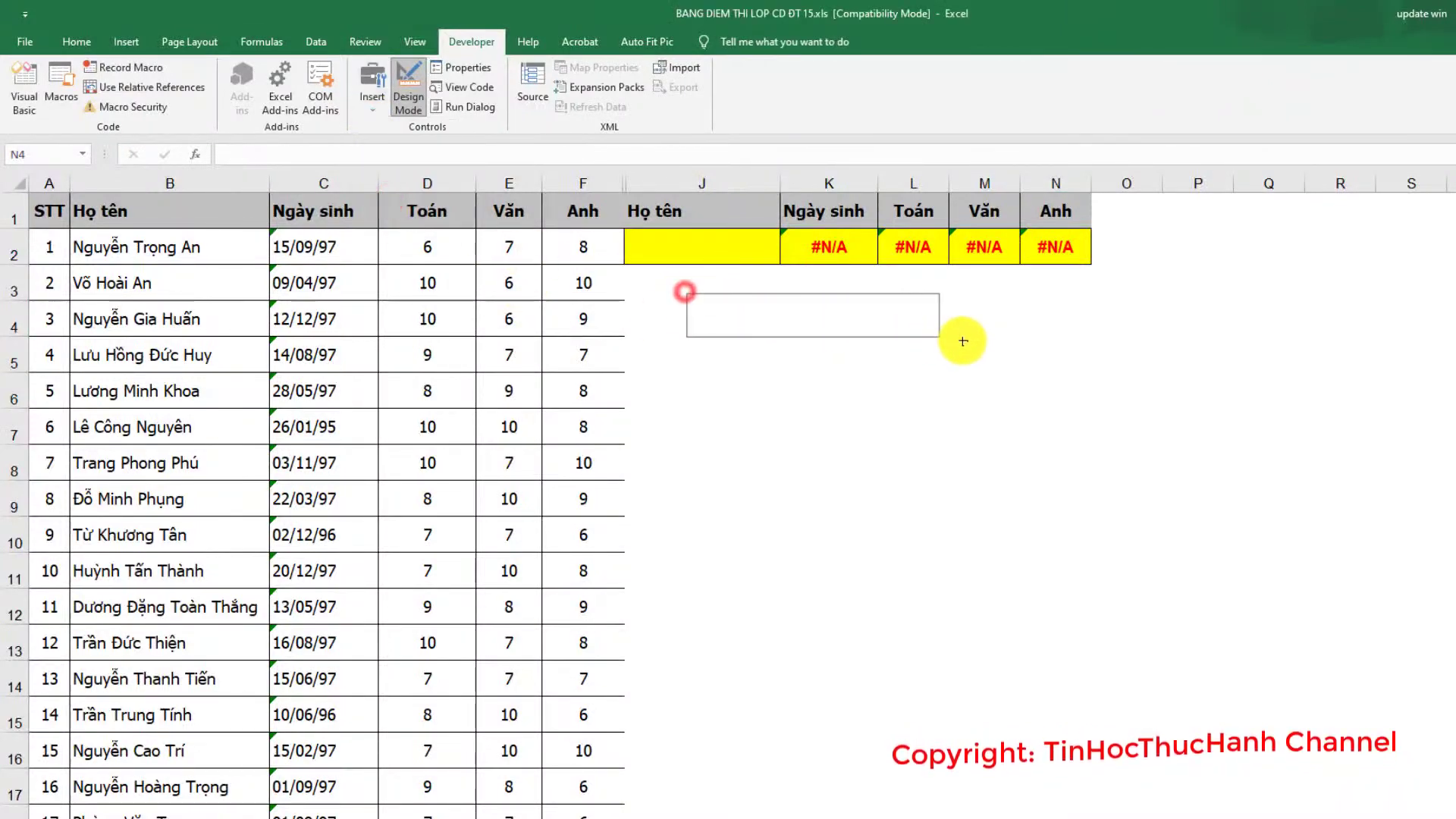
{"action": "right_click", "coordinate": [880, 319]}
{"action": "left_click", "coordinate": [922, 398]}
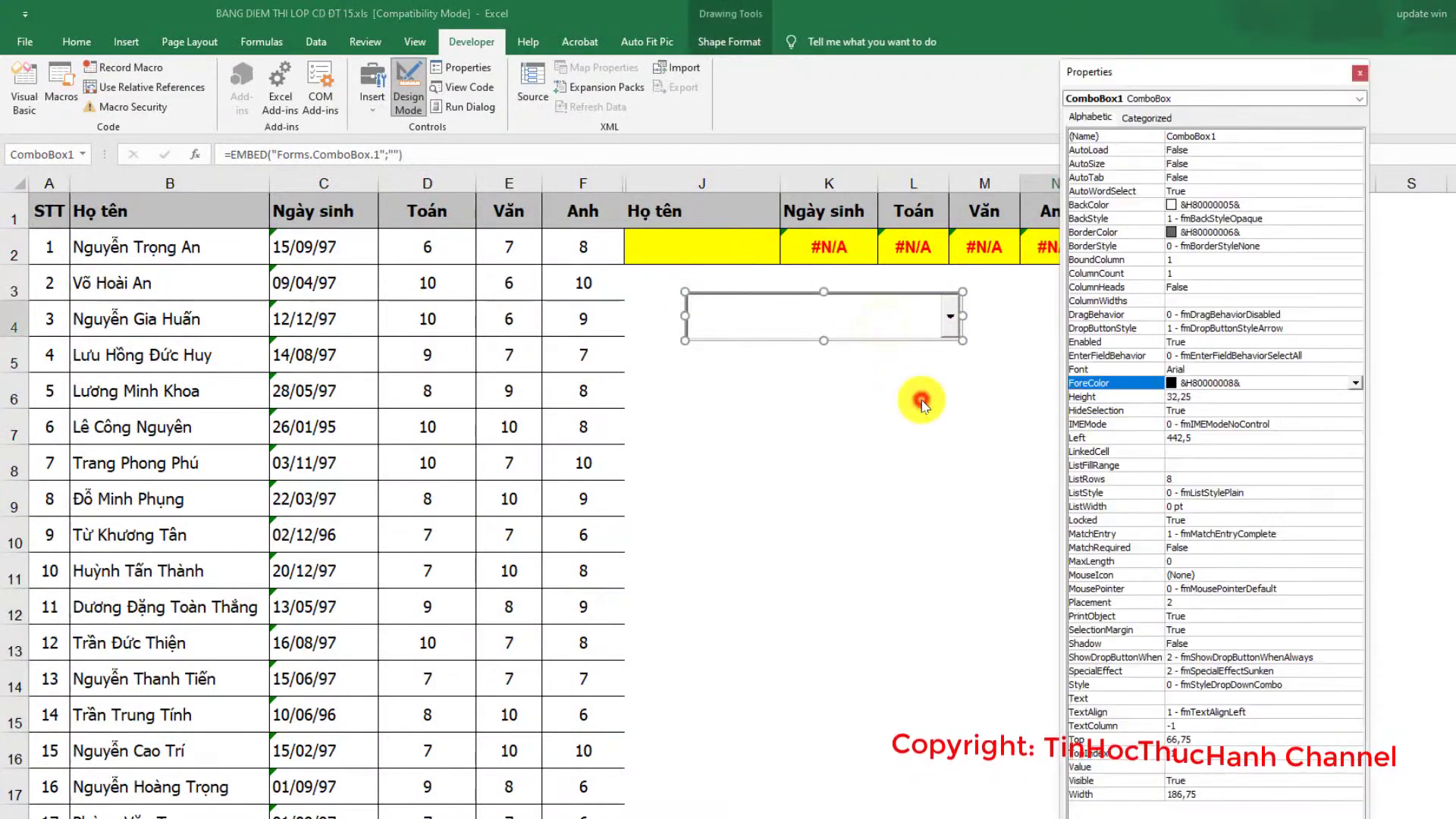
Step: Set the combo box's LinkedCell to J2, ListFillRange to timkiem and MatchEntry to 2 - fmMatchEntryNone
{"action": "left_click", "coordinate": [1177, 451]}
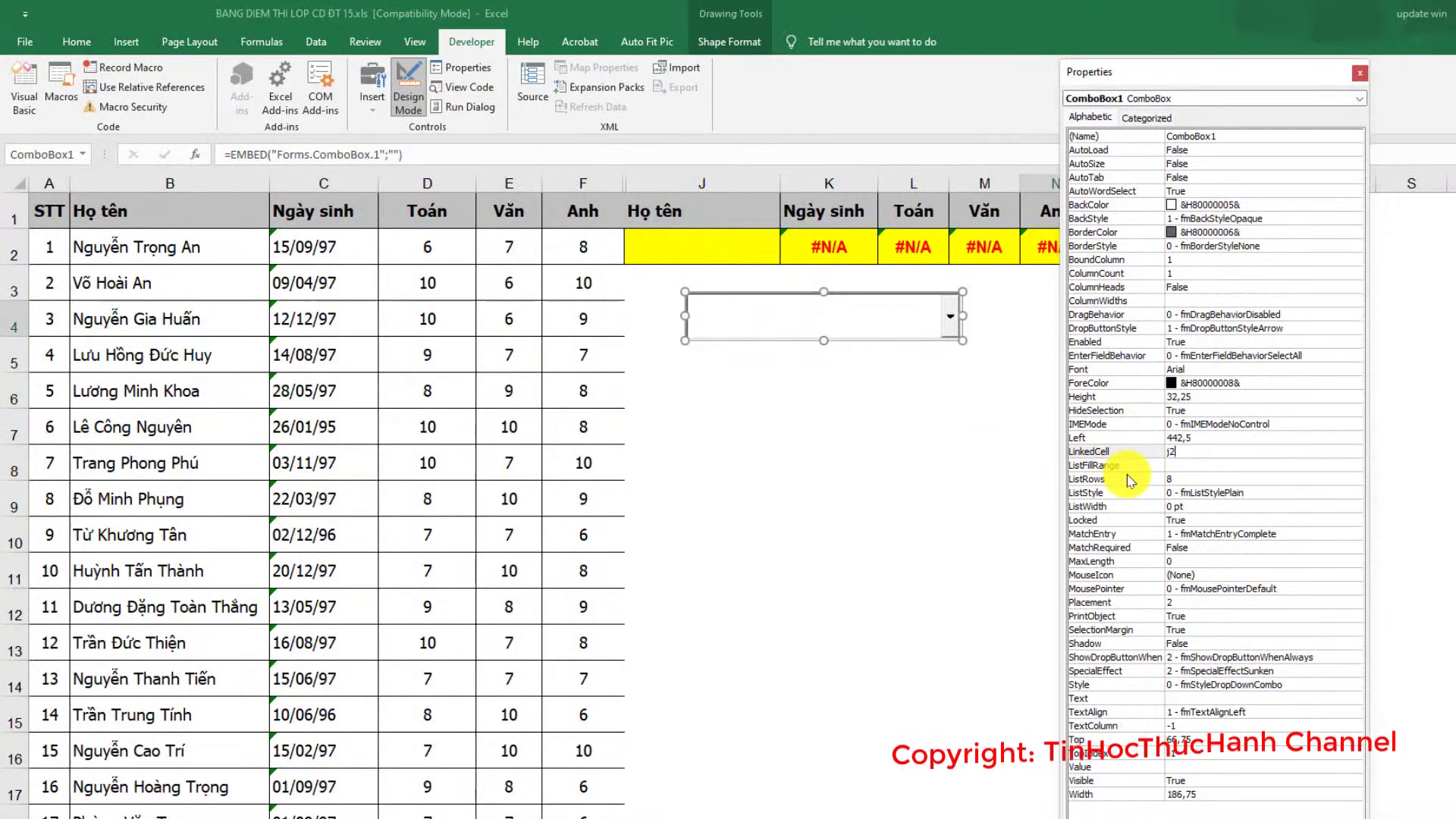
{"action": "left_click", "coordinate": [1179, 465]}
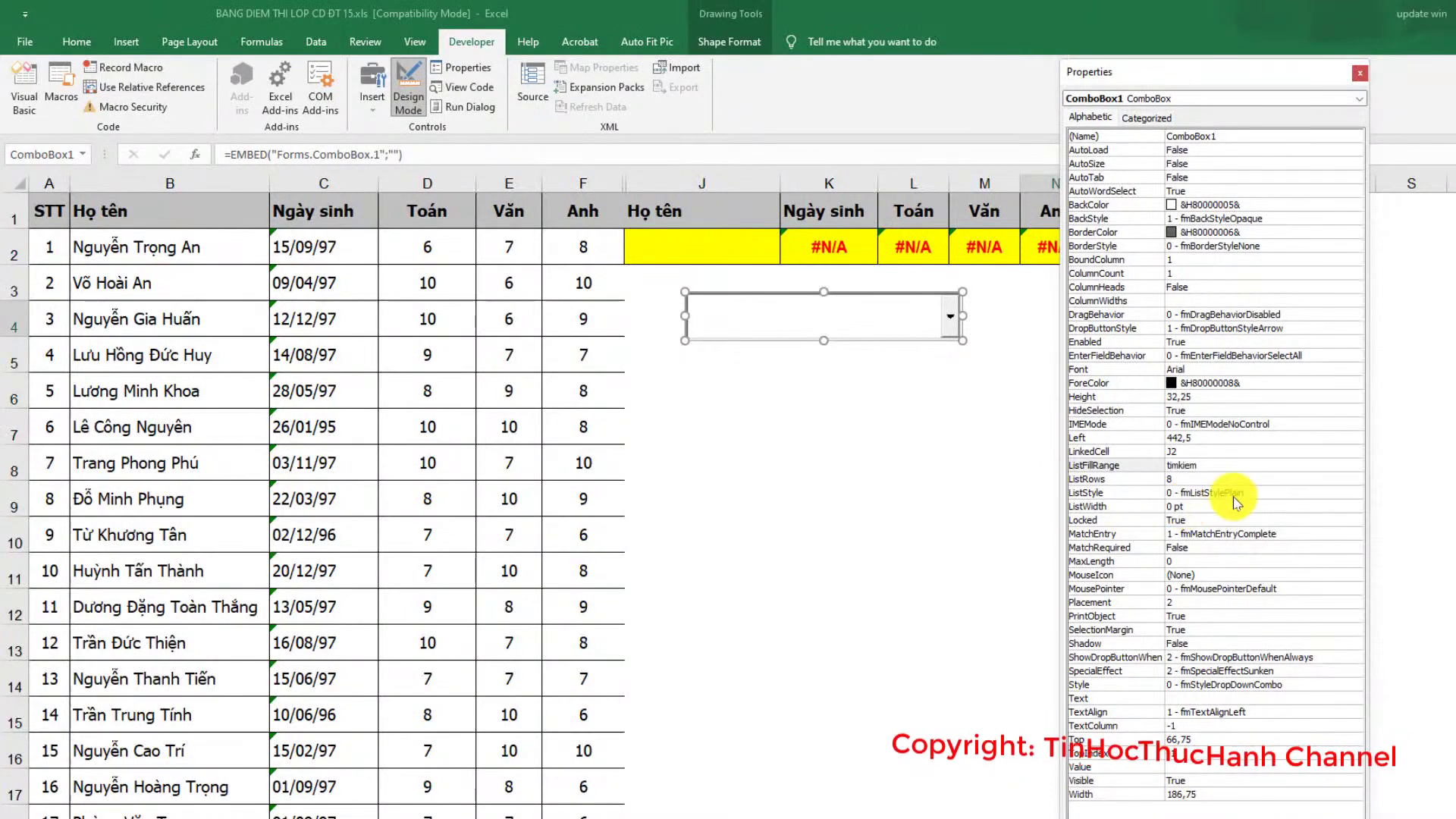
{"action": "left_click", "coordinate": [1214, 535]}
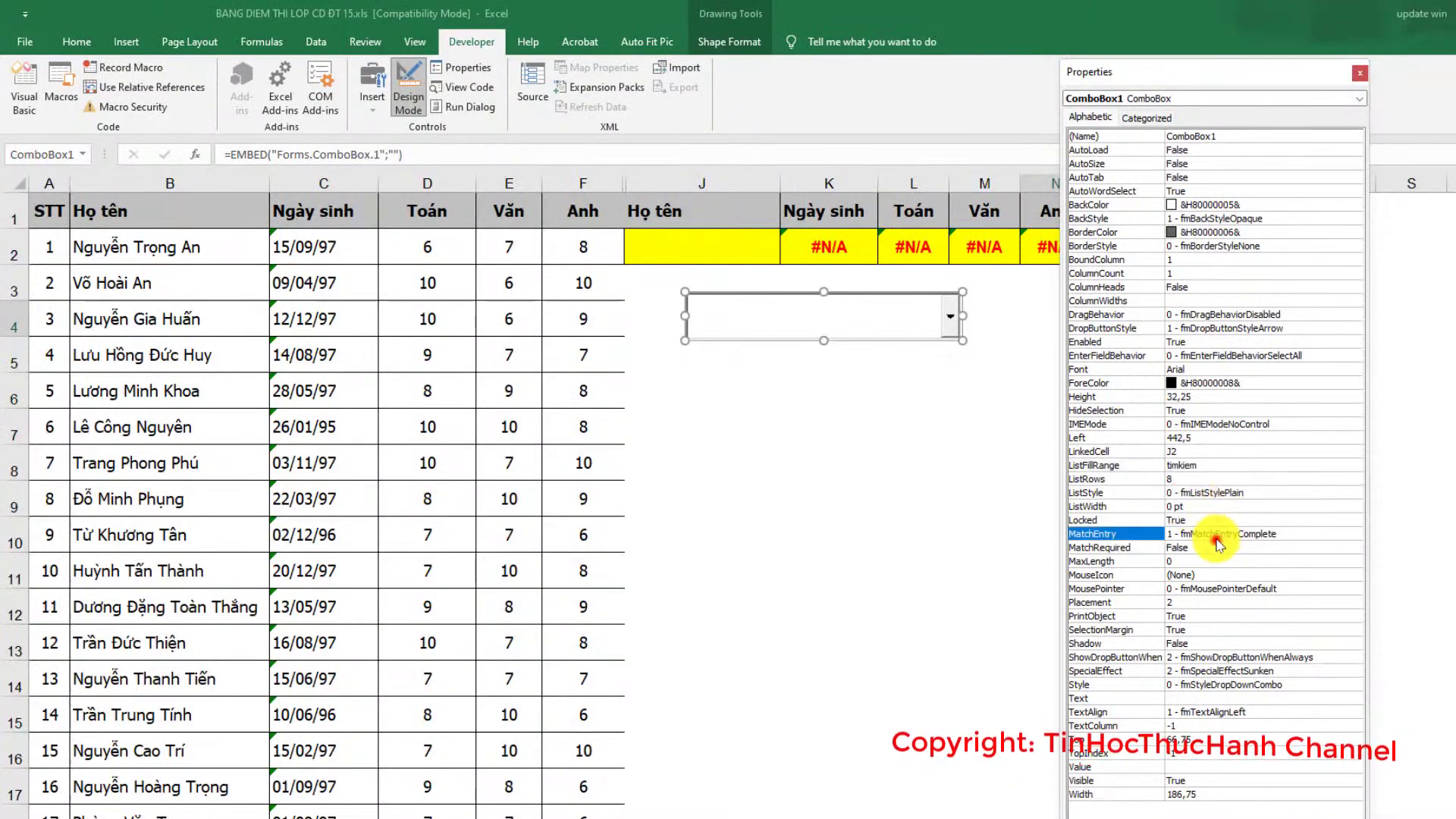
{"action": "left_click", "coordinate": [1354, 537]}
{"action": "left_click", "coordinate": [1244, 569]}
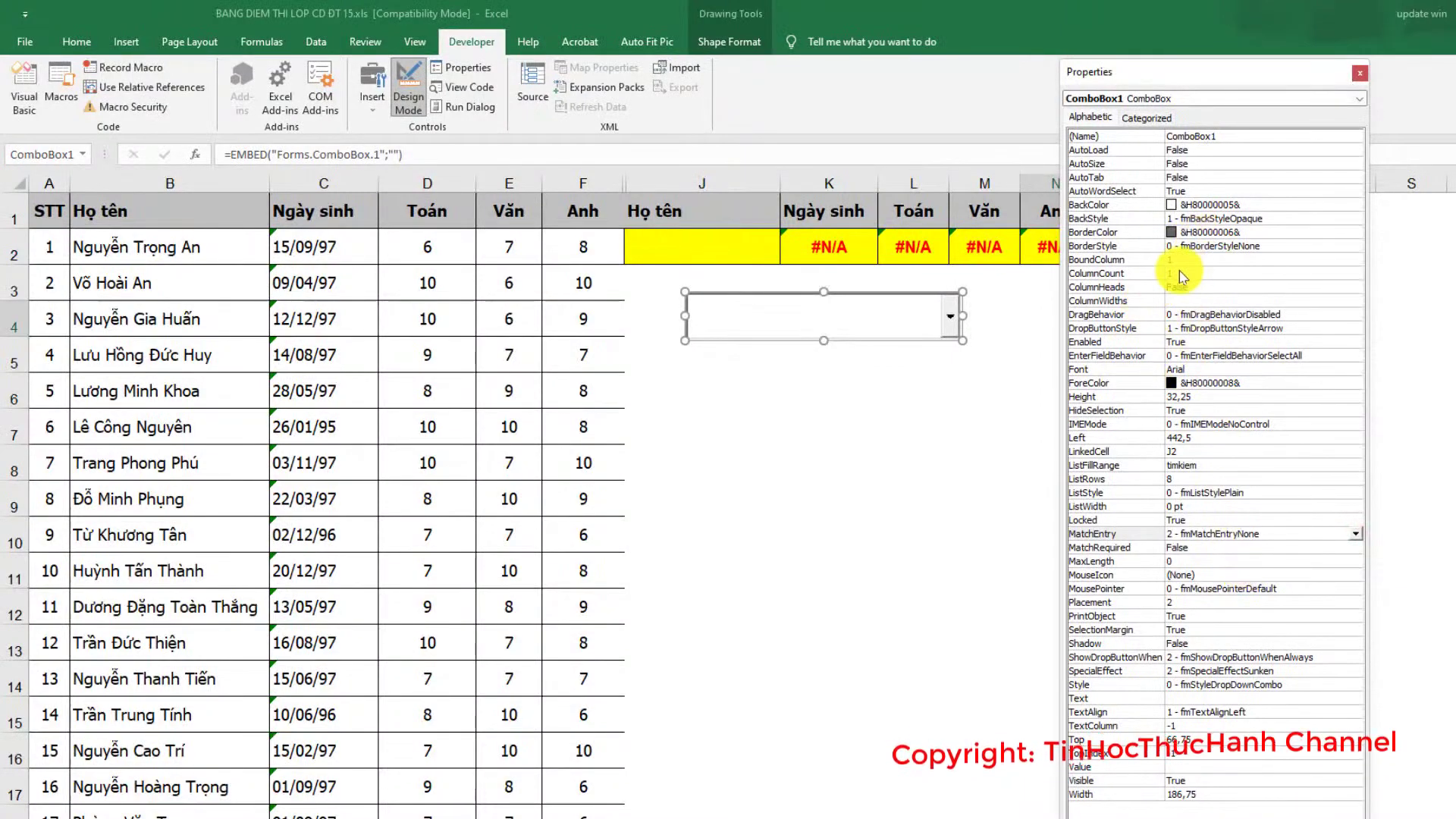
Step: Select the combo box's Font property, close the Properties window and turn off Design Mode
{"action": "left_click", "coordinate": [1109, 365]}
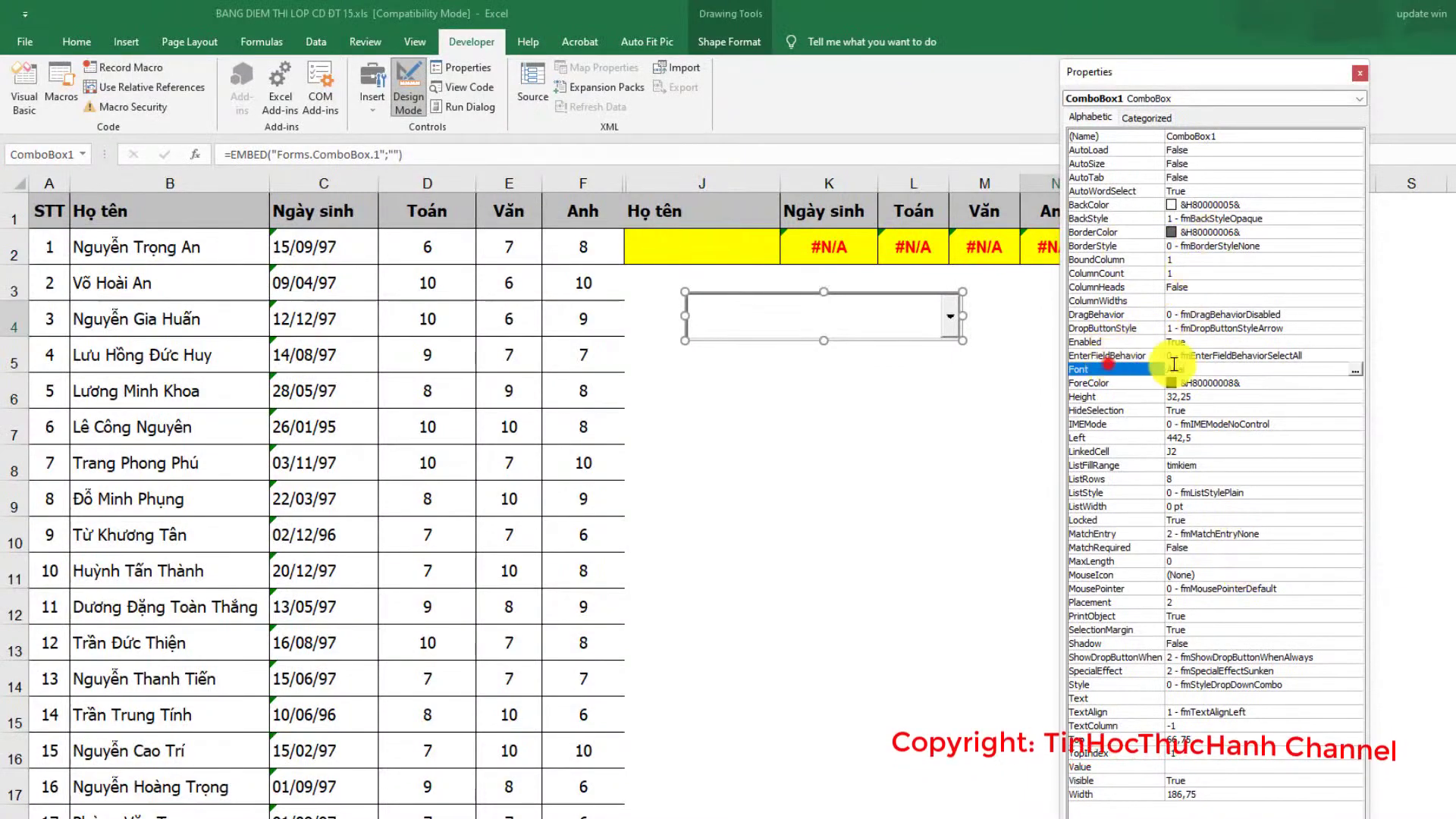
{"action": "left_click", "coordinate": [1360, 78]}
{"action": "left_click", "coordinate": [406, 91]}
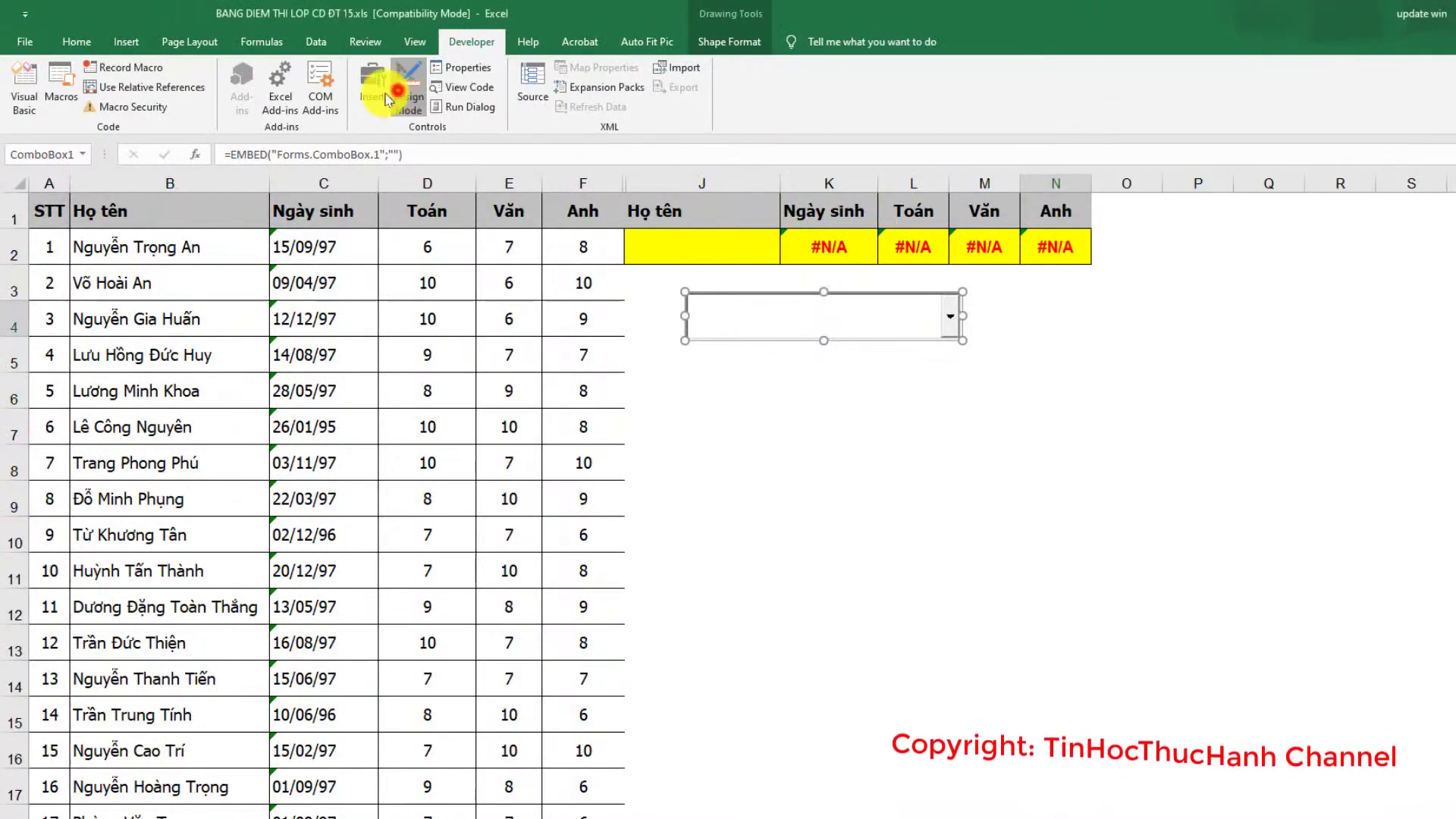
Step: Filter the combo box list by the surname of student number 2 and select that student
{"action": "left_click", "coordinate": [740, 312]}
{"action": "left_click", "coordinate": [949, 317]}
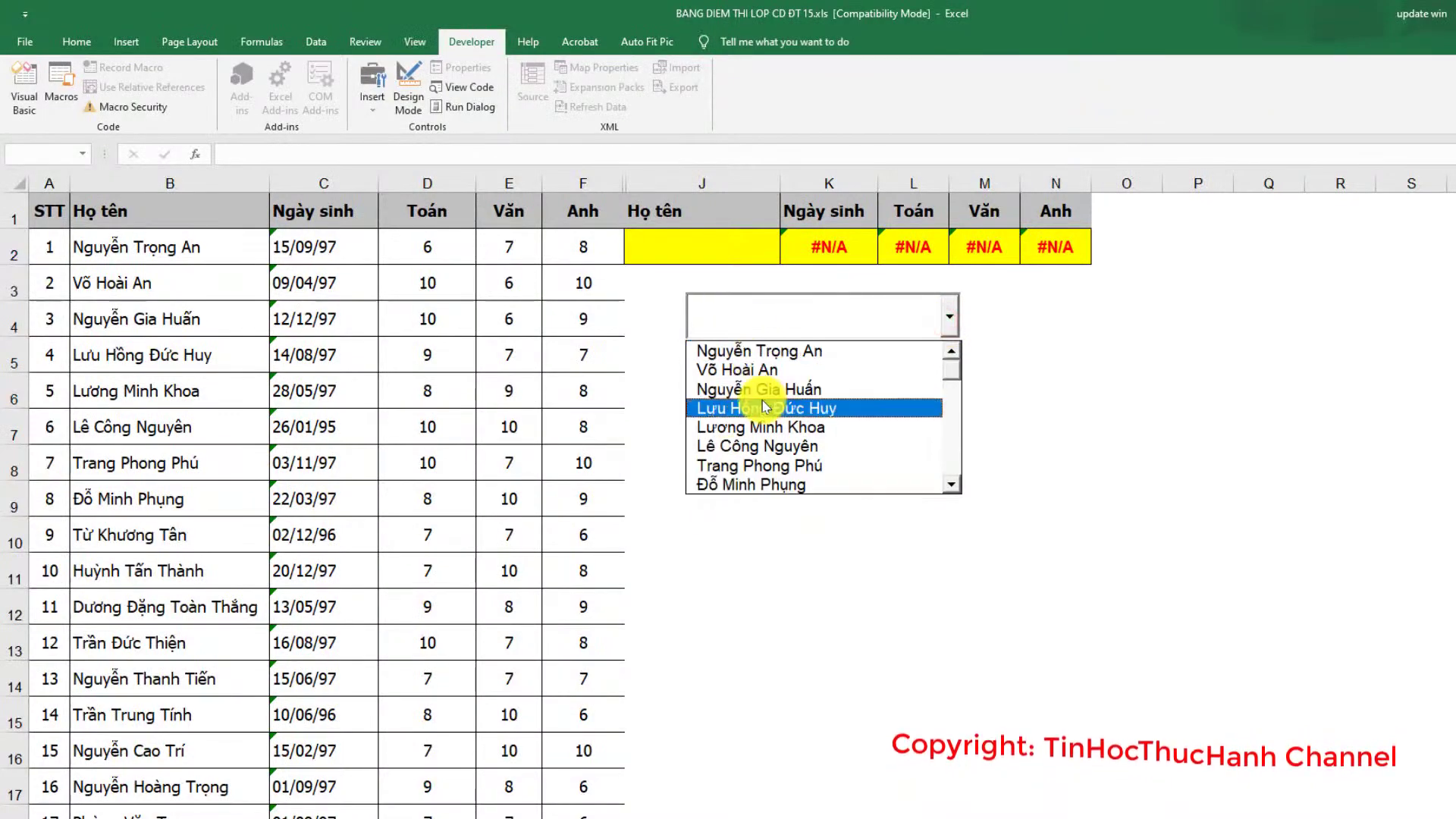
{"action": "type", "text": "vo"}
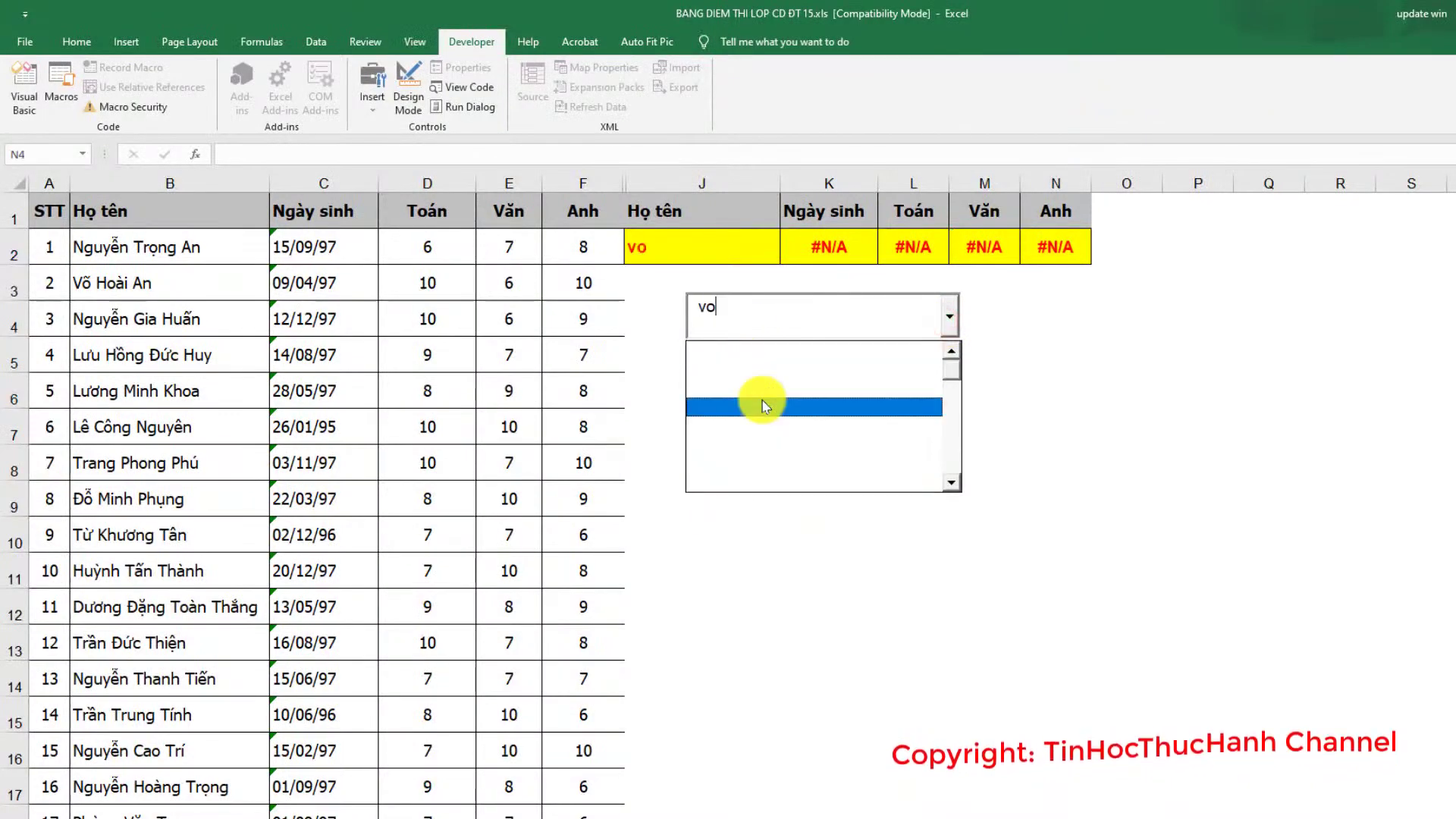
{"action": "type", "text": "x"}
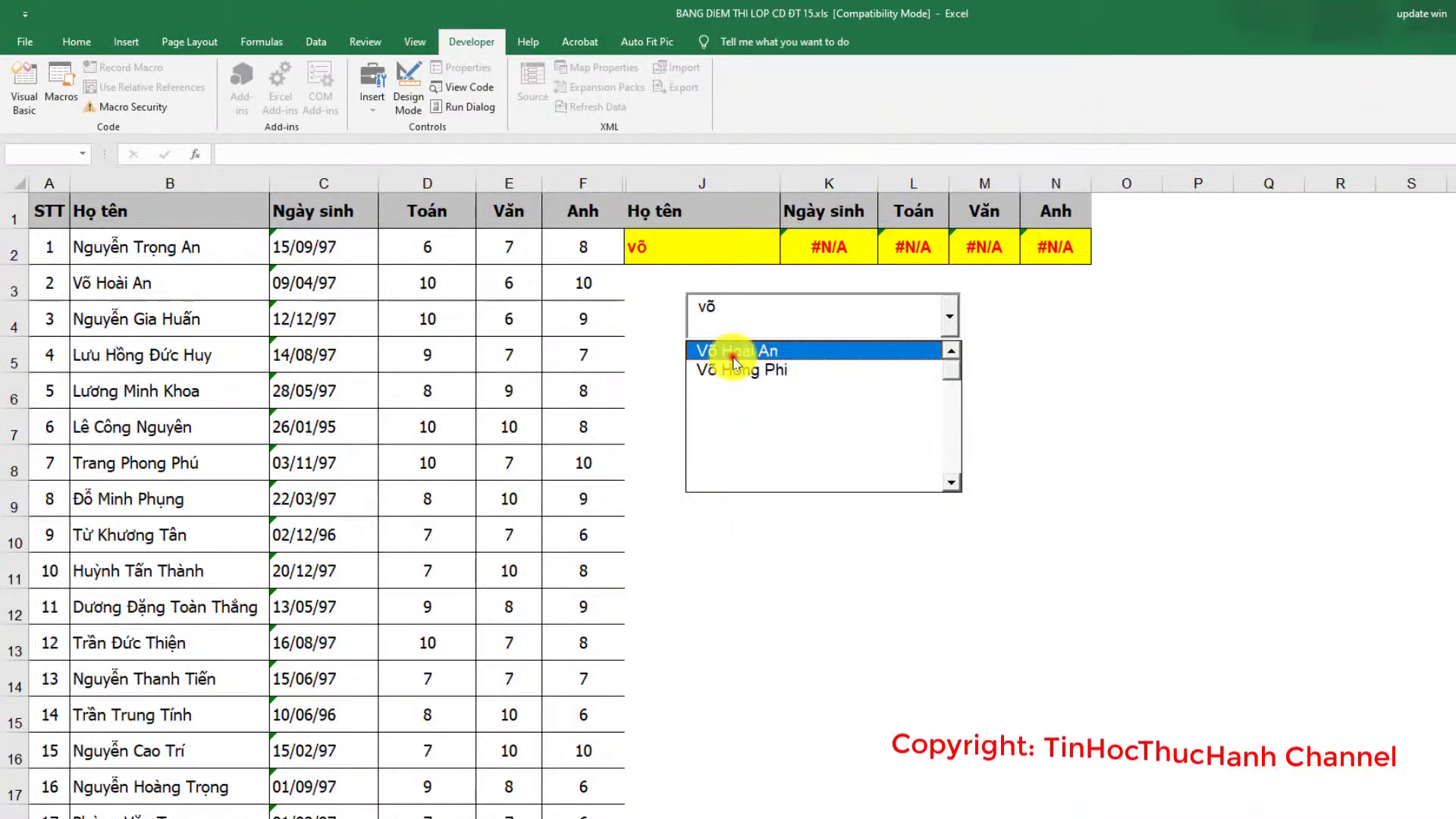
{"action": "left_click", "coordinate": [736, 352]}
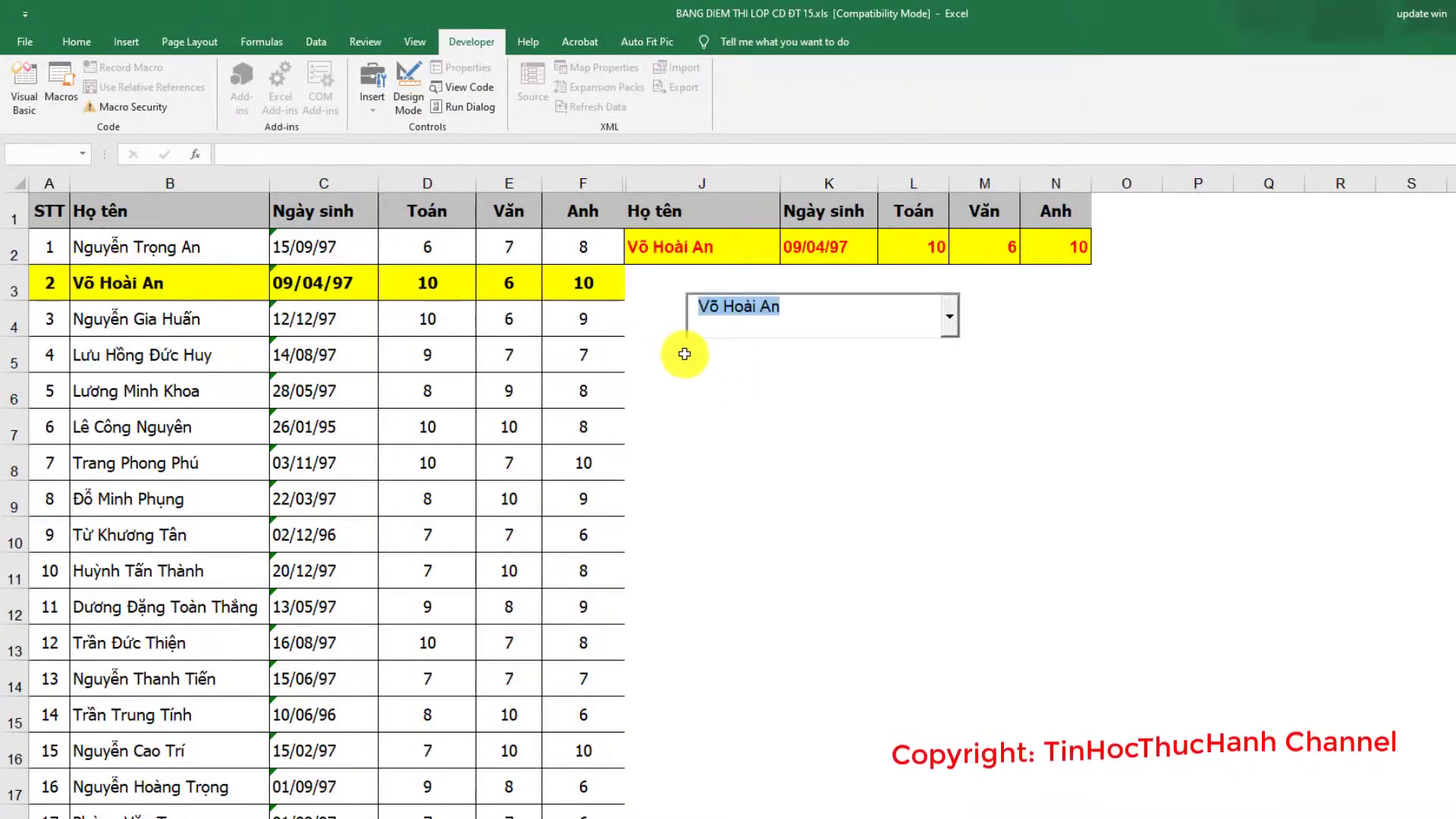
Step: Replace the combo box entry with "n" and select student number 1 from the filtered list
{"action": "left_click", "coordinate": [780, 315]}
{"action": "left_click_drag", "start_coordinate": [779, 316], "coordinate": [660, 311]}
{"action": "type", "text": "n"}
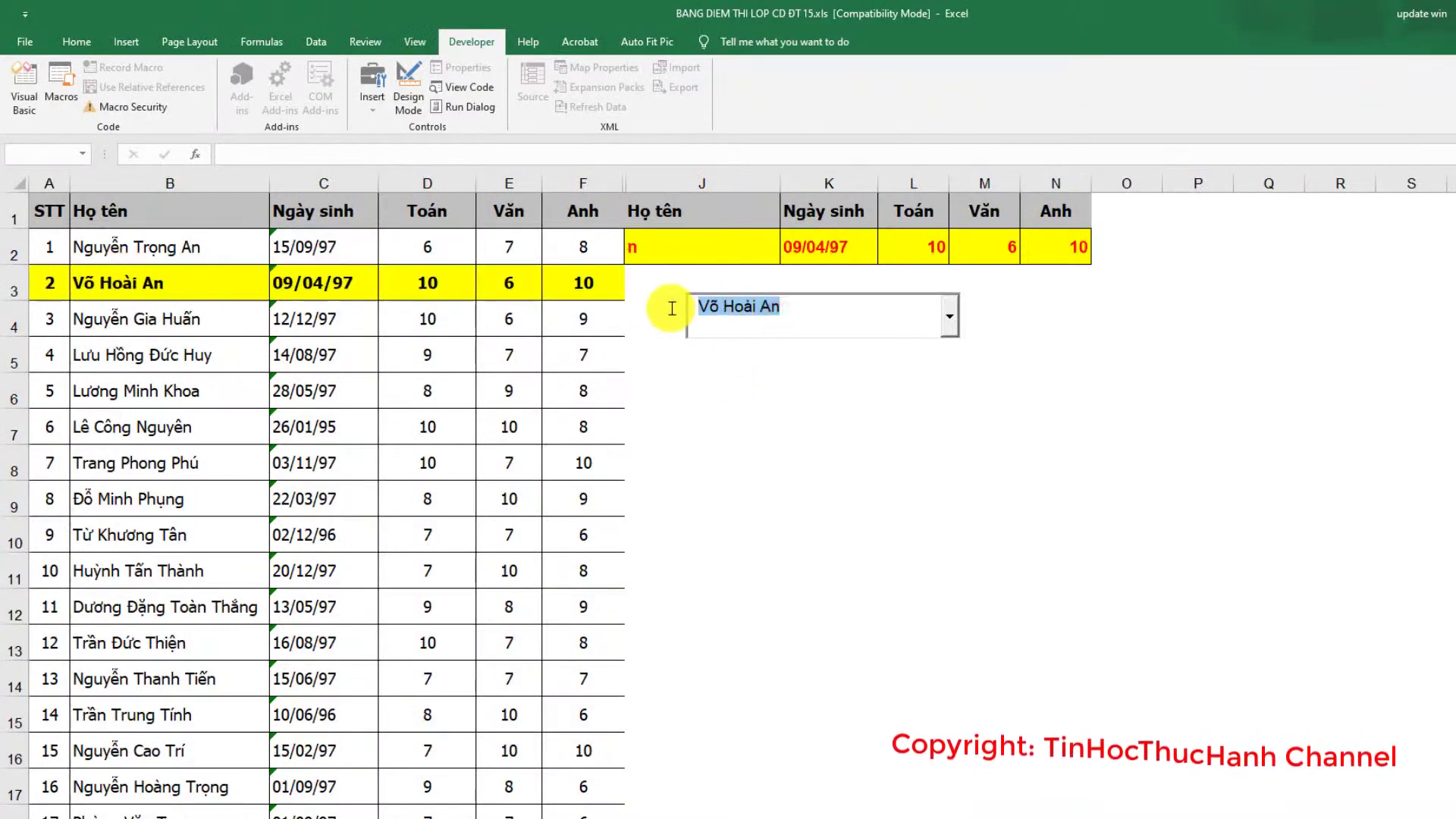
{"action": "left_click", "coordinate": [816, 350]}
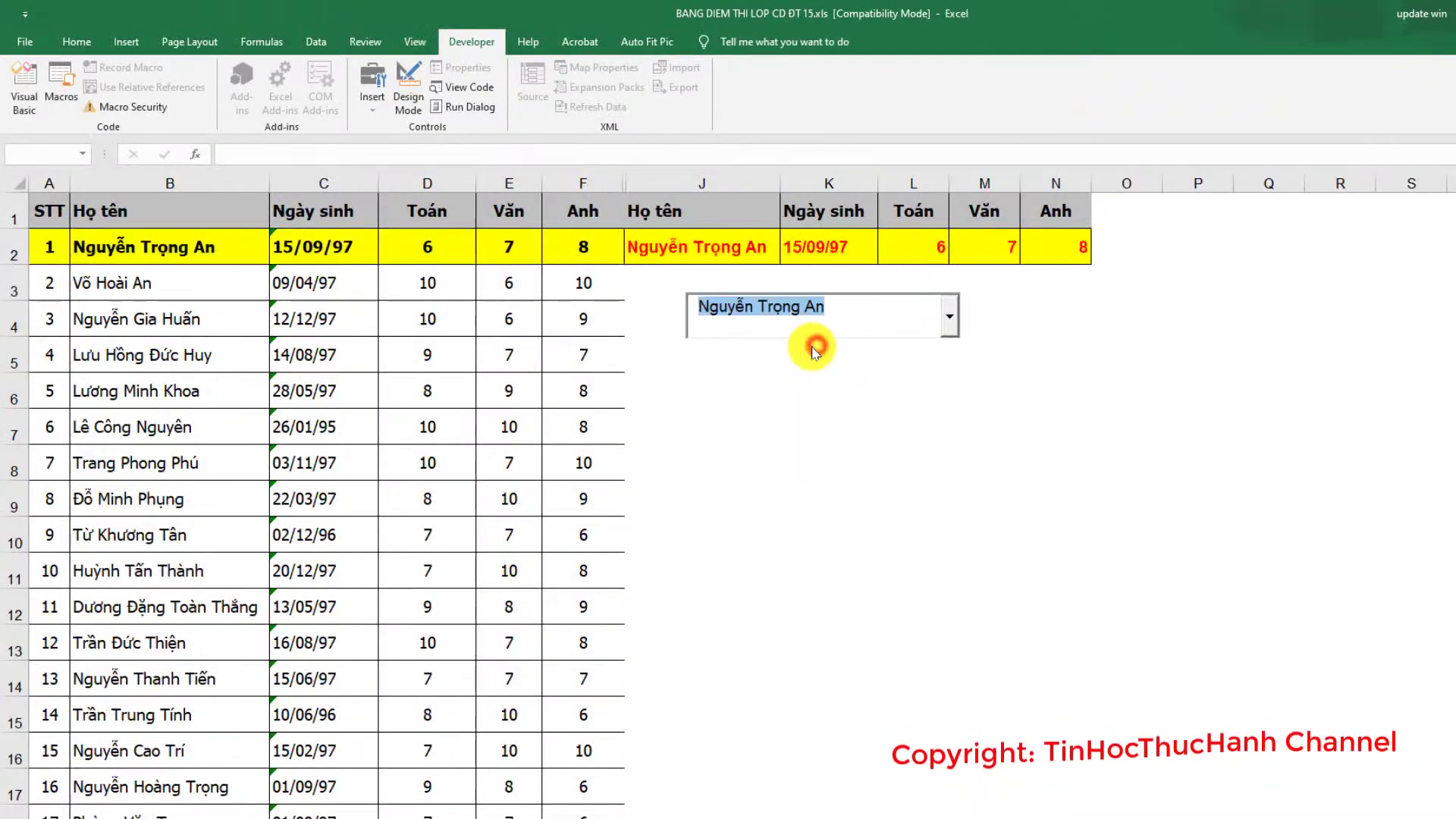
Step: Shorten the combo box entry to the surname, select student number 15 from the filtered list and leave the control for cell K9
{"action": "left_click", "coordinate": [830, 315]}
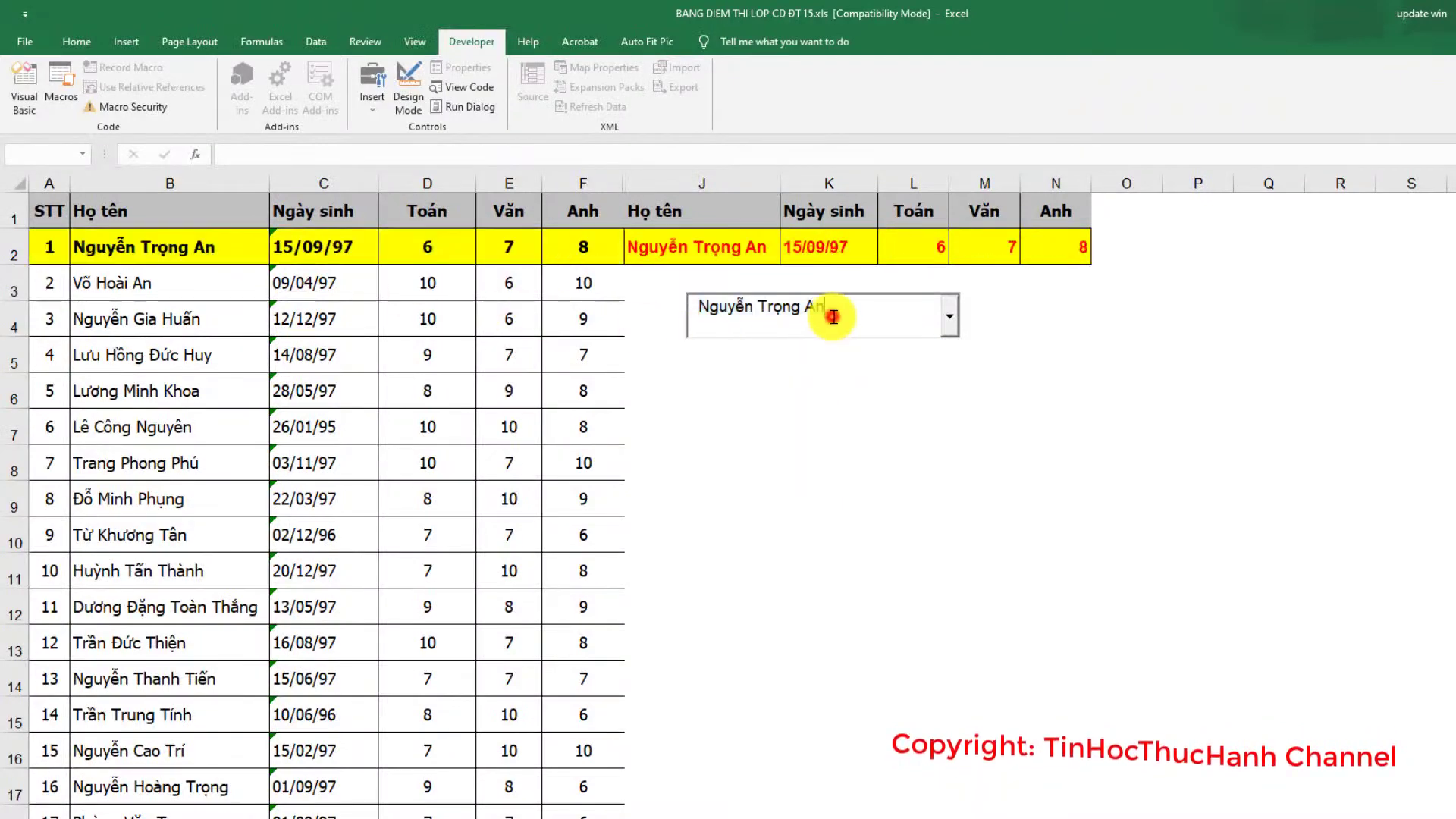
{"action": "key", "text": "BackSpace"}
{"action": "key", "text": "BackSpace"}
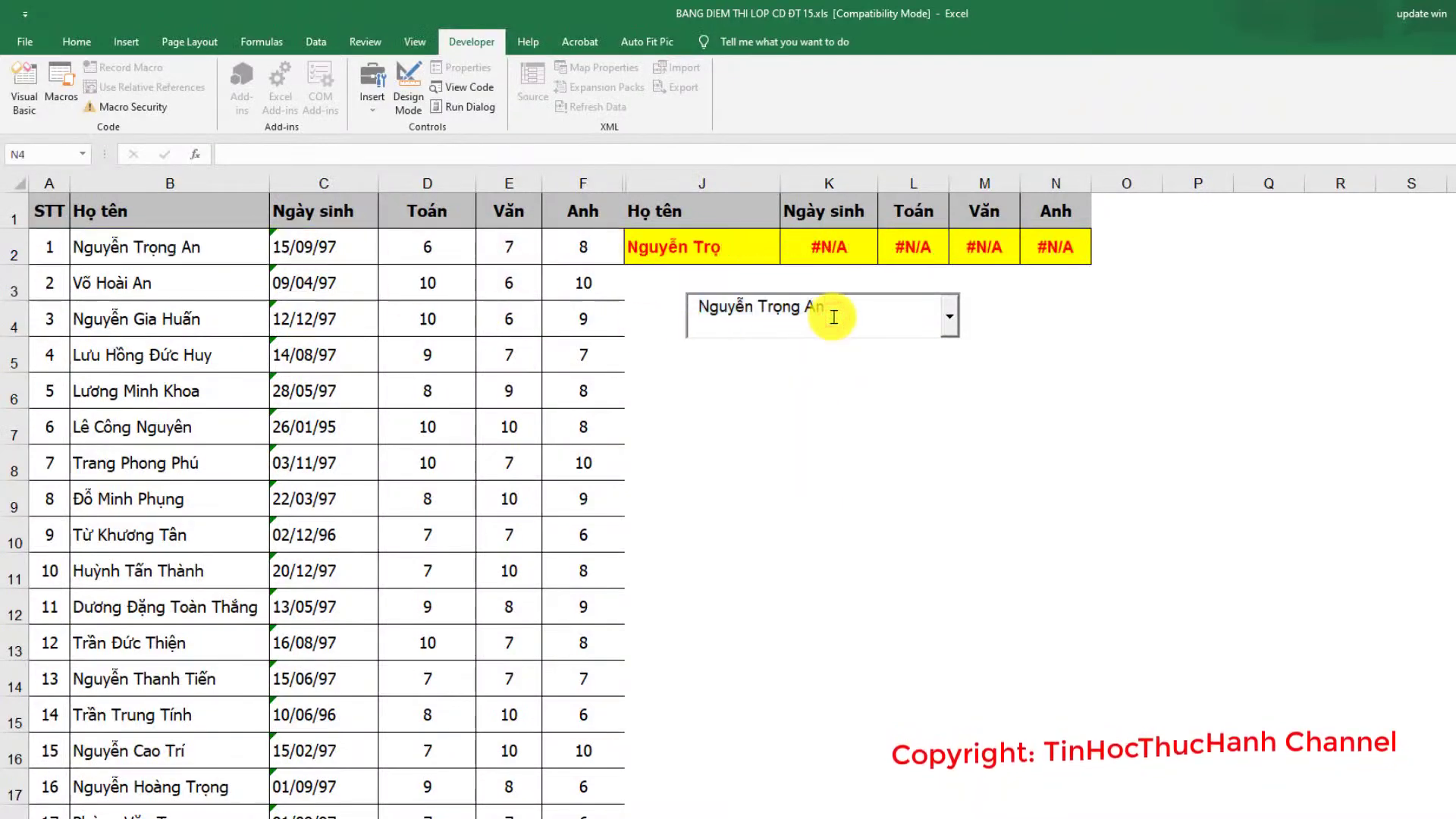
{"action": "key", "text": "BackSpace"}
{"action": "key", "text": "BackSpace"}
{"action": "key", "text": "BackSpace"}
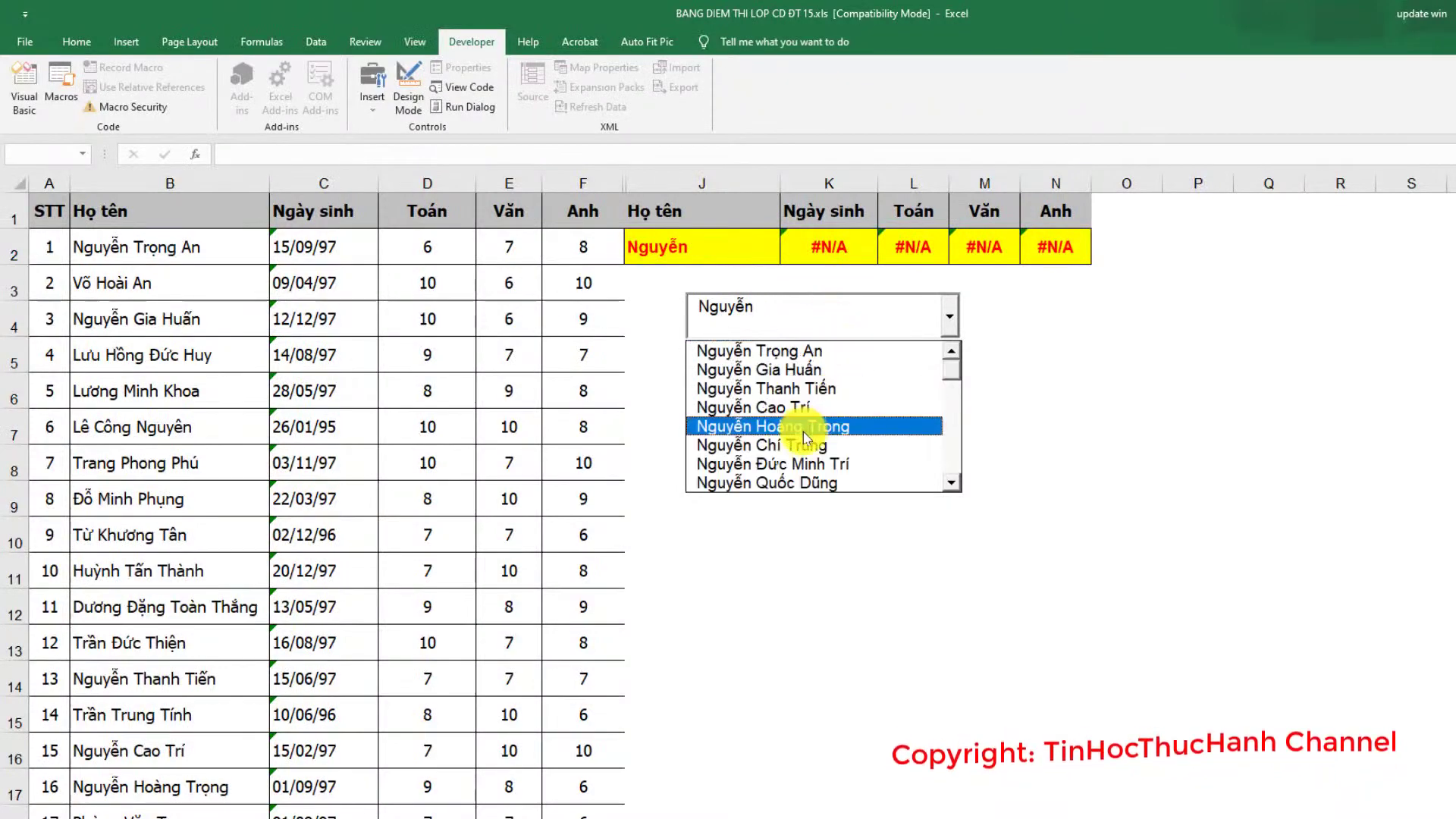
{"action": "left_click", "coordinate": [777, 407]}
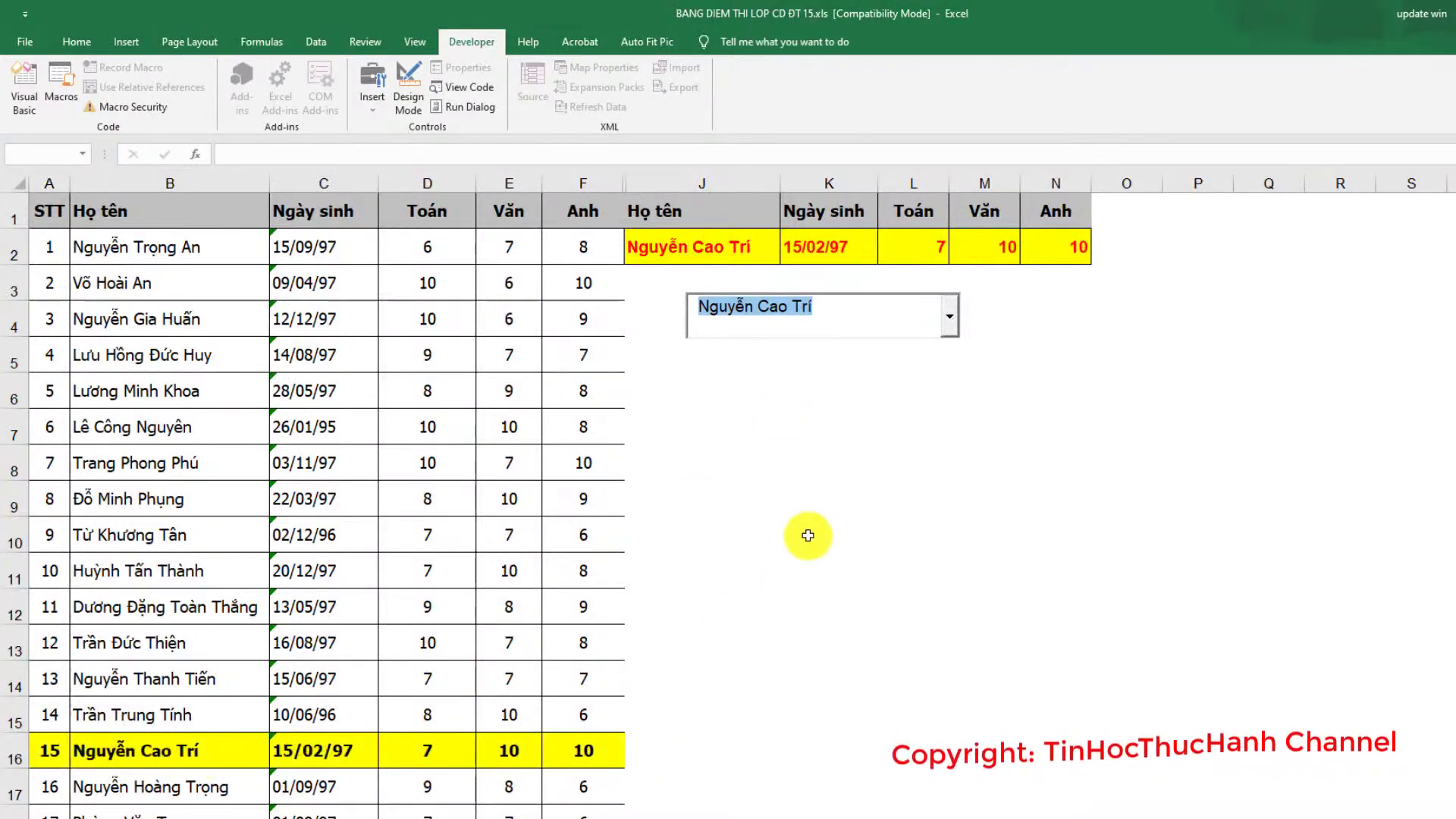
{"action": "left_click", "coordinate": [835, 498]}
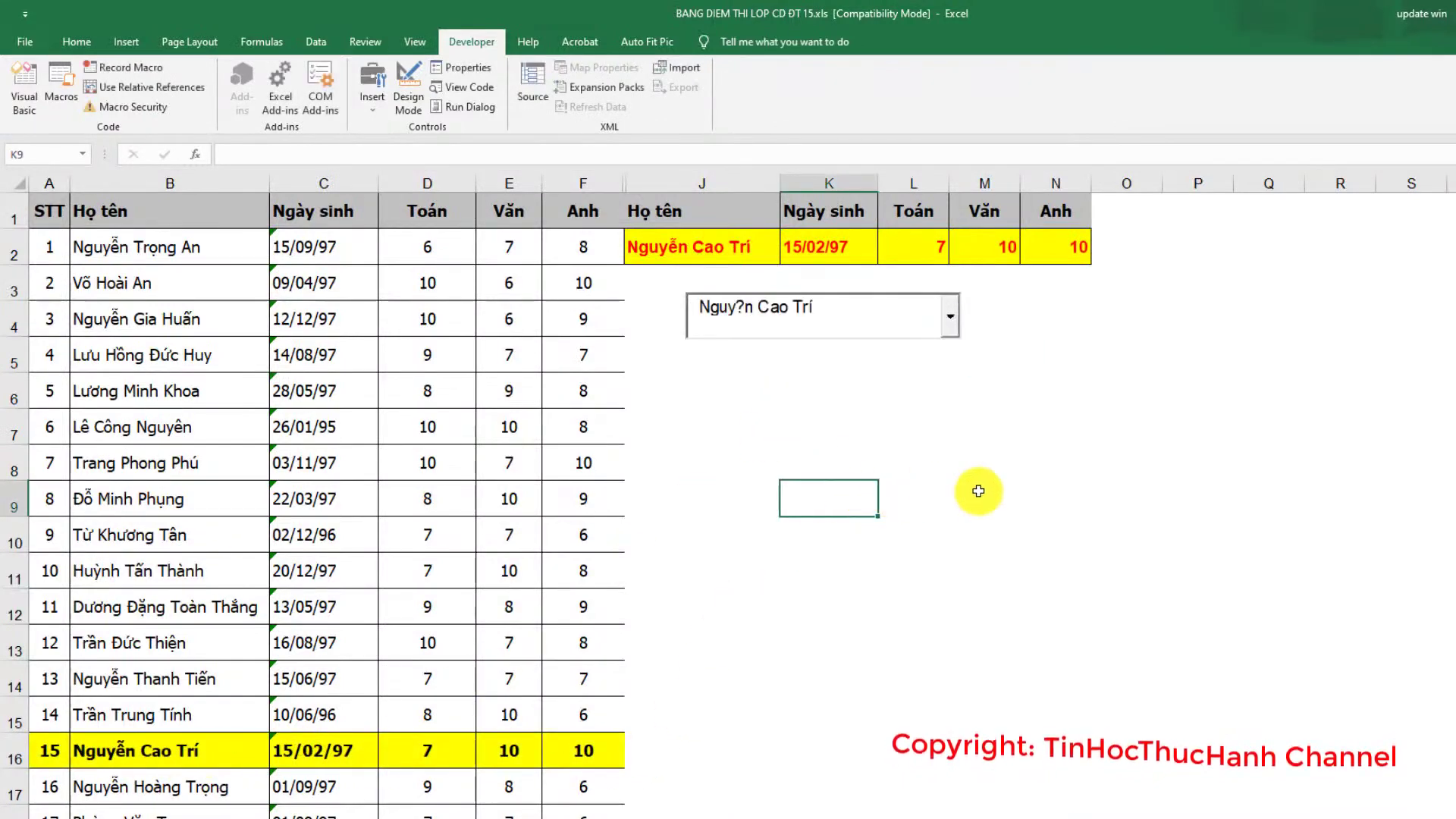